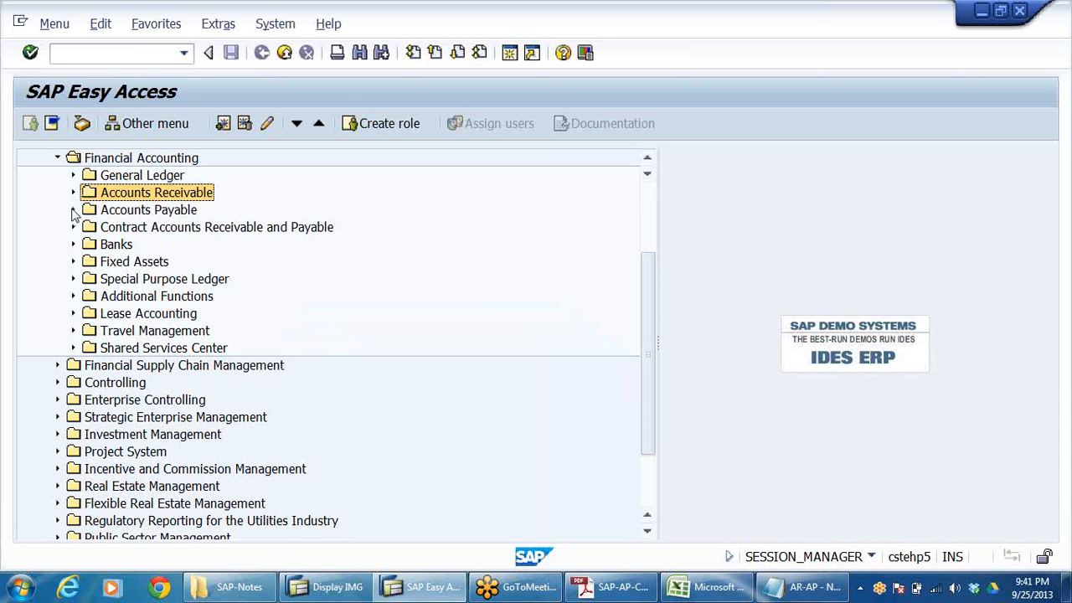
- Expand the Accounts Payable and Document folders, open the FB03 document display, and return to the main menu
click(73, 210)
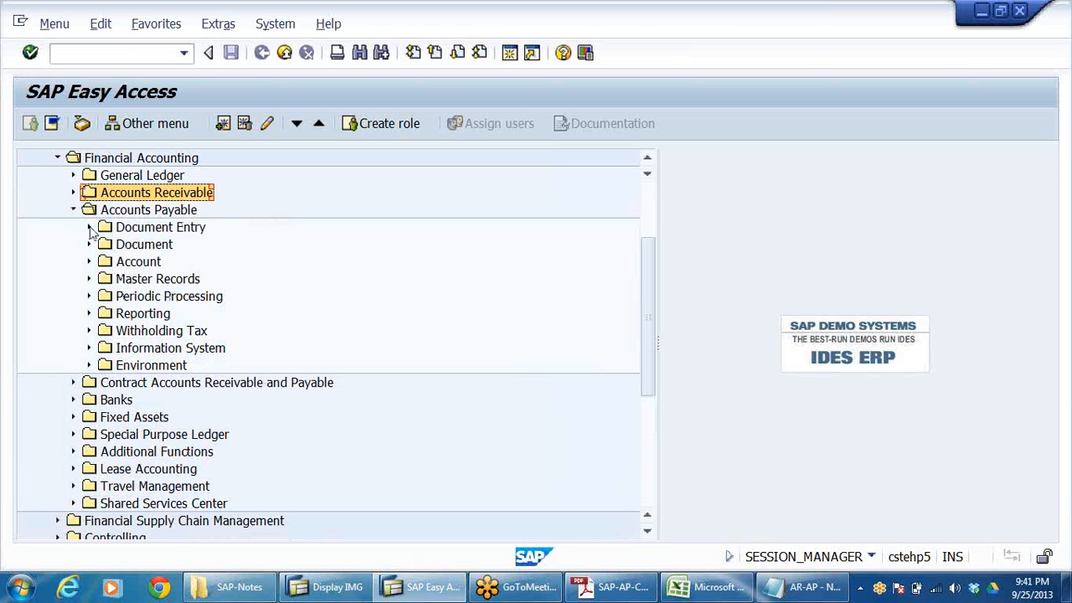
click(89, 244)
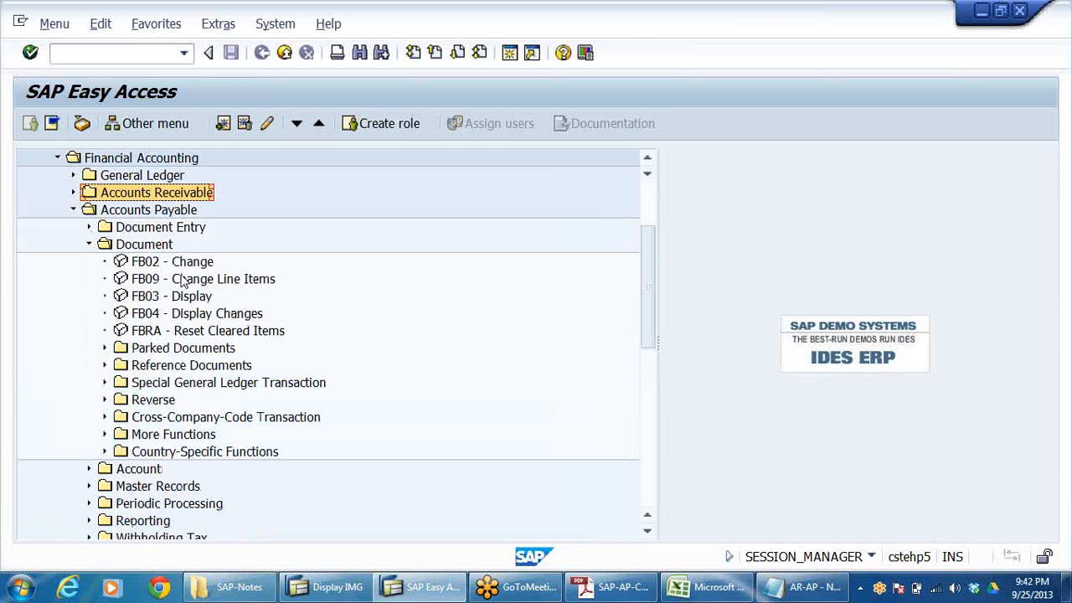
click(186, 263)
click(174, 297)
double_click(174, 298)
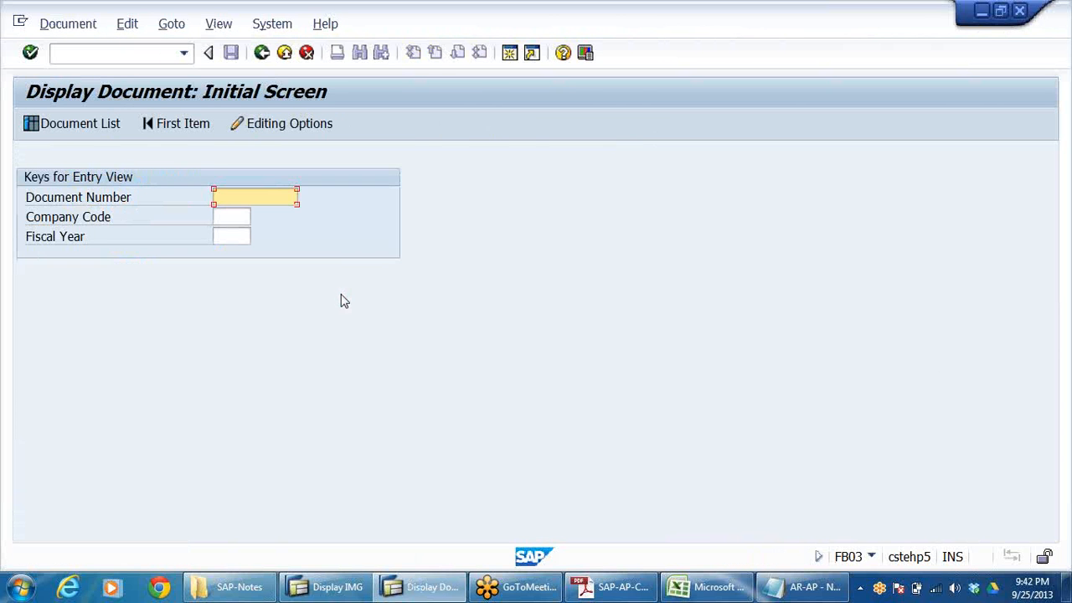
click(284, 53)
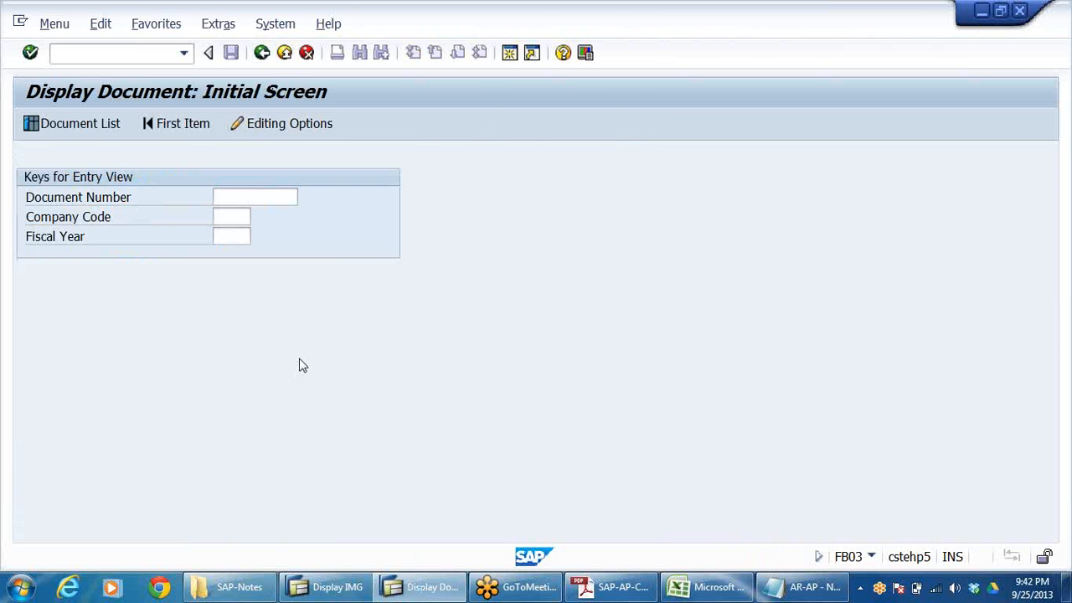
- Open the FK10N vendor balance display from the Account folder and set company code DRLB and fiscal year 2013
click(134, 400)
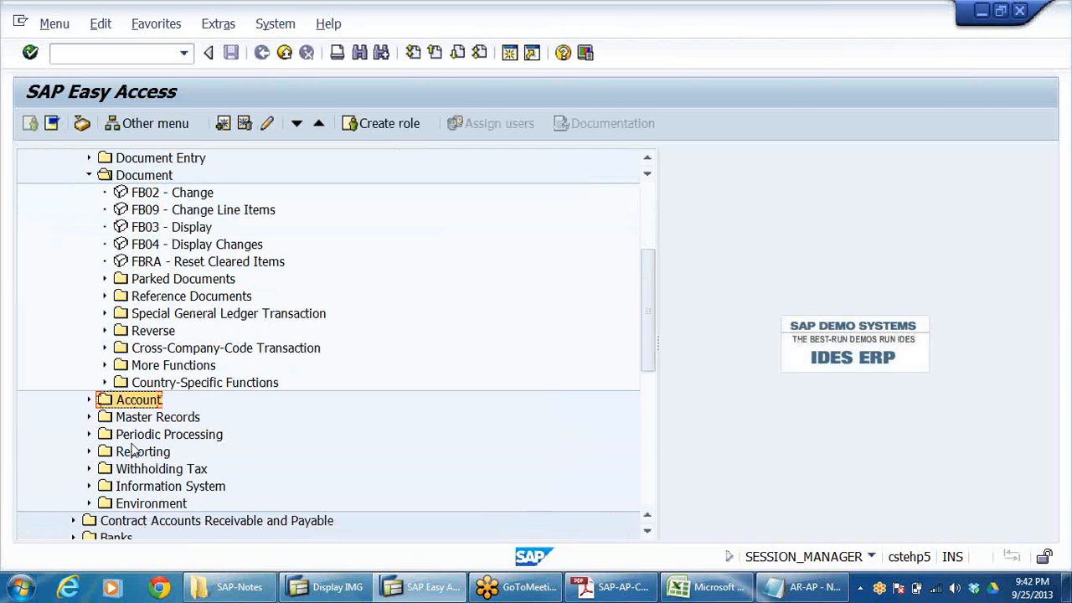
key(Right)
key(Down)
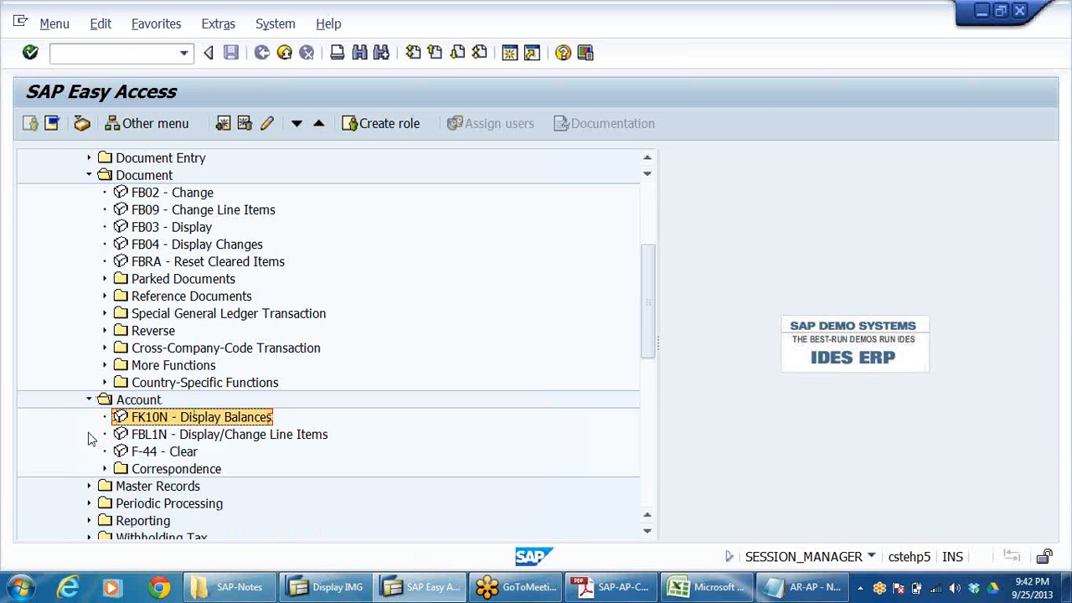
key(Return)
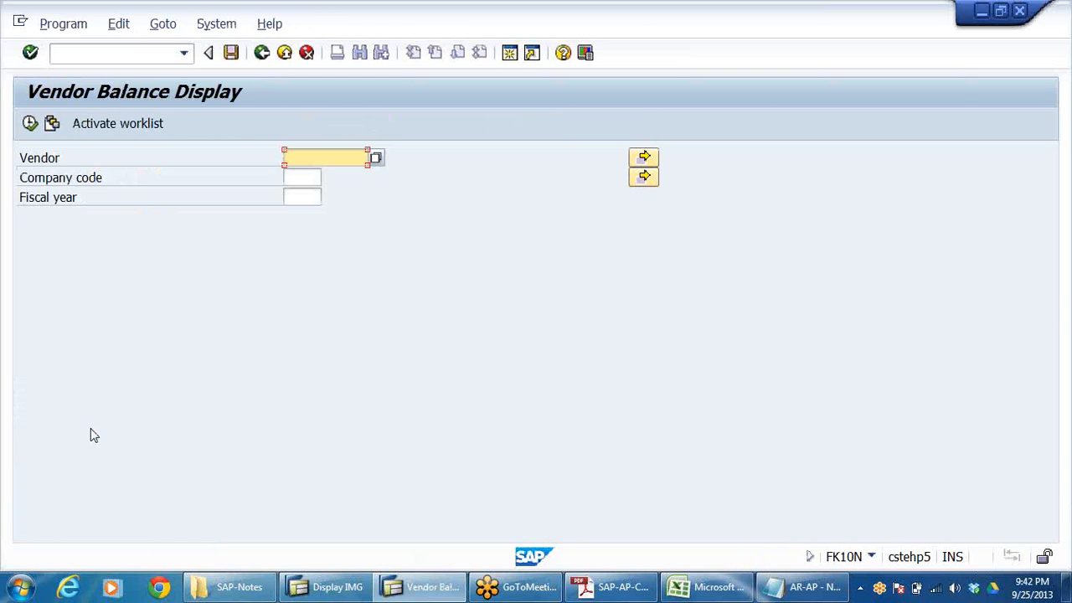
click(293, 181)
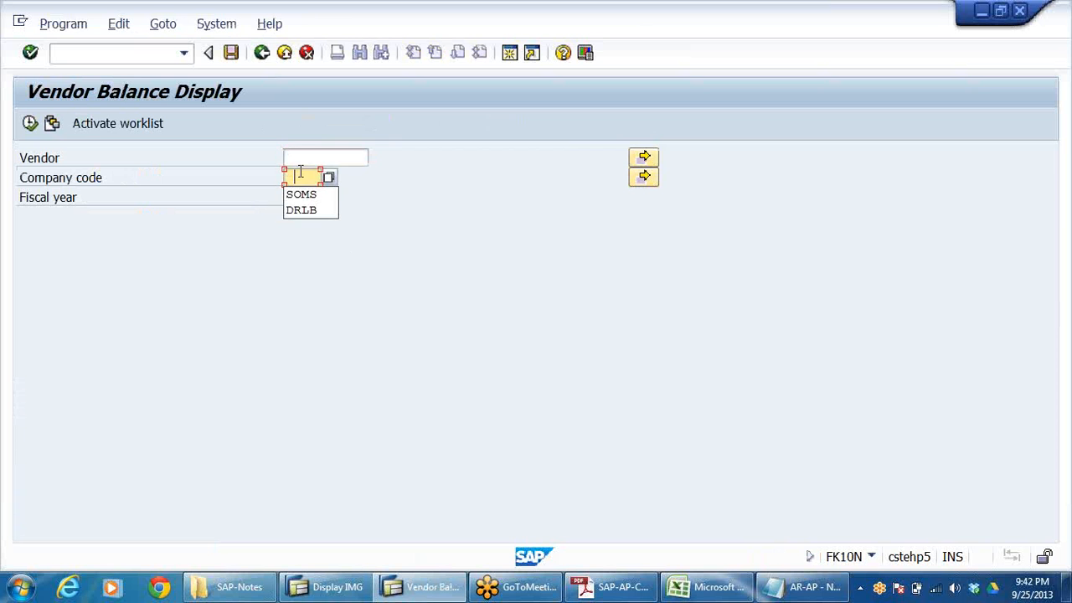
click(304, 208)
click(309, 197)
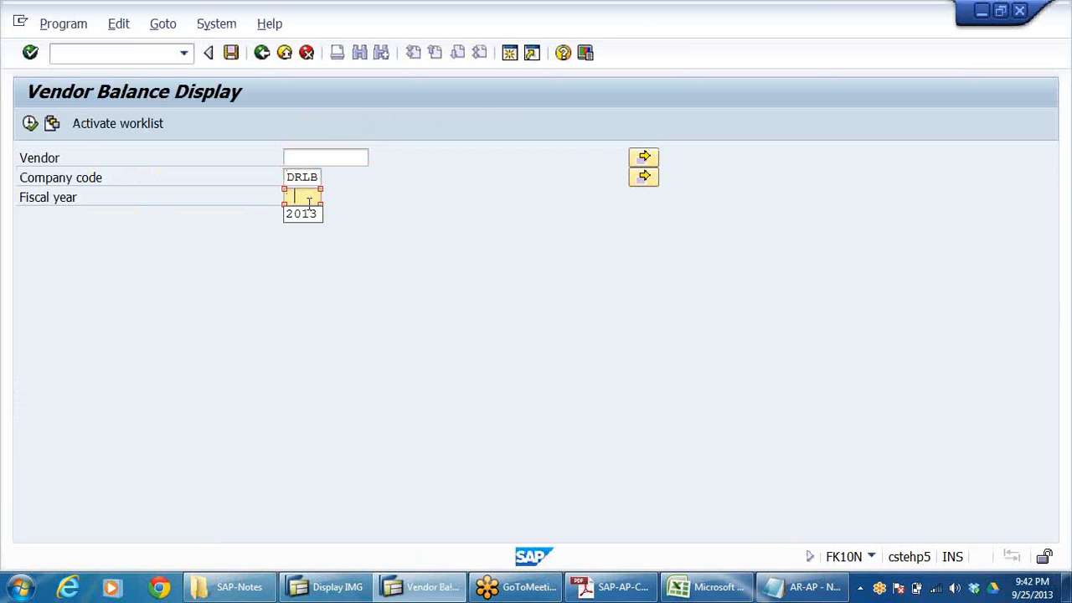
click(306, 212)
- Search the vendor value help for vendors in company code DRLB, and leave the vendor balance display
click(328, 159)
click(377, 158)
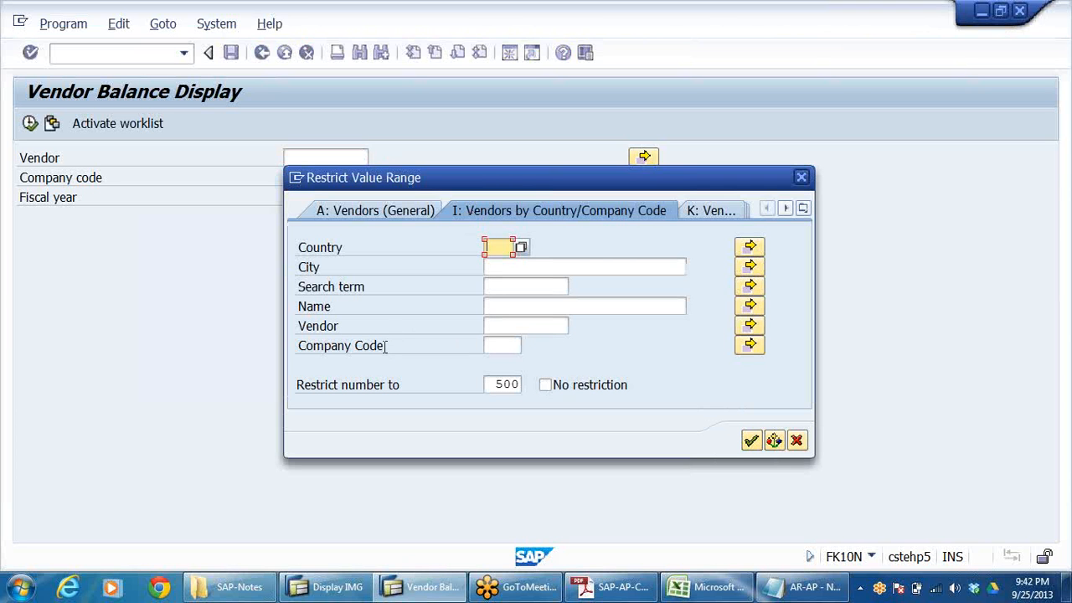
click(507, 345)
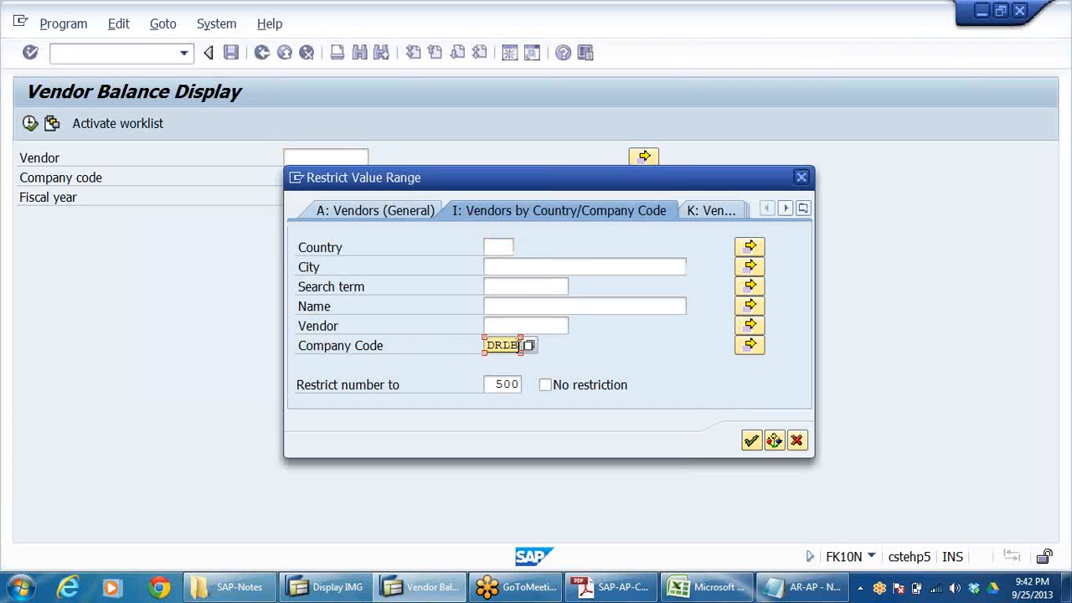
key(Return)
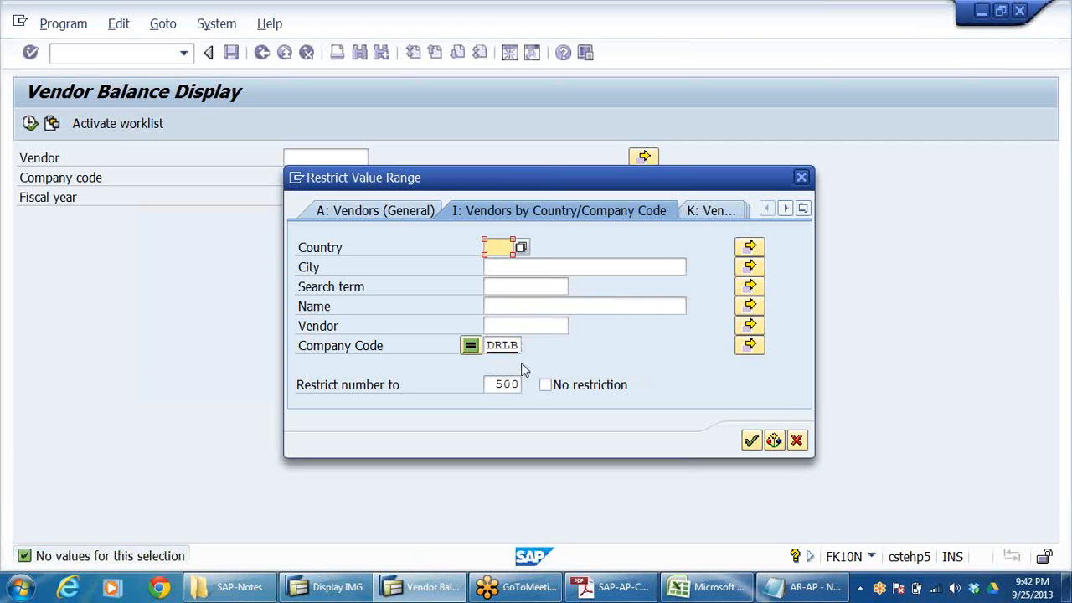
click(552, 325)
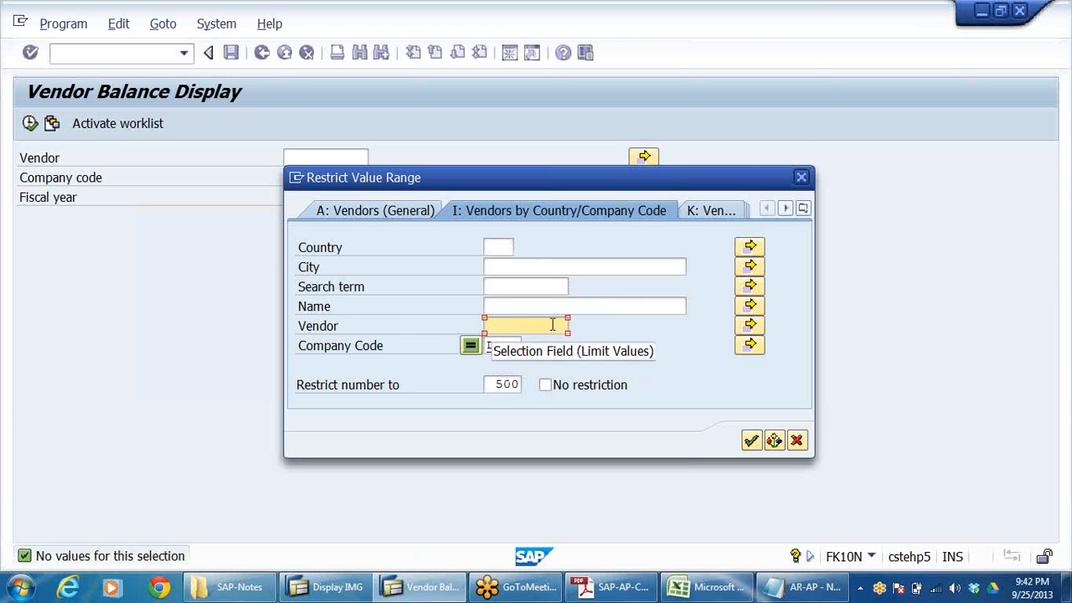
click(801, 178)
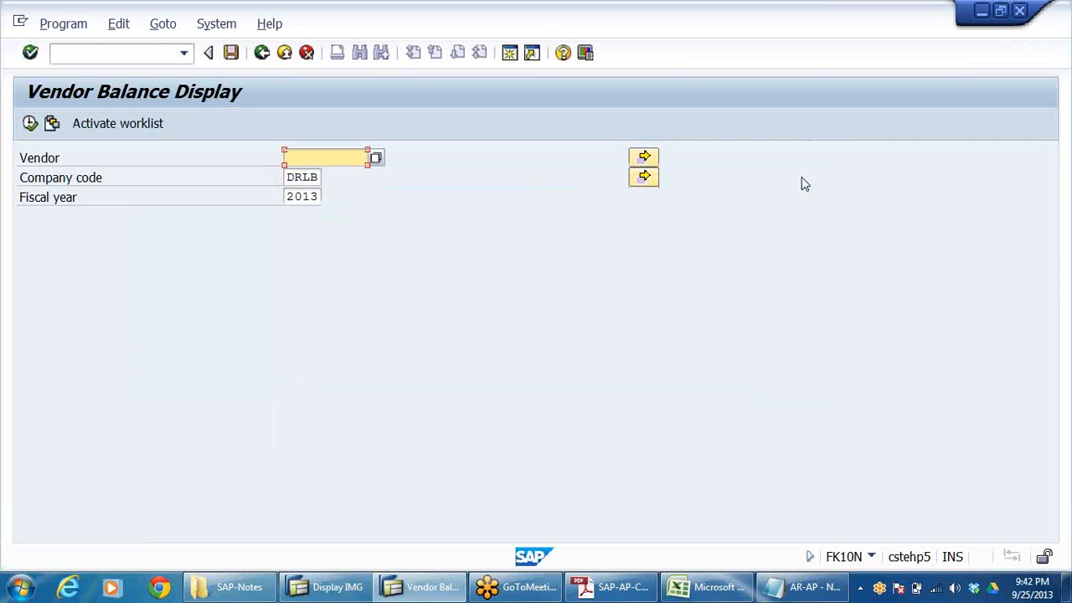
click(284, 52)
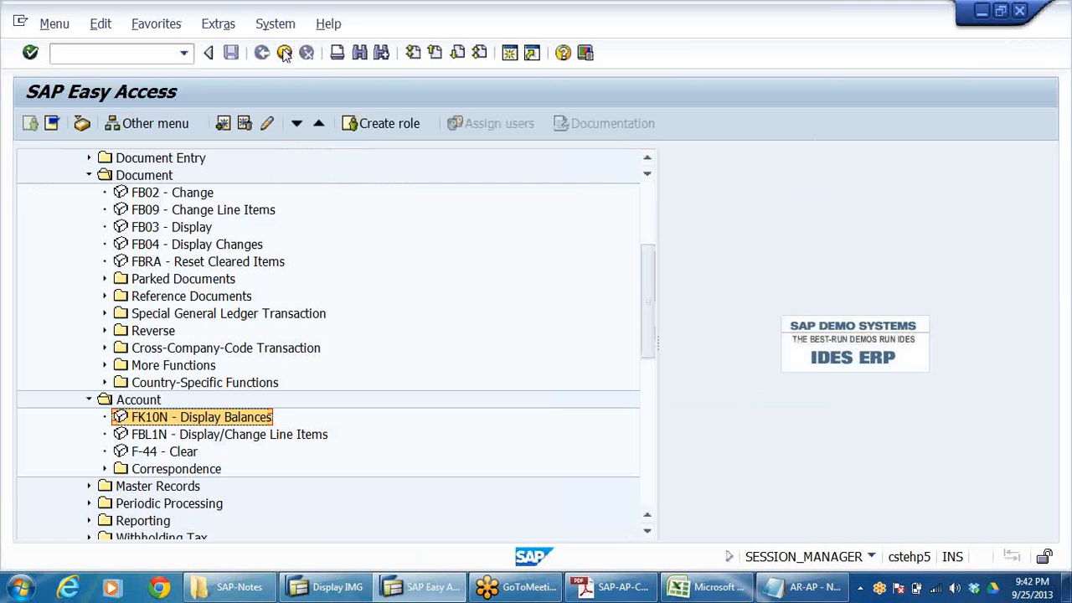
- Open the FK02 change vendor transaction from Accounts Payable's Master Records and set the company code to DRLB
scroll(400, 343, up, 1)
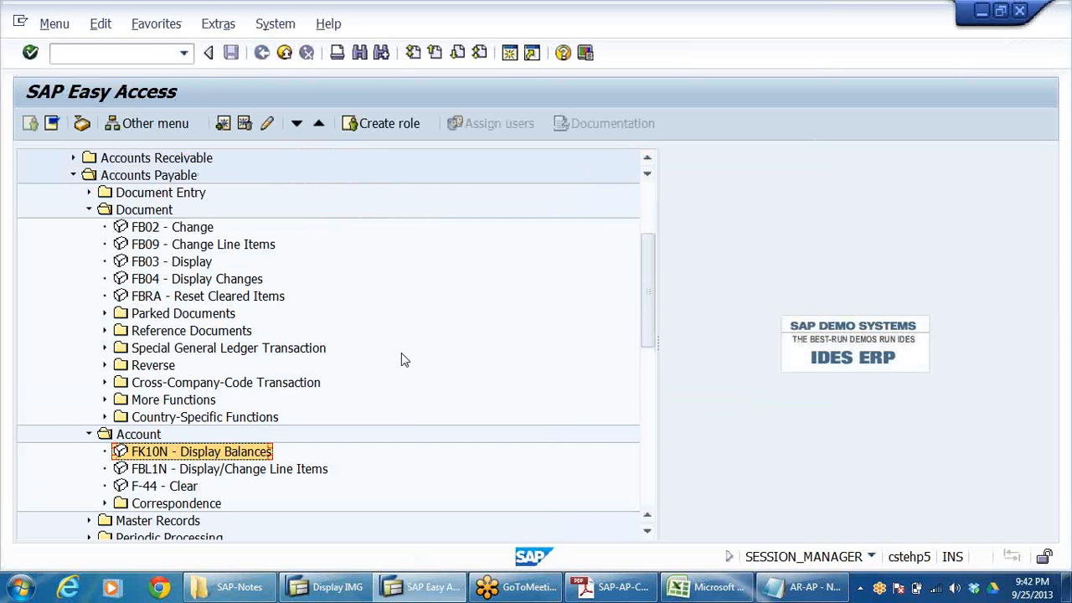
scroll(401, 359, down, 1)
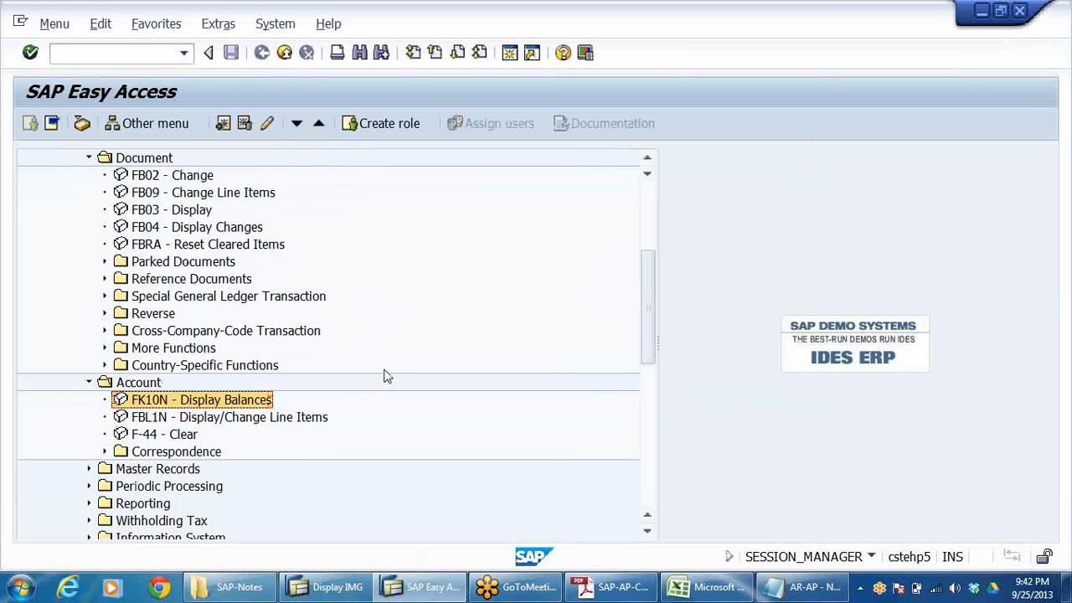
click(90, 470)
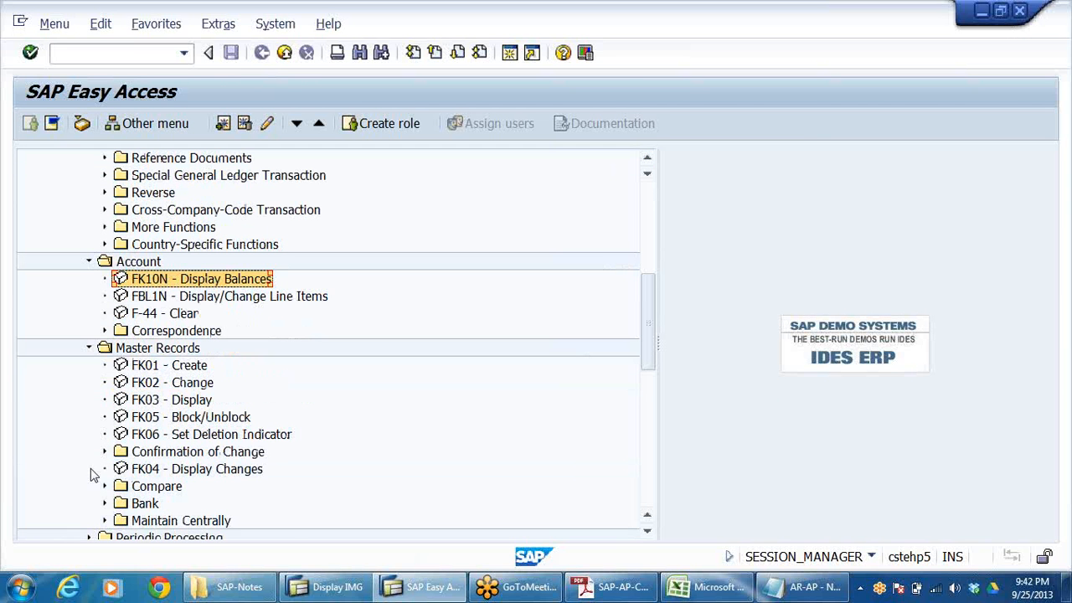
click(186, 365)
click(177, 383)
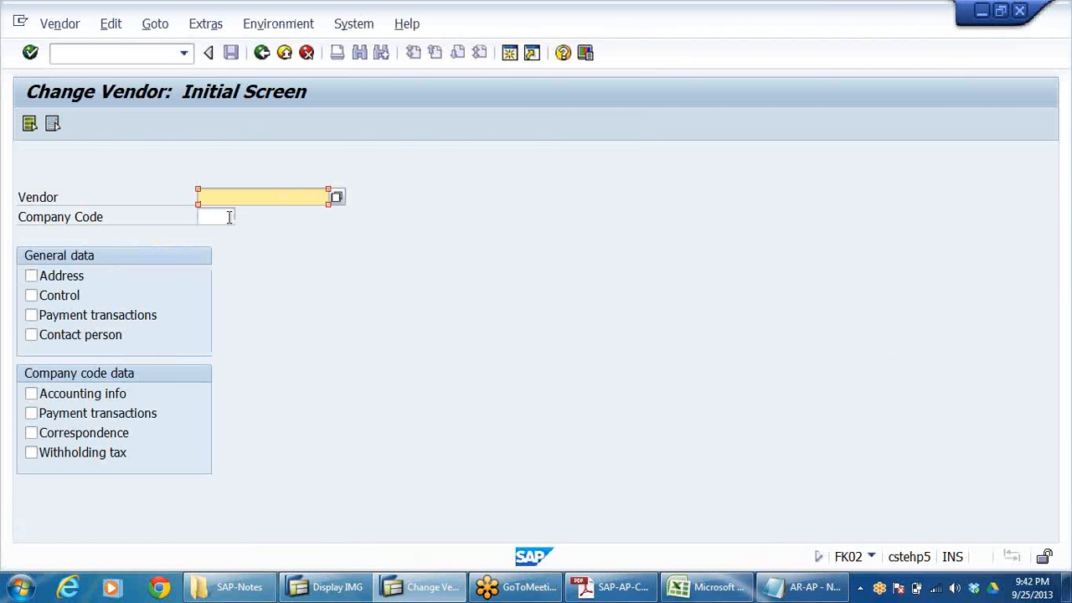
click(229, 217)
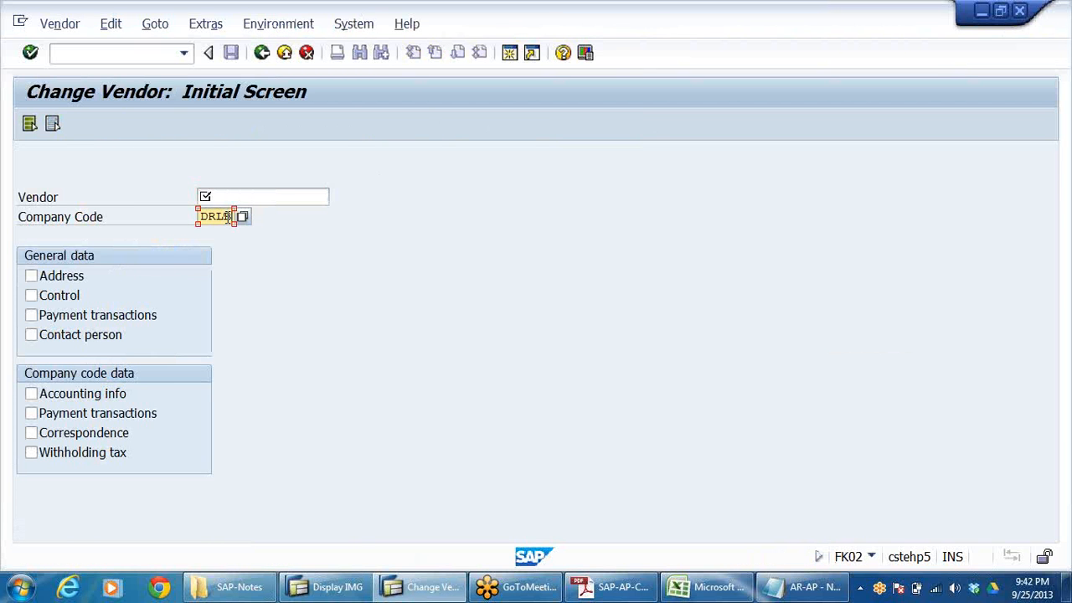
- Look up vendors by country/company code for DRLB from the Change Vendor screen, and return to the main menu
click(276, 198)
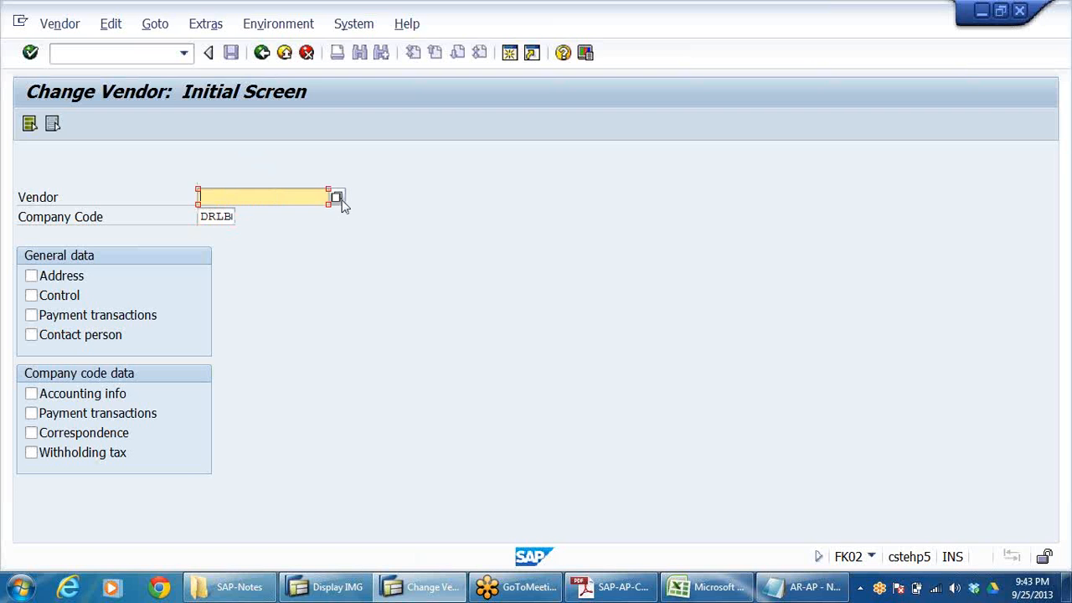
click(340, 199)
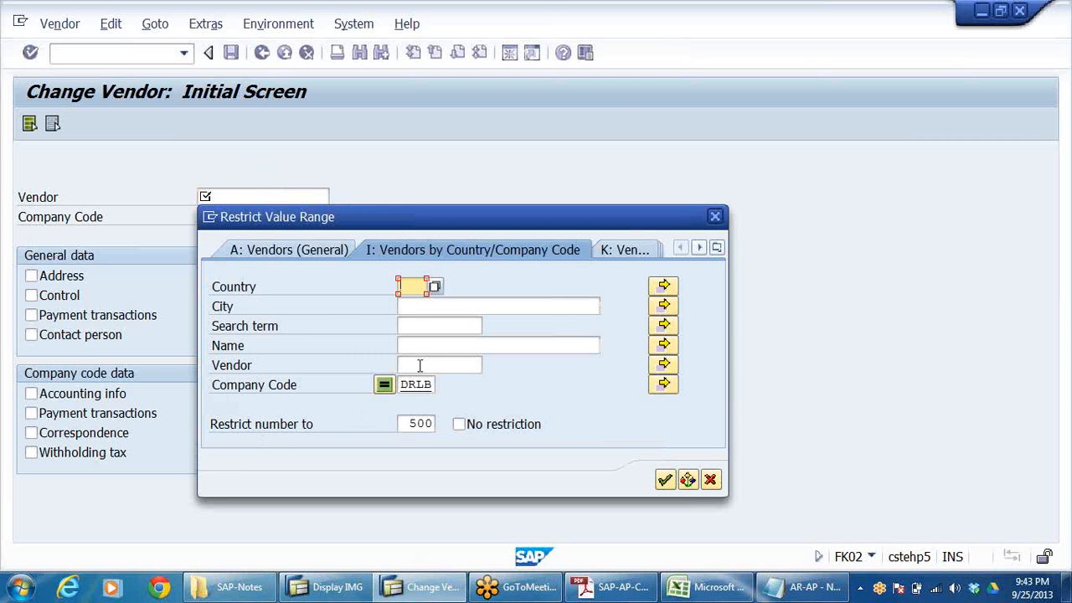
click(664, 479)
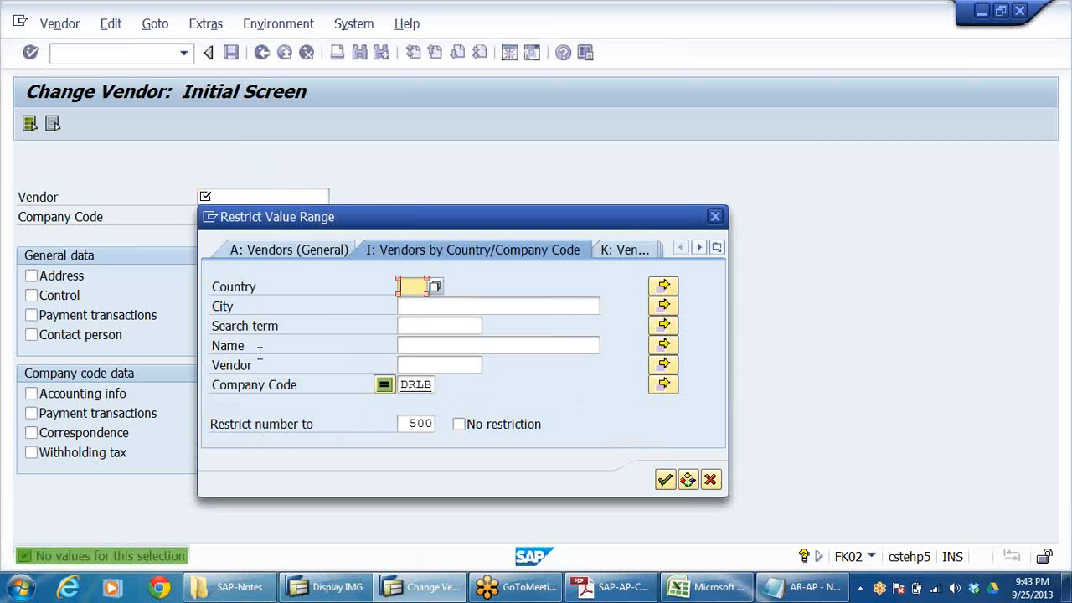
click(710, 479)
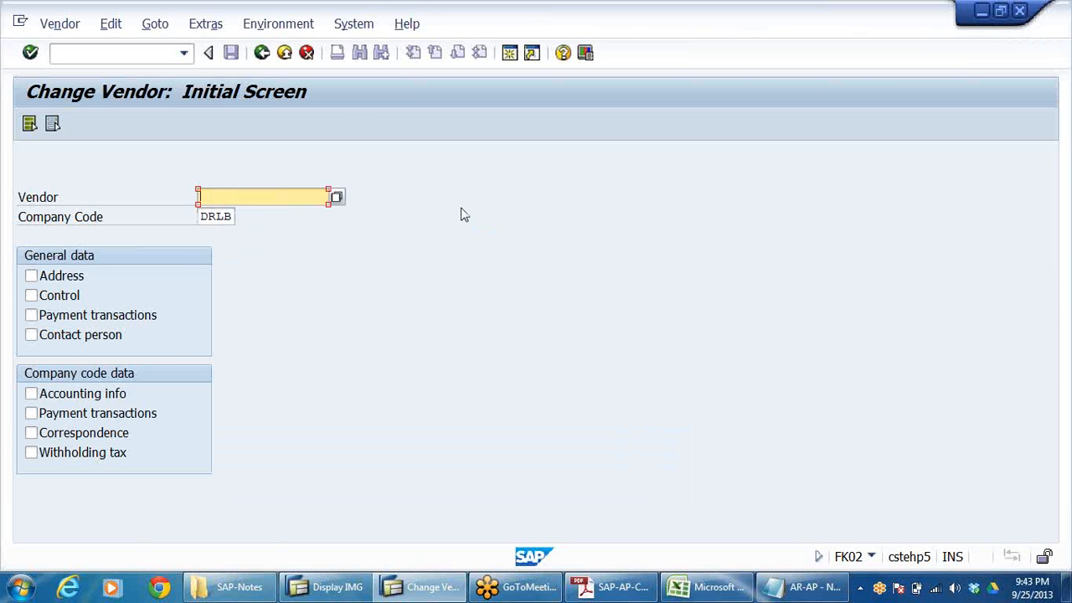
click(284, 53)
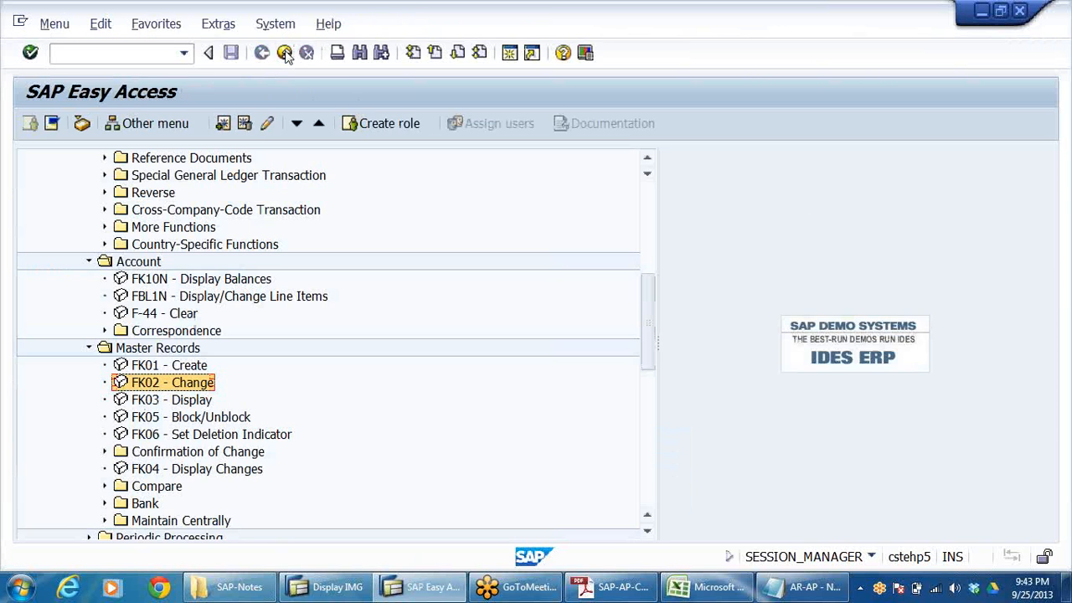
- Start the document display by its transaction code FB03
scroll(282, 209, up, 4)
click(119, 55)
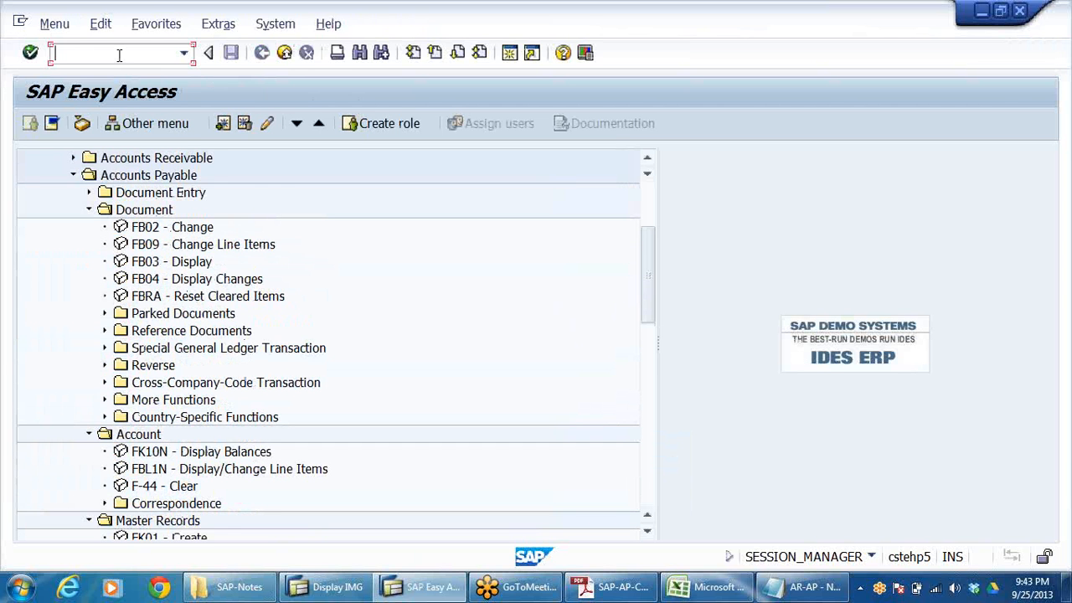
text(FN)
text(03)
key(Return)
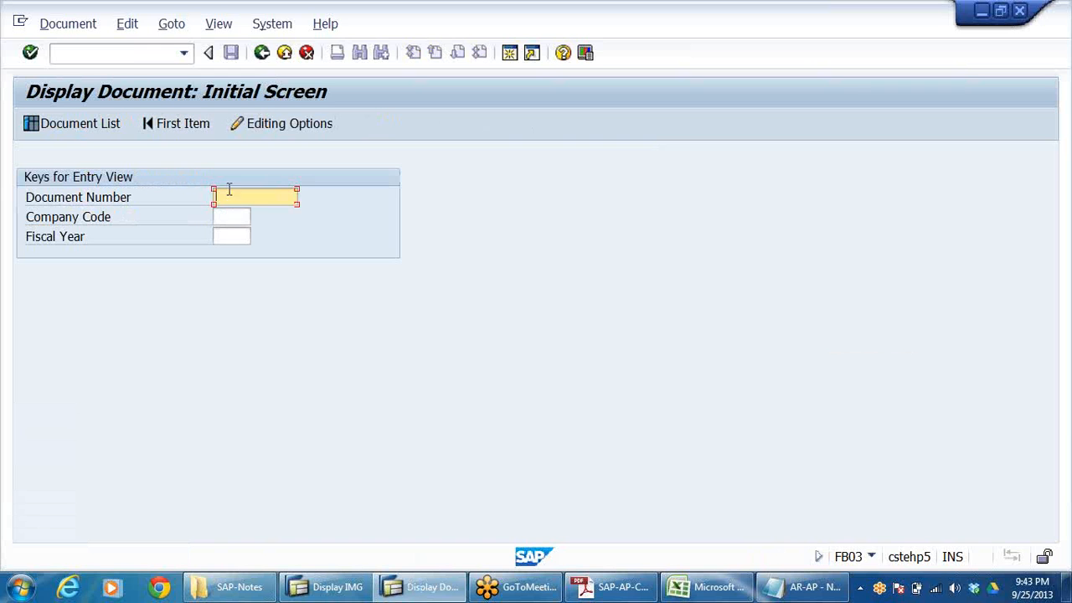
- Set the company code to DRLB and run the document list with no further selection criteria
click(237, 221)
click(236, 218)
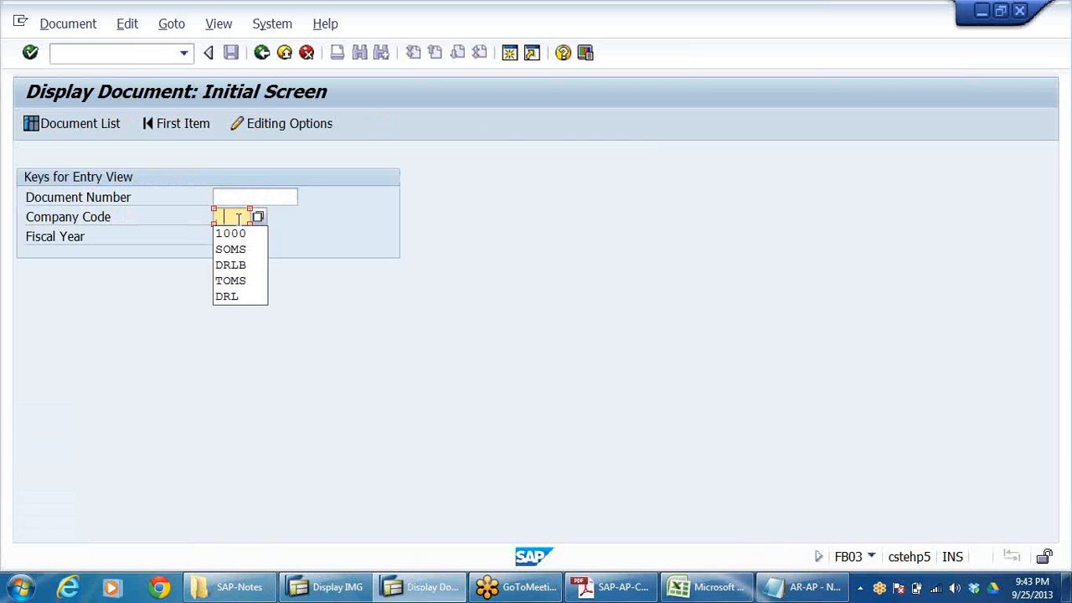
click(236, 265)
click(237, 240)
click(236, 239)
click(238, 256)
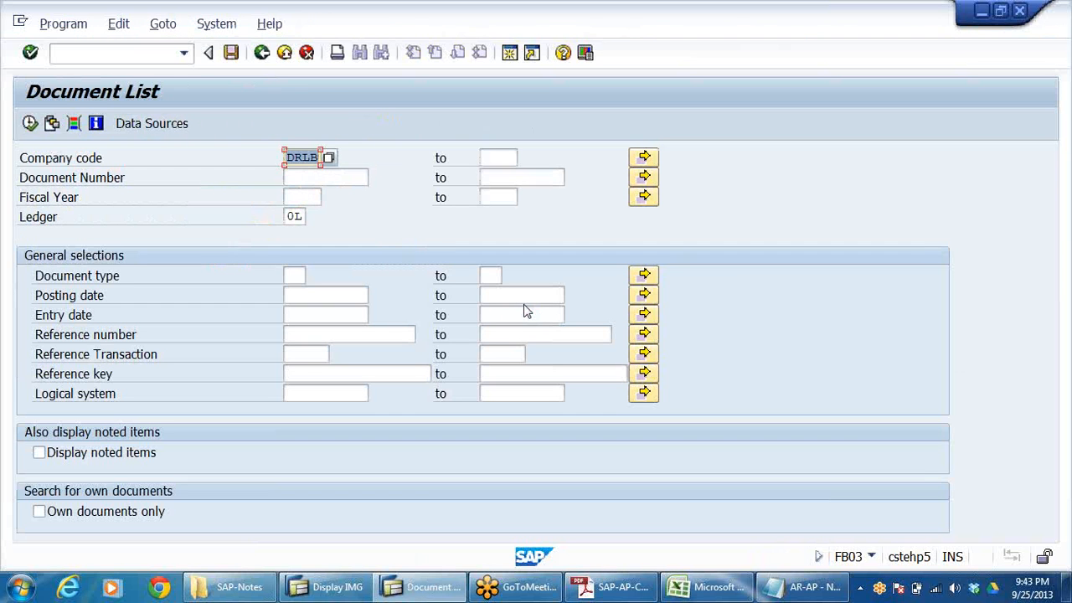
click(31, 123)
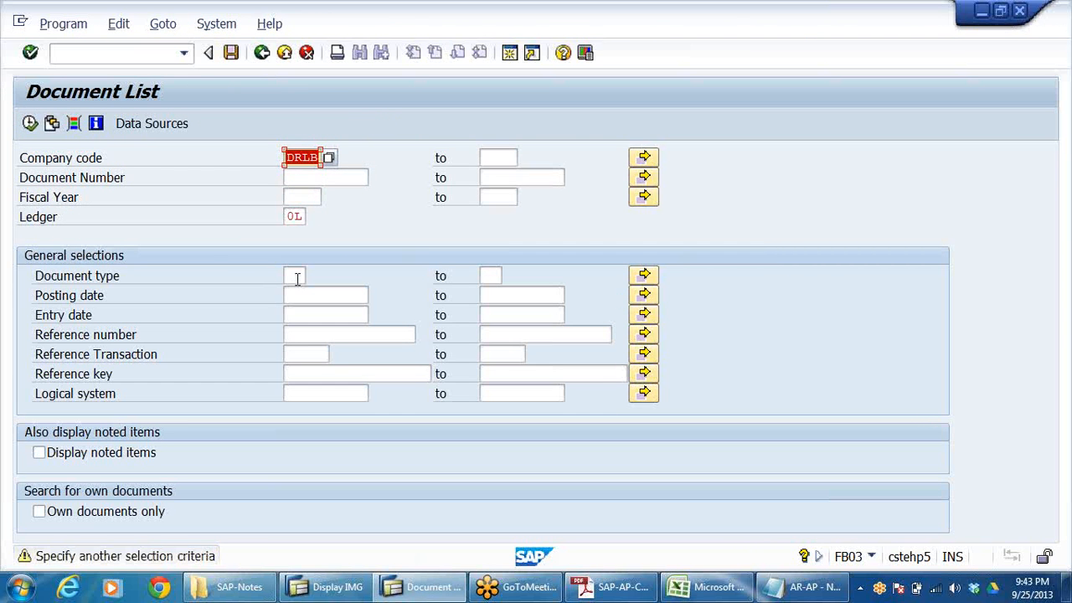
key(Return)
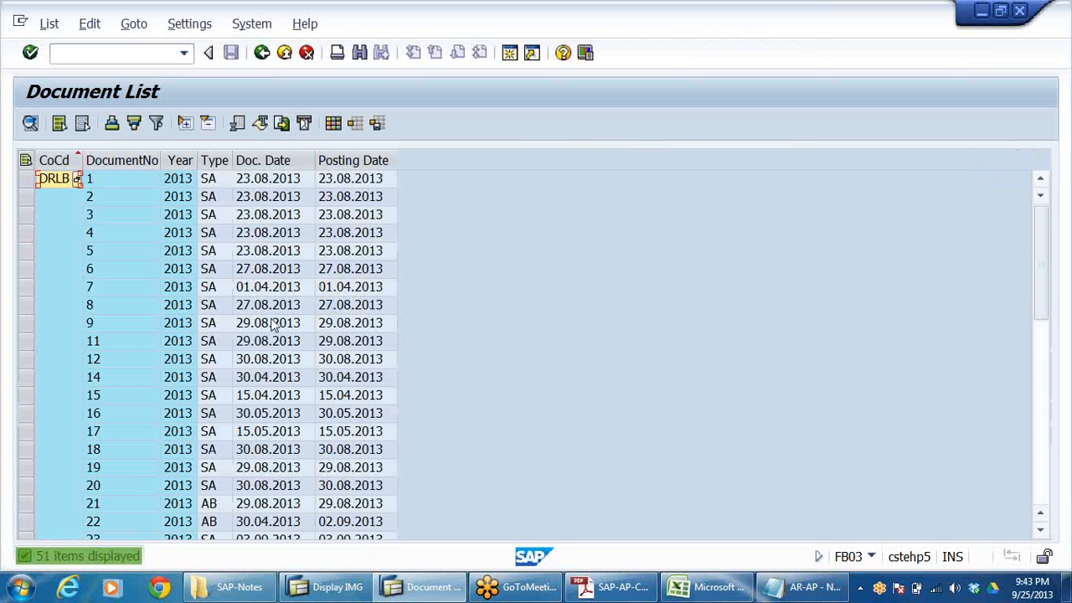
- Examine the document numbers, types and posting dates in company code DRLB's document list
click(276, 323)
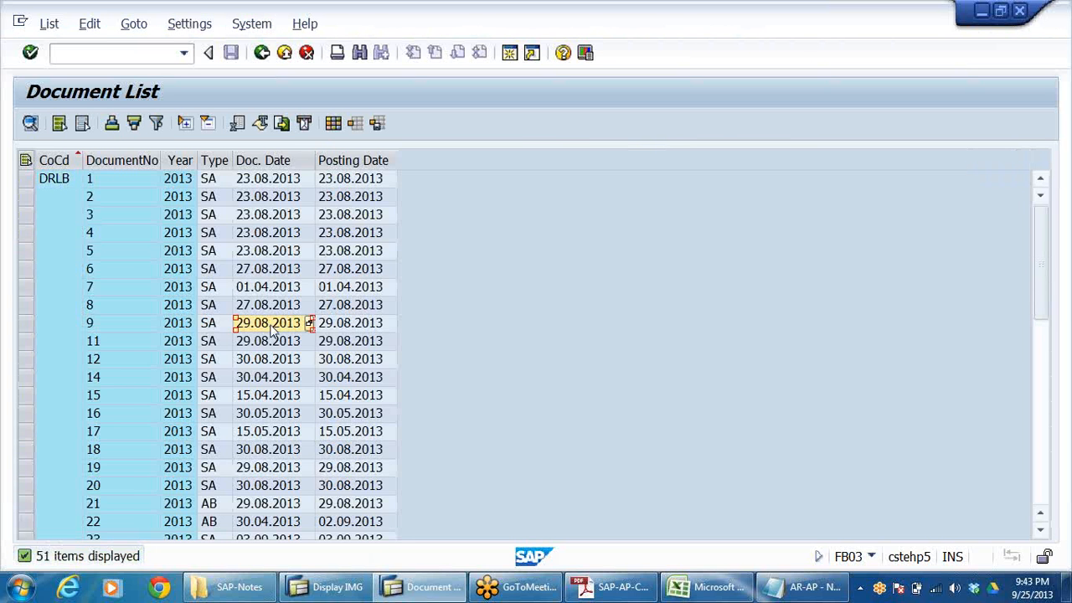
scroll(282, 343, down, 5)
scroll(282, 343, down, 5)
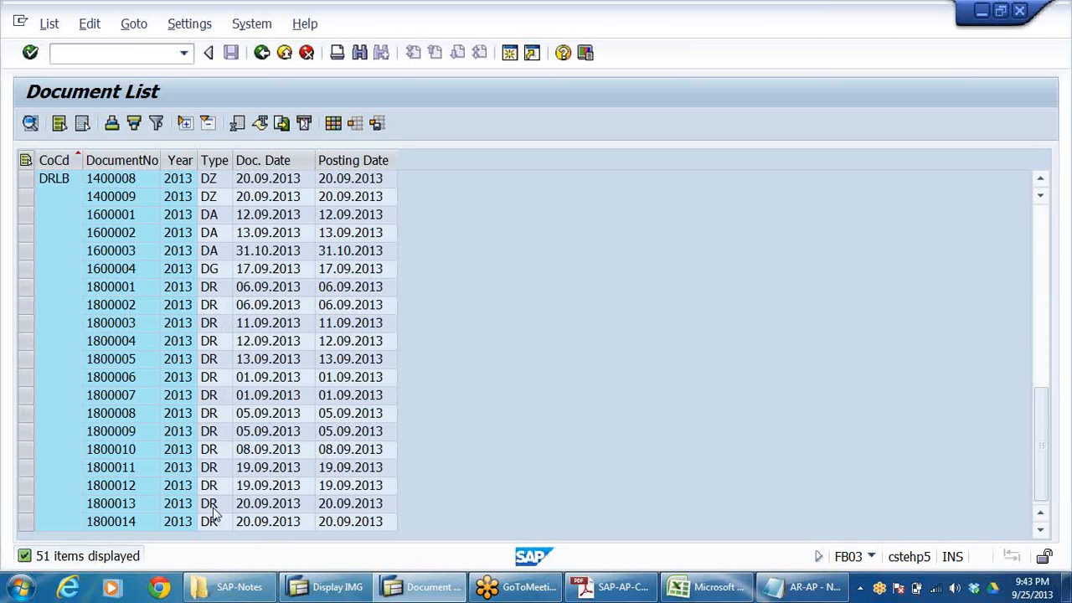
scroll(283, 442, up, 4)
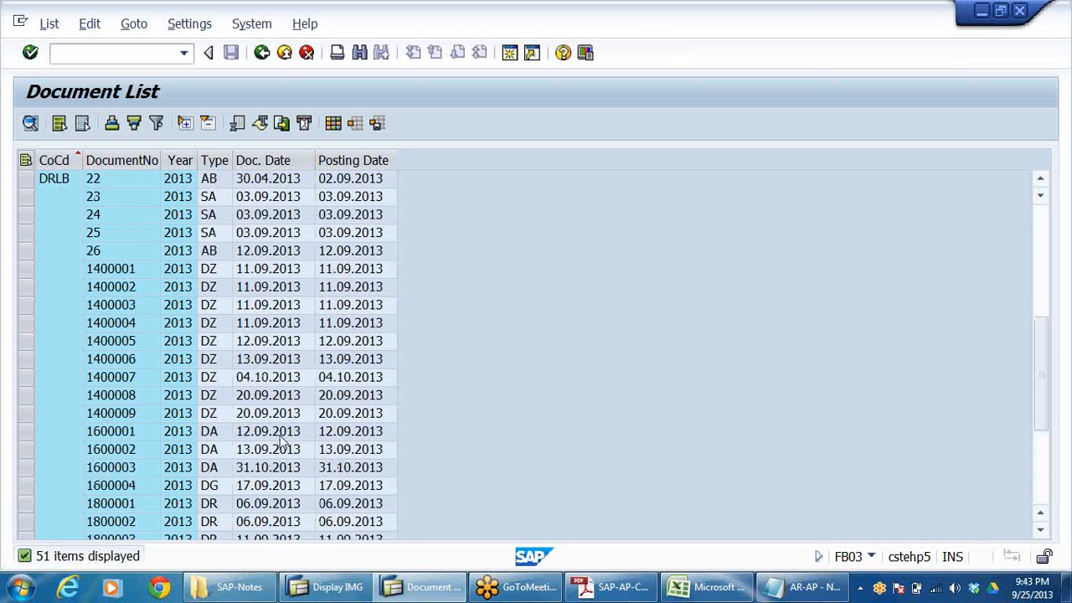
scroll(260, 427, down, 4)
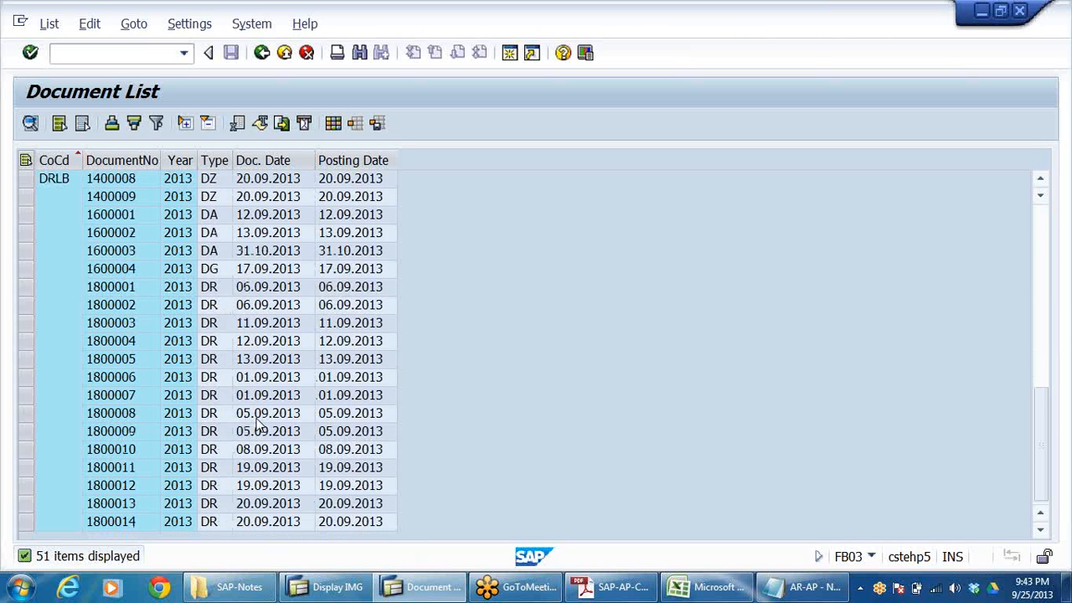
- Leave the DRLB document list and its selection screen, returning to the SAP Easy Access menu
scroll(260, 427, up, 10)
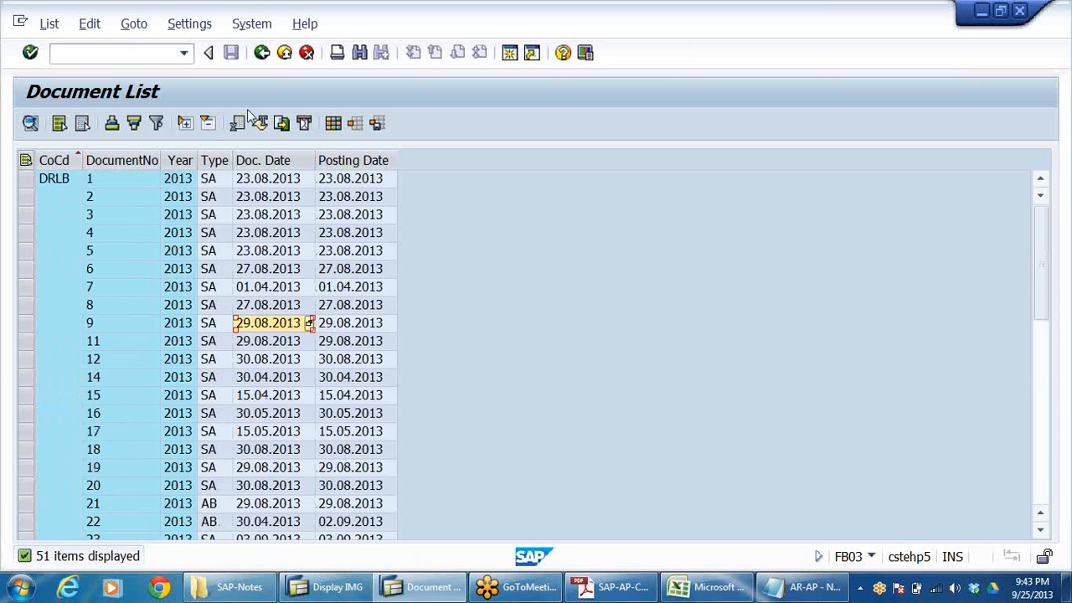
click(283, 52)
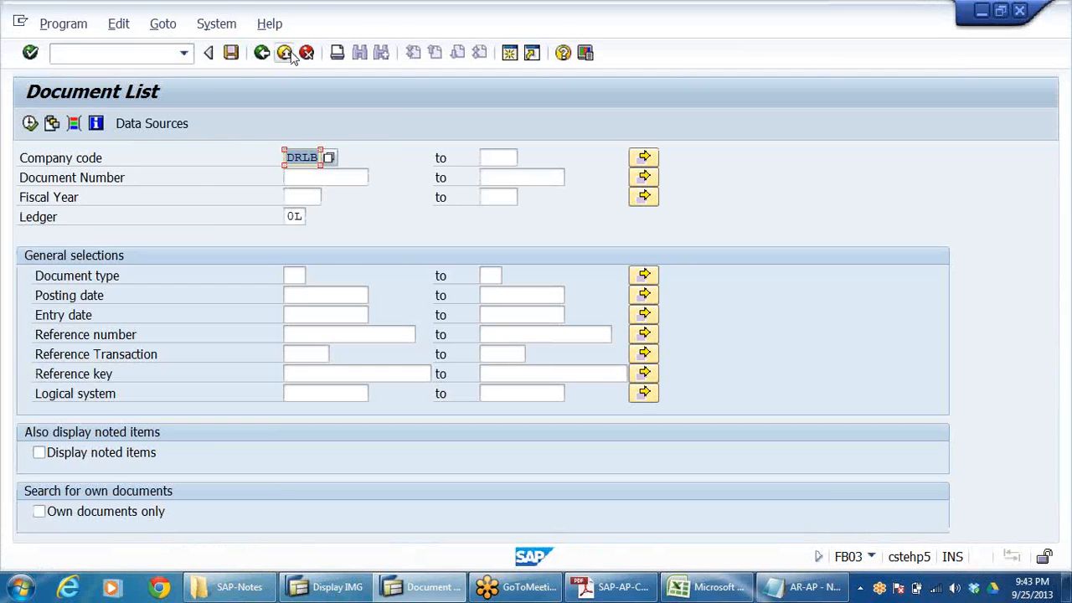
click(285, 53)
click(285, 53)
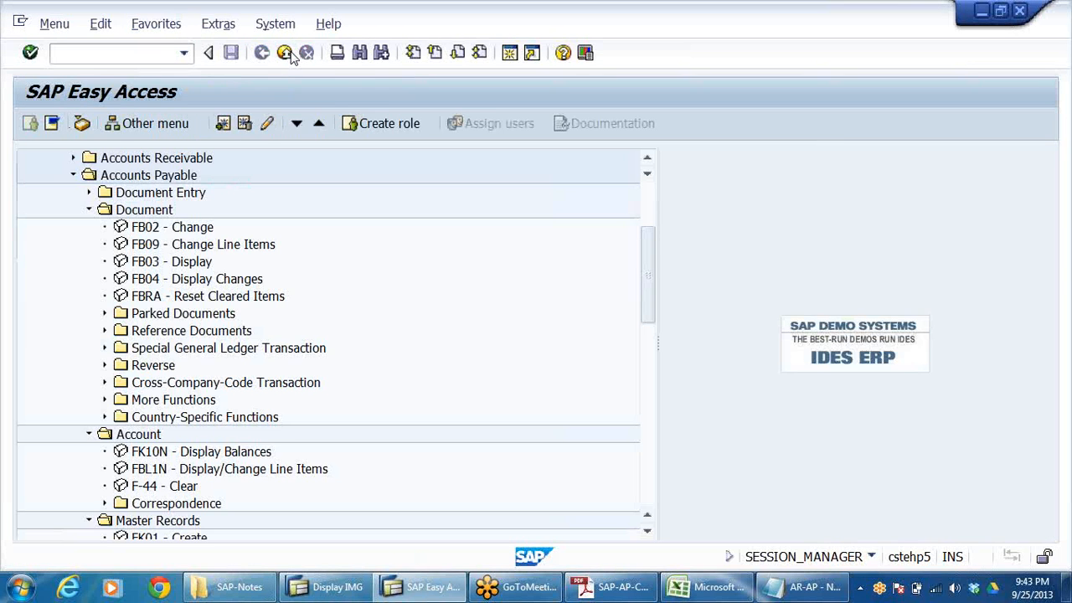
- Look up the G/L accounts of company code DRLB from transaction FS00, and return to the main menu
text(FS00)
key(Return)
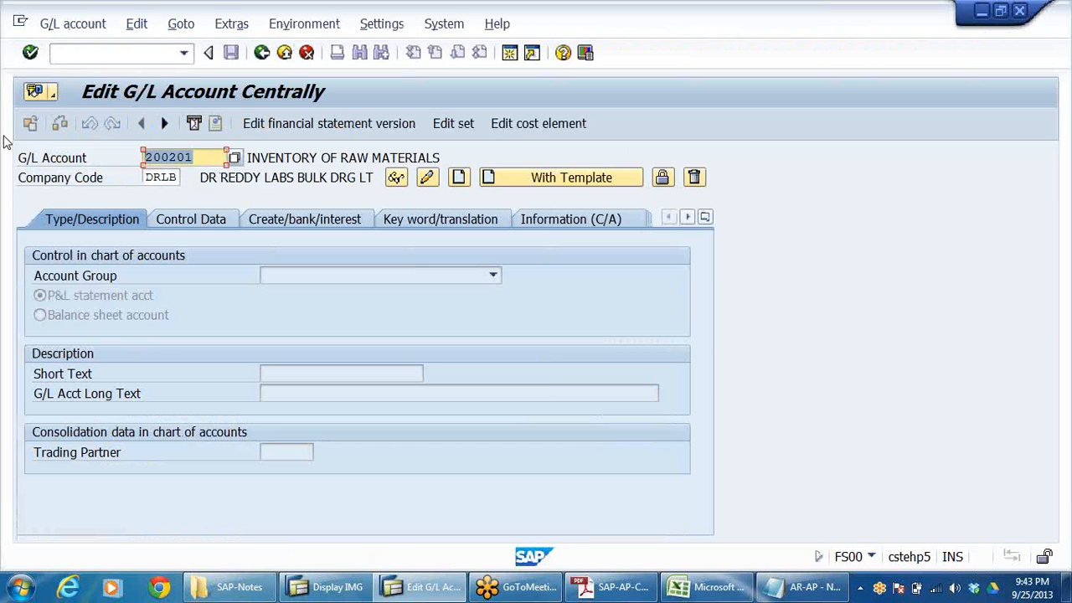
key(Delete)
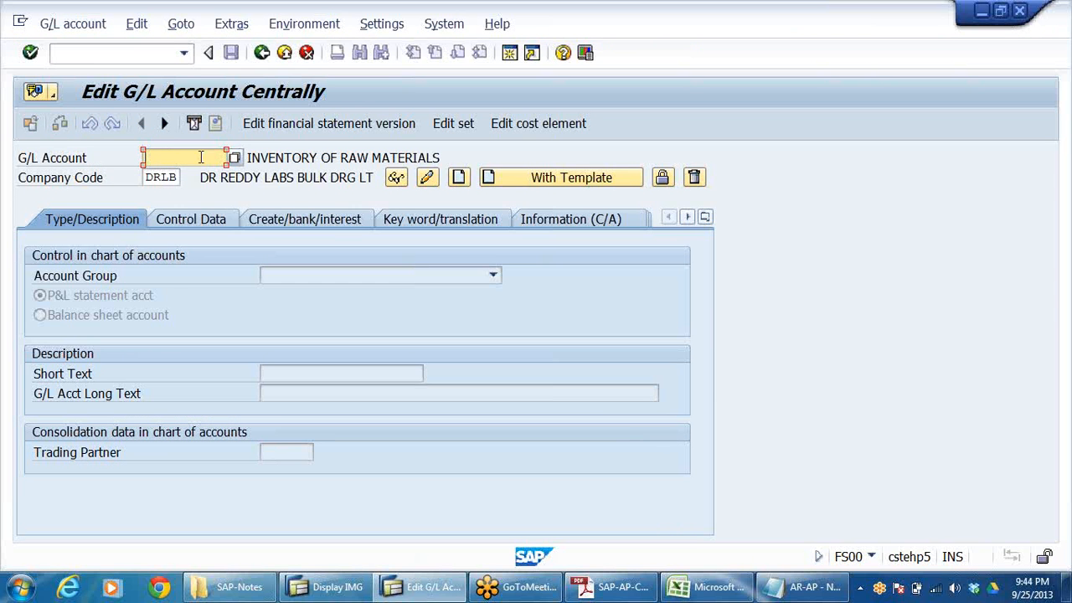
click(235, 158)
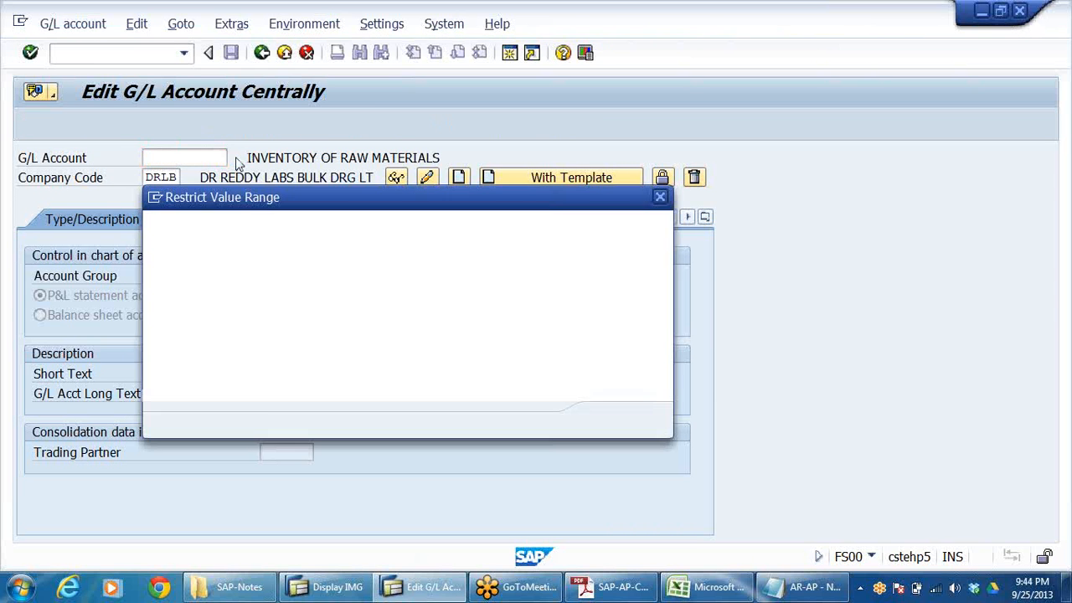
click(610, 421)
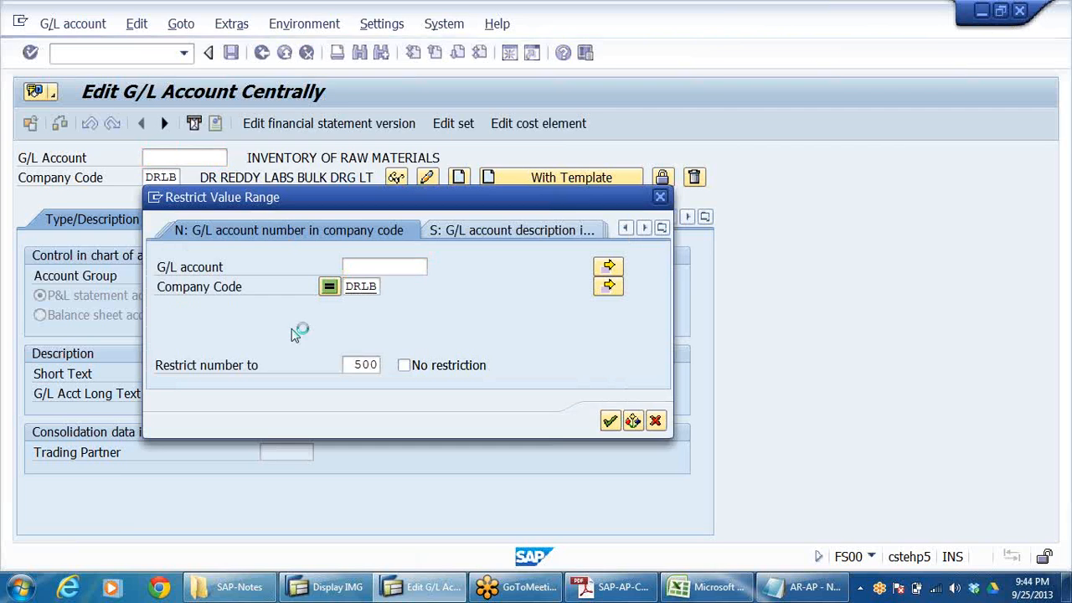
scroll(301, 299, down, 1)
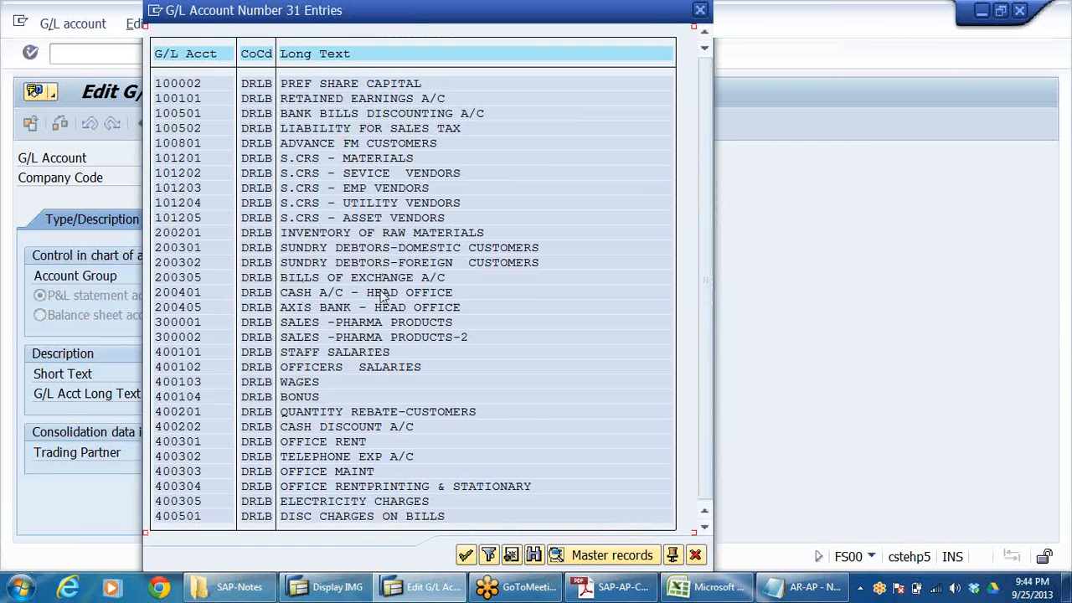
click(376, 265)
click(695, 555)
click(262, 52)
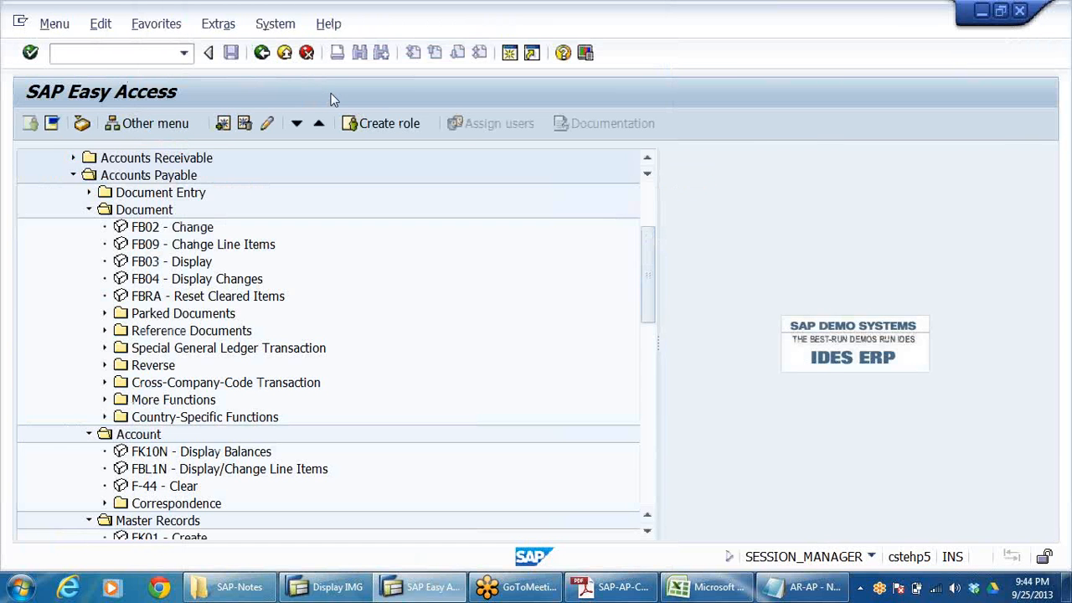
- Collapse the Document and Account folders under Accounts Payable and start vendor creation with FK01 from Master Records
click(88, 209)
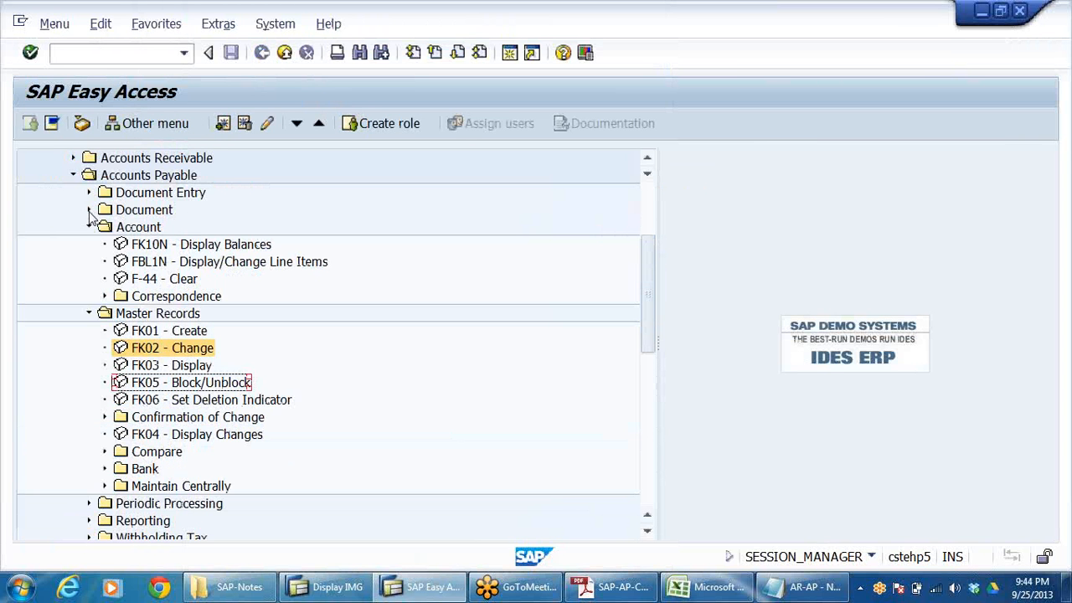
click(89, 227)
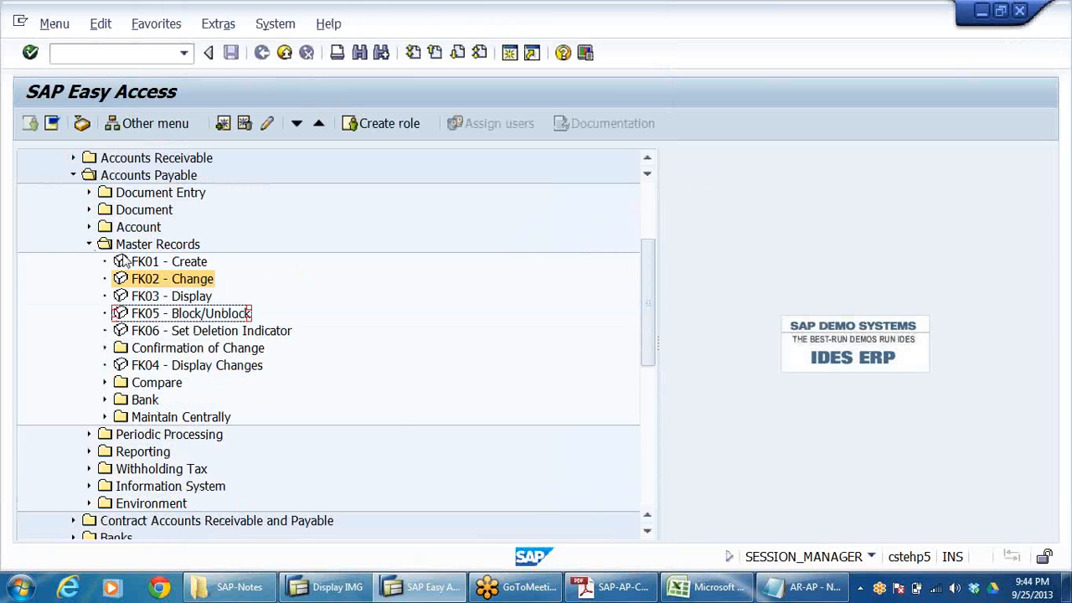
click(171, 262)
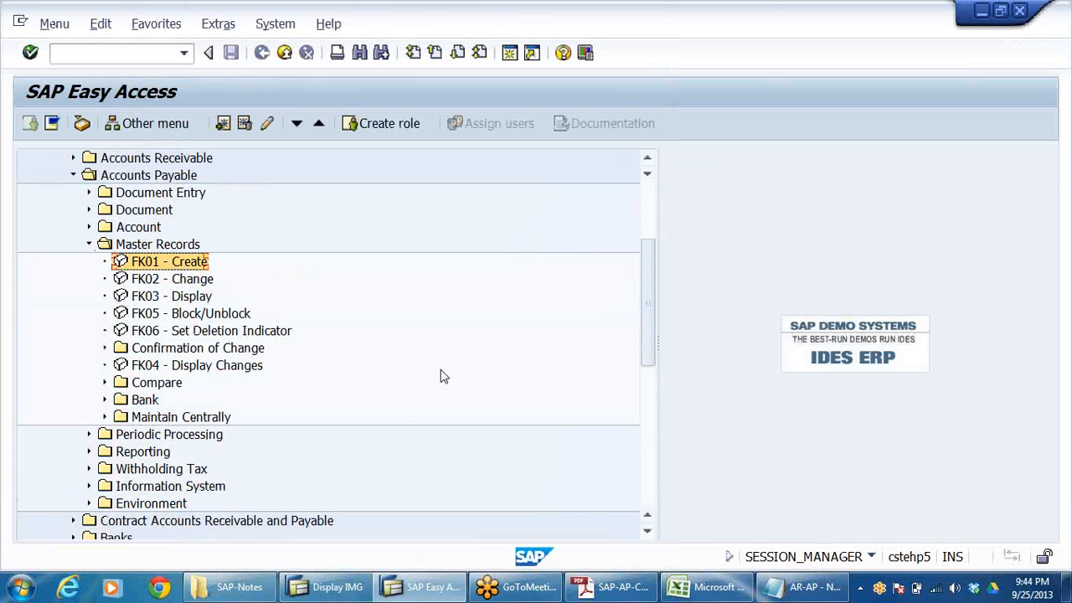
click(152, 282)
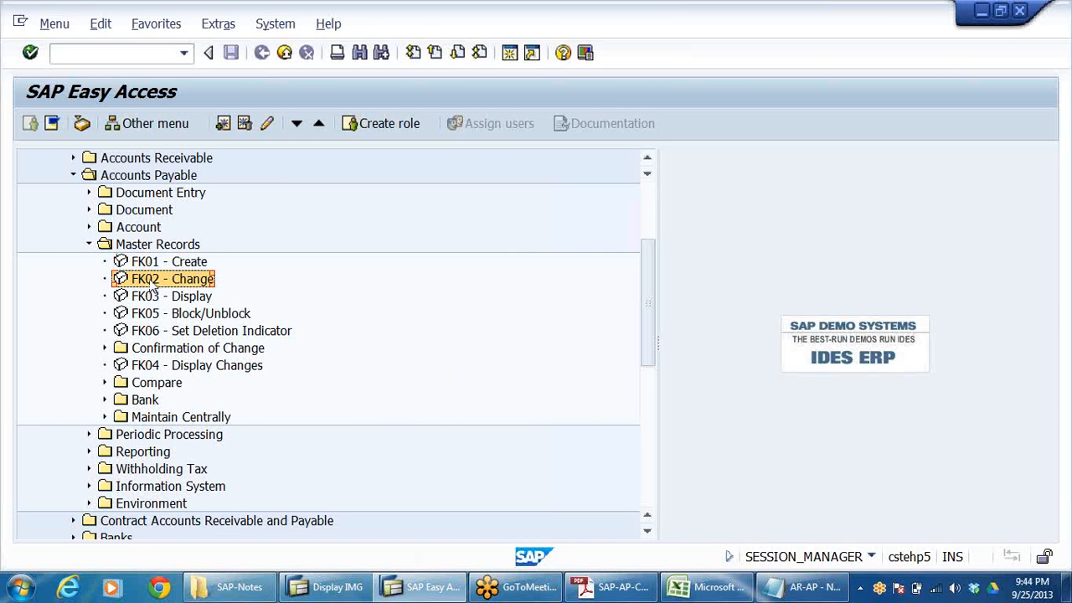
click(161, 300)
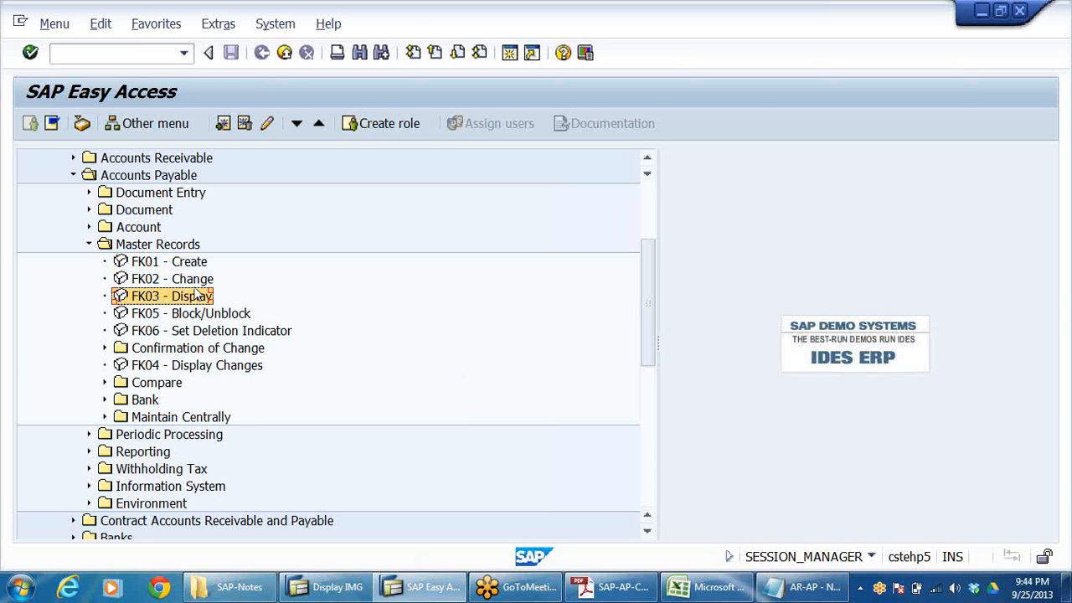
click(167, 263)
double_click(163, 262)
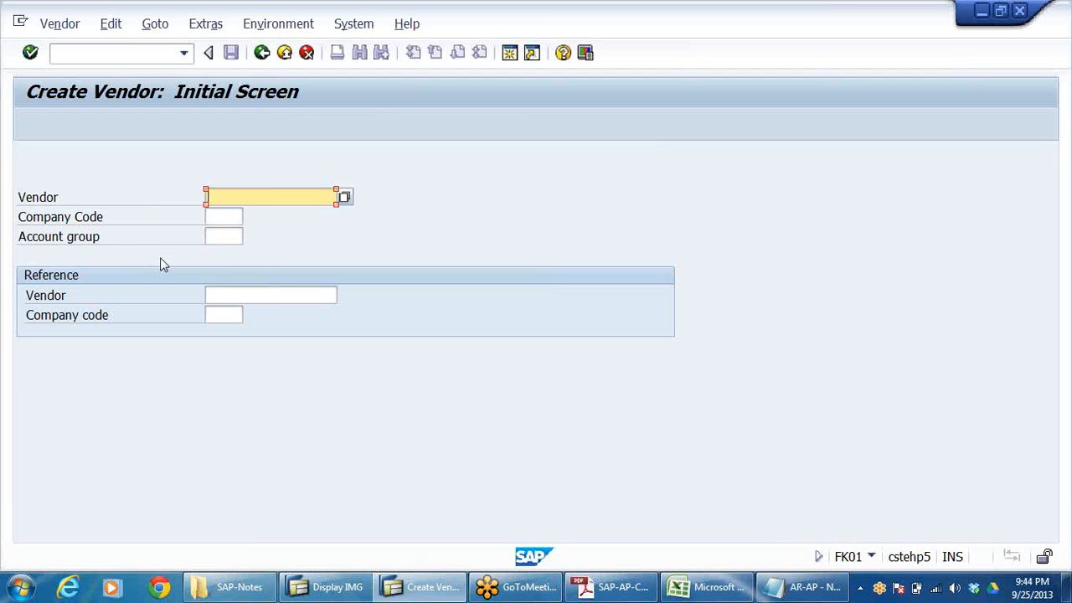
- Set the new vendor's company code to DRLB
click(80, 219)
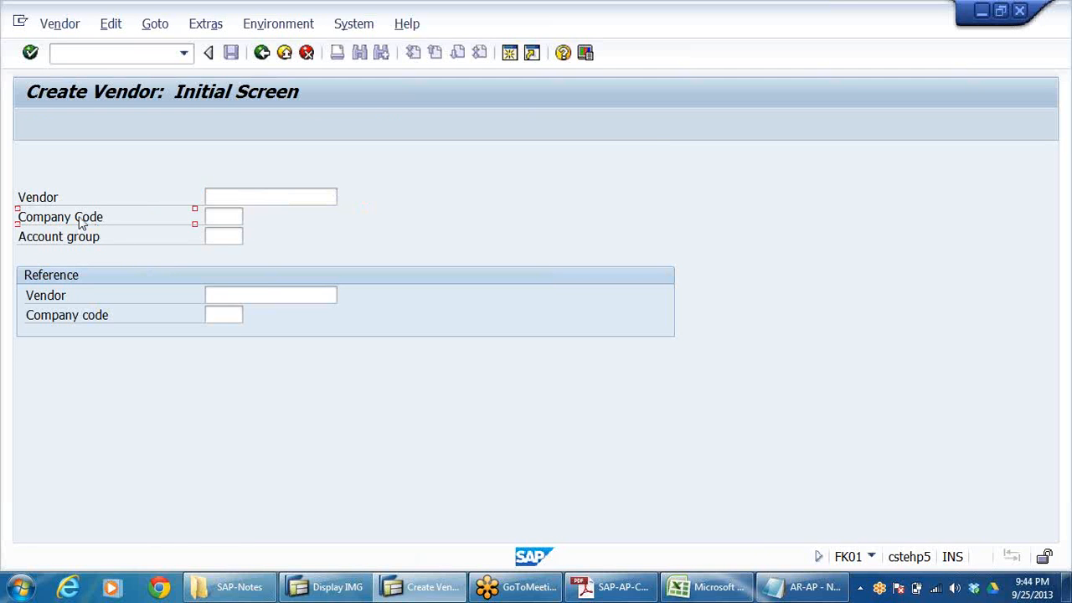
click(236, 220)
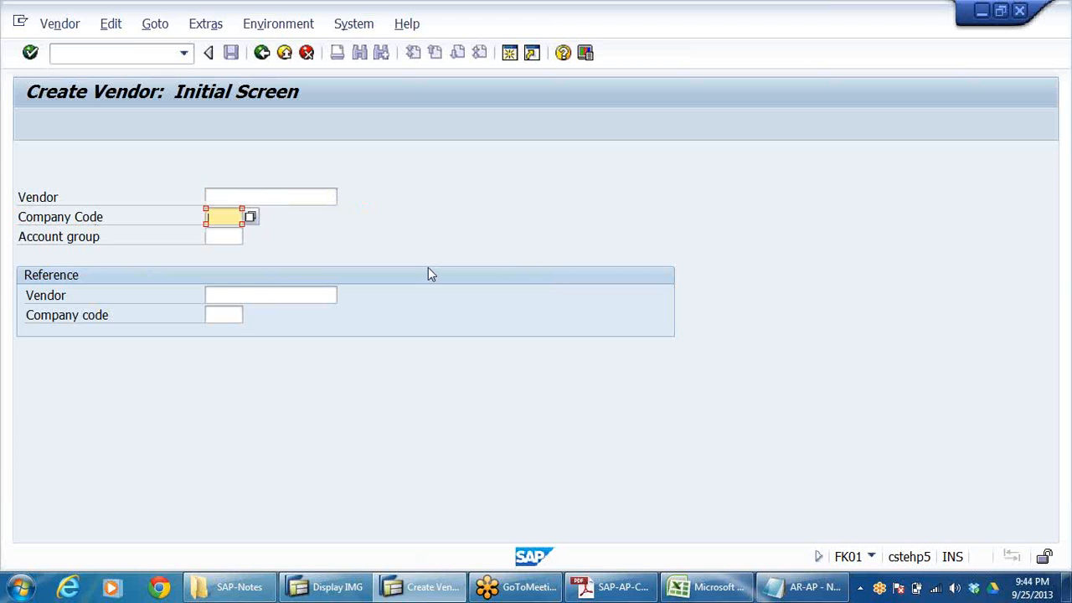
text(D)
- Choose account group DRMV (MATERIAL VENDORS-DOMESTIC-DRL) for the new vendor and continue to the address screen
click(223, 232)
click(225, 235)
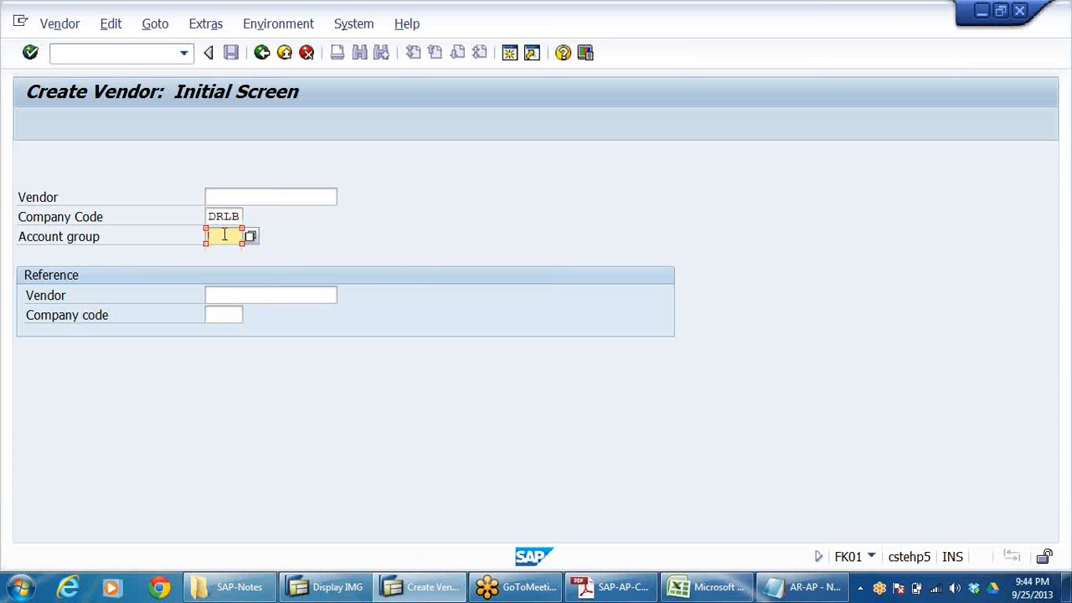
click(251, 238)
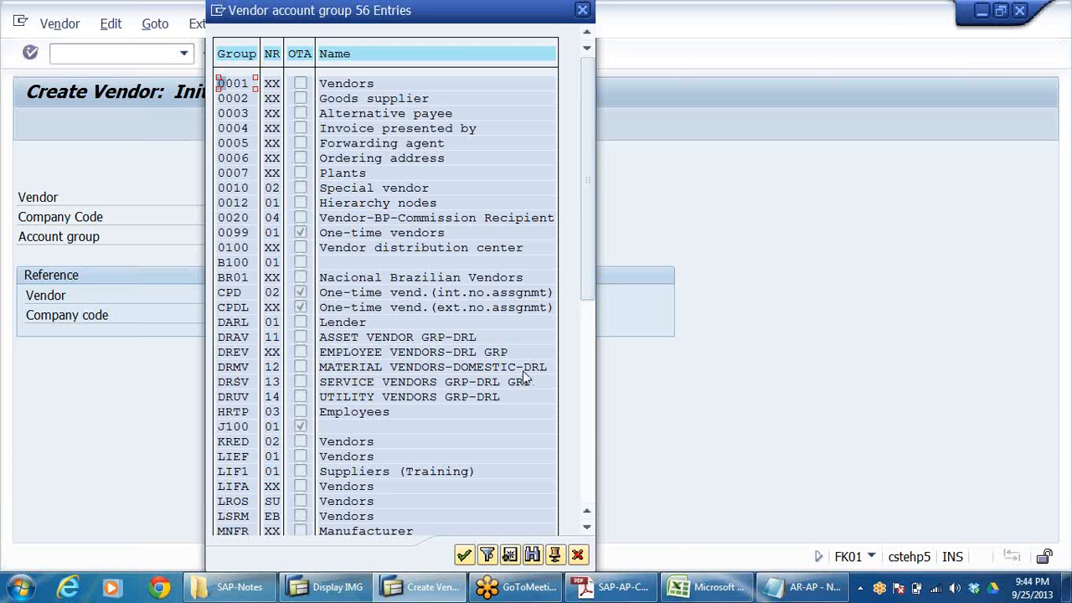
click(239, 369)
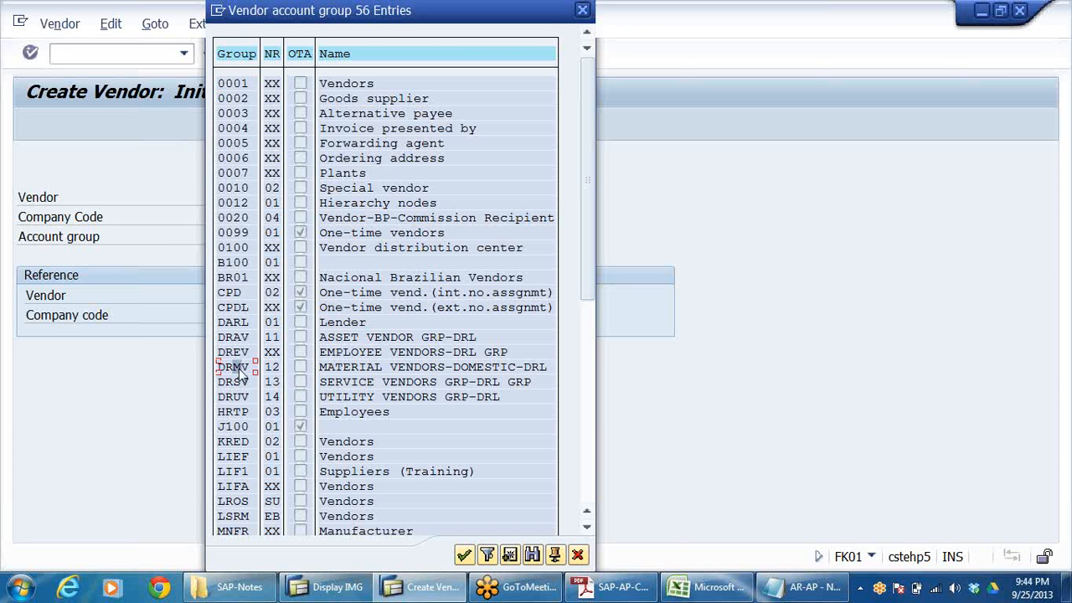
double_click(239, 369)
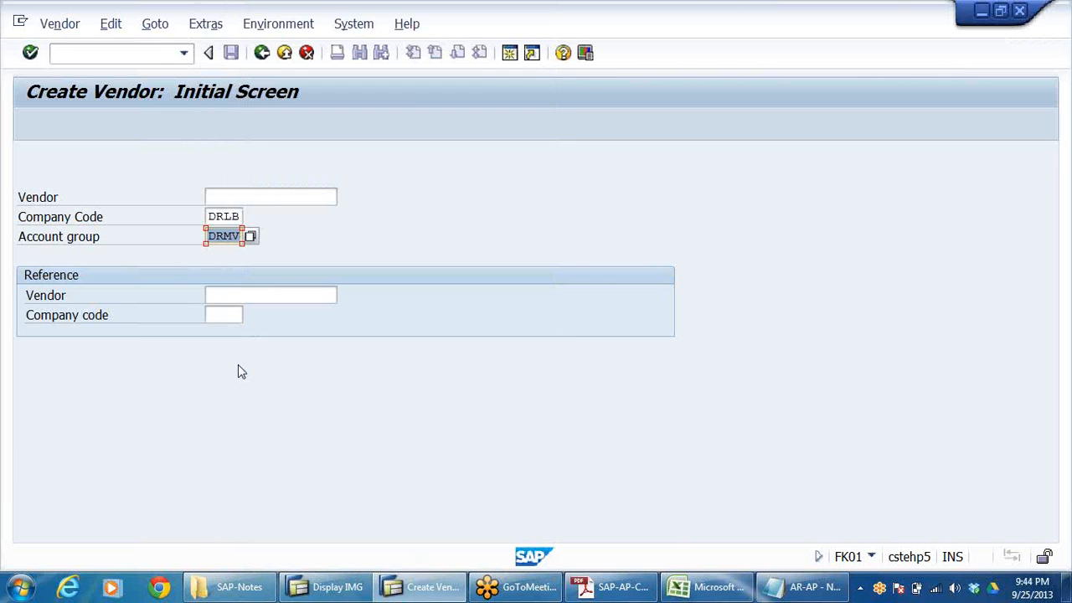
key(Return)
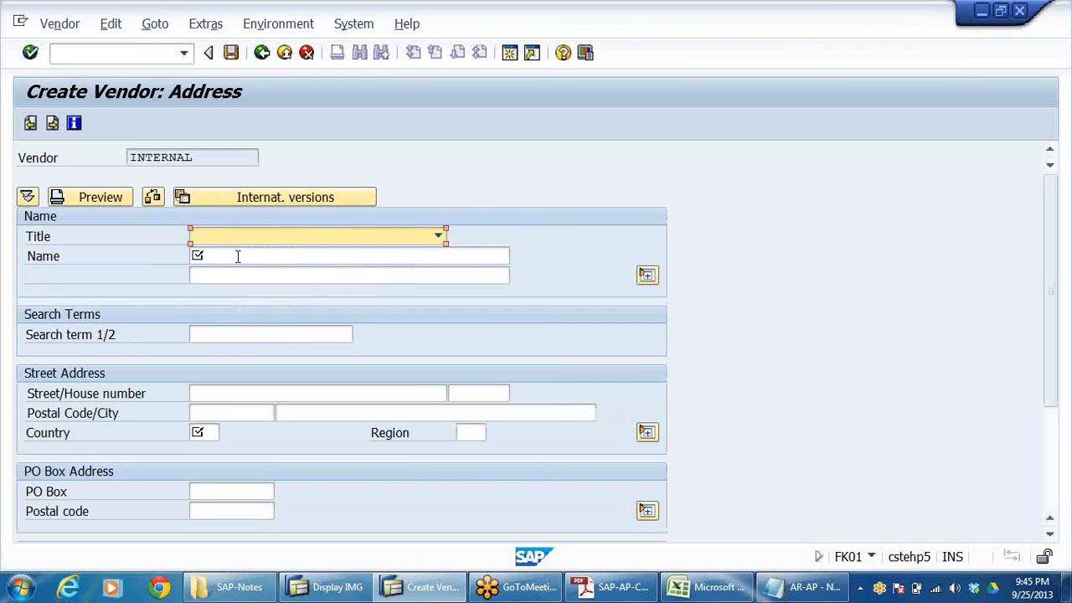
- Set the vendor's title to Company and its name to ABC RAW MATERIAL SUPPLIERS
click(438, 236)
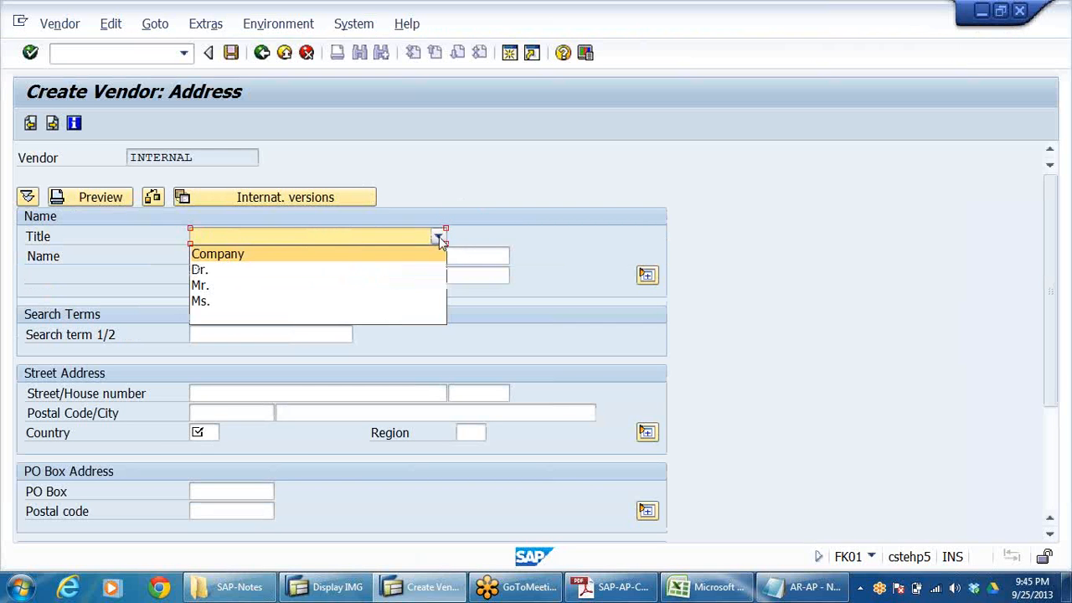
click(240, 256)
click(239, 259)
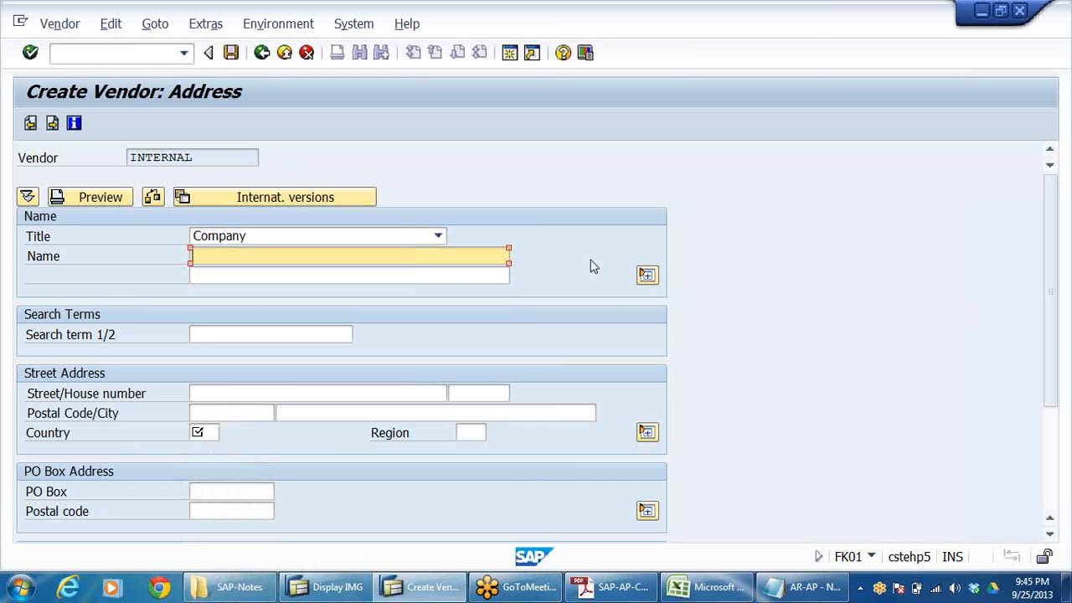
text(ABC RAW MATE)
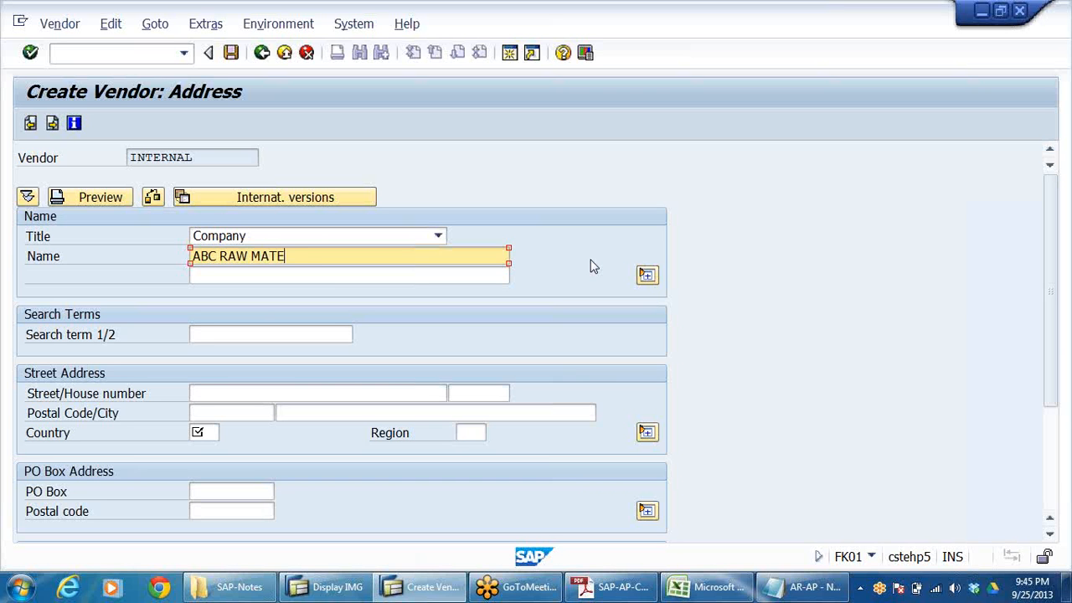
text(RIALS)
text(SU)
text(PPLIERS)
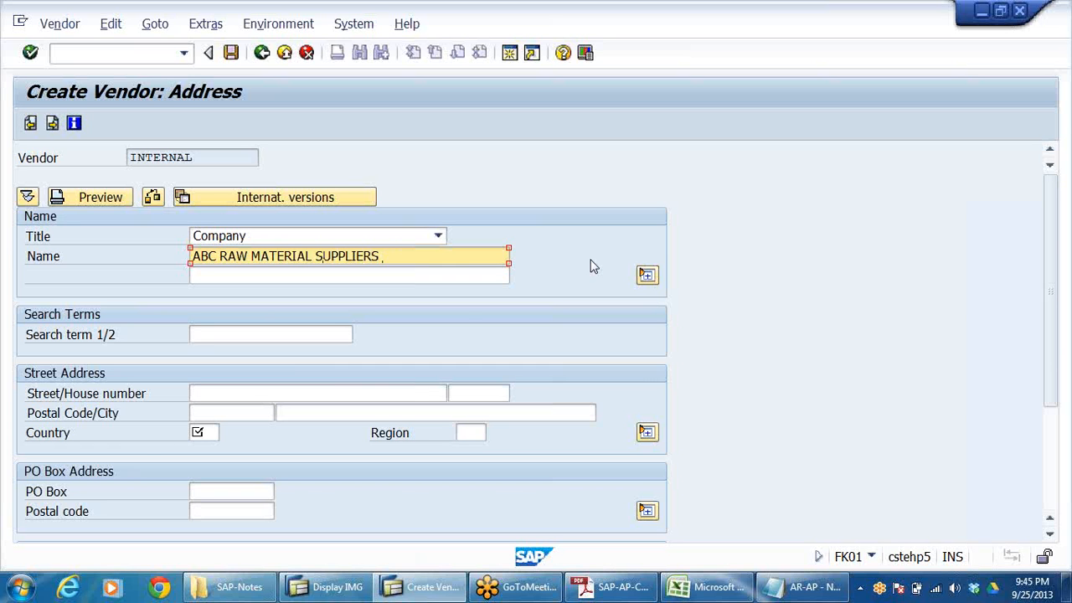
- Enter ABCSUPPLIERS as the vendor's search term and set the country to IN
click(210, 336)
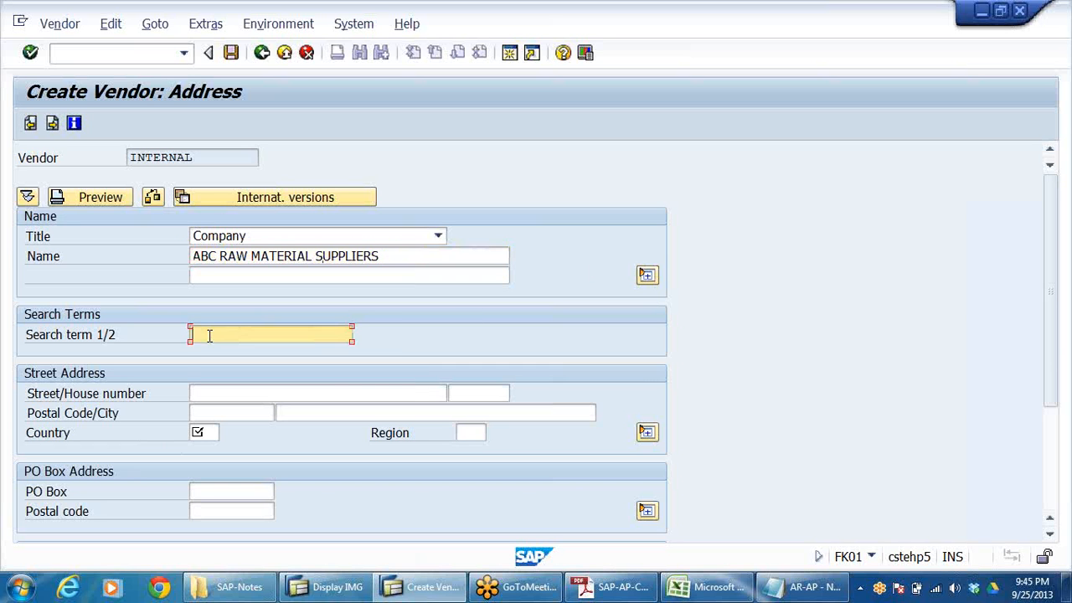
text(ABCSUPPLIERS)
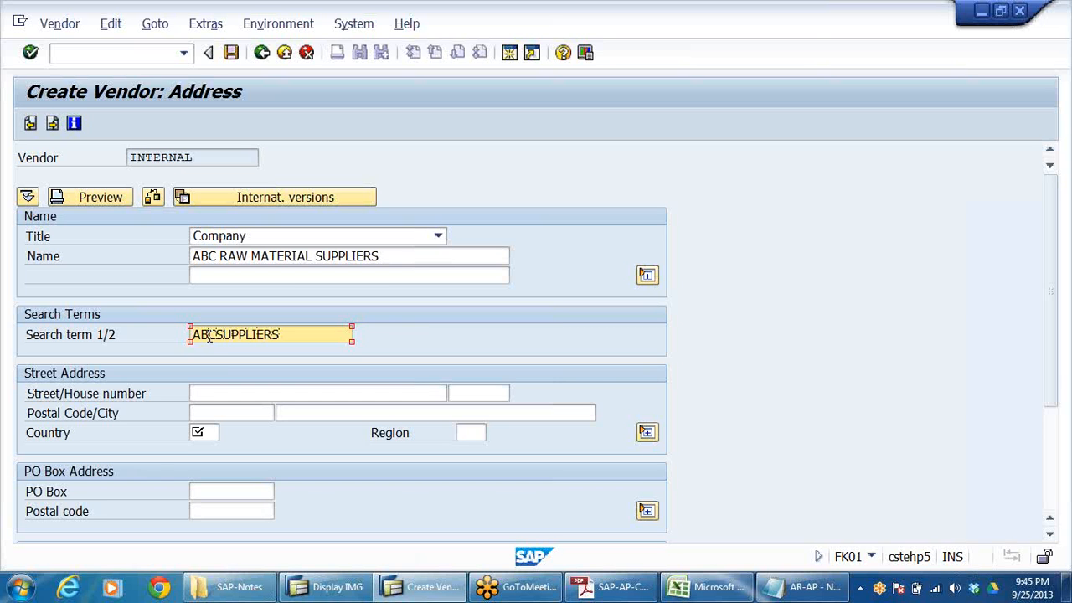
click(218, 432)
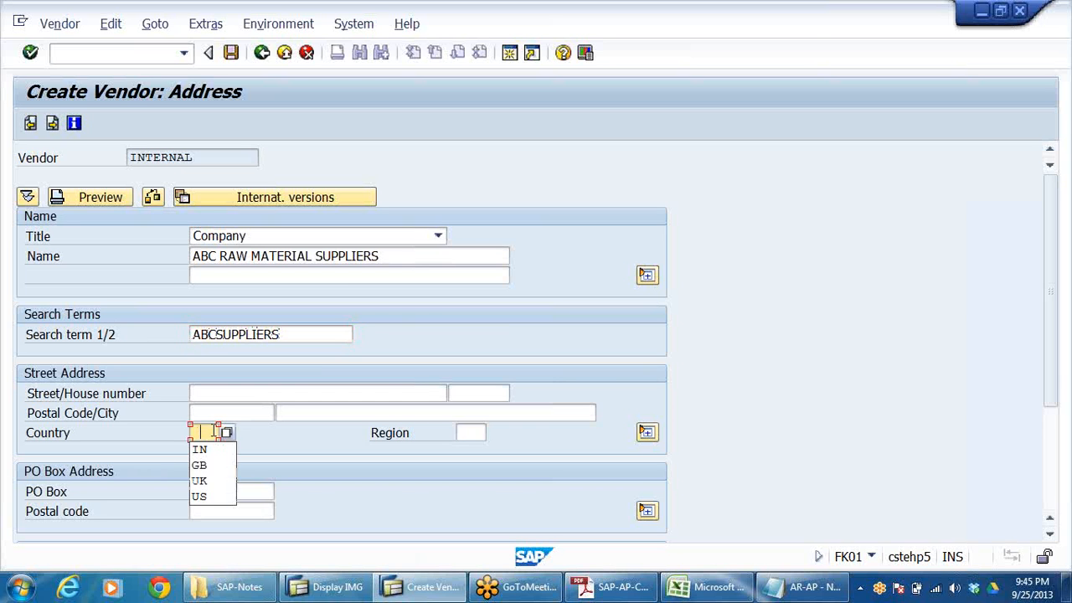
click(201, 449)
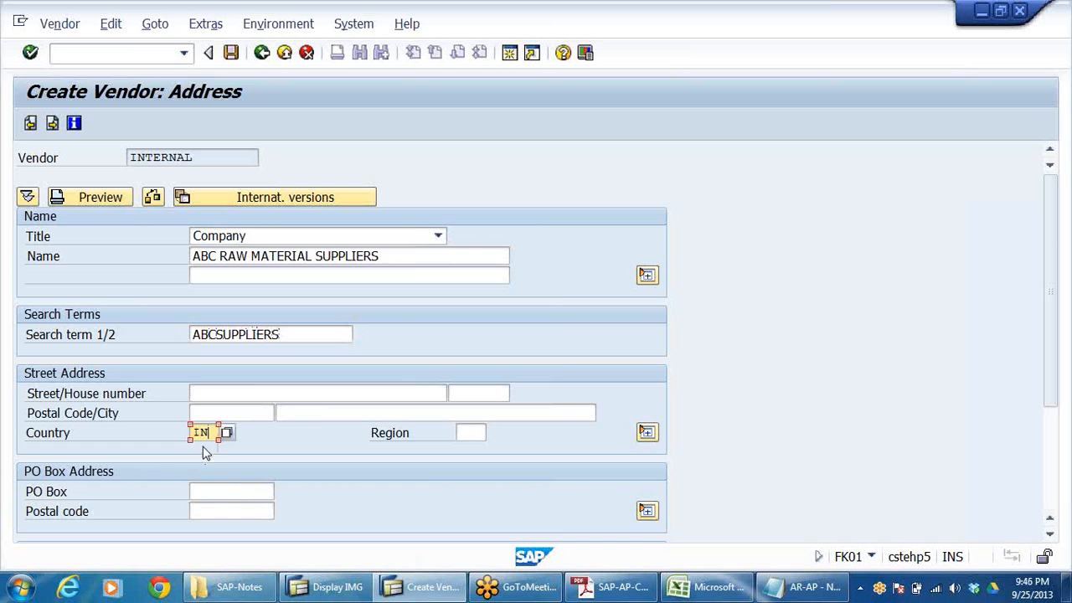
- Enter DELHI as both the city and the street in the vendor's street address
click(318, 414)
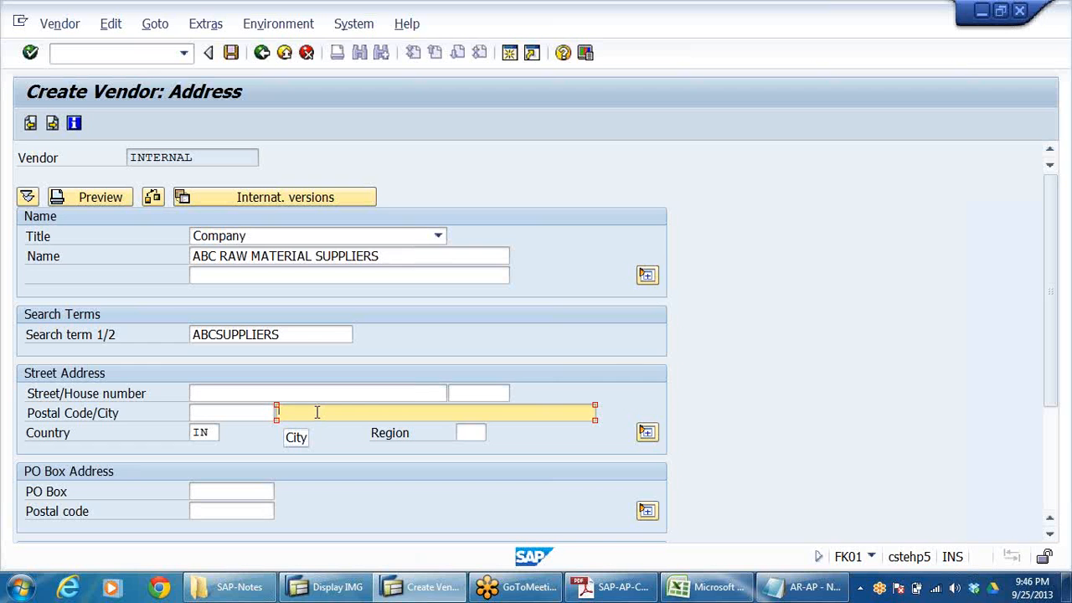
text(DELHI)
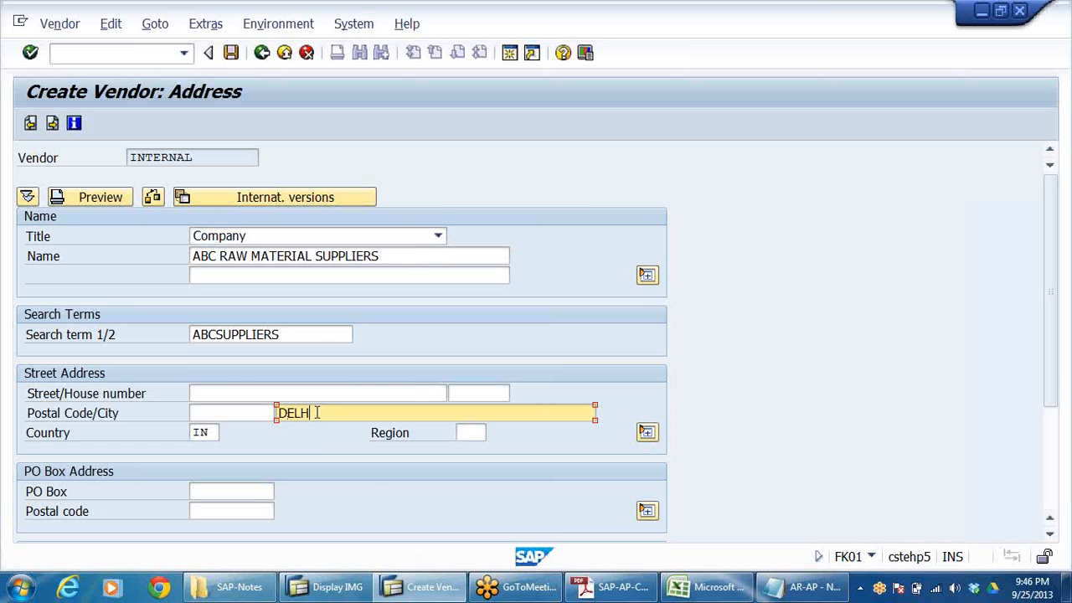
click(282, 392)
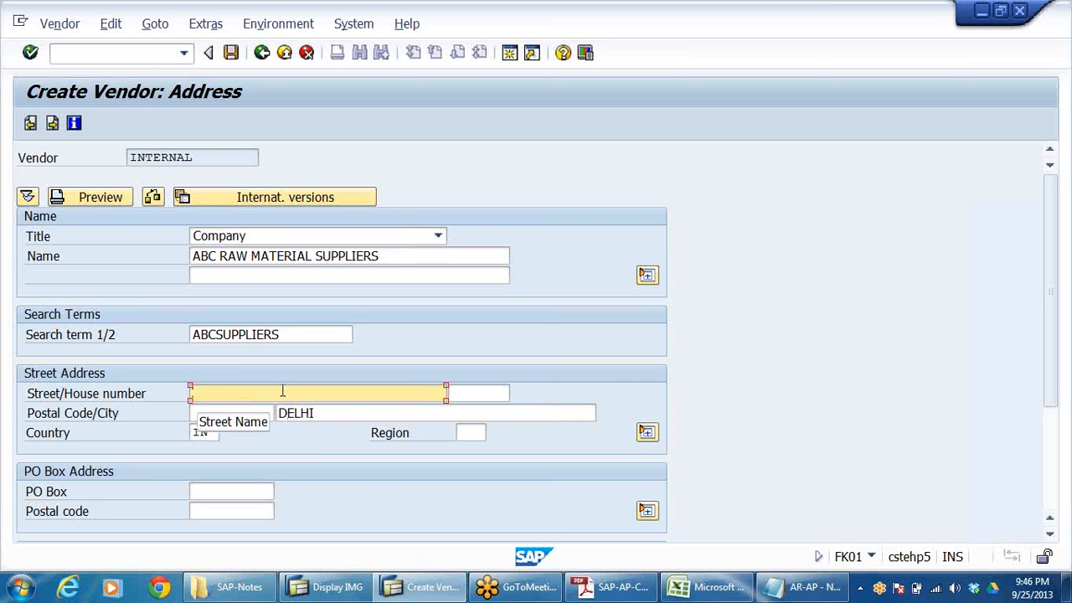
text(DELHI)
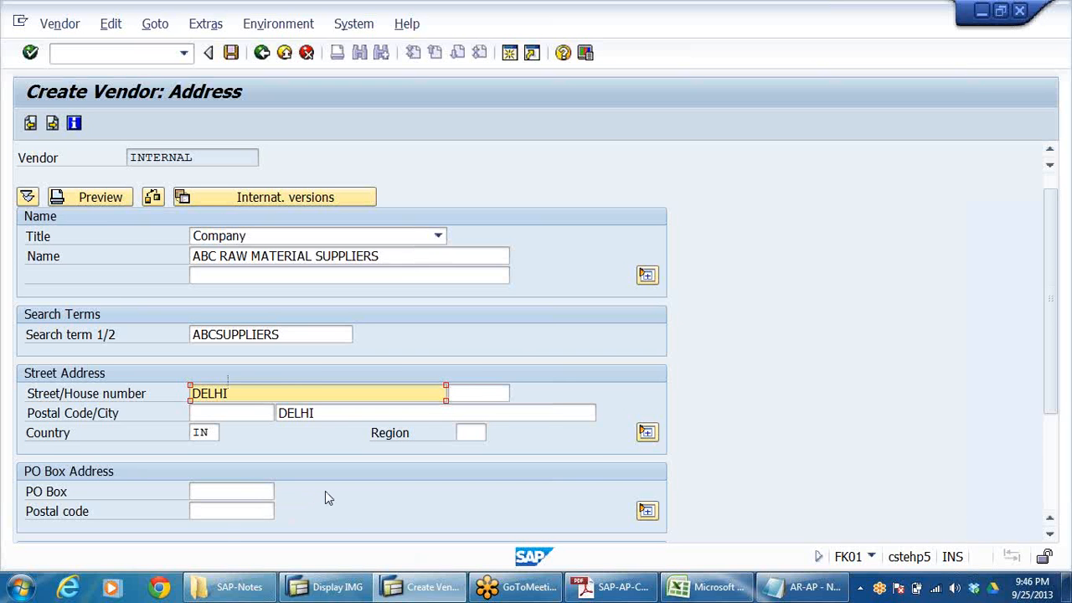
scroll(325, 491, down, 3)
scroll(326, 490, up, 3)
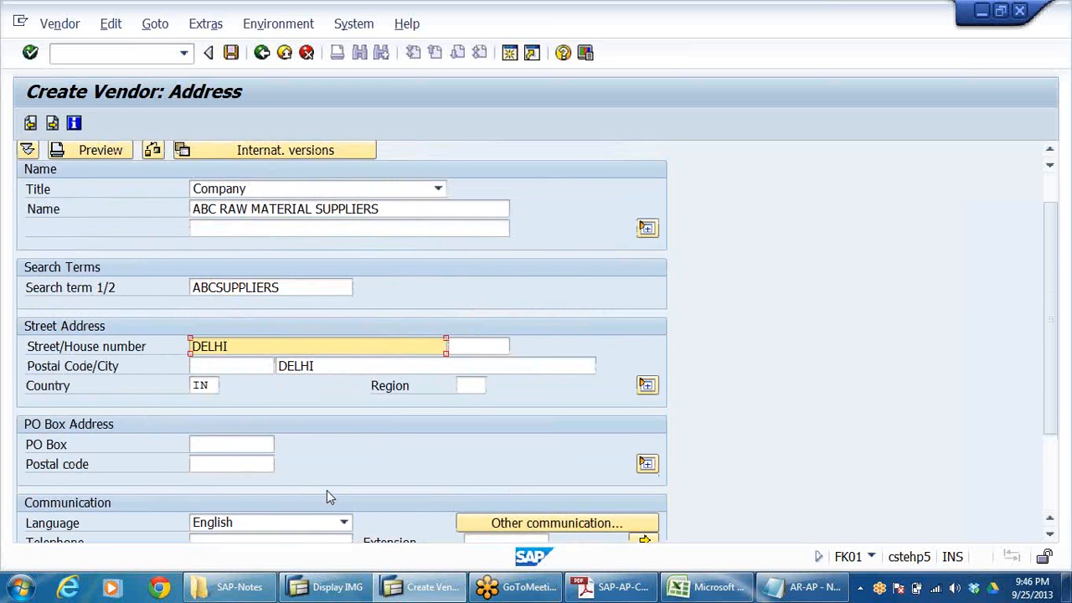
- Accept the vendor's address and continue past the control, bank payment and contact person screens to the company code accounting information
click(215, 323)
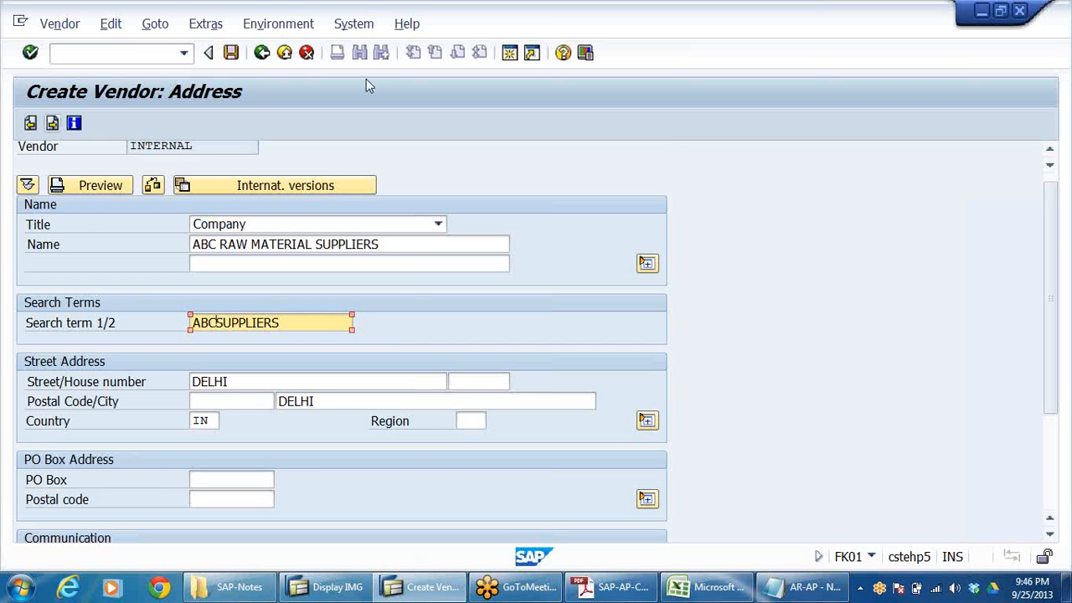
scroll(234, 362, down, 2)
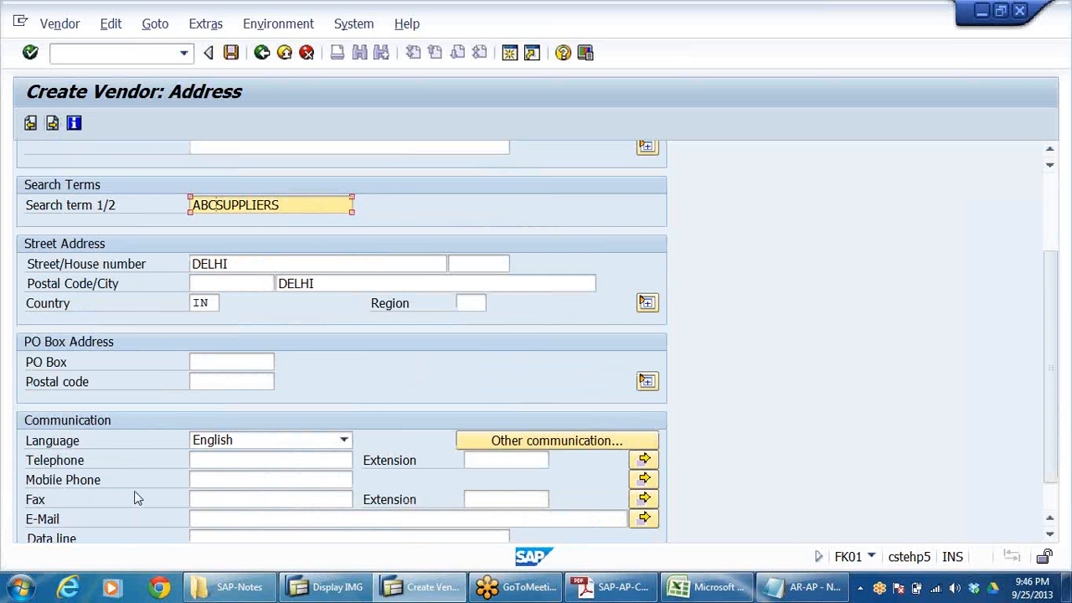
key(Return)
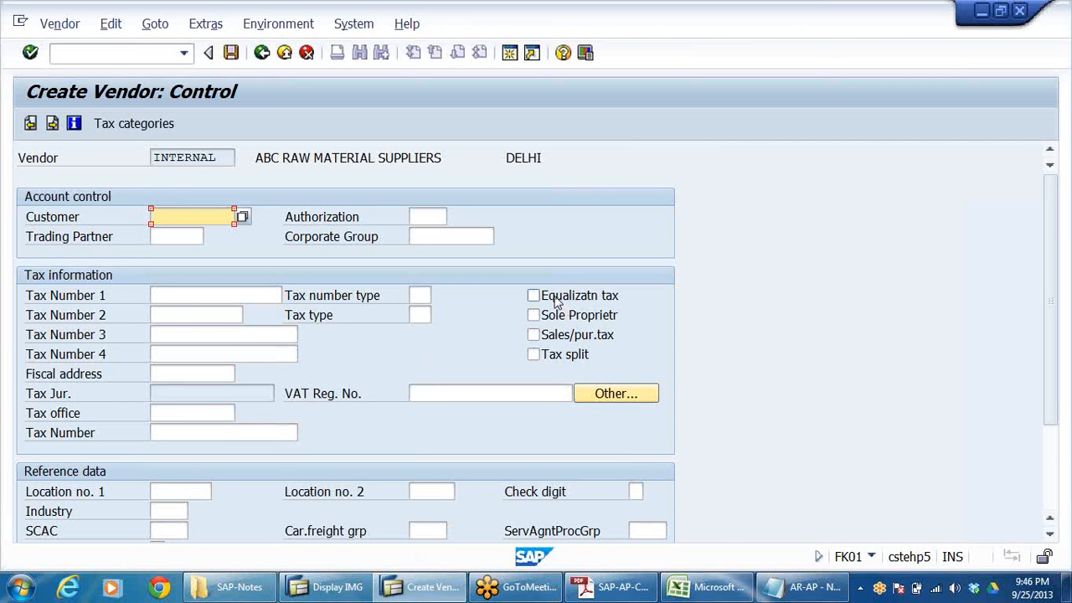
key(Return)
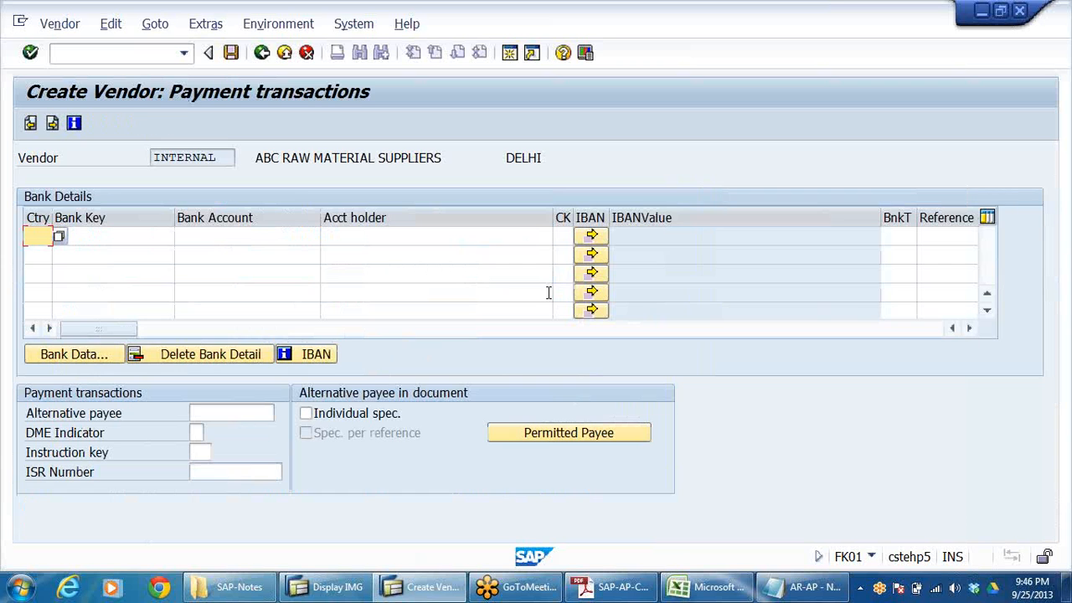
key(Return)
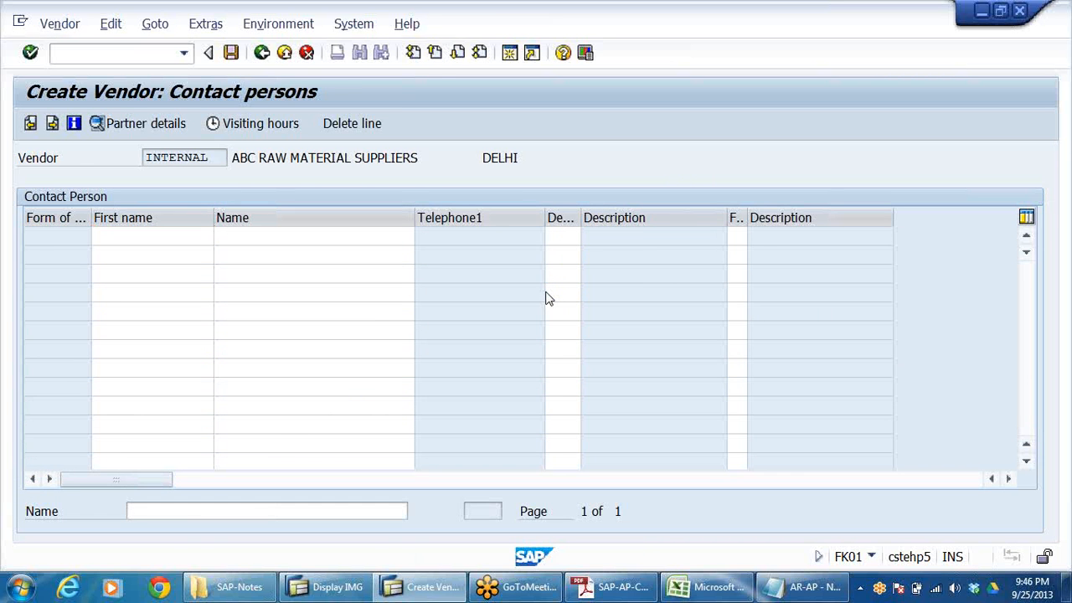
key(Return)
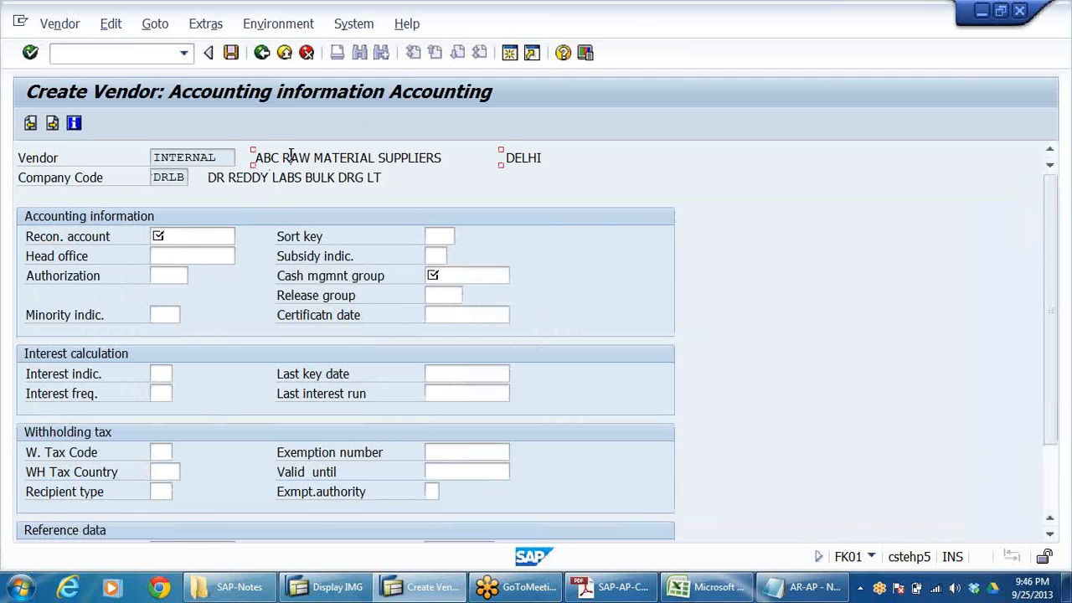
- Choose 101201 (S.CRS - MATERIALS) as the vendor's reconciliation account
click(196, 240)
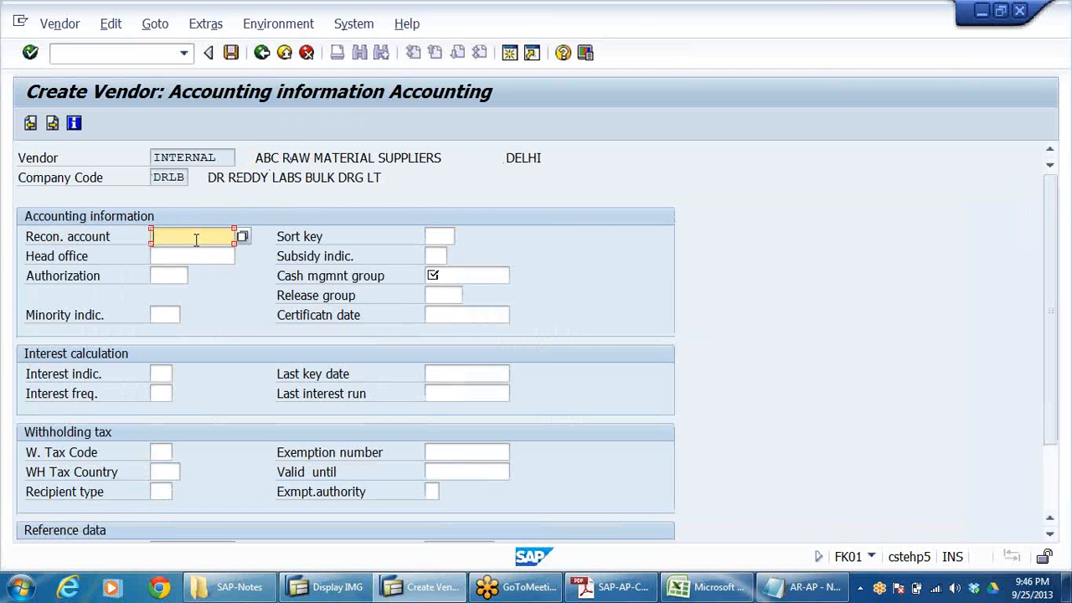
click(242, 236)
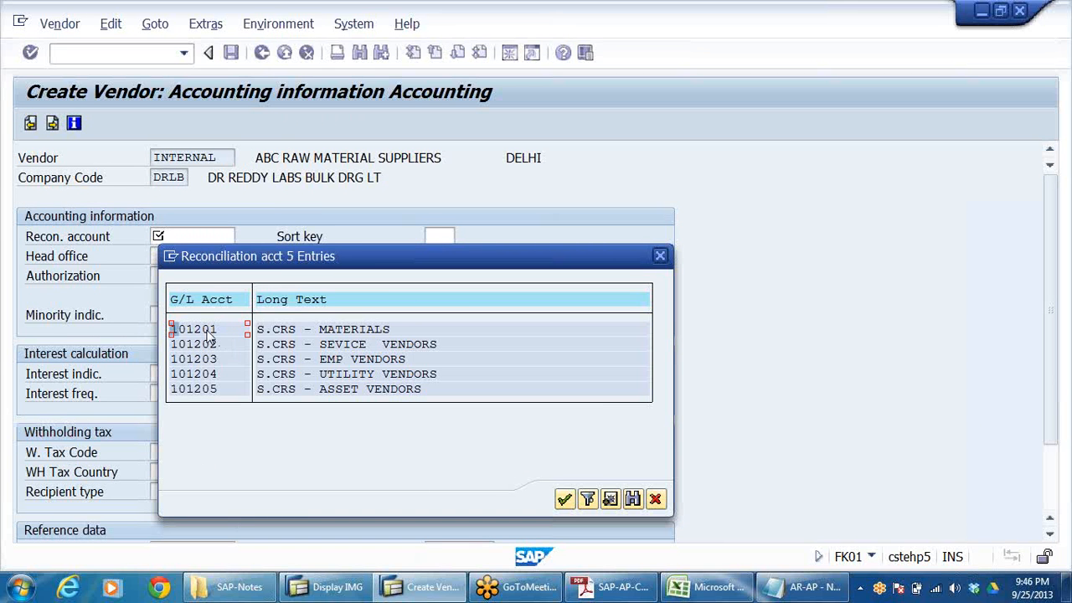
click(354, 331)
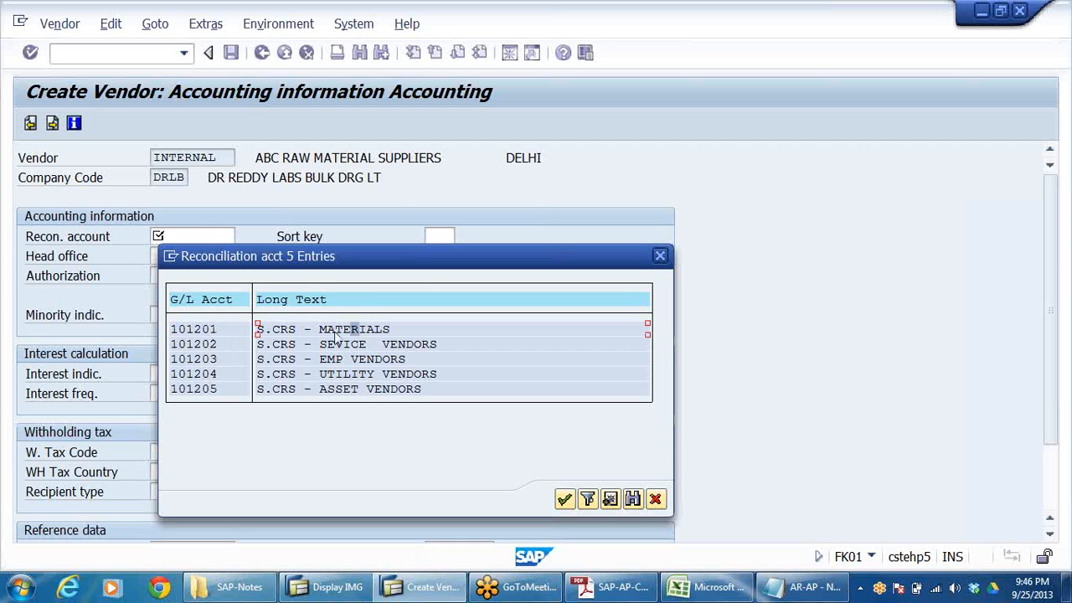
double_click(197, 329)
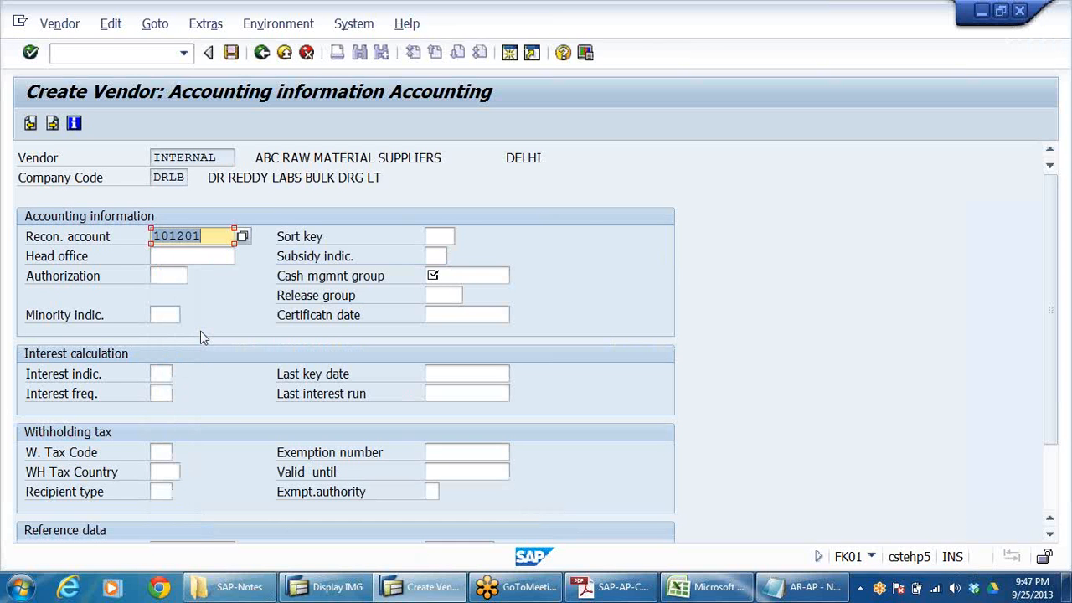
- Set the vendor's sort key to 001 and its cash management group to A1, domestic payments (A/P)
click(439, 236)
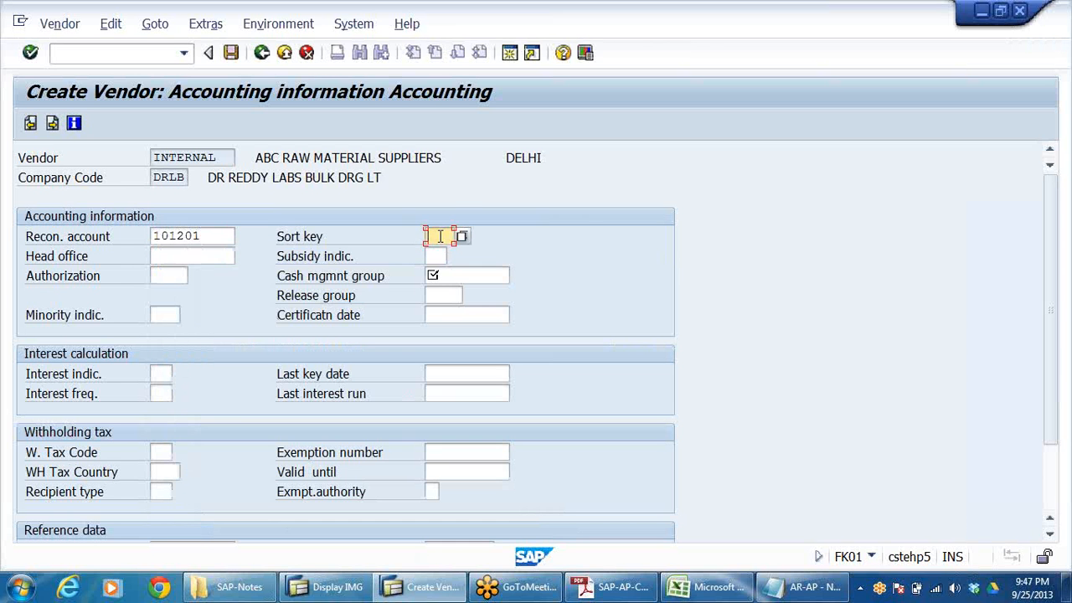
text(001)
click(446, 275)
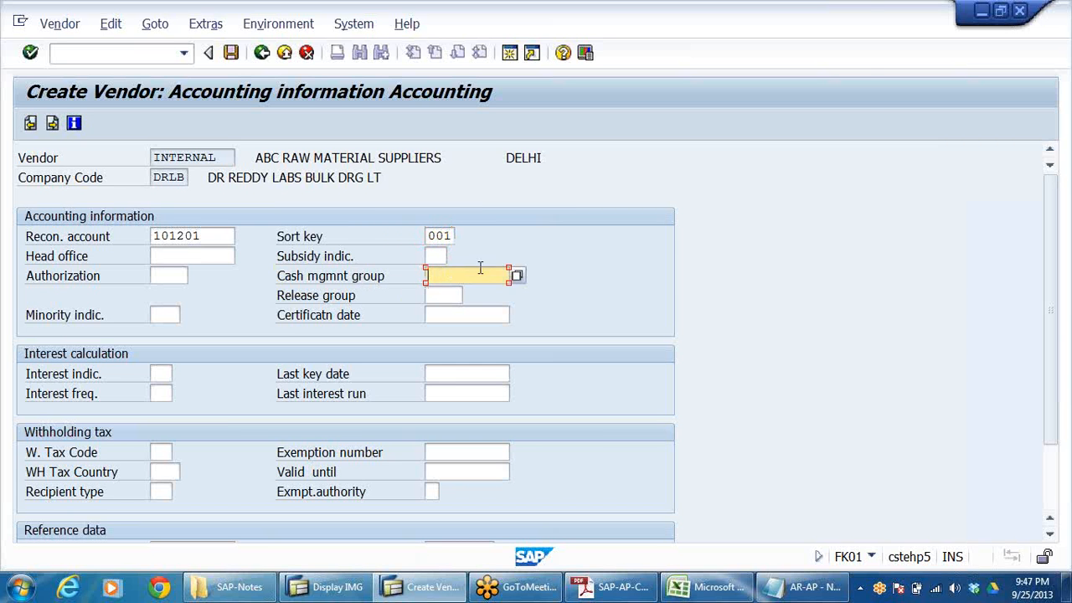
click(517, 277)
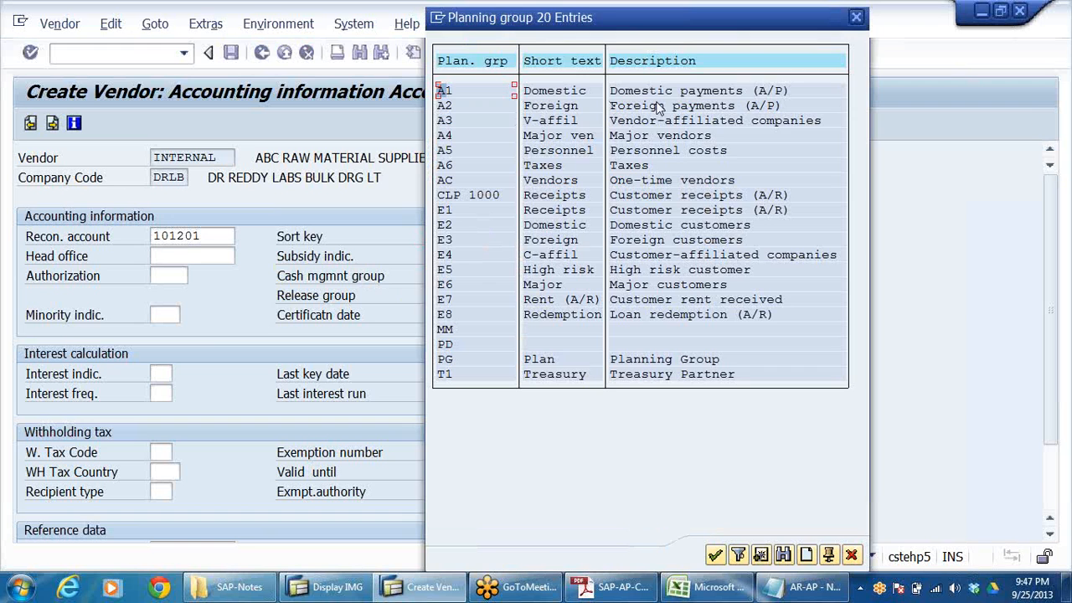
double_click(577, 97)
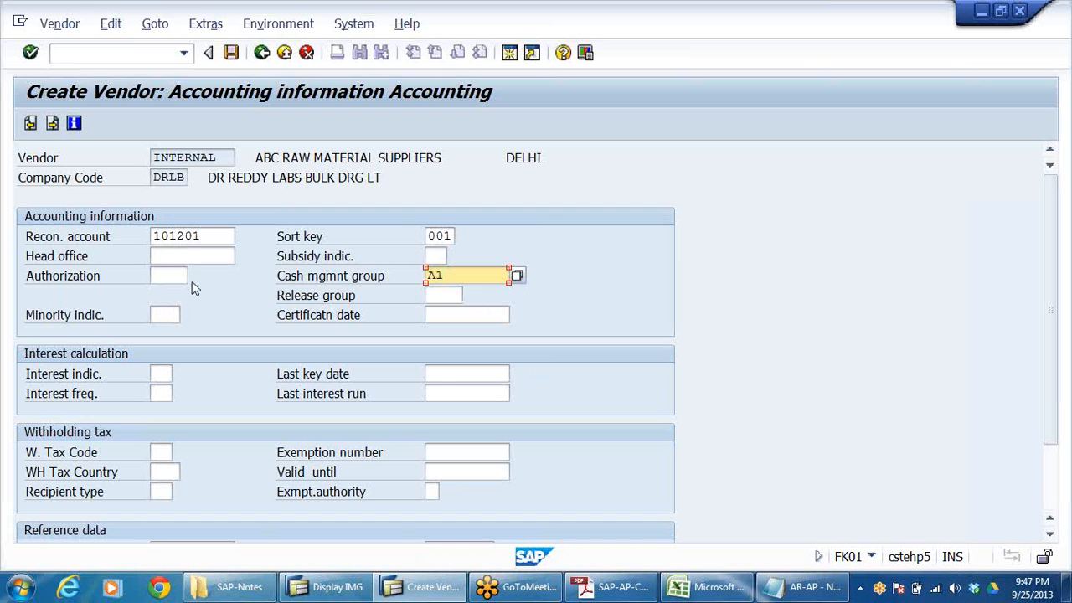
- Leave the head office and withholding tax data empty and continue to the vendor's payment transactions accounting screen
click(197, 255)
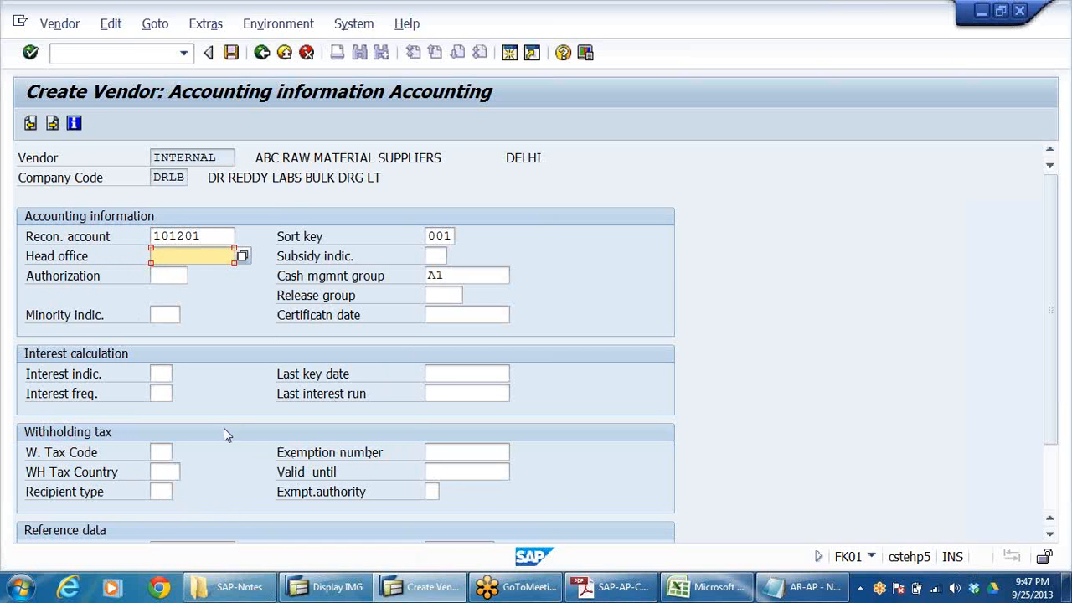
click(167, 450)
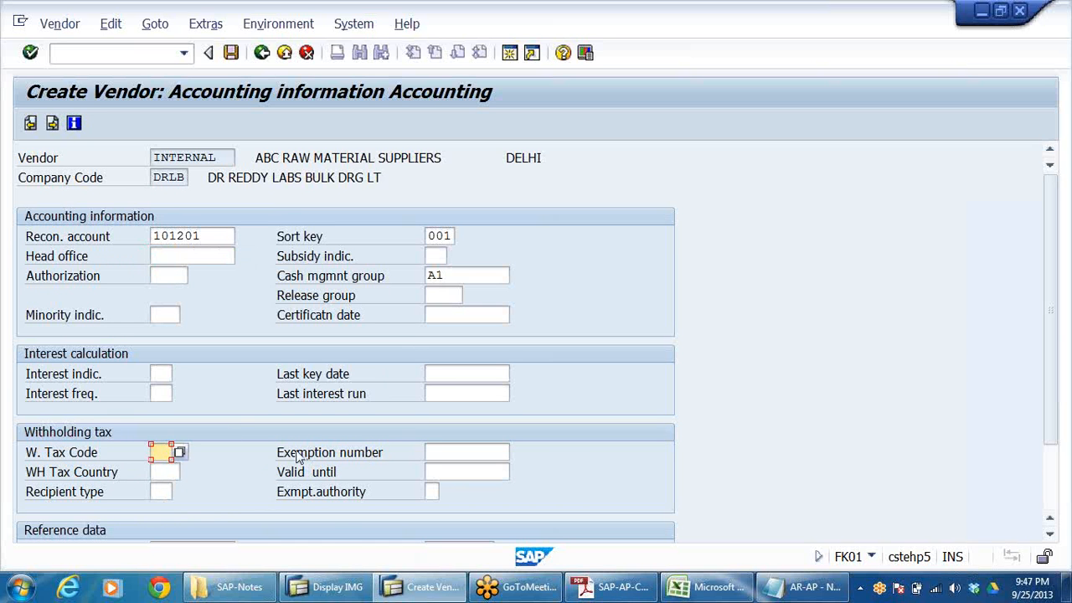
scroll(301, 453, down, 3)
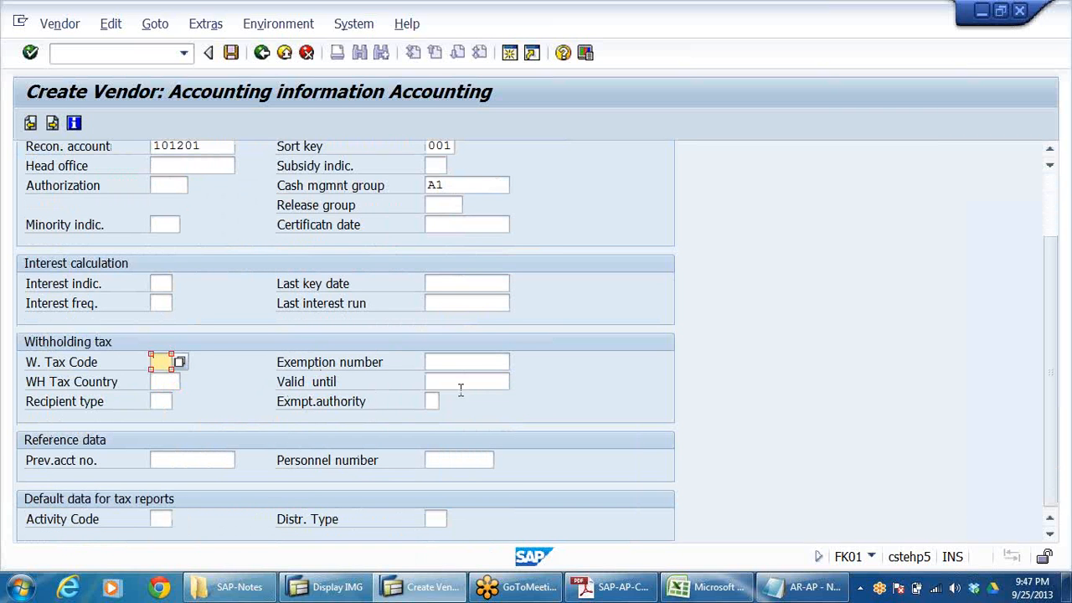
scroll(339, 357, up, 2)
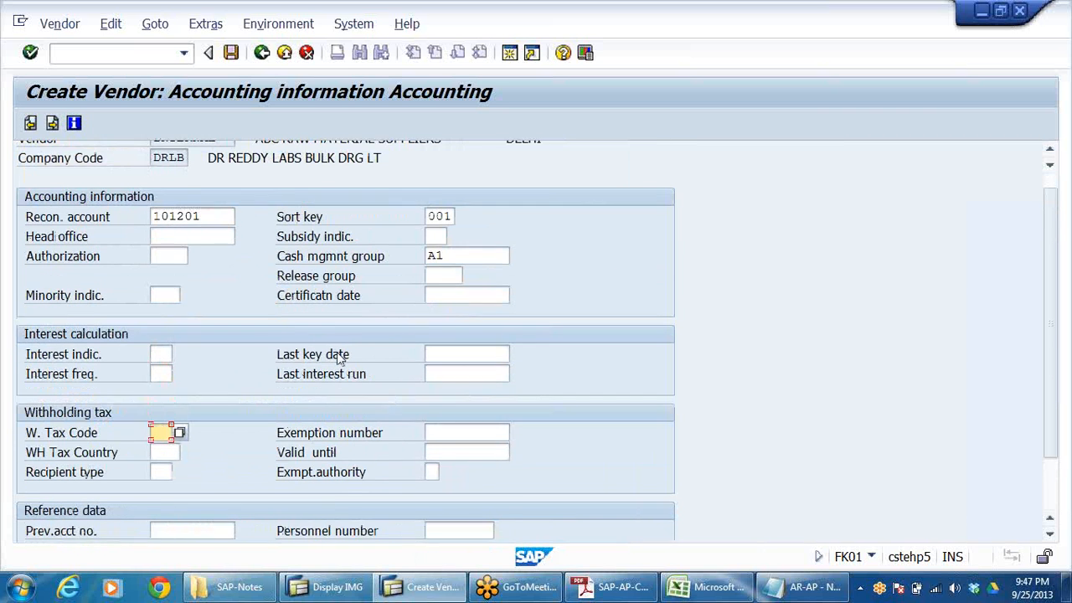
scroll(340, 358, up, 1)
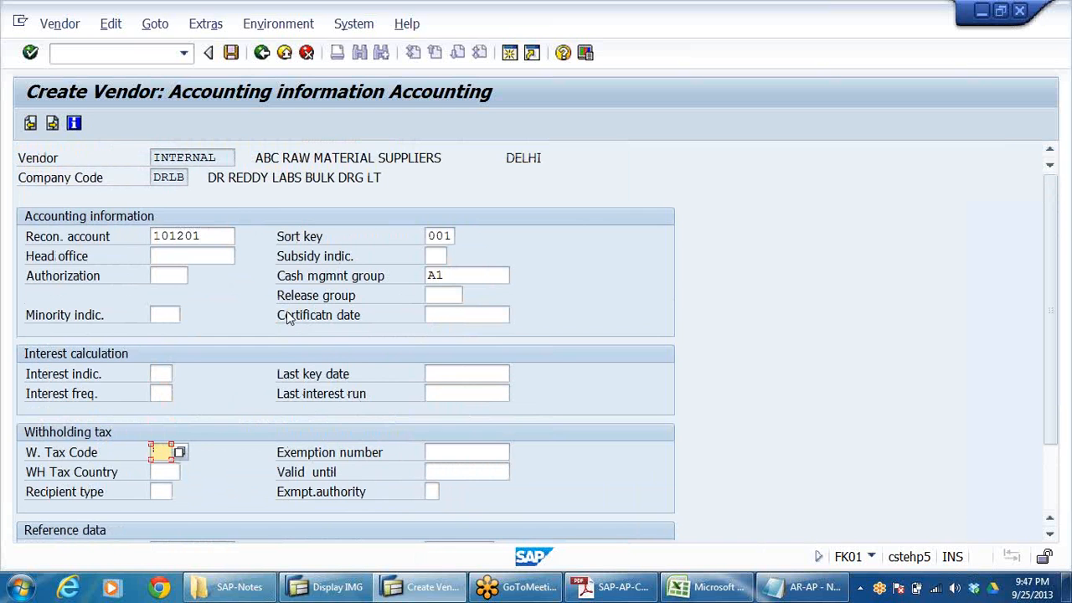
key(Return)
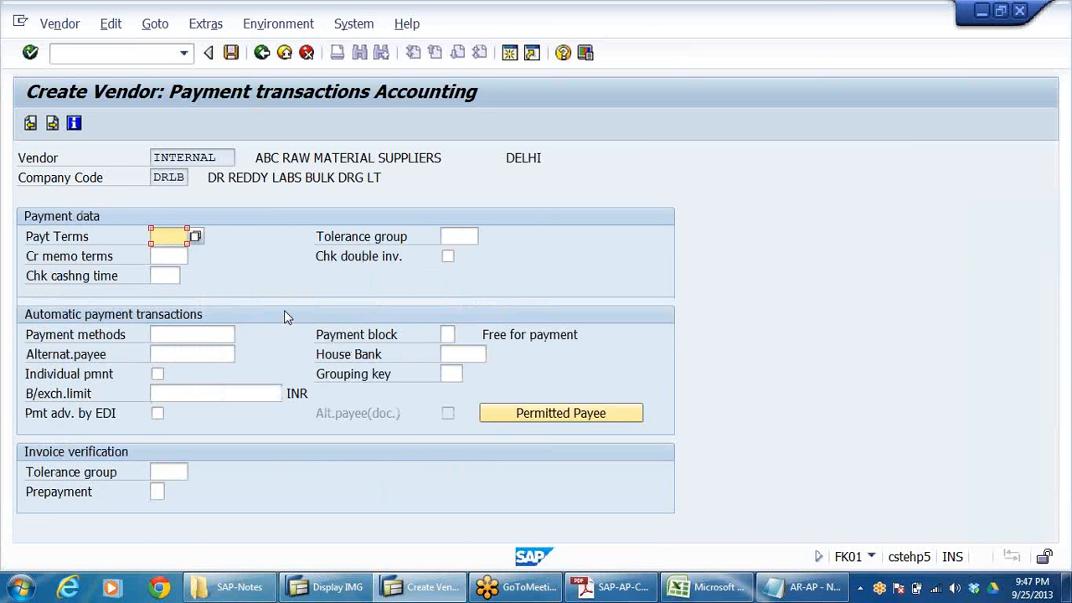
- Set the vendor's payment terms to 0001 and its payment tolerance group to DR09 (TOLERANCE GROUP VENDORS-DRL)
click(181, 237)
click(170, 251)
click(461, 238)
click(486, 238)
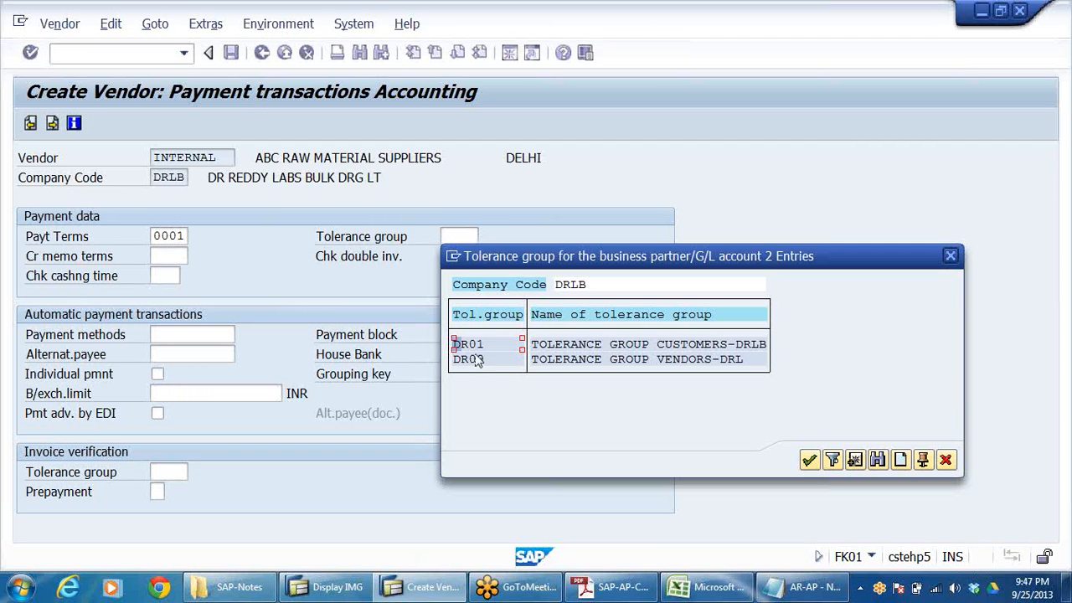
double_click(474, 360)
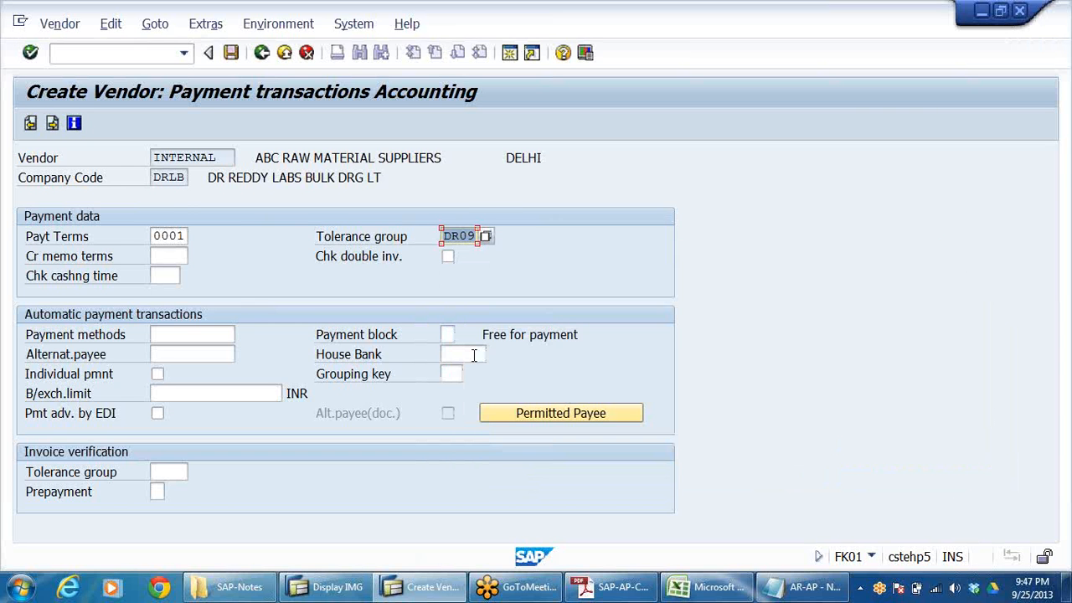
- Continue past the correspondence accounting screen without entries and save the vendor in company code DRLB
key(Return)
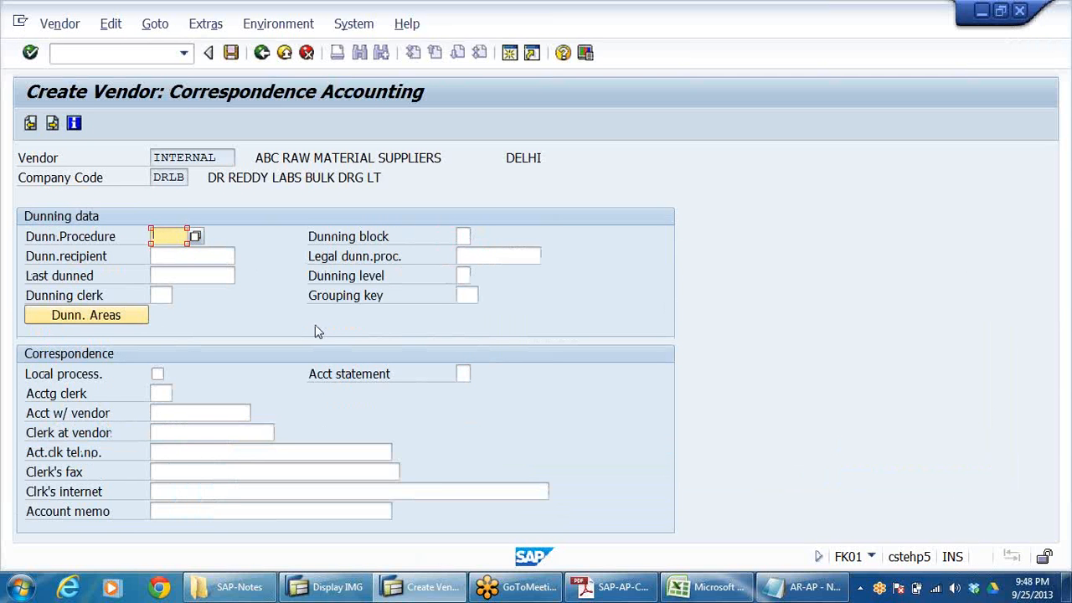
key(Return)
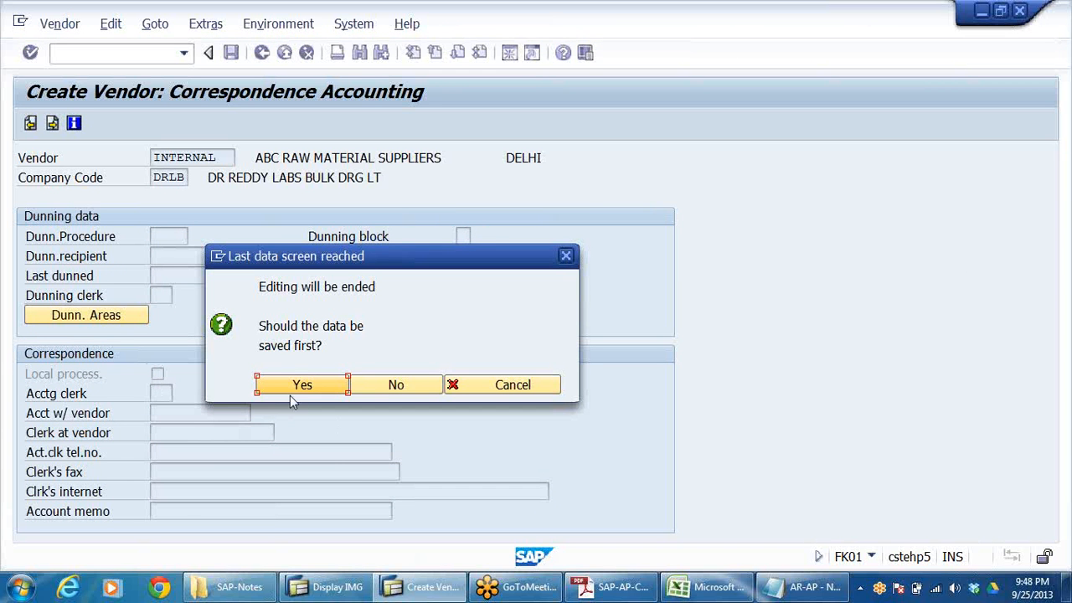
click(306, 389)
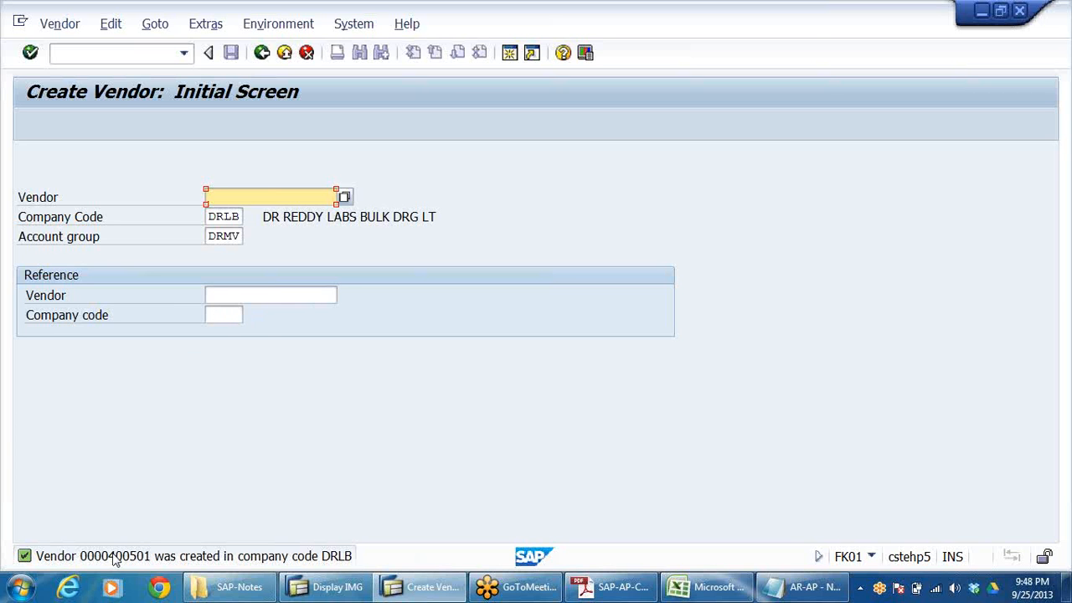
- Start another DRMV vendor in DRLB, using the vendor just created and company code DRLB as the reference
click(259, 293)
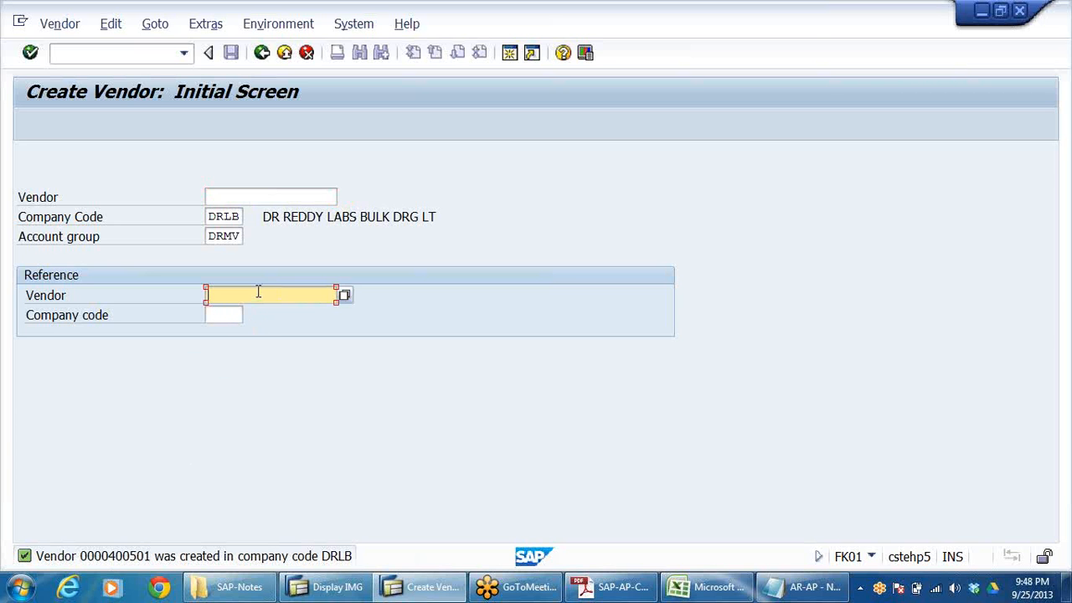
text(400501)
click(220, 315)
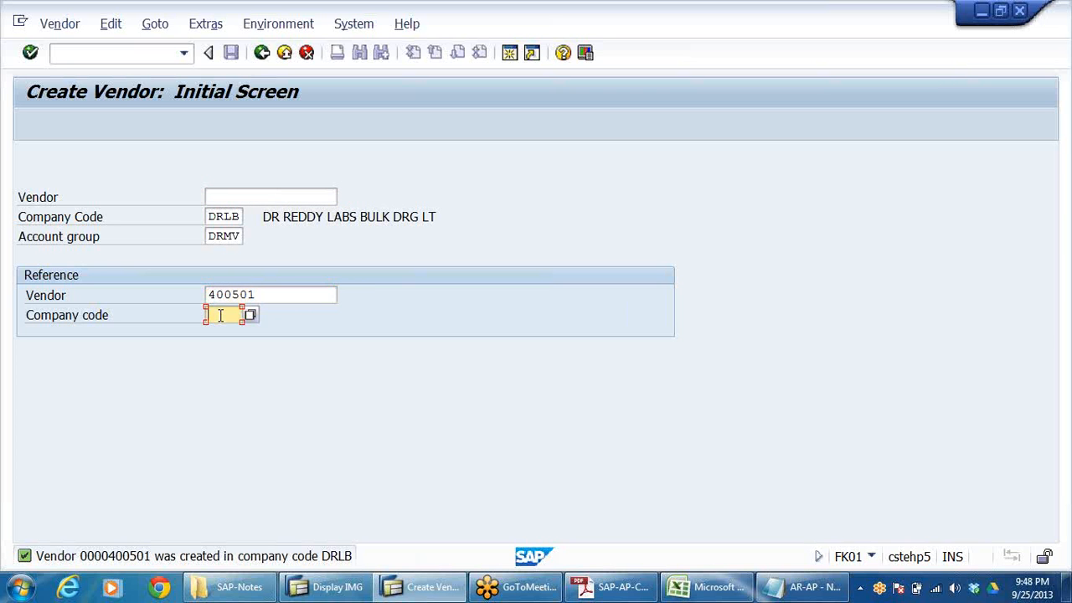
text(DRLB)
double_click(271, 294)
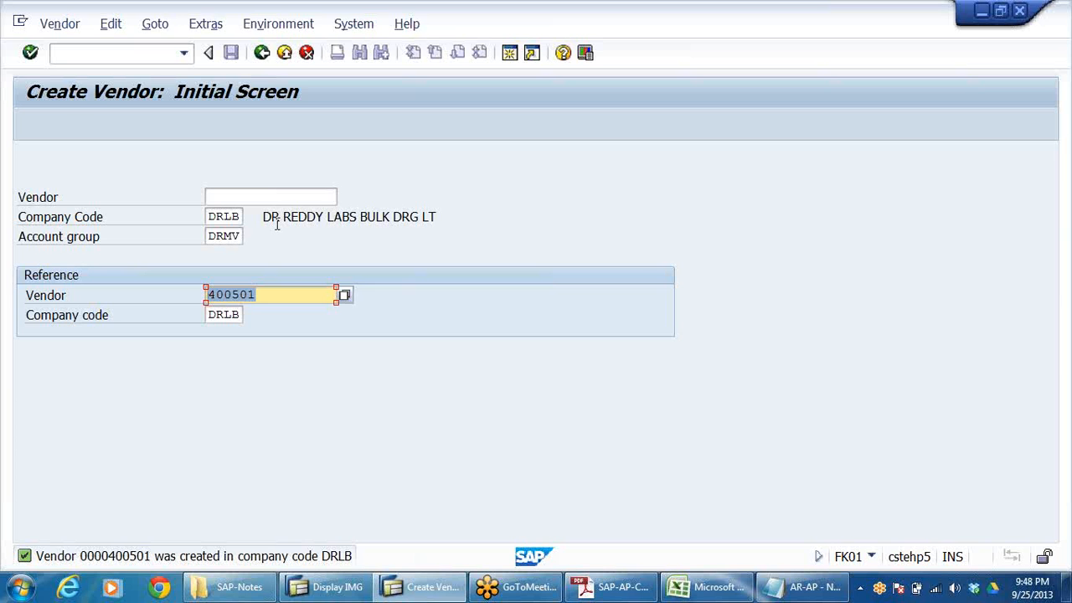
key(Return)
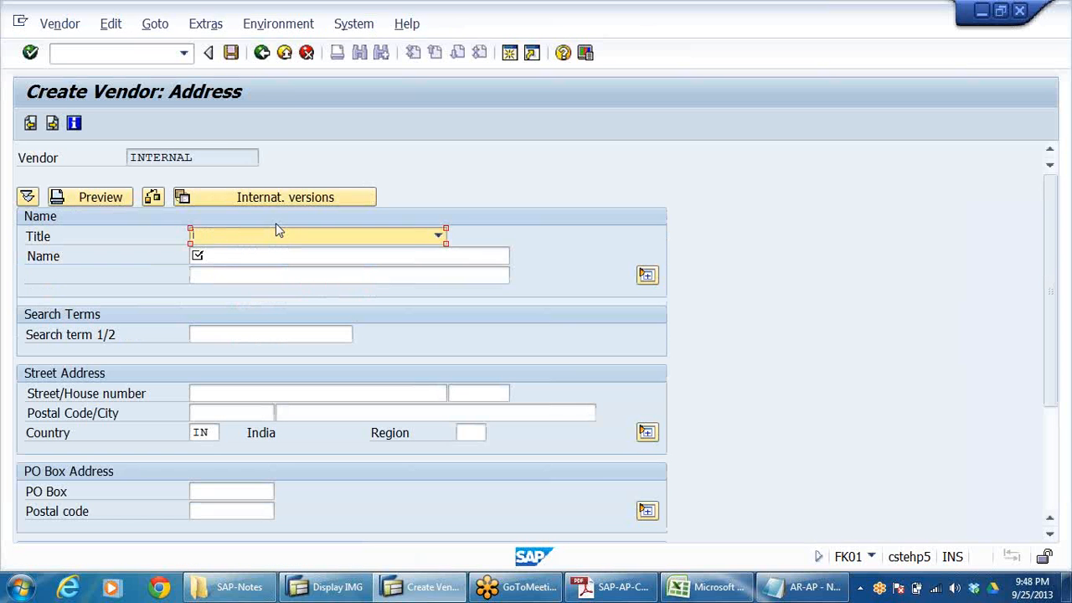
- Set the second vendor's title to Company and its name to PQR RM SUPPLIERS
click(438, 236)
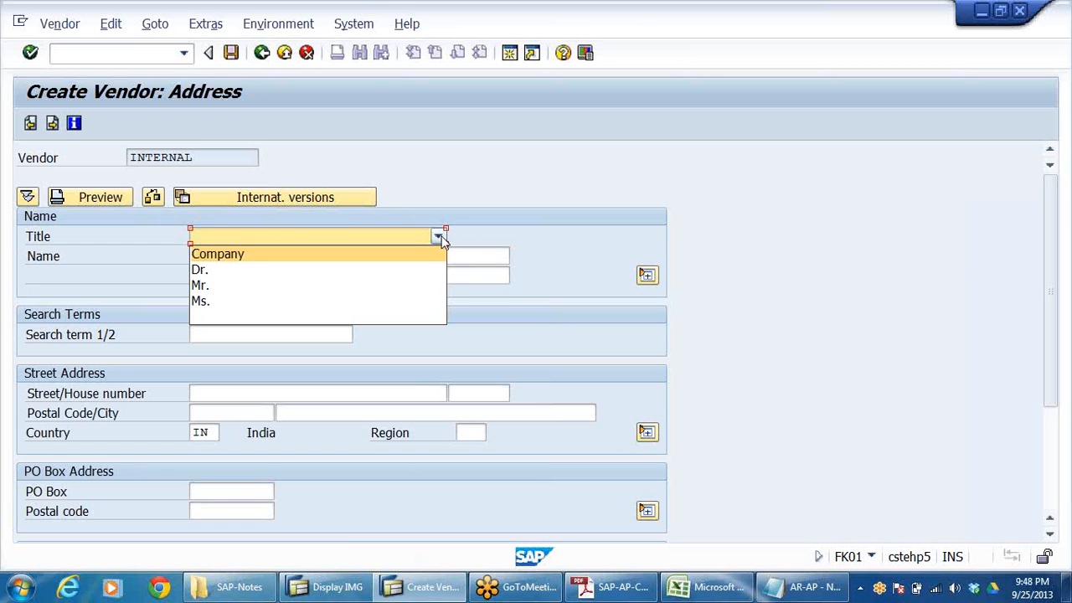
click(256, 253)
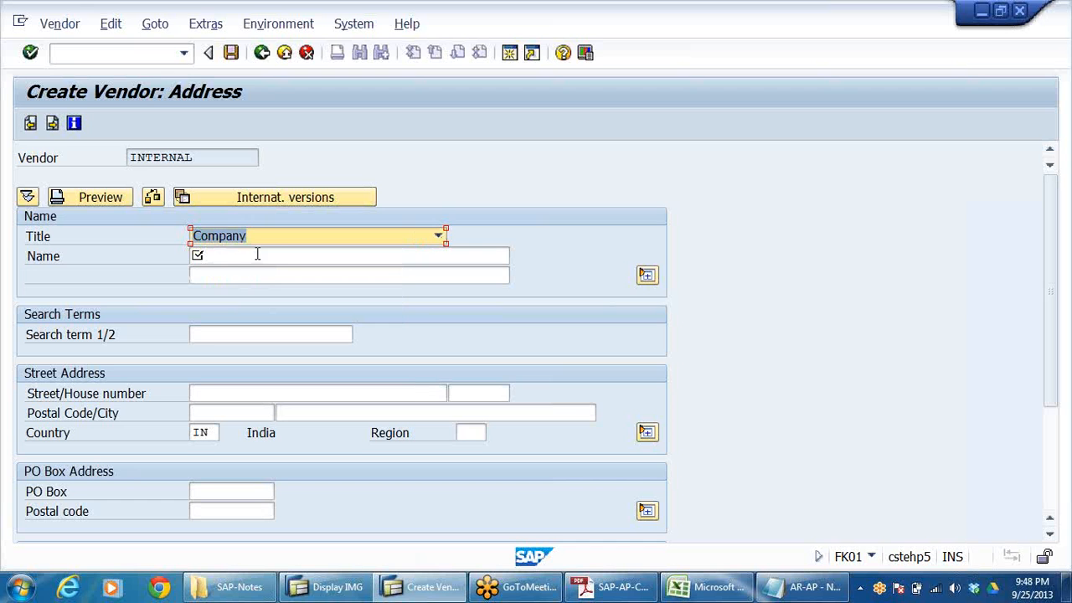
click(216, 260)
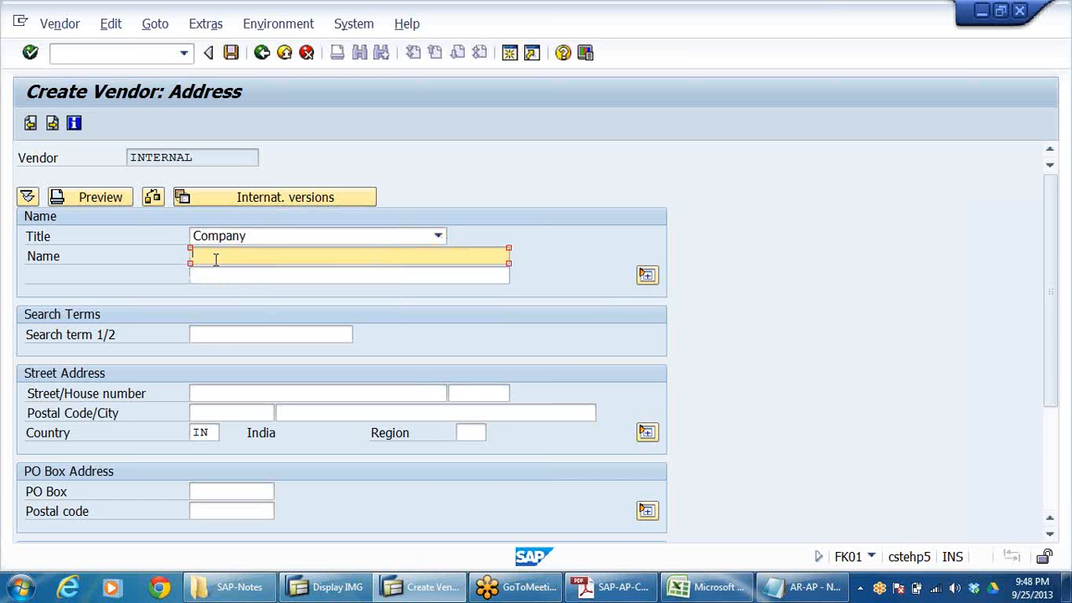
text(PO)
text(R R)
text(M SU)
text(PPLIERS)
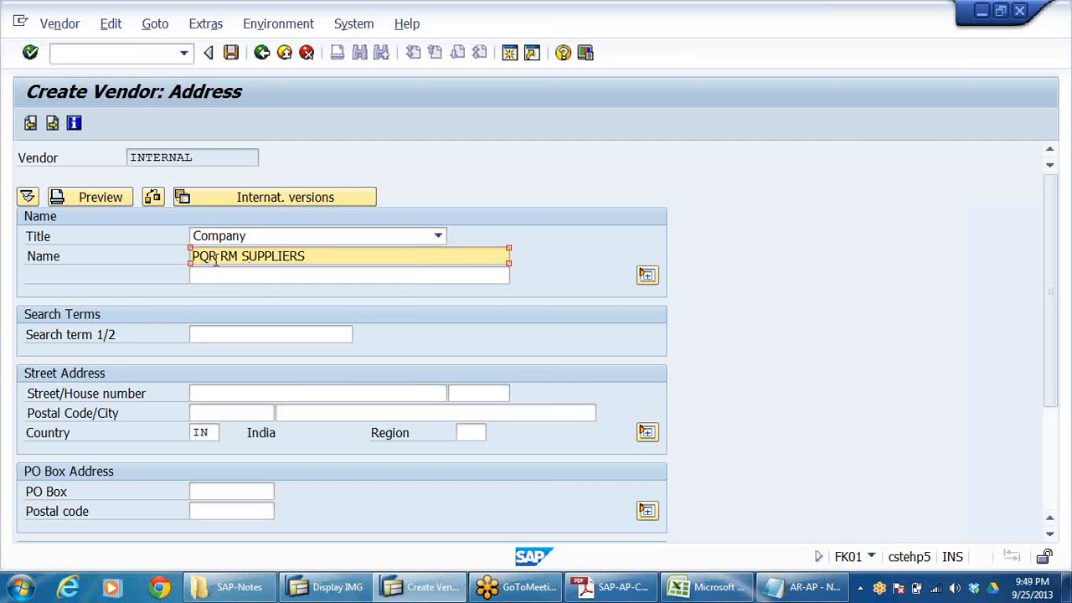
- Enter PQR as the second vendor's search term and choose CHENNAI as its city
click(270, 335)
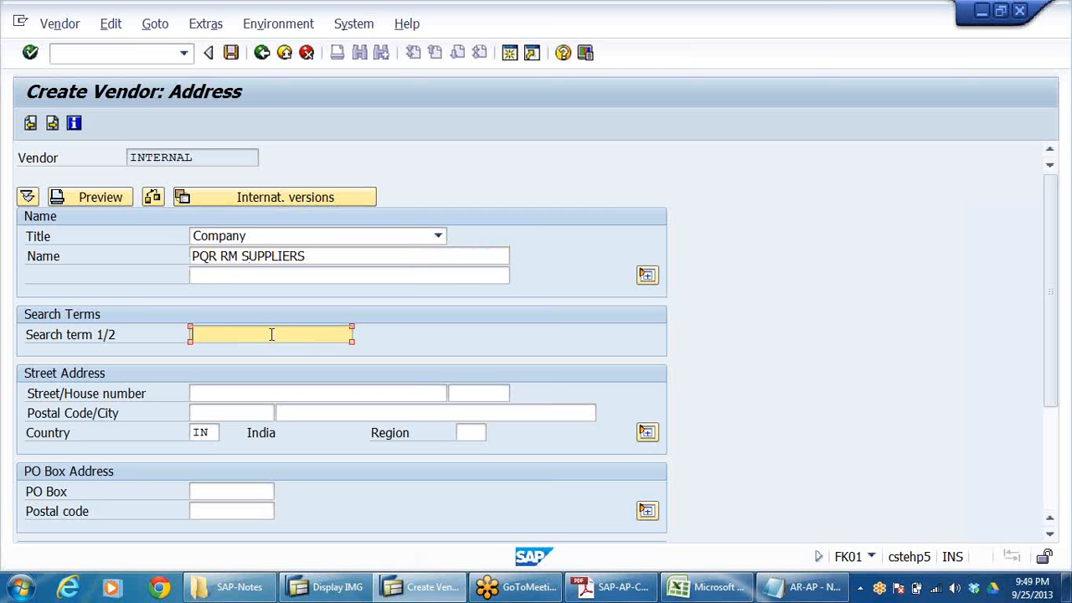
text(PQR)
click(324, 414)
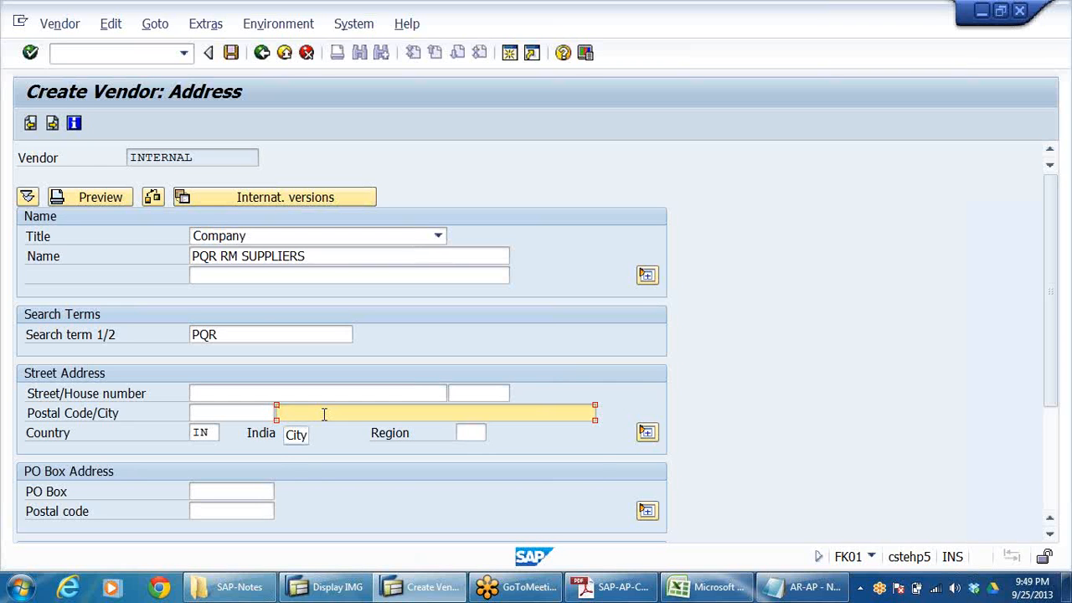
click(324, 413)
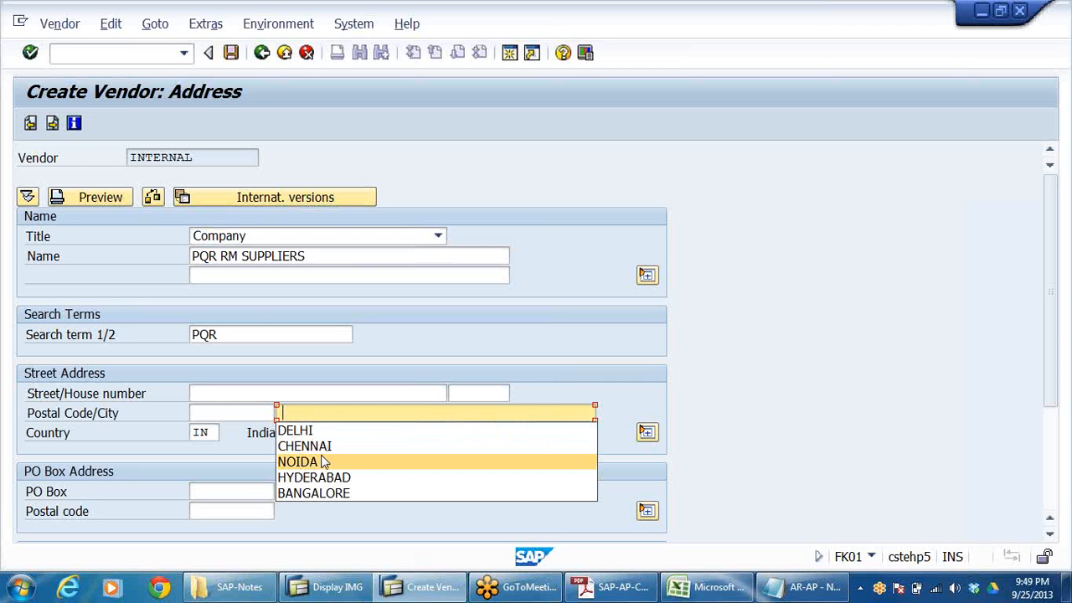
click(327, 448)
- Fill the street field with CCHENNAI, reusing the city name after an initial C
click(261, 391)
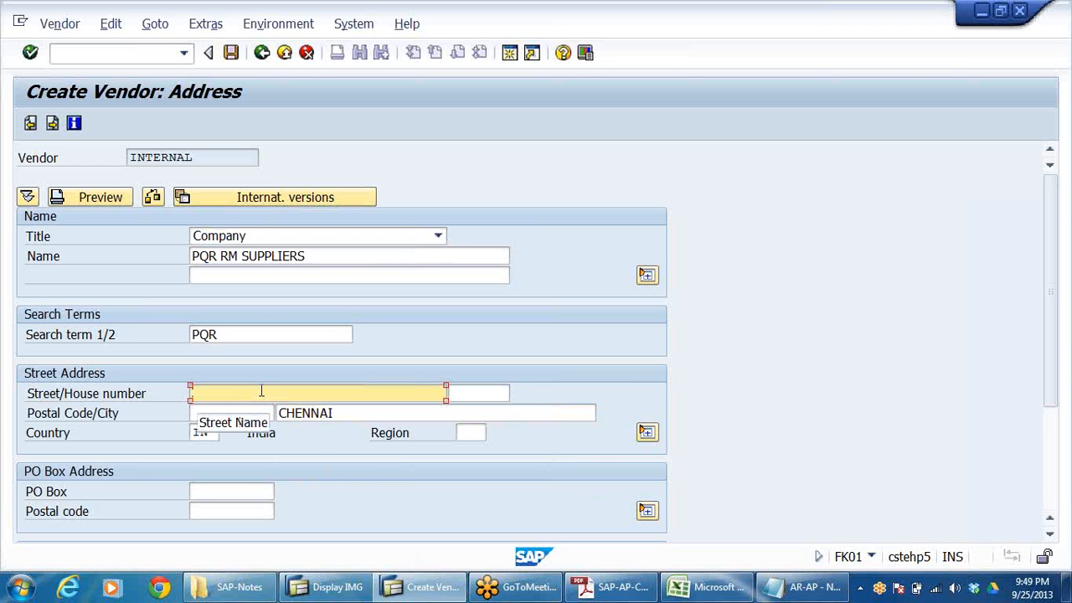
text(C)
double_click(346, 412)
key(ctrl+c)
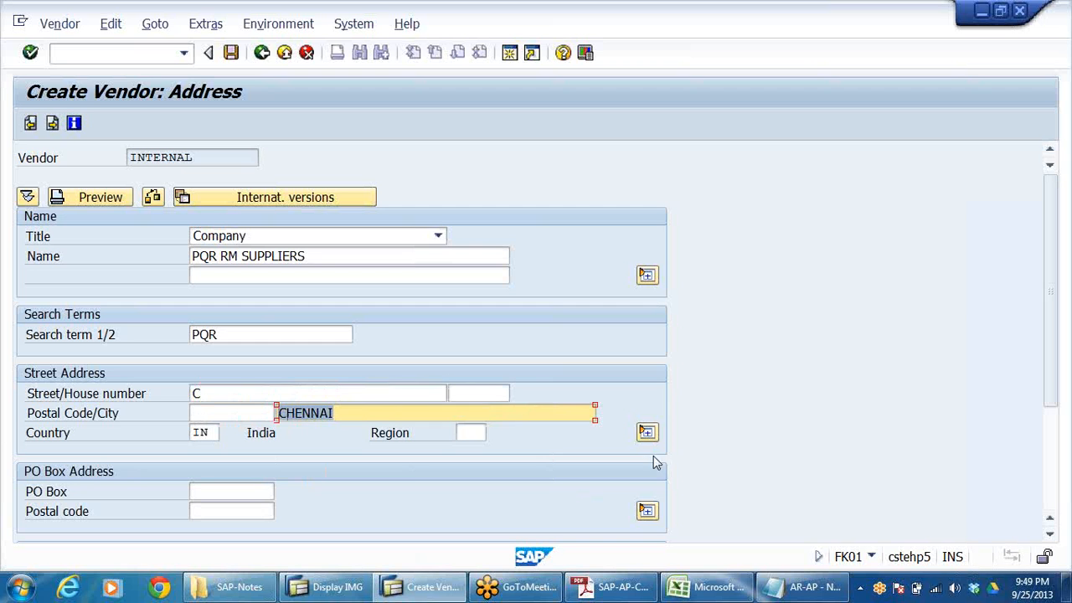
click(227, 392)
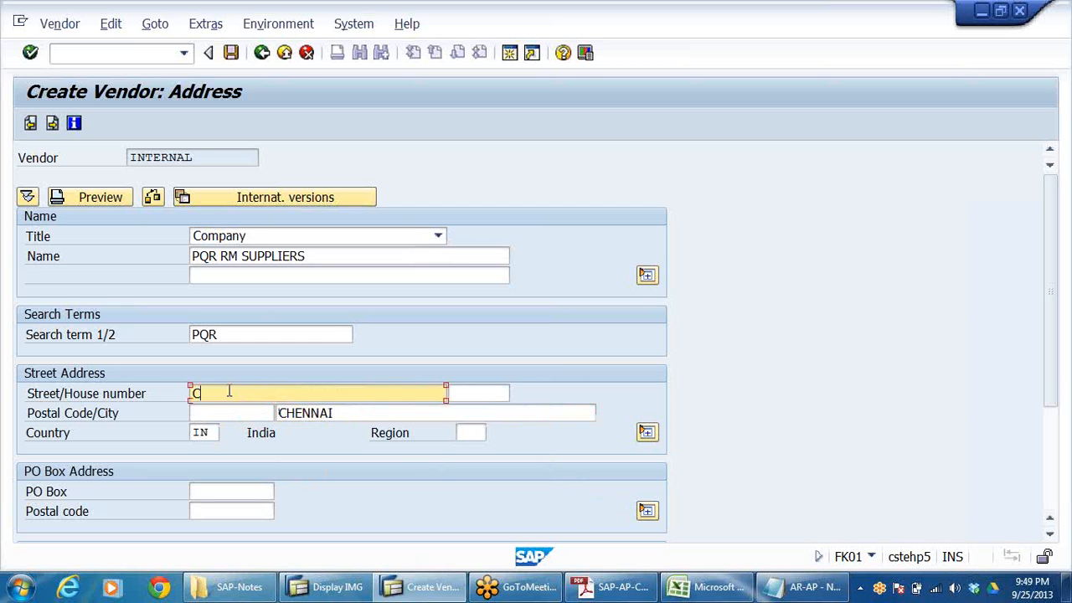
key(ctrl+v)
- Continue through the address, control, bank and accounting information screens to payment transactions accounting, keeping the values copied from the reference vendor
click(1063, 59)
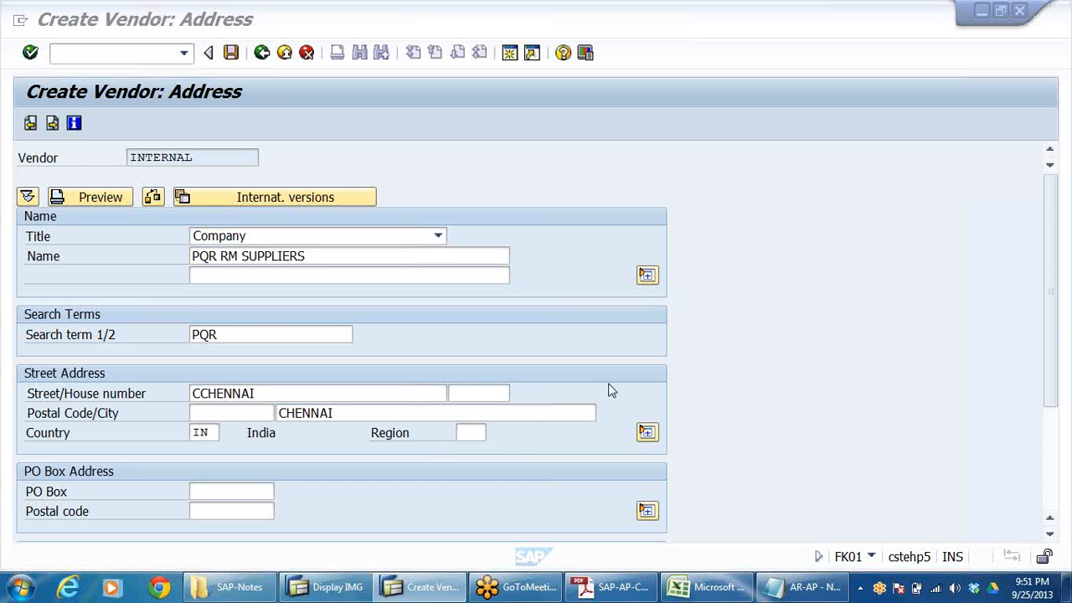
click(843, 269)
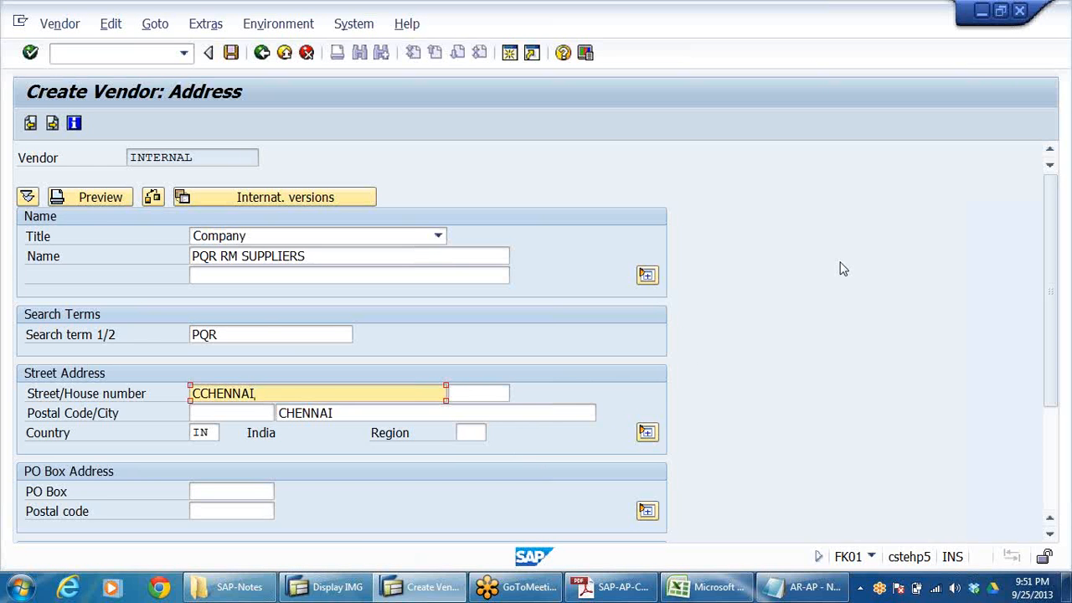
key(Return)
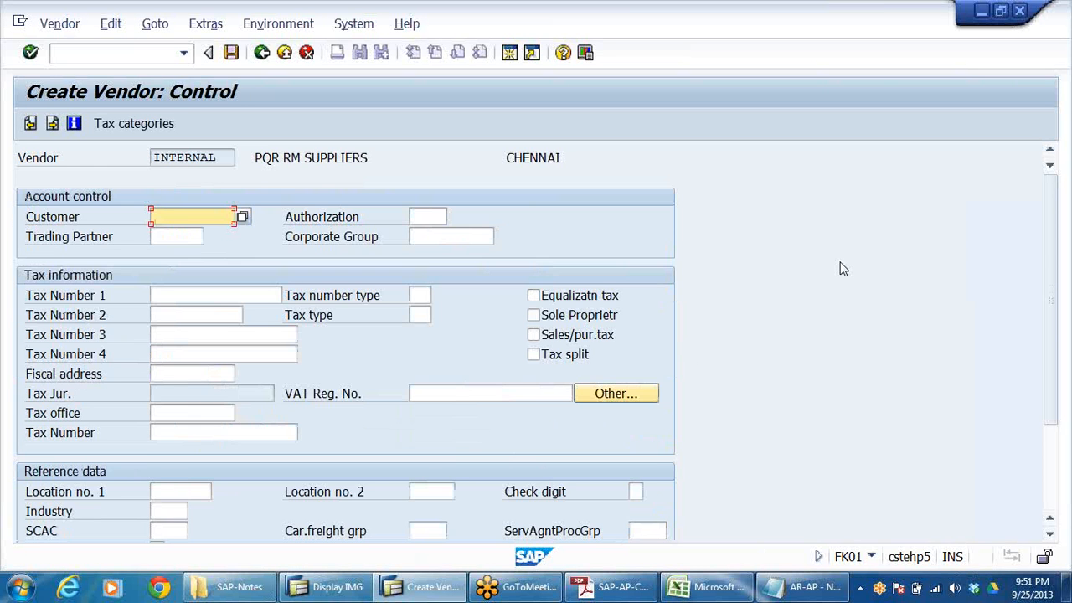
key(Return)
key(Return)
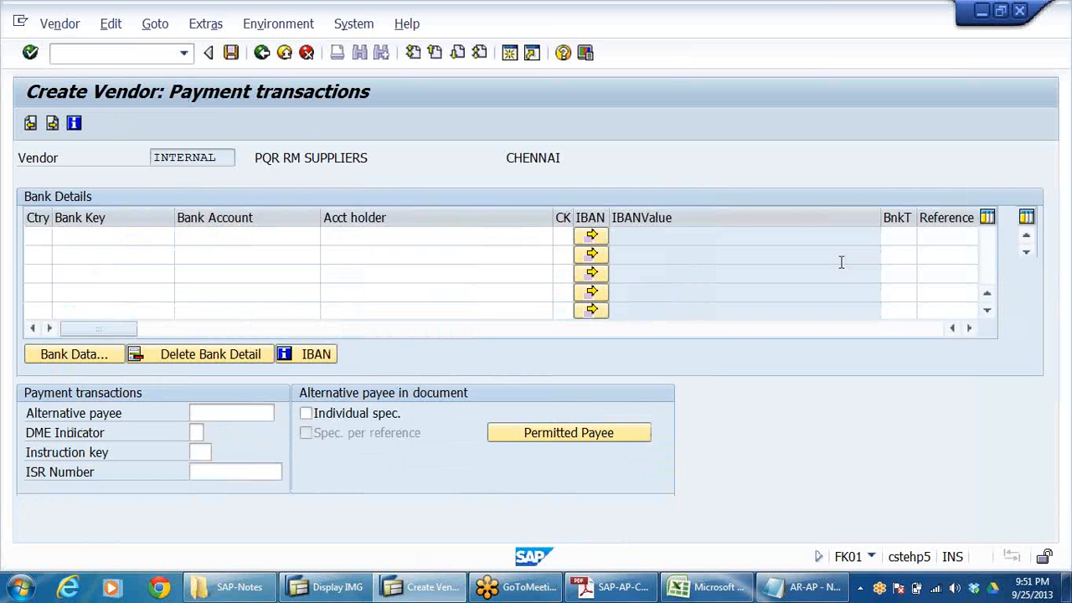
key(Return)
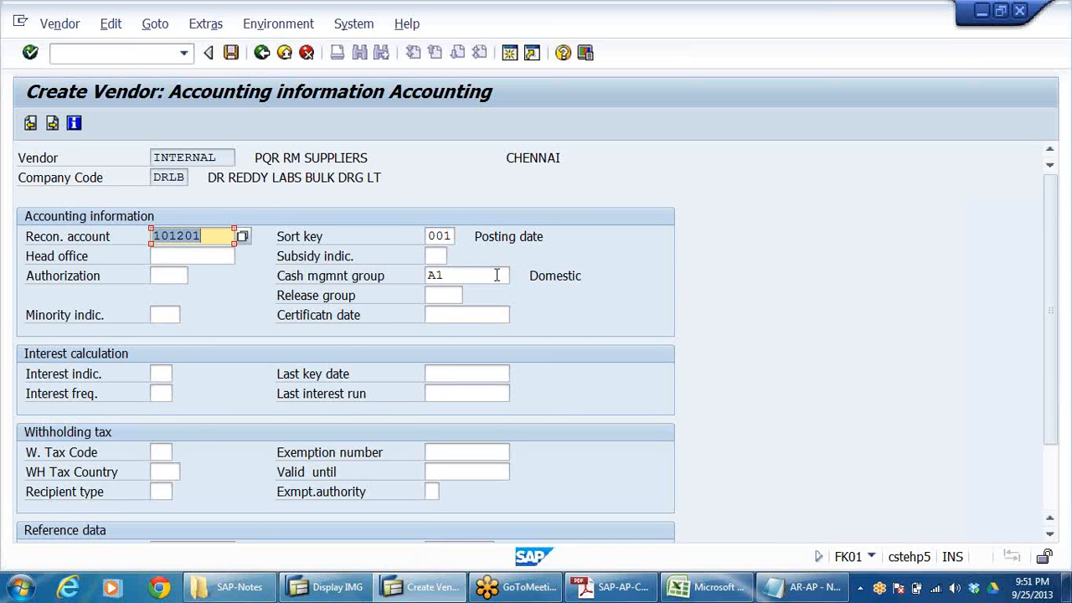
key(Return)
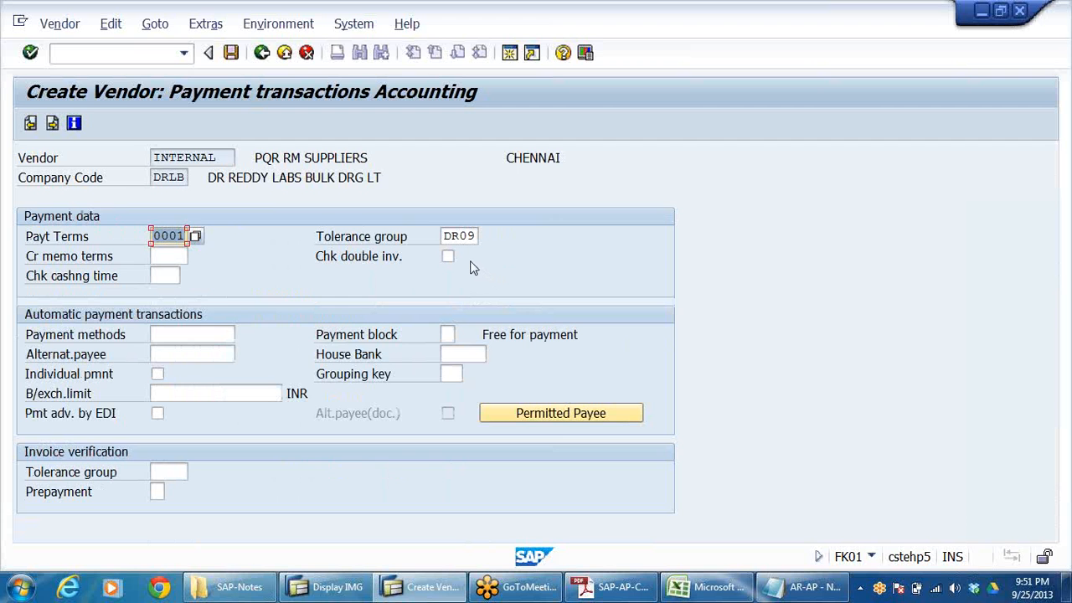
- Examine the payment methods and alternative payee fields in relation to the vendor PQR RM SUPPLIERS
click(179, 336)
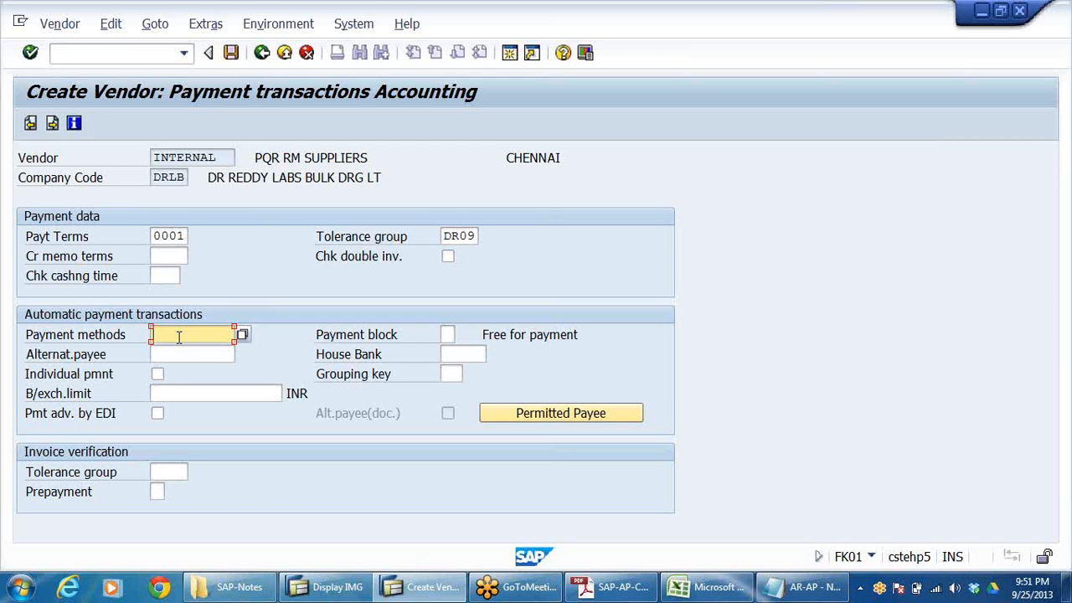
click(175, 354)
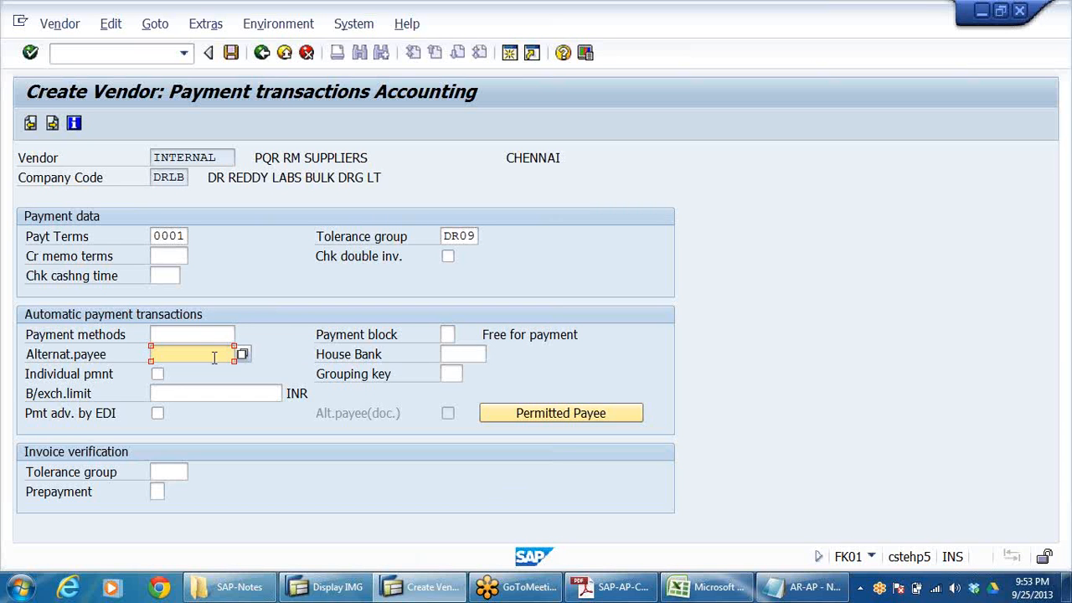
click(182, 335)
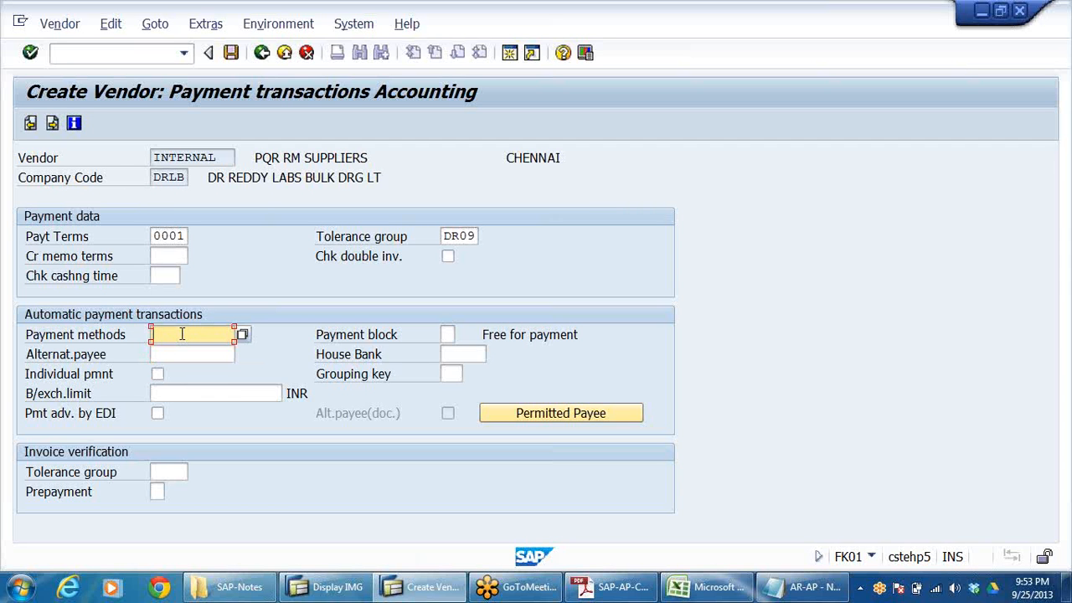
click(172, 355)
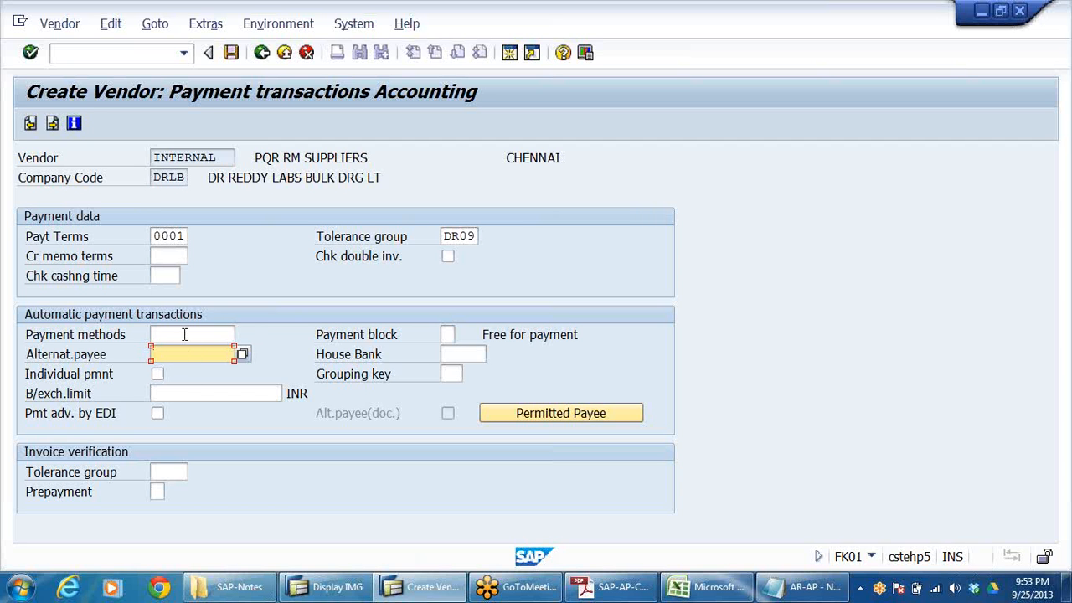
click(184, 335)
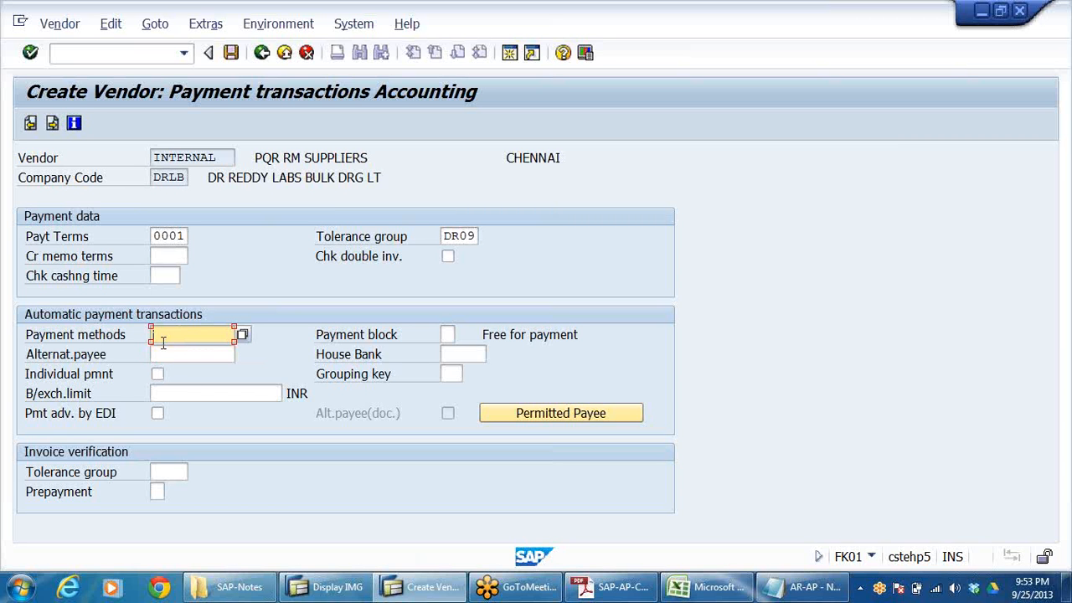
click(222, 157)
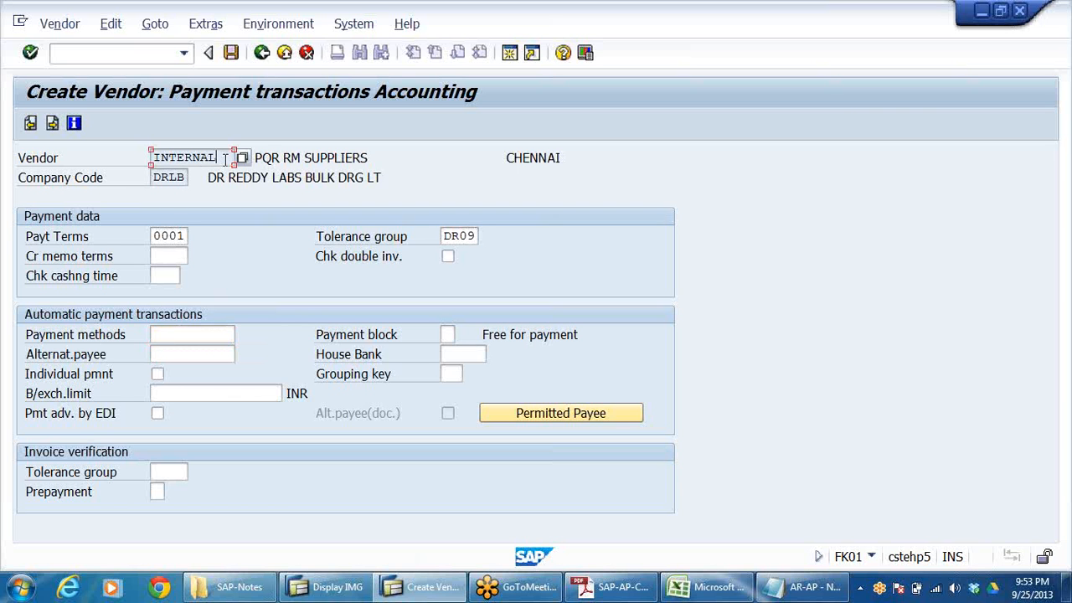
drag(256, 159, 430, 165)
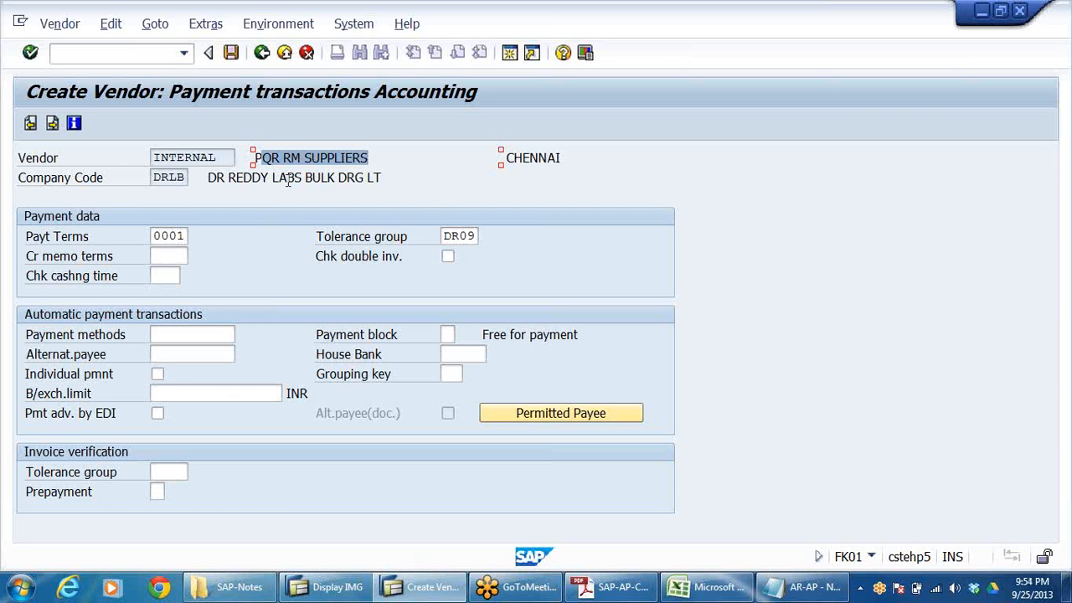
click(162, 356)
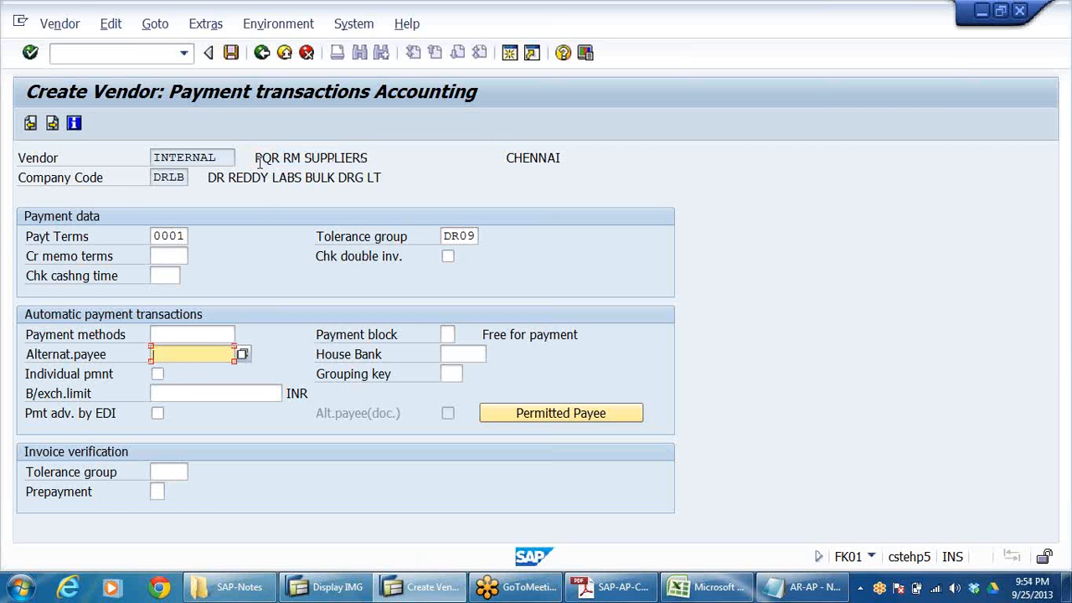
drag(256, 159, 392, 193)
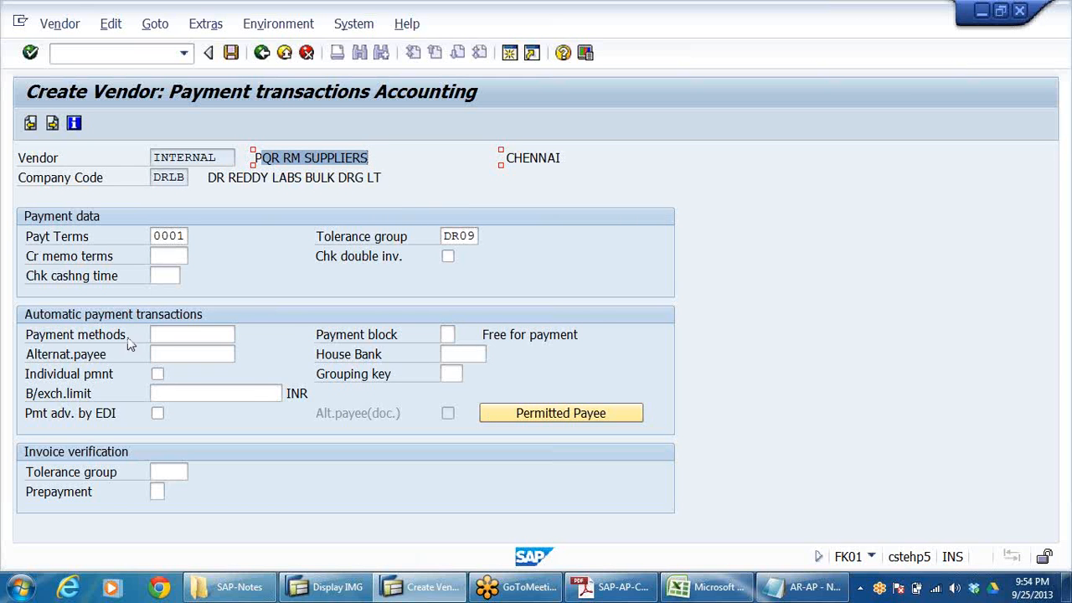
click(163, 355)
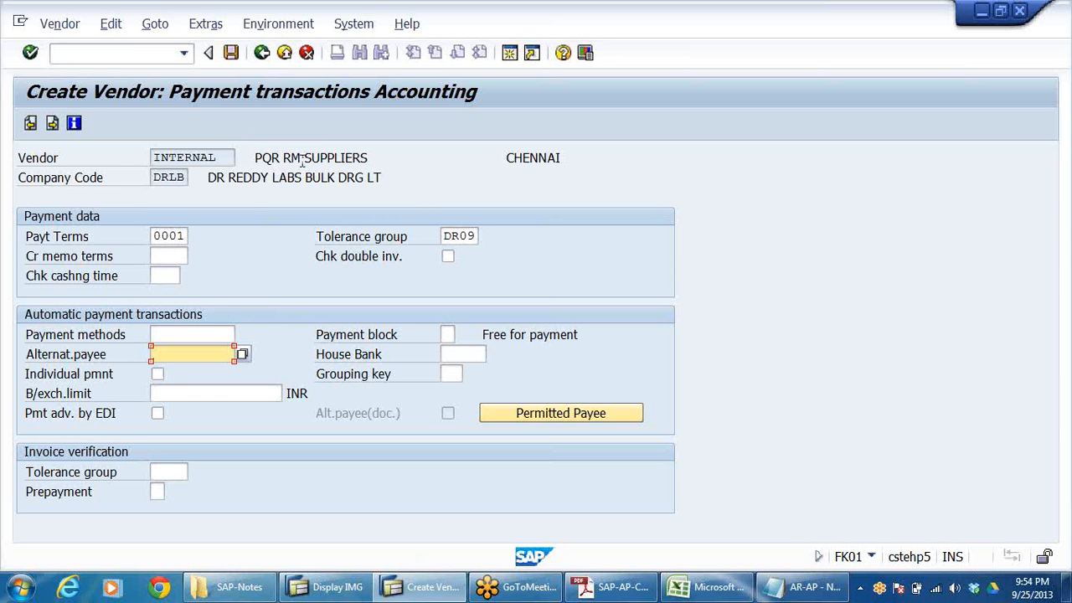
click(342, 157)
drag(342, 158, 254, 239)
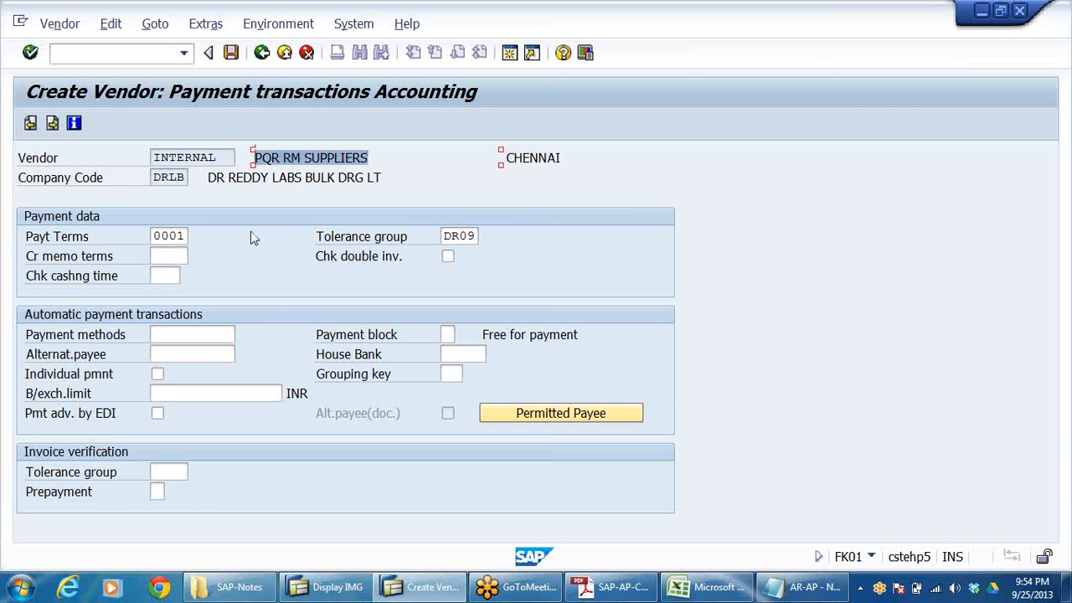
click(209, 355)
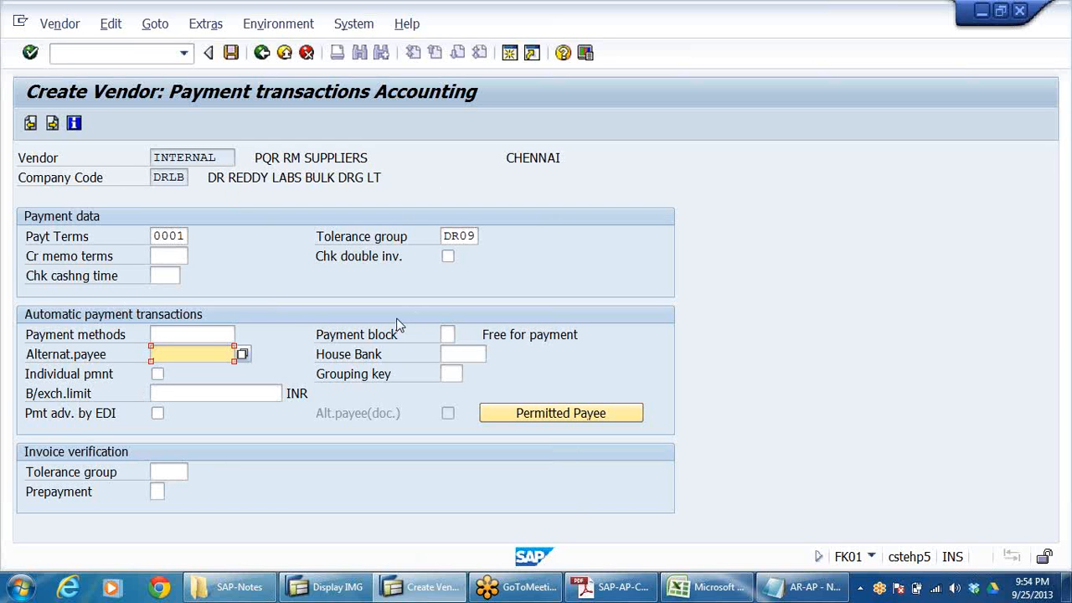
- Review the house bank field and the available payment block keys without choosing one
click(456, 355)
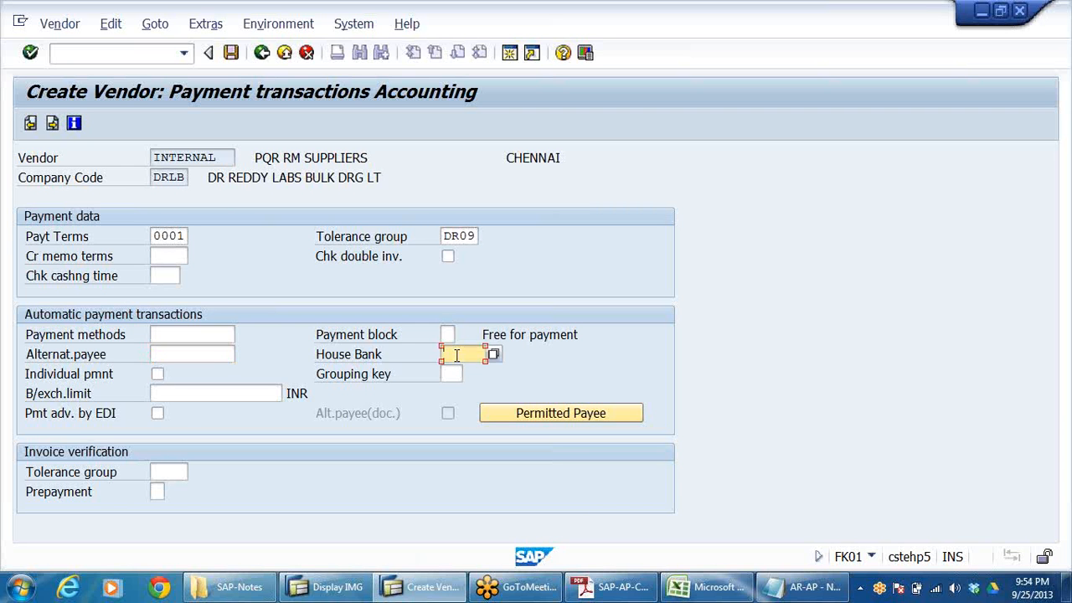
click(447, 334)
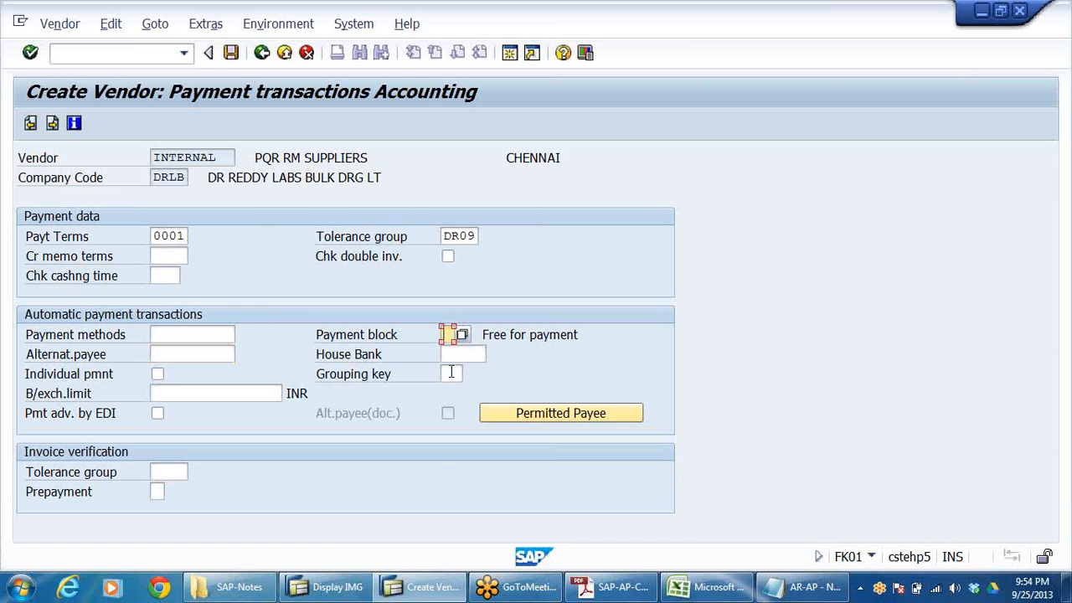
click(462, 334)
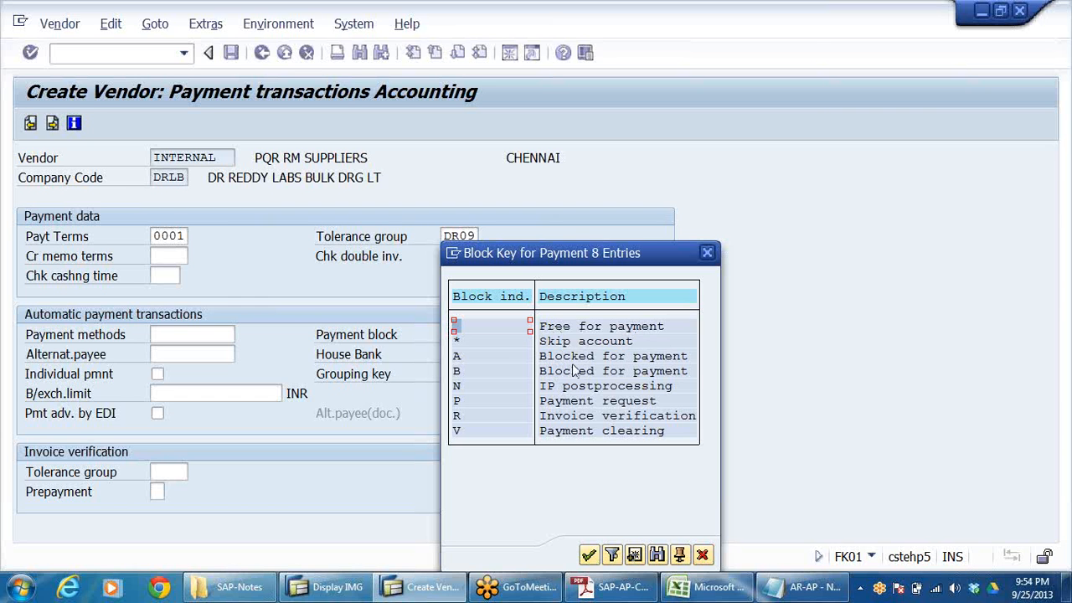
click(710, 252)
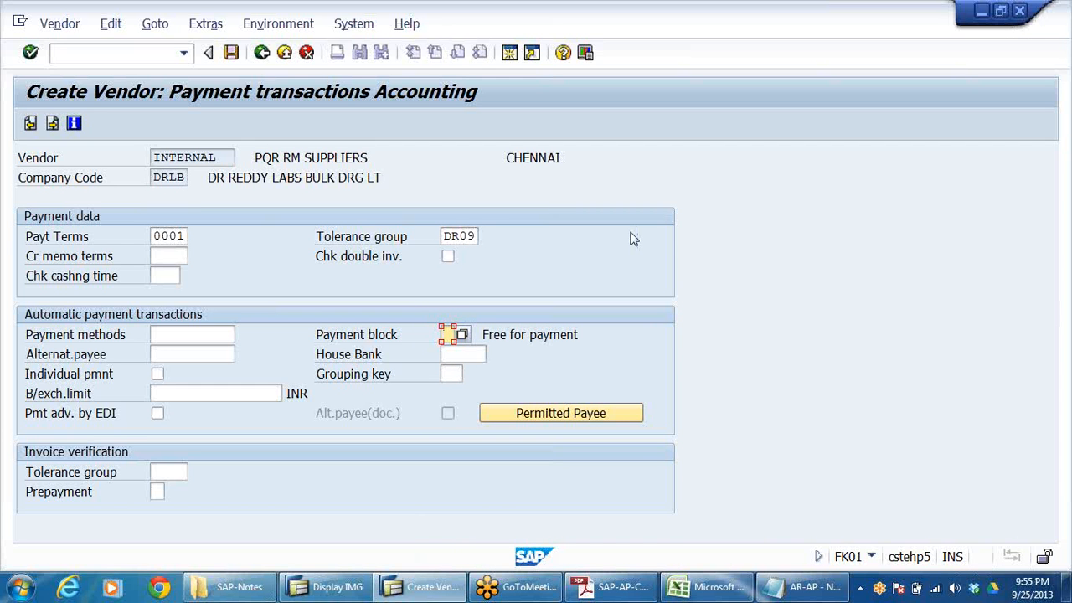
- Continue past the payment and correspondence accounting screens without entries and save the vendor PQR RM SUPPLIERS
key(Return)
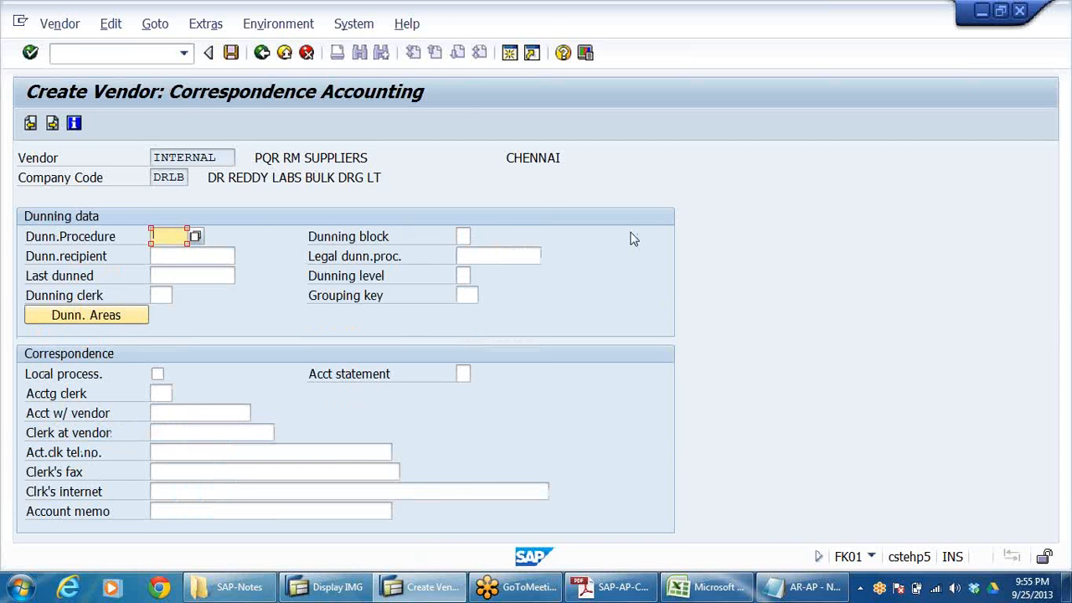
key(Return)
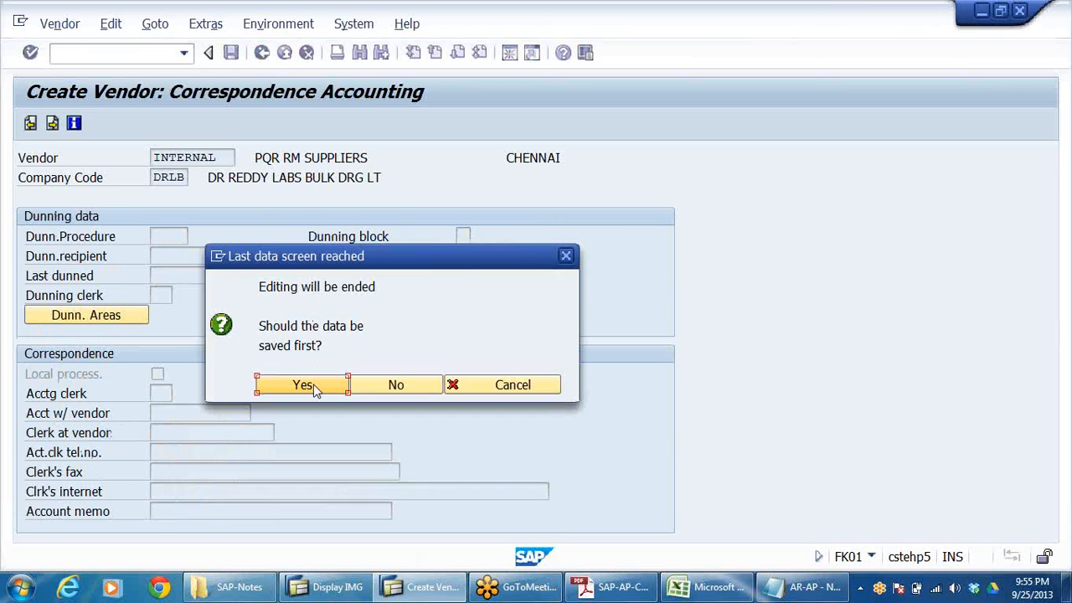
click(314, 390)
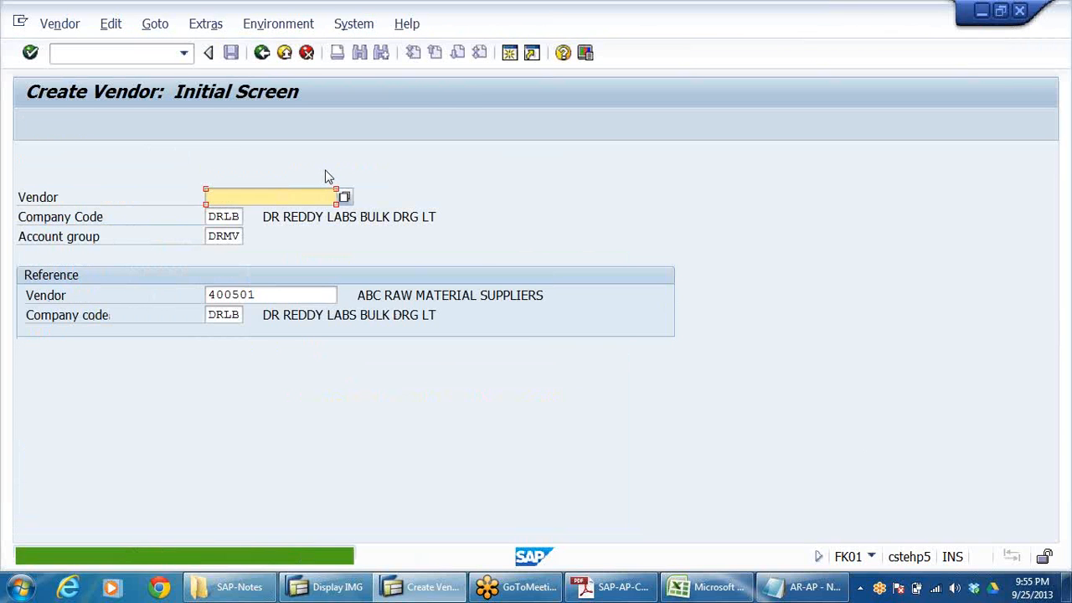
- Leave vendor creation, open the FK02 change transaction, and enter the first vendor's number for company code DRLB
click(297, 53)
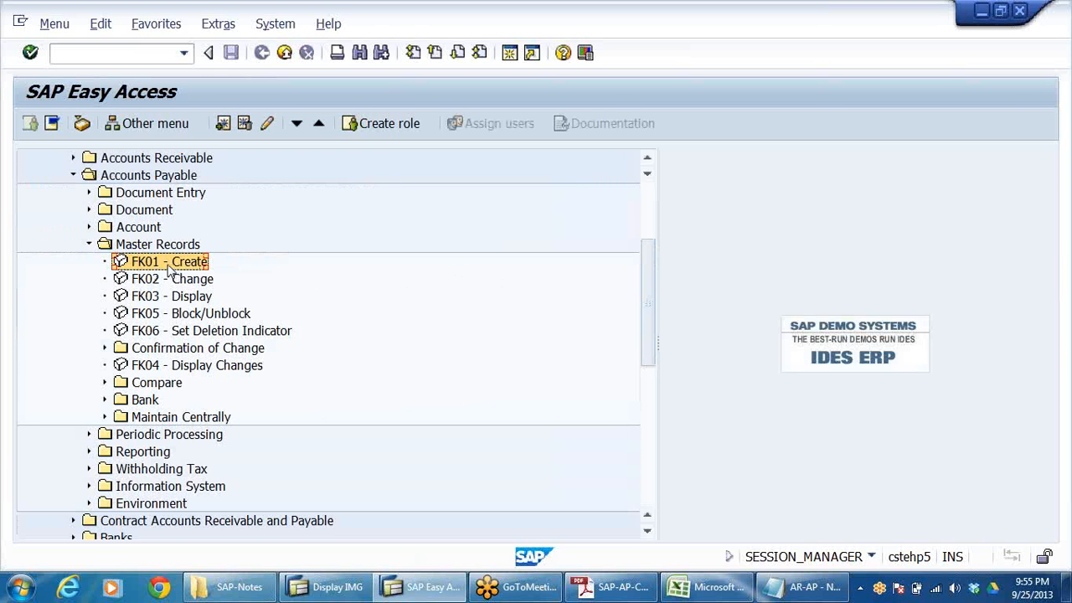
double_click(165, 279)
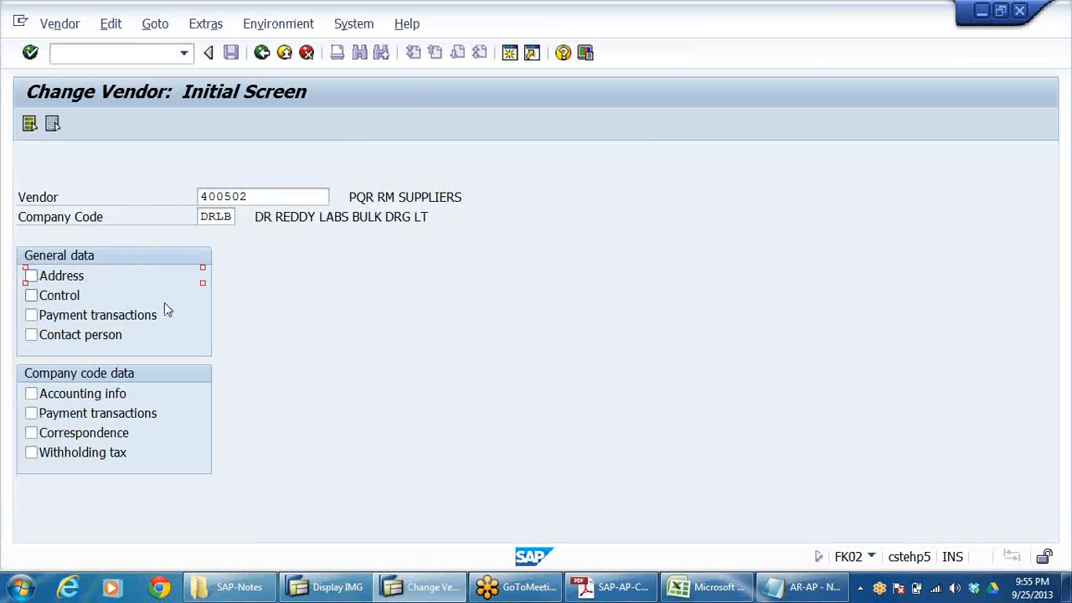
click(261, 53)
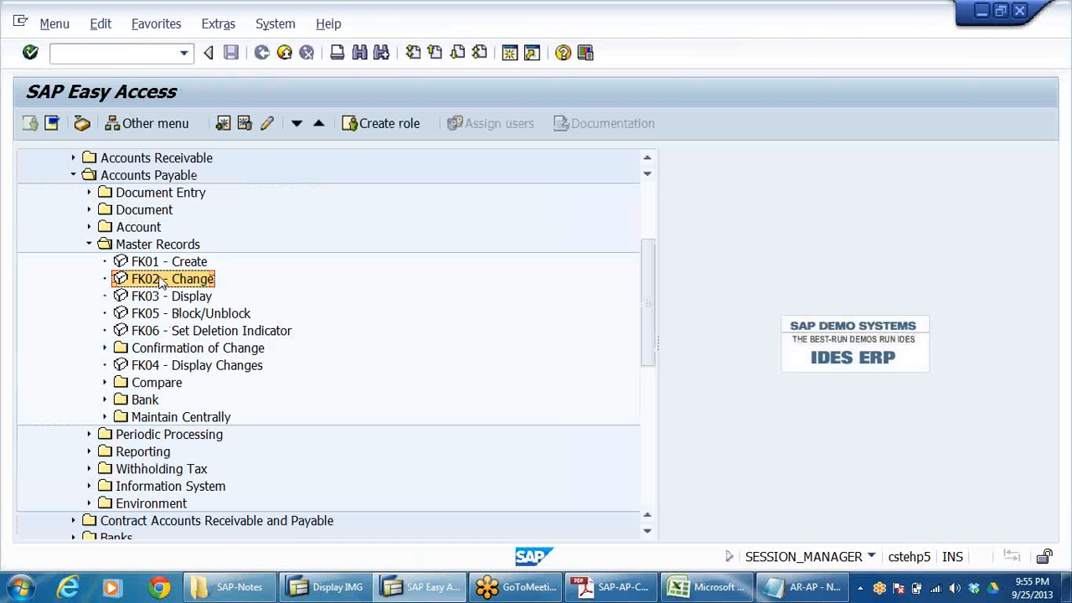
double_click(160, 282)
click(280, 195)
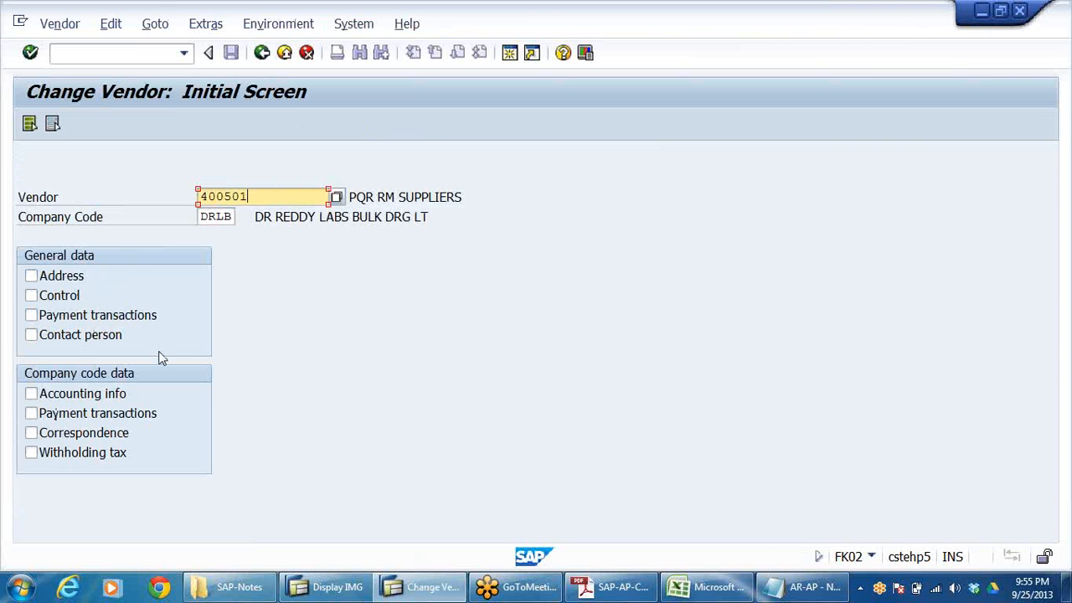
- Open the first vendor's general address data and its company code accounting info and payment transactions for change
click(34, 276)
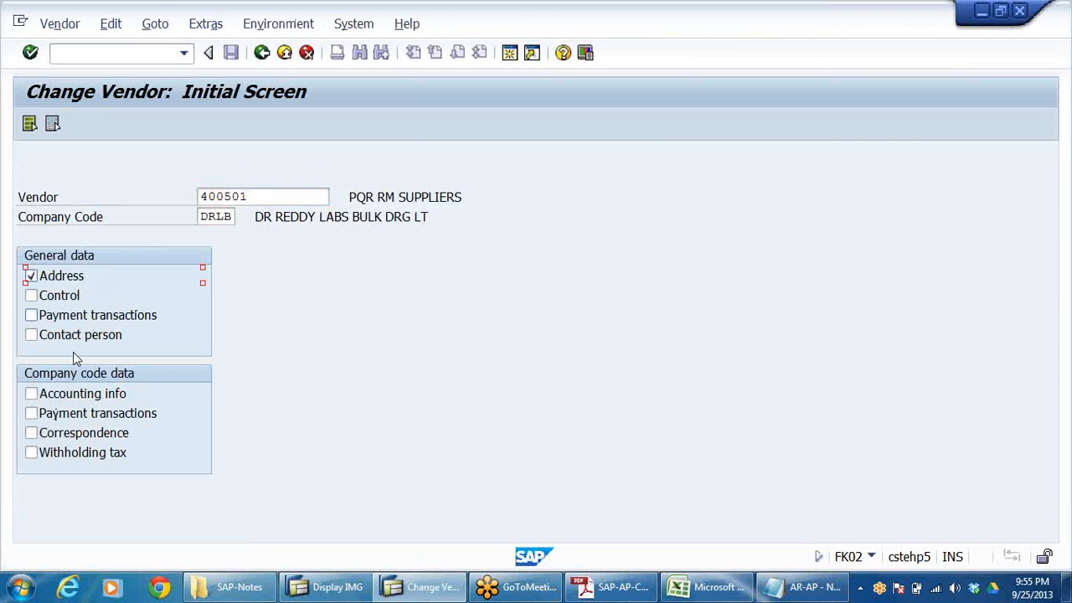
click(31, 393)
click(31, 413)
key(Return)
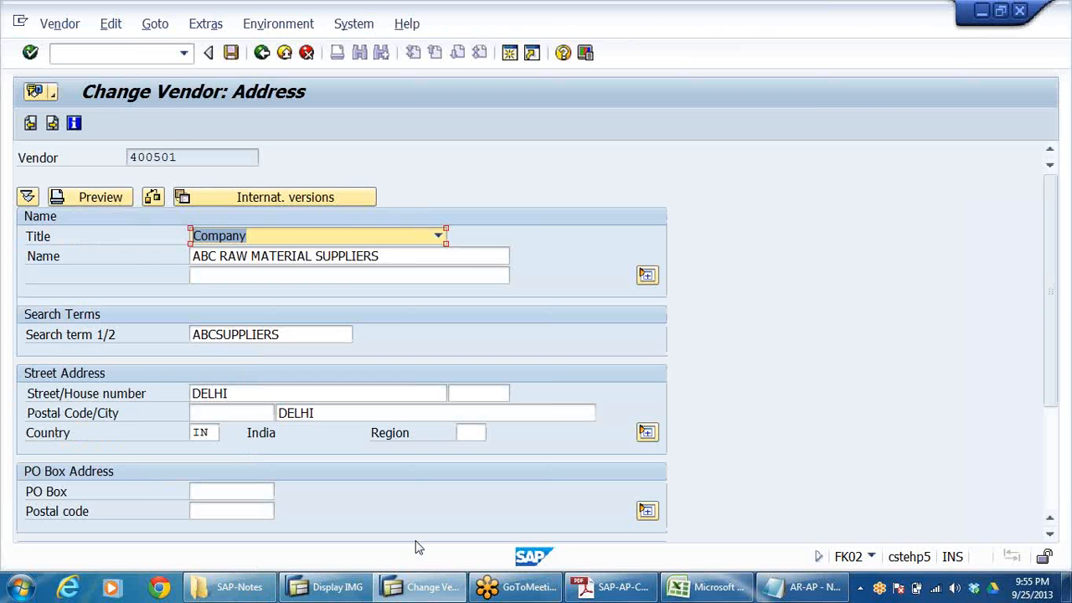
- Review the address, accounting information and payment transactions of ABC RAW MATERIAL SUPPLIERS, and leave the change transaction without editing
key(Return)
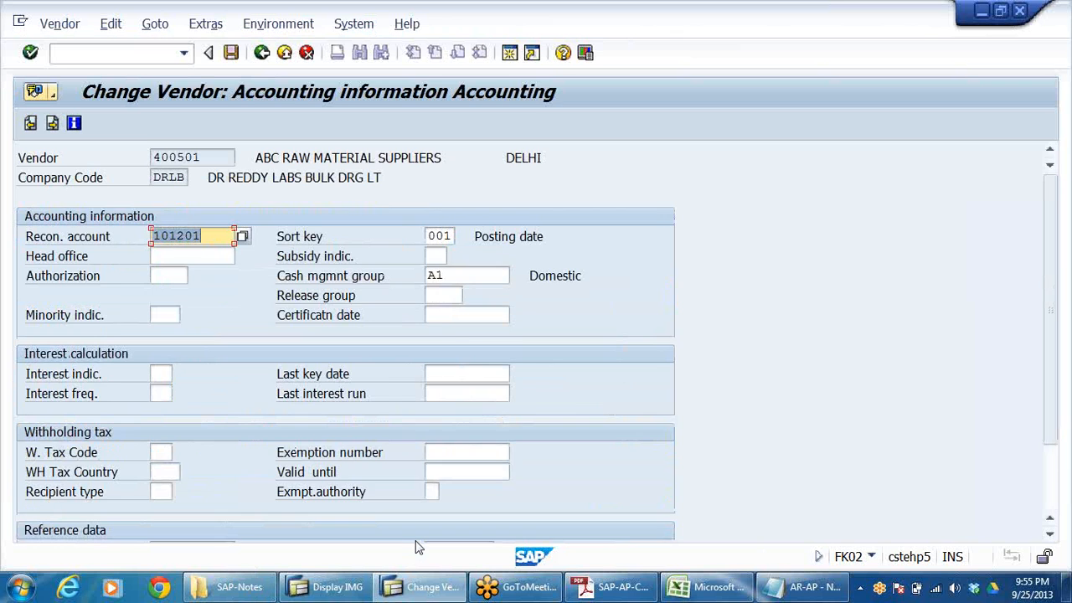
key(Return)
key(Return)
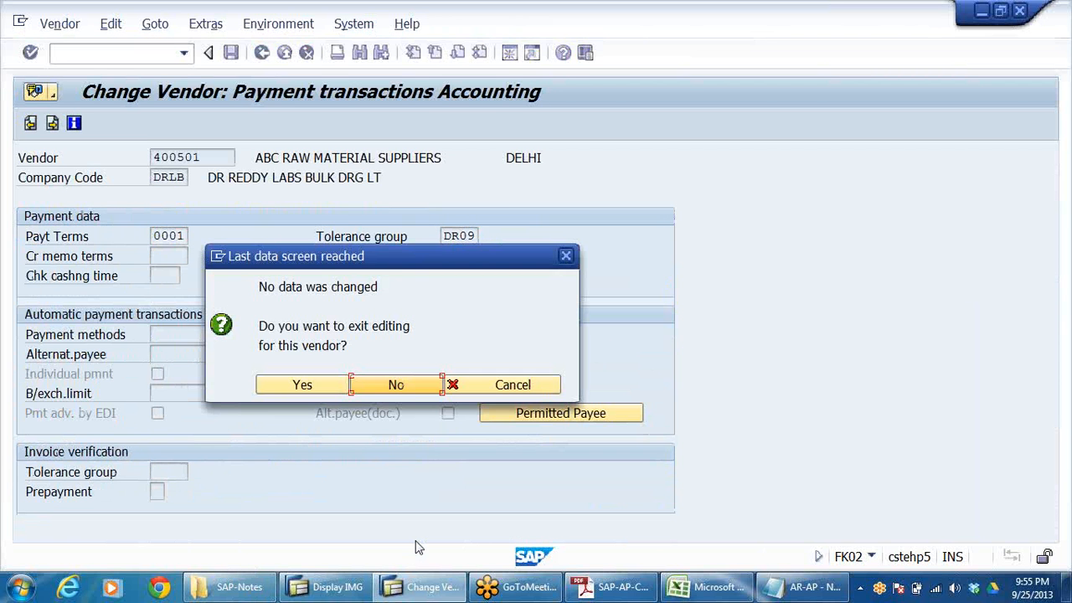
click(302, 390)
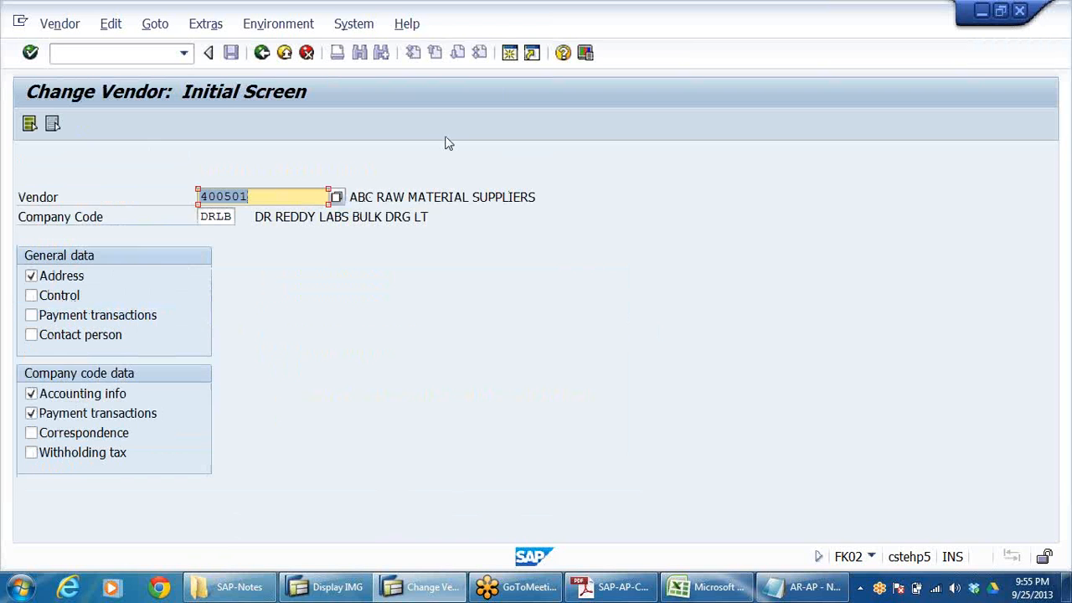
click(285, 53)
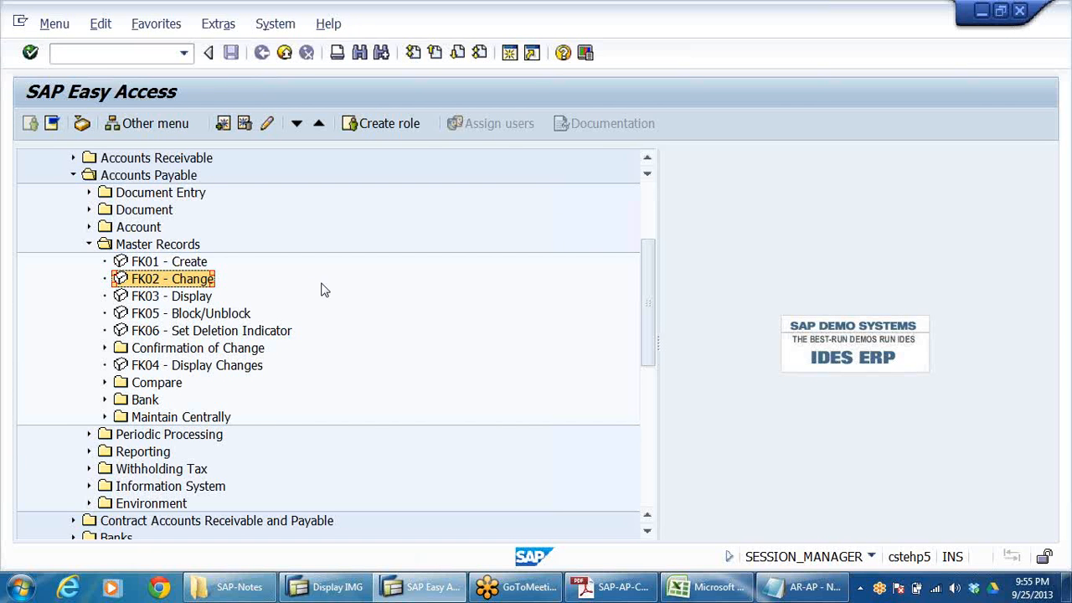
- Switch to the DRL_GRP workbook in Excel and bring up the accounting entries on the ACCTS PAYBLS sheet
click(711, 587)
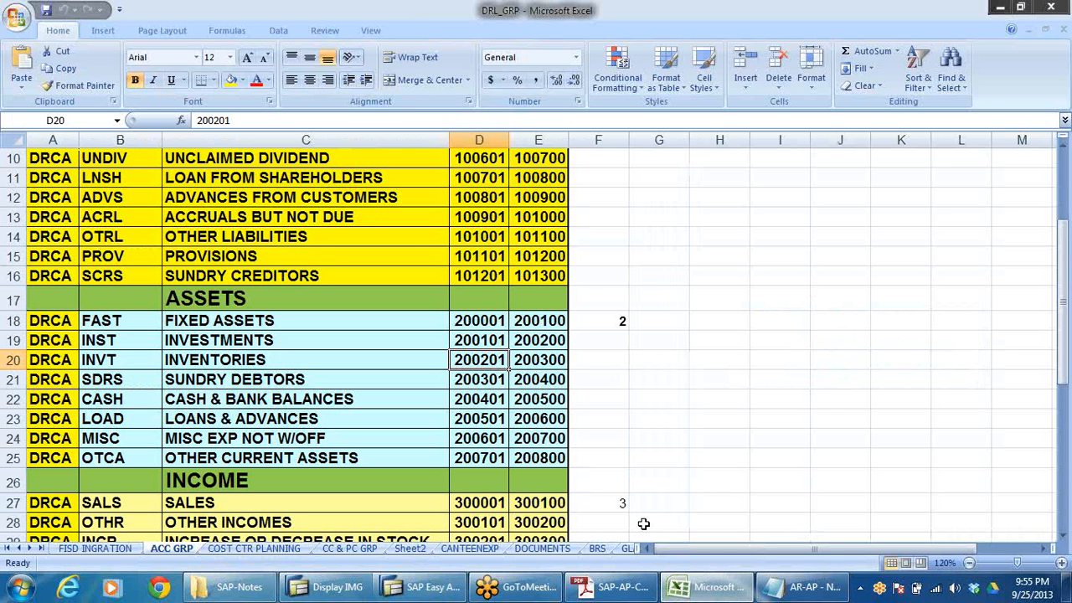
click(31, 548)
click(31, 549)
click(31, 549)
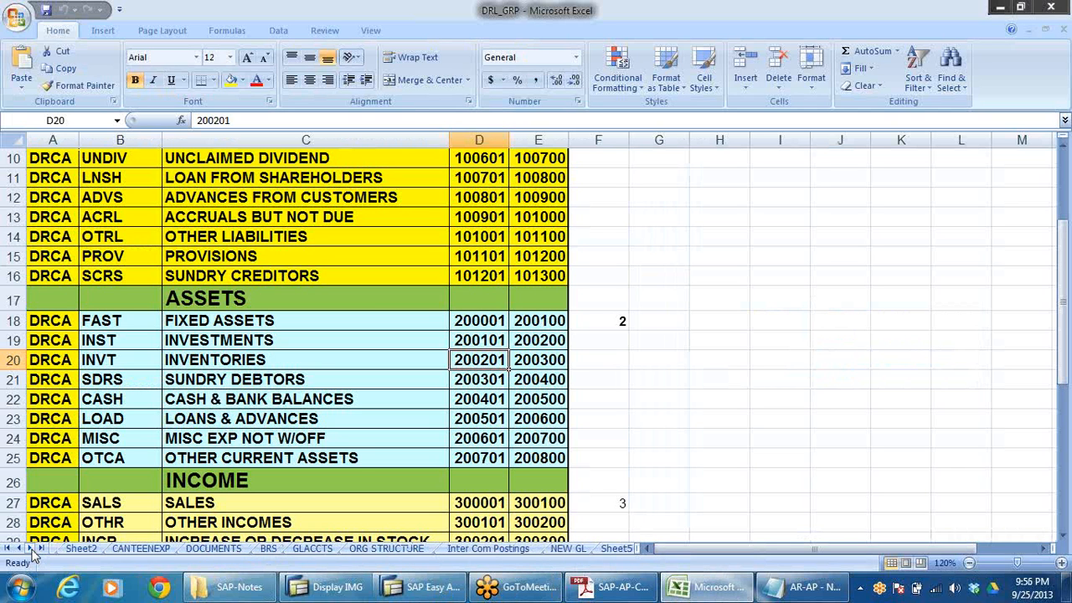
click(31, 549)
click(31, 548)
click(31, 549)
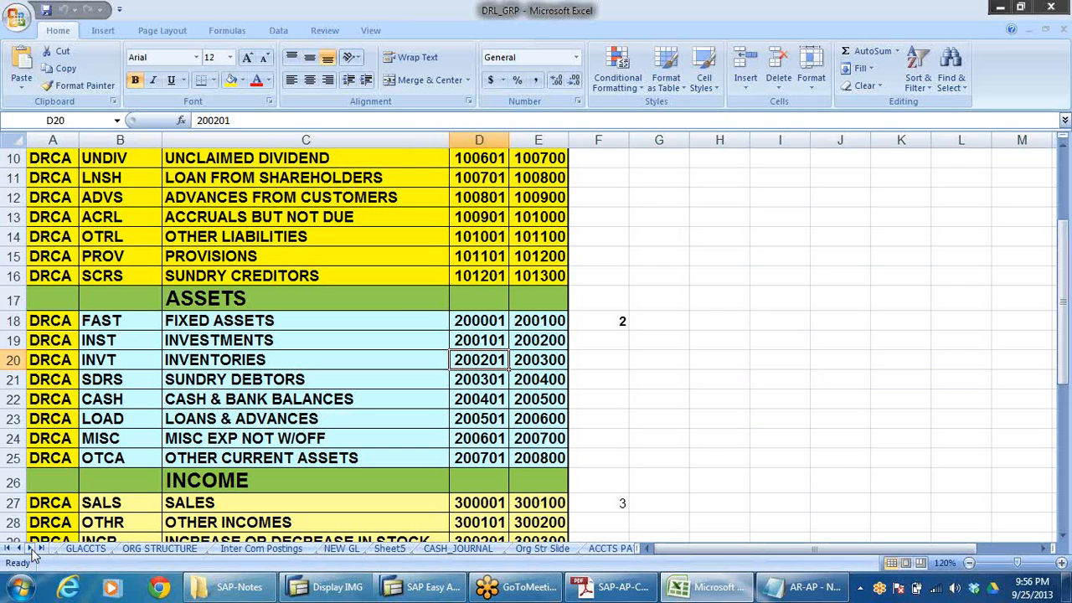
click(31, 549)
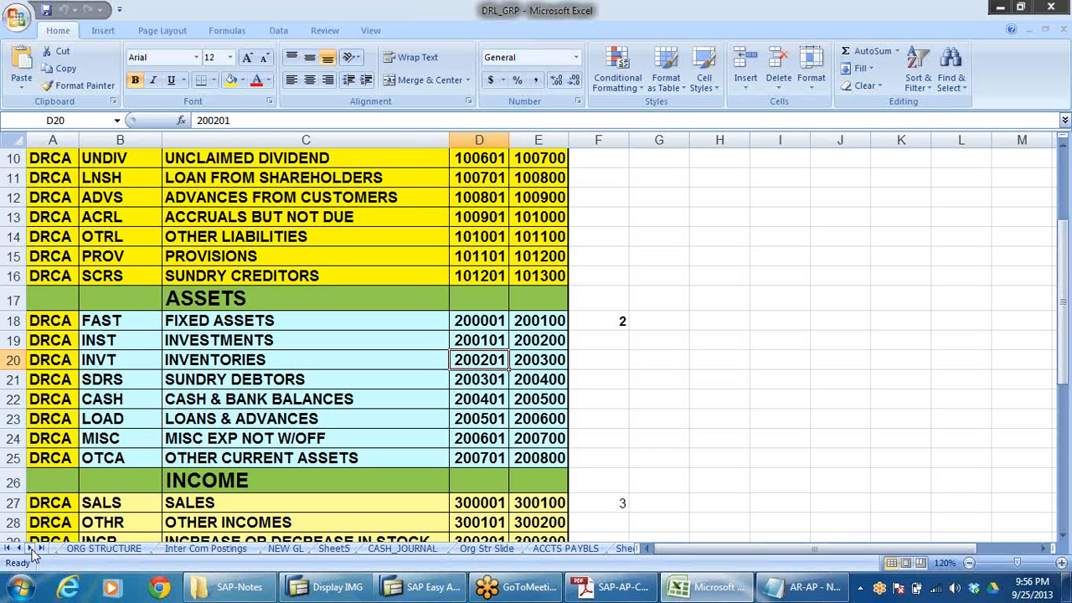
click(561, 549)
scroll(645, 383, up, 20)
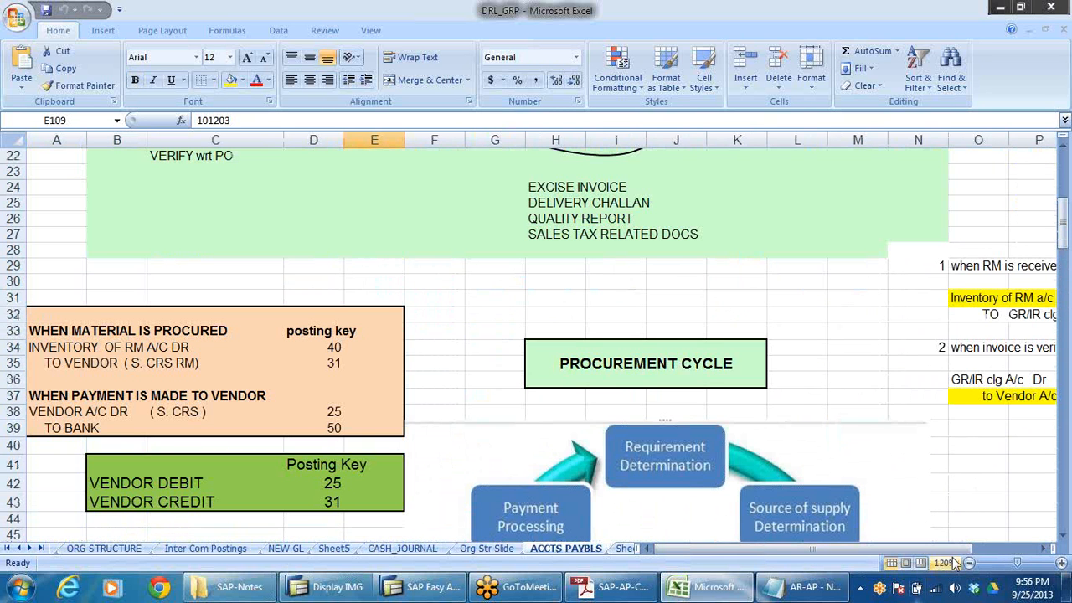
- Examine the MIGO goods receipt and MIRO invoice verification entries, including the GR/IR clearing, RM inventory and vendor account lines
drag(957, 547, 1026, 557)
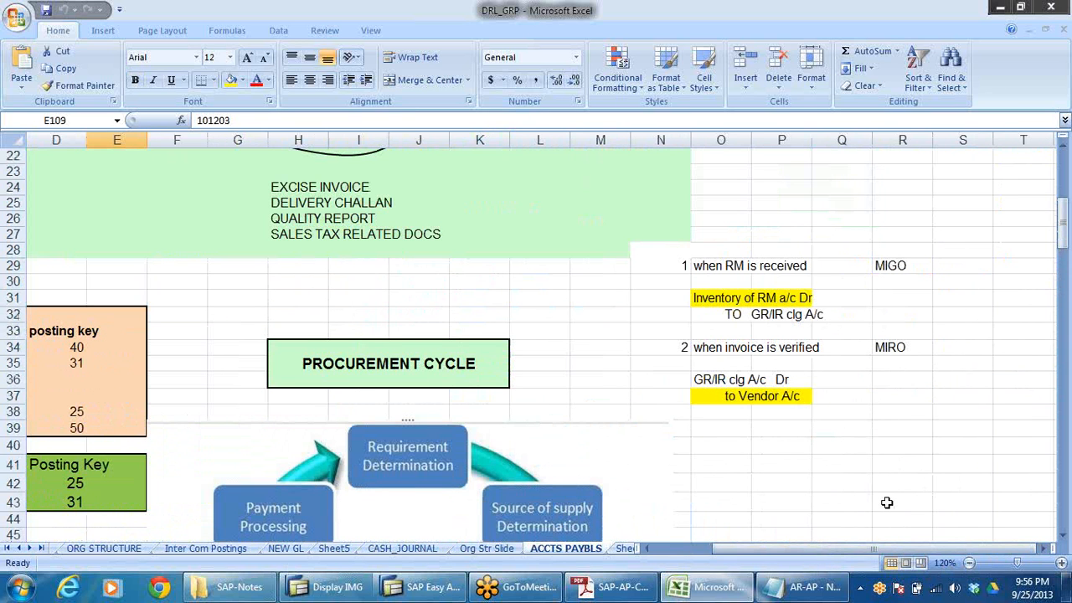
click(748, 302)
click(761, 318)
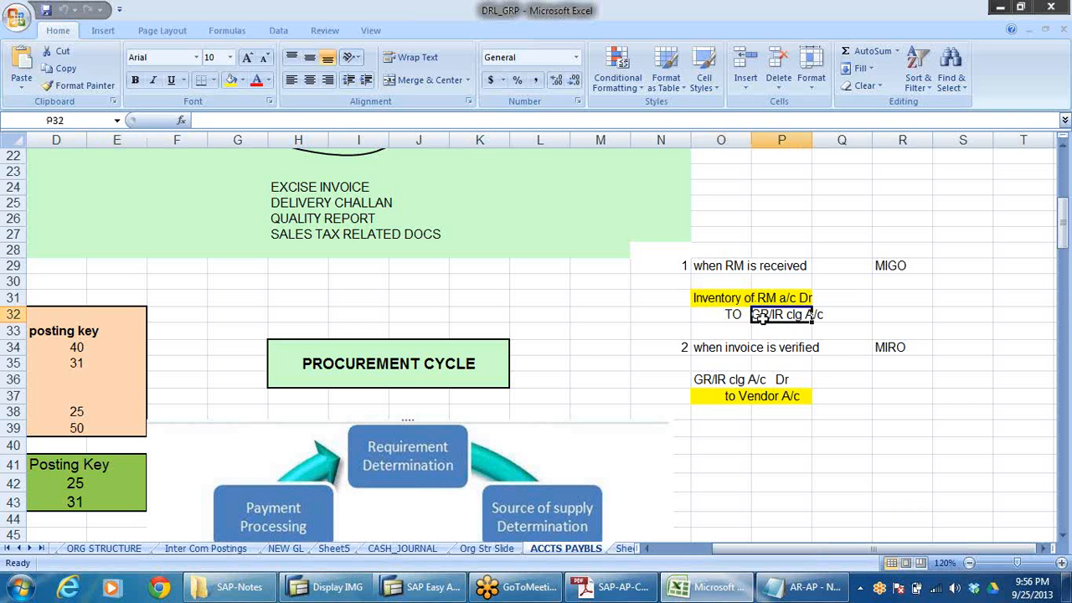
click(735, 350)
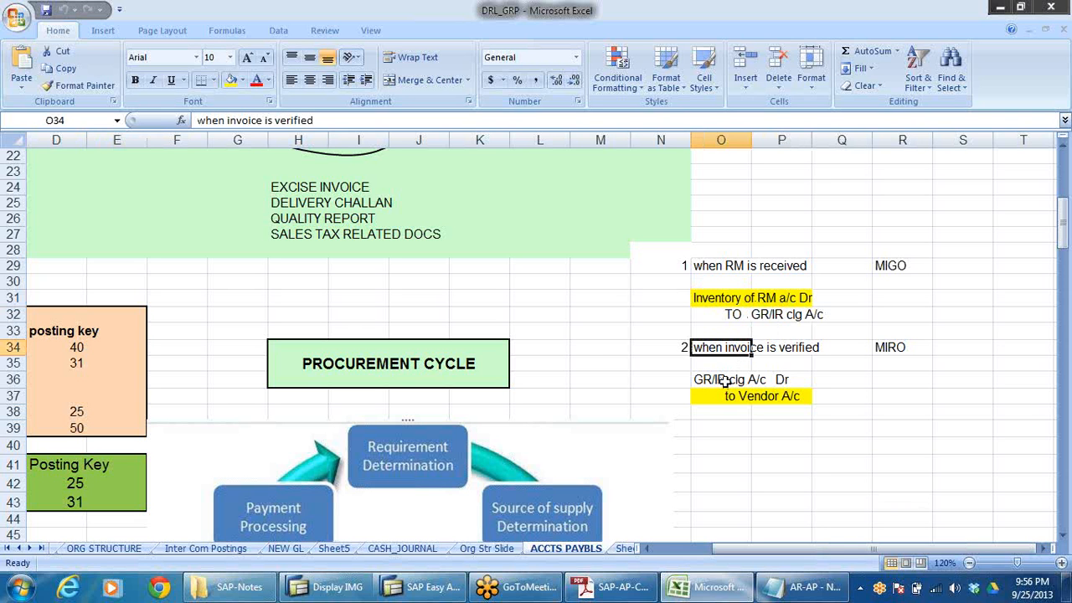
click(725, 380)
click(740, 397)
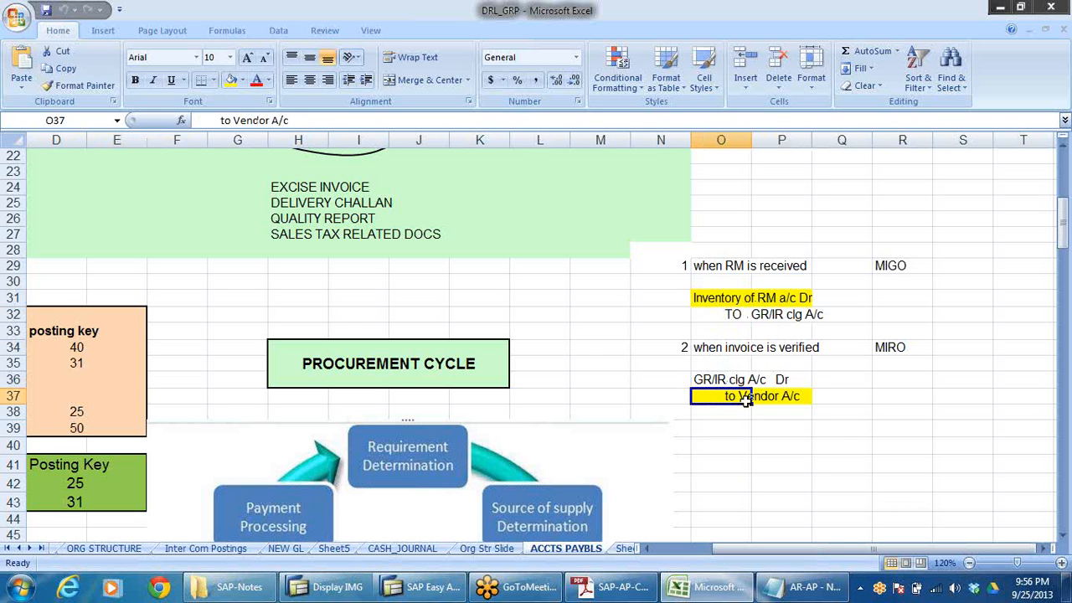
click(775, 380)
click(778, 396)
click(890, 405)
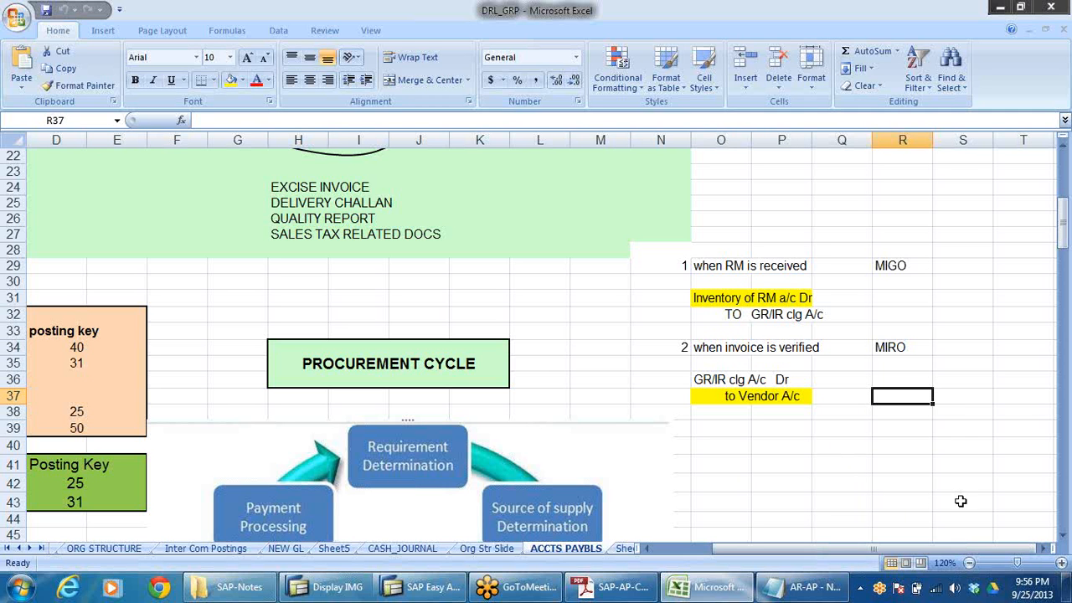
drag(697, 300, 792, 302)
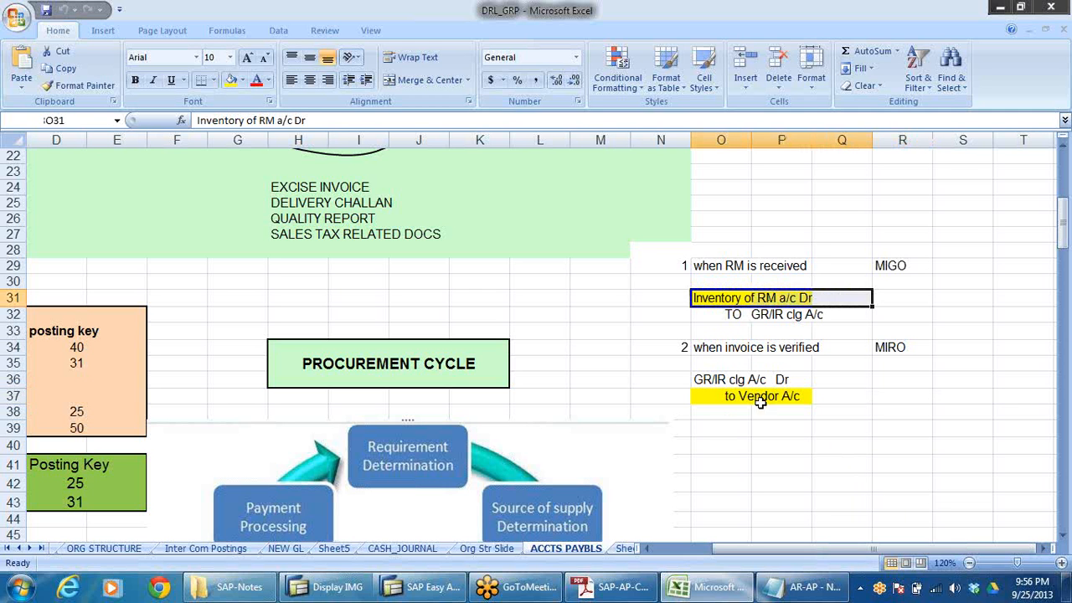
drag(722, 405, 858, 415)
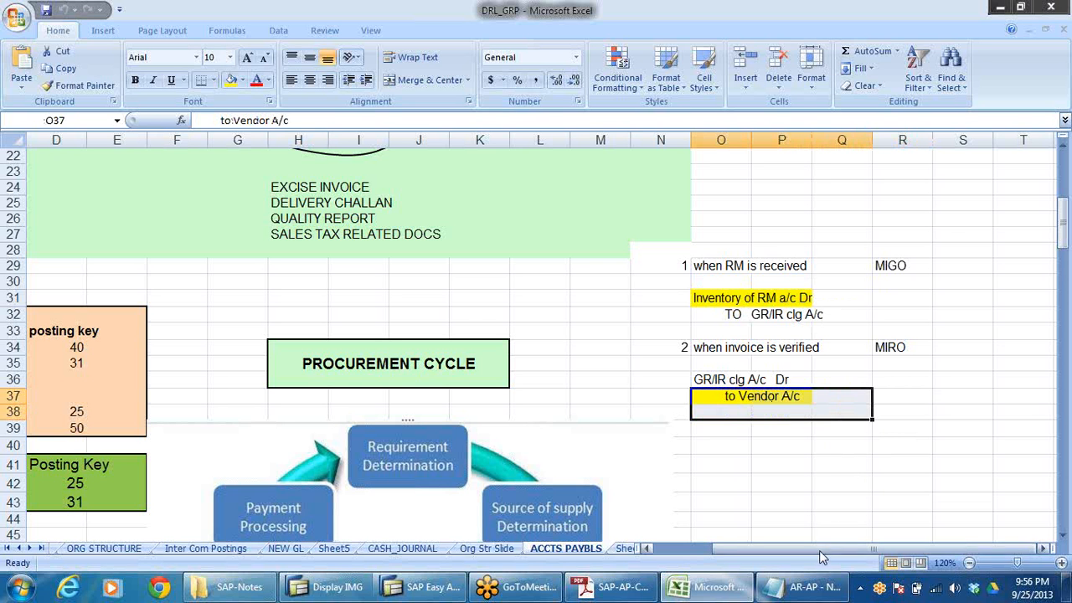
- Compare the material procurement entry with the highlighted inventory and vendor lines, and review the vendor payment entry to bank
drag(821, 556, 727, 546)
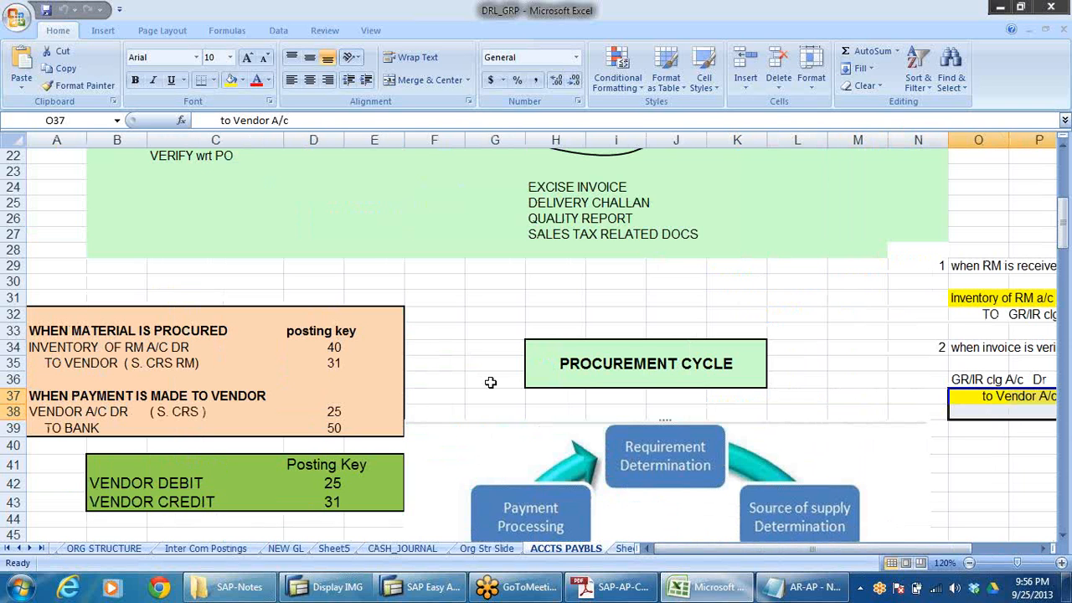
click(46, 348)
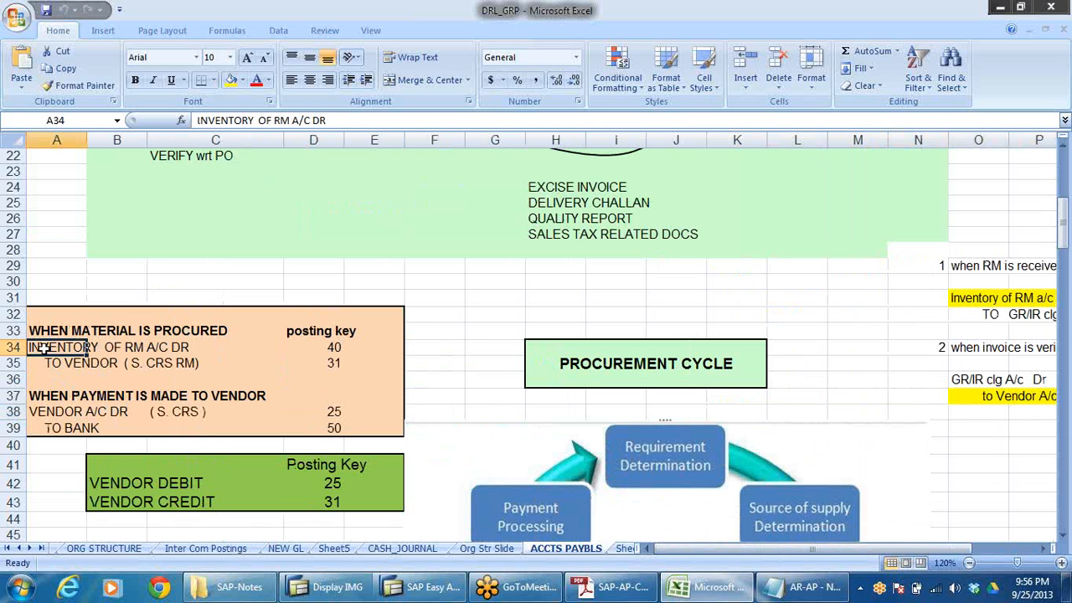
click(171, 361)
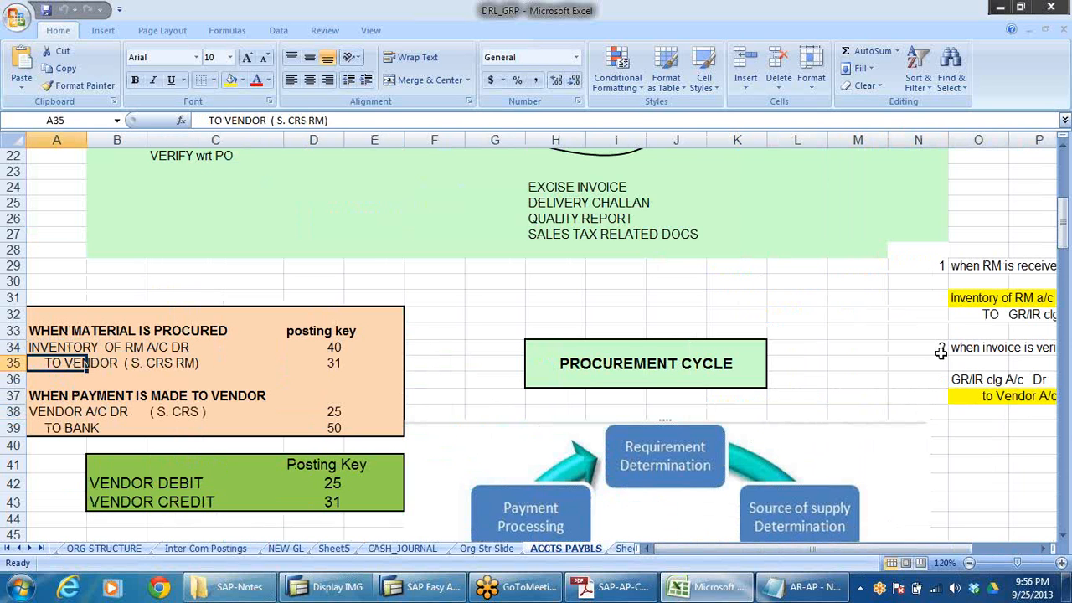
click(975, 298)
click(981, 397)
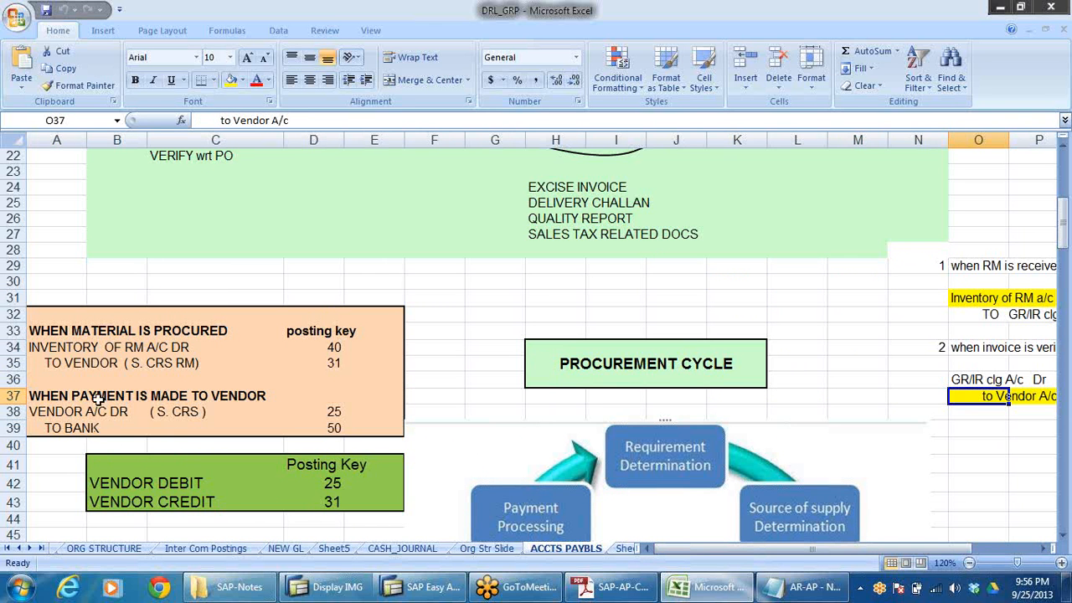
click(77, 428)
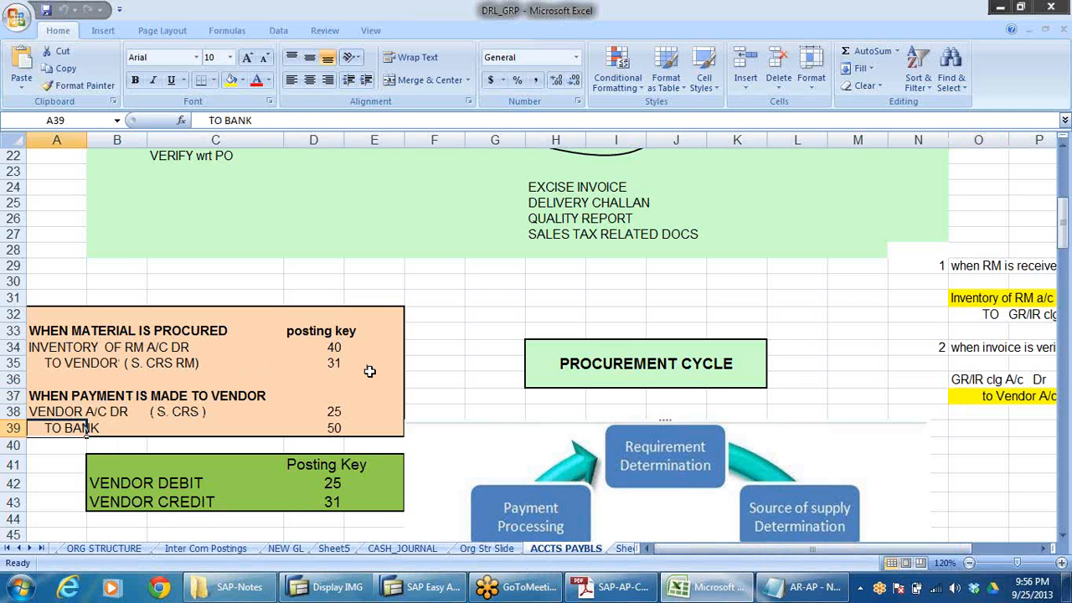
- Examine the posting keys for vendor debit and vendor credit, and view the procurement cycle diagram
click(336, 479)
click(337, 501)
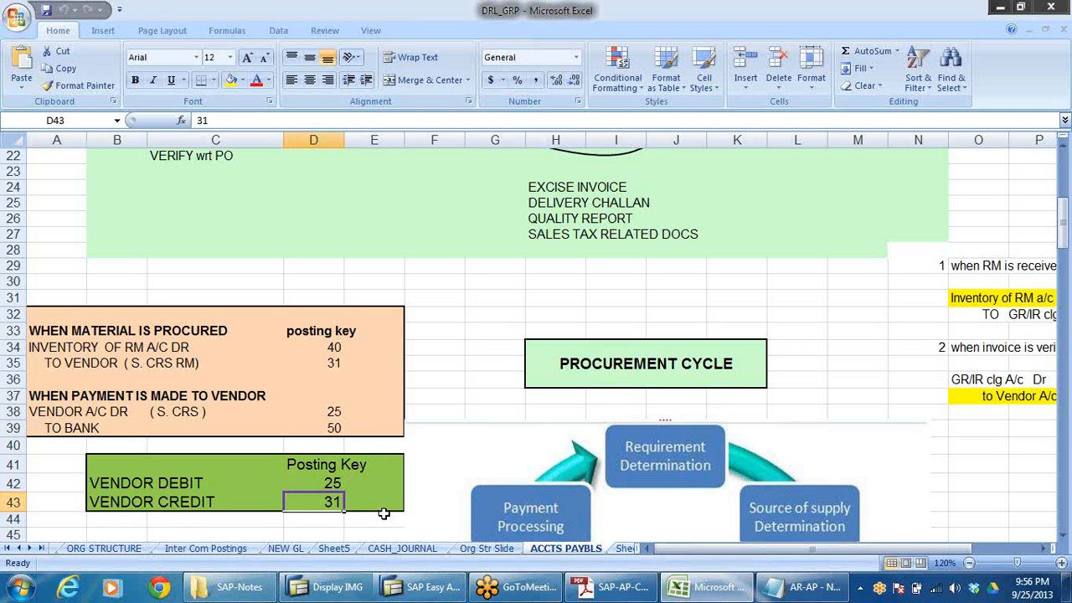
click(335, 484)
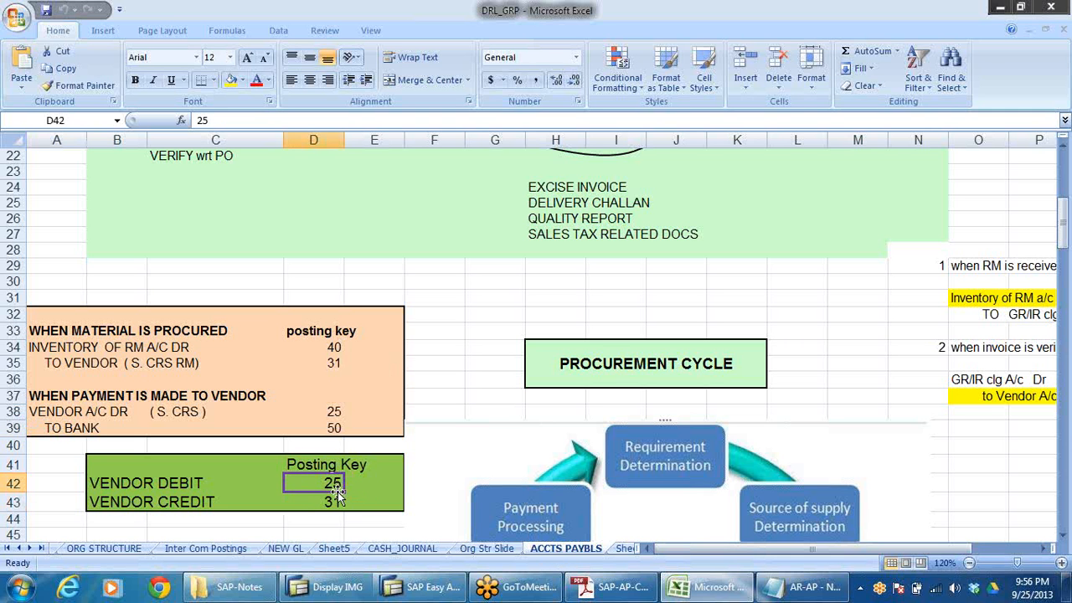
click(333, 501)
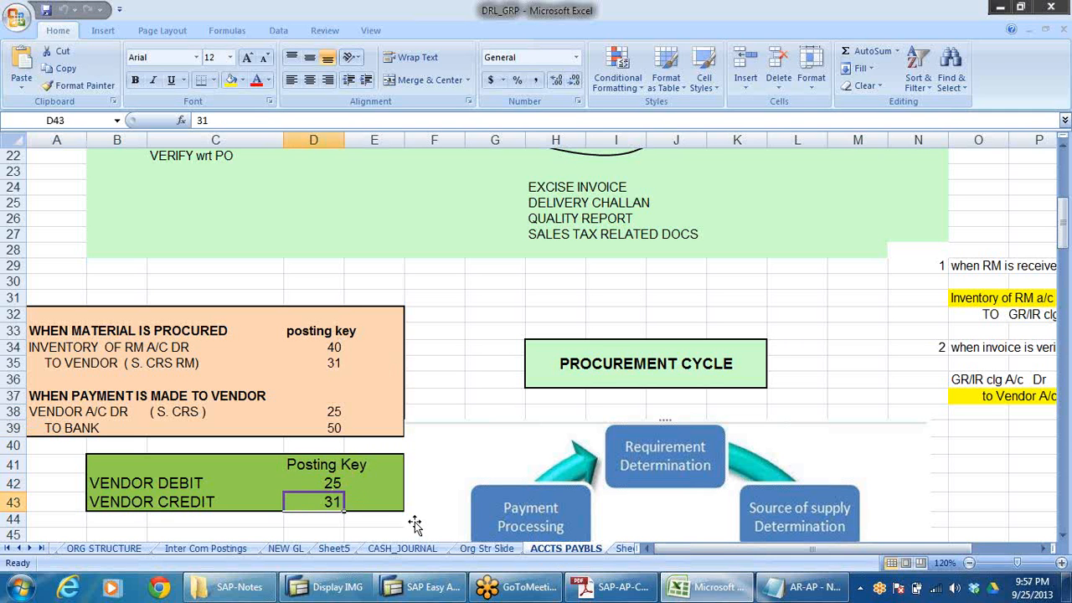
click(440, 326)
scroll(441, 330, down, 5)
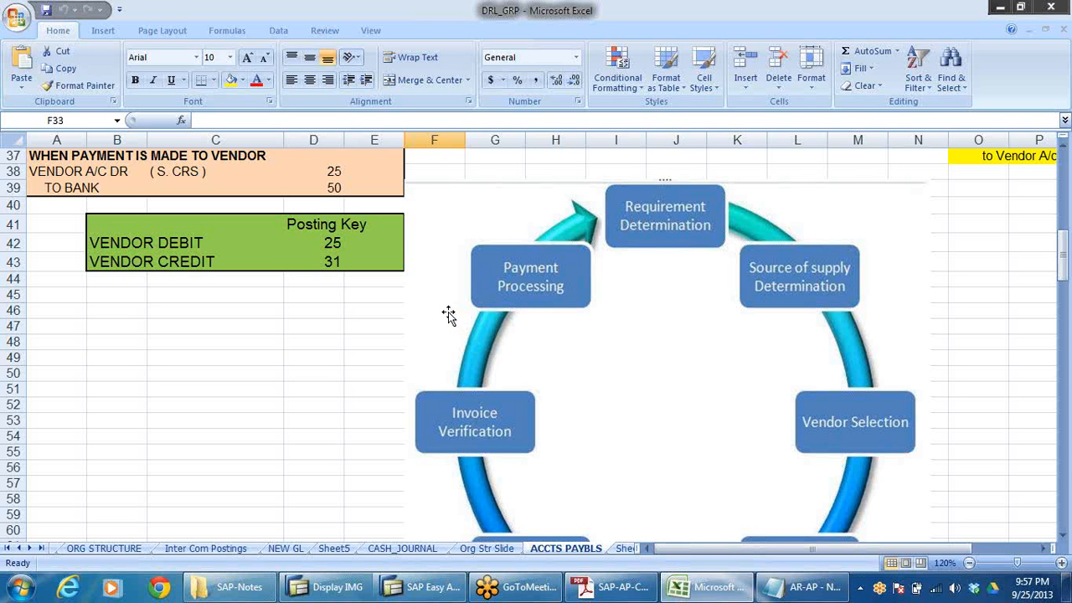
click(330, 308)
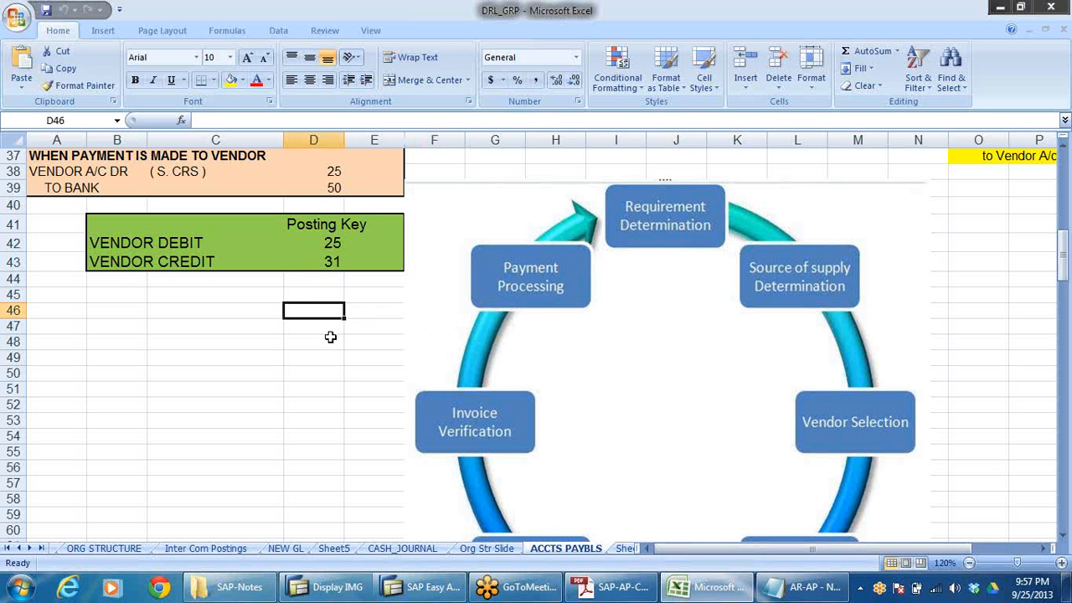
- Switch back to SAP, collapse Master Records, expand Document Entry under Accounts Payable, and select FB60 - Invoice
click(425, 582)
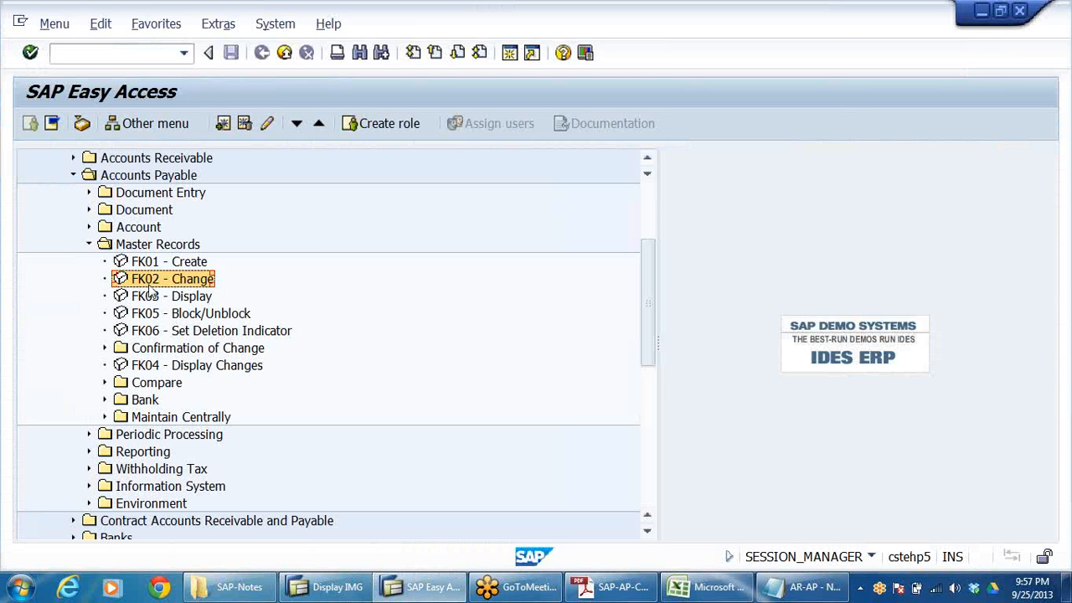
click(88, 243)
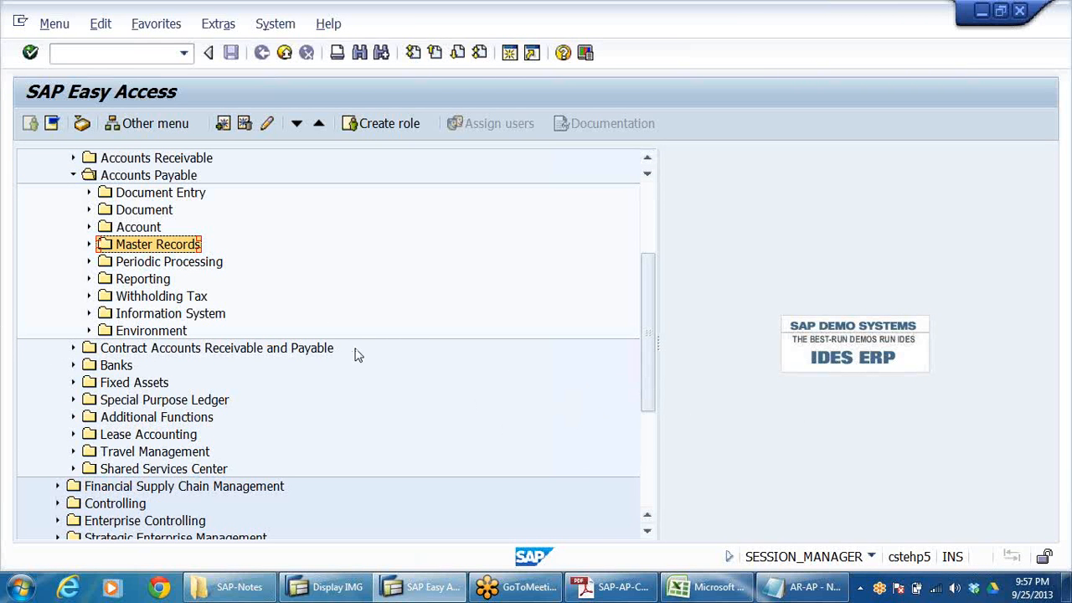
scroll(364, 319, up, 2)
click(190, 243)
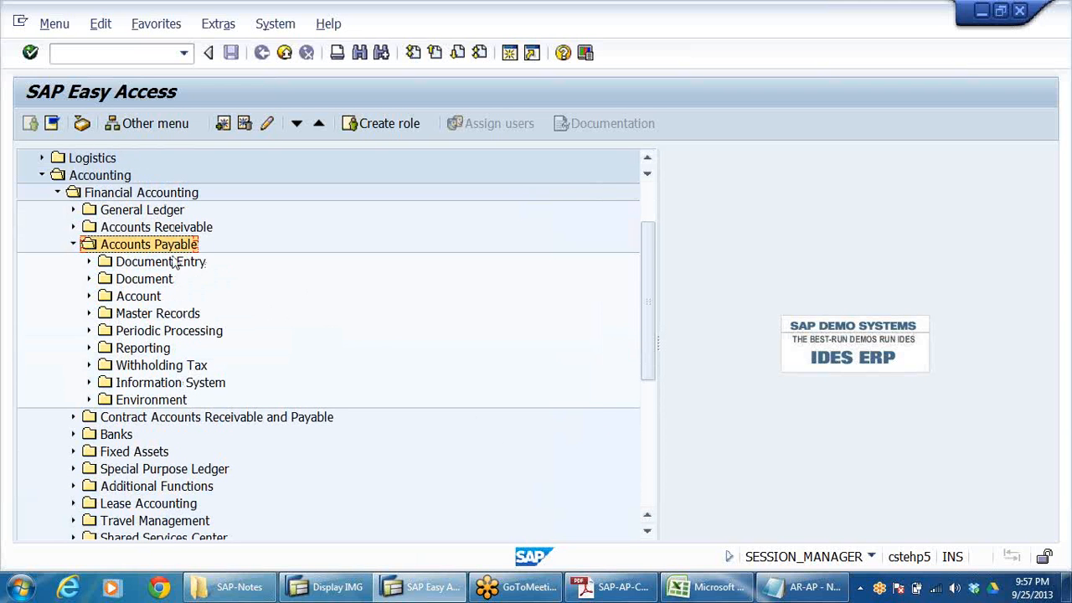
click(172, 262)
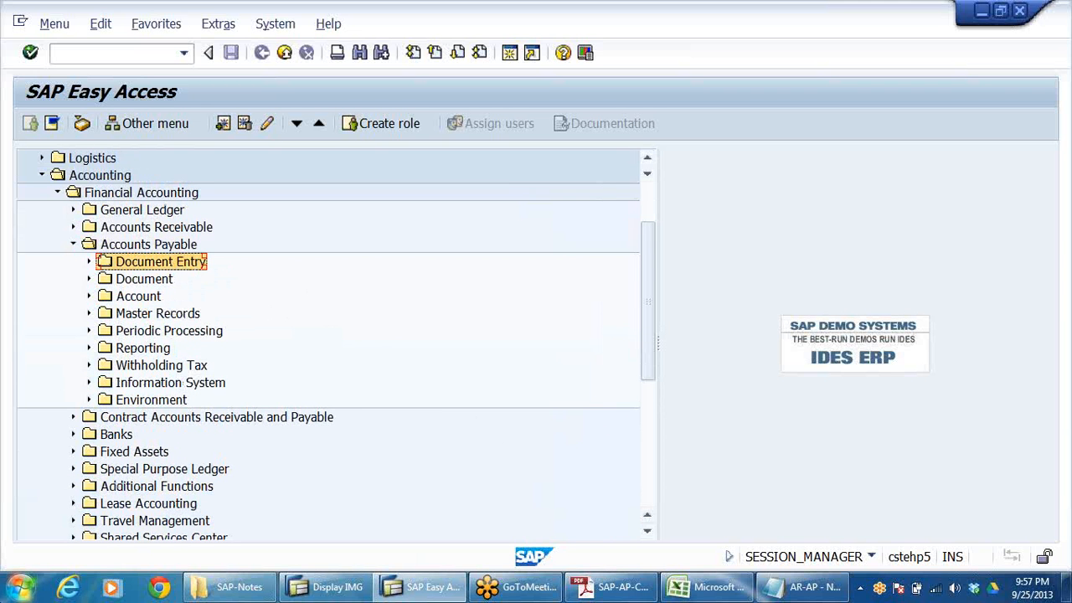
key(Right)
key(Down)
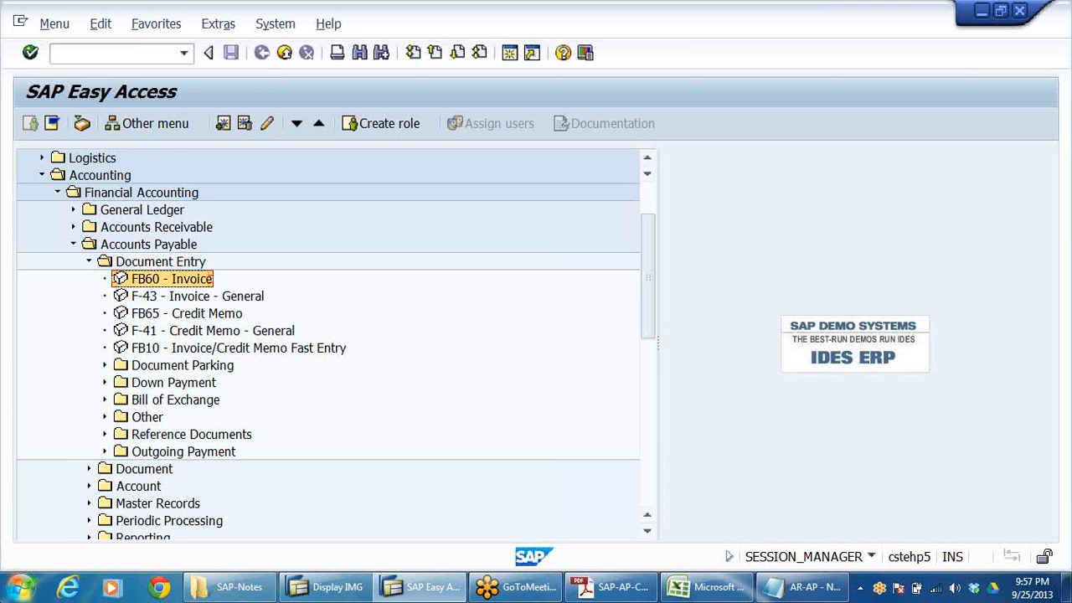
key(Down)
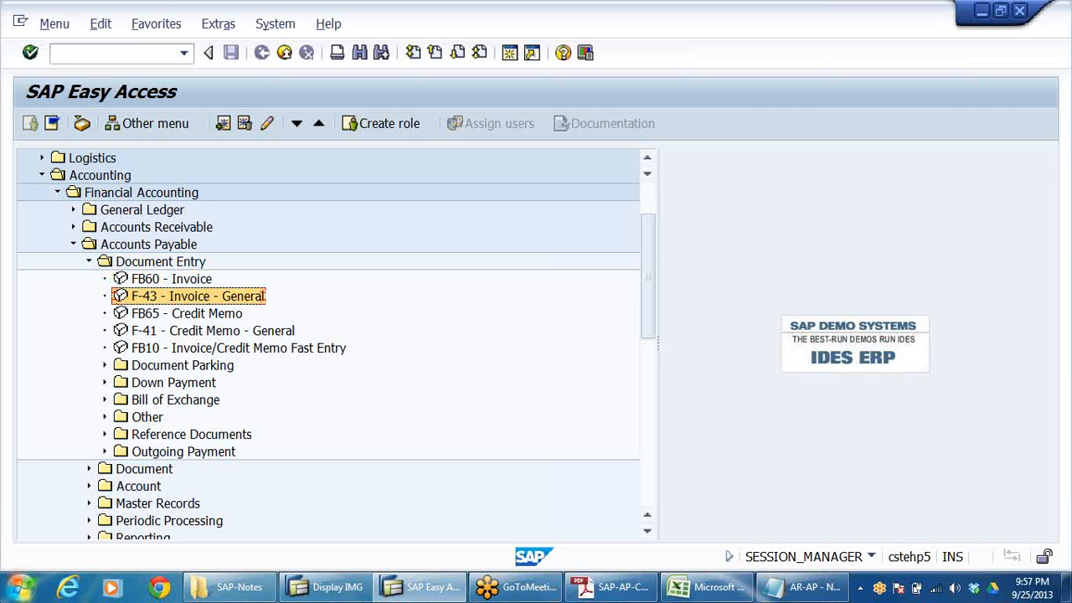
key(Up)
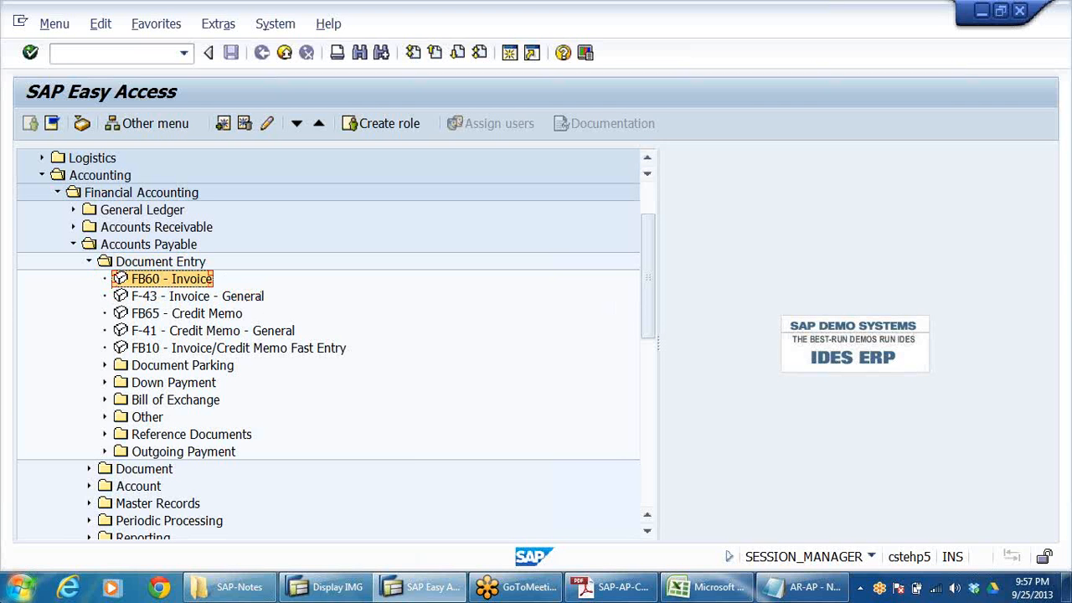
- Look through the General Ledger document entry transactions, including F-02 - General Posting, and collapse General Ledger again
click(74, 211)
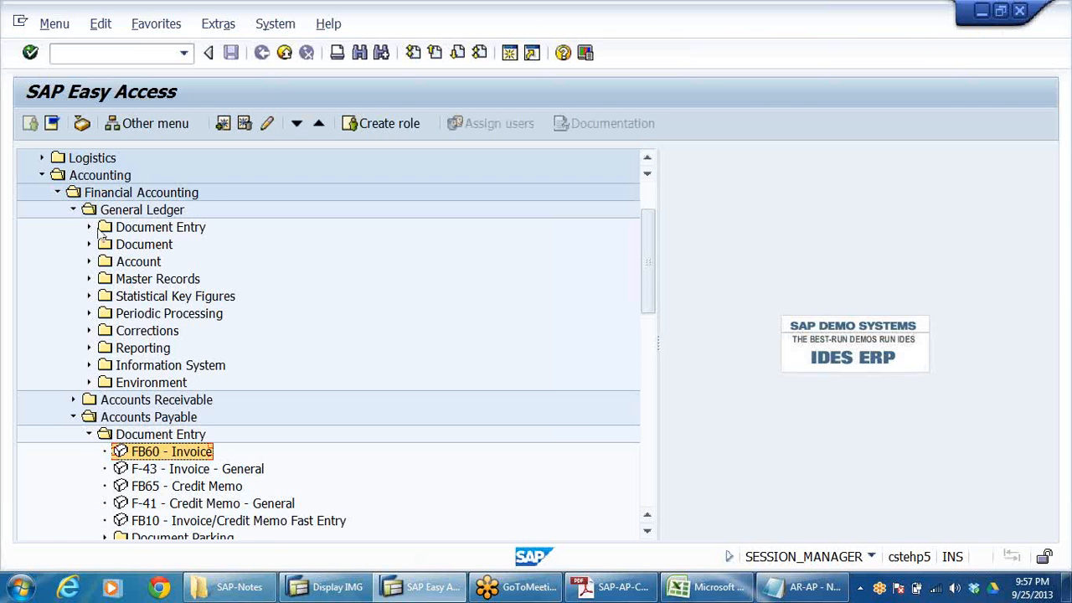
click(89, 227)
click(163, 250)
click(159, 279)
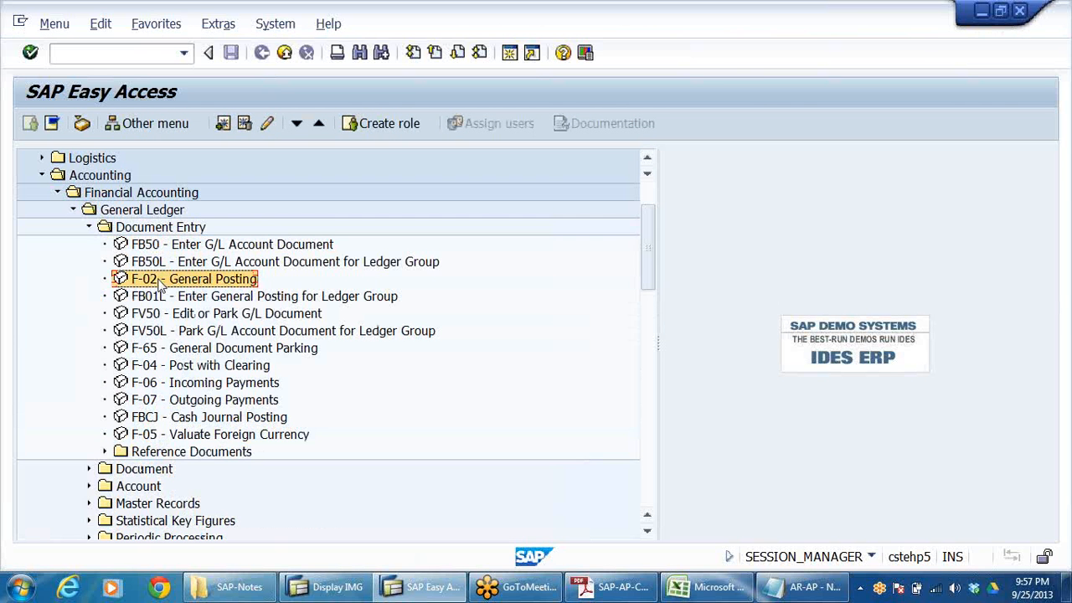
scroll(368, 310, down, 2)
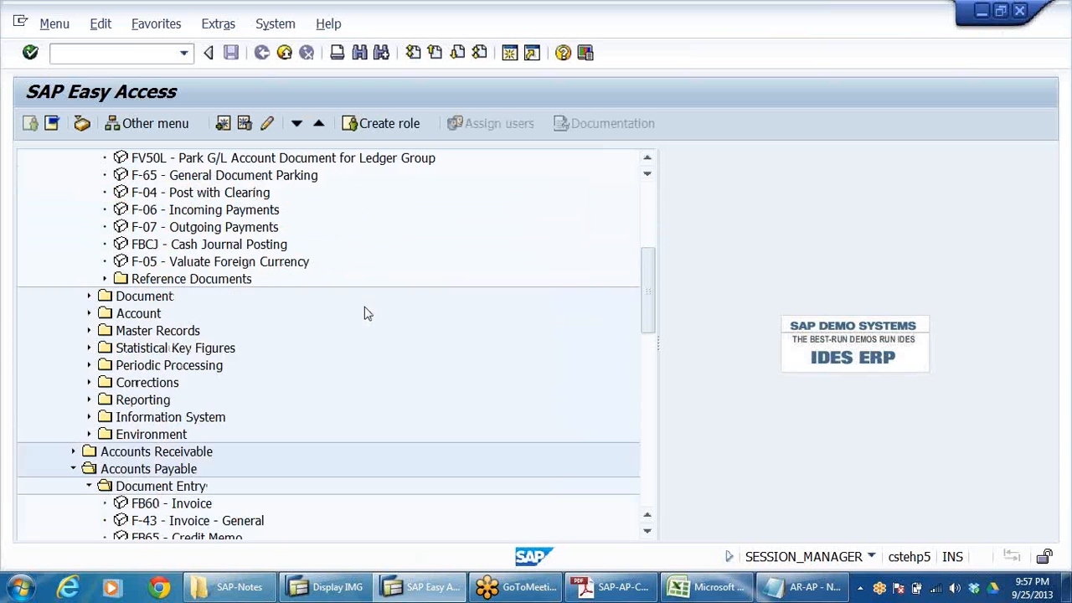
scroll(374, 309, up, 1)
scroll(374, 309, up, 1)
click(89, 193)
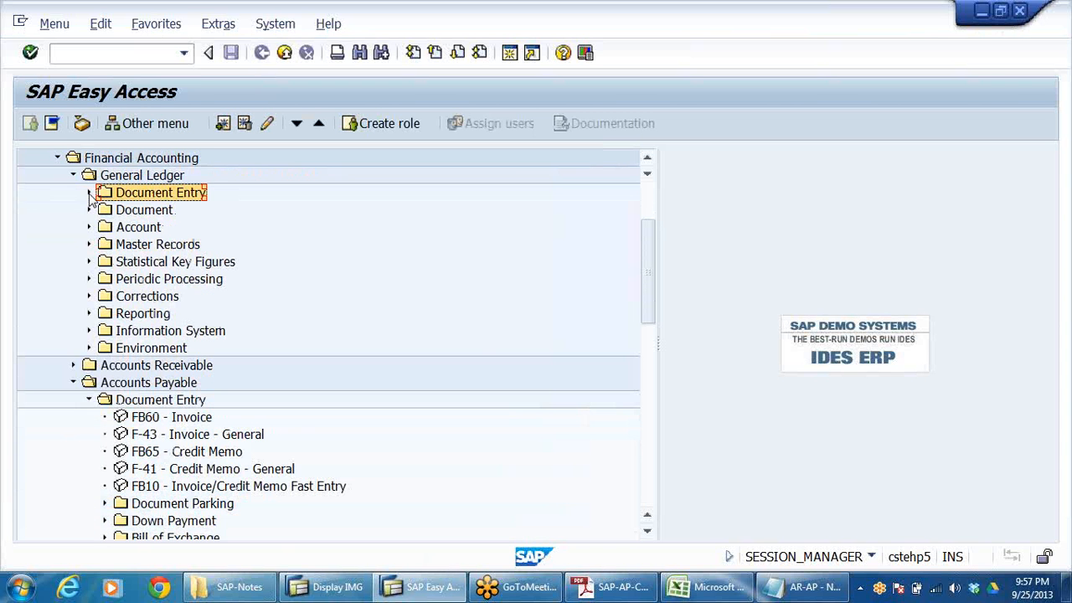
click(73, 175)
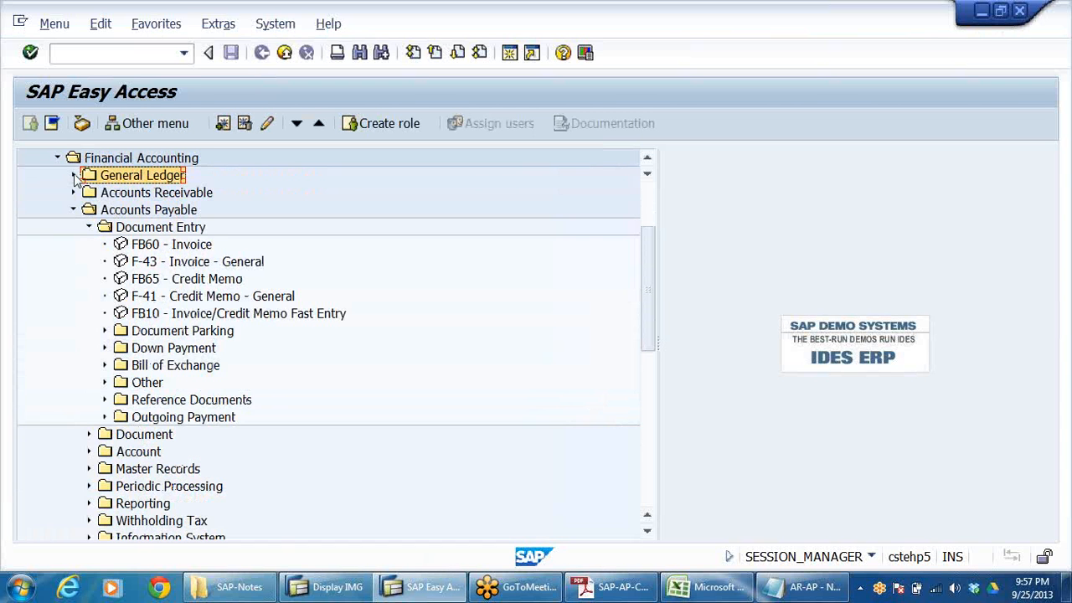
- Expand Document Entry under Accounts Receivable and open the FB70 - Invoice transaction
click(73, 193)
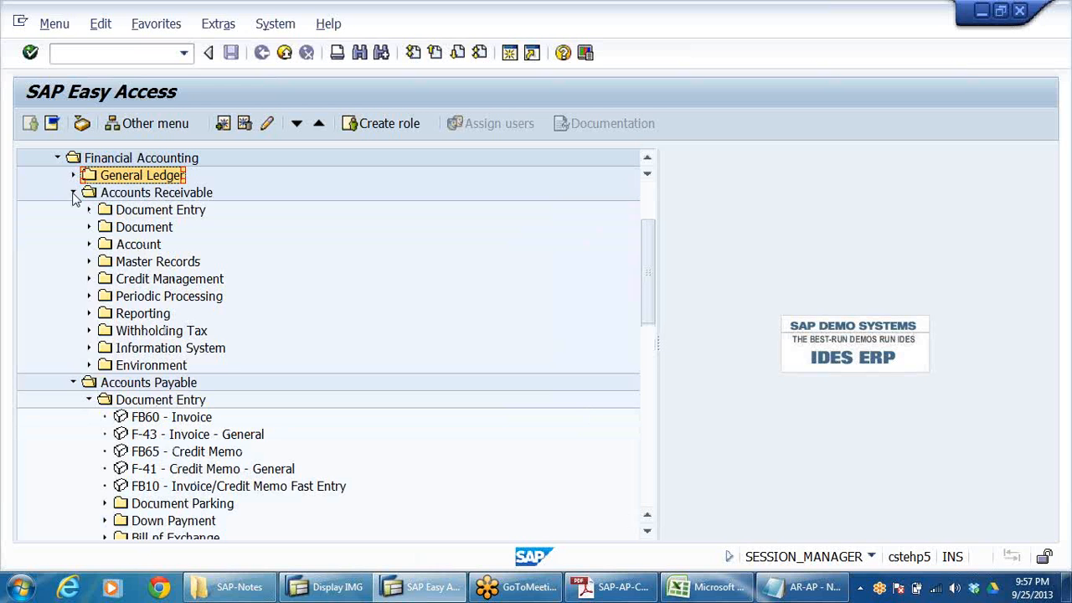
click(89, 210)
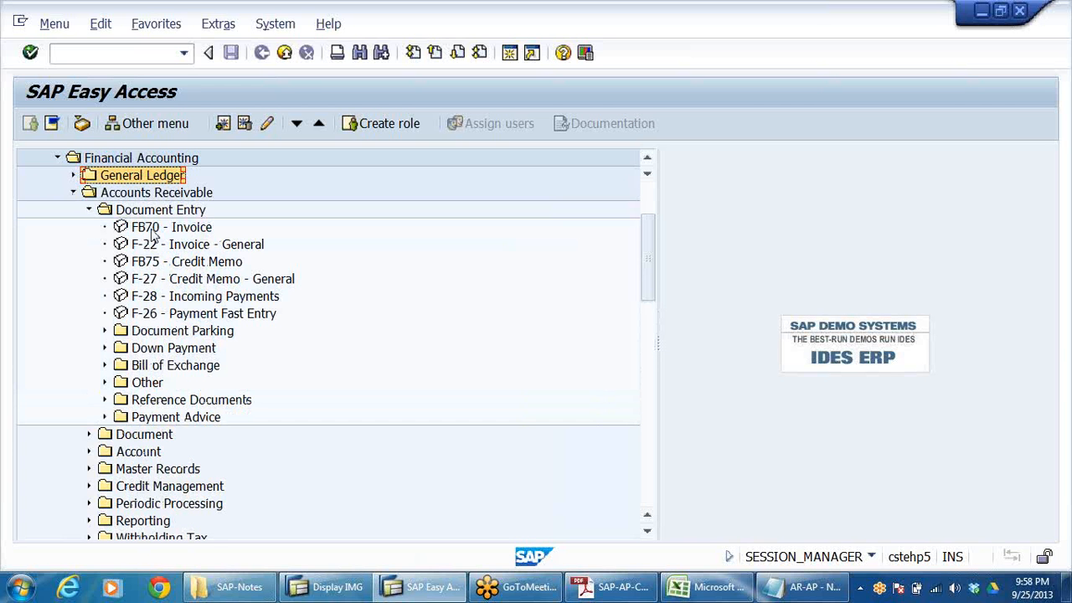
click(151, 229)
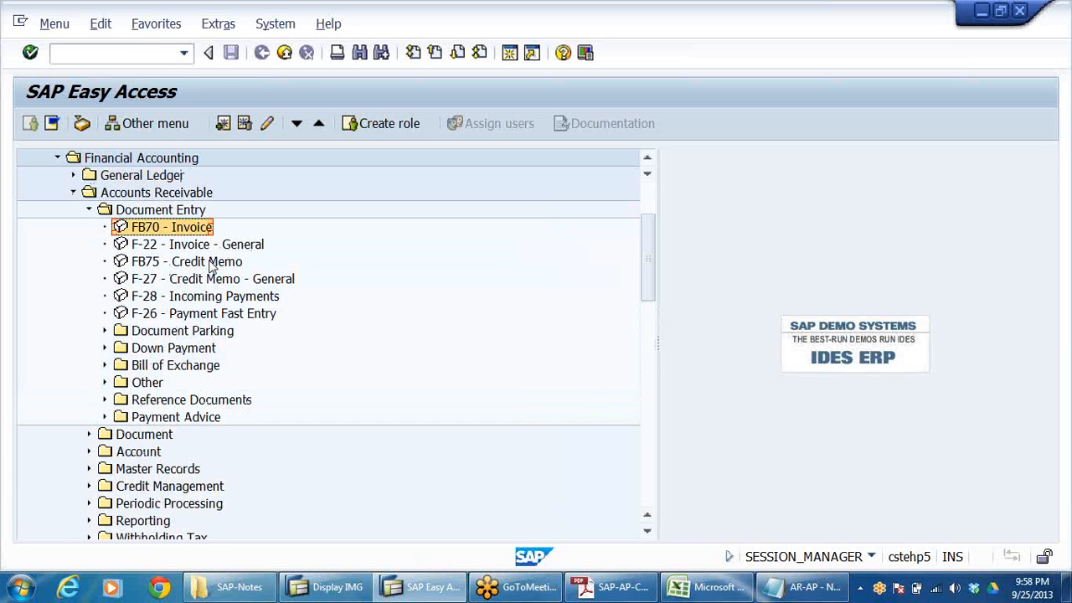
click(151, 245)
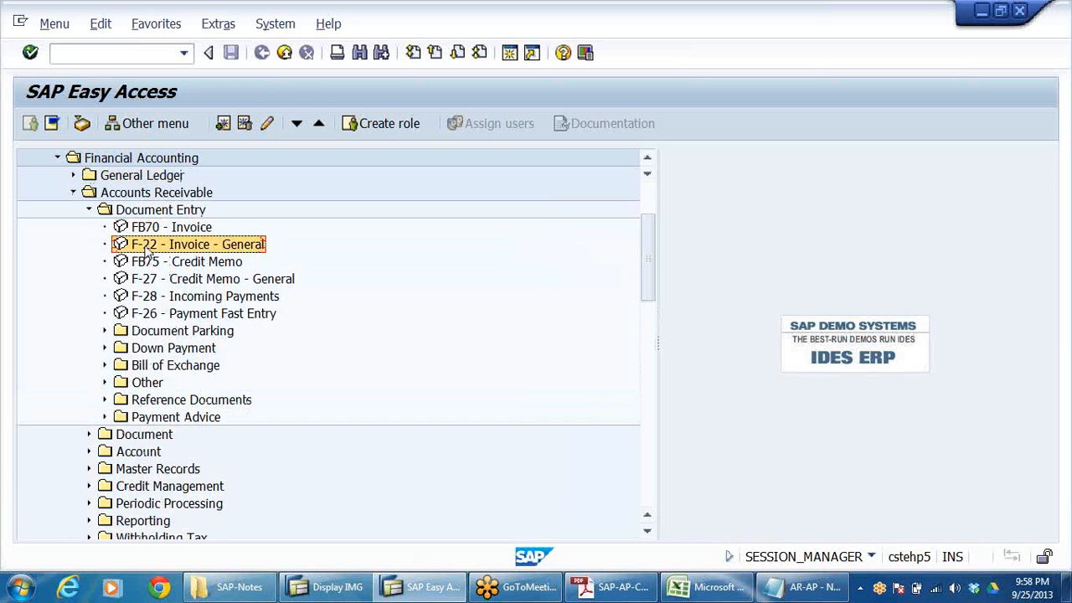
click(156, 228)
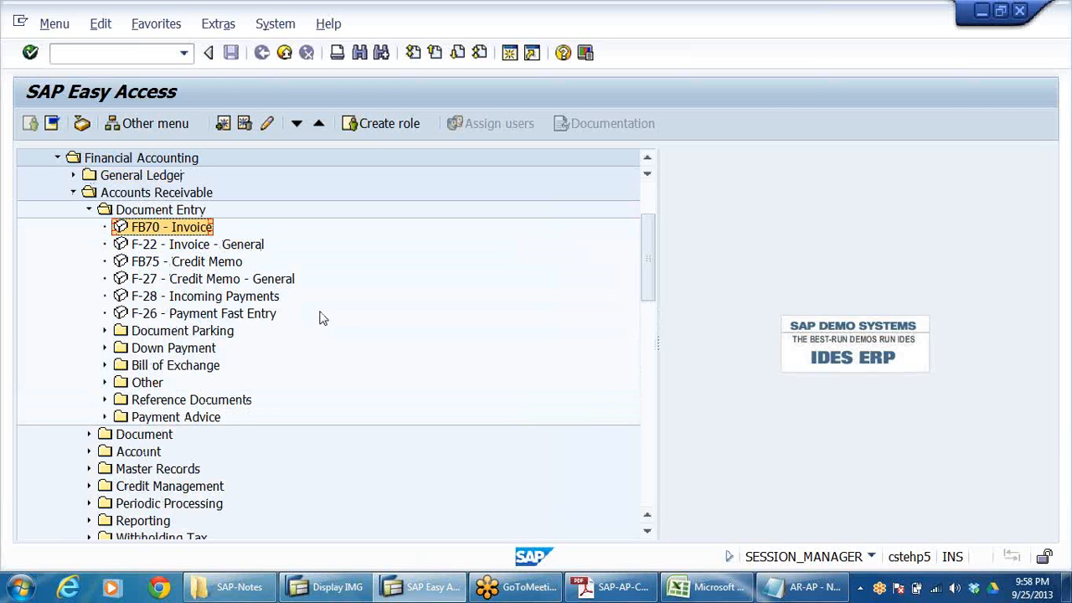
double_click(155, 232)
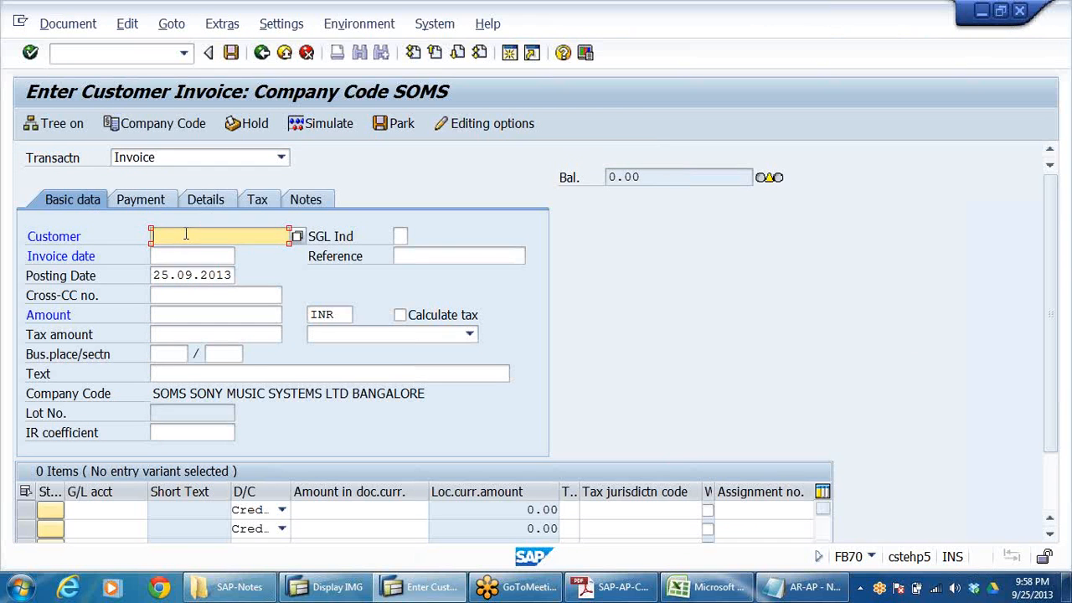
click(104, 509)
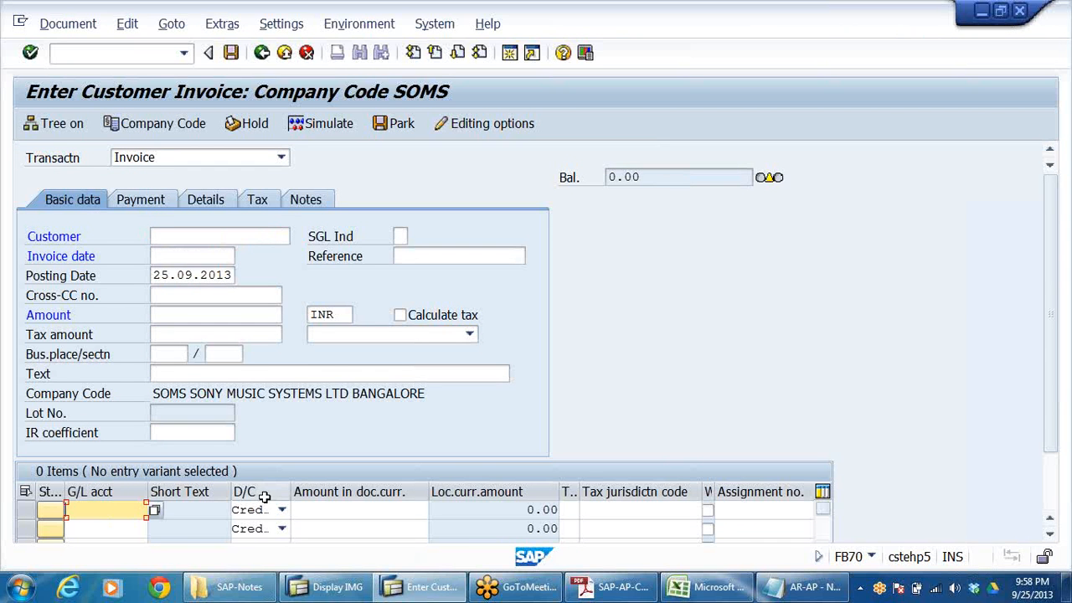
click(155, 237)
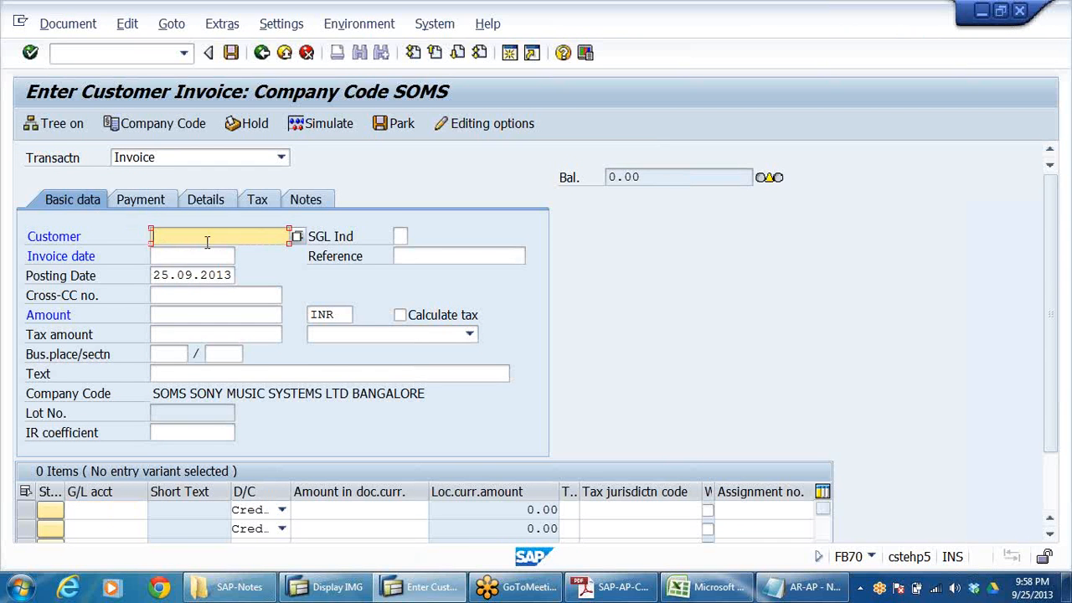
click(298, 237)
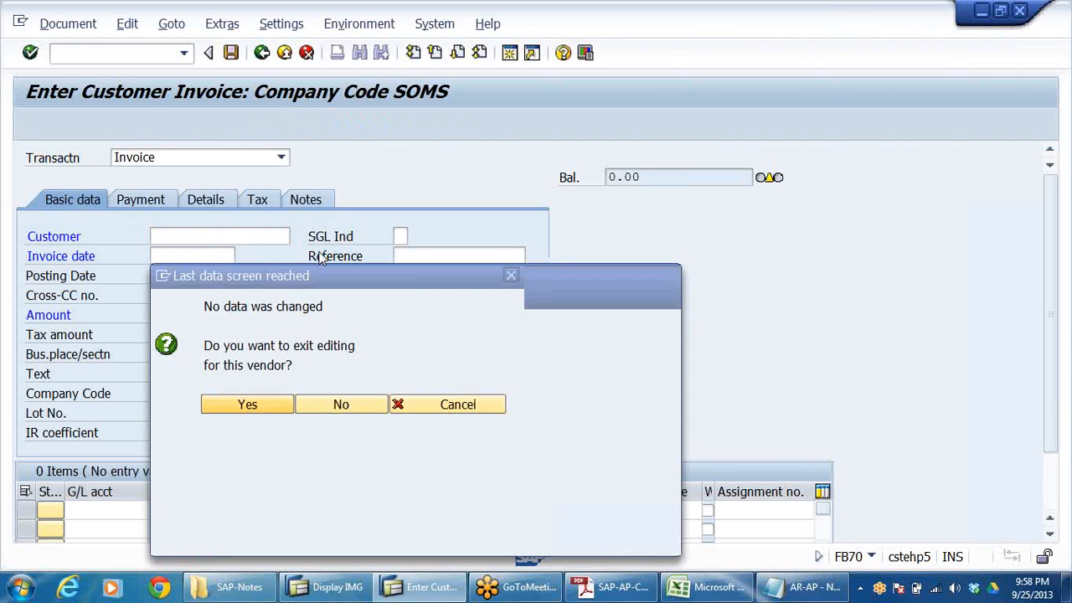
click(618, 539)
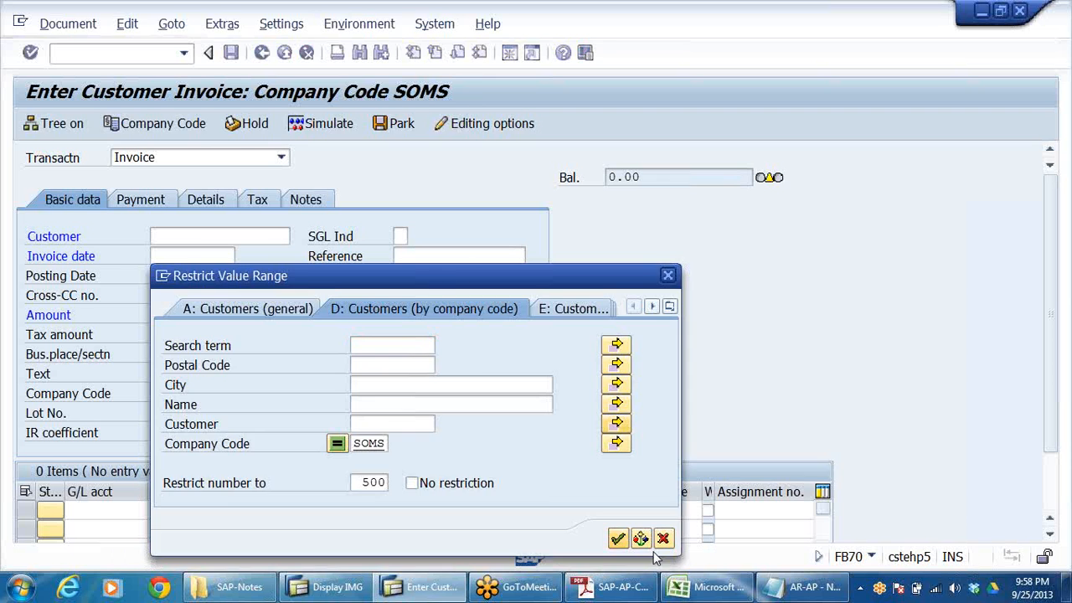
double_click(634, 364)
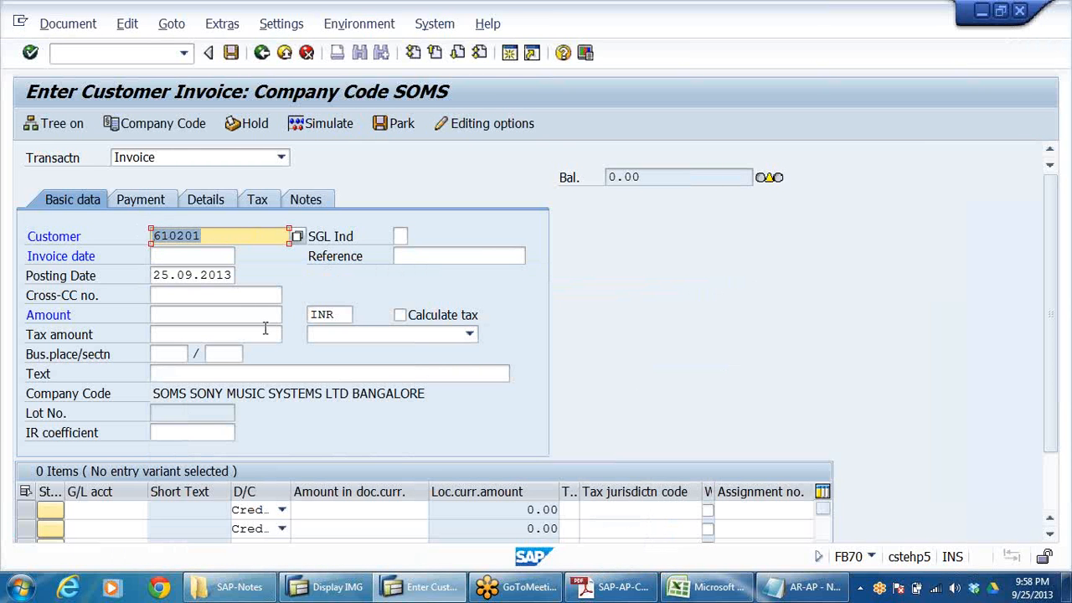
key(Return)
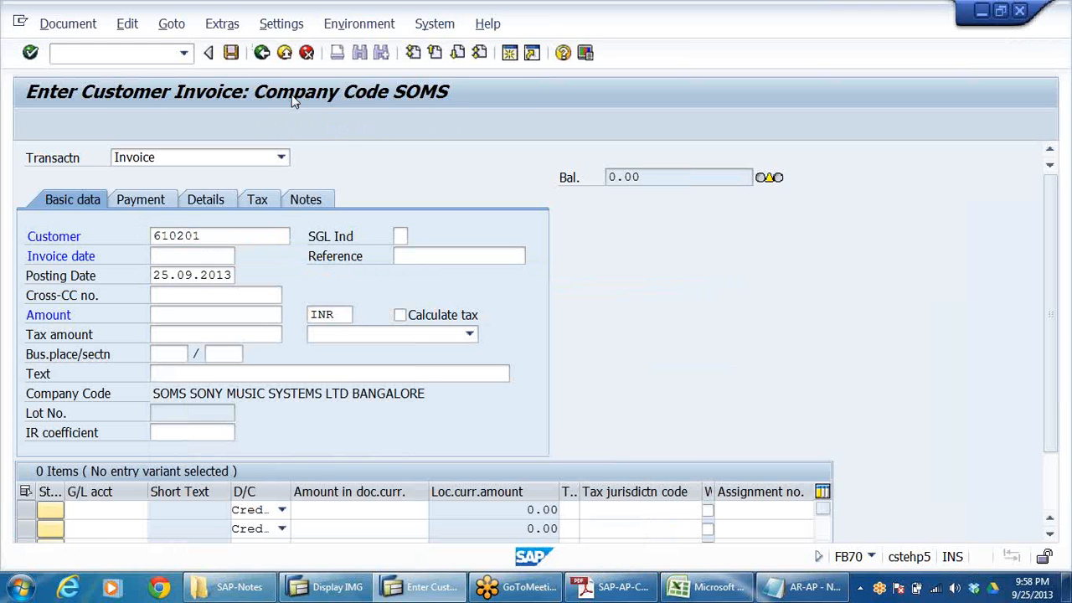
click(307, 55)
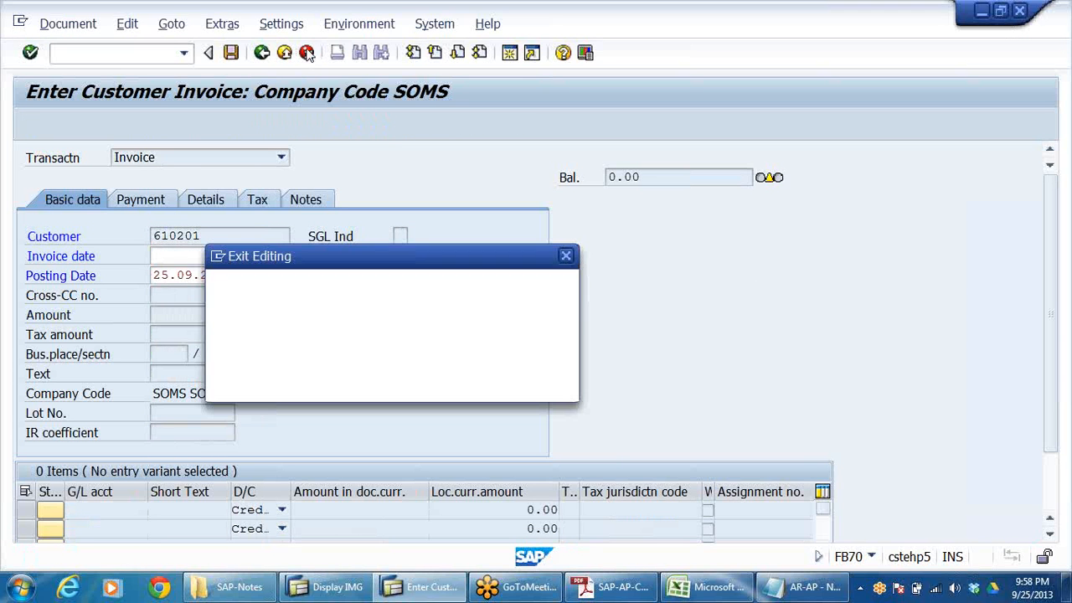
click(339, 383)
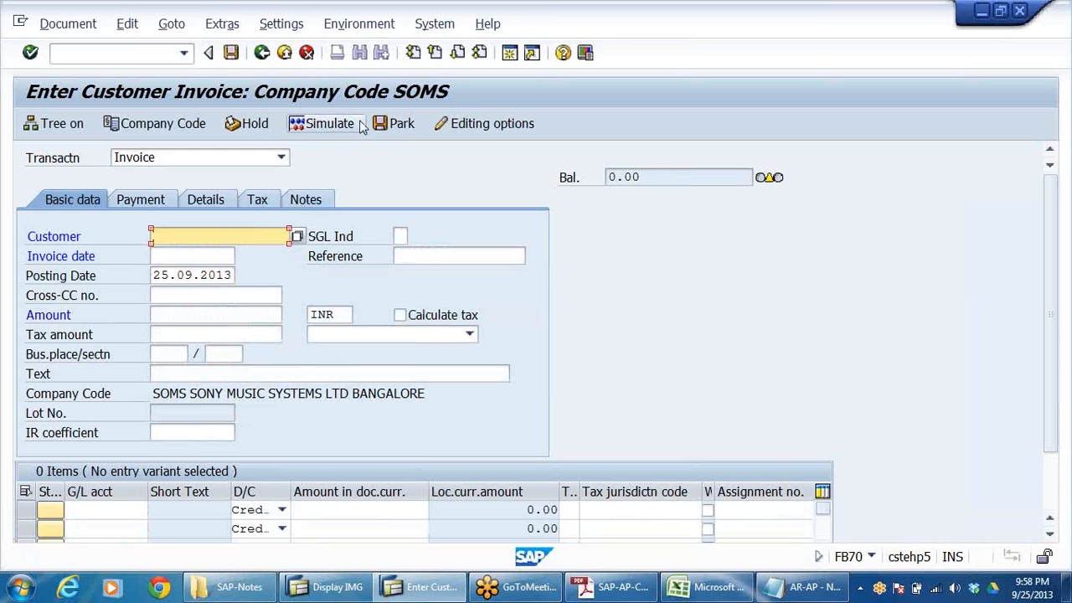
- Change the company code of the customer invoice to DRLB
click(167, 123)
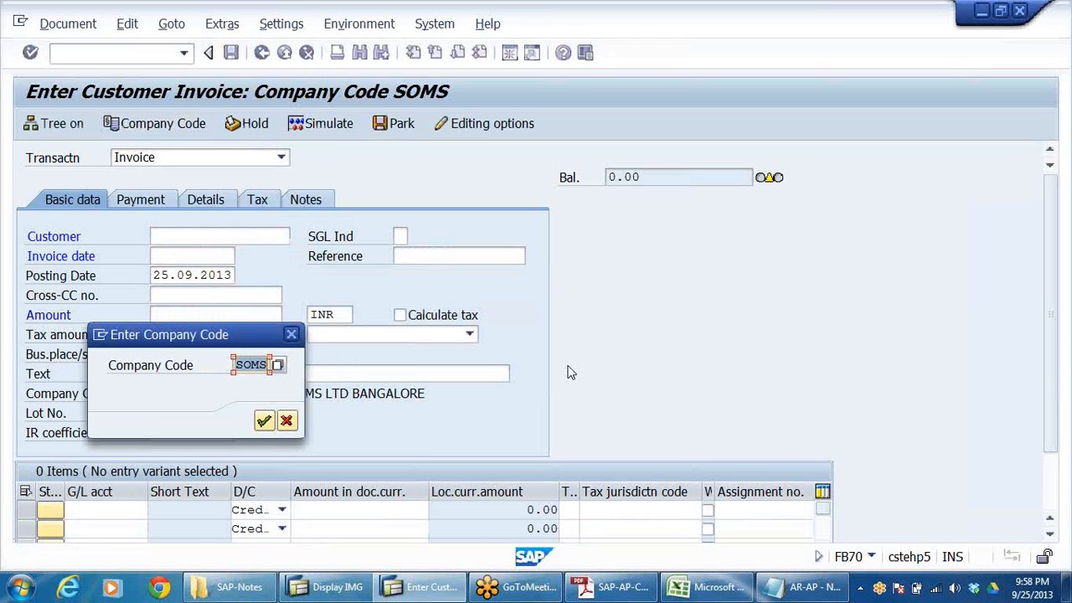
text(D)
click(250, 382)
click(264, 421)
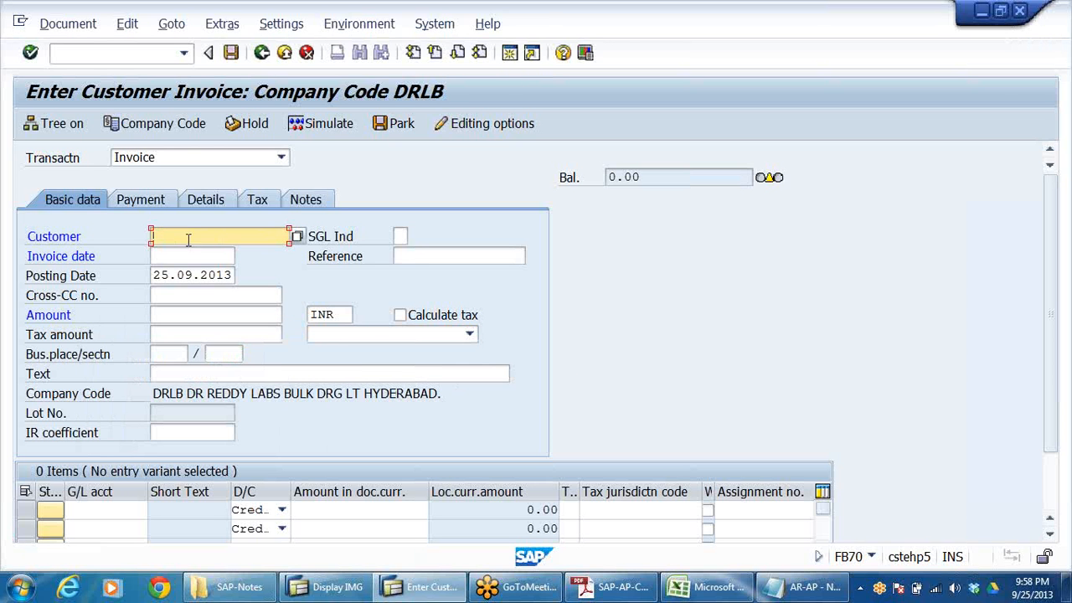
- Look up and select Sun Pharma Dealers in Hyderabad as the customer, and set the invoice amount to 130000 INR
click(297, 236)
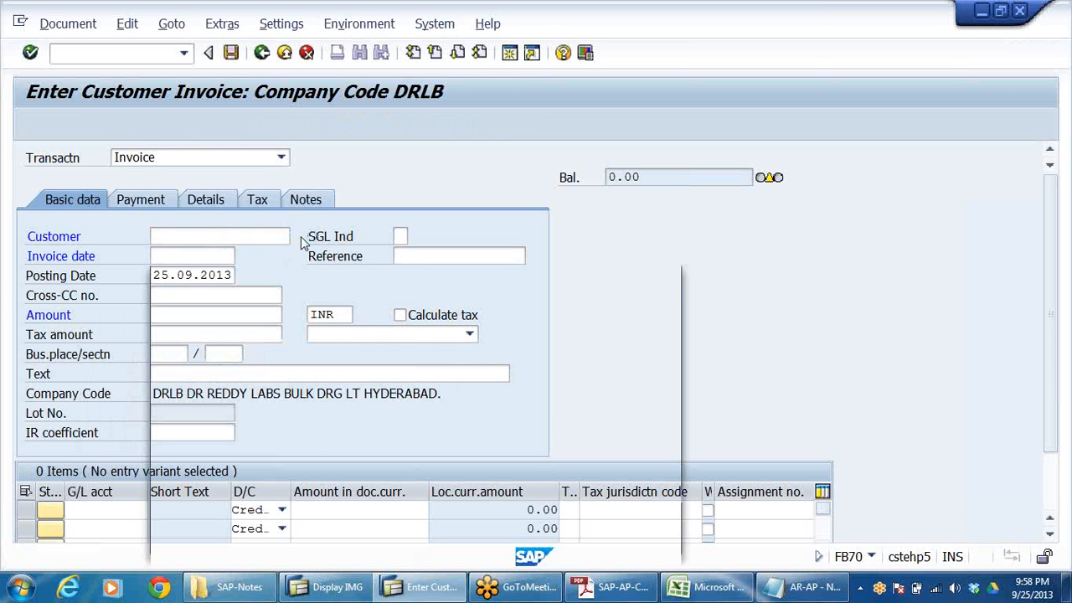
click(618, 538)
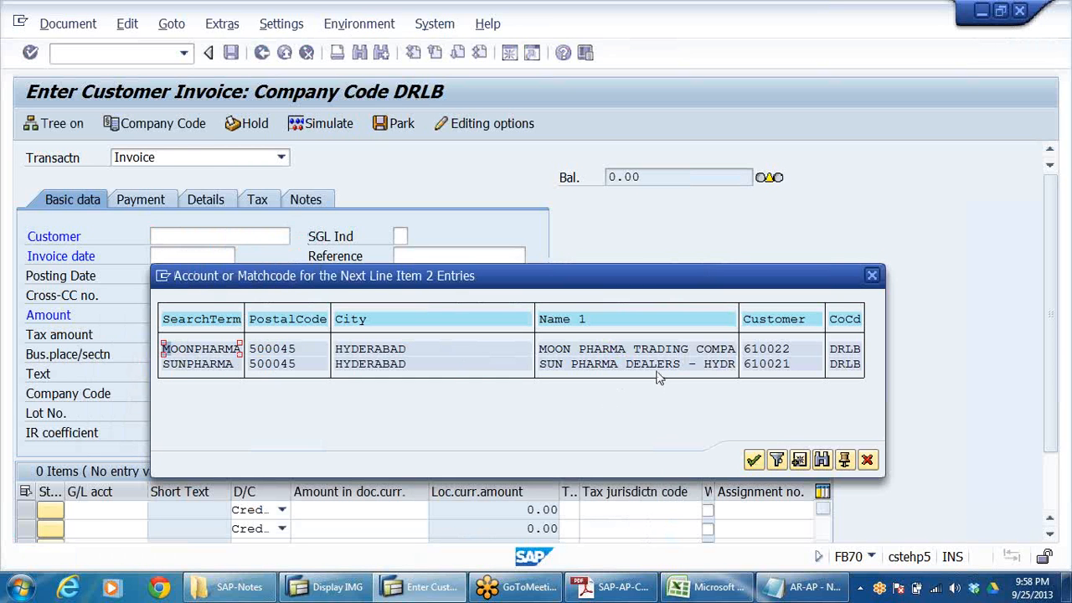
click(654, 367)
double_click(770, 369)
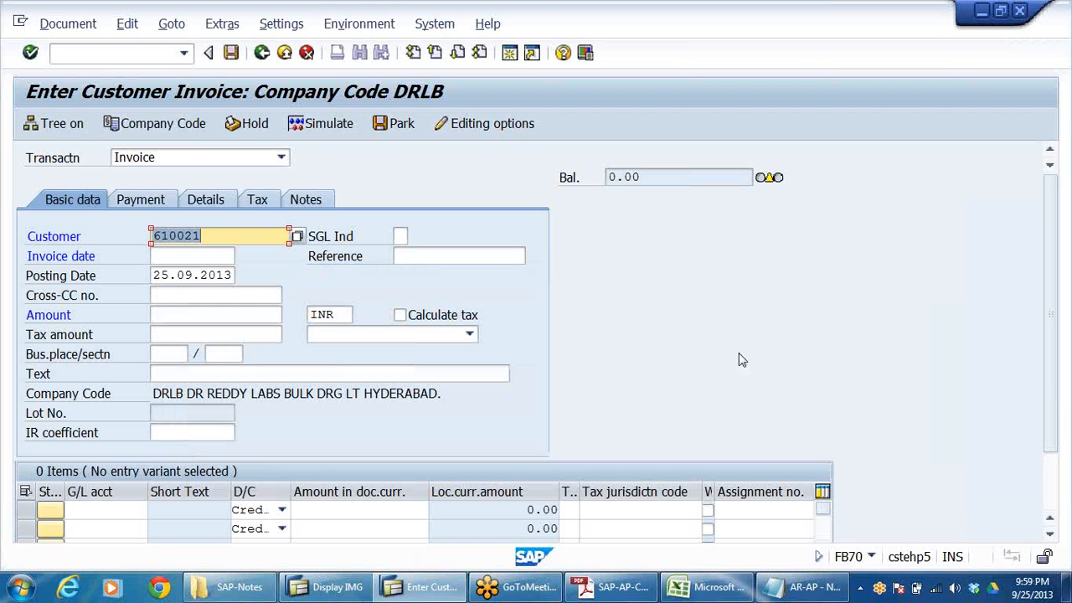
click(215, 236)
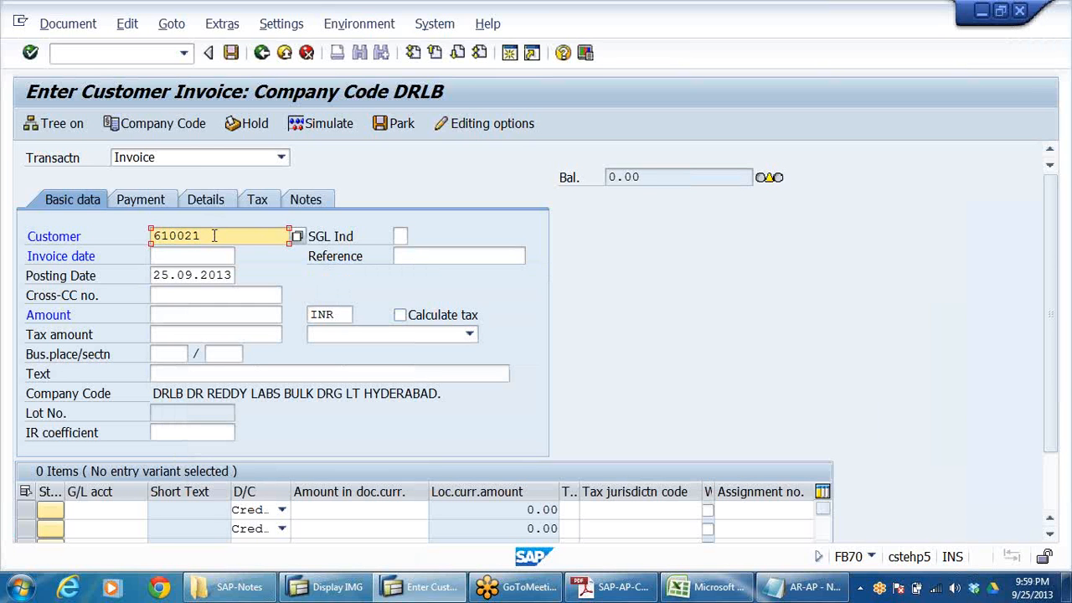
double_click(215, 236)
click(161, 315)
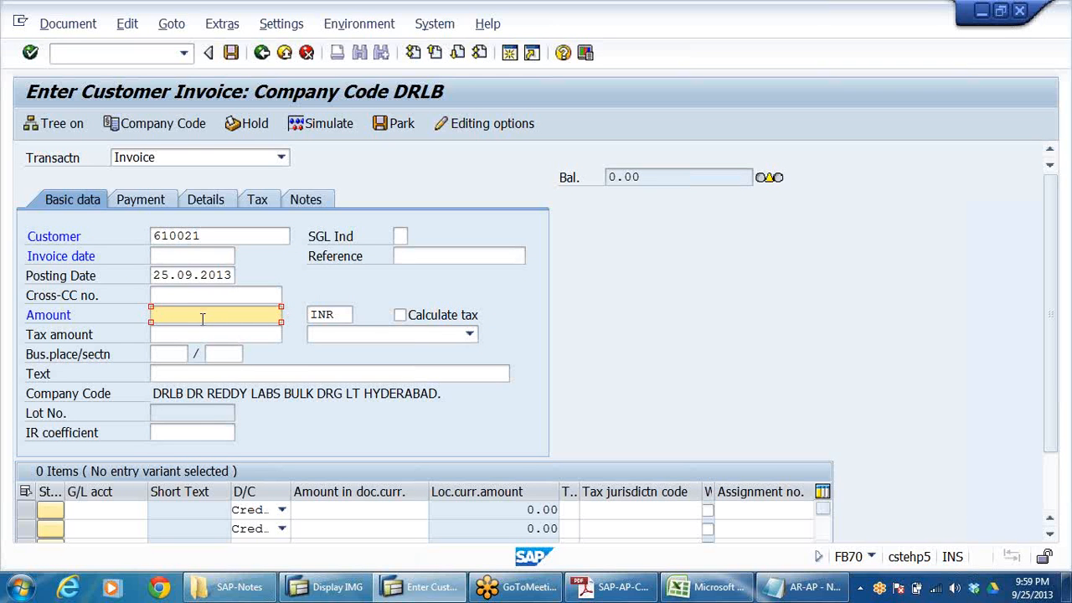
text(130000)
- Enter G/L accounts 300001 and 300002 in the first two line items of the invoice
click(107, 509)
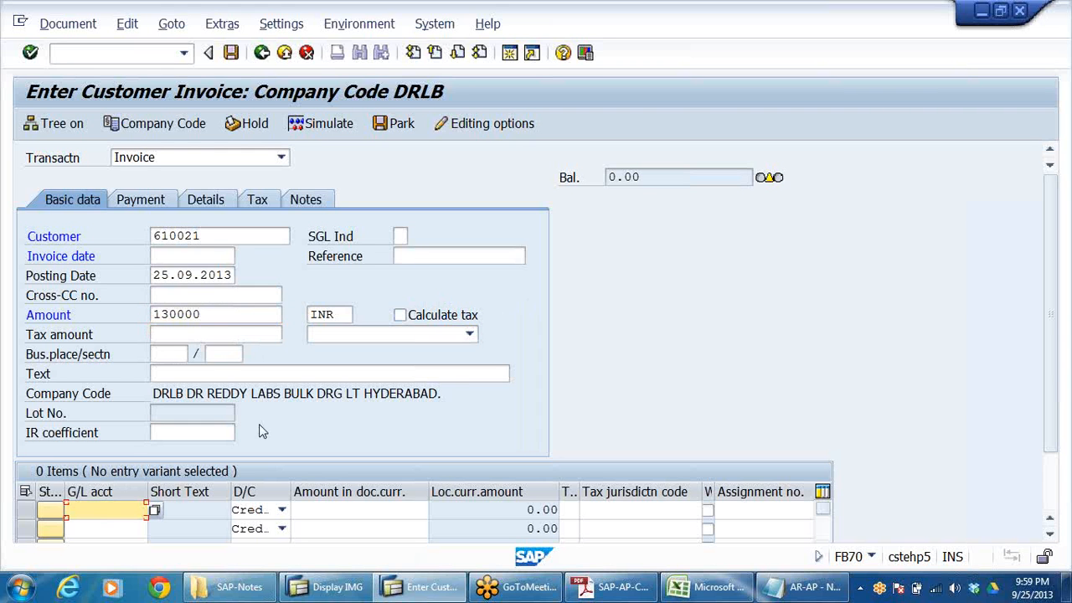
click(209, 237)
click(103, 508)
text(3)
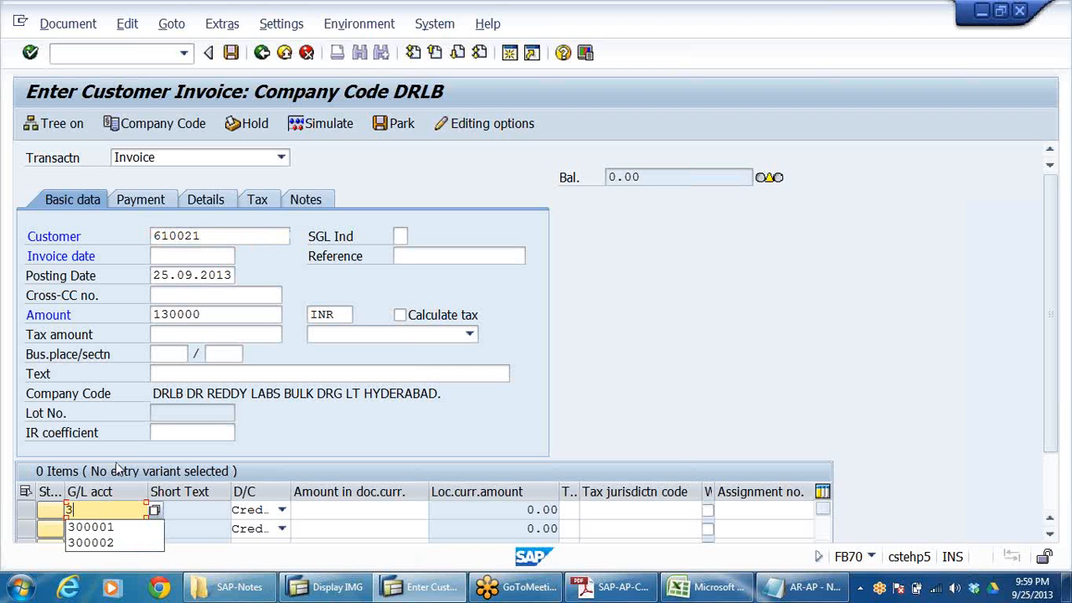
click(105, 526)
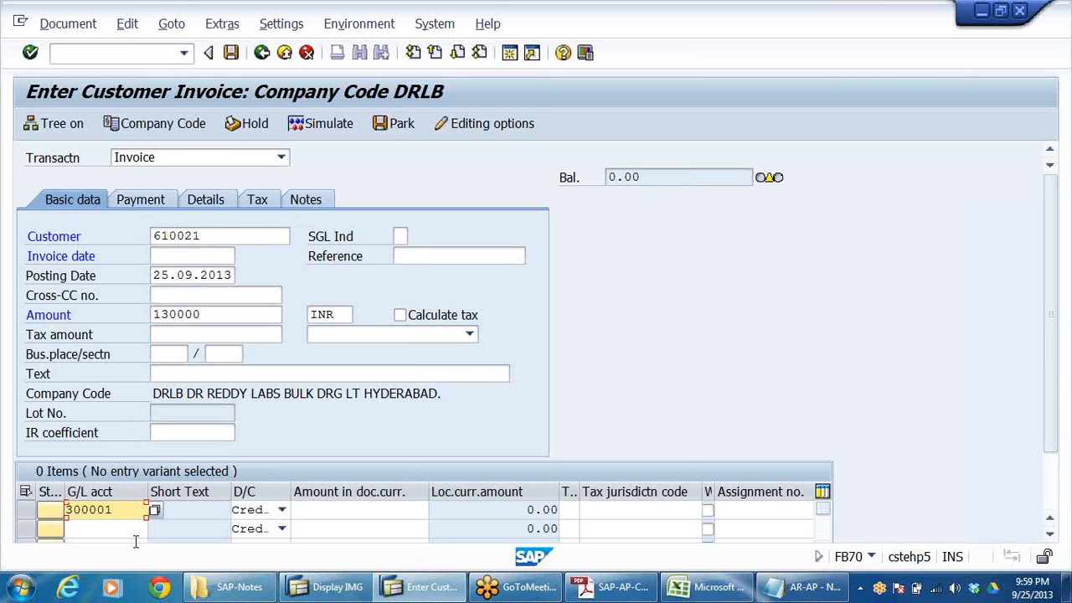
click(122, 529)
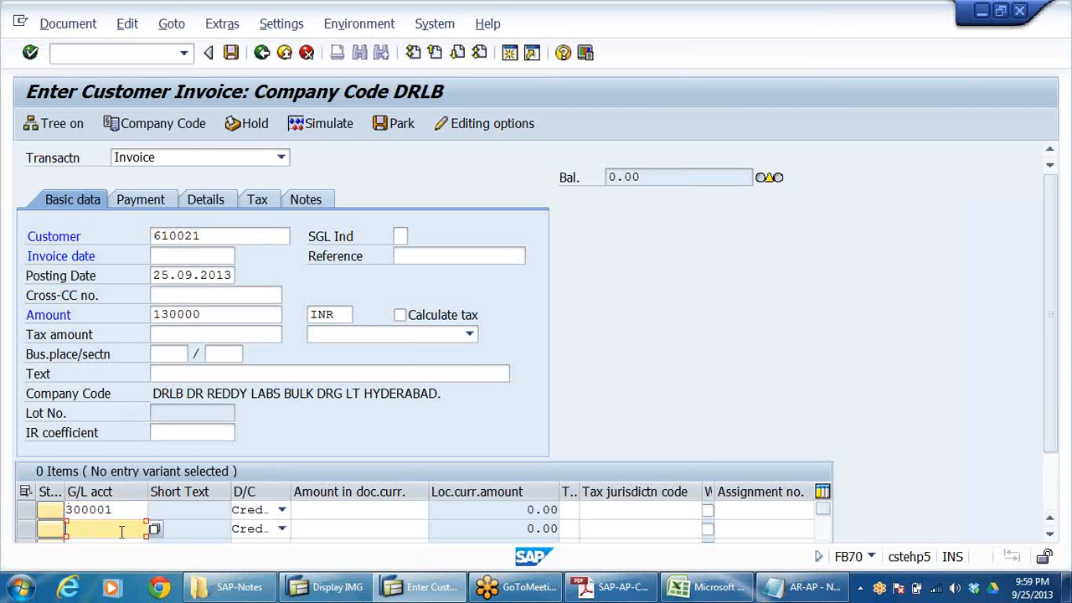
text(3)
click(115, 562)
- Set the credit amounts to 100000 for G/L account 300001 and 30000 for 300002, and confirm the entries
click(374, 509)
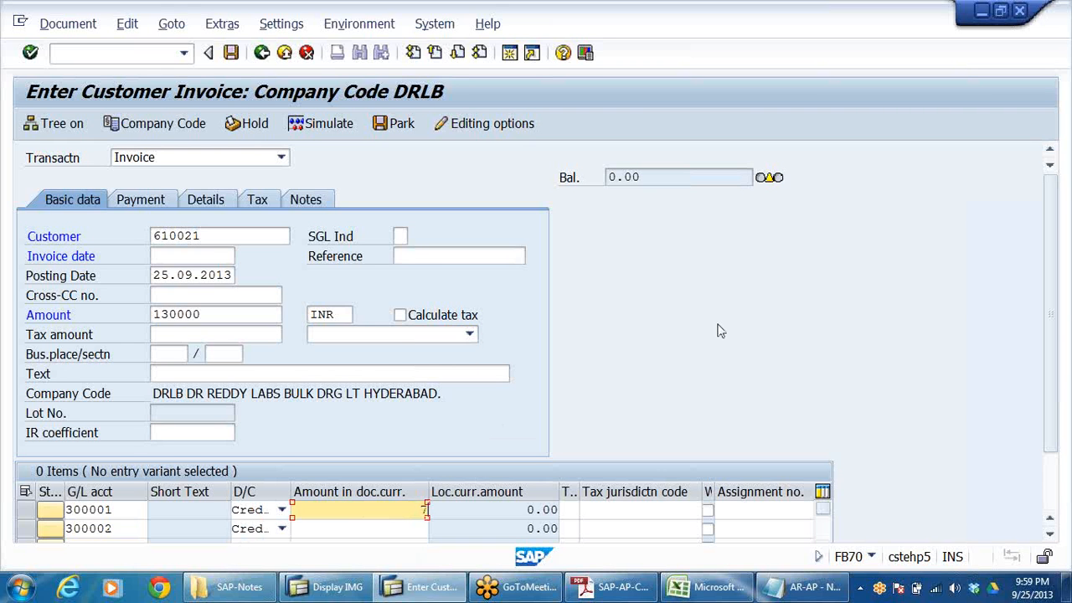
key(BackSpace)
text(100000)
click(375, 530)
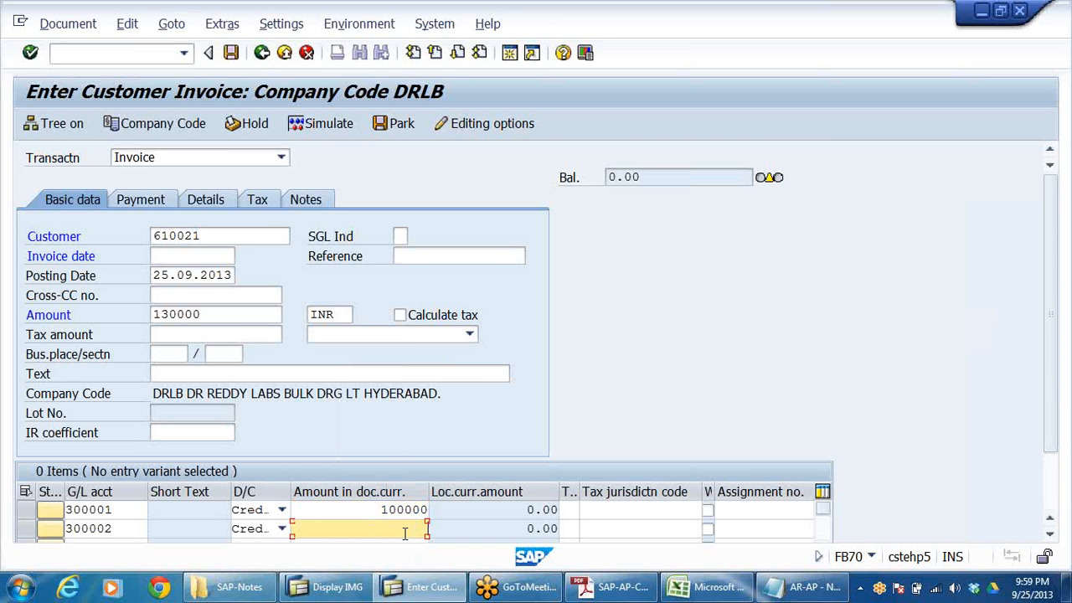
text(30000)
key(Return)
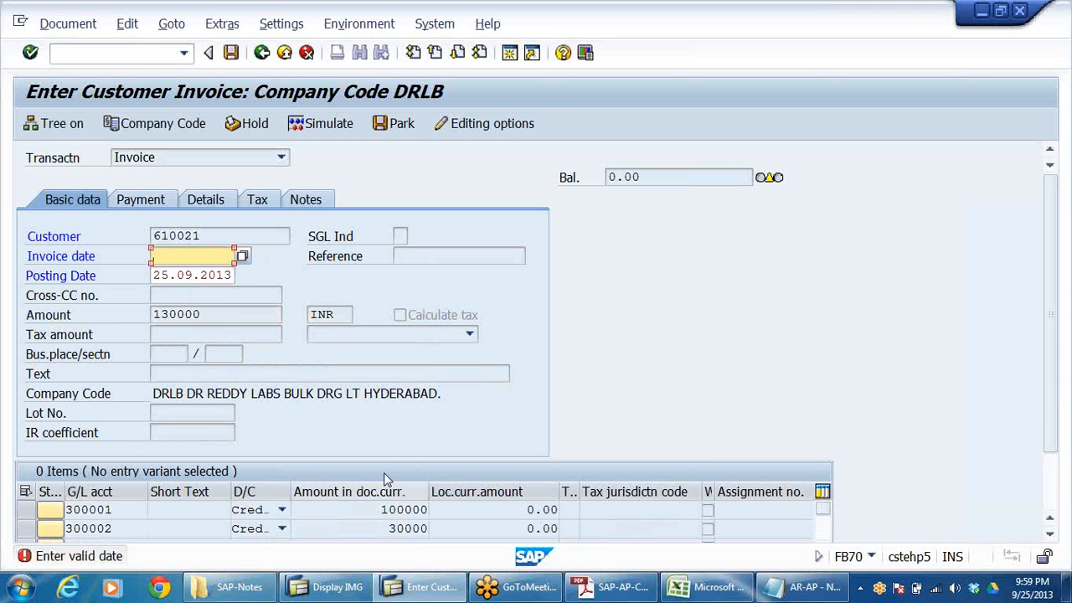
- Copy the posting date 25.09.2013 into the invoice date
click(156, 273)
drag(157, 274, 350, 287)
key(ctrl+c)
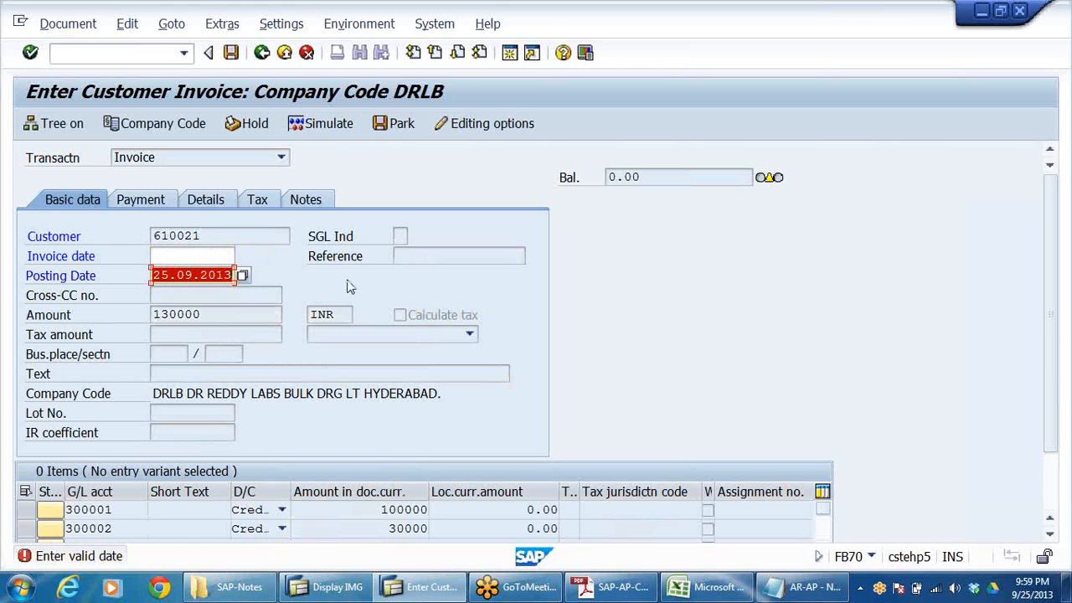
click(187, 254)
key(ctrl+v)
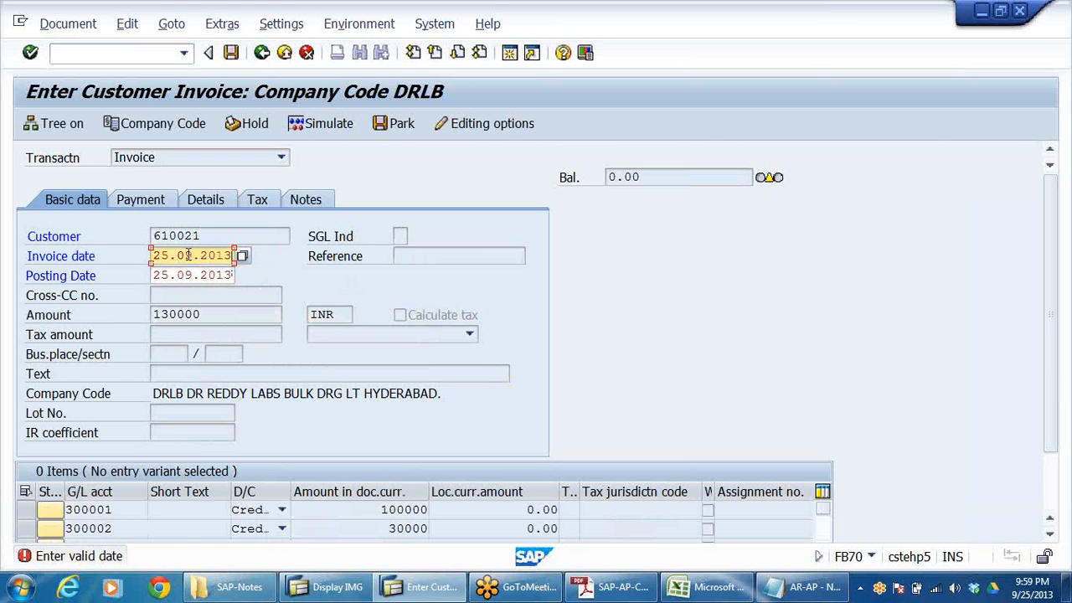
- Confirm the customer invoice entries, and open the user tolerance group assignment (OB57) in a new session
key(Return)
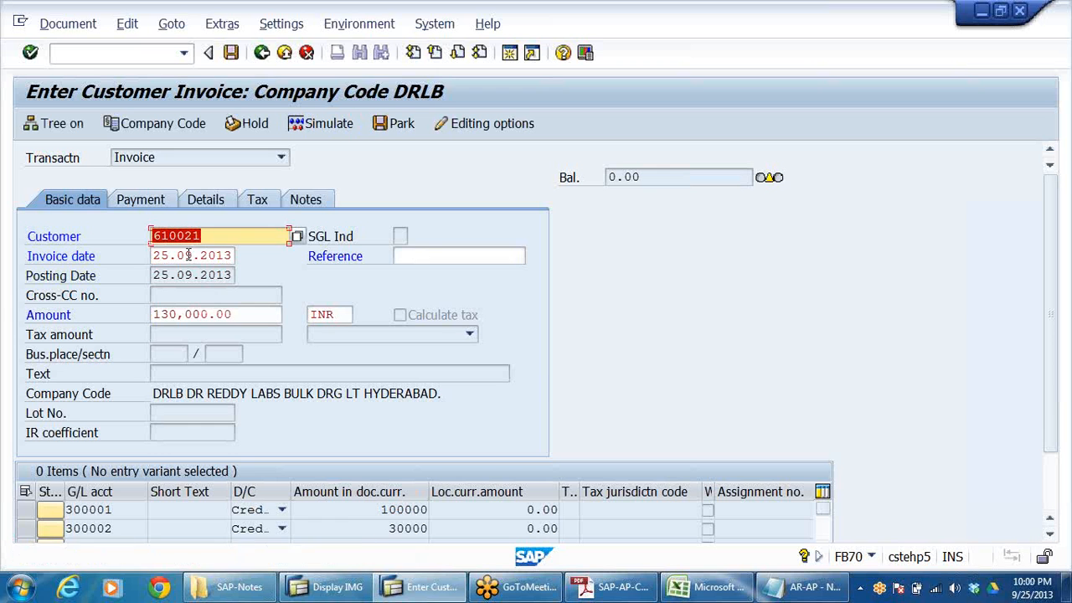
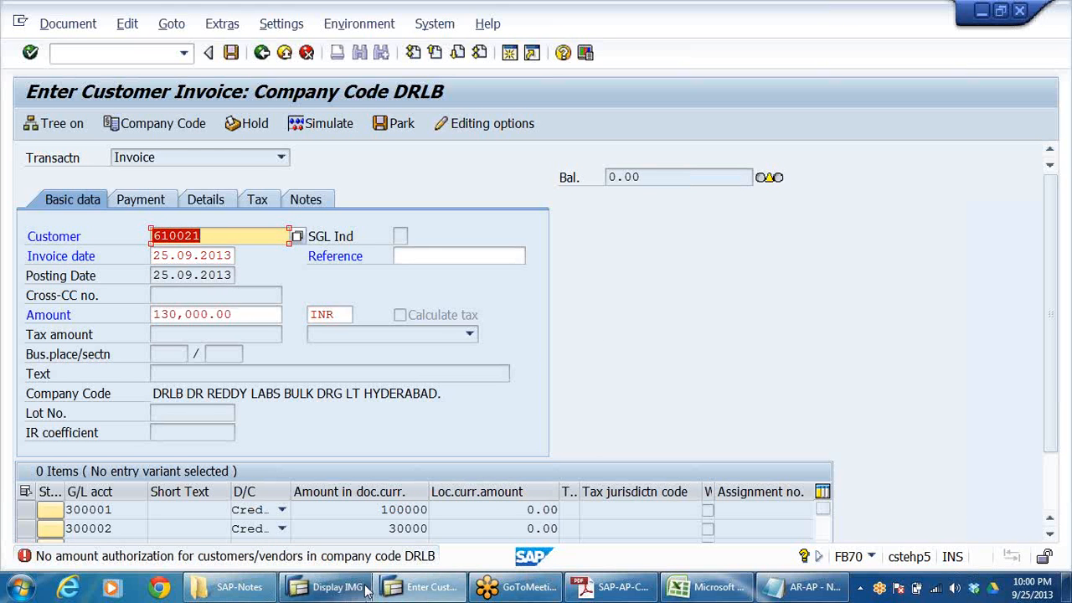
click(509, 53)
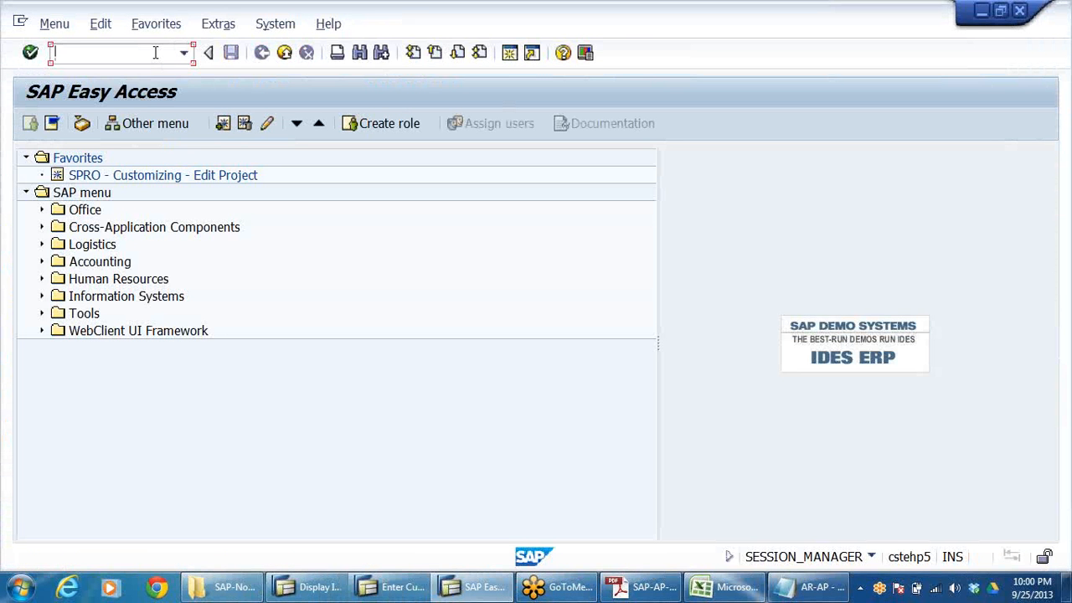
text(OB57)
key(Return)
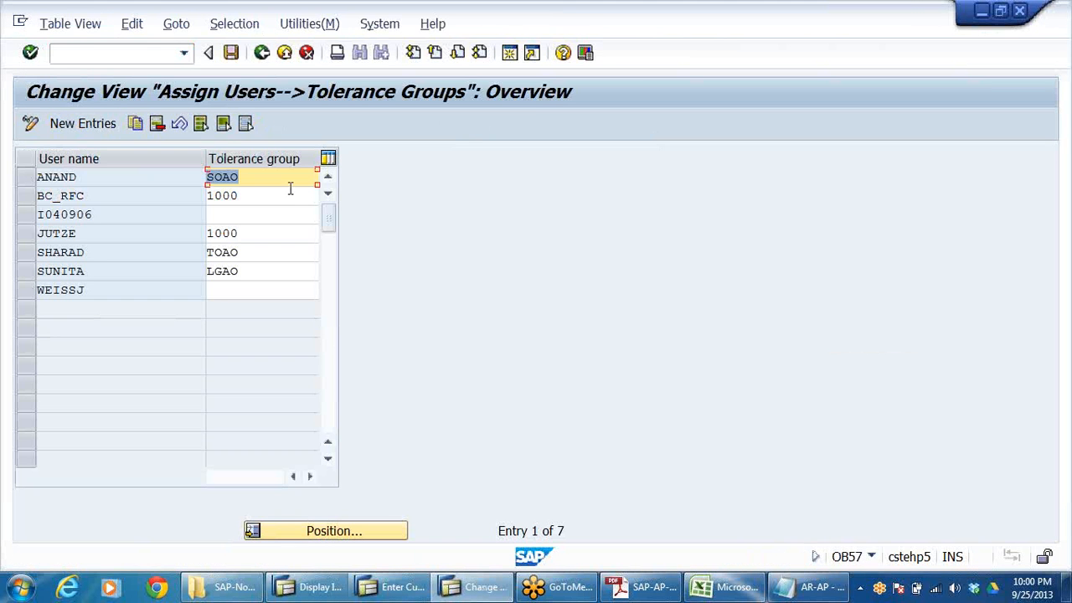
- Assign tolerance group DRAO to the first listed user and save the change under customizing request CSTK900098
click(288, 183)
double_click(276, 177)
text(D)
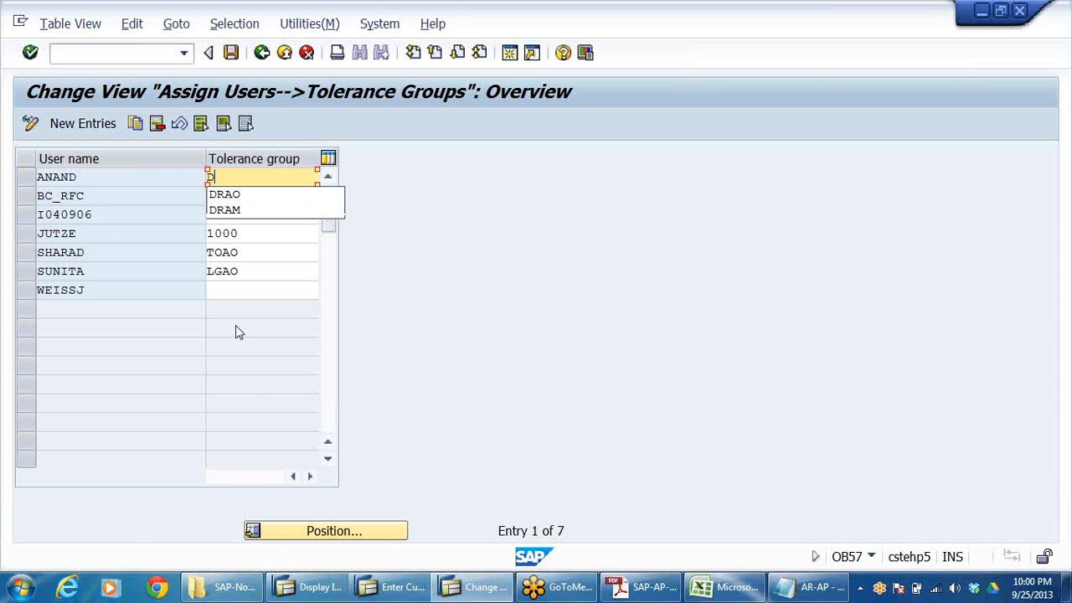
click(259, 197)
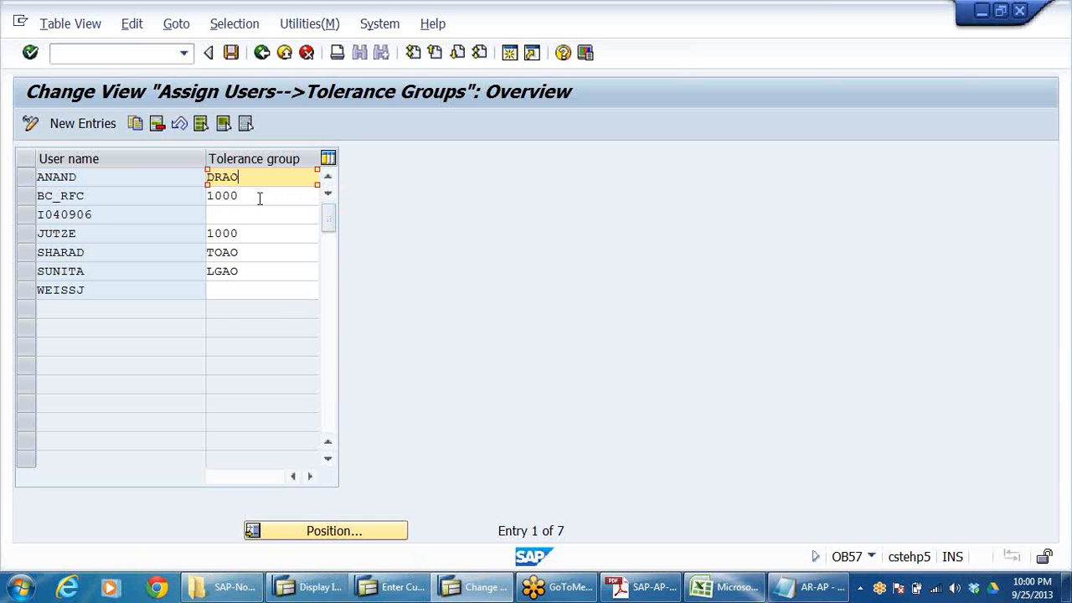
click(232, 52)
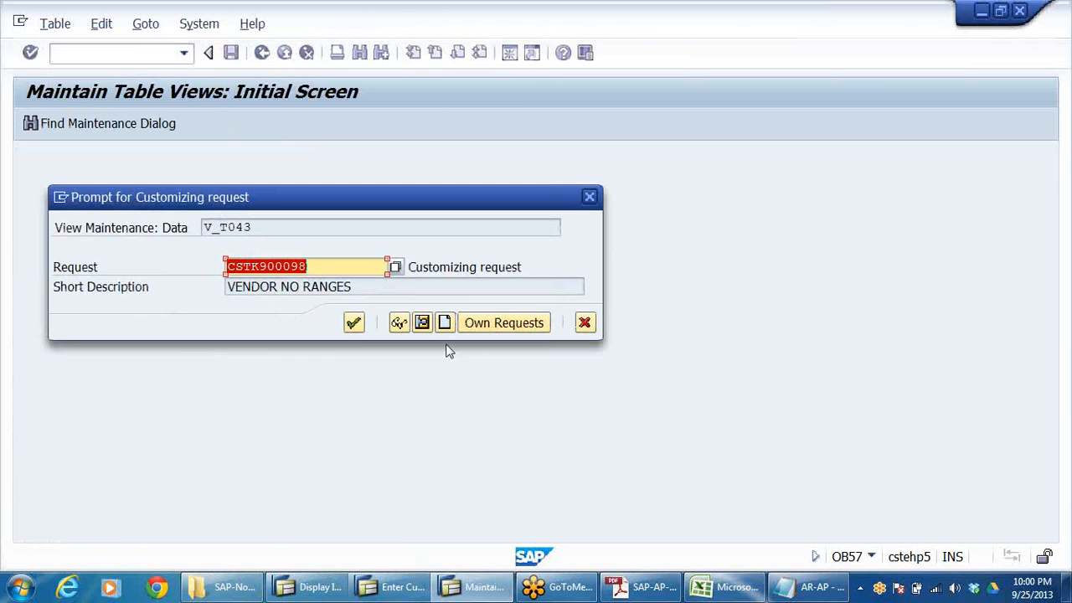
click(355, 325)
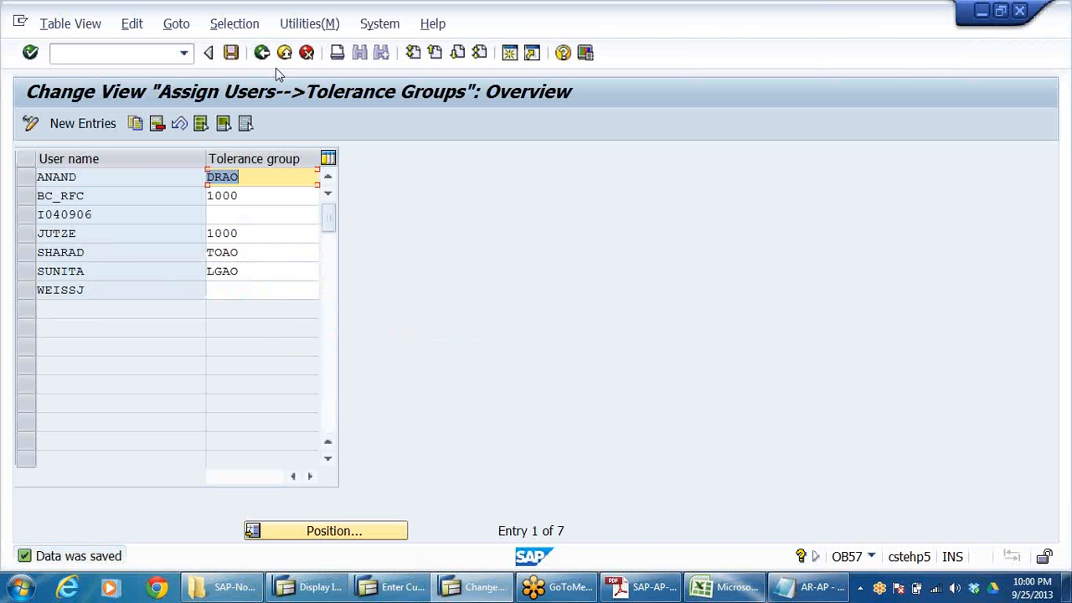
- Retry confirming the customer invoice, and restart FB70 with an empty invoice by discarding the entered data
key(alt+Tab)
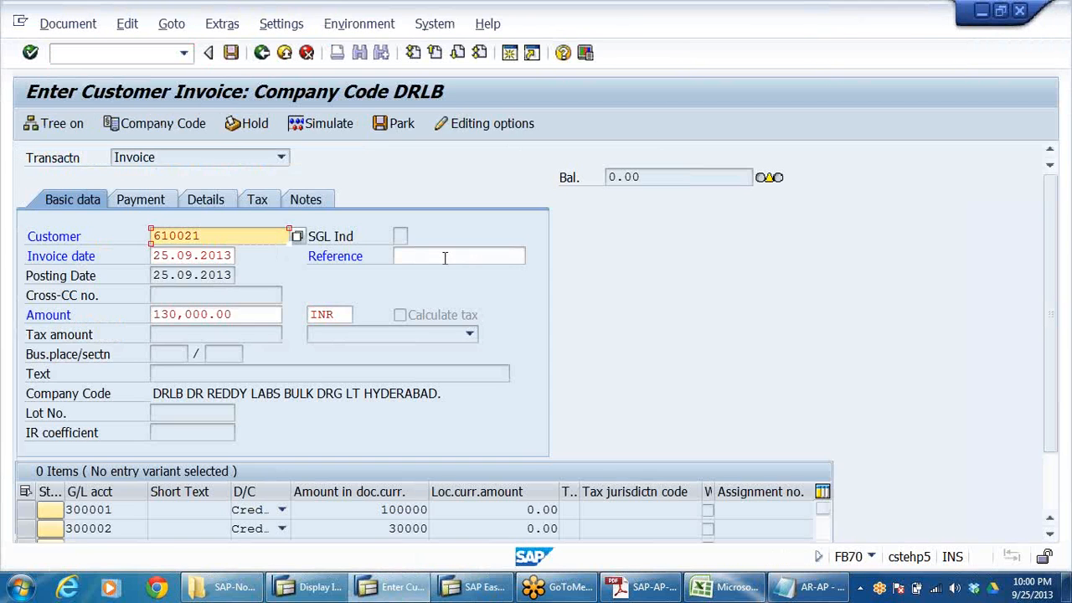
key(Return)
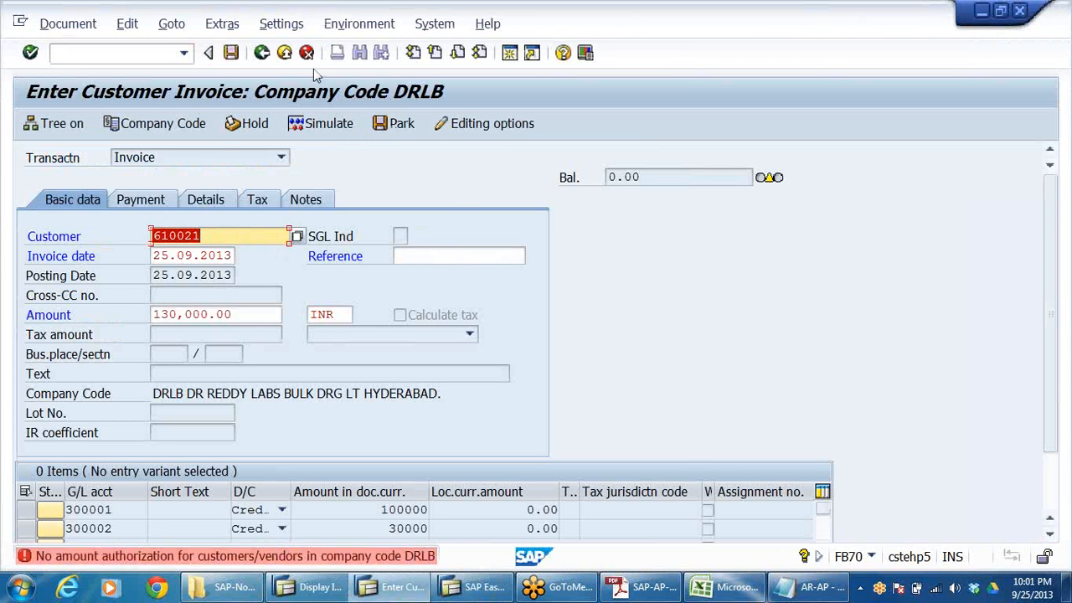
click(285, 53)
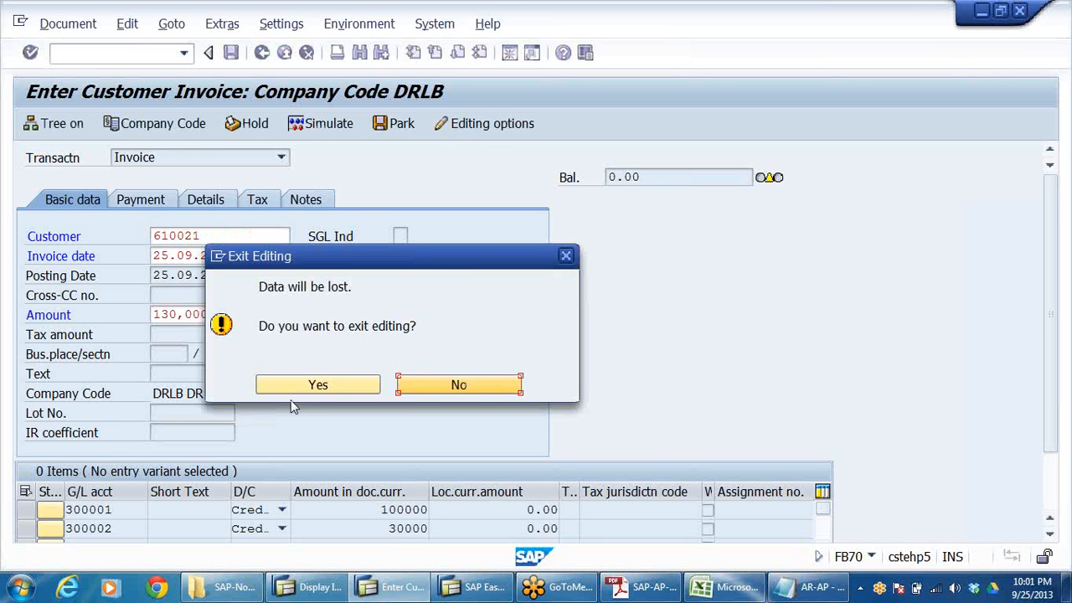
click(315, 387)
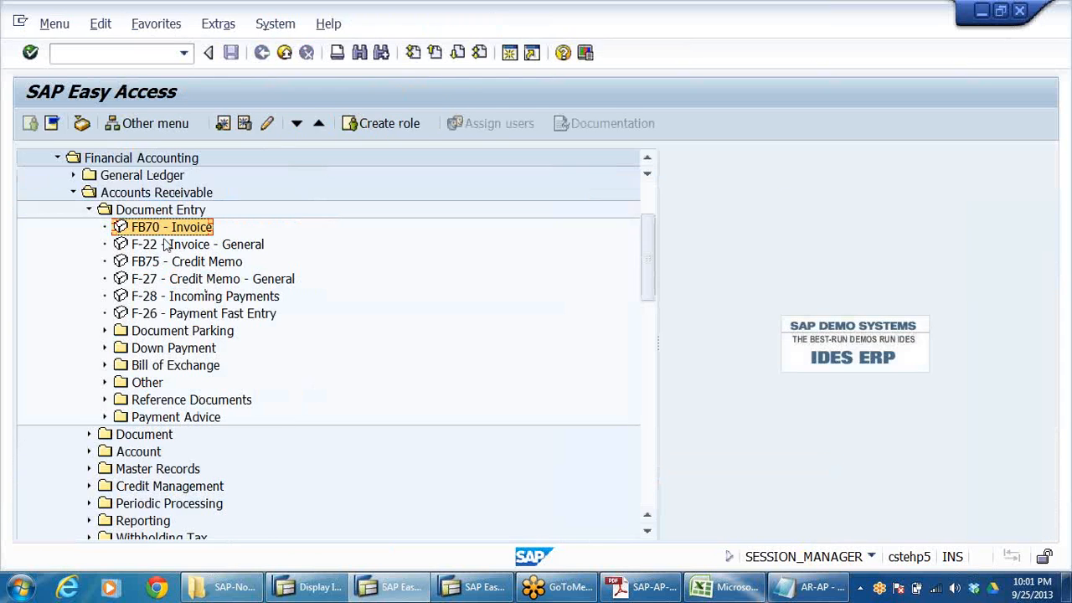
double_click(158, 231)
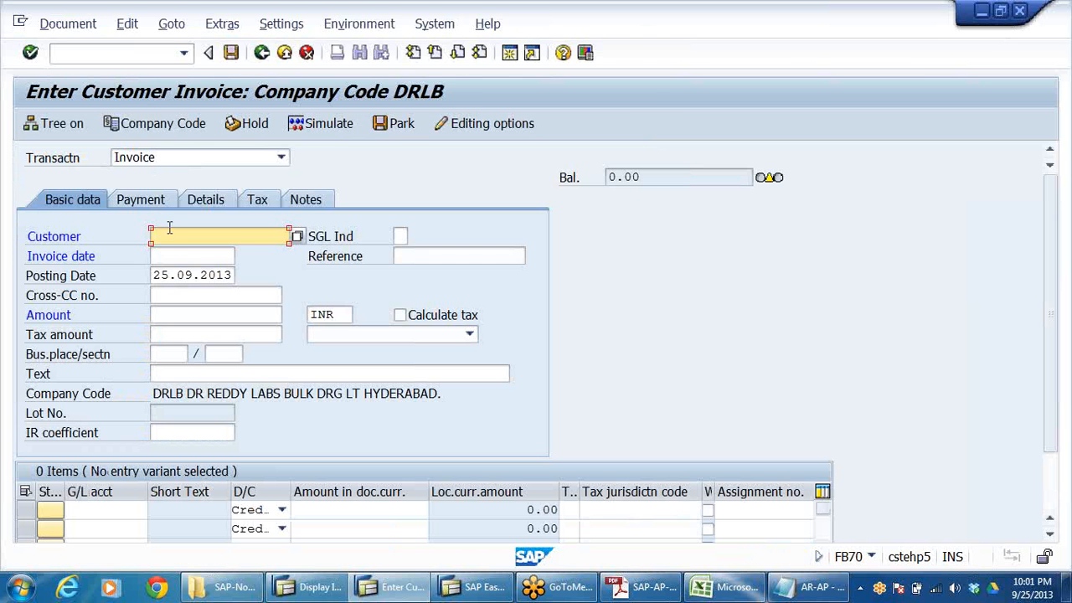
- Enter the same customer as before in the invoice, with invoice date 25.09.2013 and amount 130000 INR
click(175, 235)
click(178, 252)
click(177, 259)
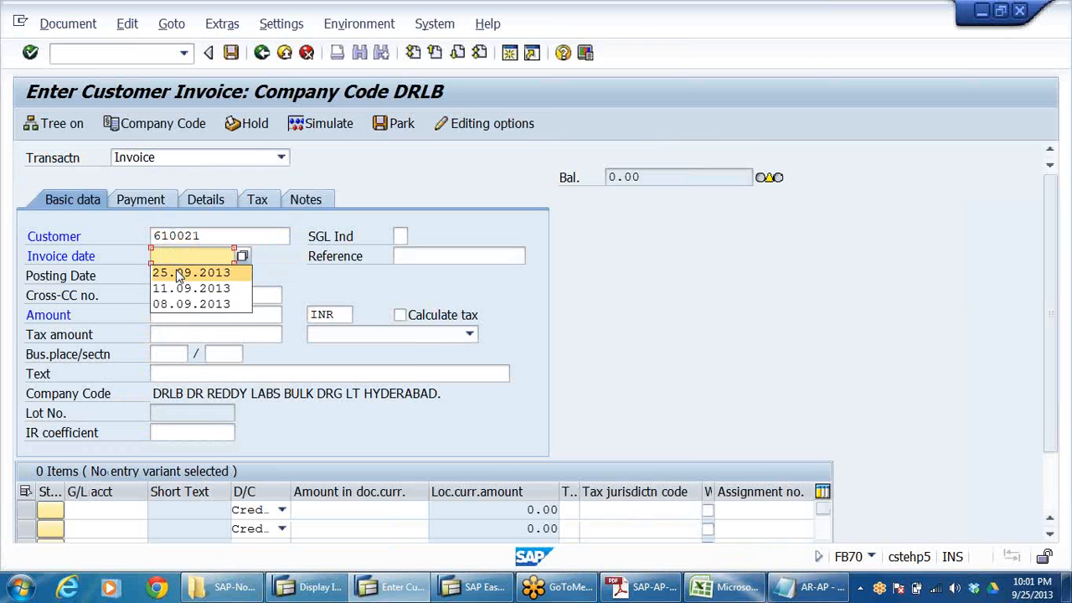
click(179, 271)
click(182, 316)
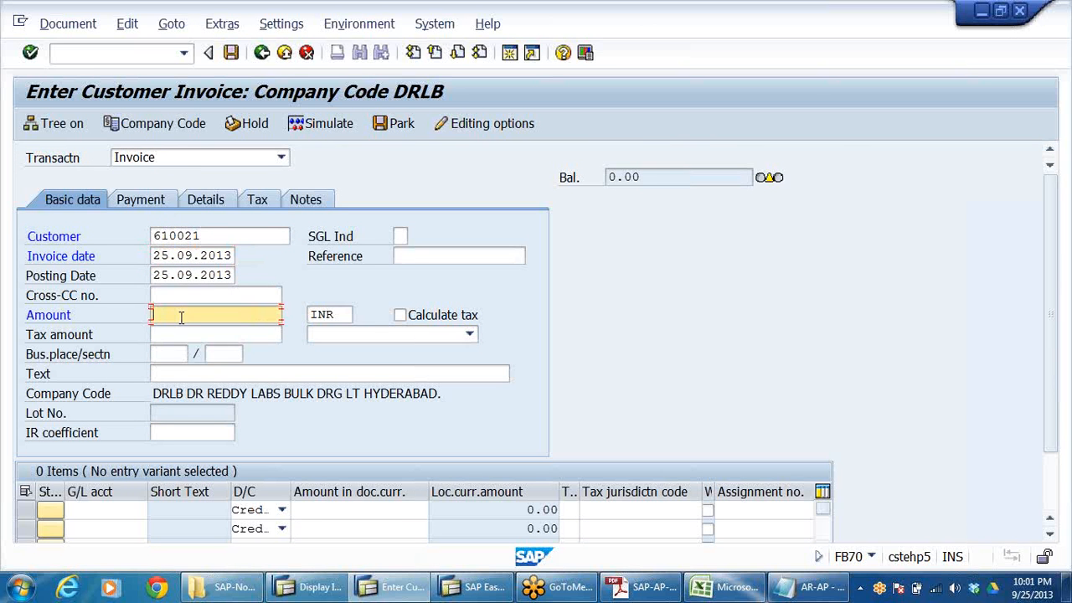
click(182, 317)
click(181, 331)
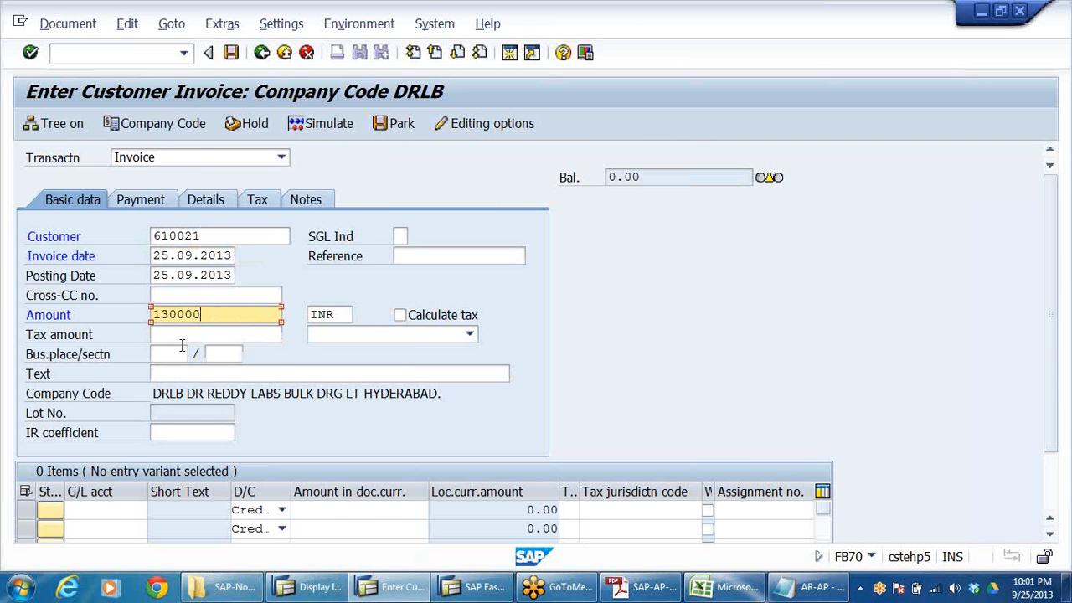
- Fill the first two line items of the new invoice with G/L accounts 300001 and 300002
click(113, 510)
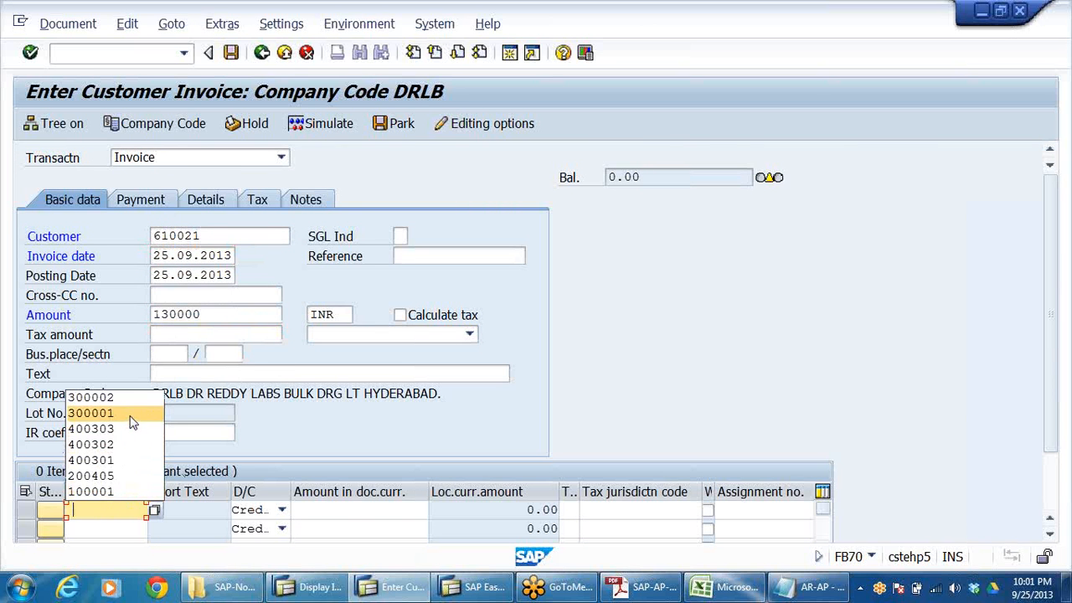
click(118, 413)
click(121, 528)
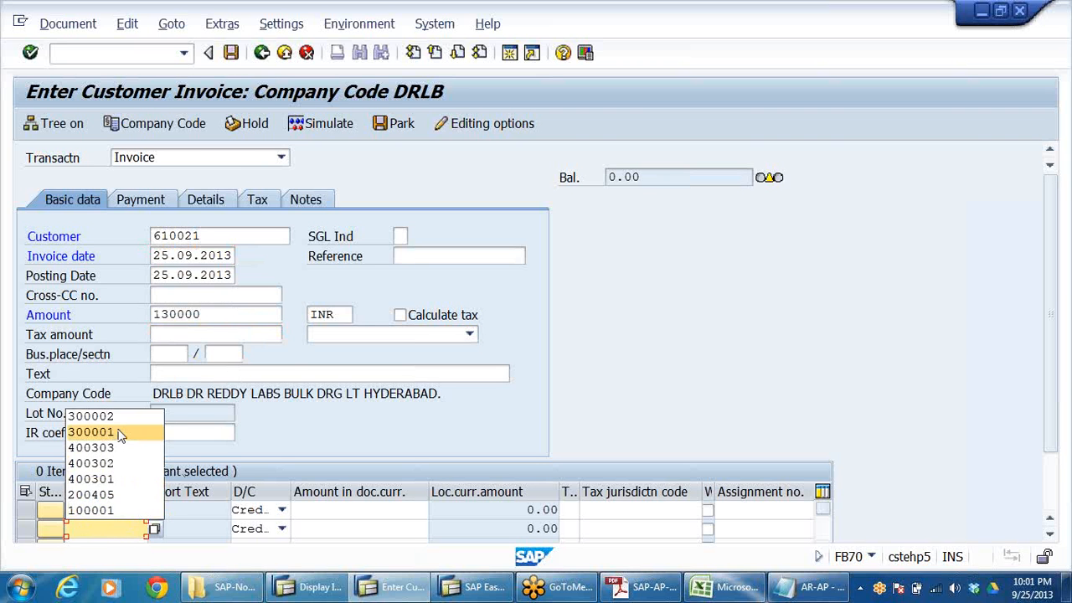
click(91, 417)
- Enter credit amounts of 100000 for G/L account 300001 and 30000 for 300002, and confirm the invoice
click(358, 510)
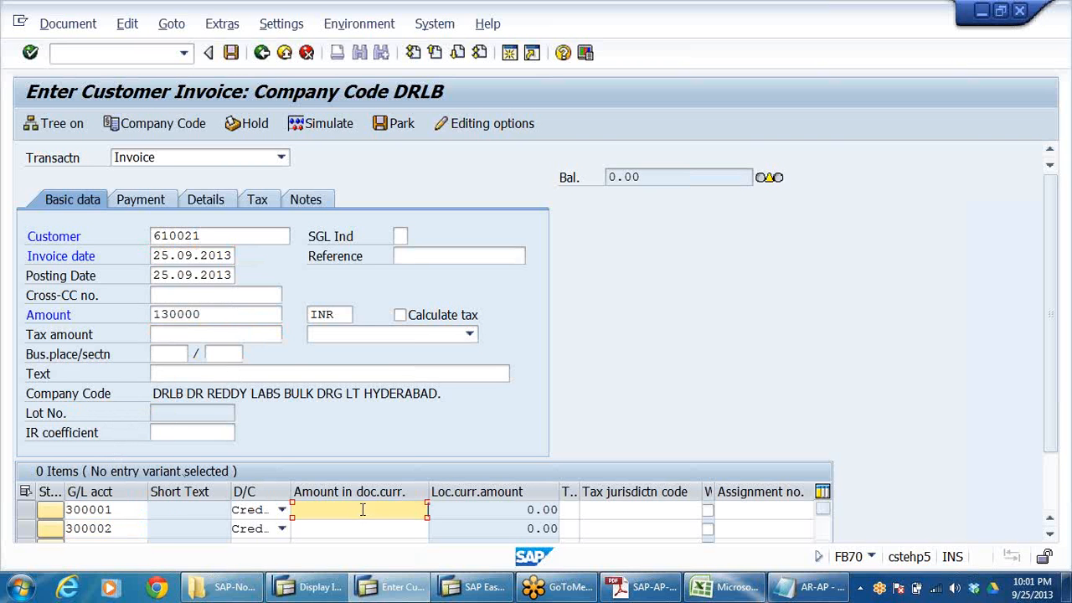
click(427, 369)
click(418, 528)
click(416, 403)
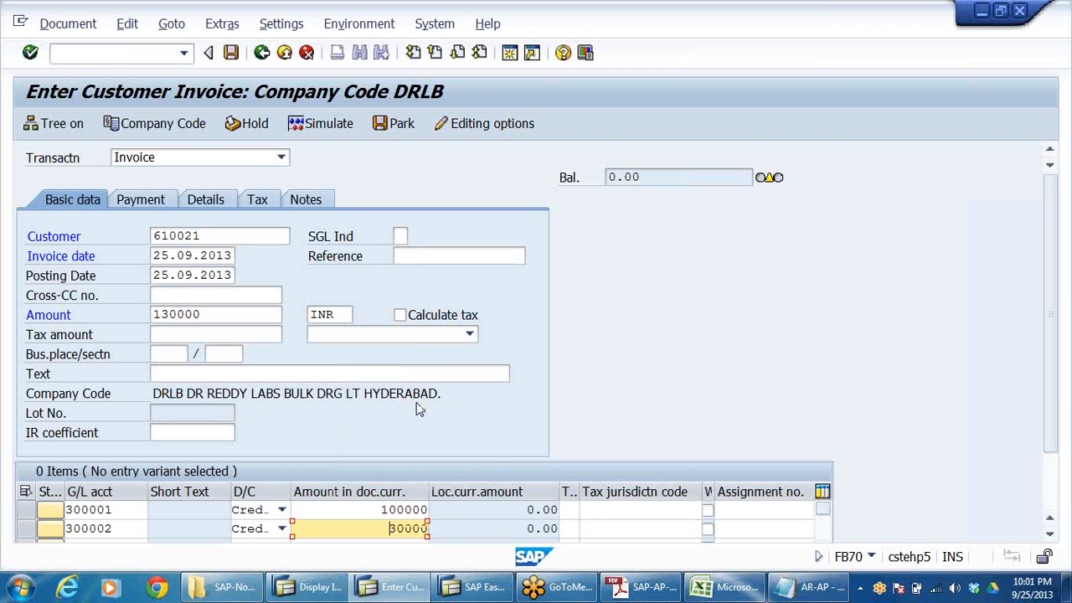
key(Return)
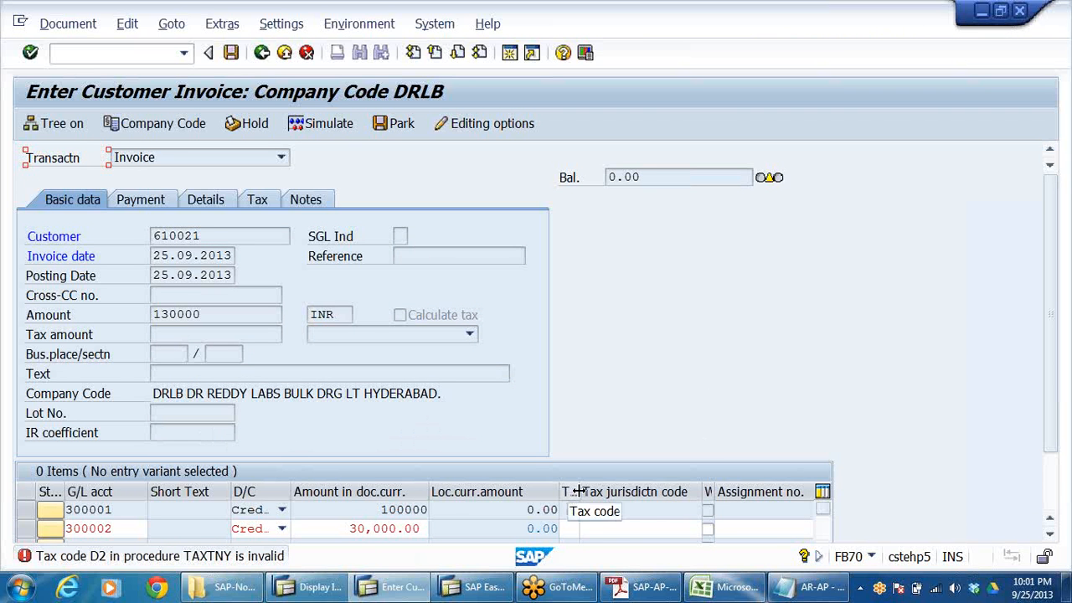
- Widen the tax code column and look up the available tax codes for the 300002 line item
drag(580, 492, 643, 492)
click(594, 527)
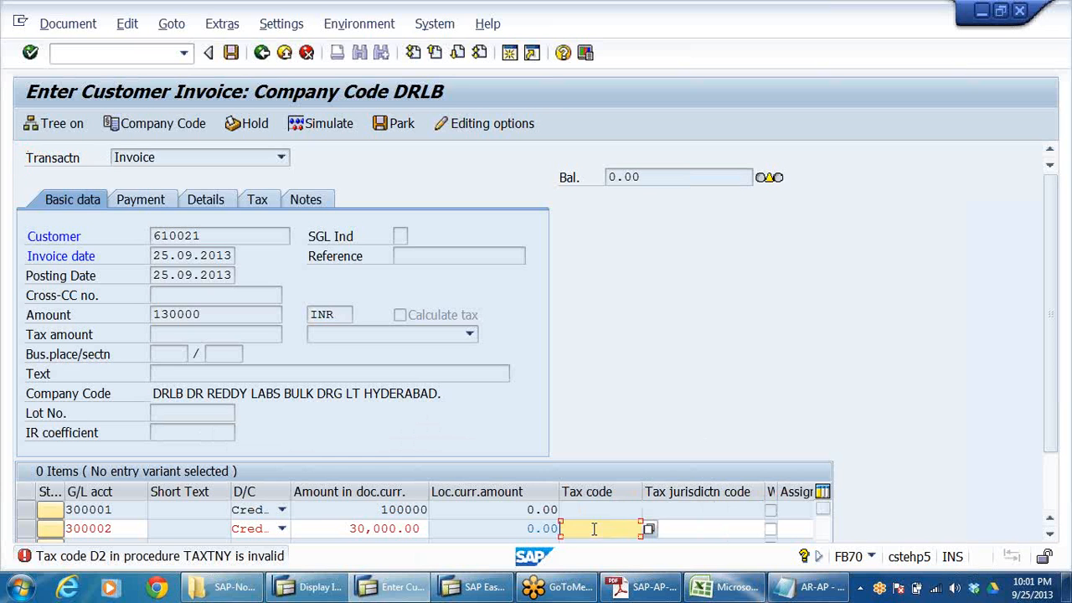
click(650, 528)
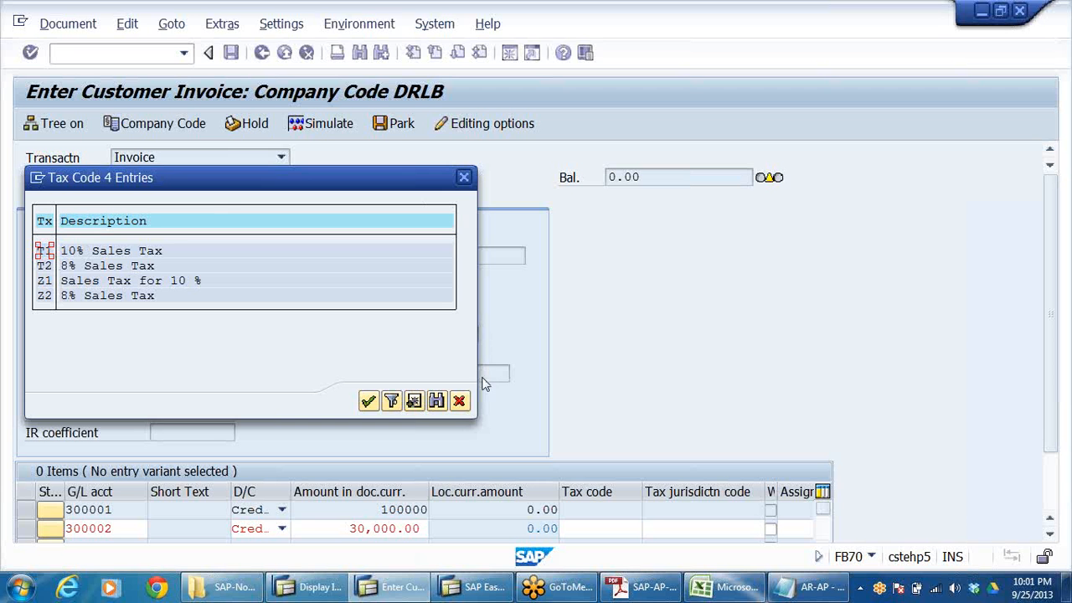
click(462, 402)
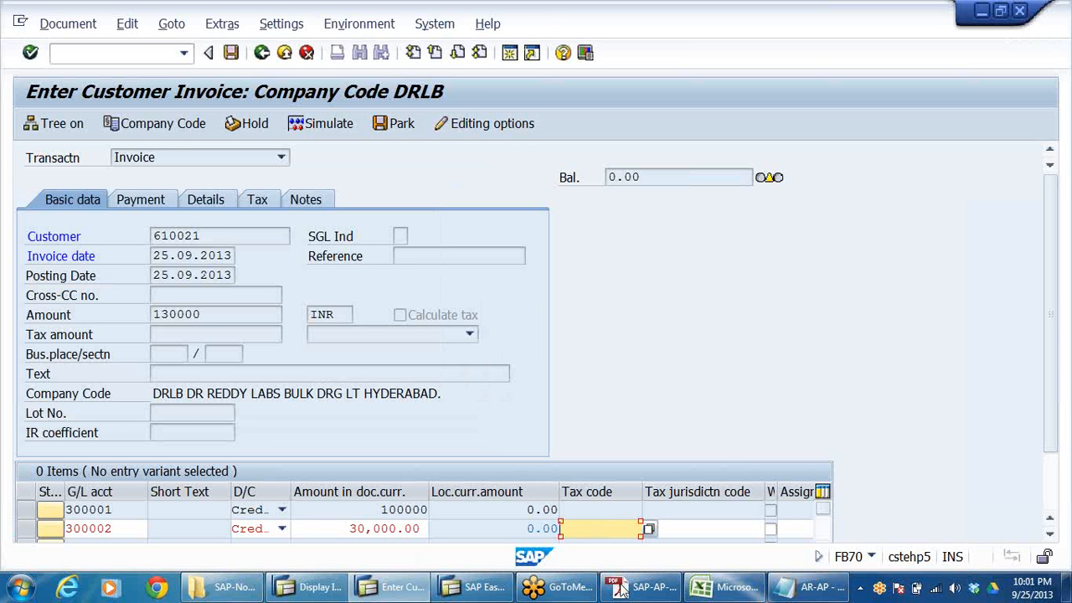
- Expand the Basic Settings of Tax on Sales/Purchases in the Display IMG session and view the Check Calculation Procedure activities
click(312, 587)
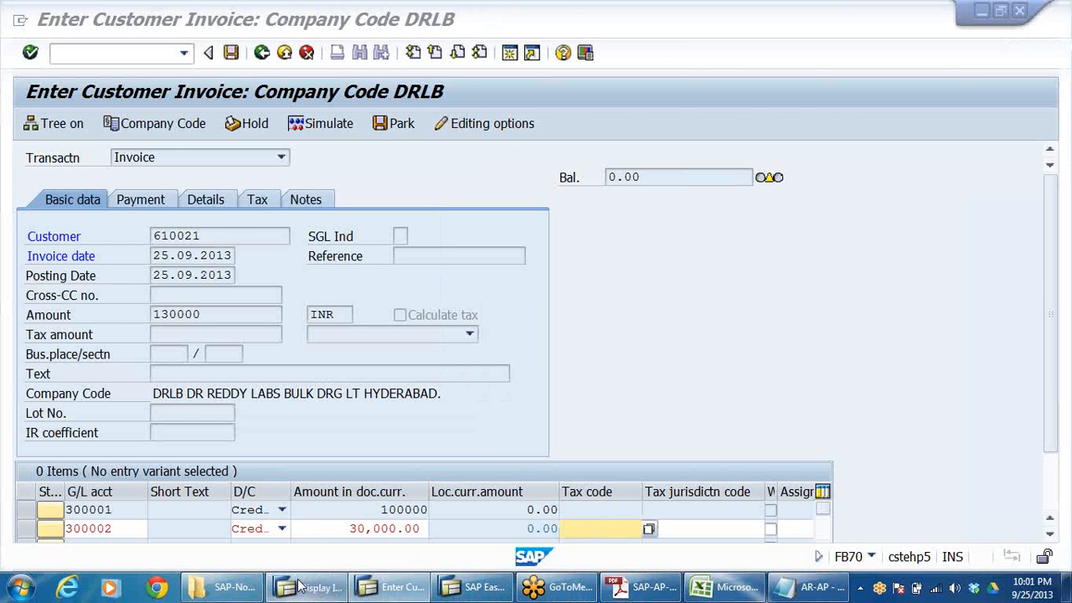
scroll(139, 284, up, 6)
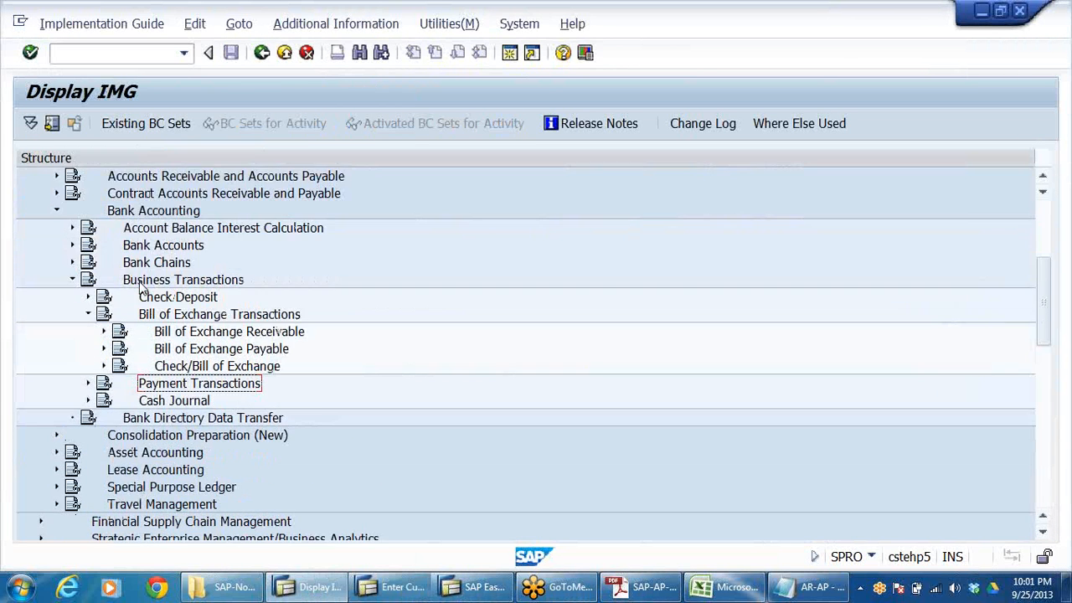
click(191, 352)
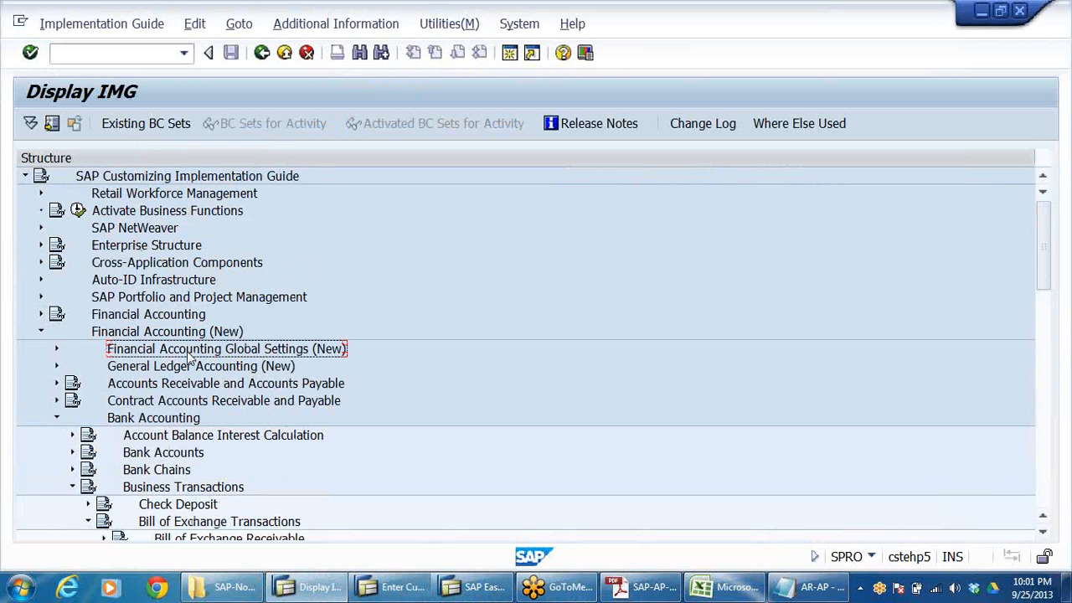
click(57, 351)
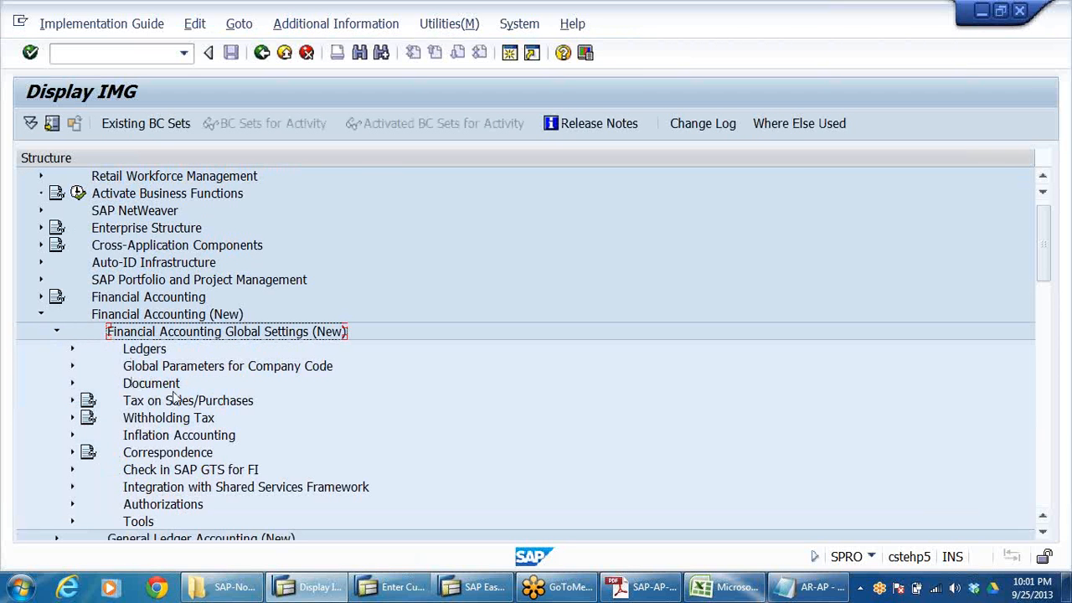
click(186, 405)
double_click(186, 404)
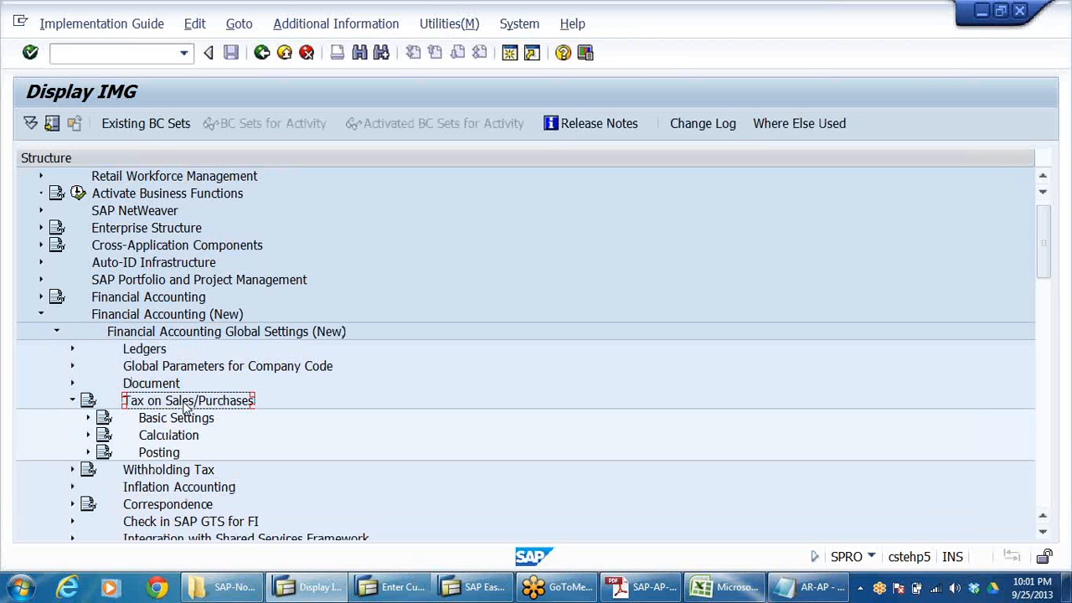
double_click(186, 407)
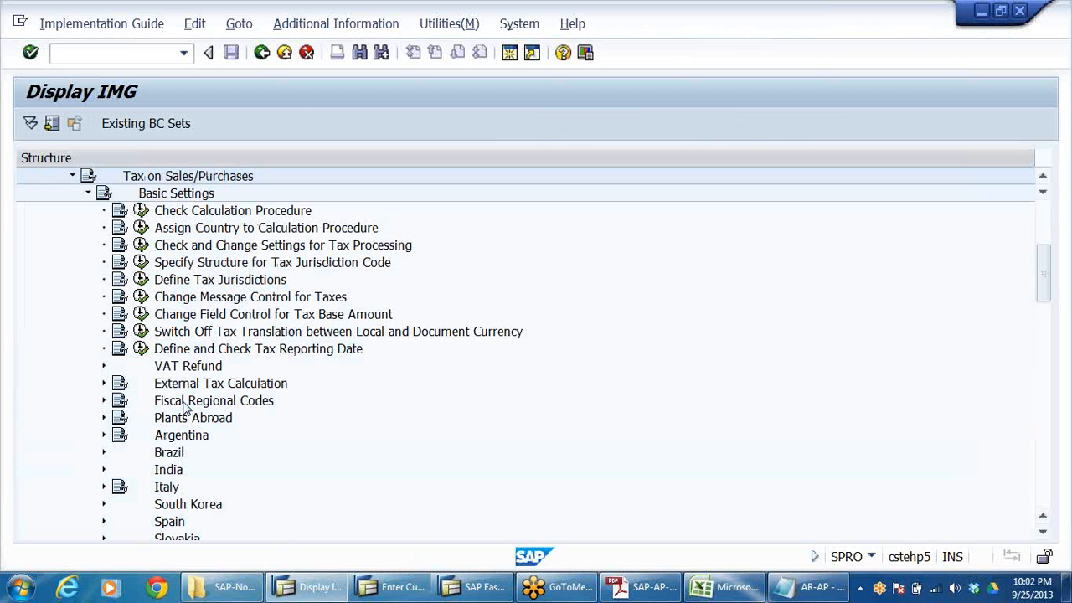
click(141, 211)
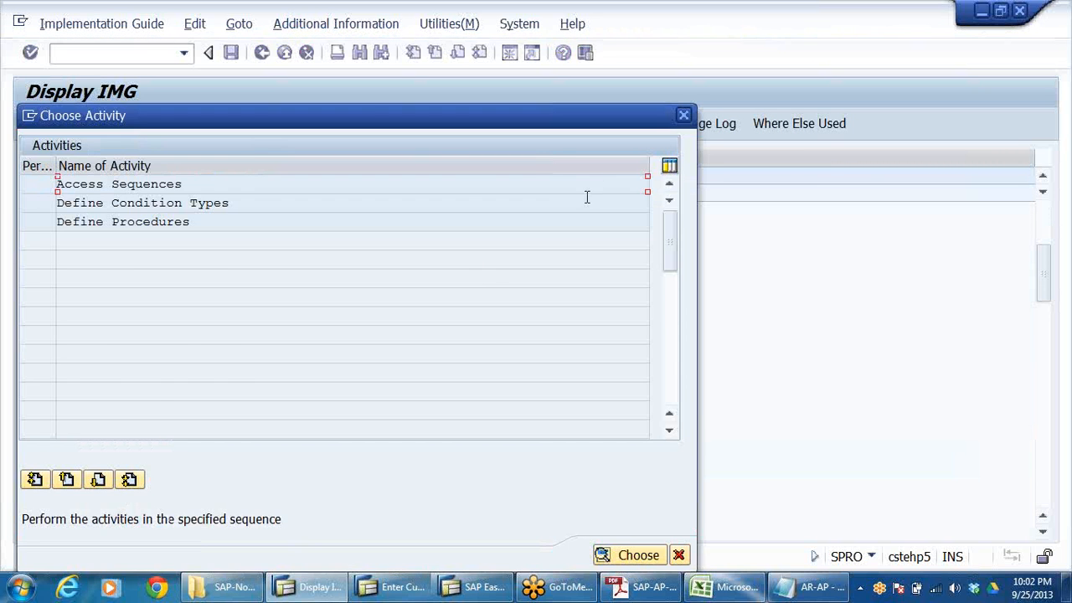
click(683, 116)
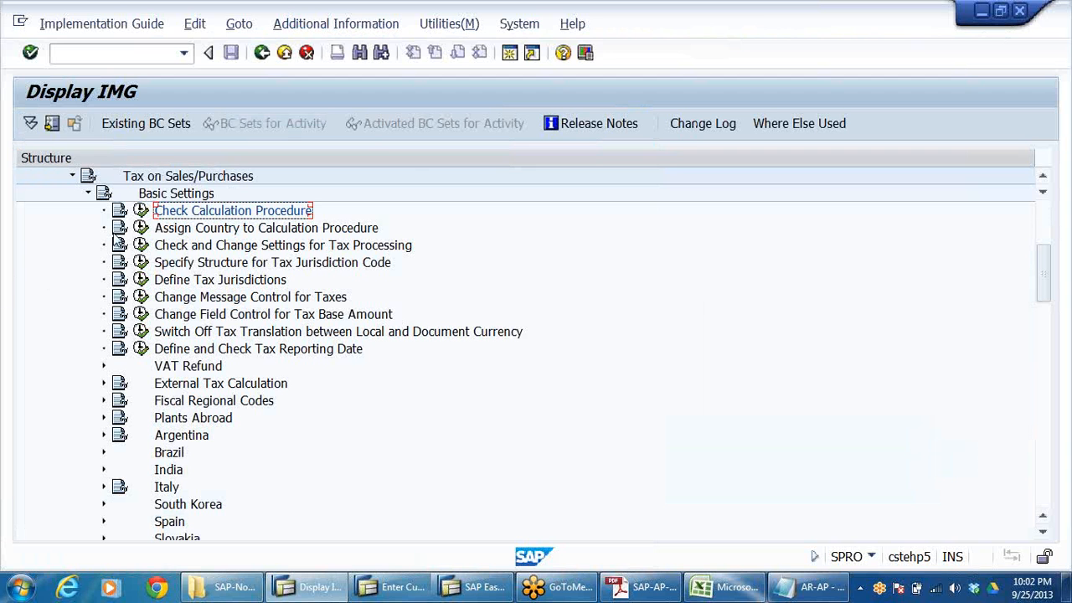
- Open Assign Country to Calculation Procedure, go to country IN, and select the tax procedure assigned to India
click(140, 227)
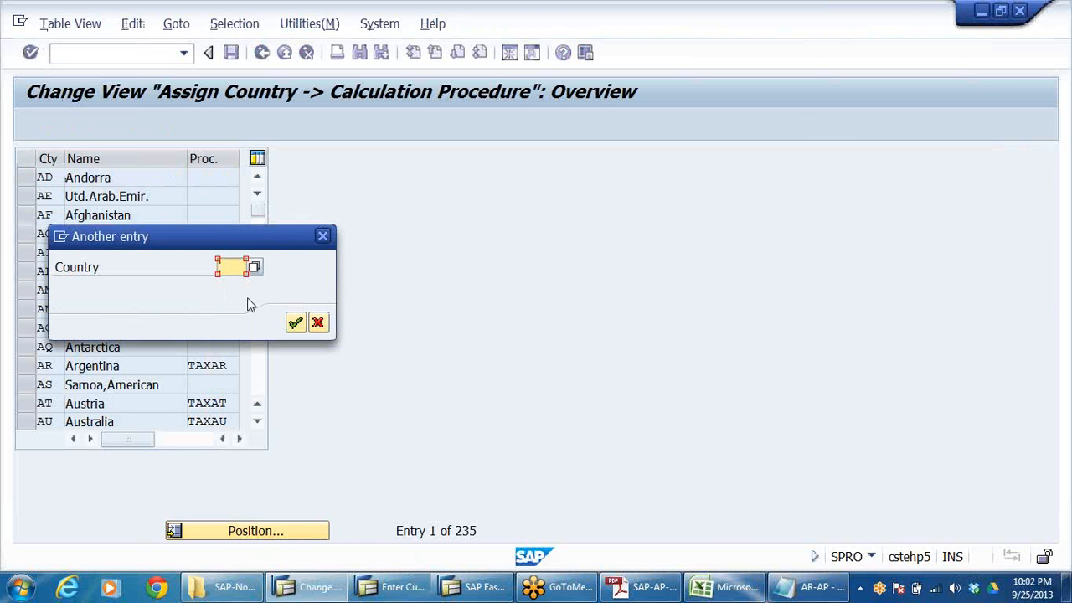
text(IN)
click(295, 322)
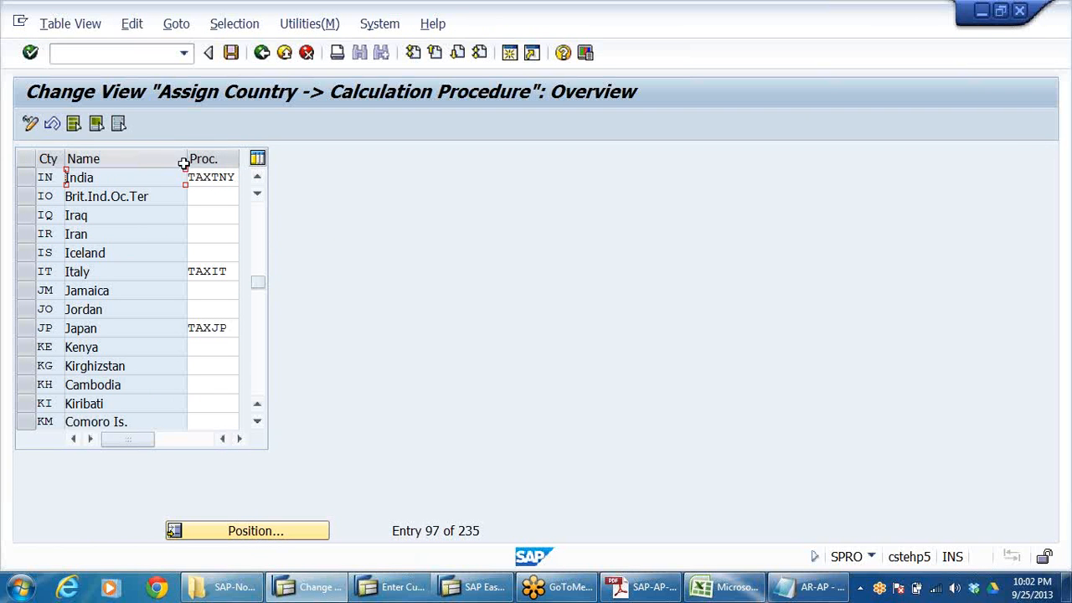
drag(185, 157, 228, 176)
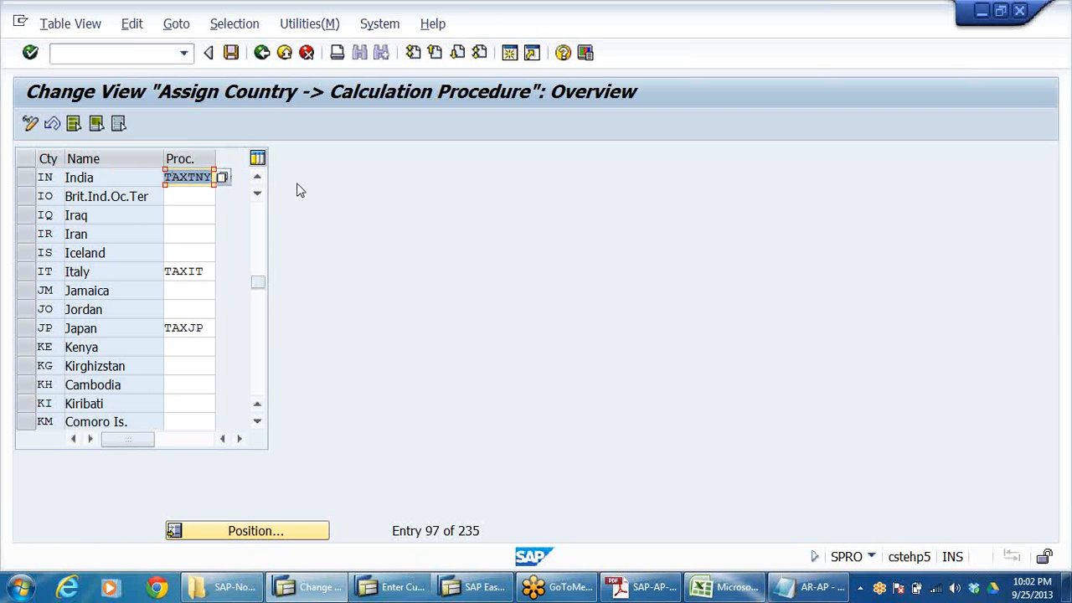
- Assign tax procedure DRLTAX to India and save the change in customizing request CSTK900098
text(D)
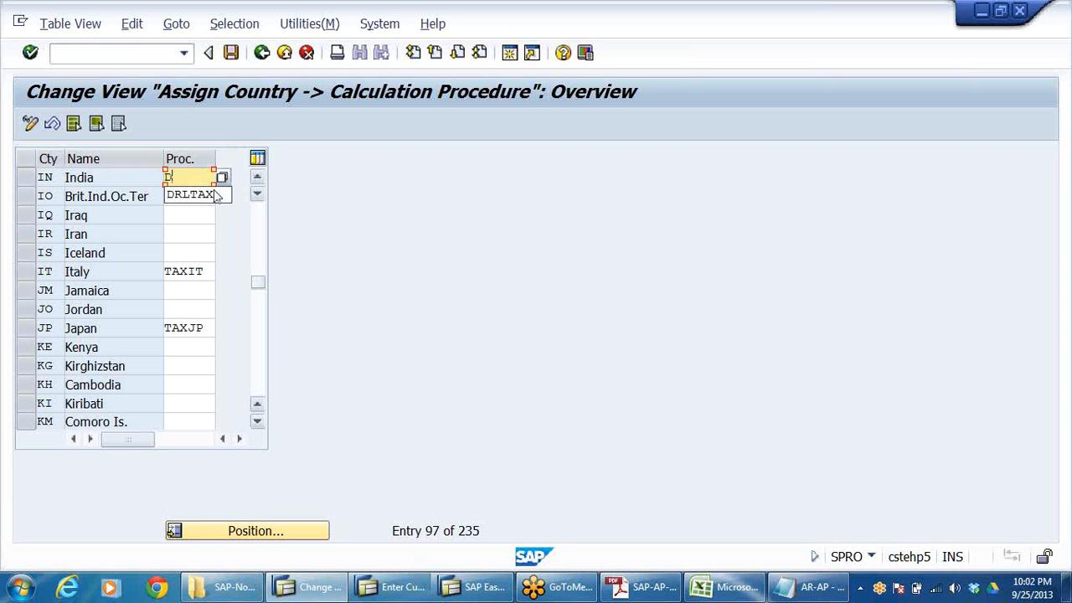
click(205, 194)
click(232, 52)
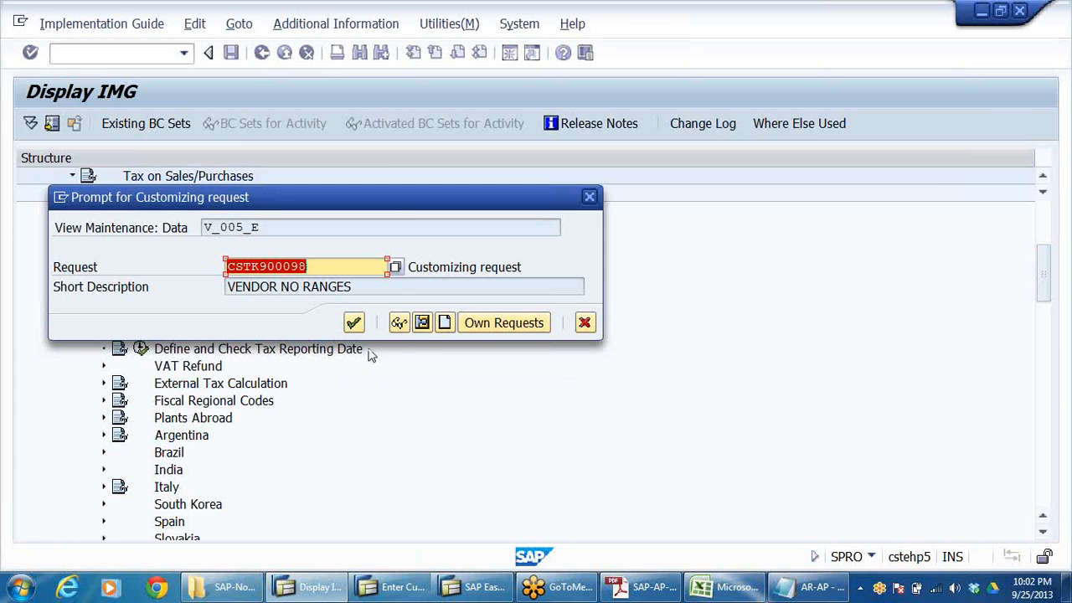
click(354, 323)
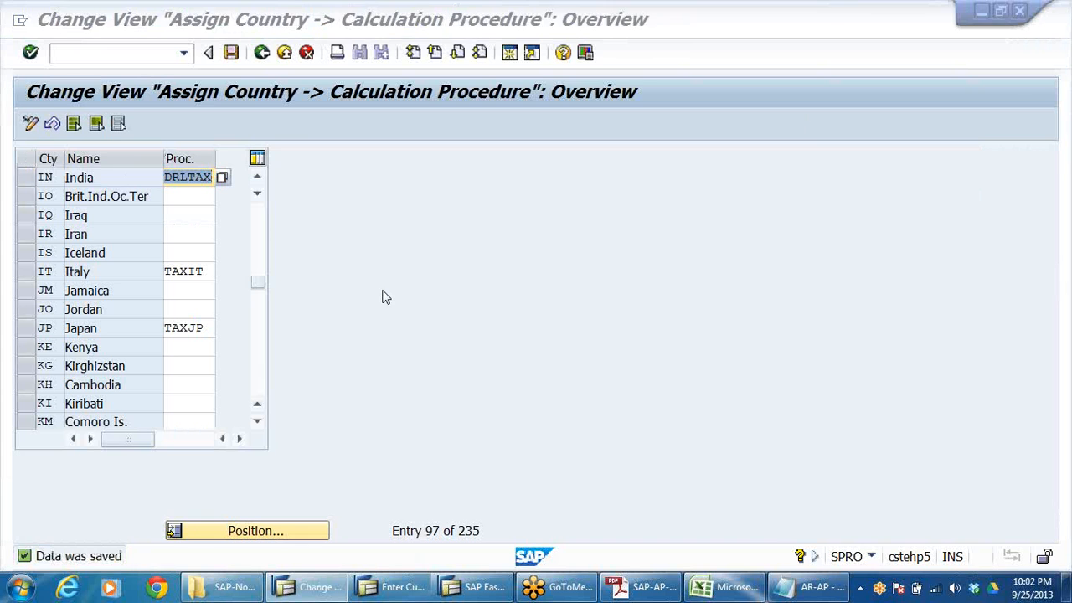
- Switch to the customer invoice session and try to apply tax code D2 to the 300002 line item
key(alt+Tab)
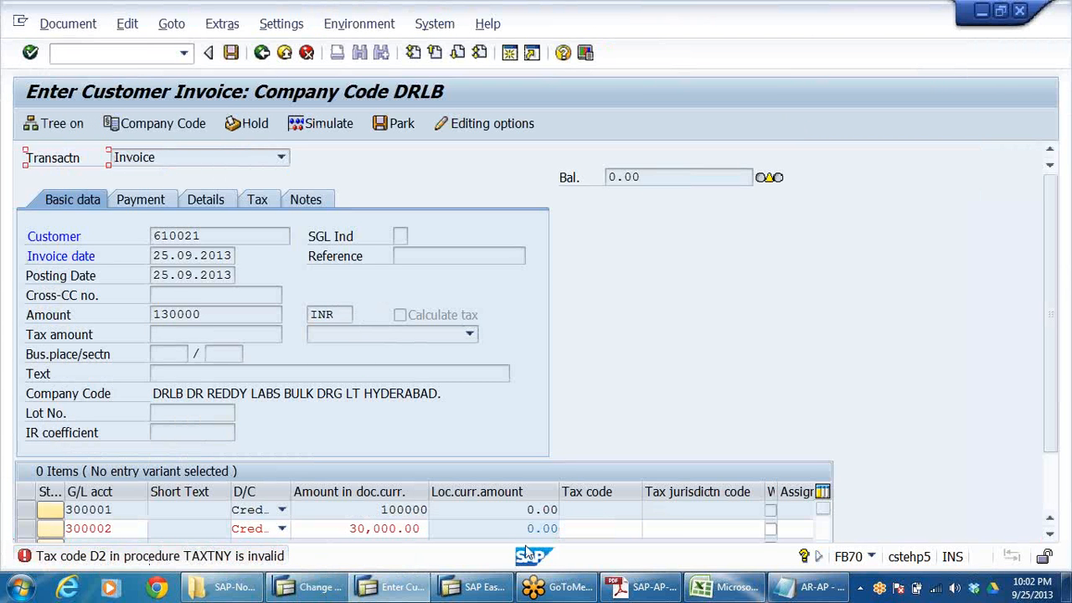
click(621, 529)
click(647, 529)
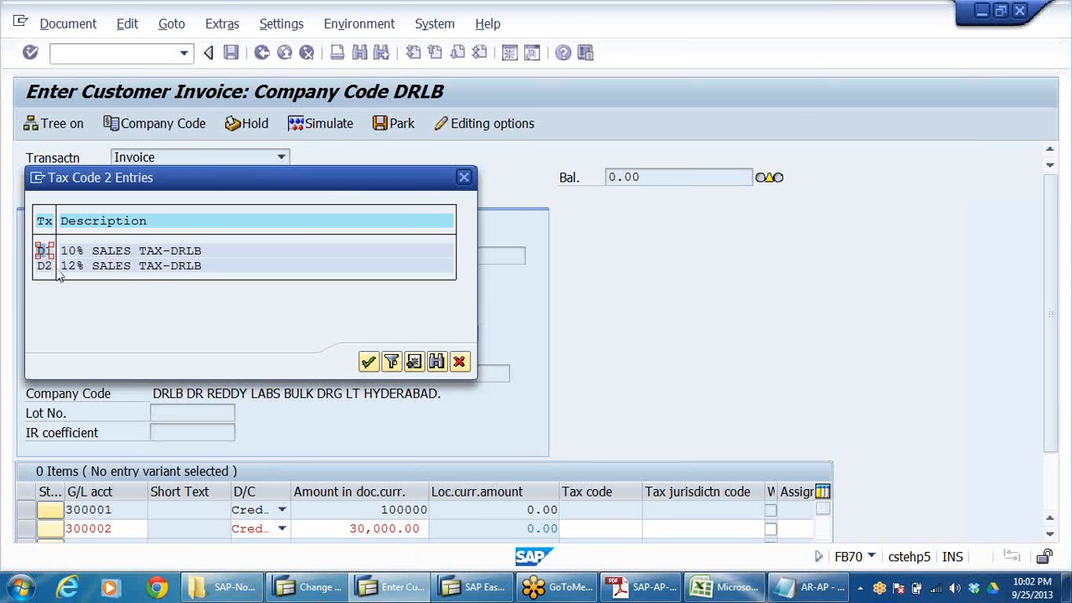
double_click(46, 266)
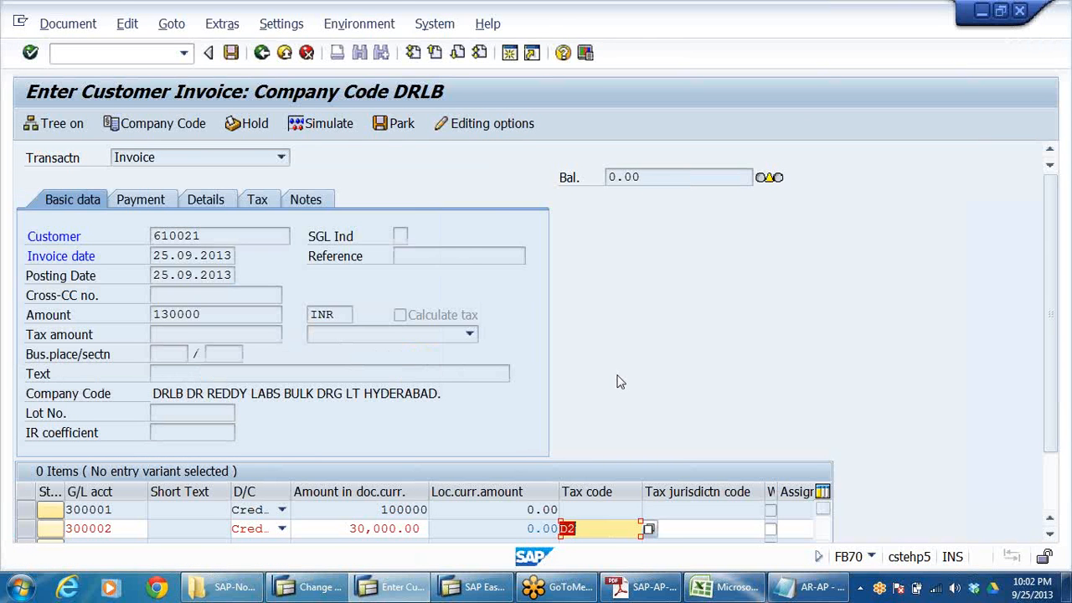
key(Return)
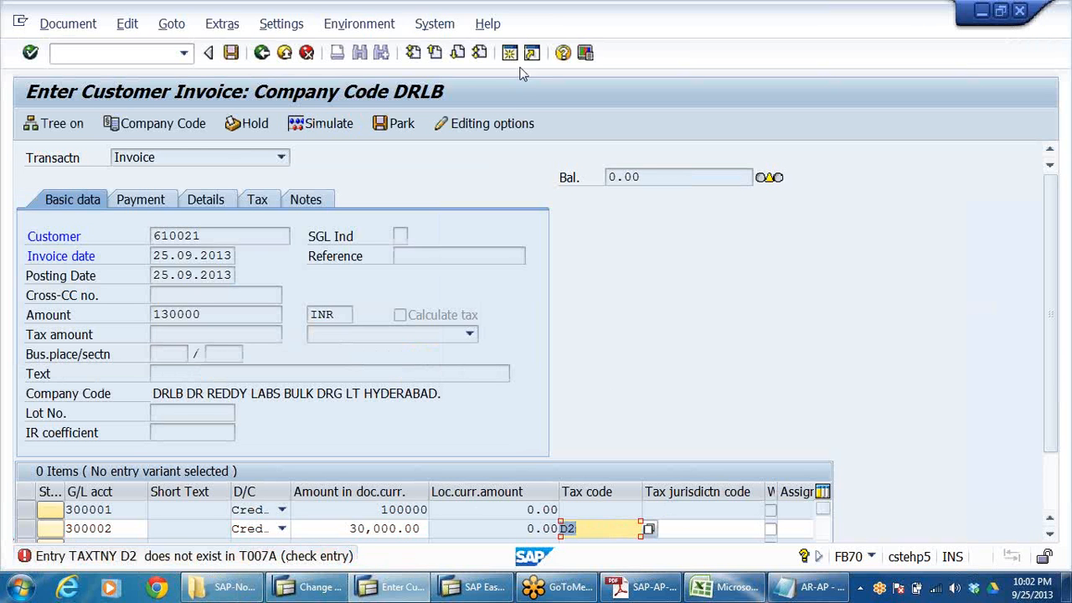
- Discard the customer invoice entry and exit FB70 to the SAP Easy Access menu
click(306, 53)
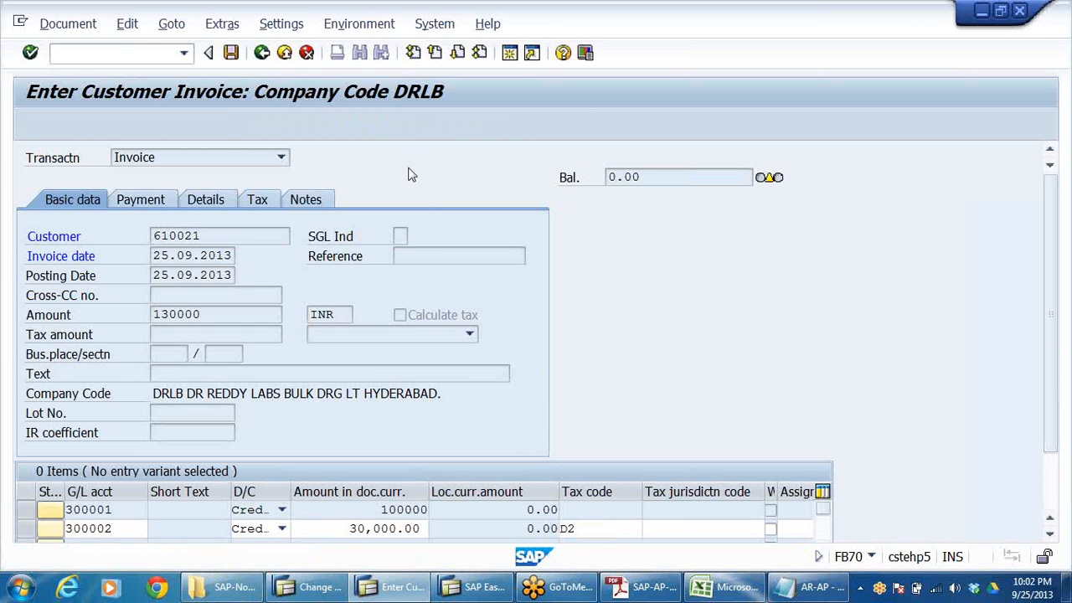
click(343, 382)
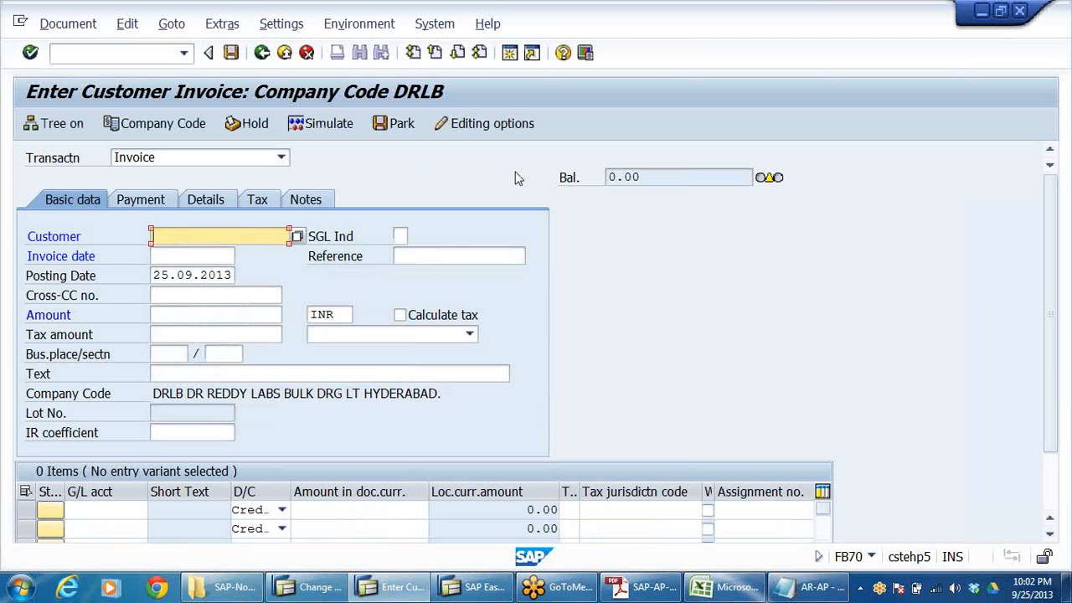
click(284, 53)
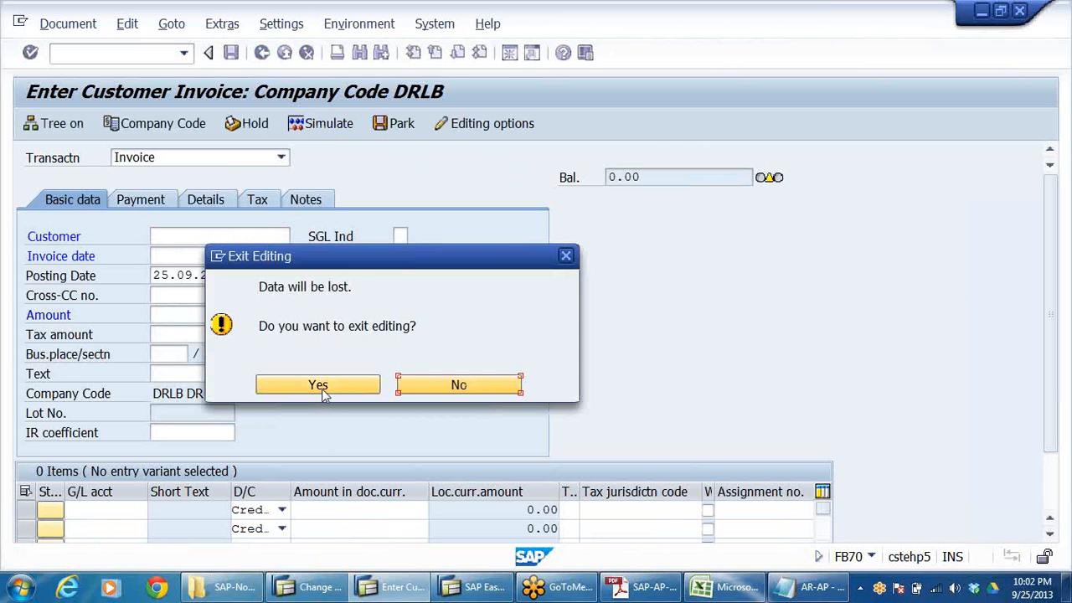
click(323, 383)
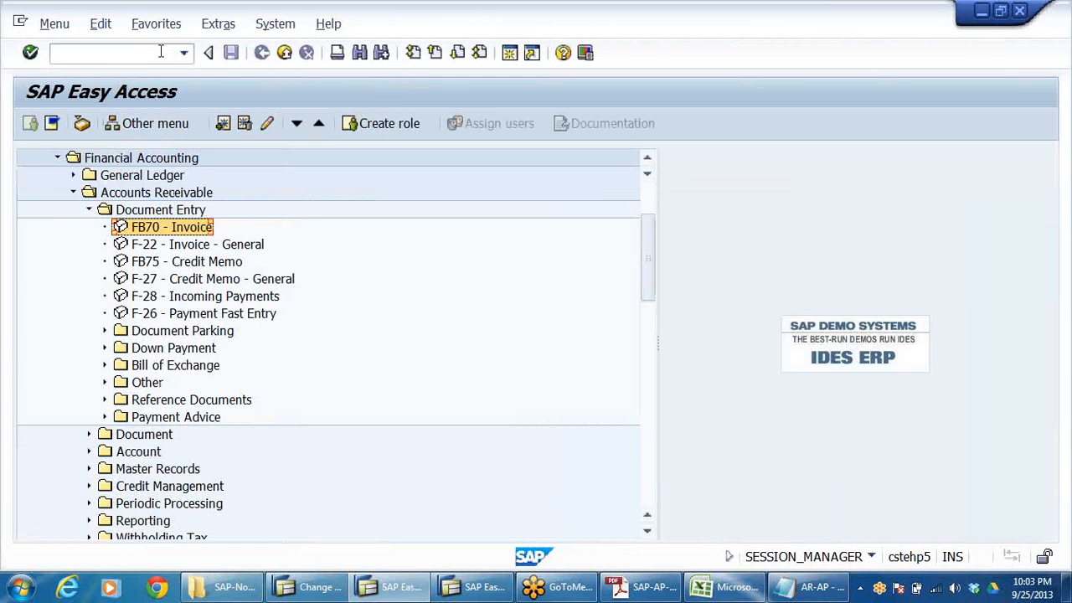
- Start transaction FS00 and open G/L account 300001 of company code DRLB in change mode
click(161, 52)
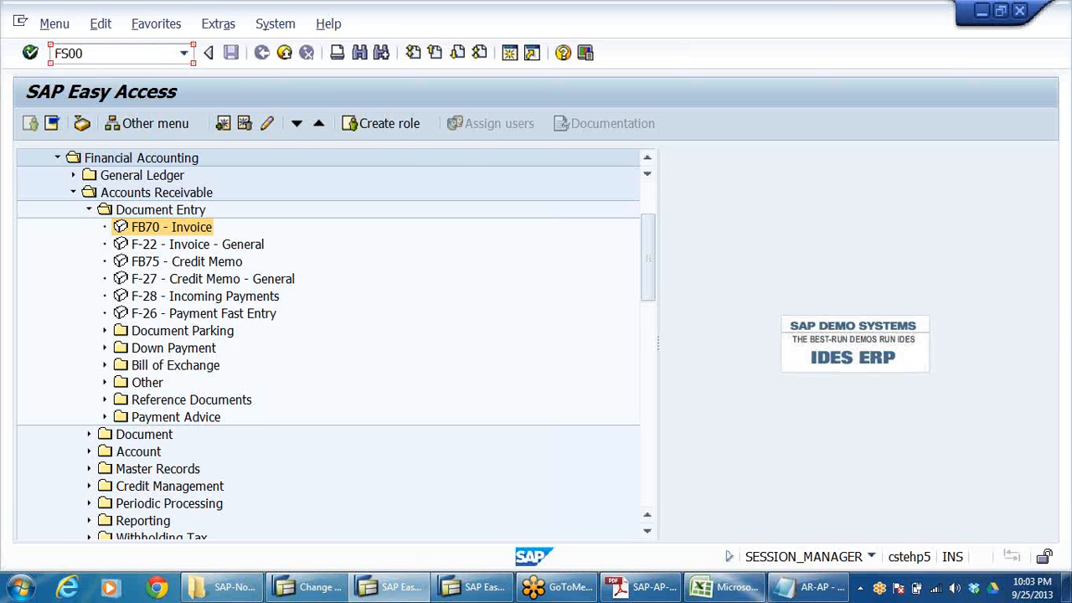
text(FS00)
key(Return)
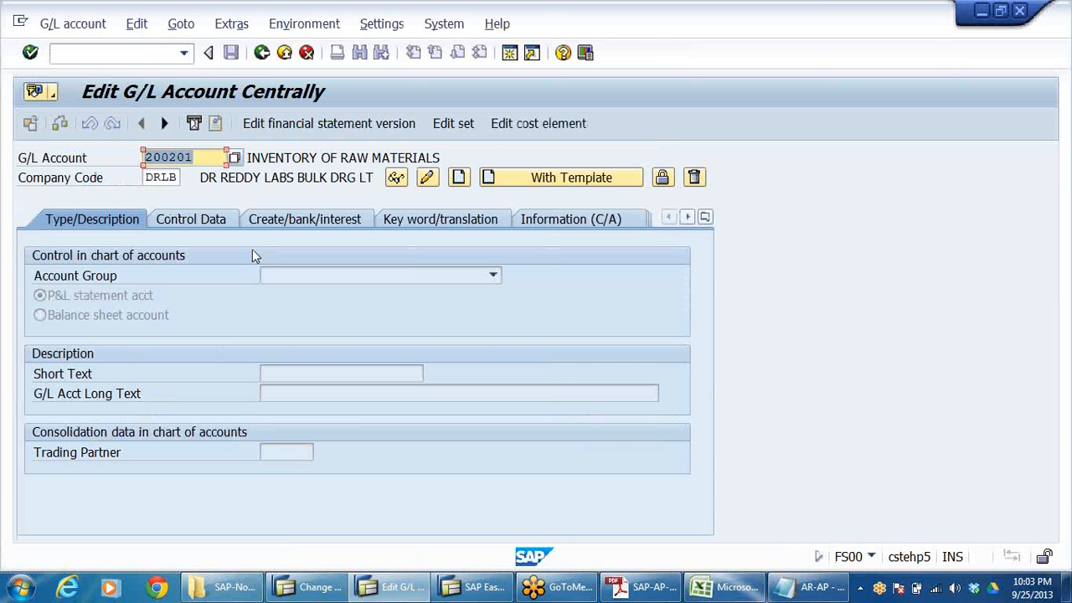
text(300001)
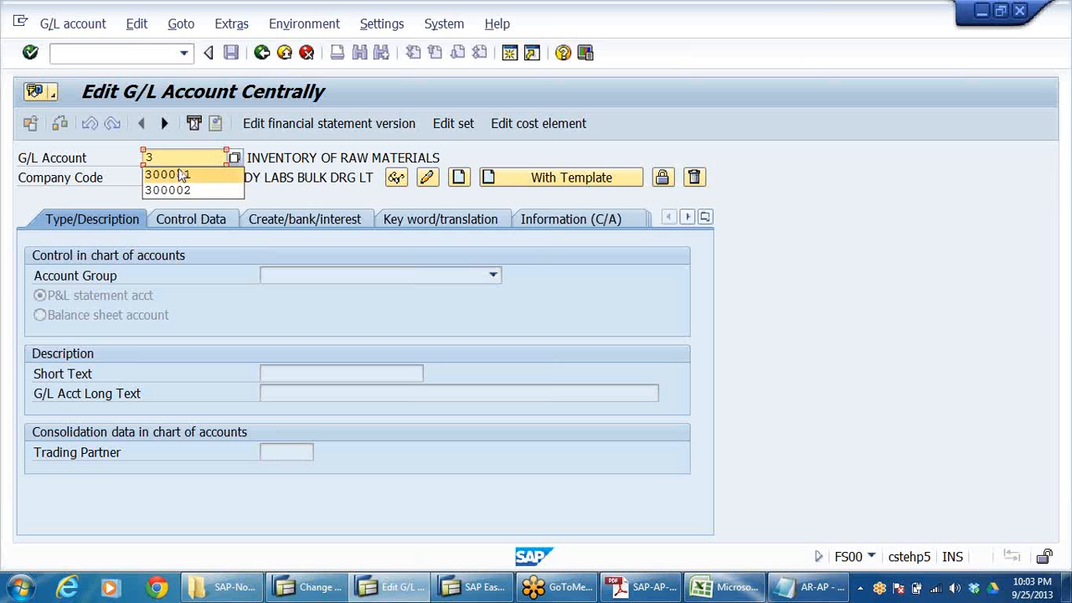
click(426, 179)
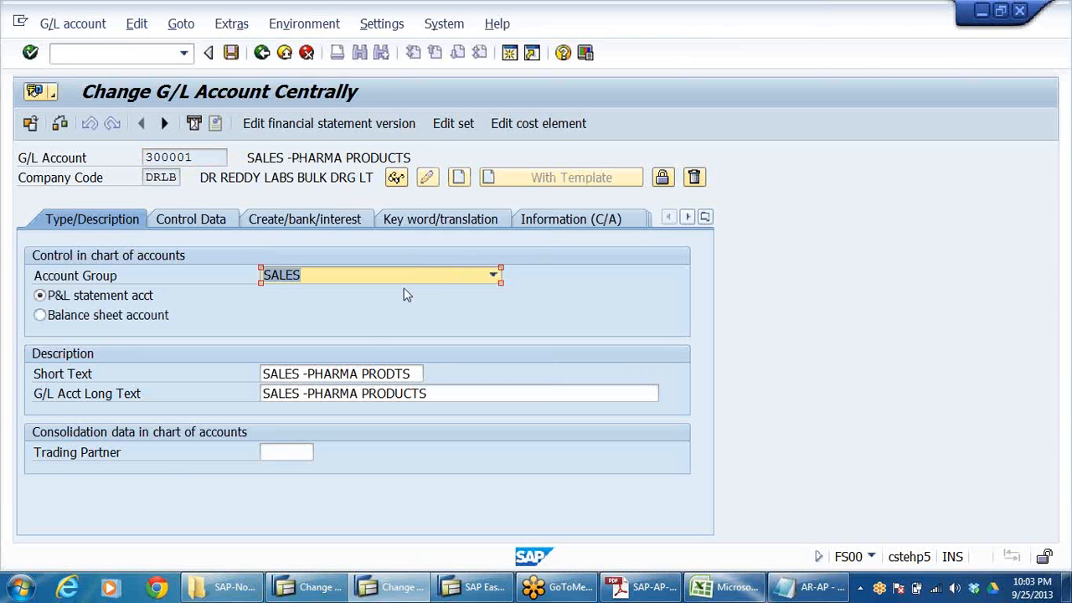
- Examine the tax category, account type and document creation settings of G/L account 300001
click(201, 219)
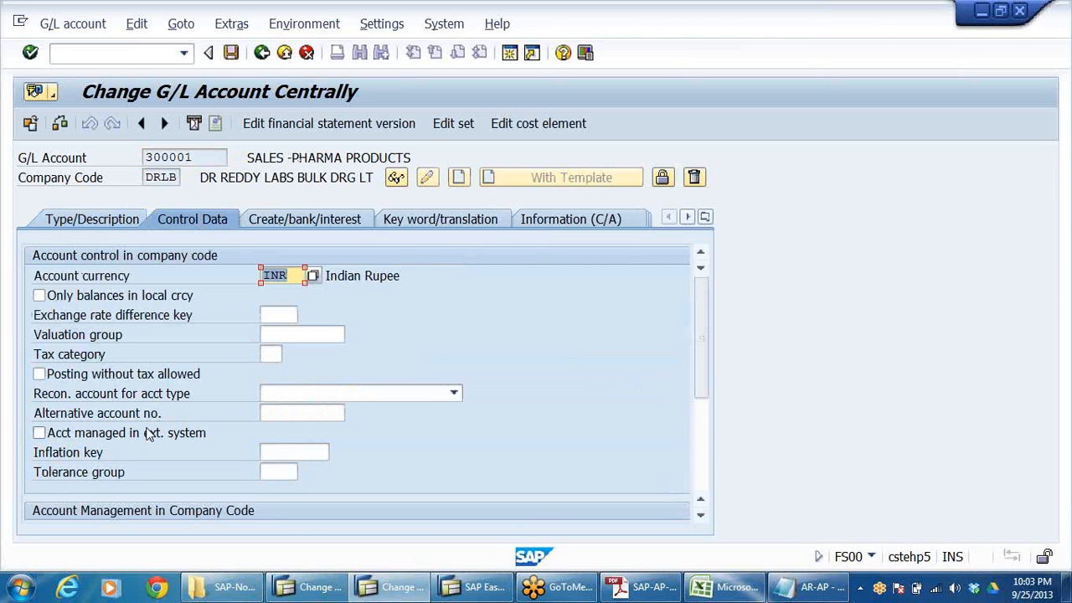
click(85, 356)
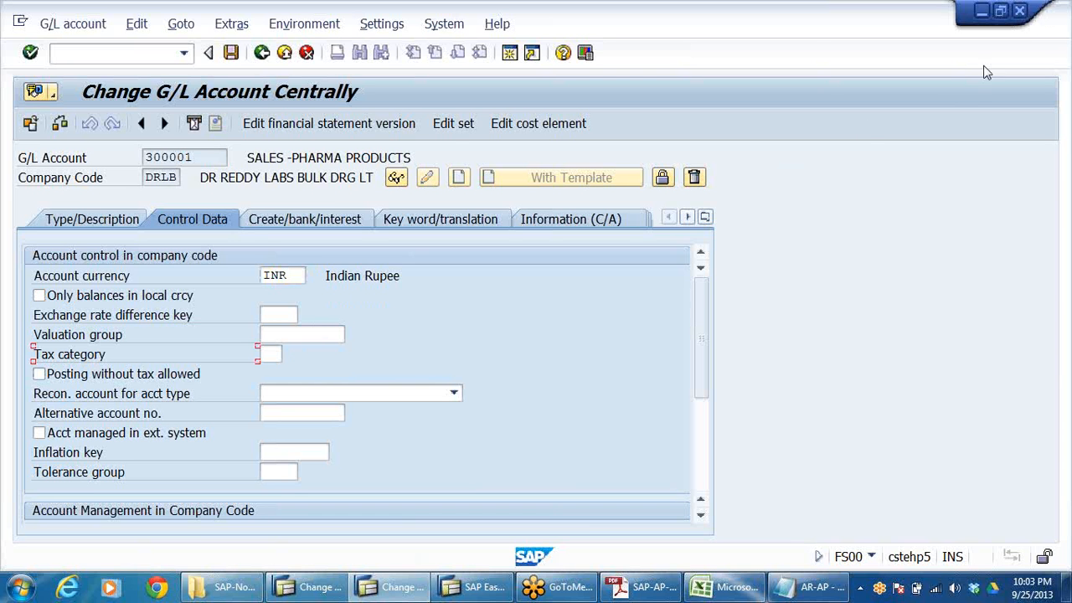
click(1057, 42)
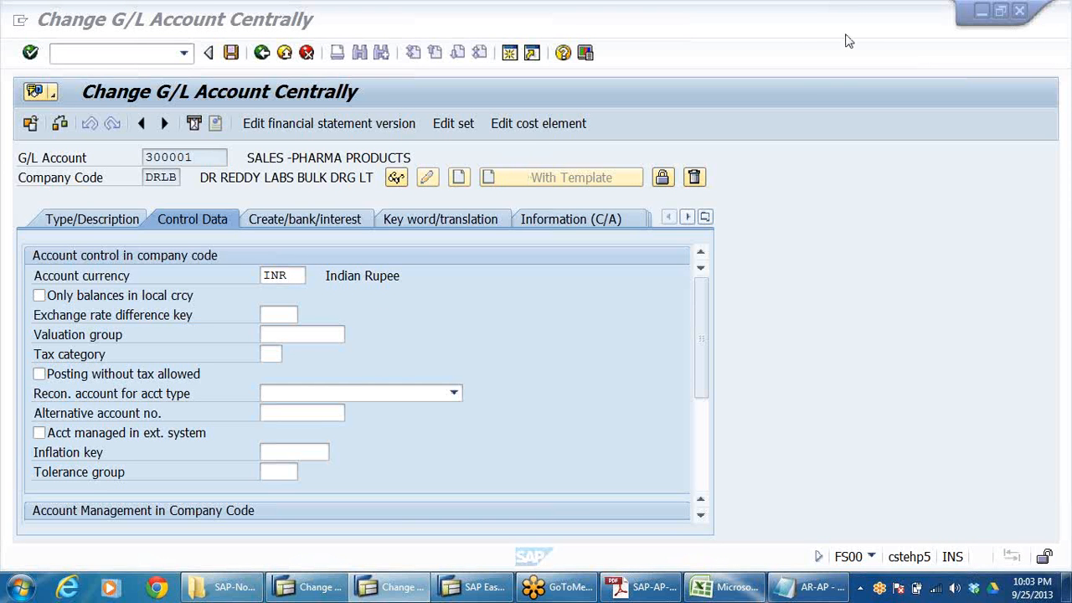
click(107, 222)
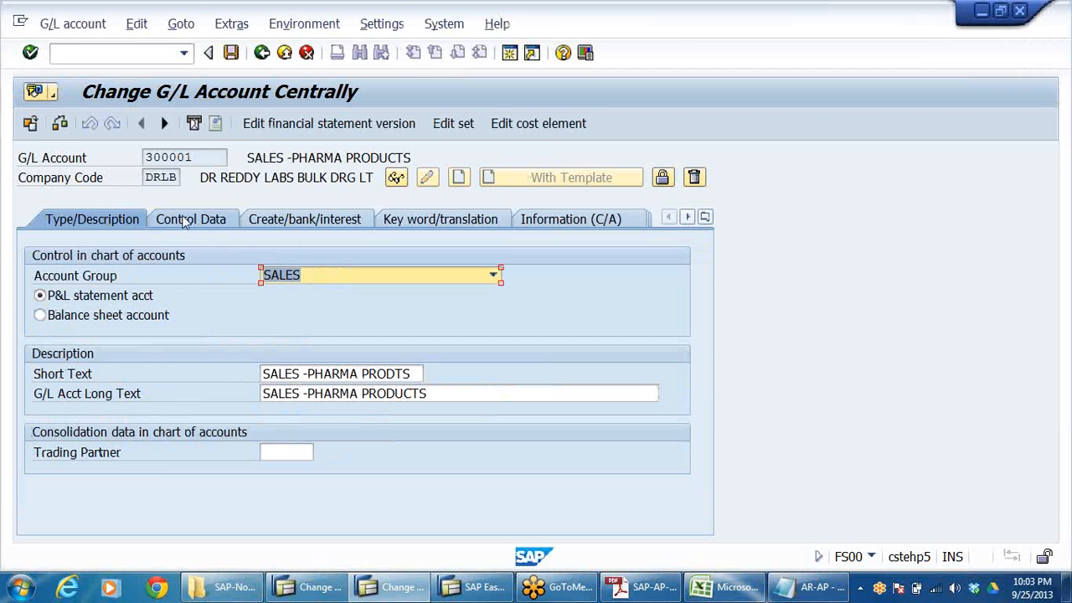
click(216, 222)
click(287, 218)
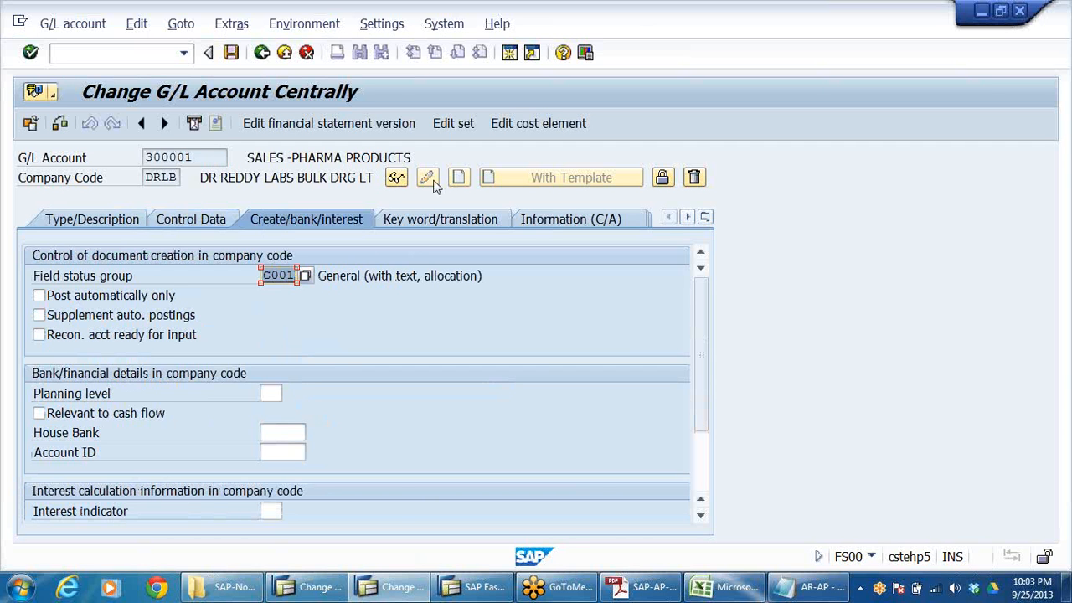
- Allow posting without tax in the control data of G/L account 300002, save the account and leave FS00
click(396, 177)
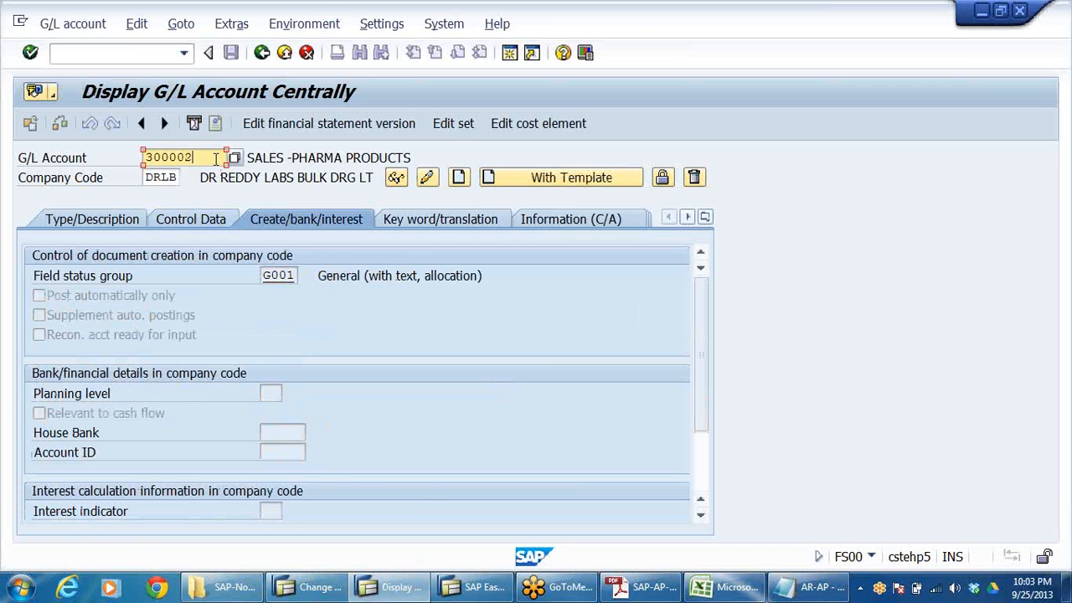
click(427, 178)
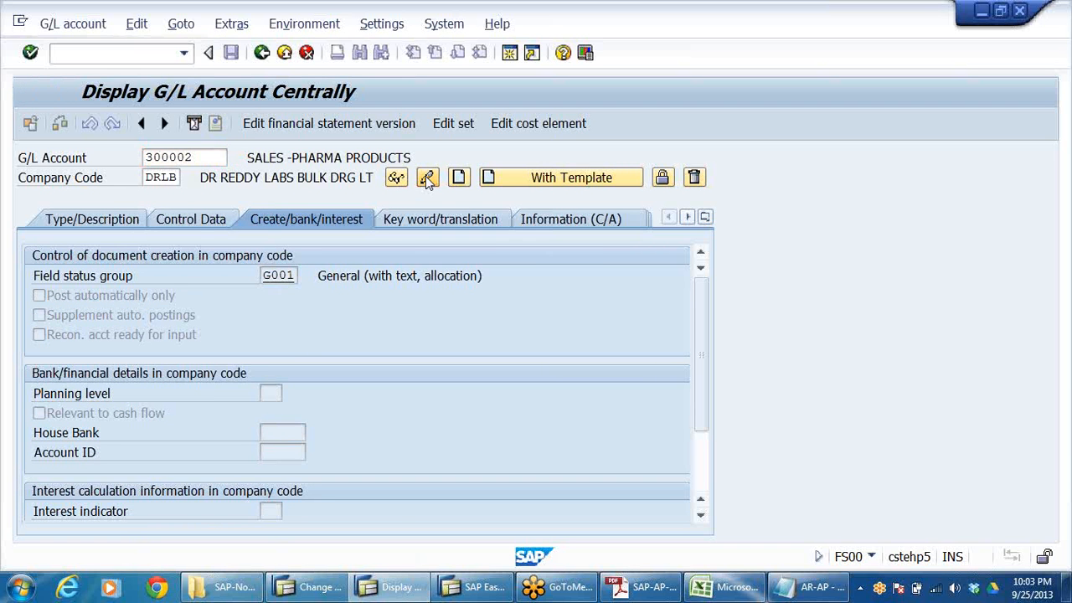
click(195, 220)
click(274, 356)
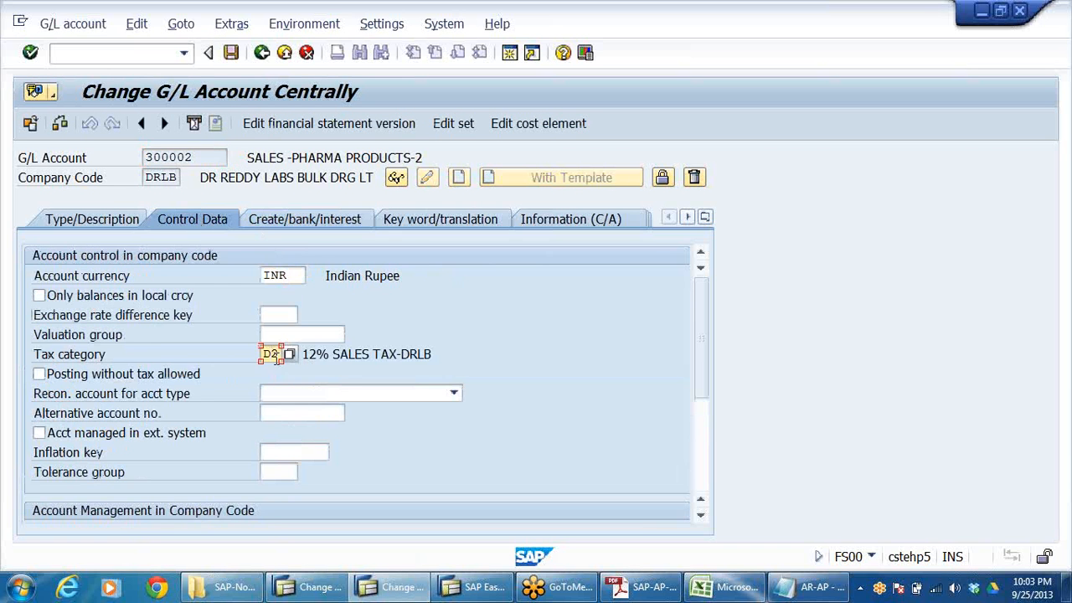
click(39, 375)
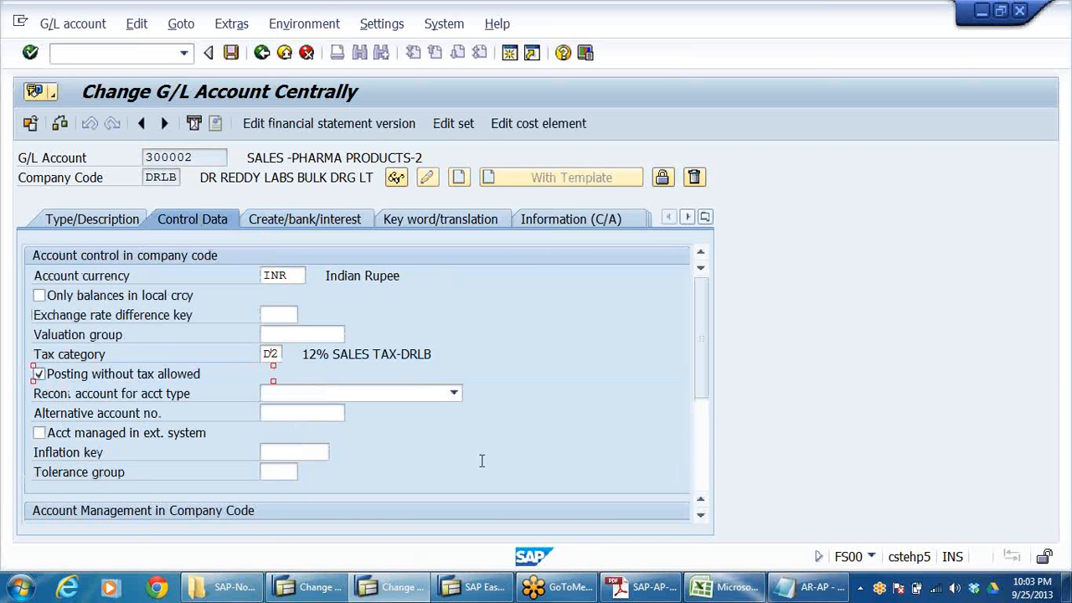
click(233, 50)
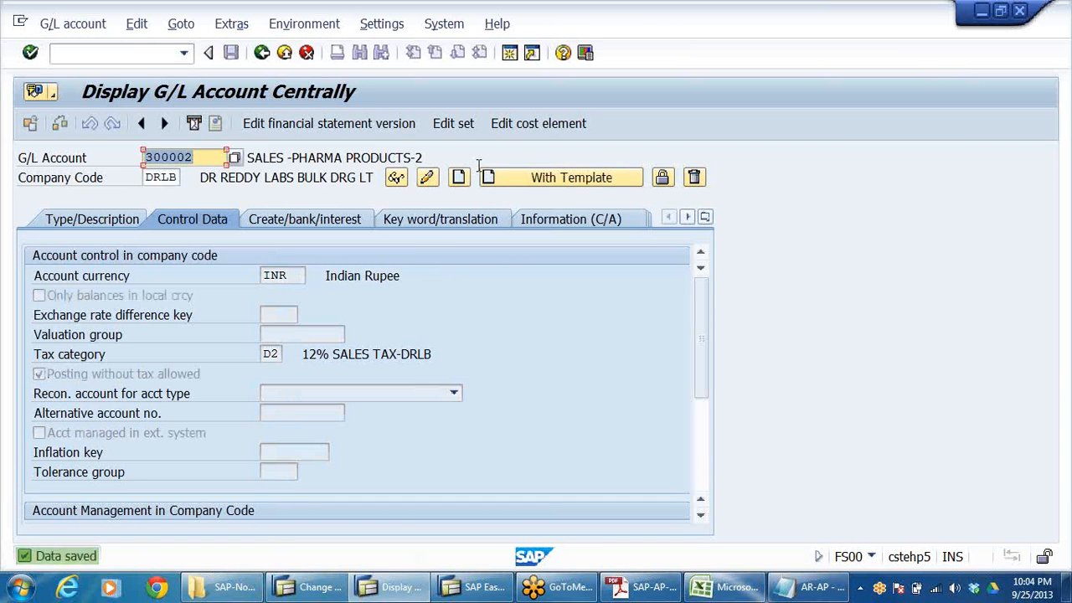
click(263, 52)
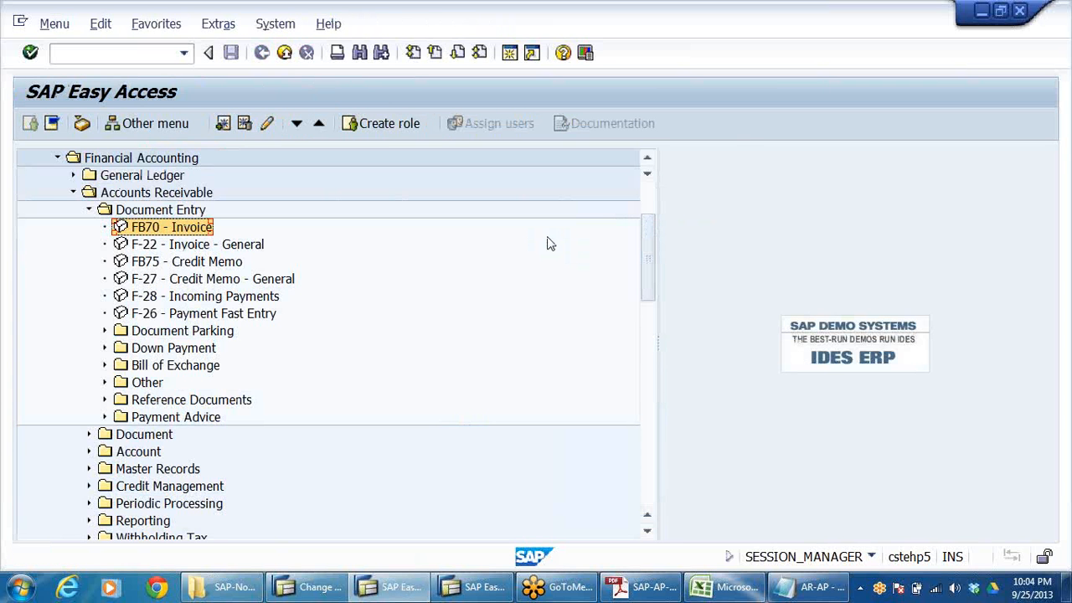
- Return to the customizing session and leave the Assign Country to Calculation Procedure overview for the IMG structure
key(alt+Tab)
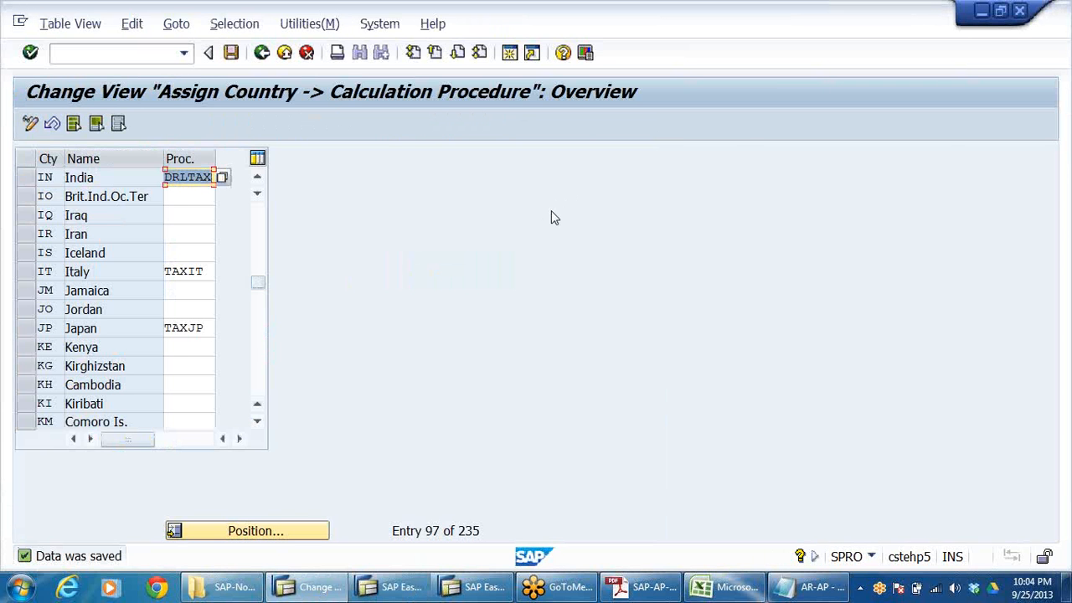
click(71, 23)
click(397, 214)
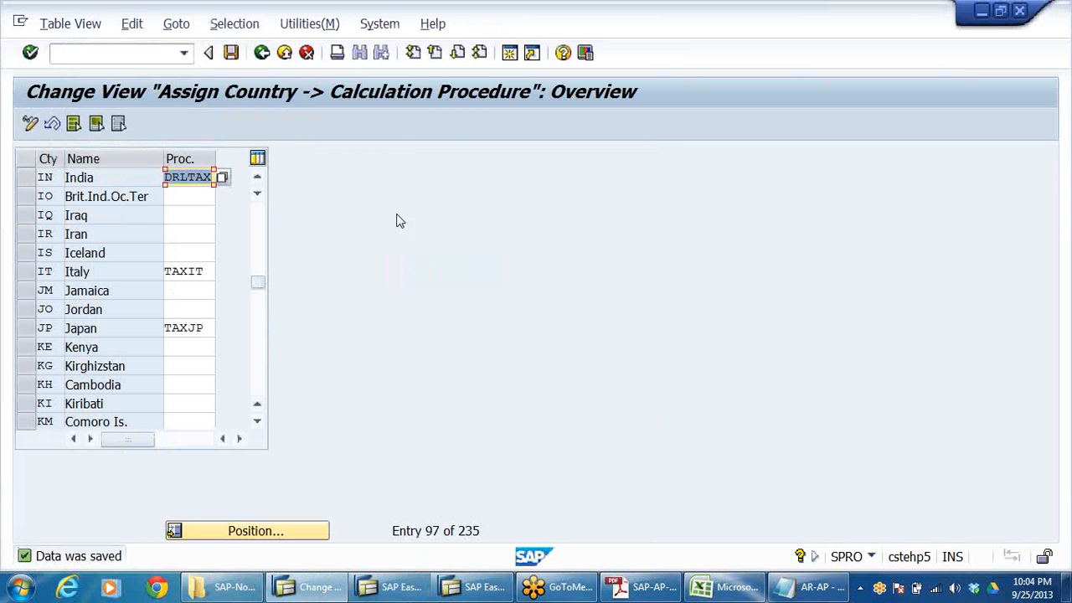
click(262, 53)
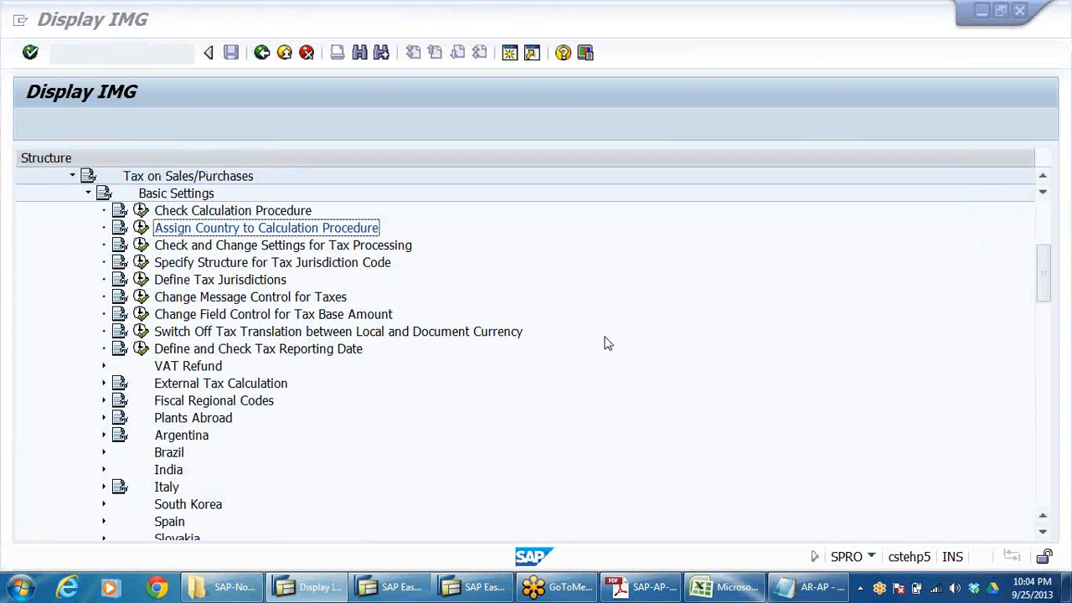
- Start a new FB70 invoice for the same customer with invoice date 25.09.2013 and an amount of 130000 INR
key(alt+Tab)
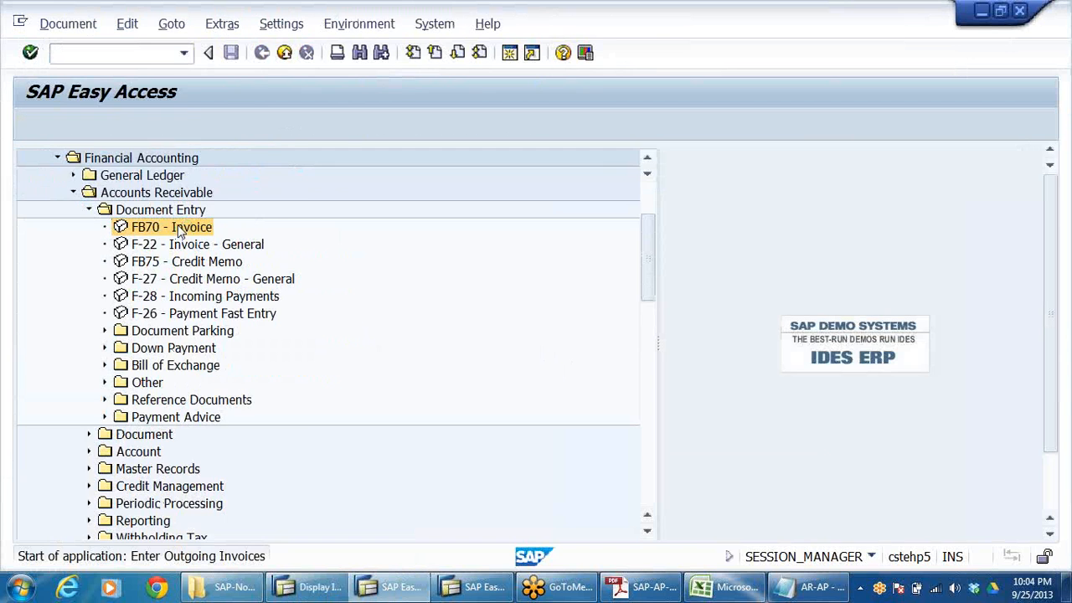
double_click(179, 228)
click(167, 237)
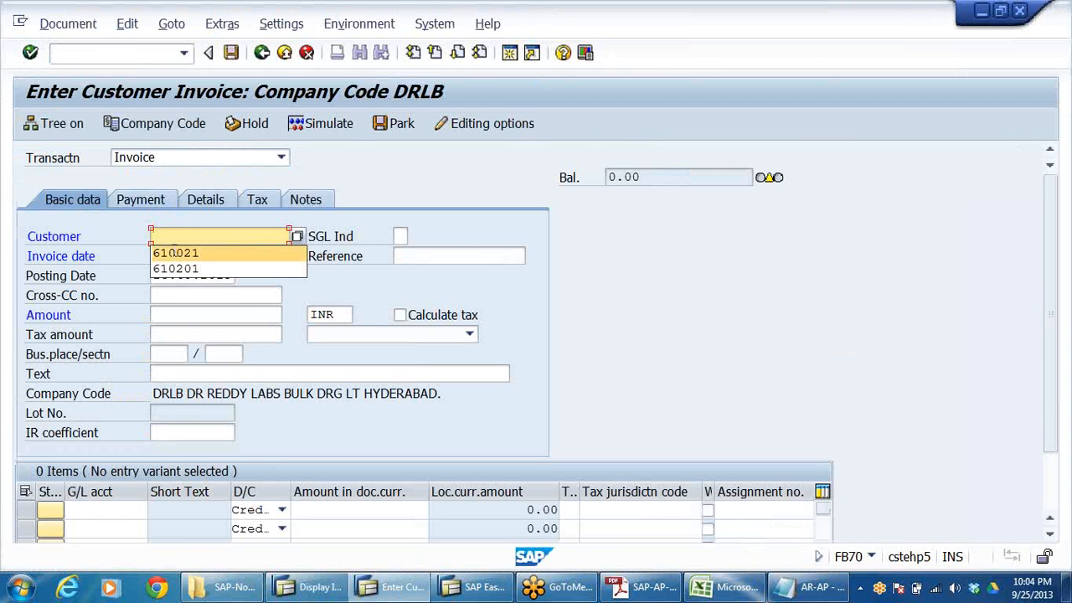
click(175, 252)
click(171, 256)
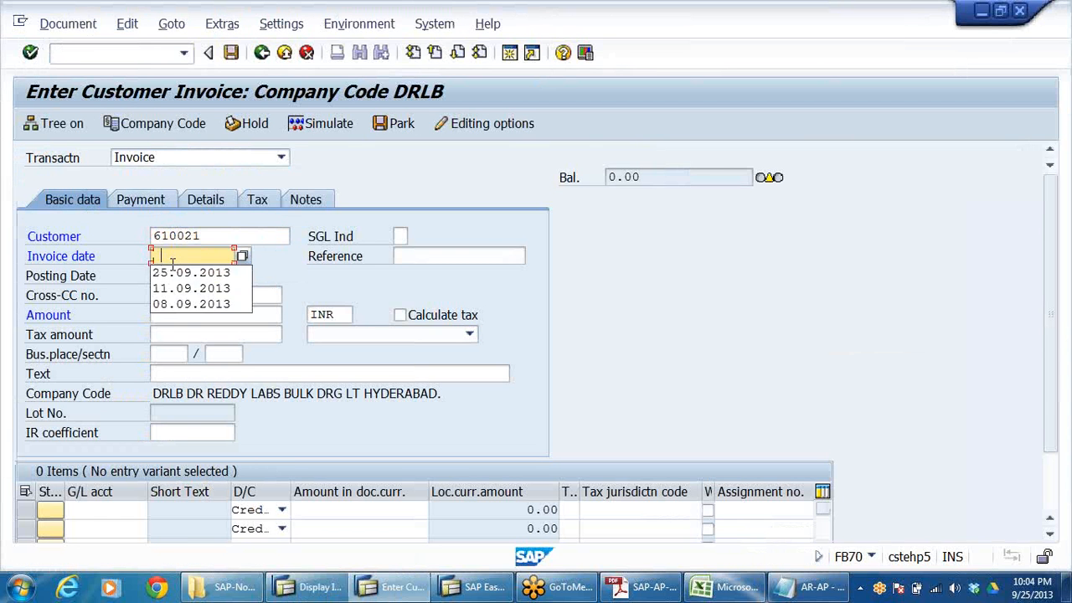
click(176, 271)
click(170, 314)
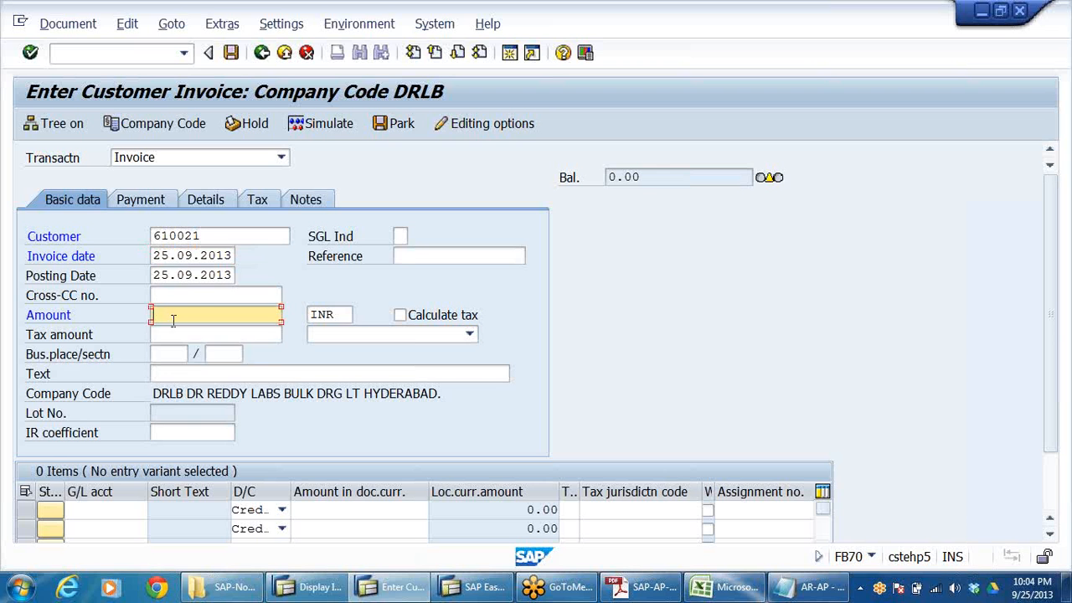
click(180, 330)
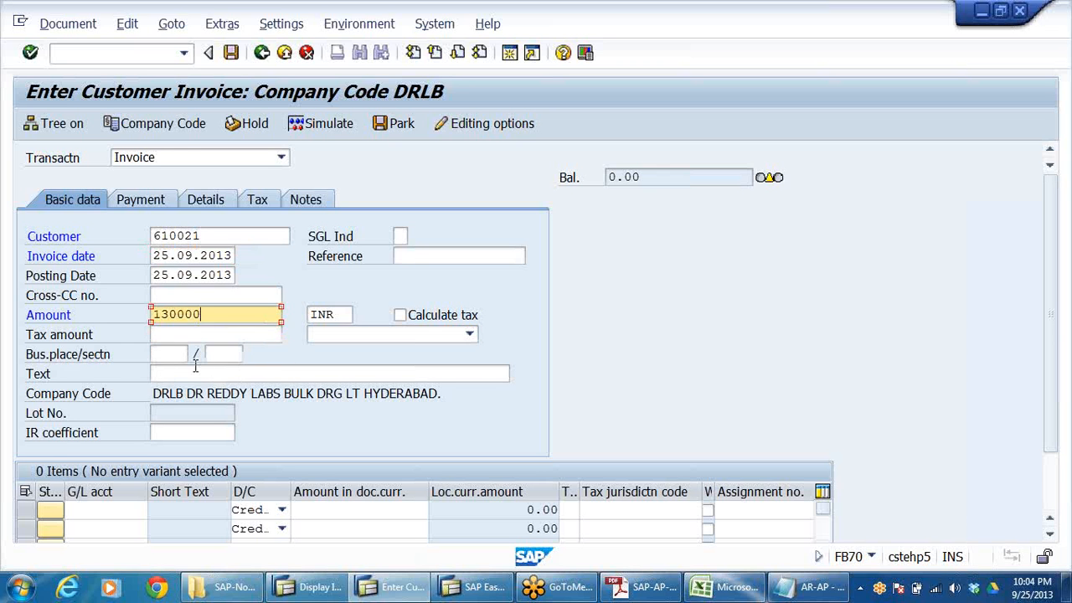
- Enter G/L accounts 300001 and 300002 in the first two line items of the invoice
click(124, 509)
click(119, 421)
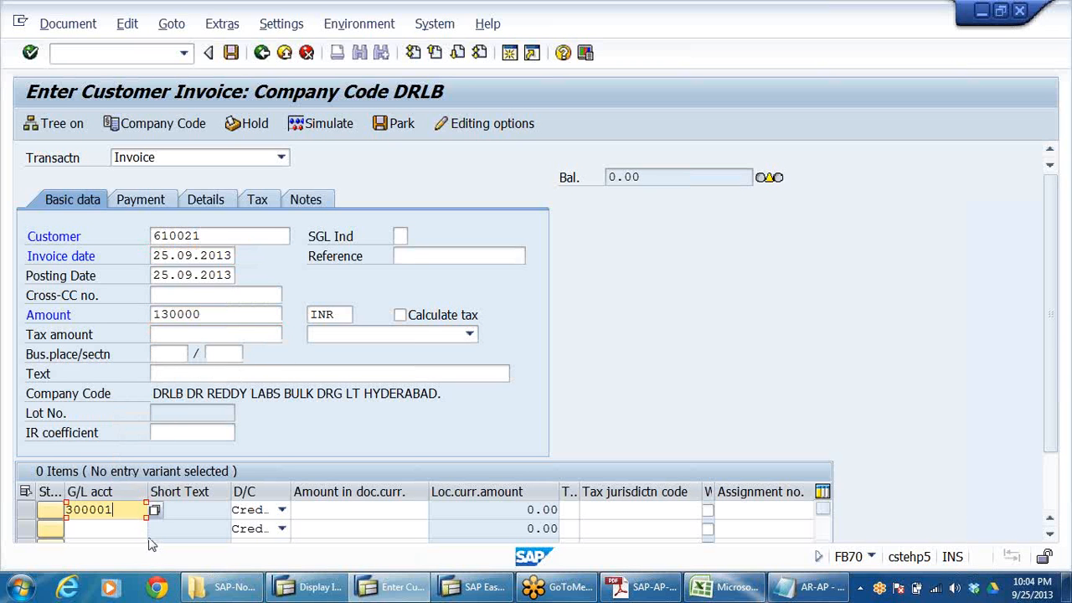
click(126, 529)
click(136, 418)
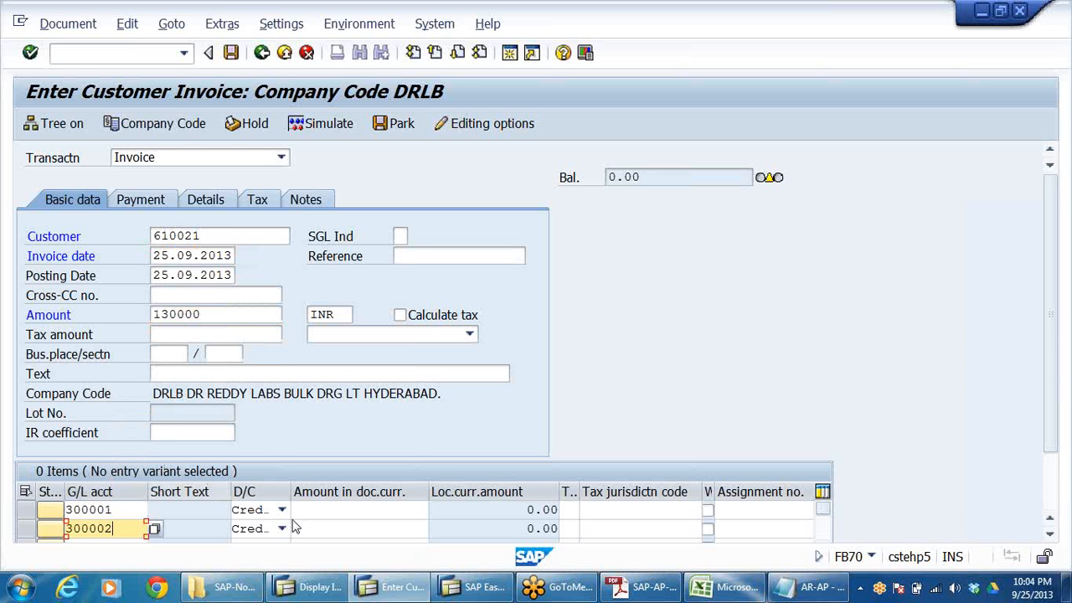
- Enter document currency amounts of 100000 for the first sales line and 30000 for the second, and validate the items
click(335, 509)
click(403, 369)
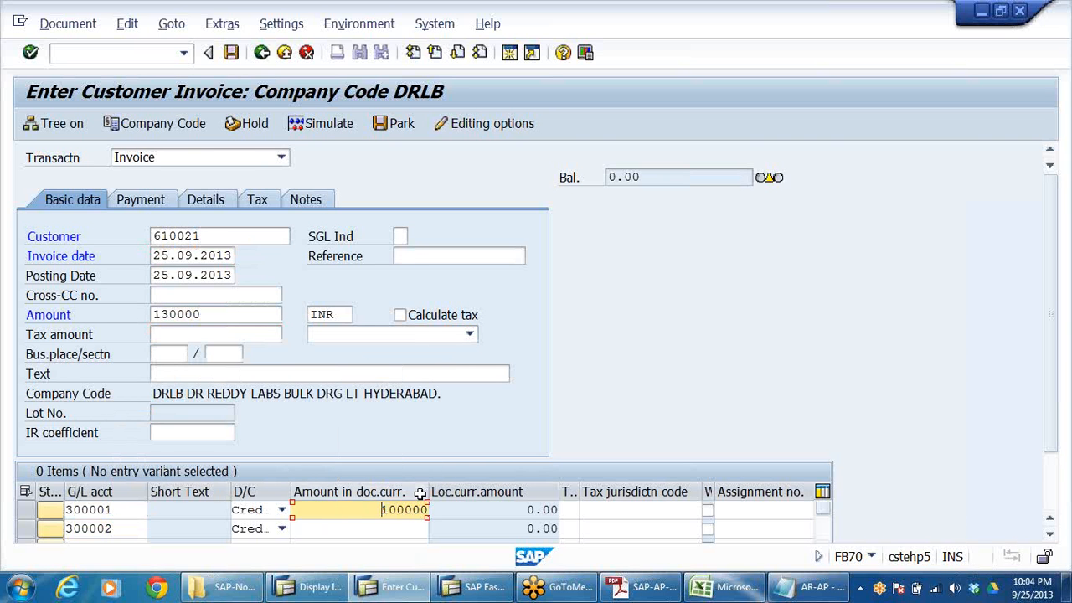
click(407, 526)
click(417, 402)
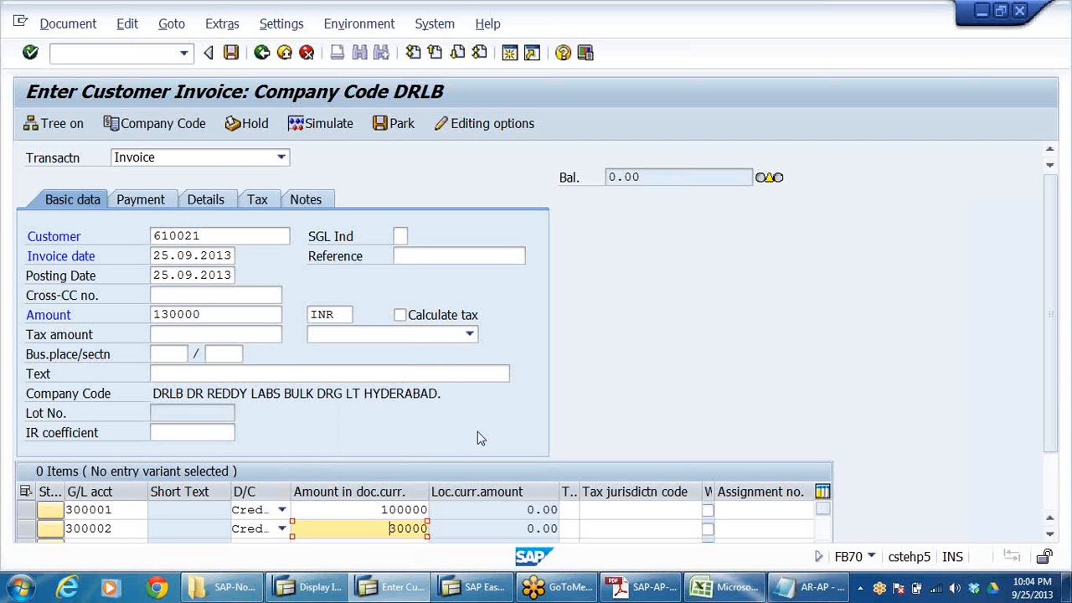
key(Return)
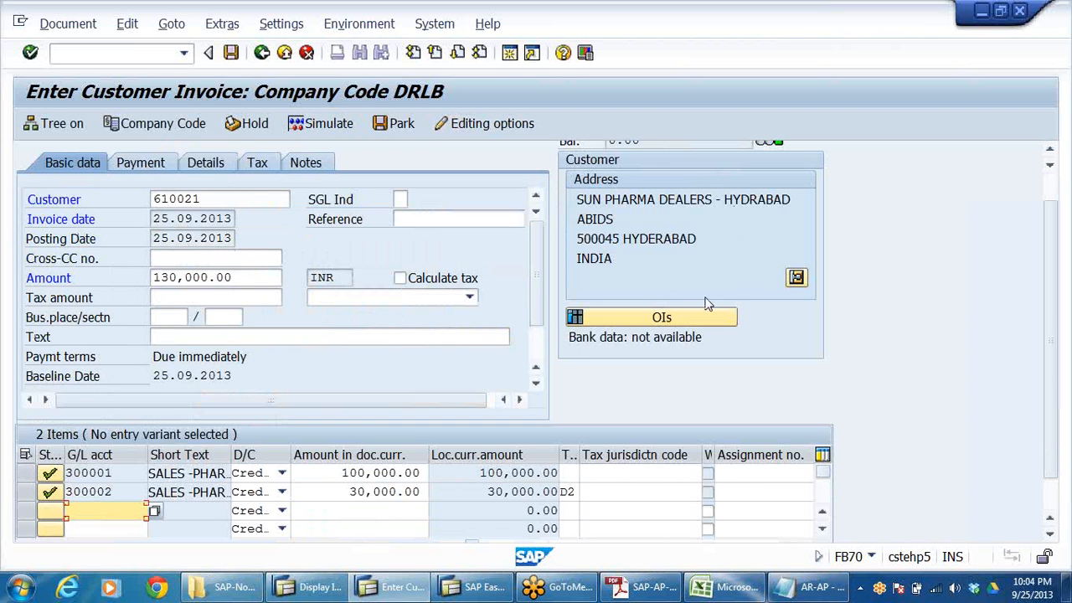
- Review the customer invoice's header and line items, and post it, accepting the tax data check
scroll(887, 330, up, 2)
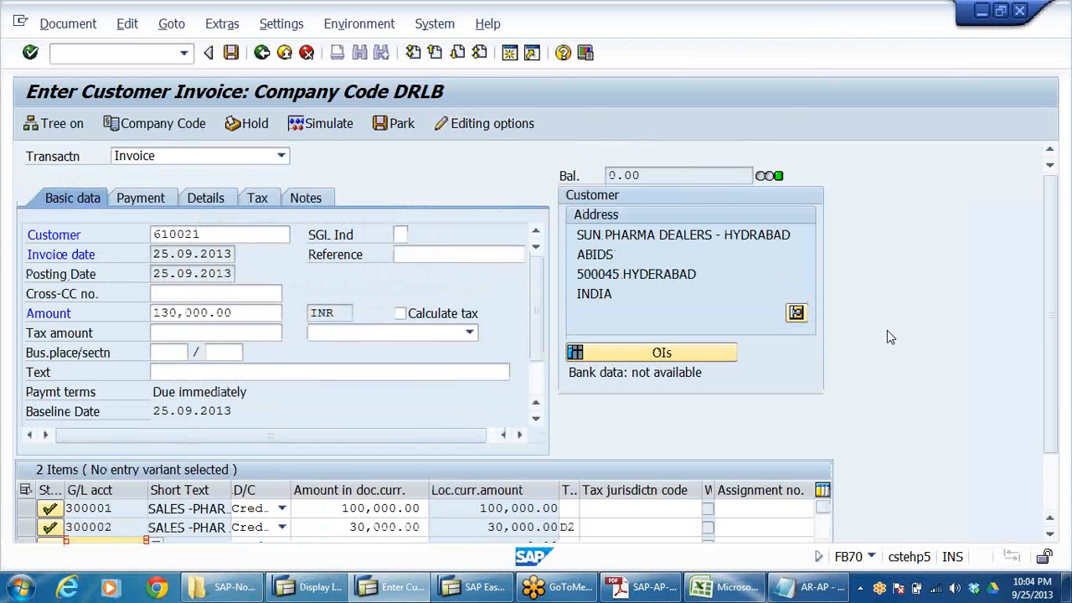
scroll(894, 351, down, 2)
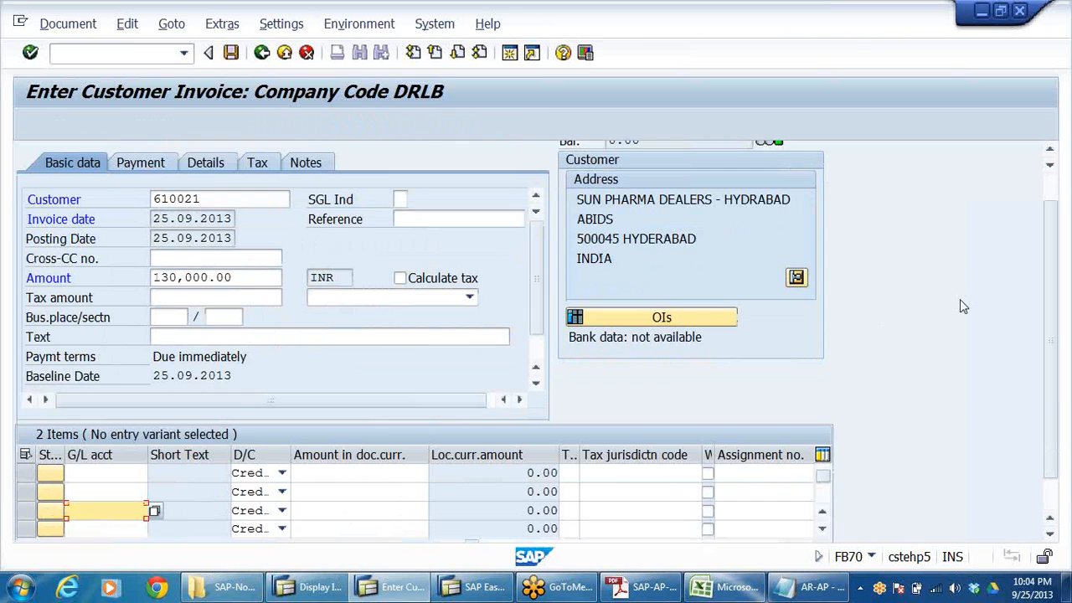
click(215, 205)
click(238, 277)
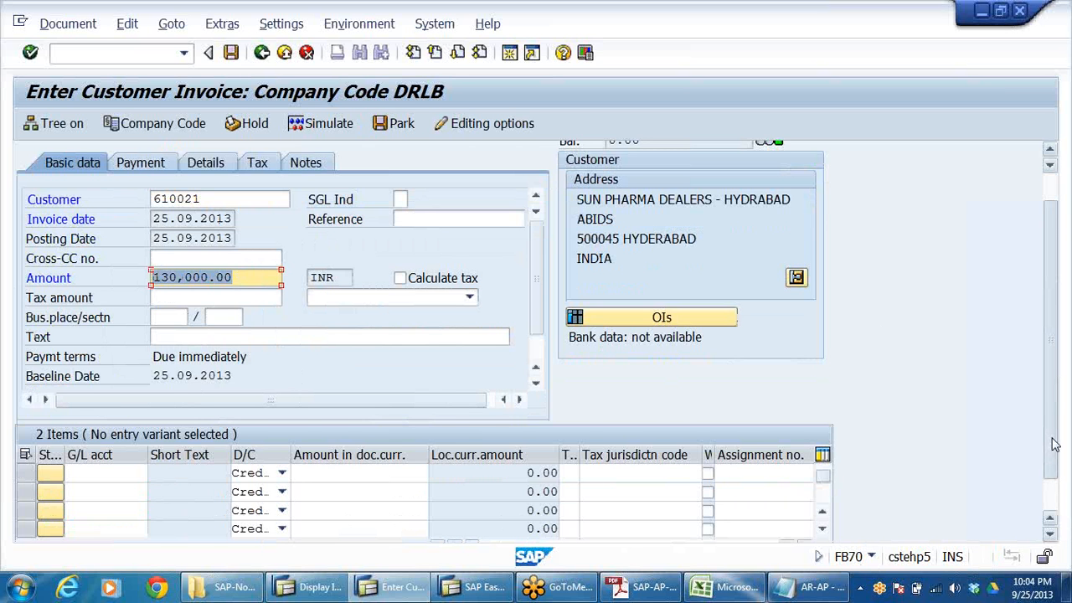
drag(1051, 439, 1051, 472)
scroll(364, 457, up, 2)
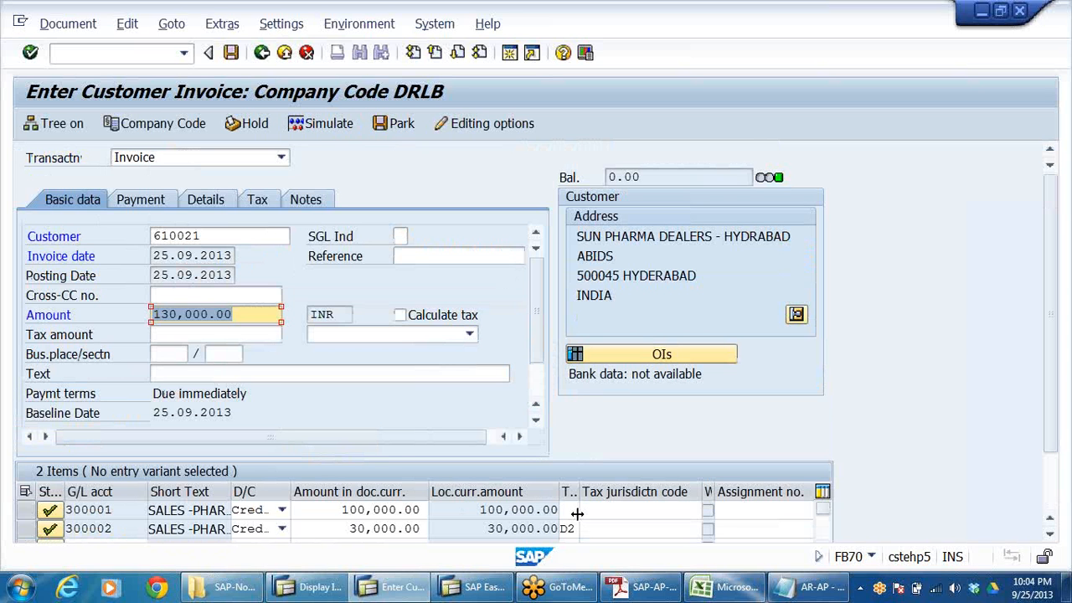
click(1055, 386)
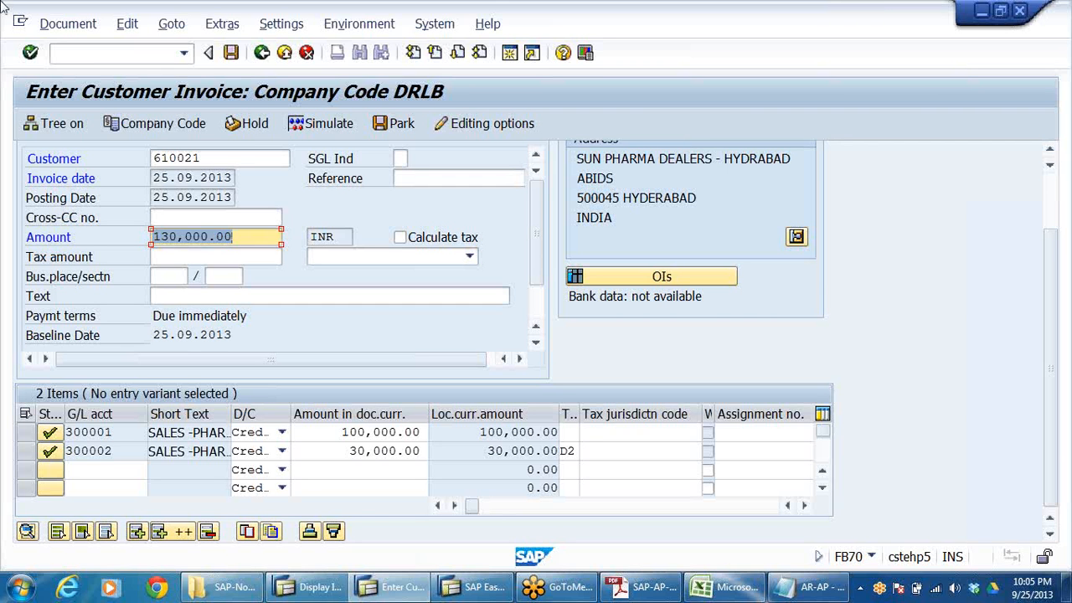
click(231, 53)
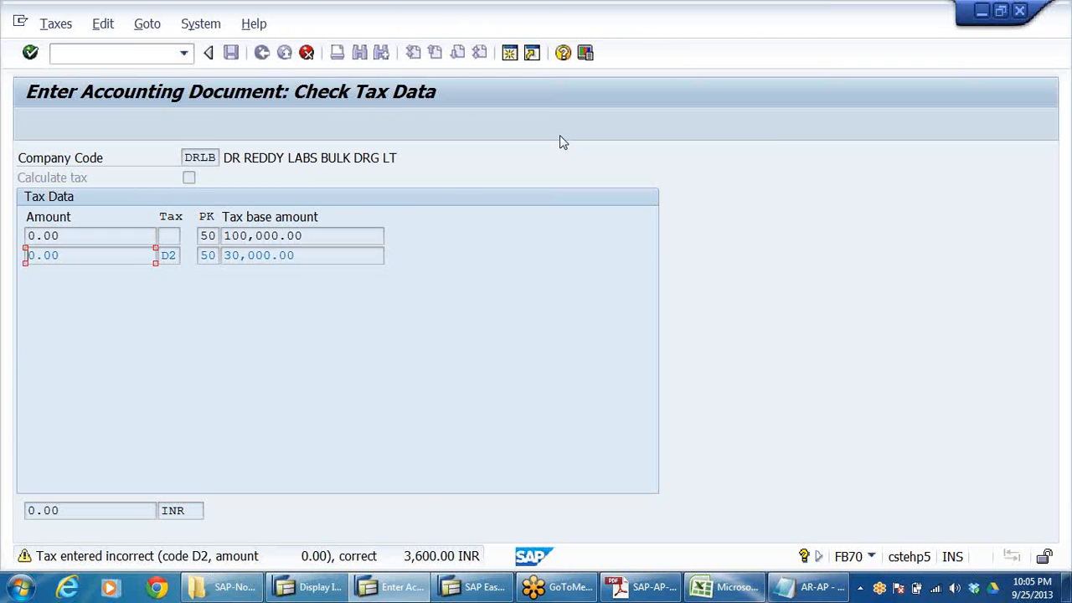
key(Return)
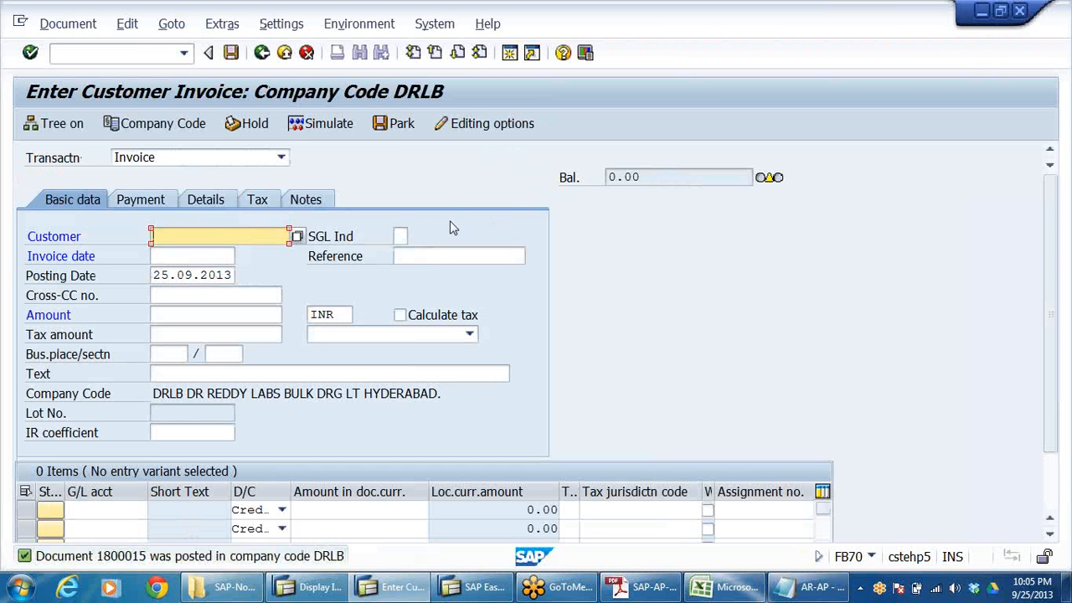
- Display the posted customer invoice document to check its line items, and return to invoice entry
click(60, 24)
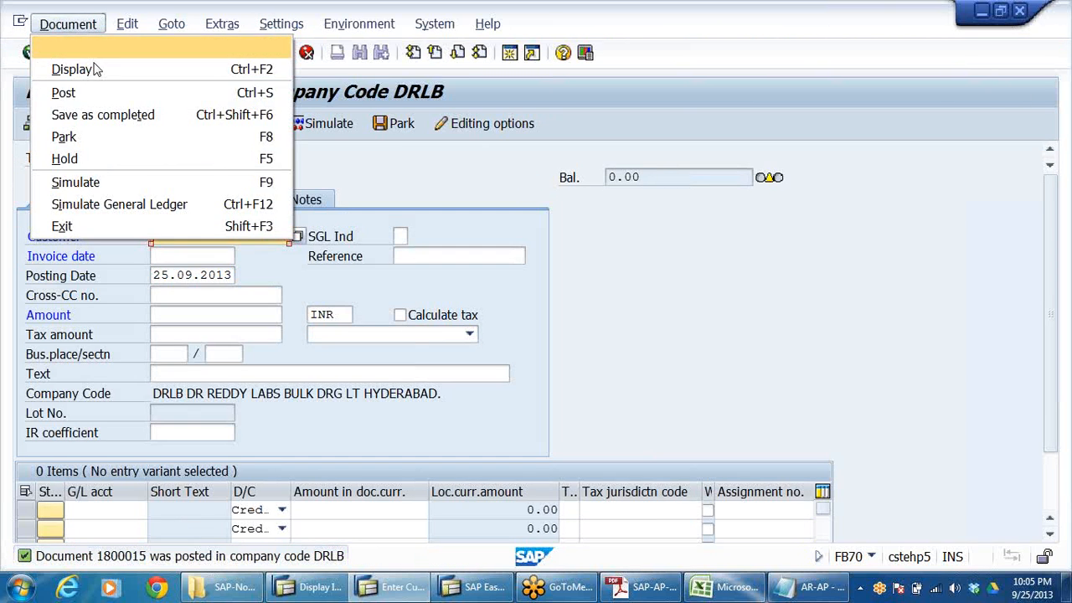
click(73, 72)
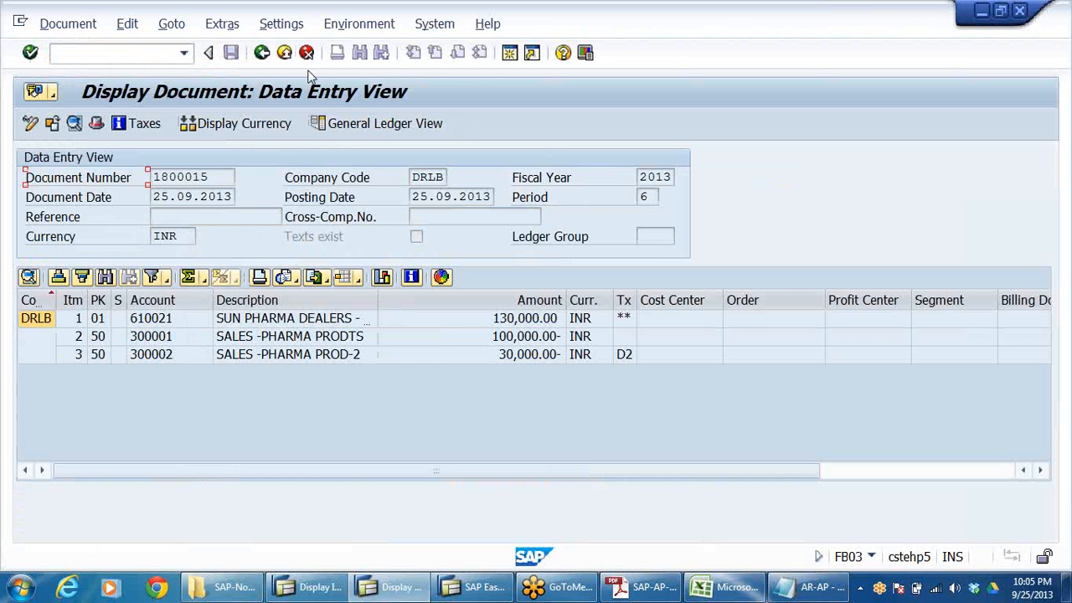
click(284, 52)
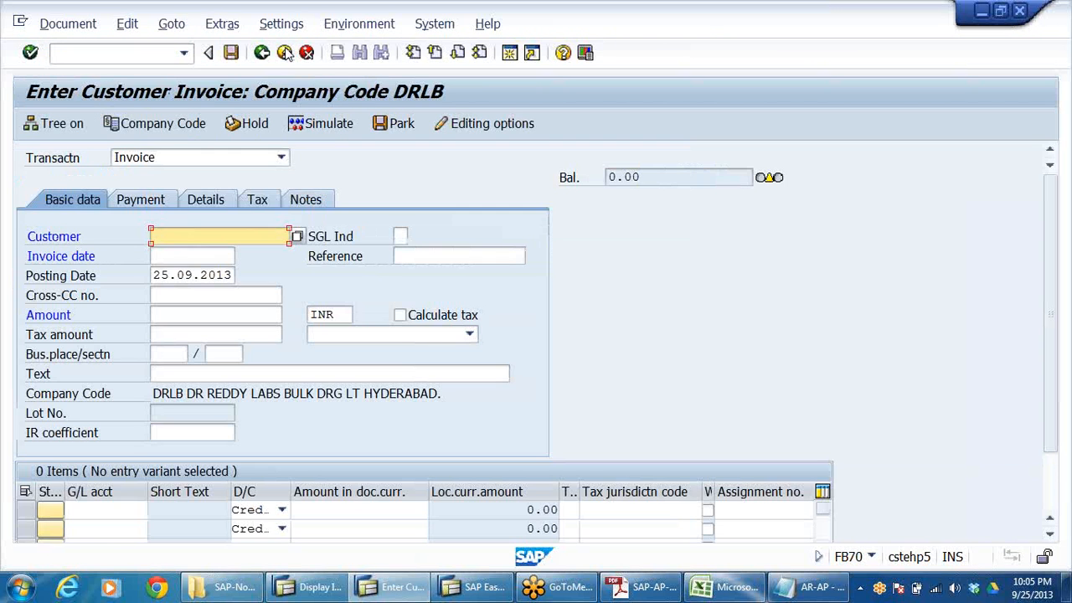
- Exit customer invoice entry, confirming the loss of data, and collapse the Accounts Receivable folder
click(285, 53)
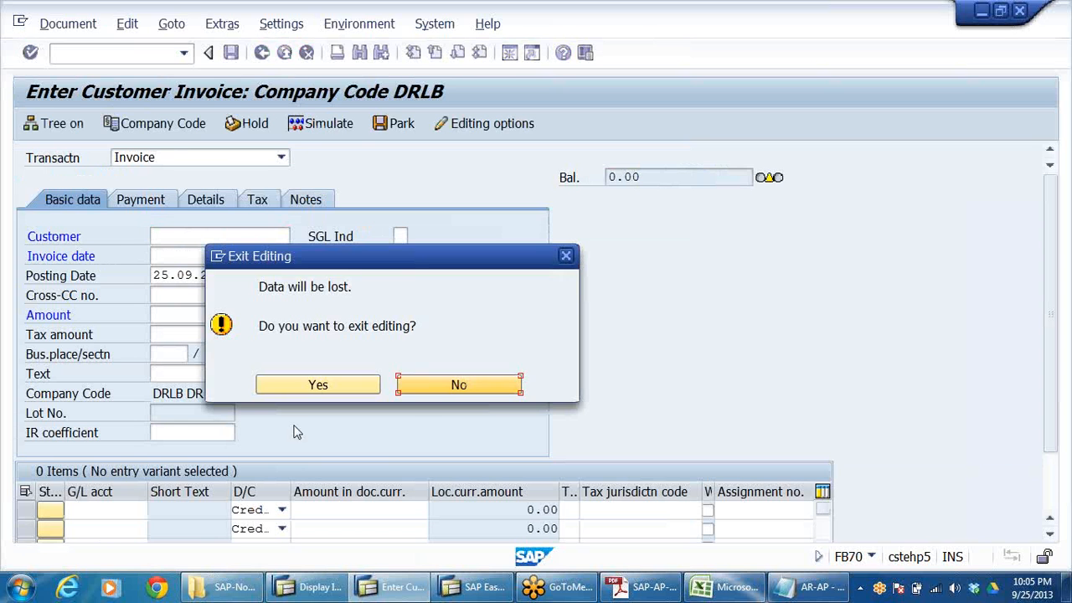
click(317, 387)
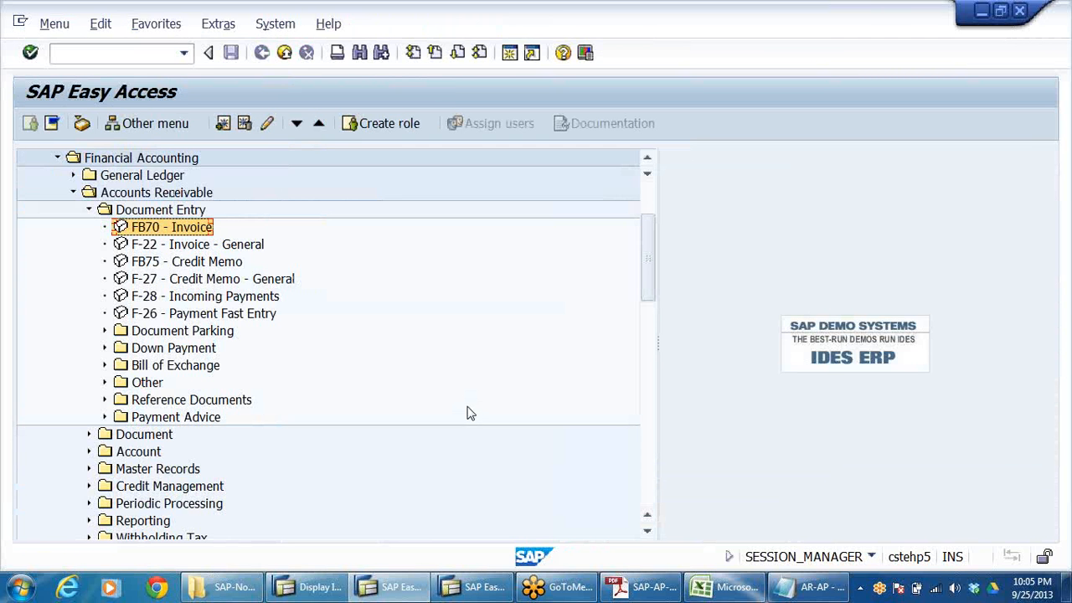
click(89, 209)
click(73, 193)
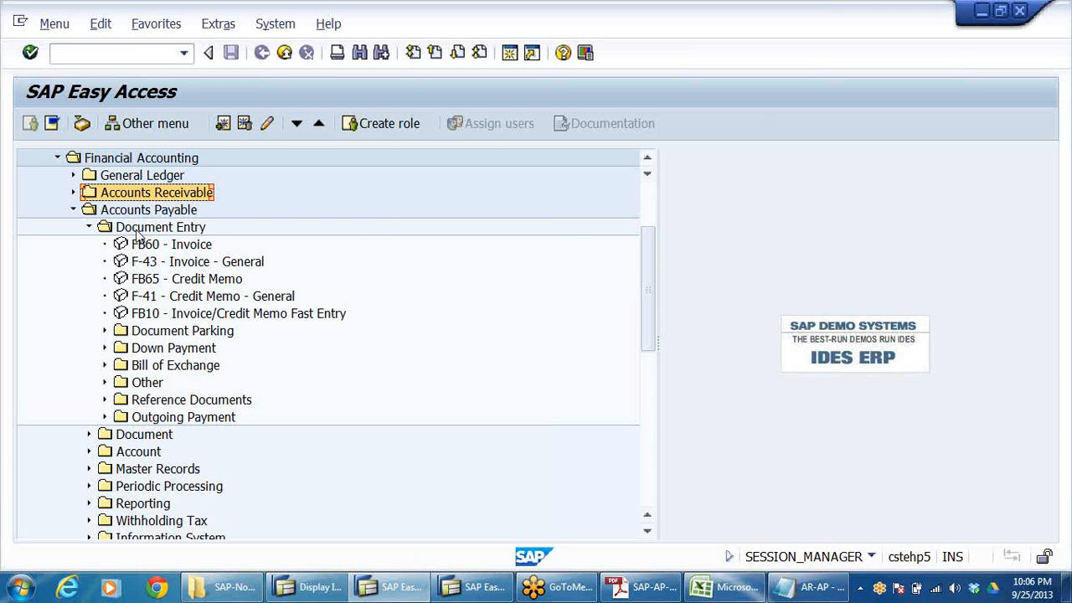
- In the Display IMG session, collapse the Tax on Sales/Purchases and Financial Accounting Global Settings (New) nodes
key(alt+Tab)
click(199, 228)
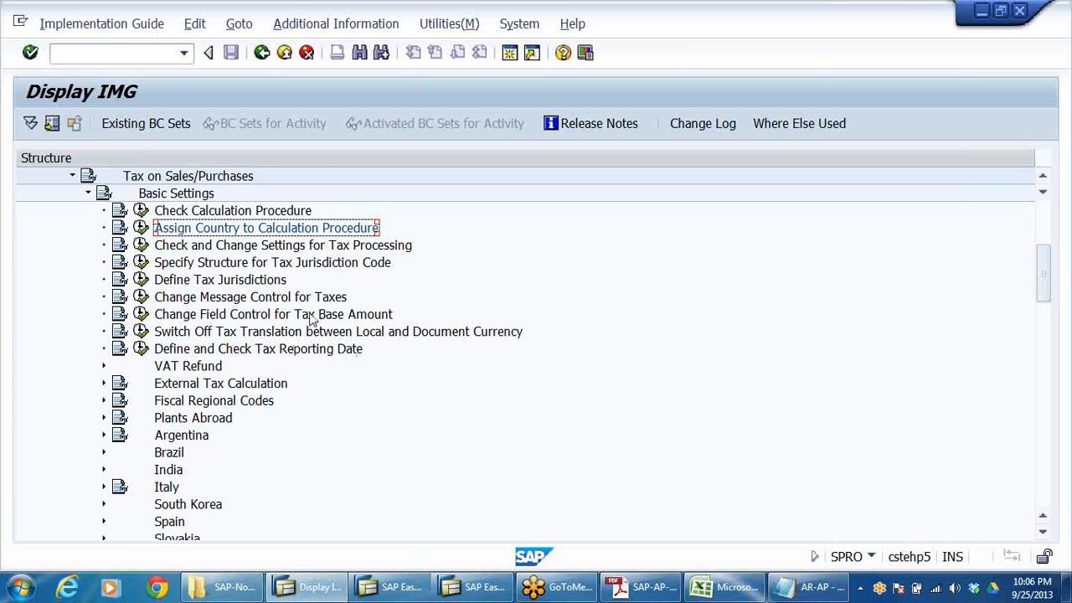
click(91, 193)
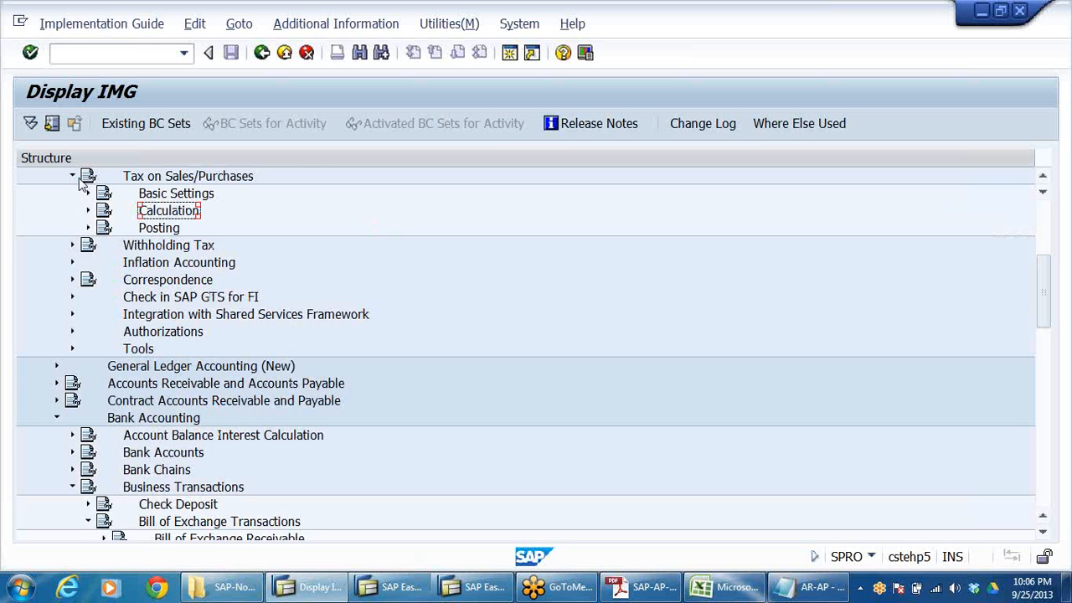
click(74, 176)
scroll(72, 182, up, 2)
click(56, 177)
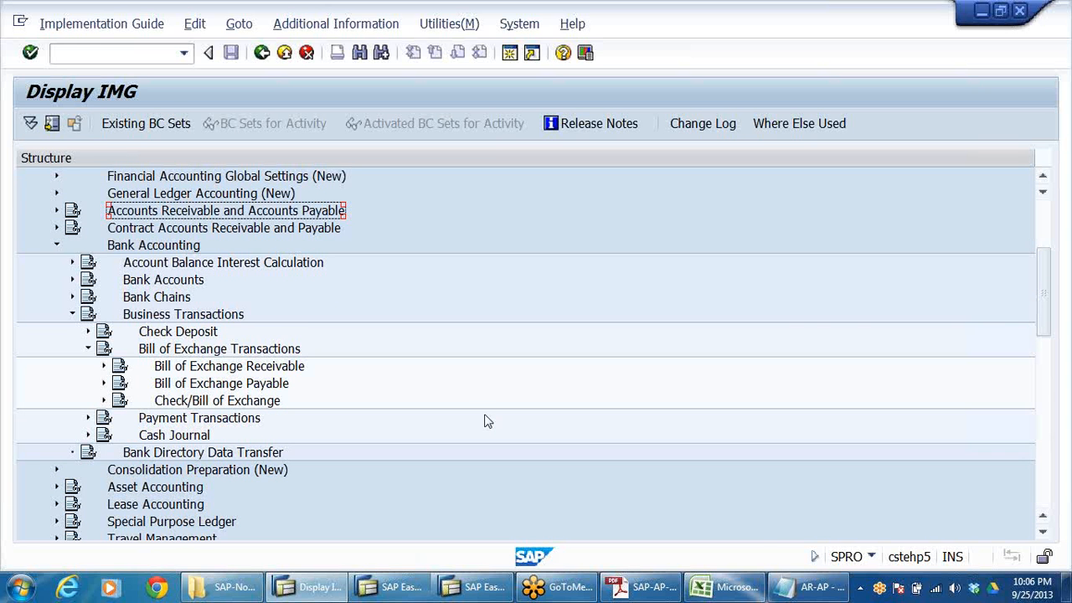
- Return to the SAP Easy Access session and open F-43 Invoice - General from Accounts Payable document entry
click(394, 586)
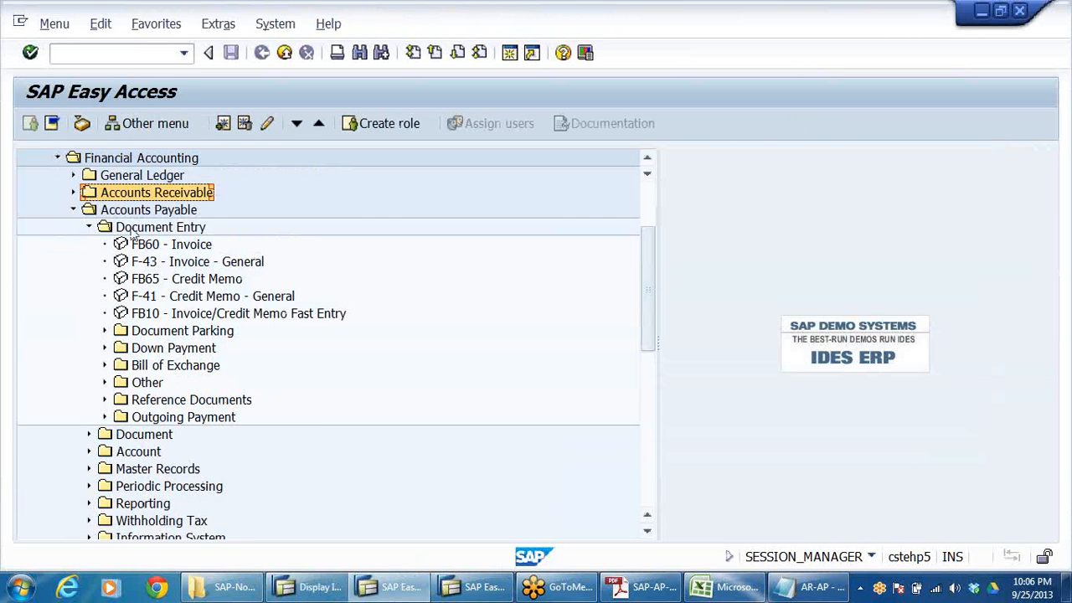
click(144, 213)
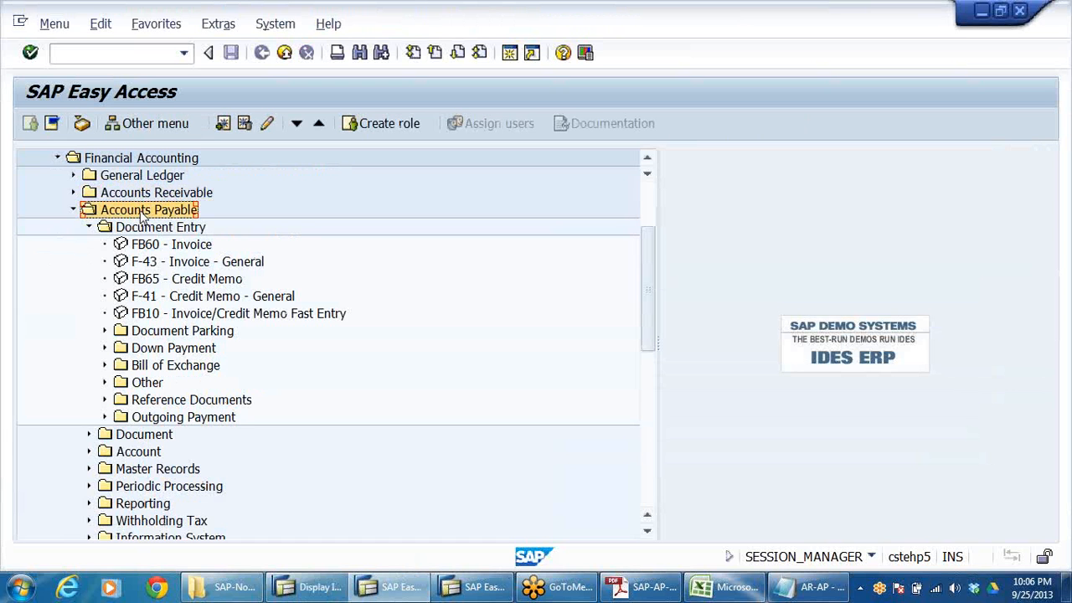
click(144, 227)
click(155, 245)
click(166, 262)
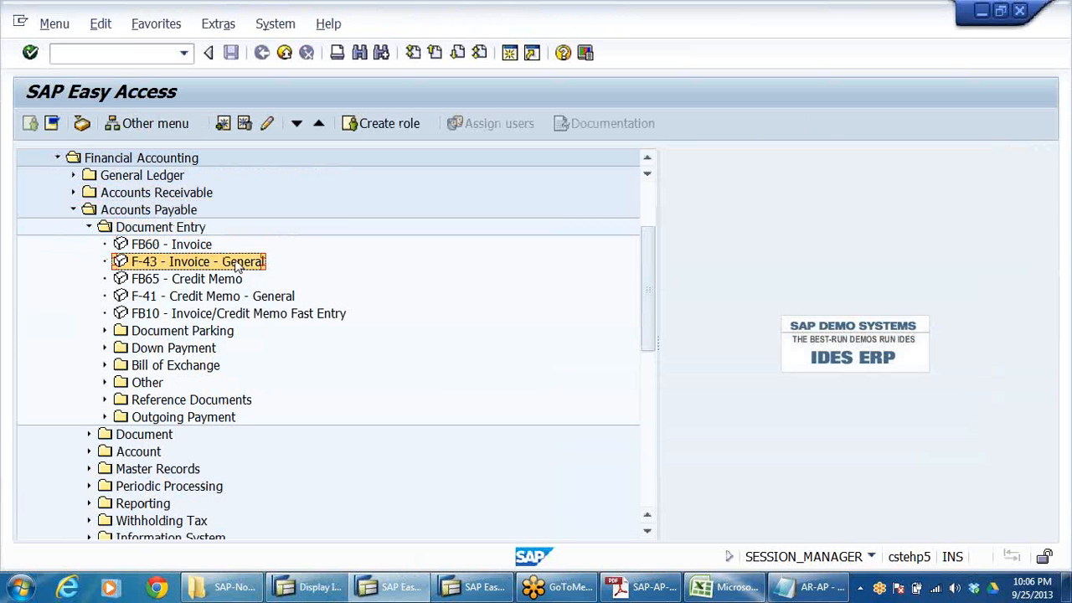
click(170, 244)
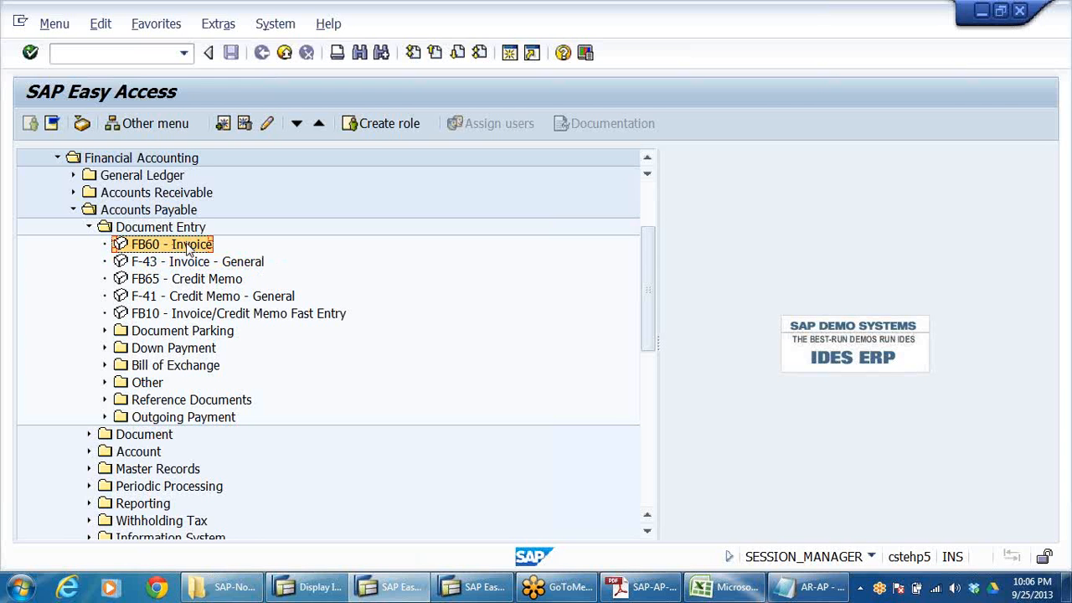
click(151, 263)
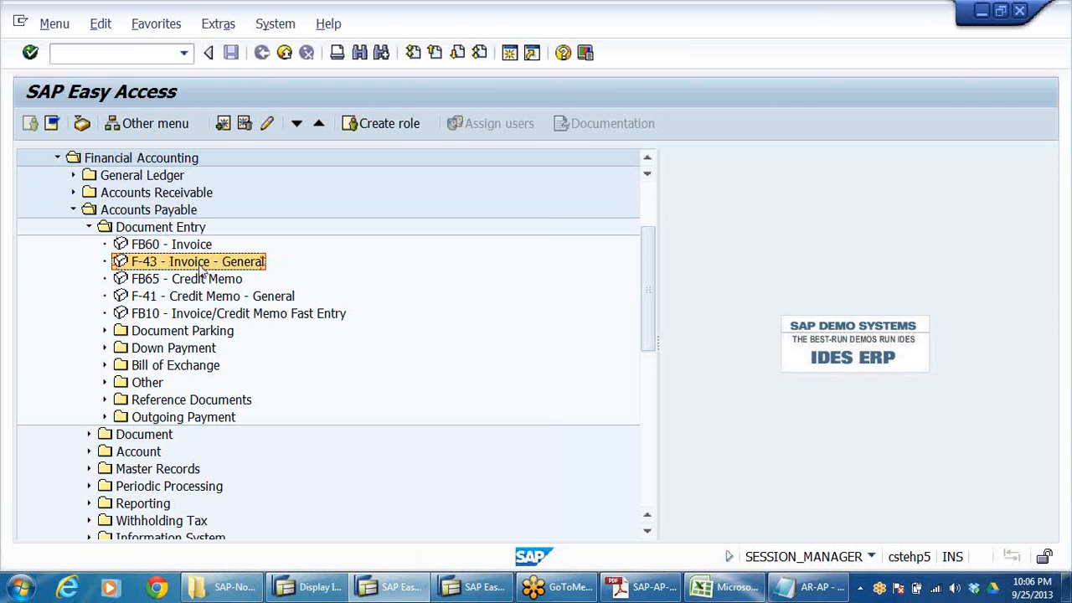
double_click(201, 267)
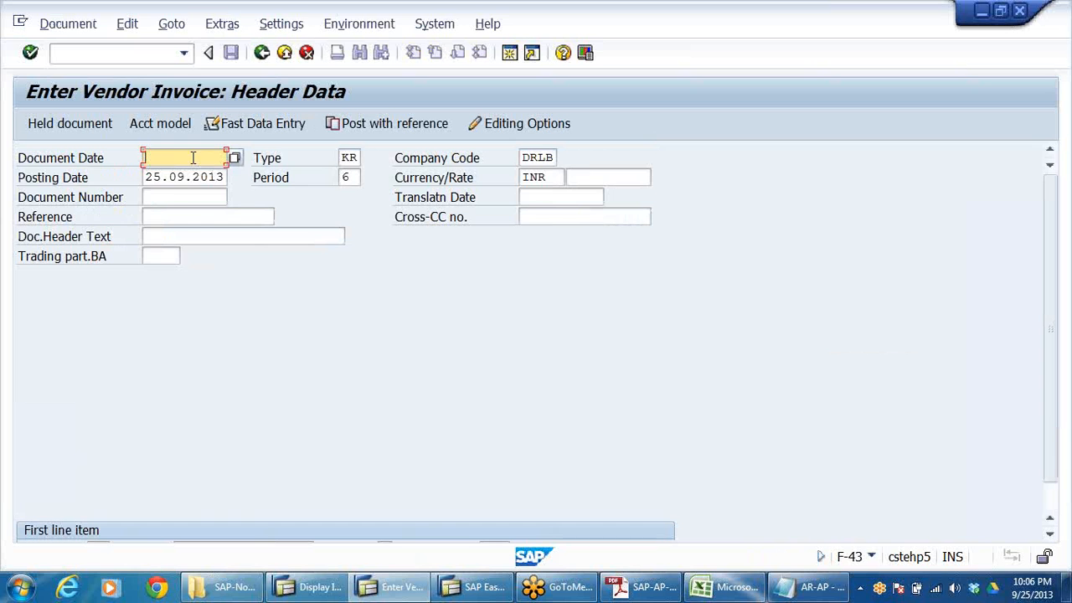
- Copy the posting date 25.09.2013 into the vendor invoice's document date
click(193, 157)
click(173, 160)
drag(144, 180, 346, 185)
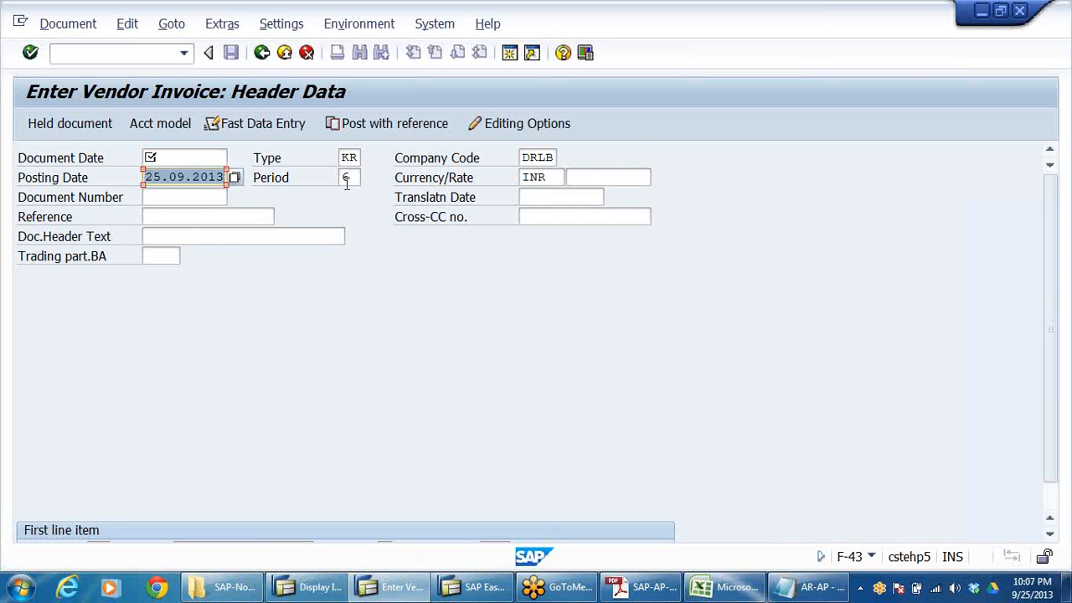
key(ctrl+c)
click(185, 158)
key(ctrl+v)
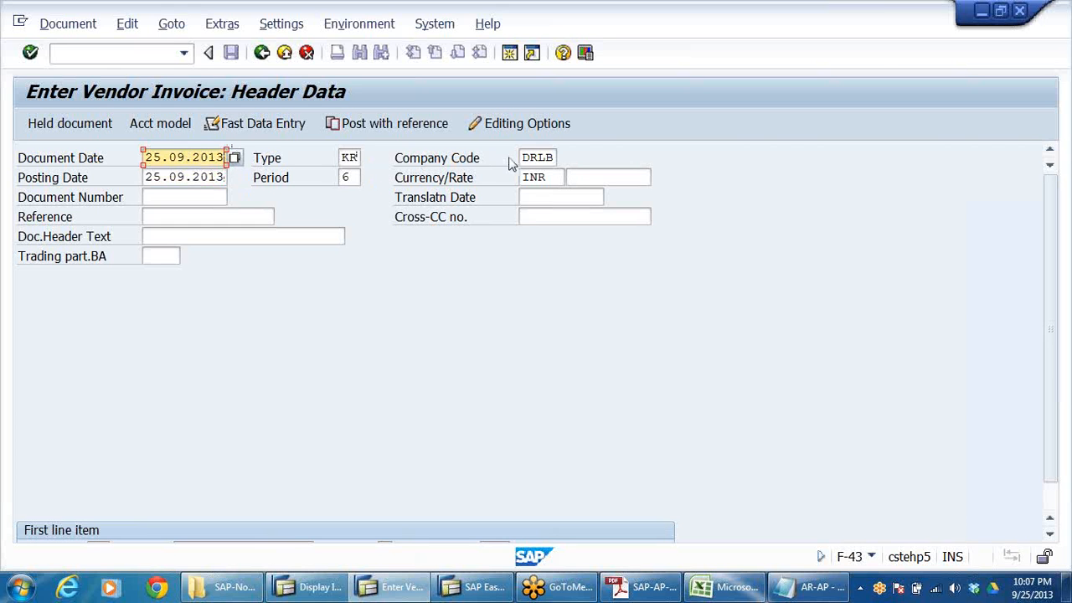
- Look up the meaning of document type KR in the list of document types and close the list
double_click(347, 156)
click(368, 157)
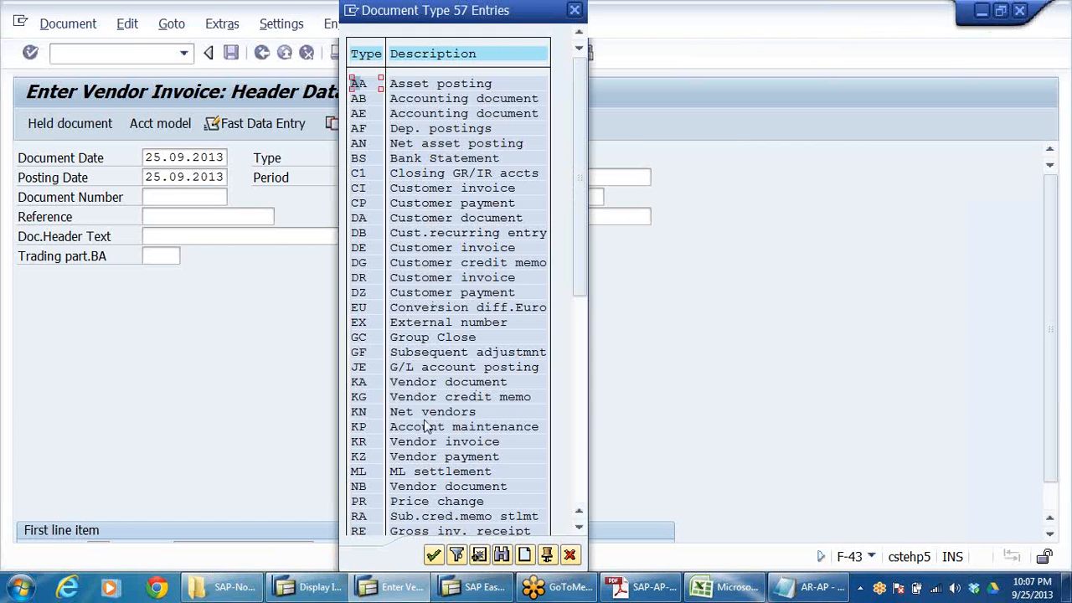
click(362, 444)
click(482, 444)
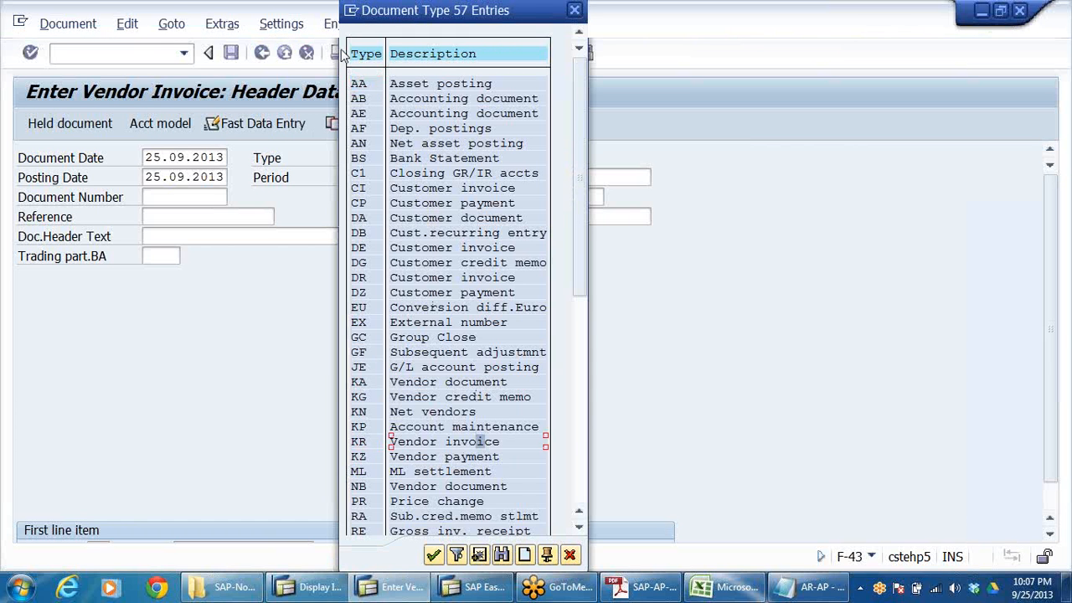
click(575, 10)
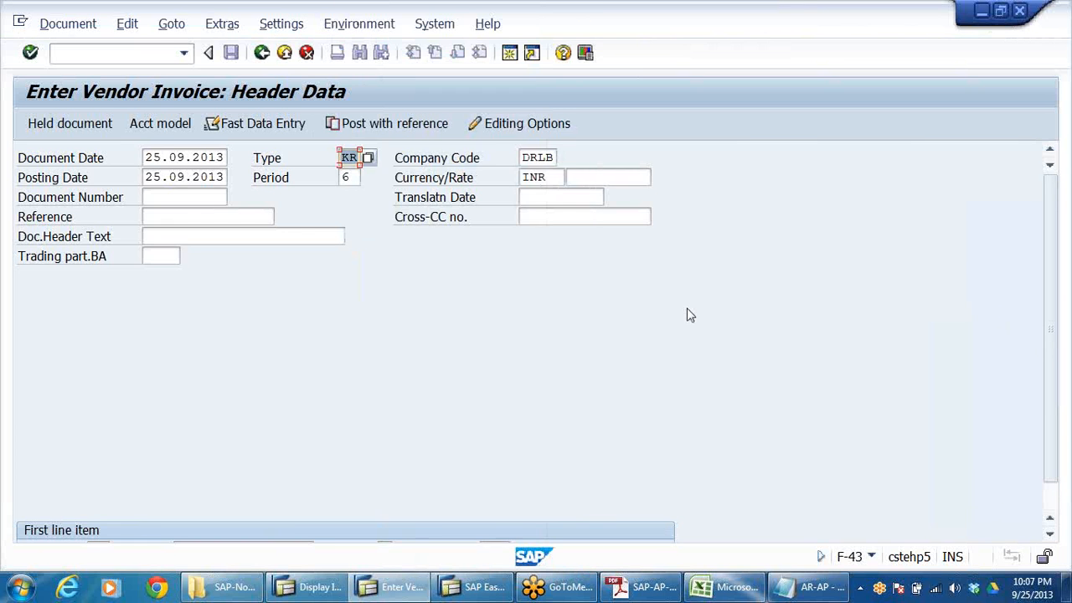
- Look up posting key 31 for the first line item in the posting key list, and return to the account entry
click(97, 519)
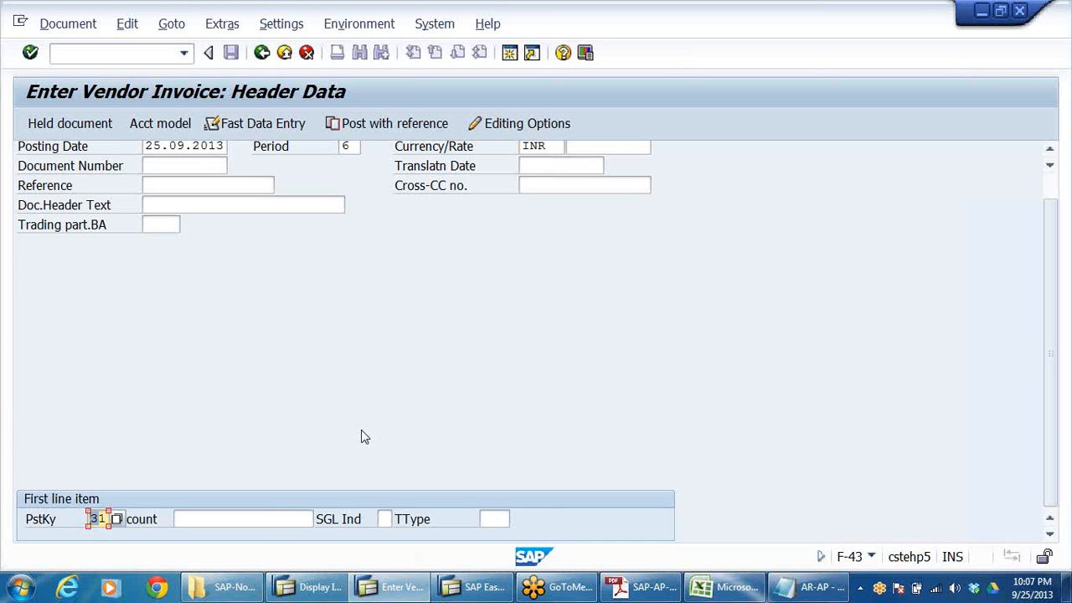
click(268, 517)
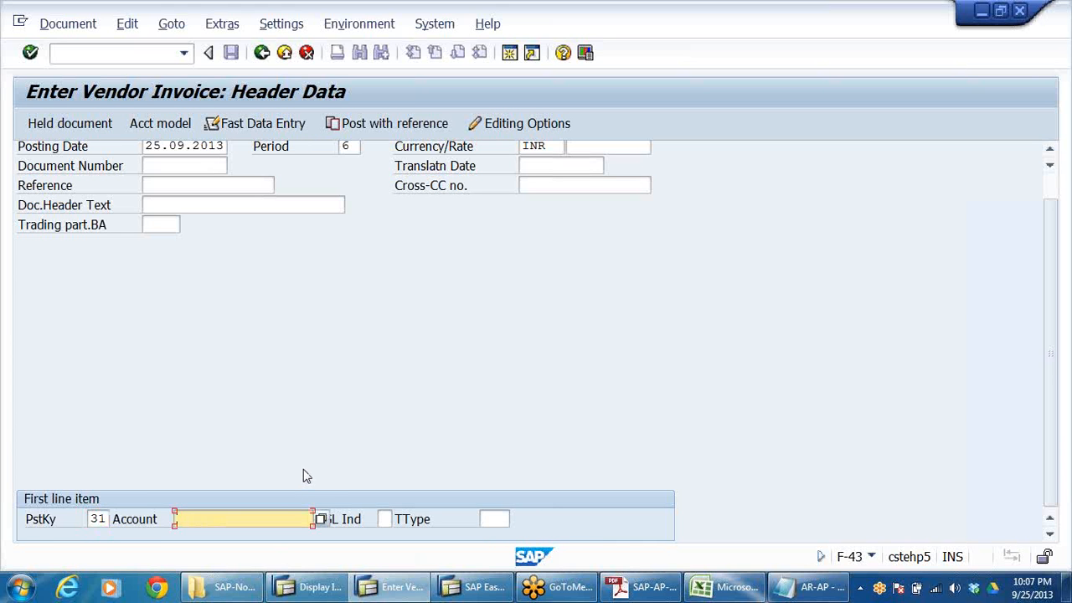
click(98, 518)
click(118, 519)
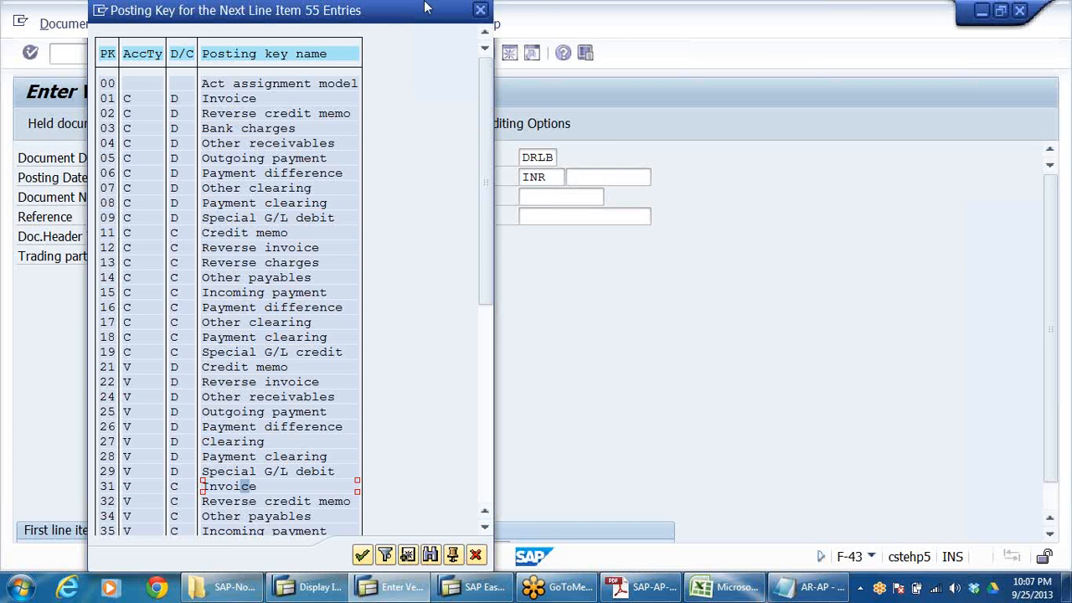
click(475, 555)
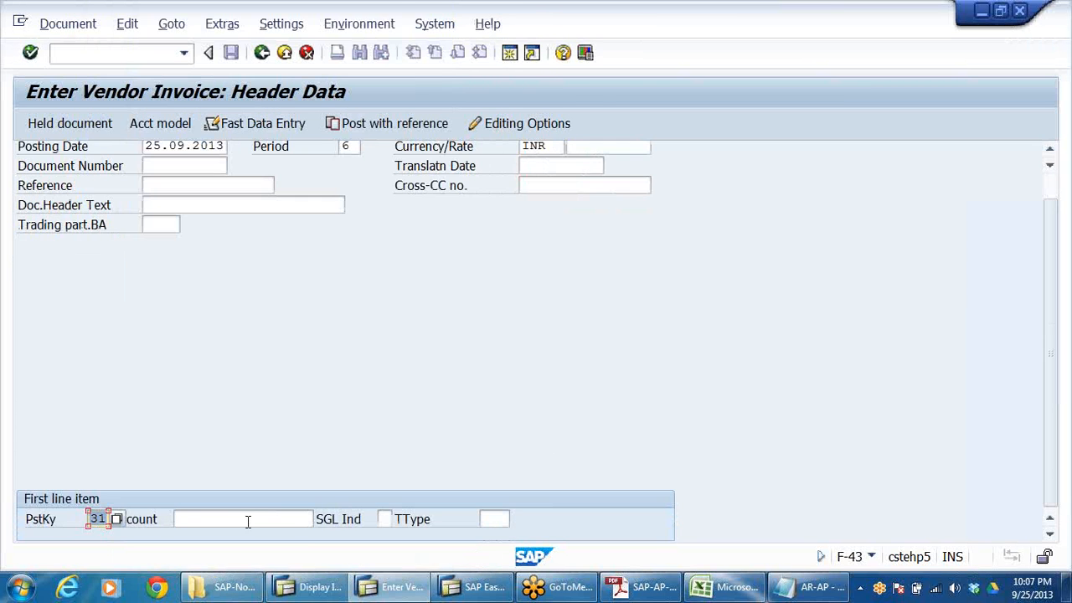
click(249, 518)
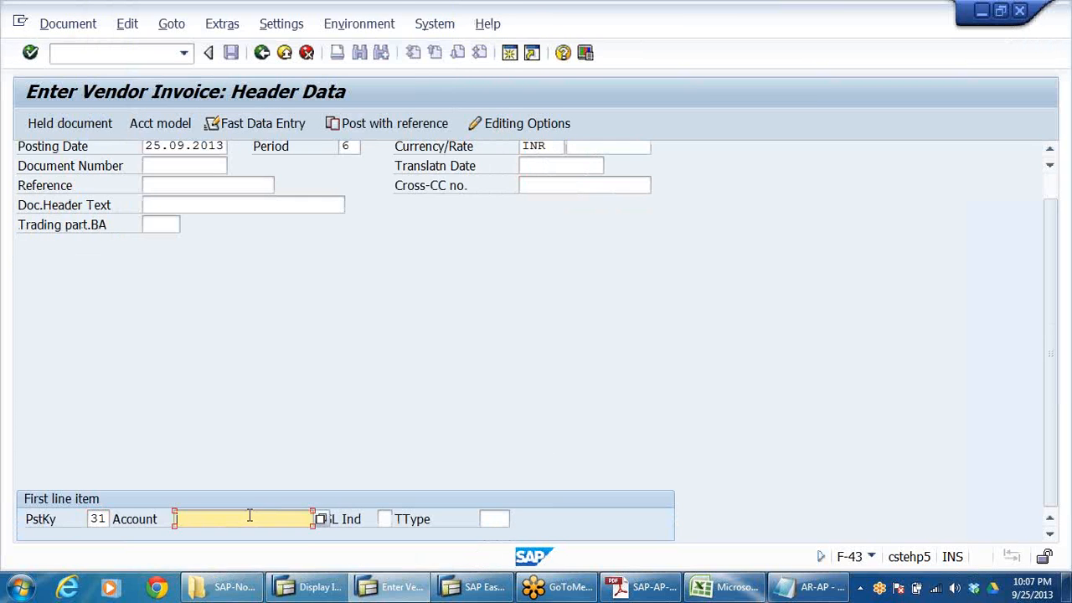
- Look up the vendors by country for company code DRLB from the first line item's account, and close the list without choosing one
click(322, 519)
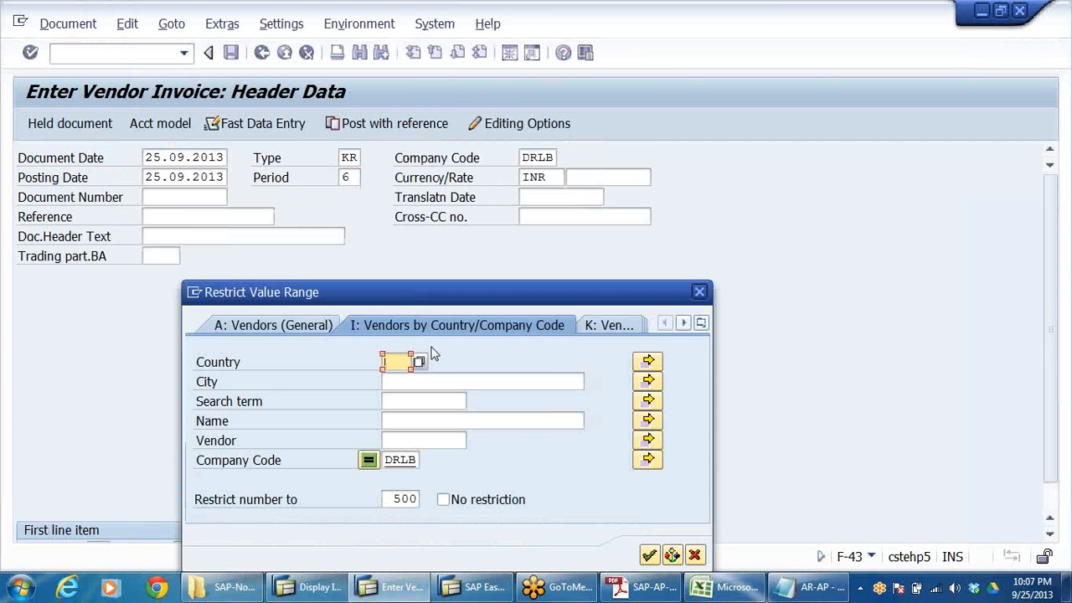
drag(510, 299, 538, 190)
click(677, 448)
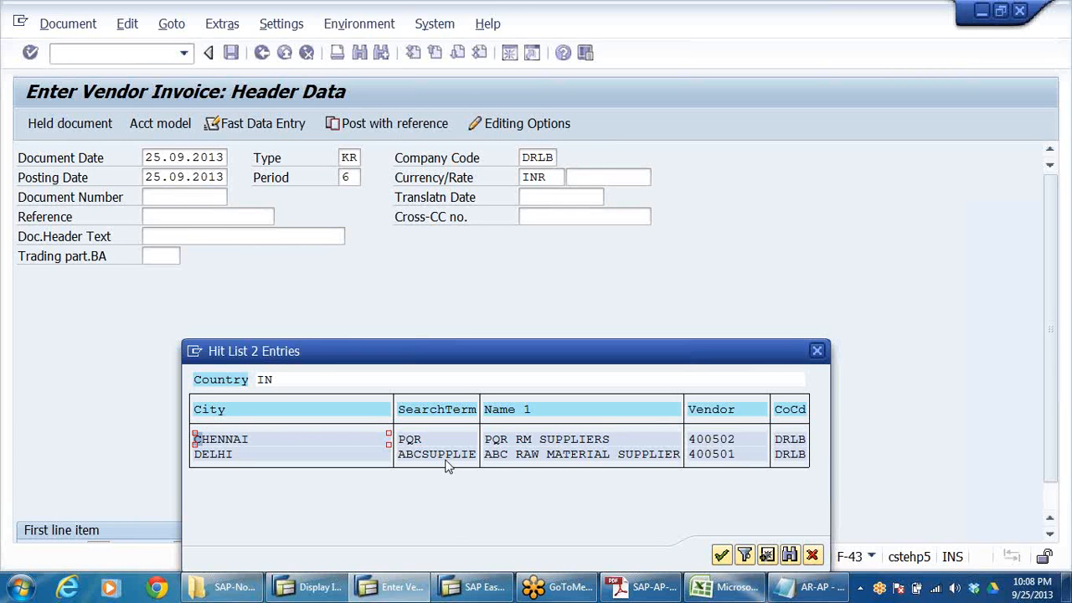
click(496, 454)
click(816, 352)
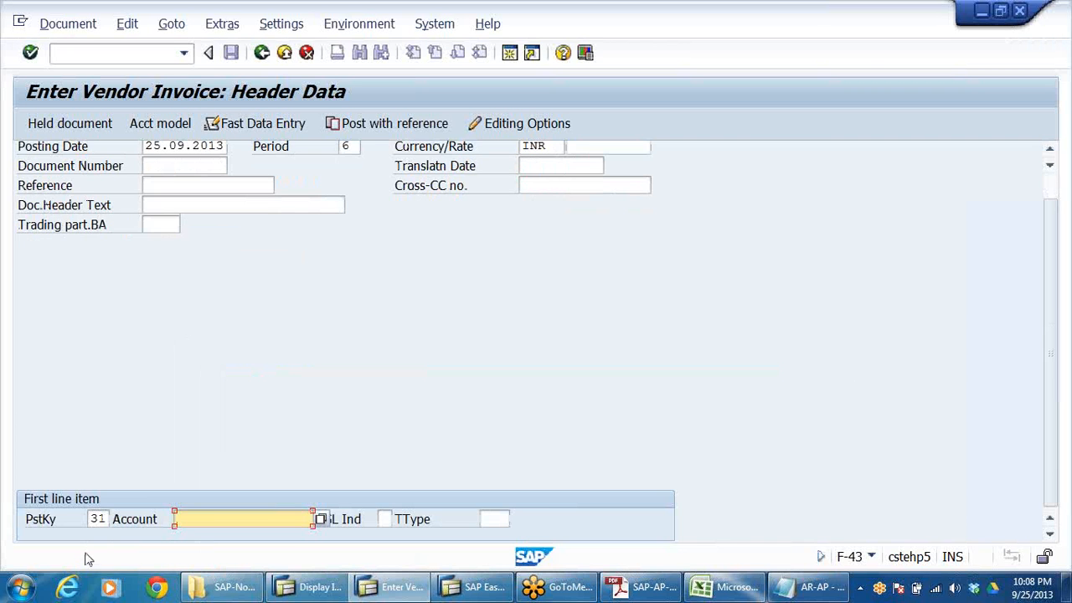
- Set the first line item's posting key to 01 and choose the customer SUN PHARMA DEALERS as its account
click(101, 520)
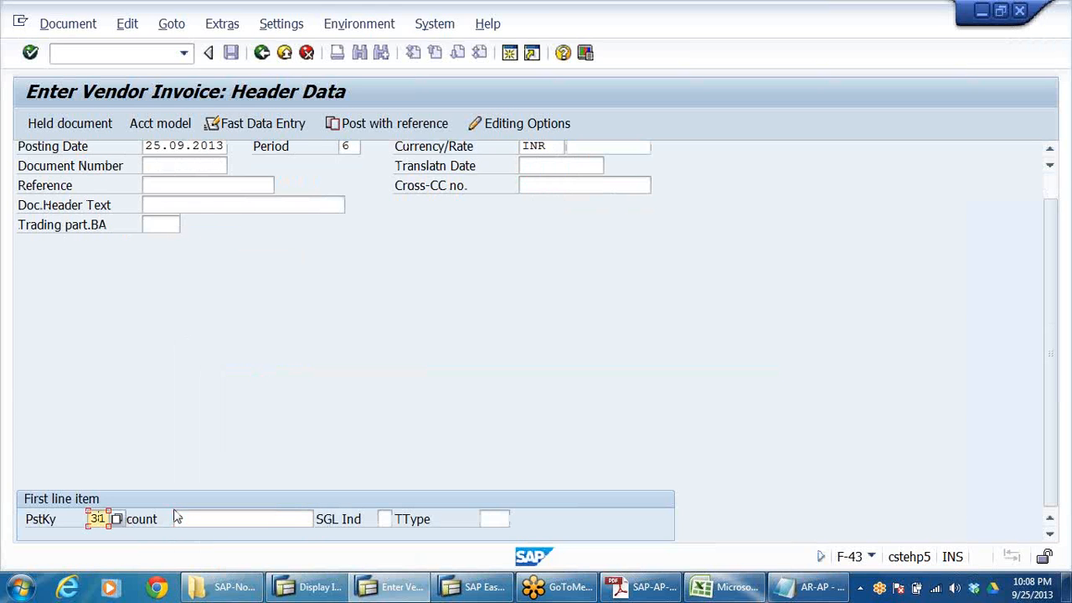
key(BackSpace)
key(BackSpace)
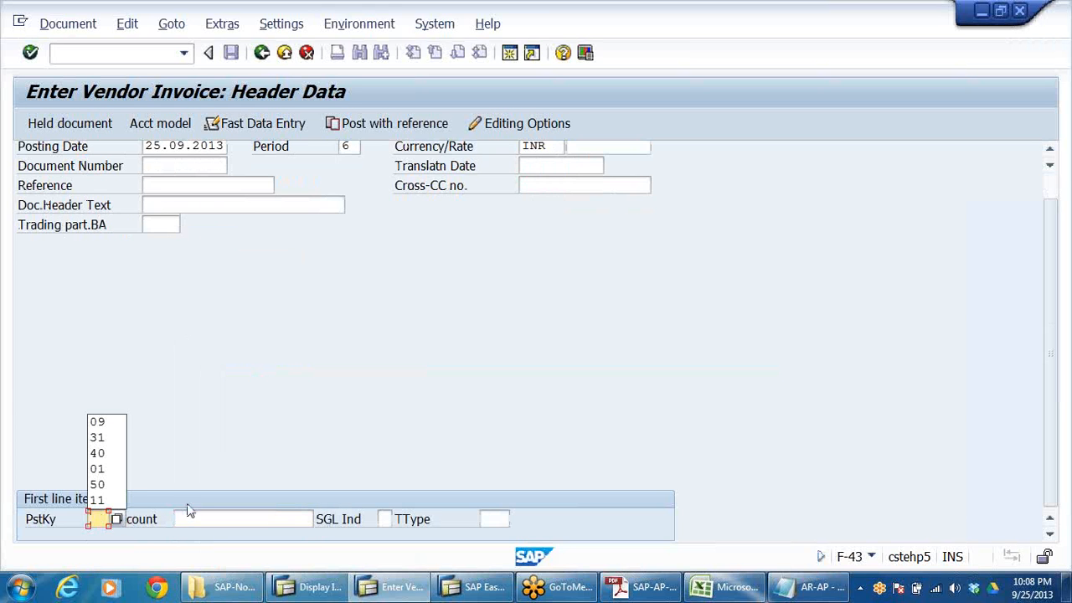
click(103, 520)
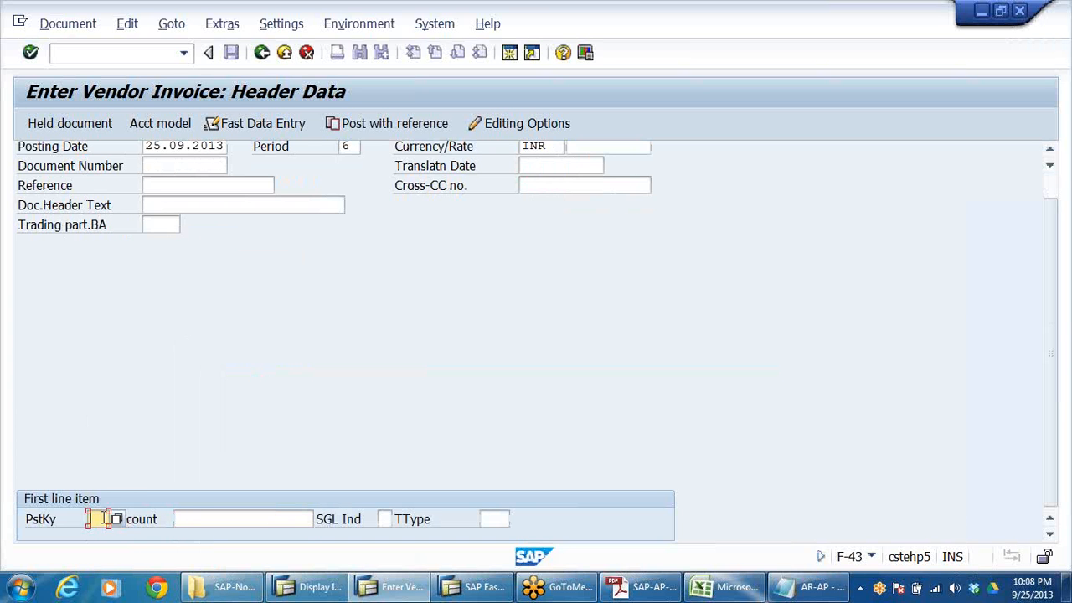
text(01)
click(253, 520)
click(321, 519)
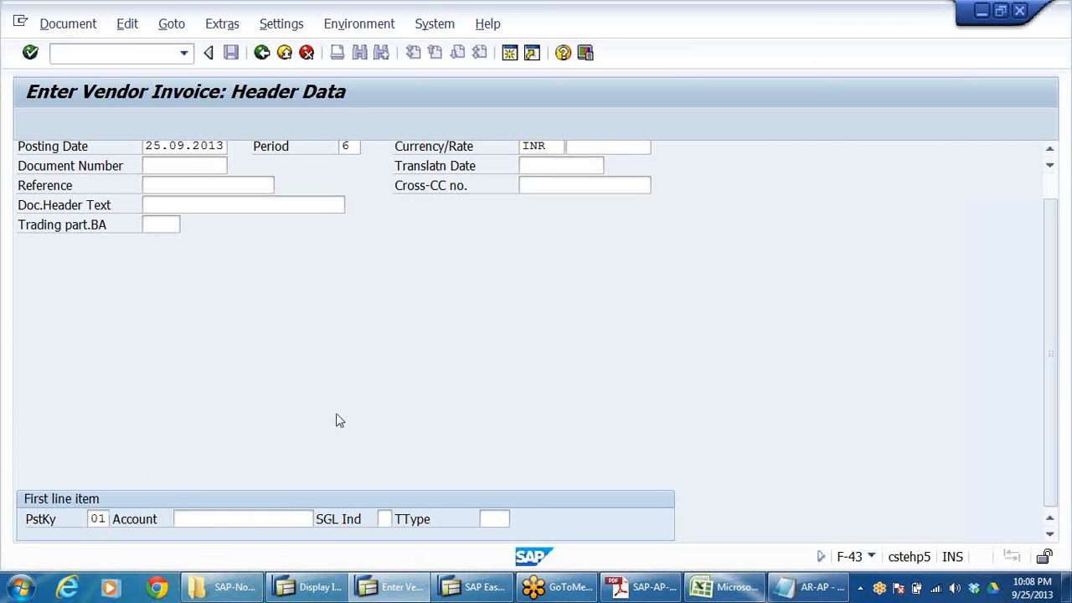
click(649, 556)
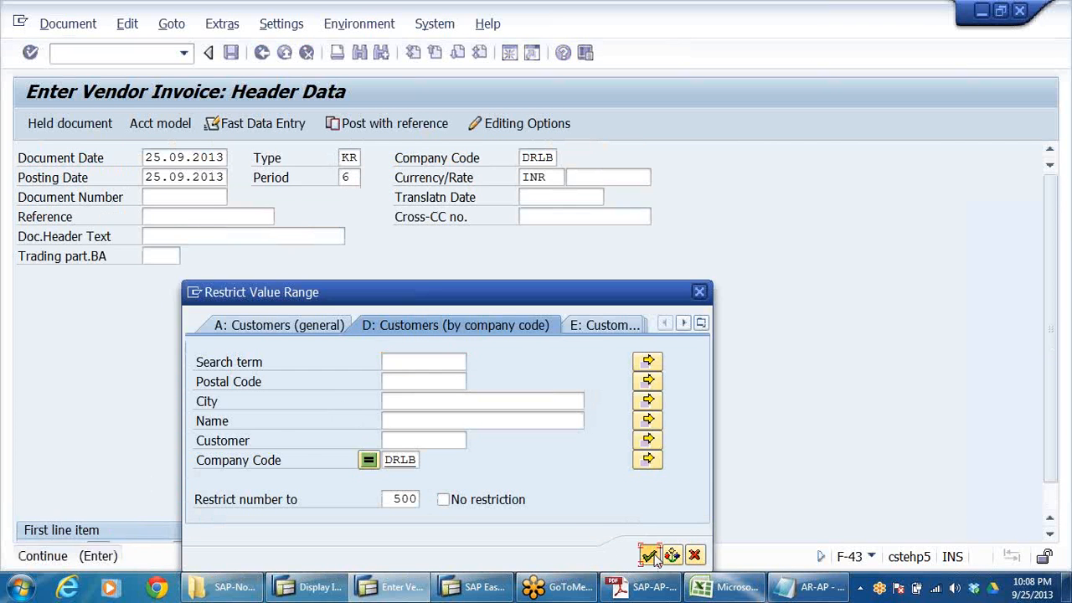
click(614, 458)
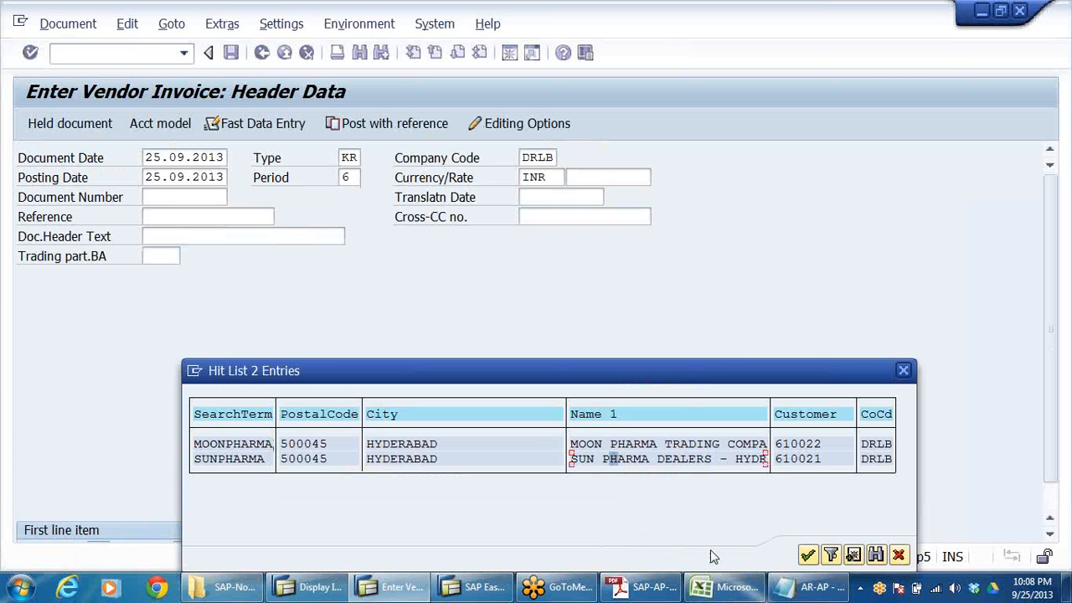
click(809, 556)
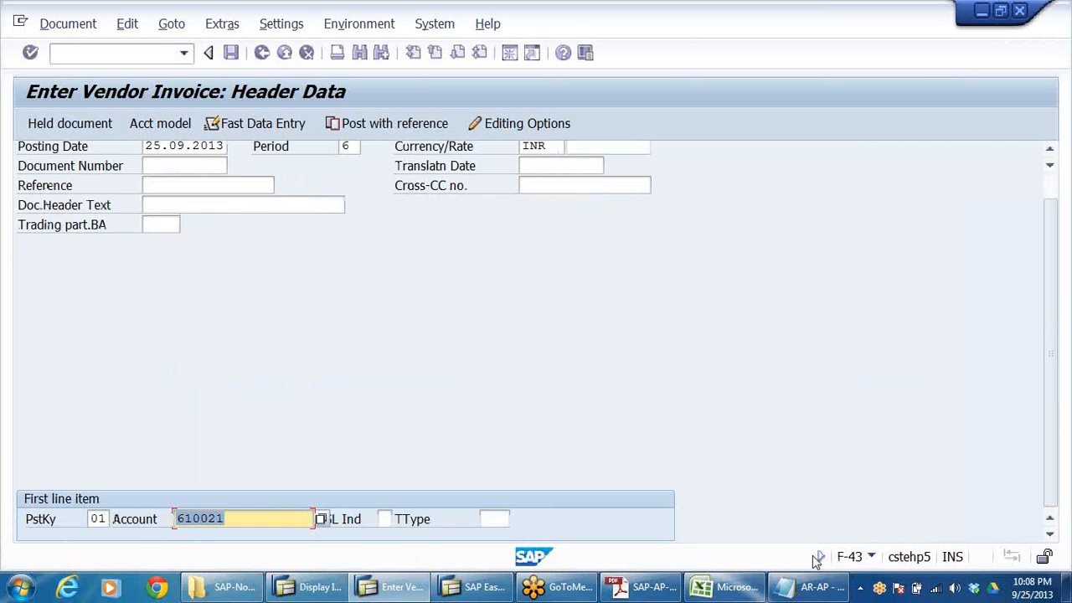
- Change the first line item's posting key to 40 and clear the customer account
click(99, 518)
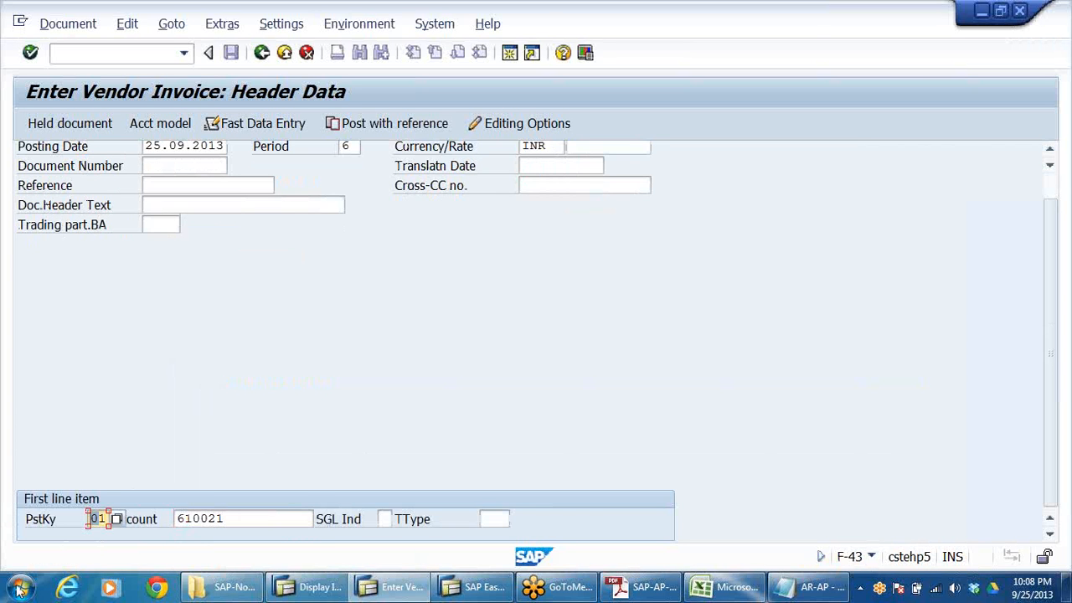
mouse_move(251, 592)
text(1)
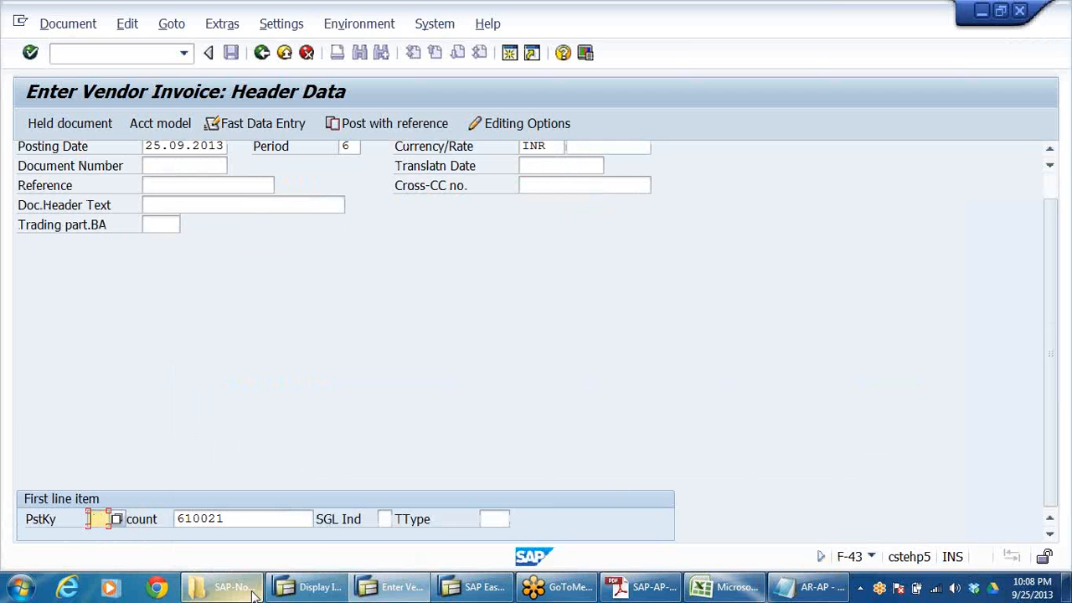
text(40)
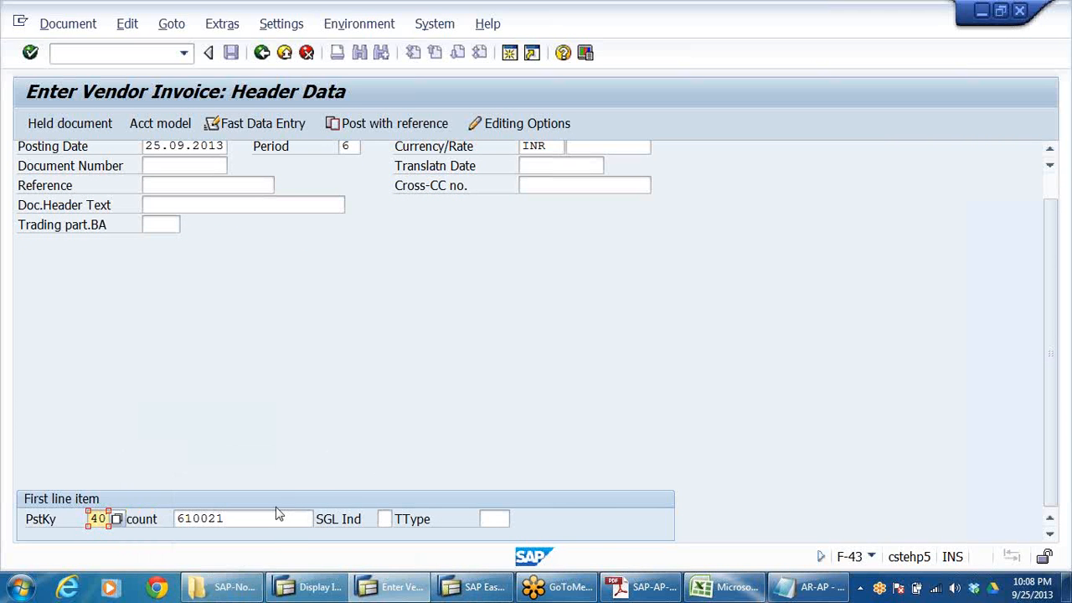
click(267, 519)
key(BackSpace)
key(BackSpace)
key(BackSpace)
key(BackSpace)
key(BackSpace)
key(BackSpace)
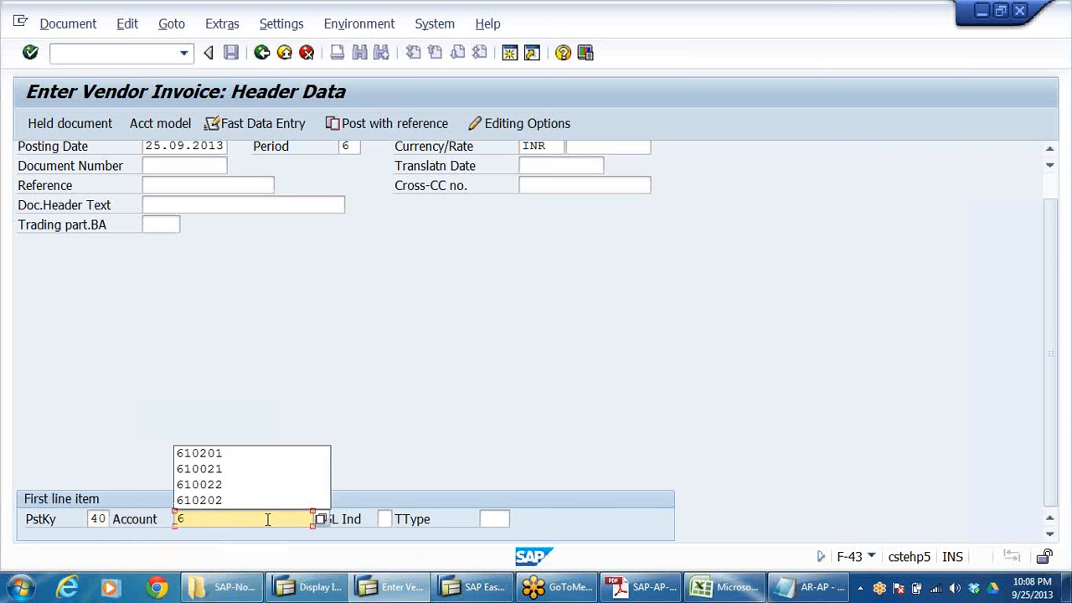
- Look up the G/L accounts of company code DRLB for the first line item and close the list
click(323, 519)
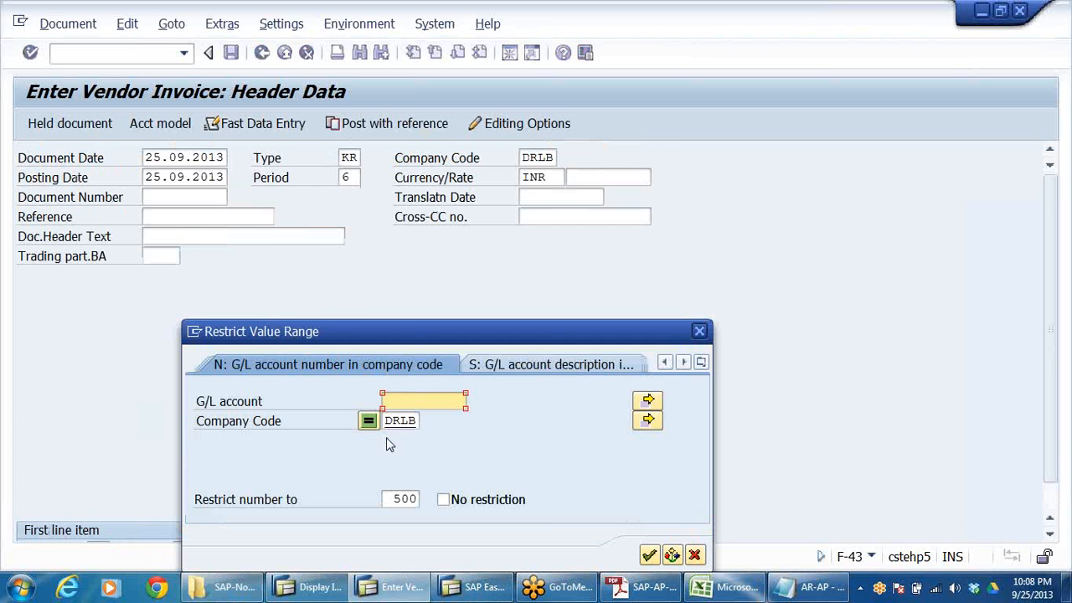
click(651, 556)
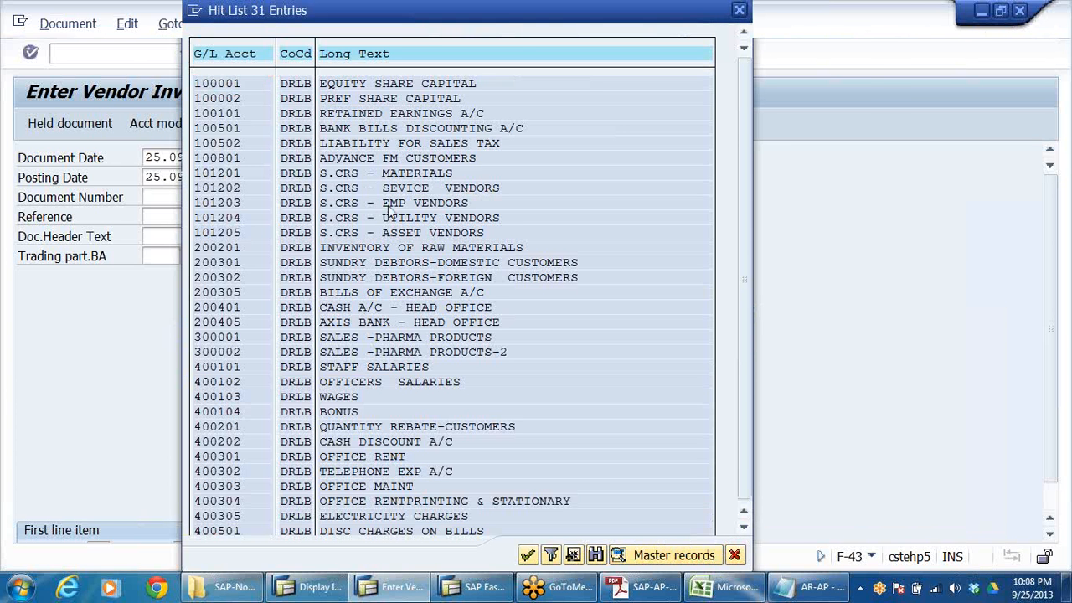
scroll(390, 205, down, 1)
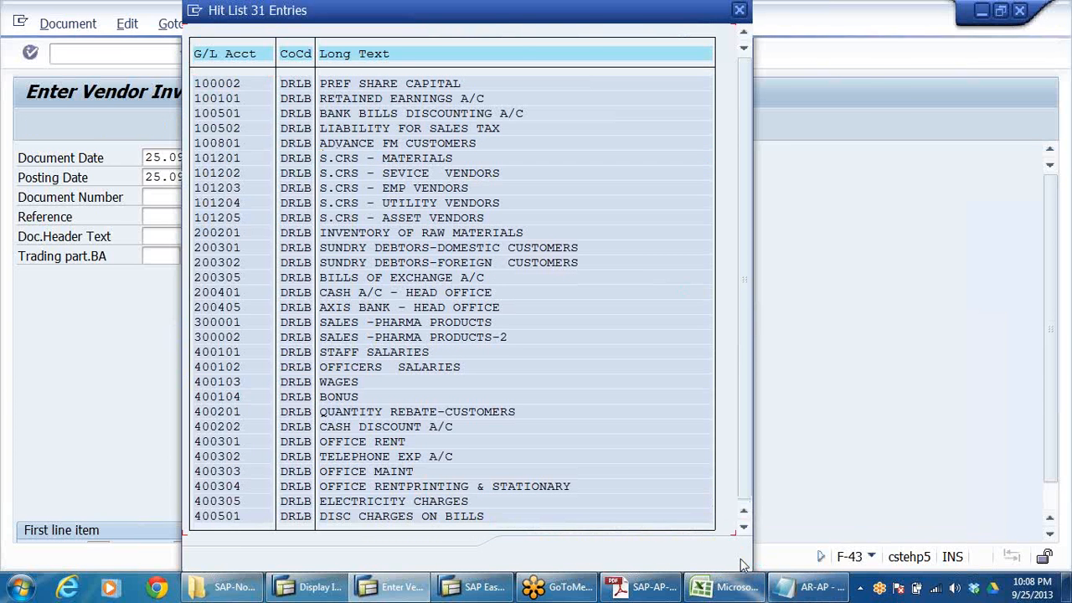
click(738, 557)
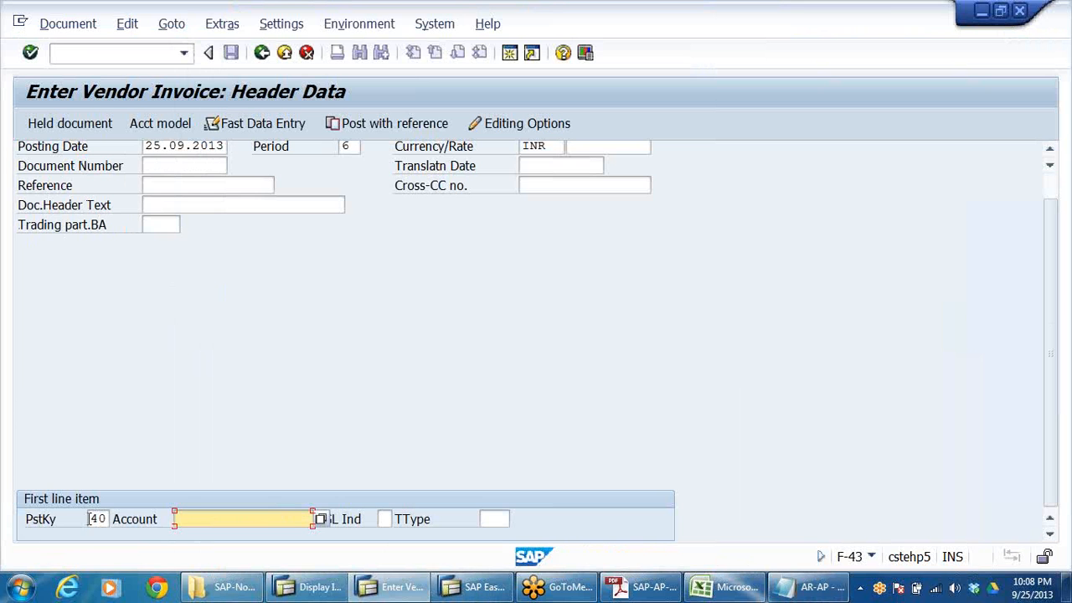
- Set the first line item's posting key back to 31 and choose the vendor ABC RAW MATERIAL SUPPLIERS in Delhi as its account
click(101, 518)
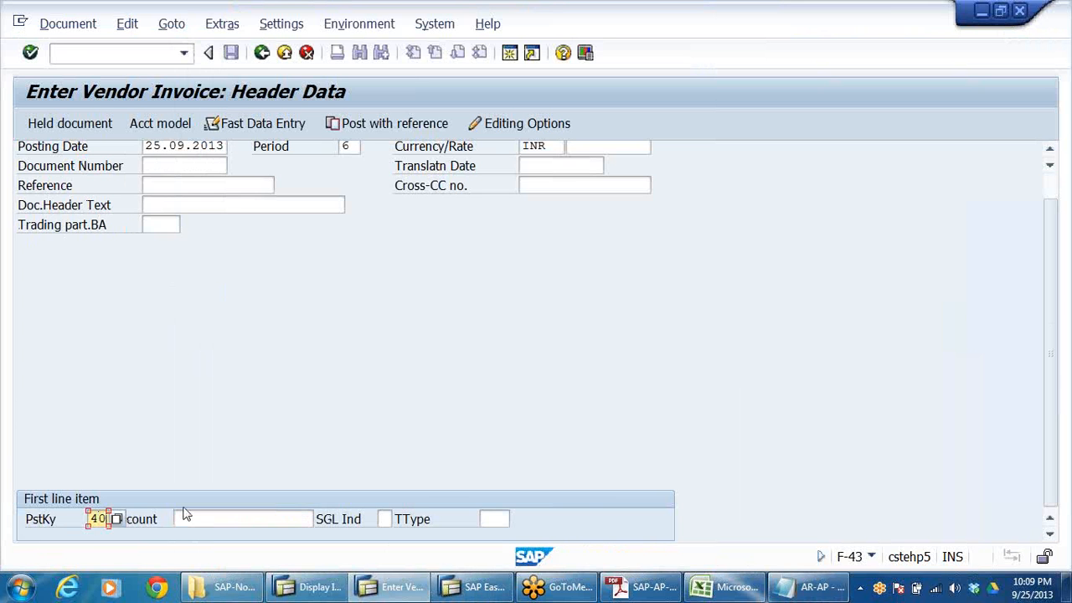
key(BackSpace)
key(BackSpace)
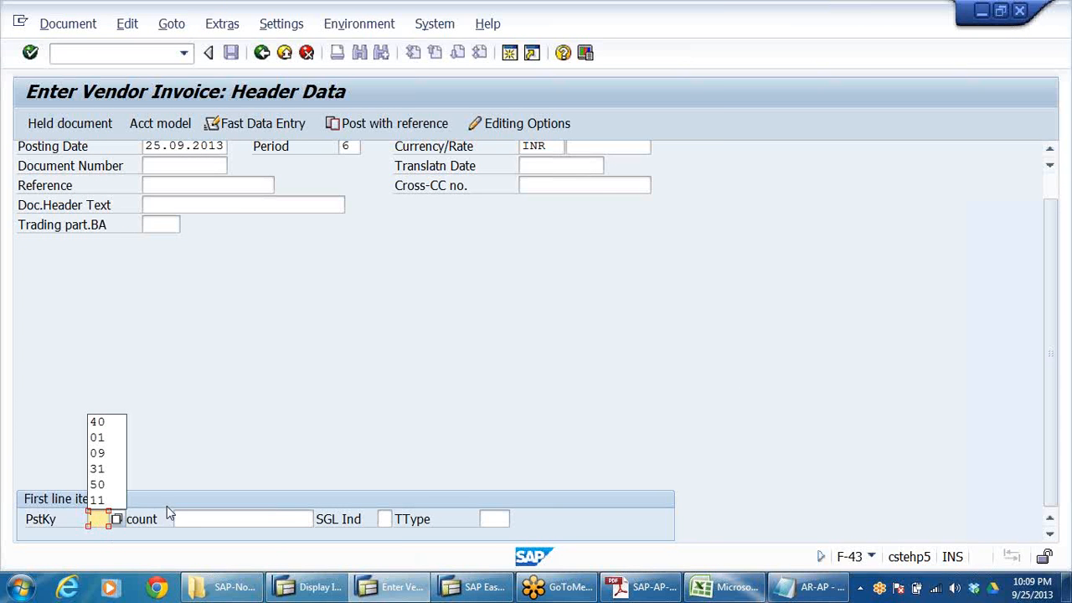
click(111, 471)
click(244, 521)
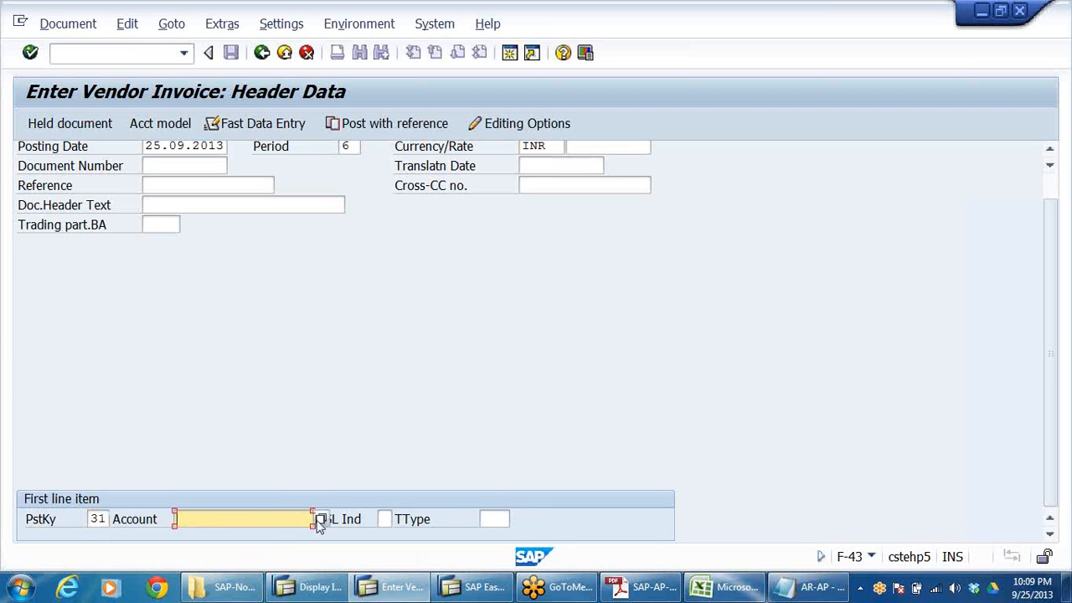
click(319, 519)
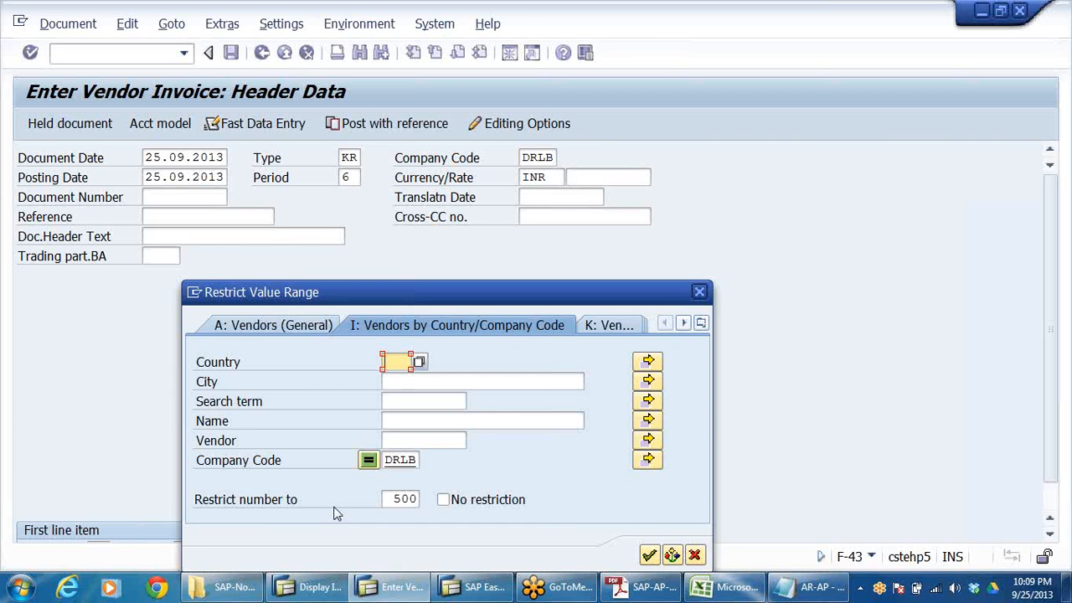
click(650, 555)
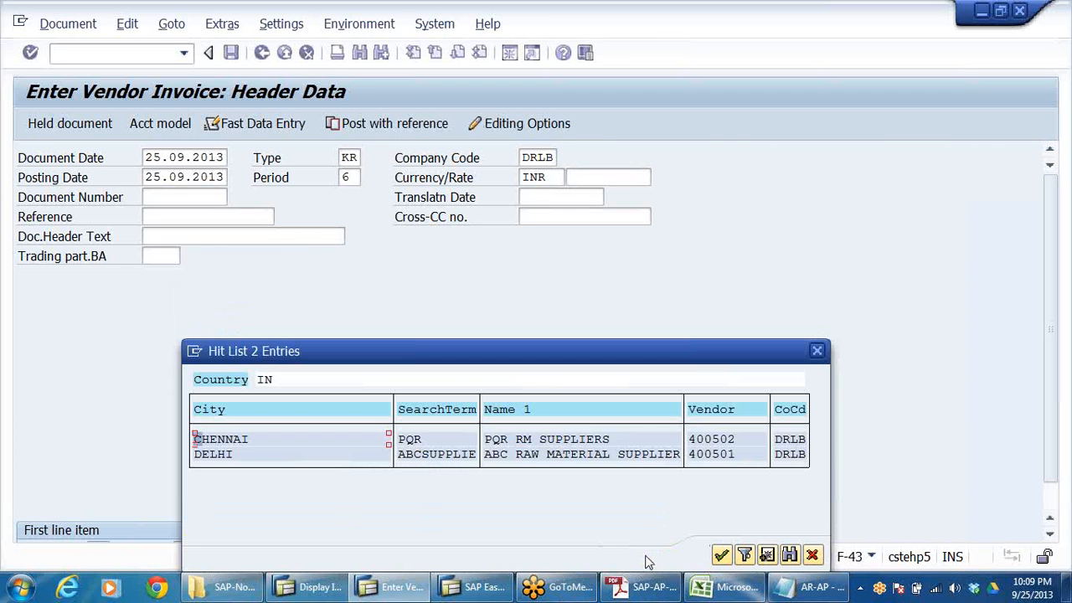
click(732, 454)
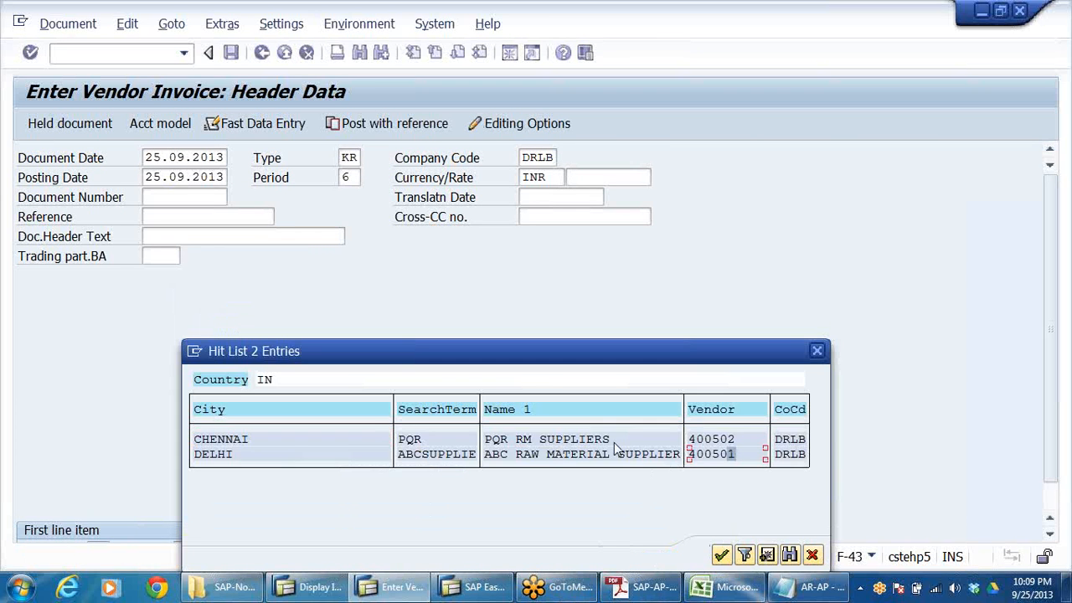
double_click(536, 454)
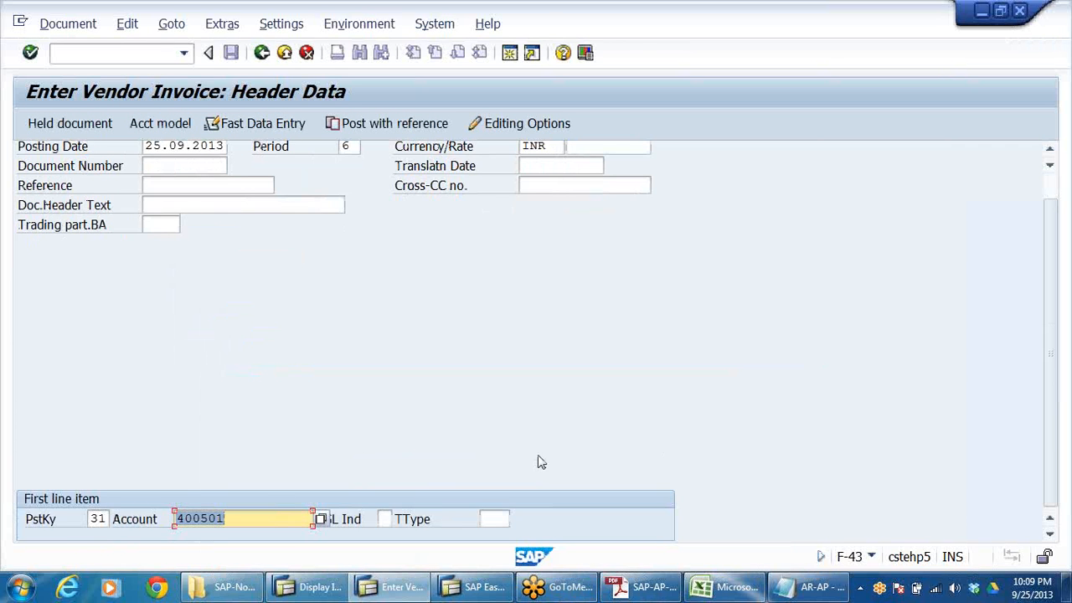
- Review the invoice header, posting key and vendor account, and confirm them to proceed to the vendor line item
scroll(347, 415, up, 1)
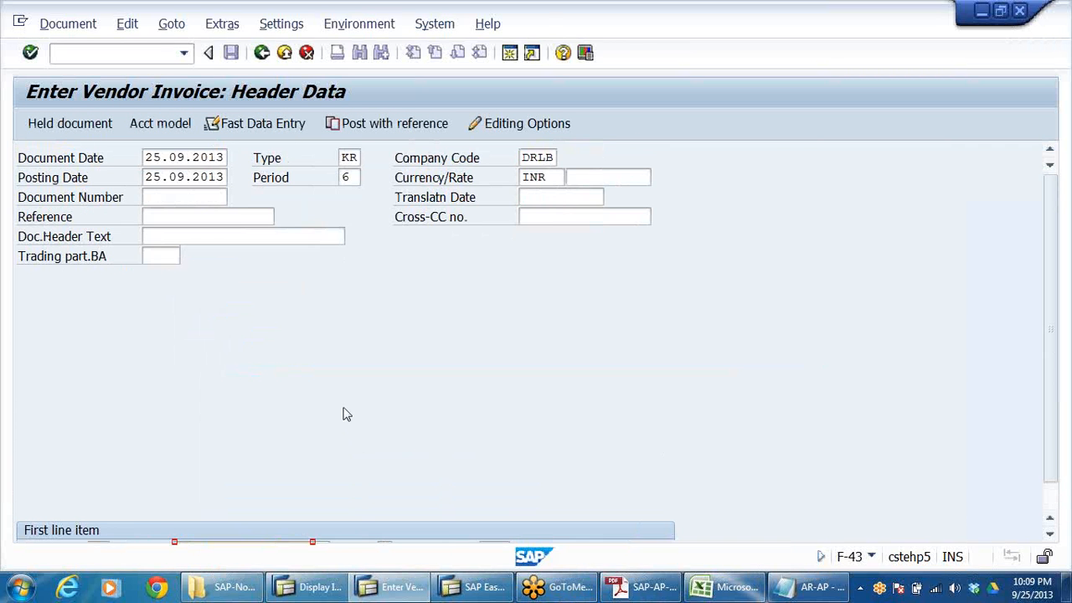
scroll(346, 414, down, 1)
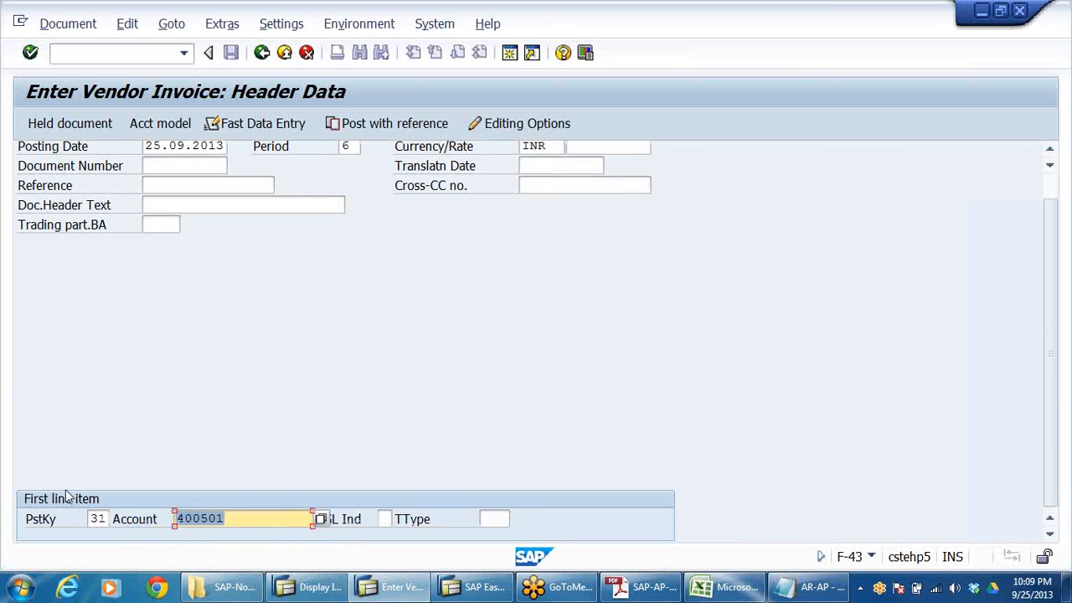
click(100, 519)
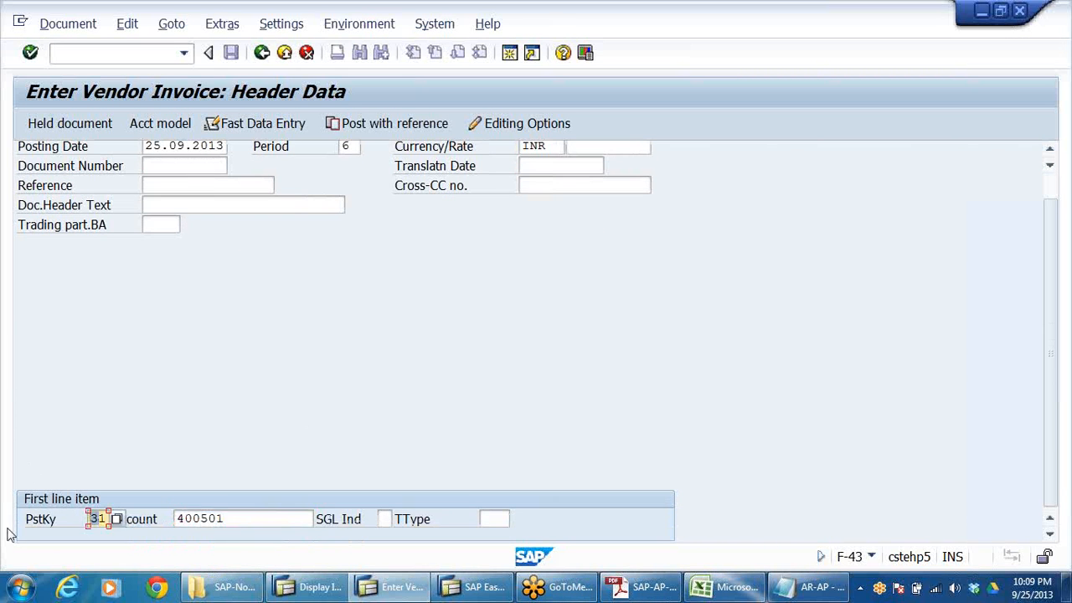
click(256, 521)
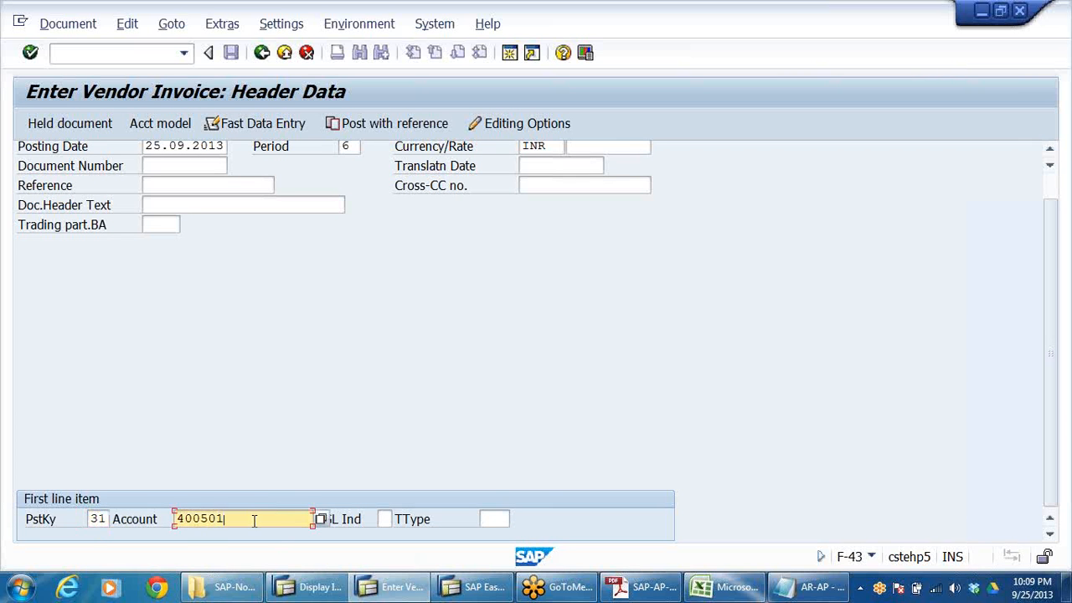
click(97, 518)
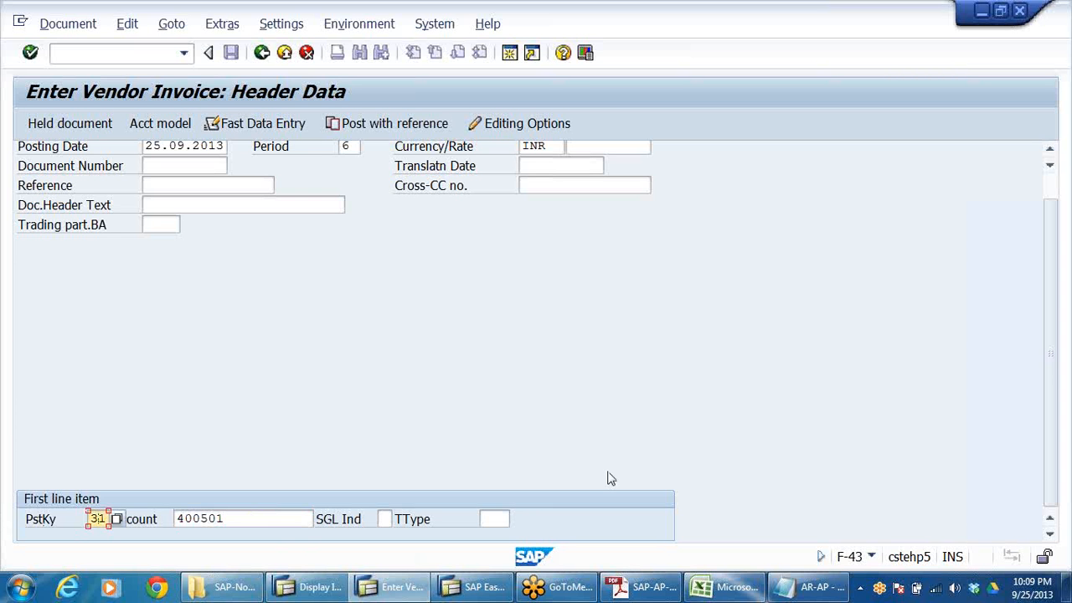
key(Return)
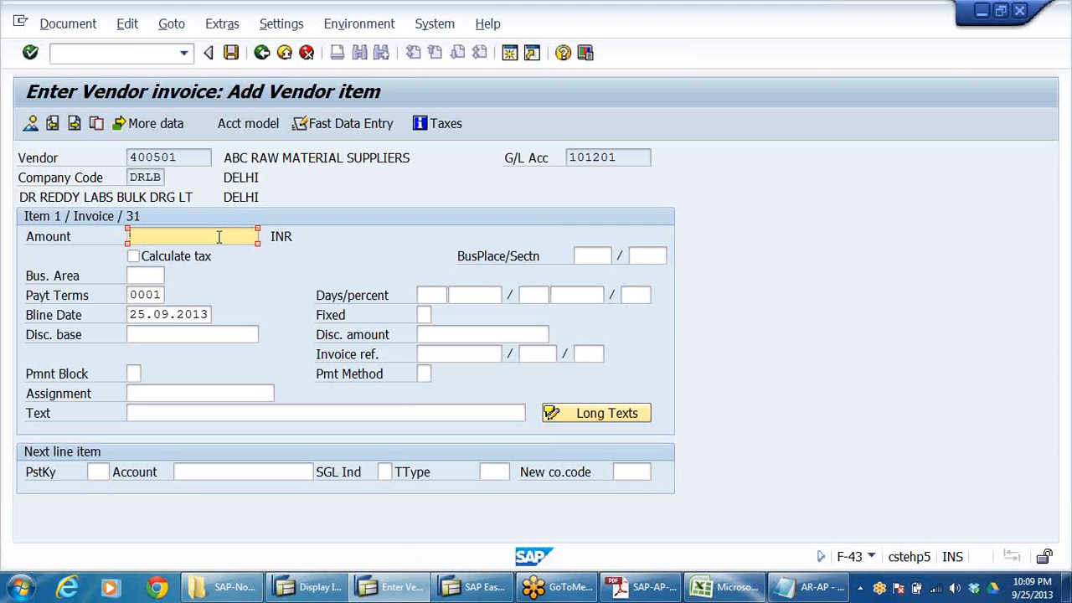
- Enter 122000 INR as the amount of the vendor line item and check its payment terms
text(1)
click(170, 283)
click(125, 303)
double_click(134, 294)
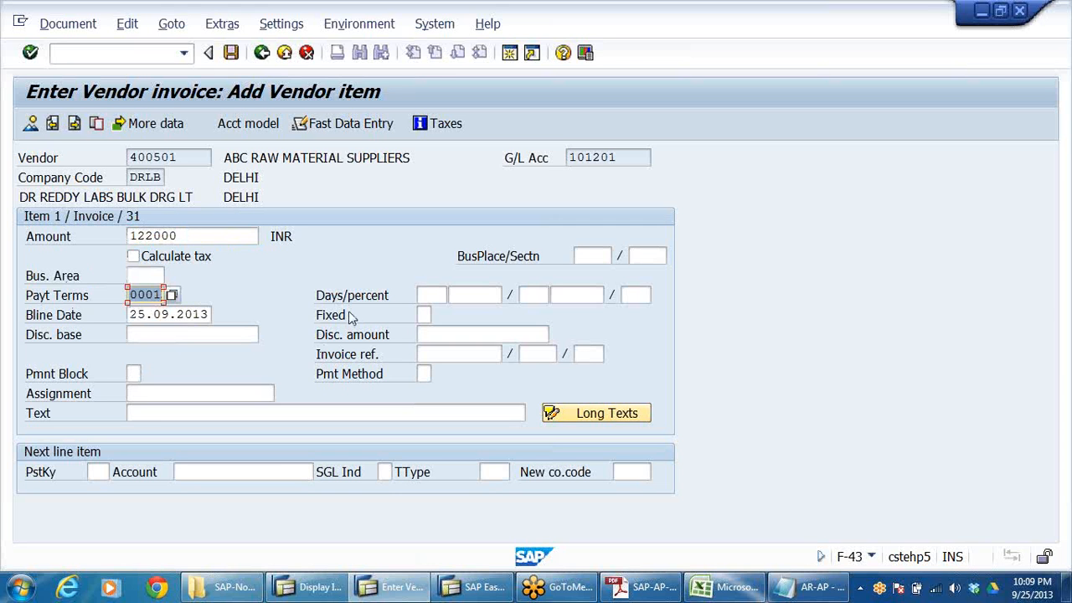
click(144, 295)
double_click(192, 238)
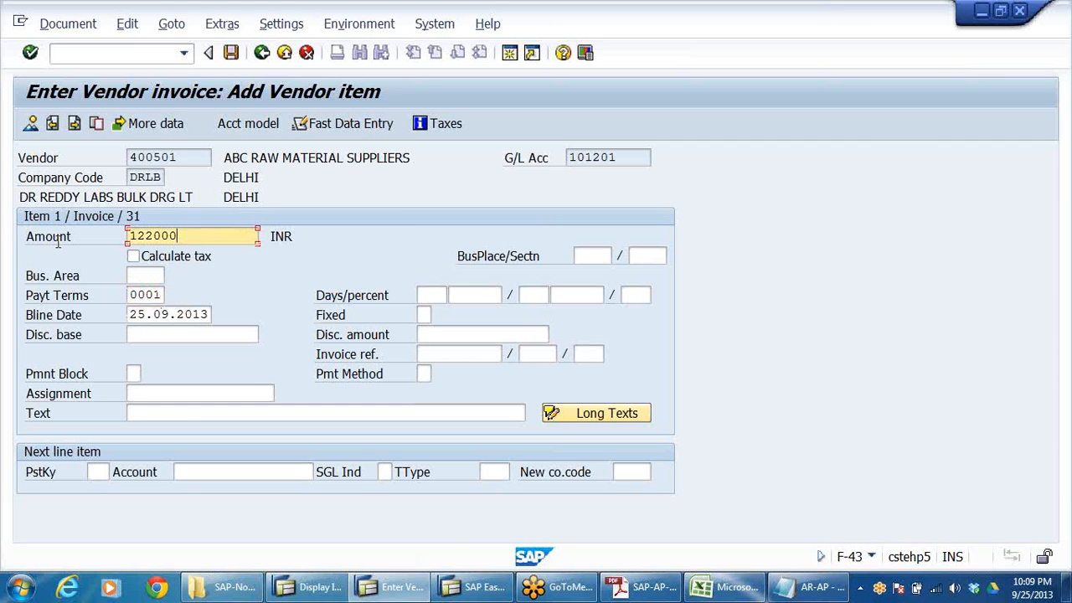
- Enter RAW MATERIALS PROCURED as the text of the 122000 INR vendor line item
click(150, 412)
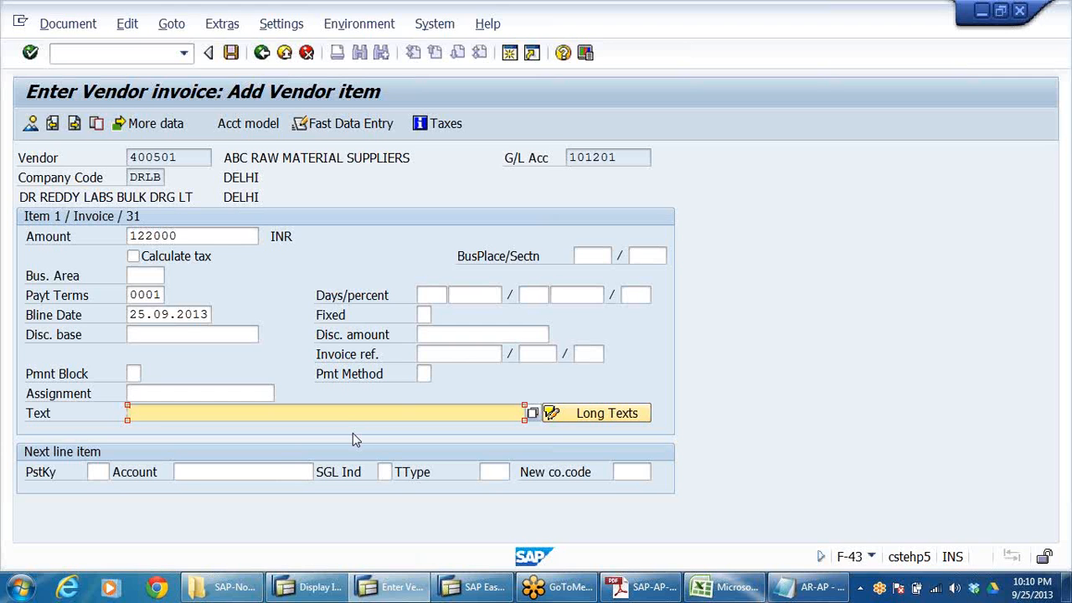
text(RAW MATERI)
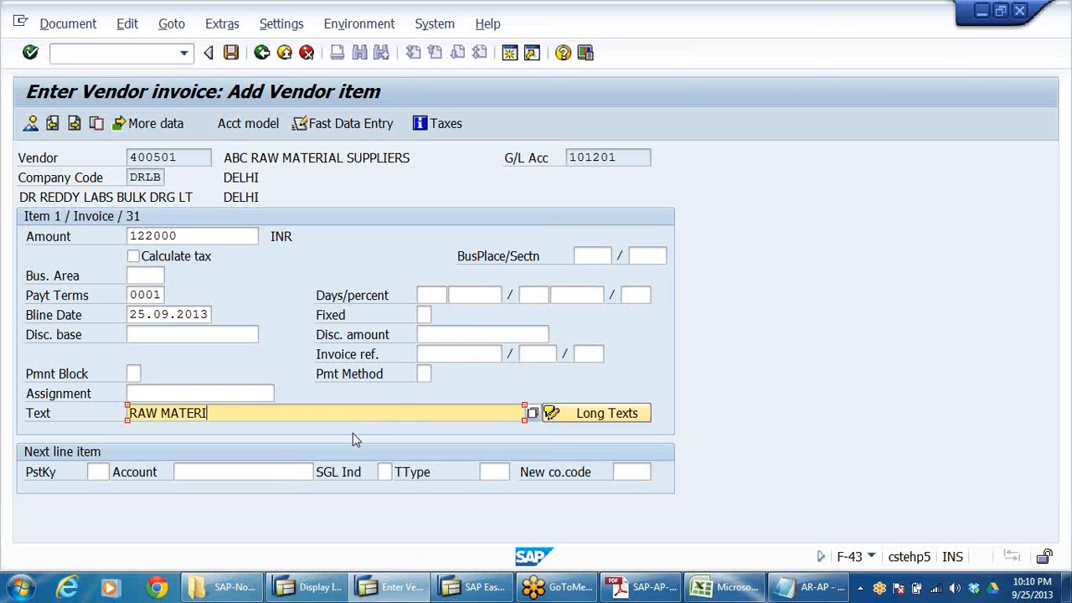
text(ALS PROCURED)
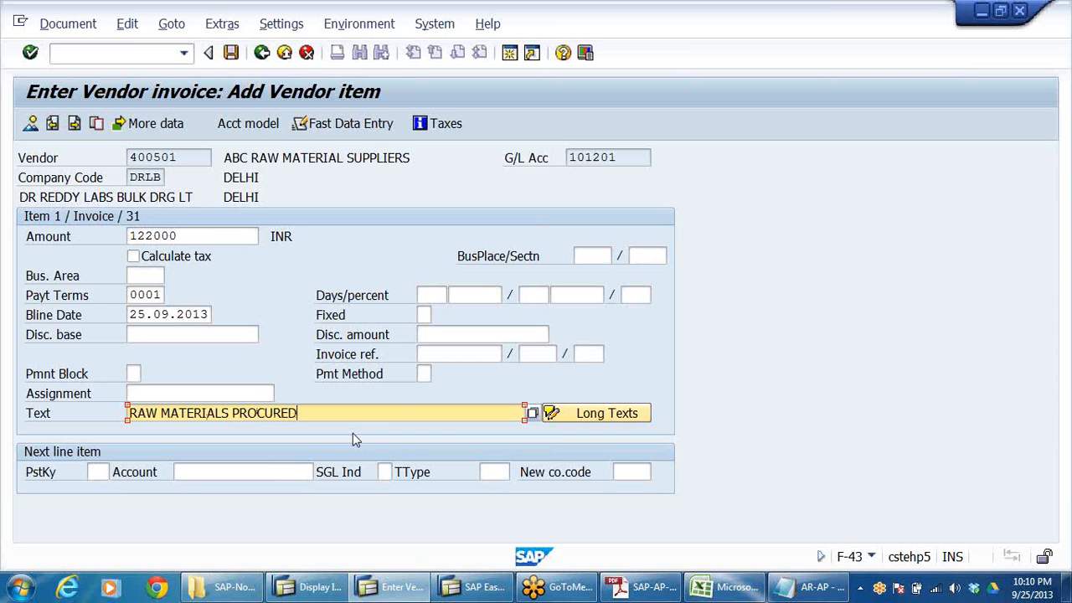
- Set the next line item to posting key 40 with the DRLB account INVENTORY OF RAW MATERIALS and proceed to it
click(92, 472)
mouse_move(317, 595)
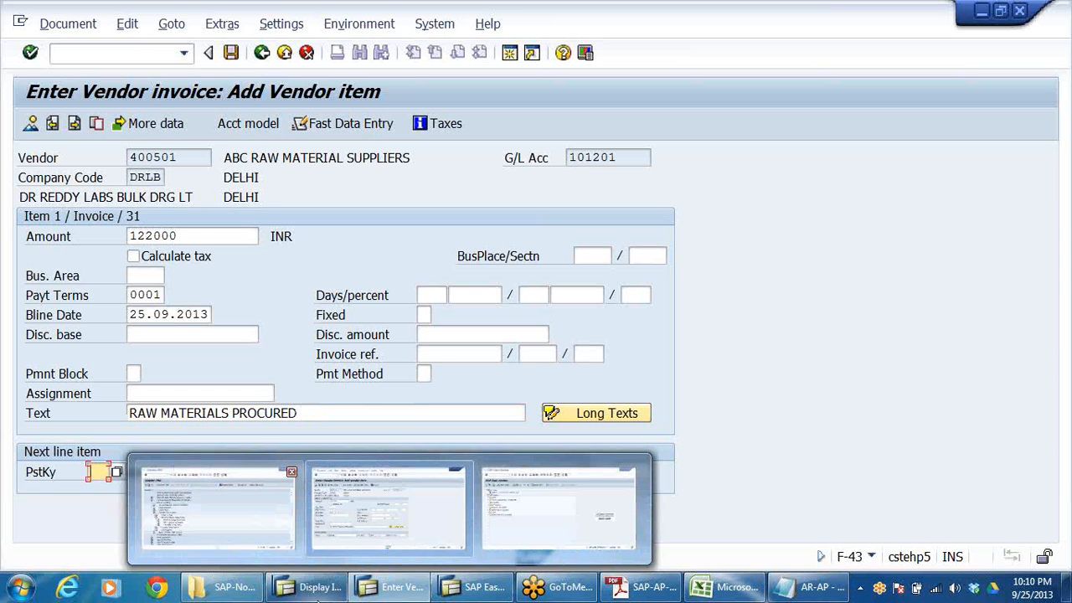
text(40)
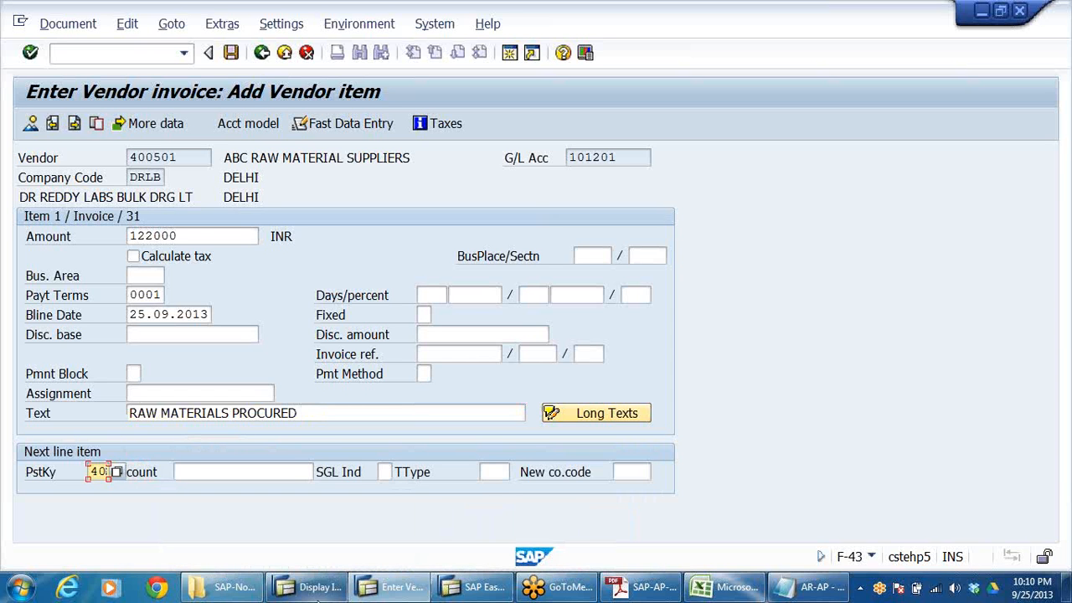
click(406, 413)
click(247, 472)
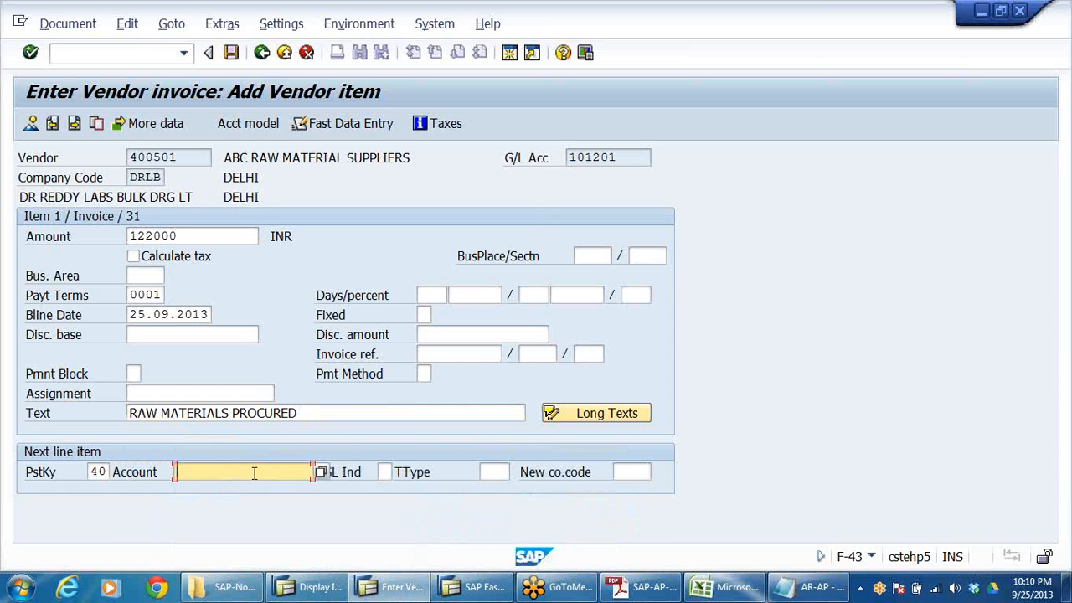
click(320, 472)
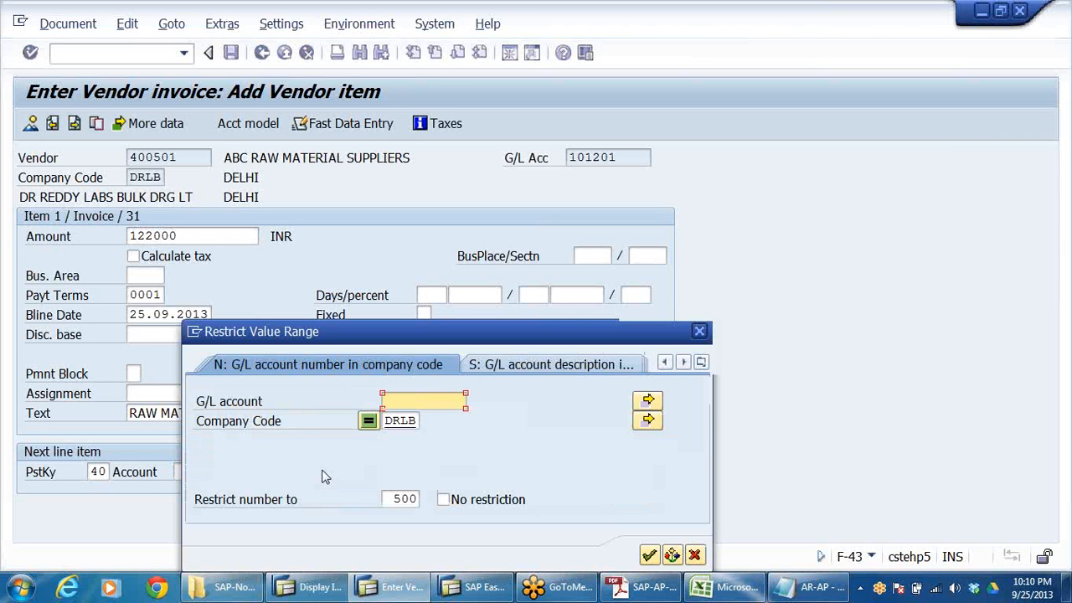
click(650, 556)
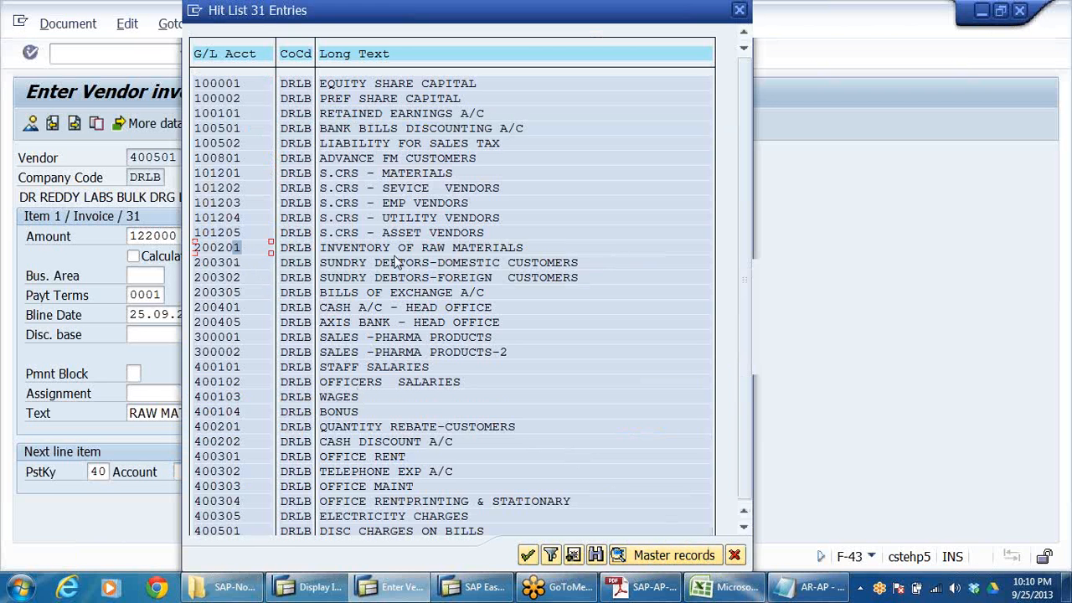
click(465, 248)
key(Return)
click(211, 237)
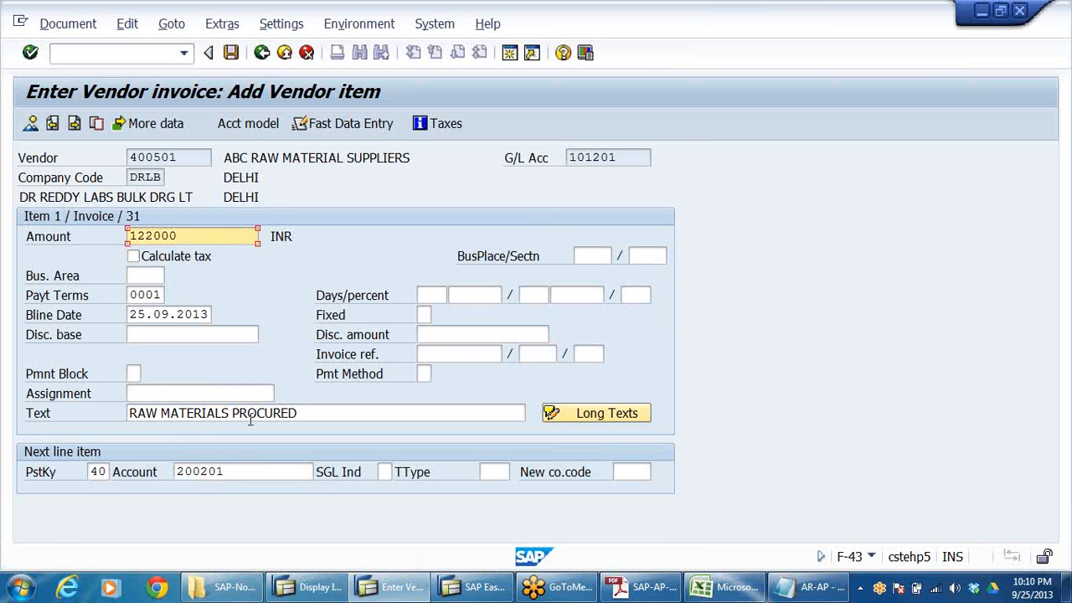
click(245, 471)
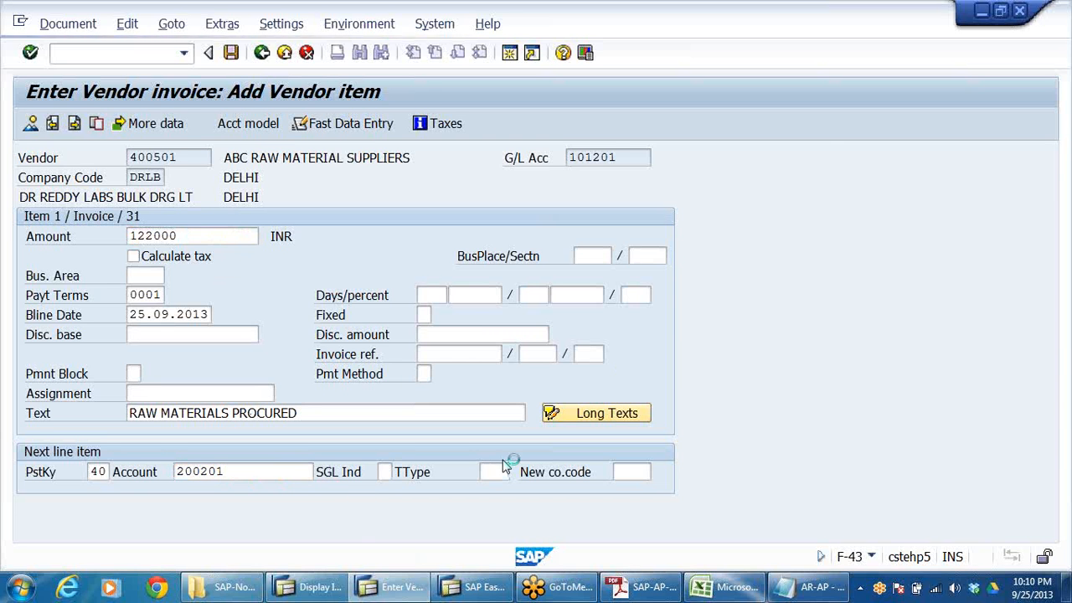
key(Return)
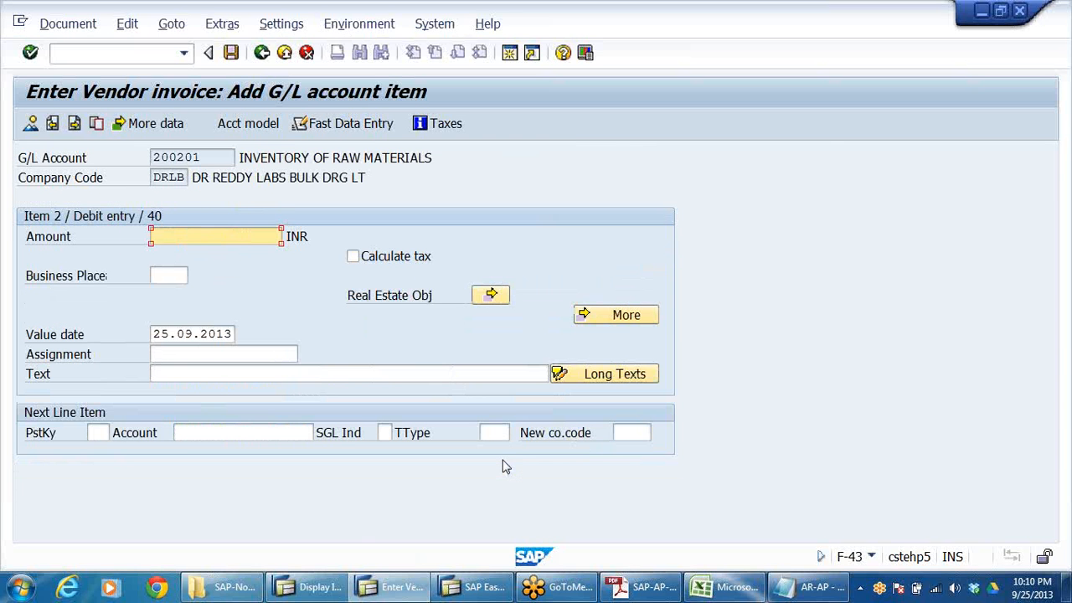
- Enter 122000 INR and the text RAW MATERIALS PROCURED in the inventory debit line item
click(227, 238)
click(201, 253)
click(236, 374)
click(240, 391)
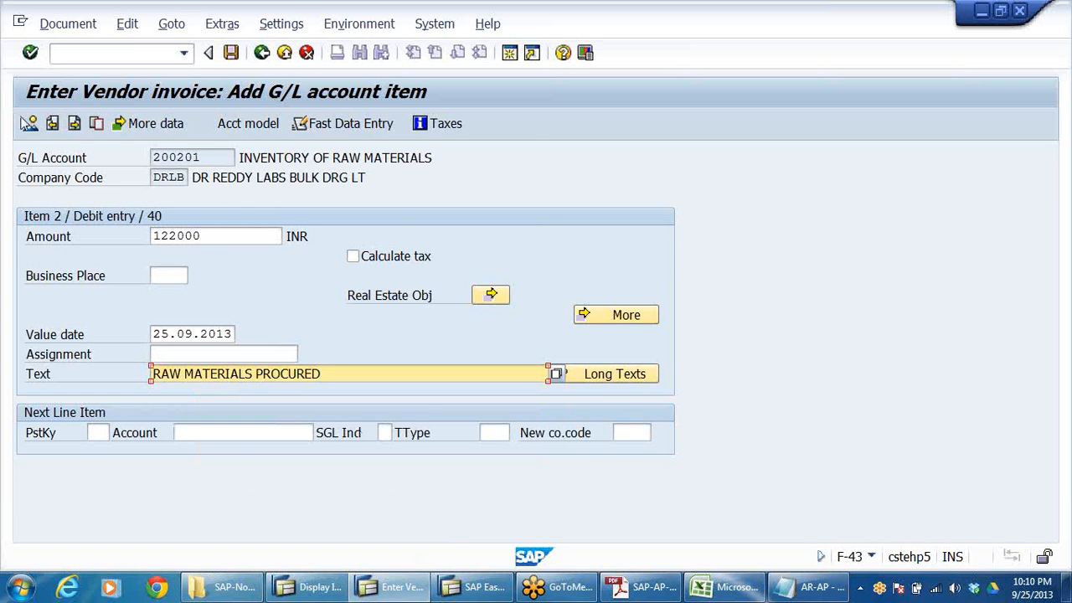
- Review the vendor and inventory line items in the document overview and post the vendor invoice
click(31, 123)
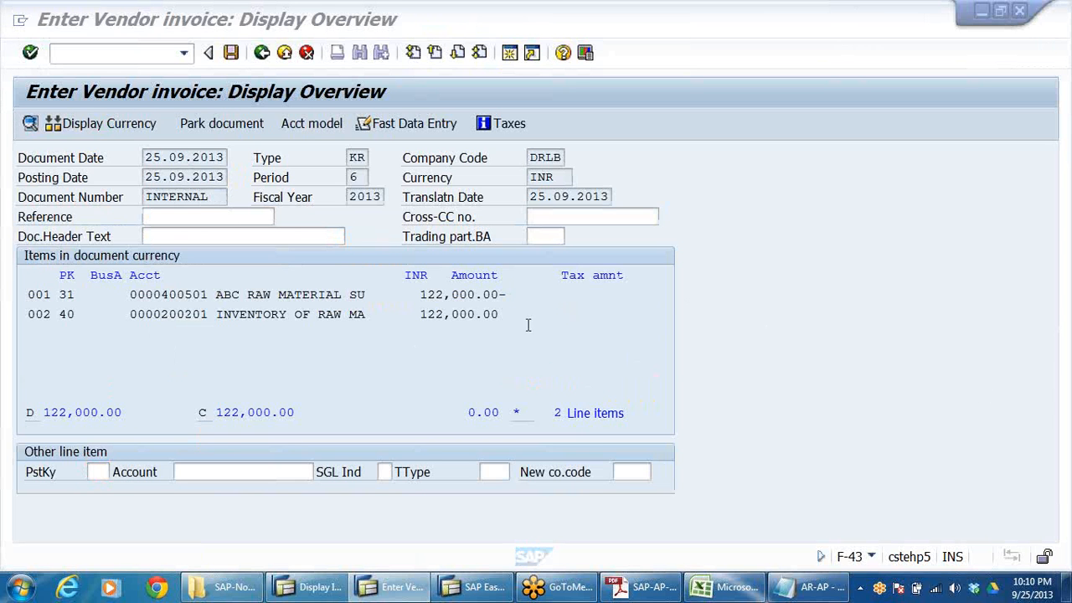
drag(216, 295, 377, 293)
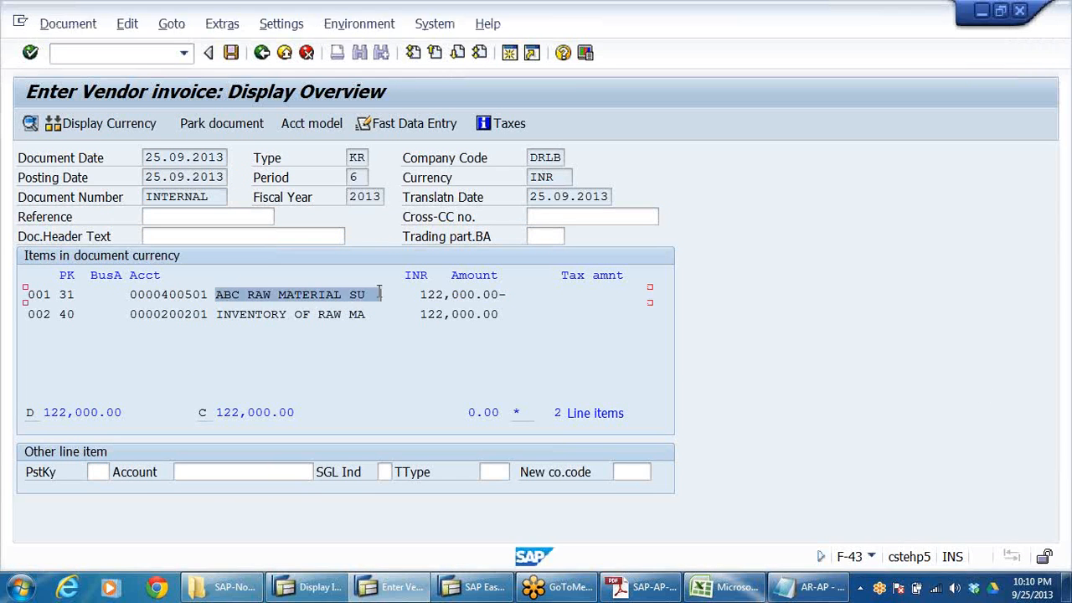
click(244, 315)
drag(201, 315, 627, 327)
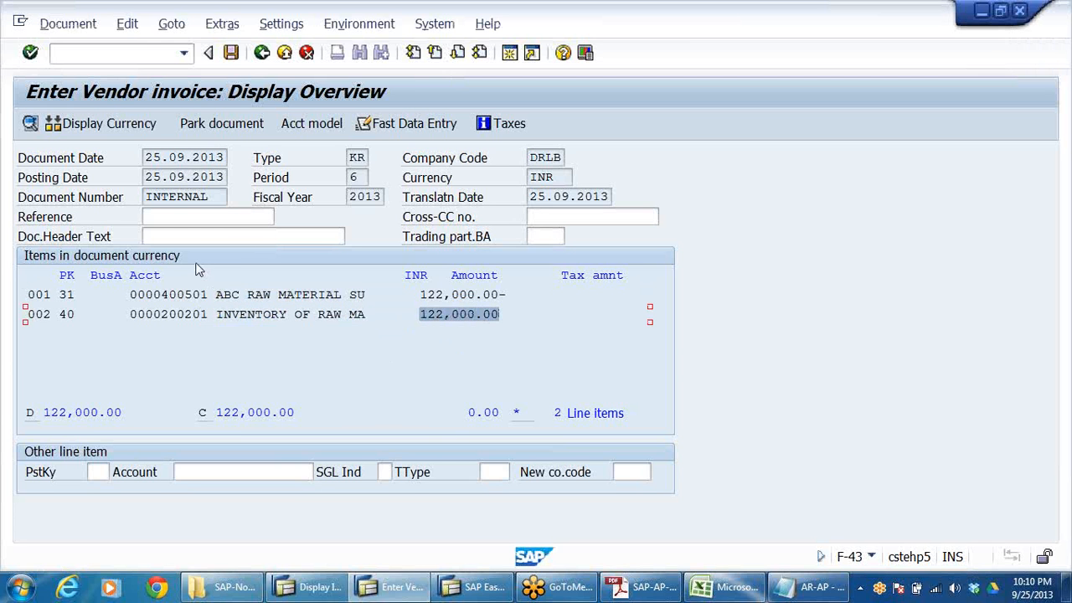
click(232, 53)
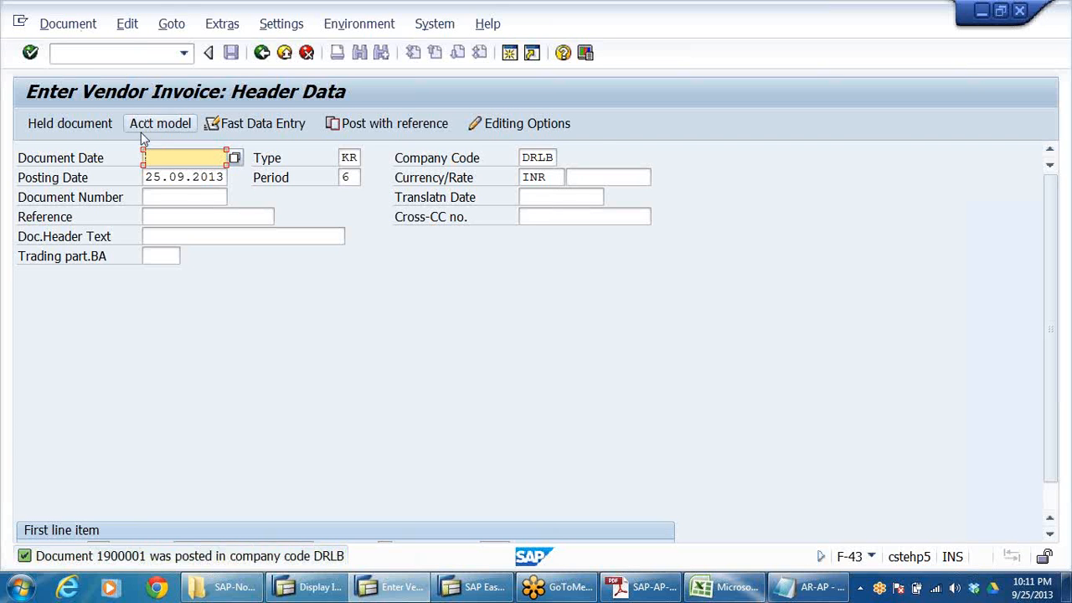
- Begin another vendor invoice with document date 25.09.2013 and vendor ABC RAW MATERIAL SUPPLIERS, and proceed to its vendor line item
click(185, 157)
click(176, 175)
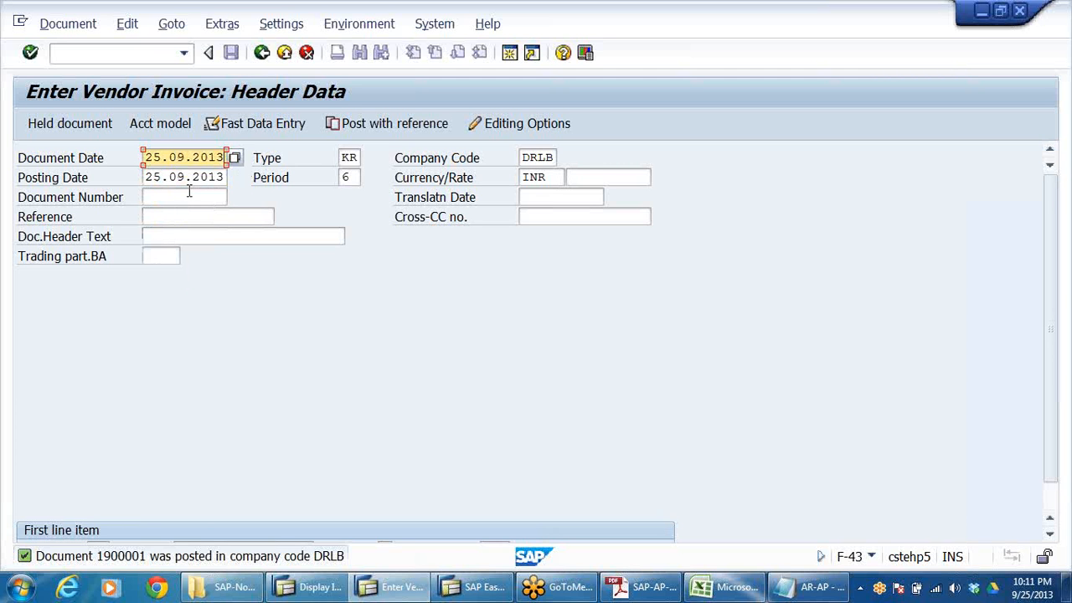
click(521, 158)
scroll(336, 389, down, 1)
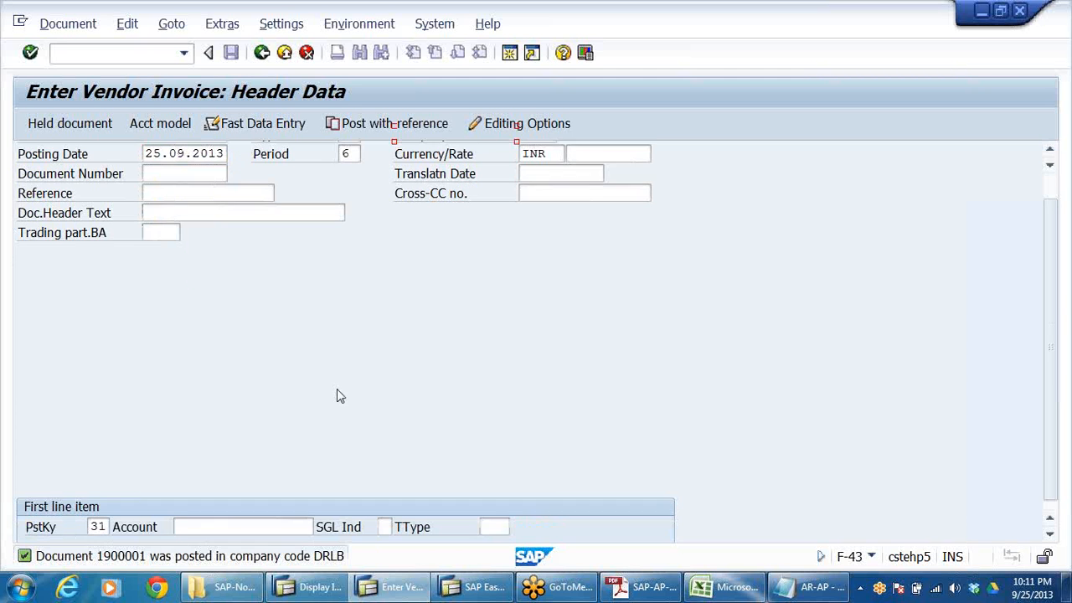
click(216, 519)
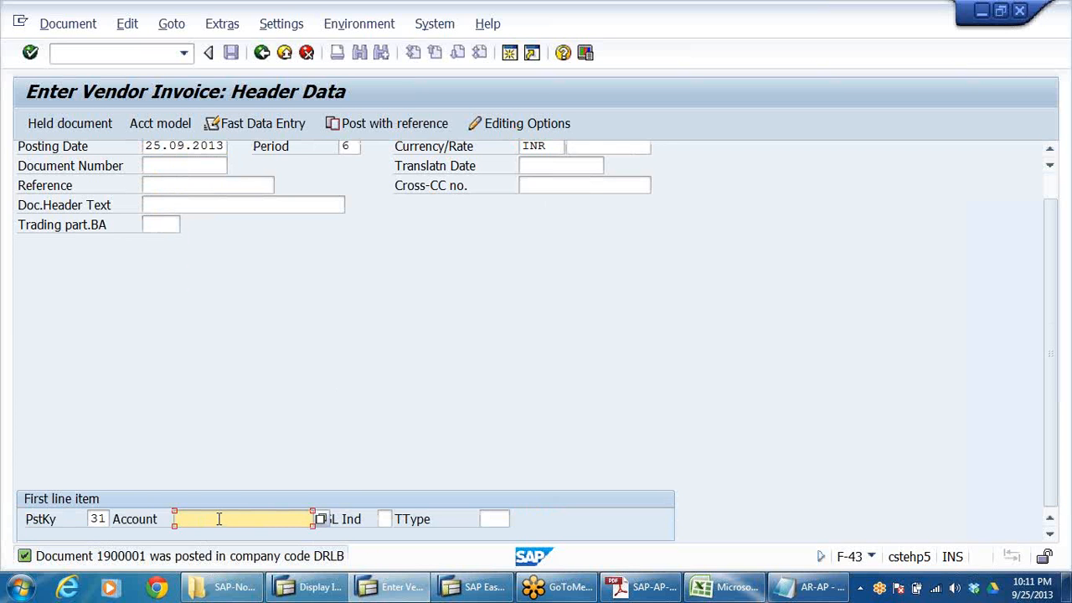
click(219, 519)
click(244, 393)
key(Return)
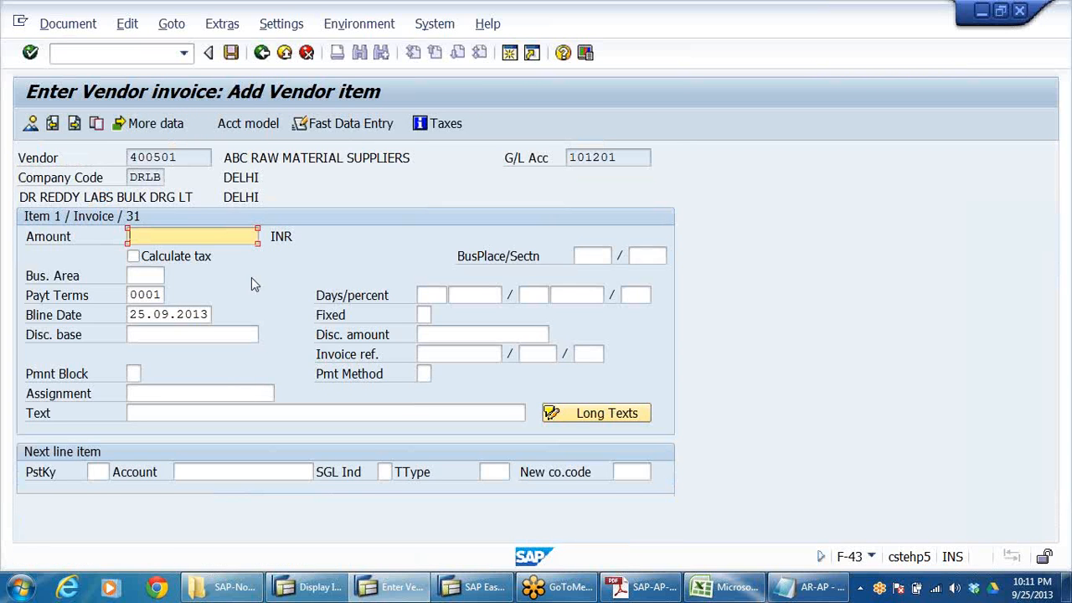
- Check the vendor's name and reconciliation G/L account, and enter 135000 INR as the vendor line item's amount
click(272, 158)
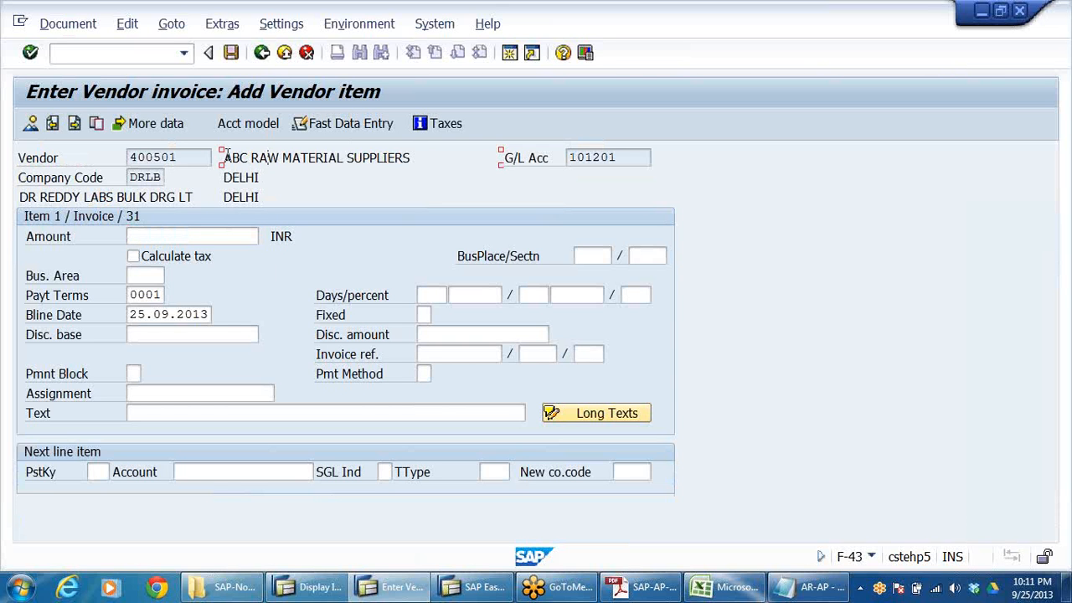
drag(224, 158, 410, 157)
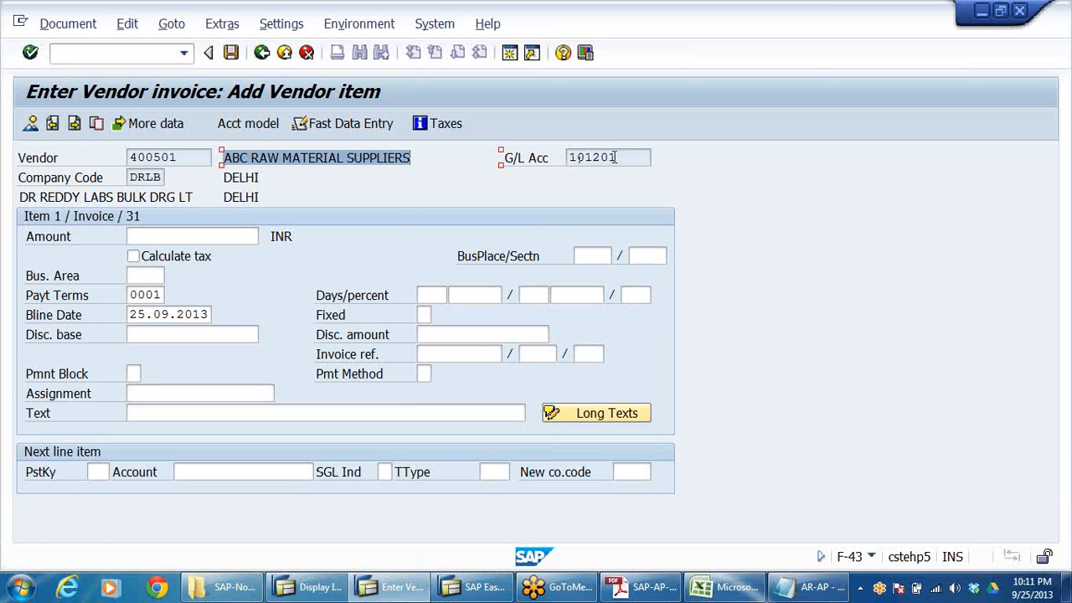
drag(618, 159, 567, 159)
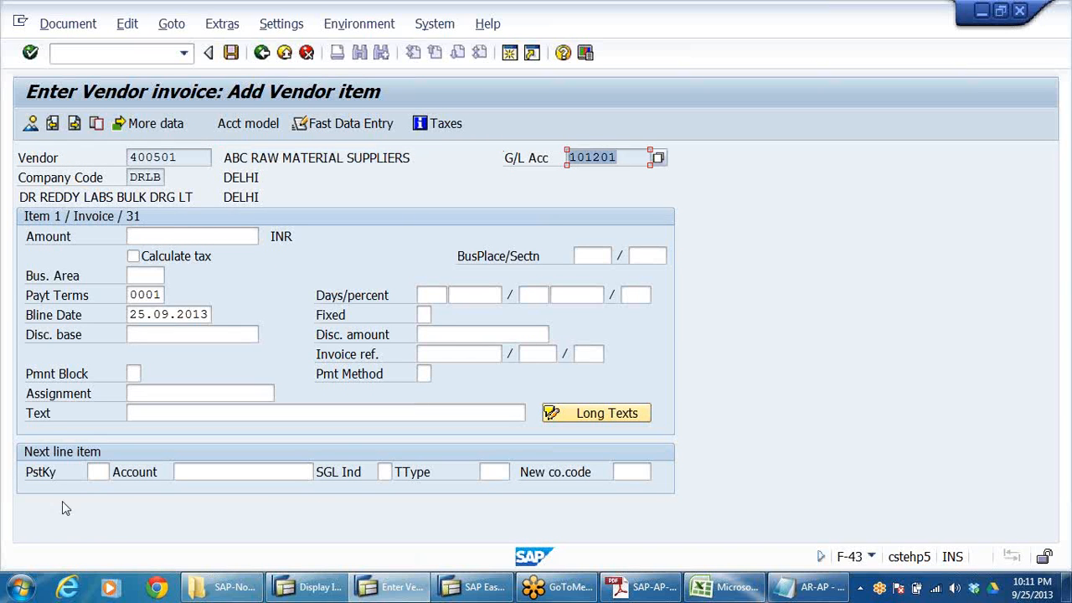
click(625, 159)
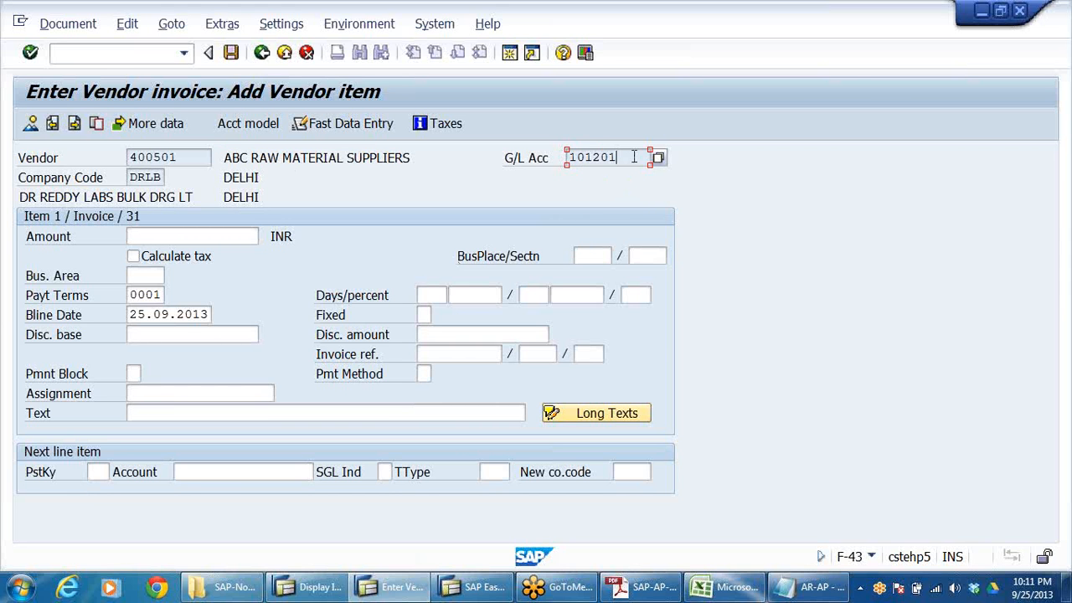
drag(634, 158, 291, 177)
click(187, 236)
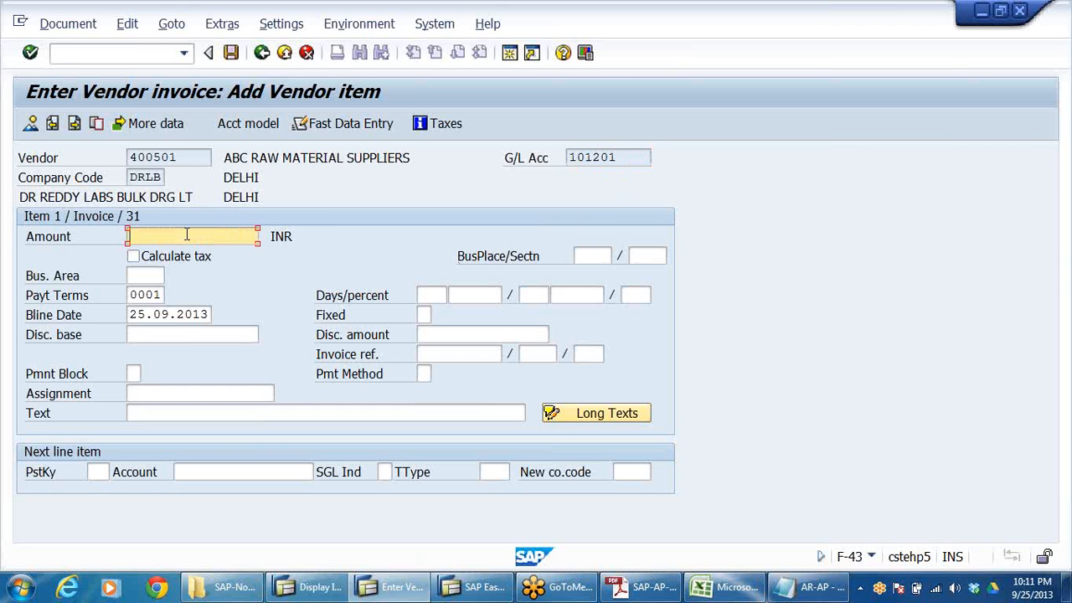
text(1)
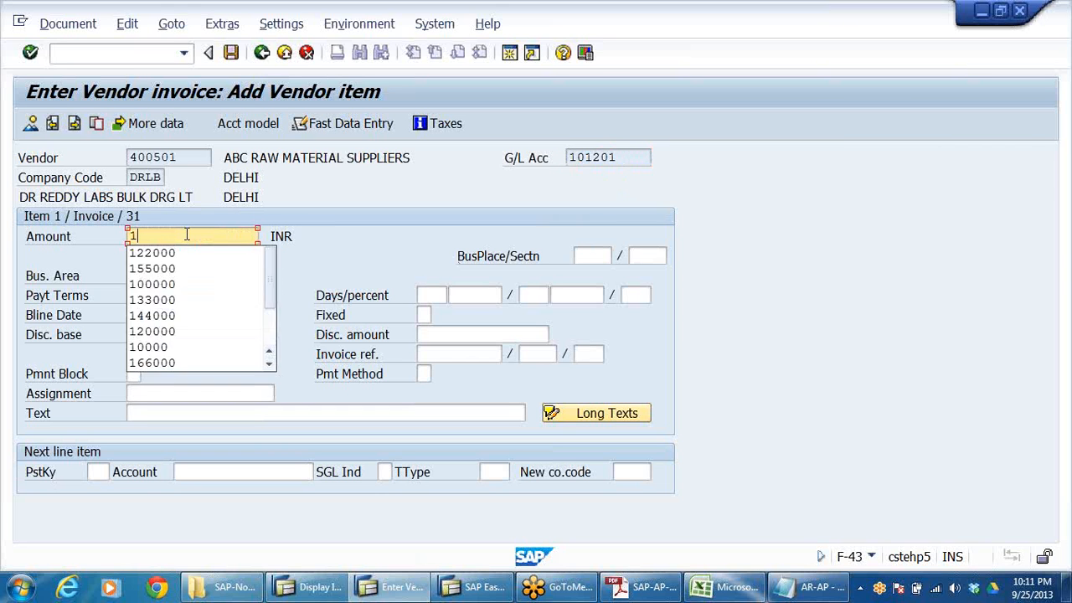
text(35000)
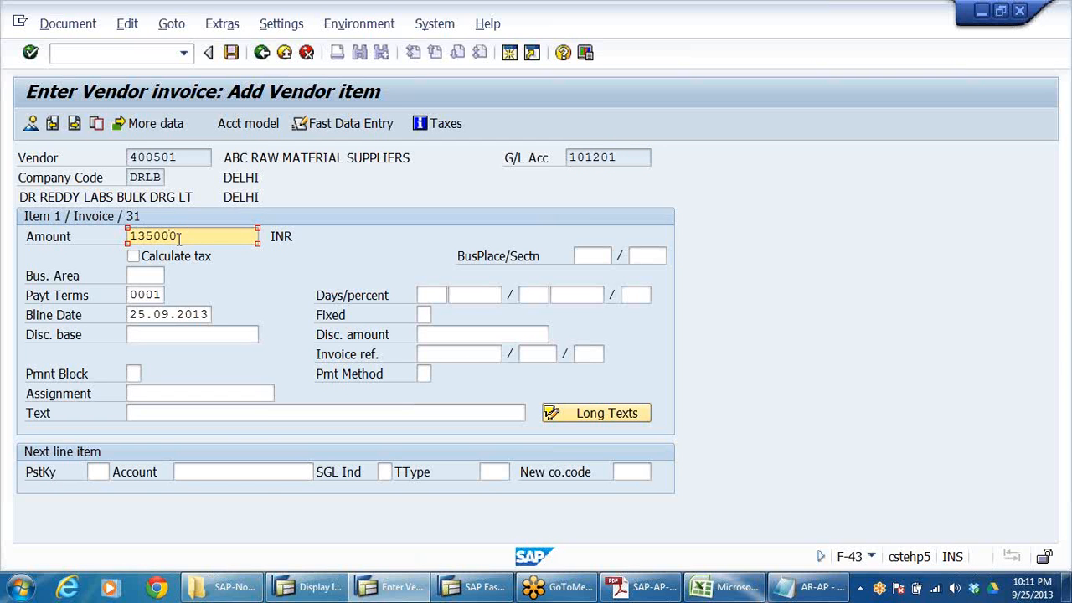
- Enter RAW MATERIALS PROCURED as the text of the 135000 INR vendor line item
click(168, 412)
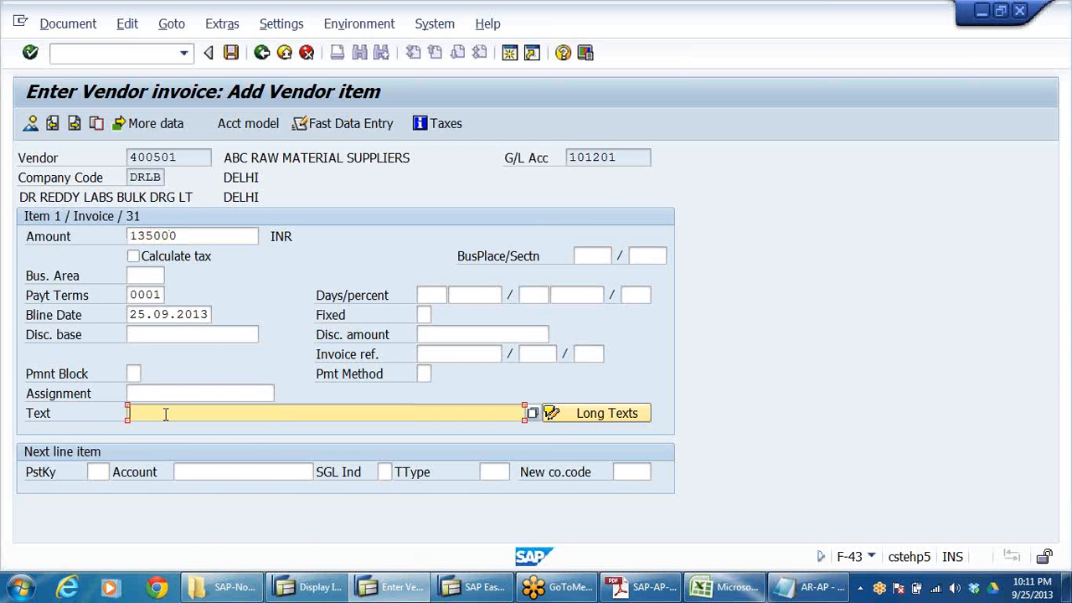
click(168, 411)
click(168, 430)
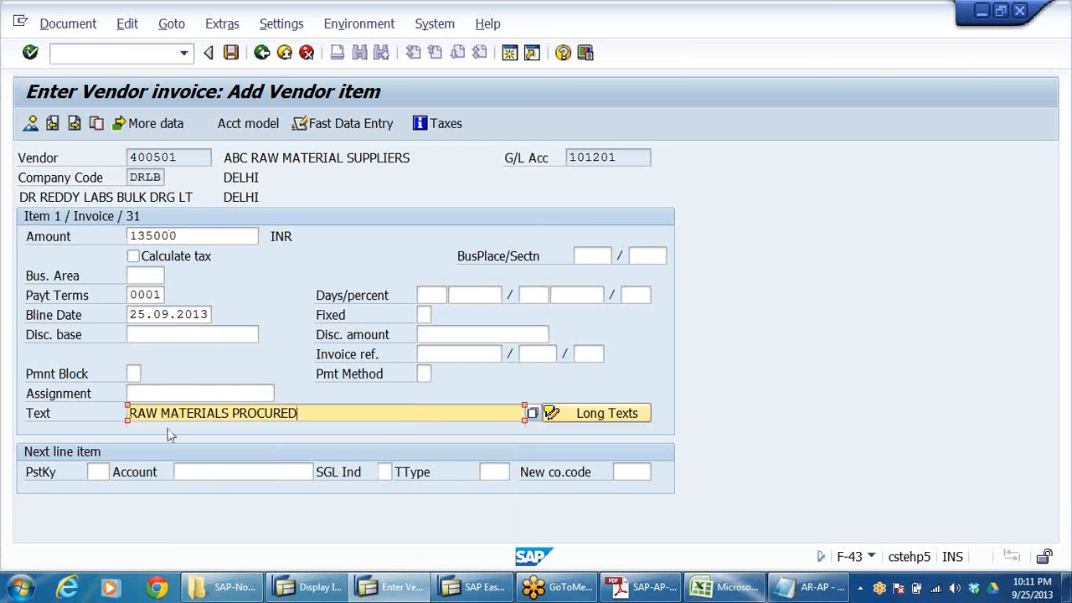
- Look through the available business areas and choose DRBN (BANGALORE-DRL) for the vendor line item
click(146, 276)
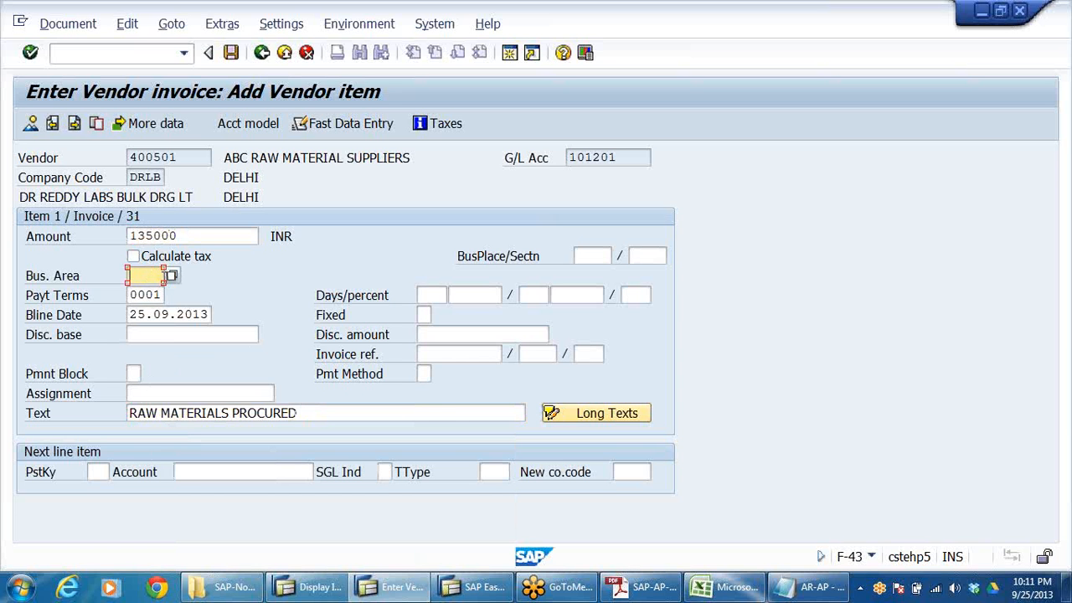
click(173, 276)
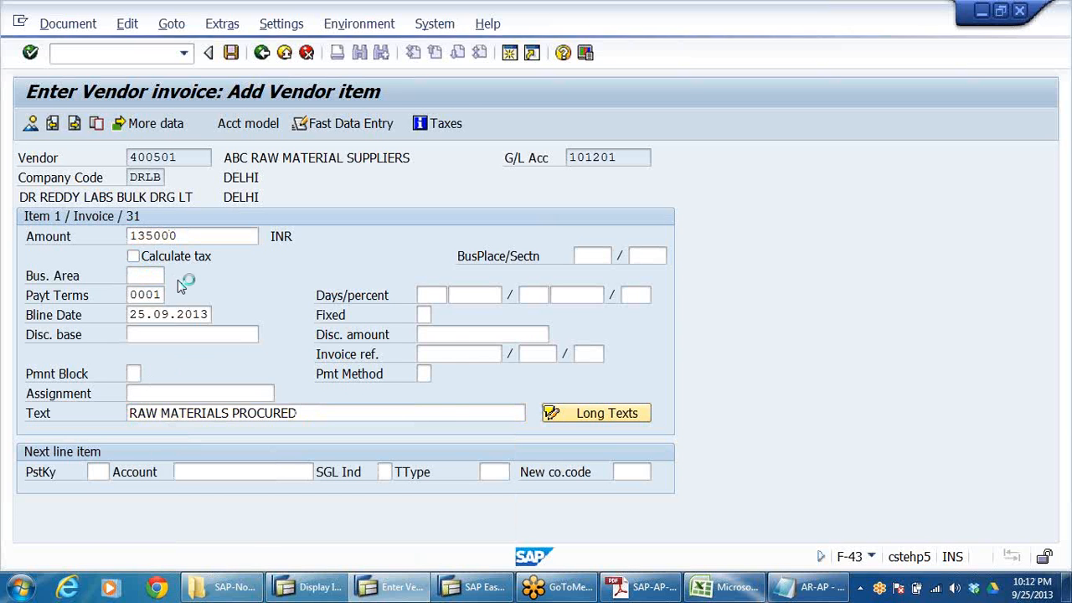
scroll(245, 329, down, 3)
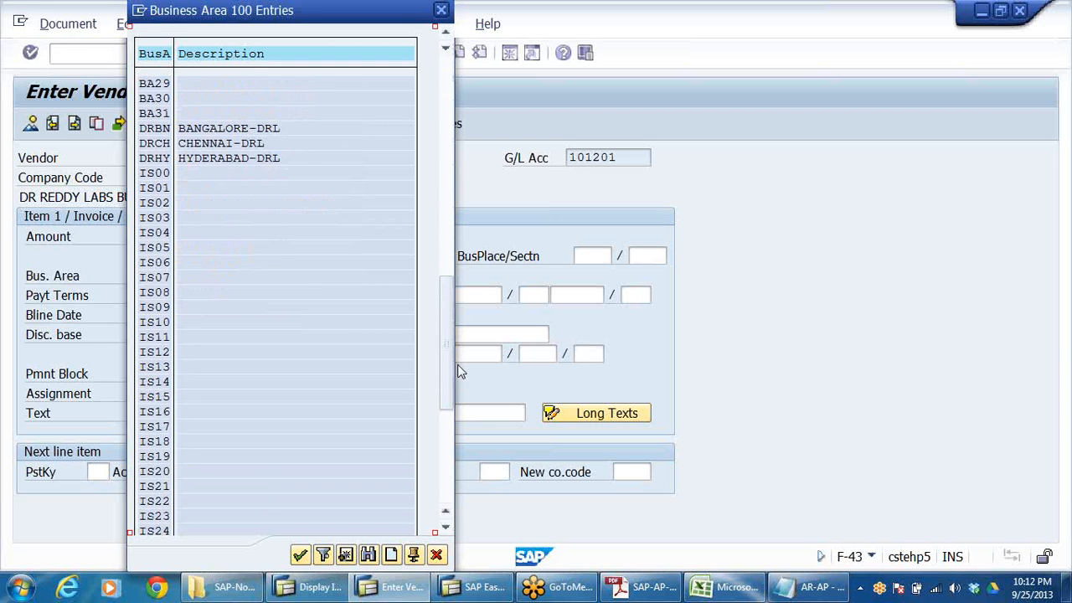
drag(447, 369, 439, 200)
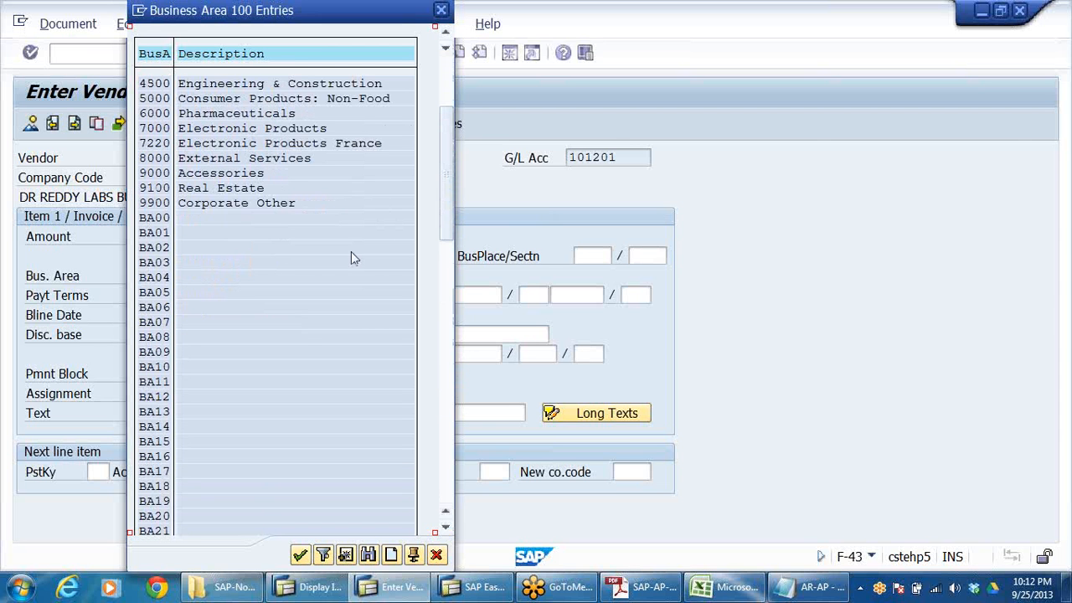
scroll(201, 381, down, 7)
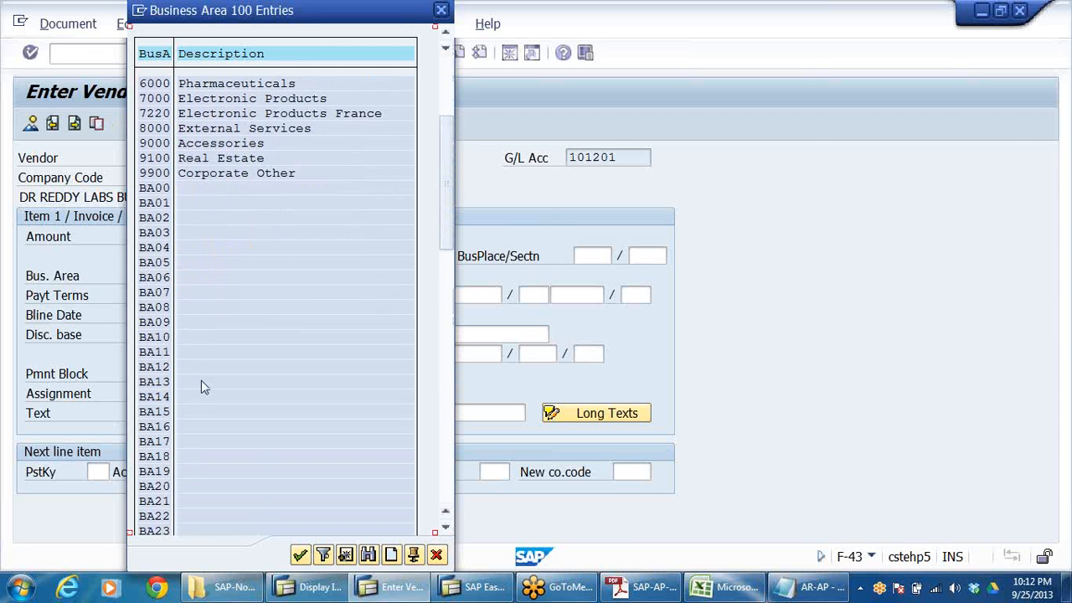
scroll(210, 335, down, 4)
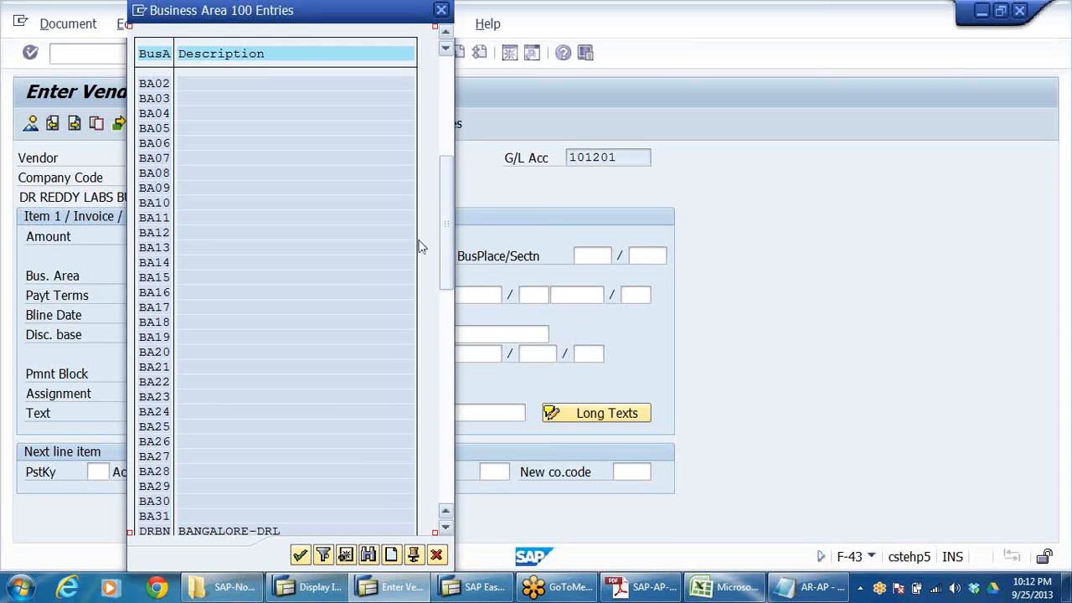
drag(445, 528, 445, 535)
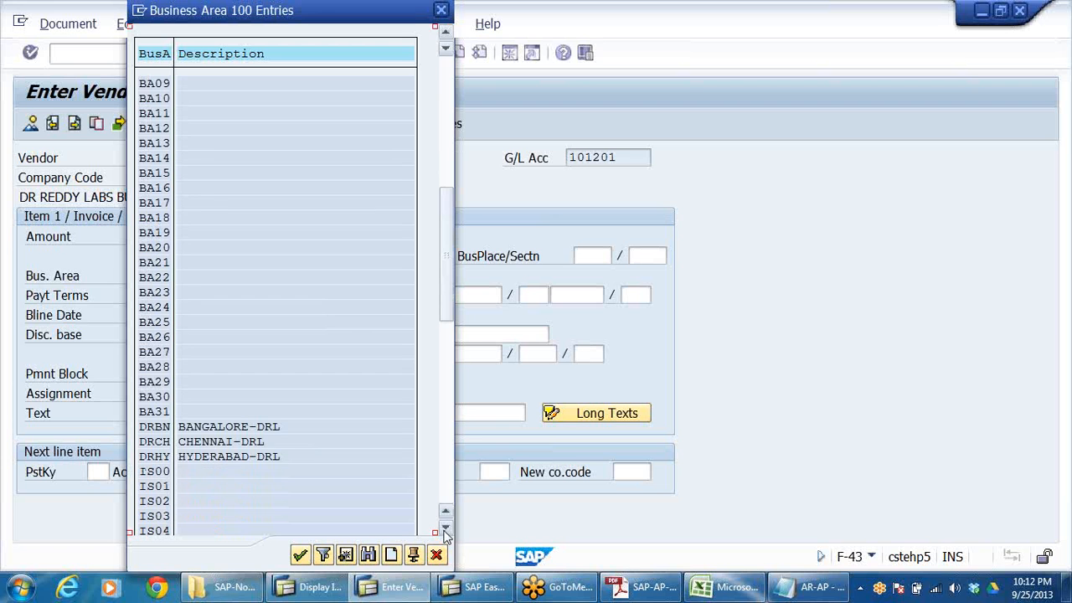
click(1053, 66)
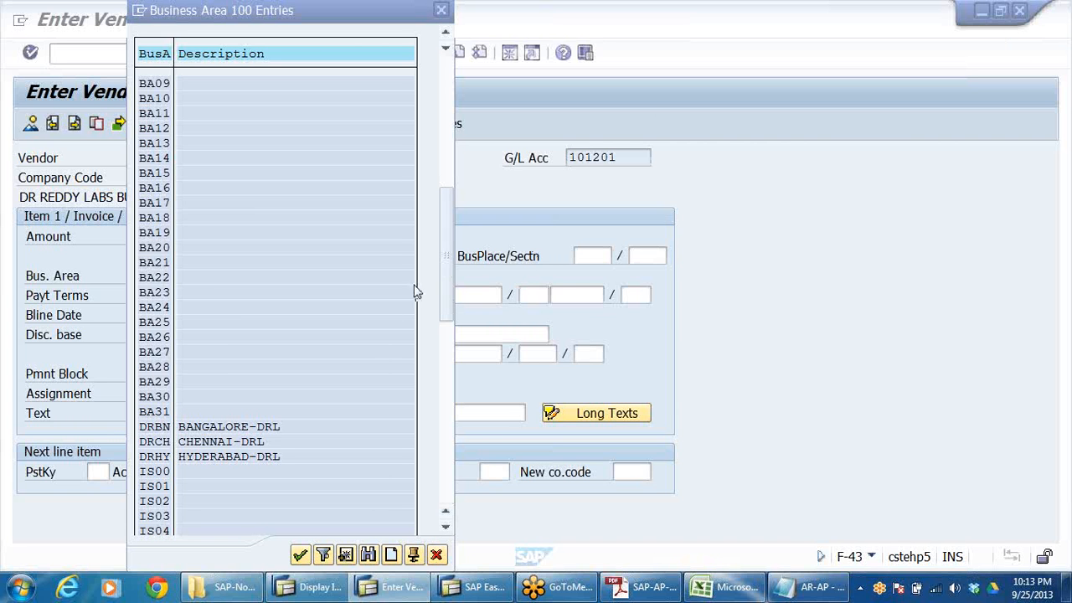
click(161, 429)
double_click(160, 427)
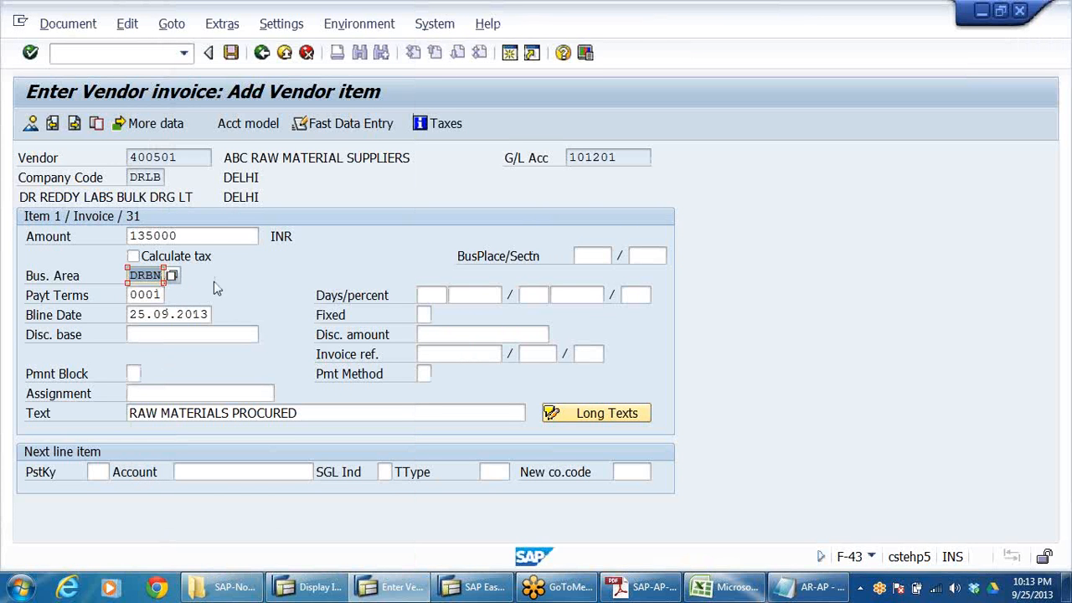
- Set the vendor item's business area to DRHY and add a next line item with posting key 40 and G/L account 200201
key(BackSpace)
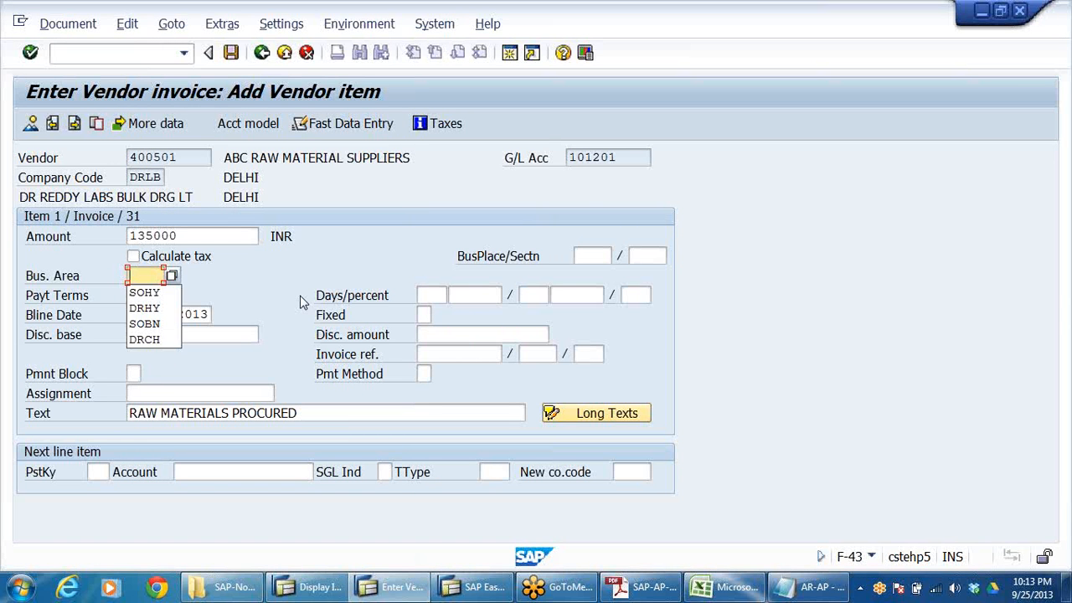
click(155, 308)
click(92, 471)
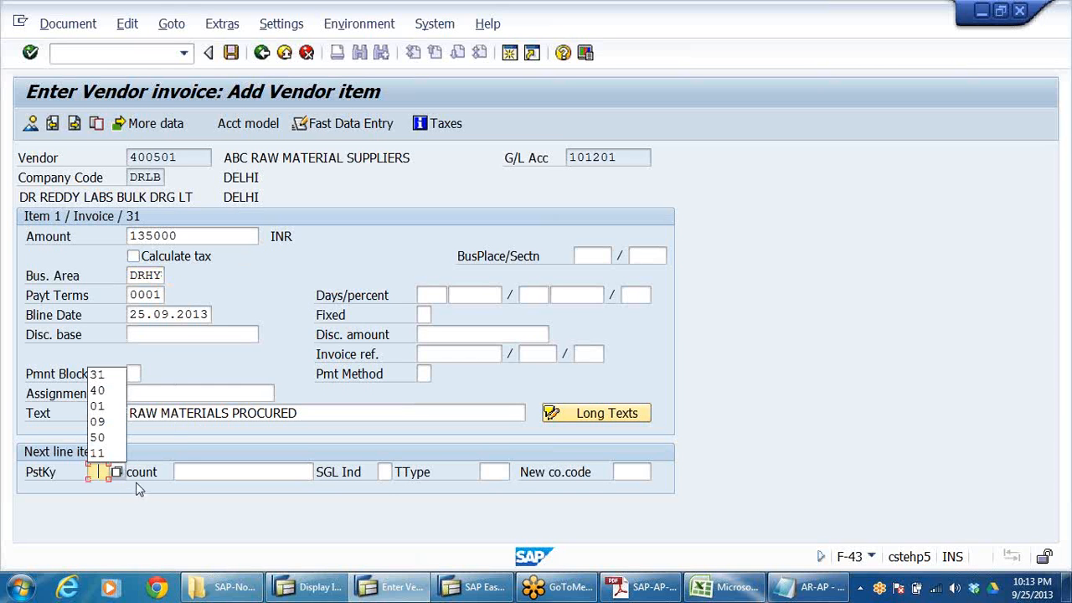
click(101, 390)
click(215, 471)
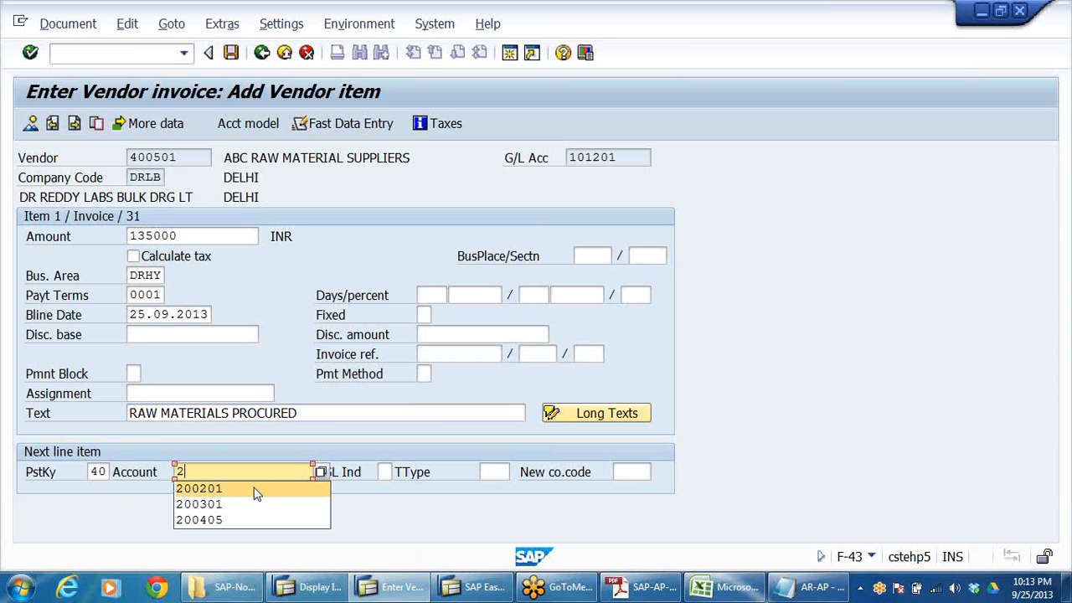
click(249, 490)
text(\)
key(Return)
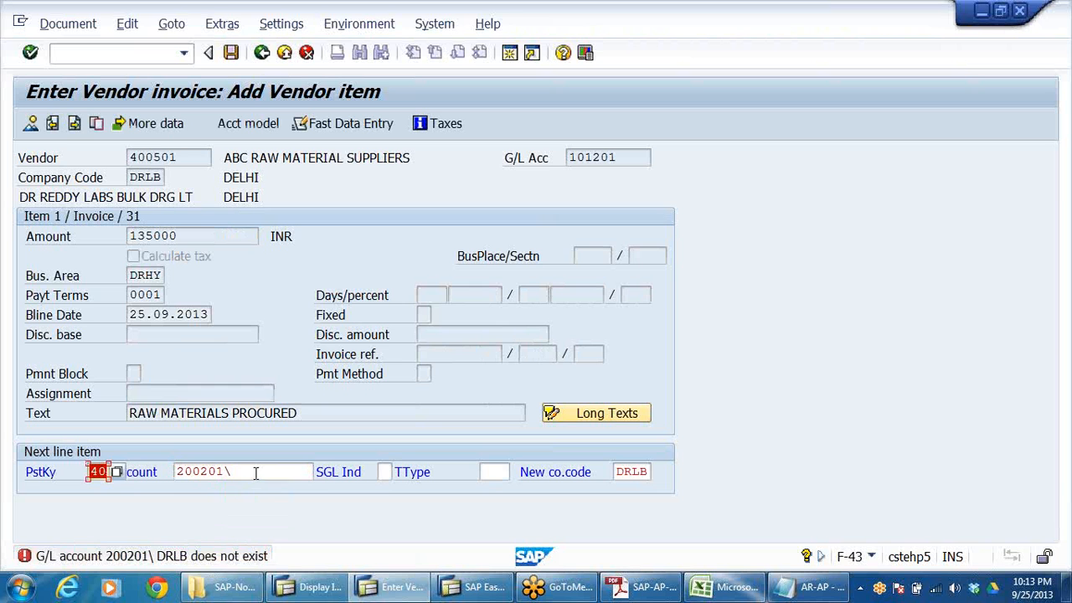
key(BackSpace)
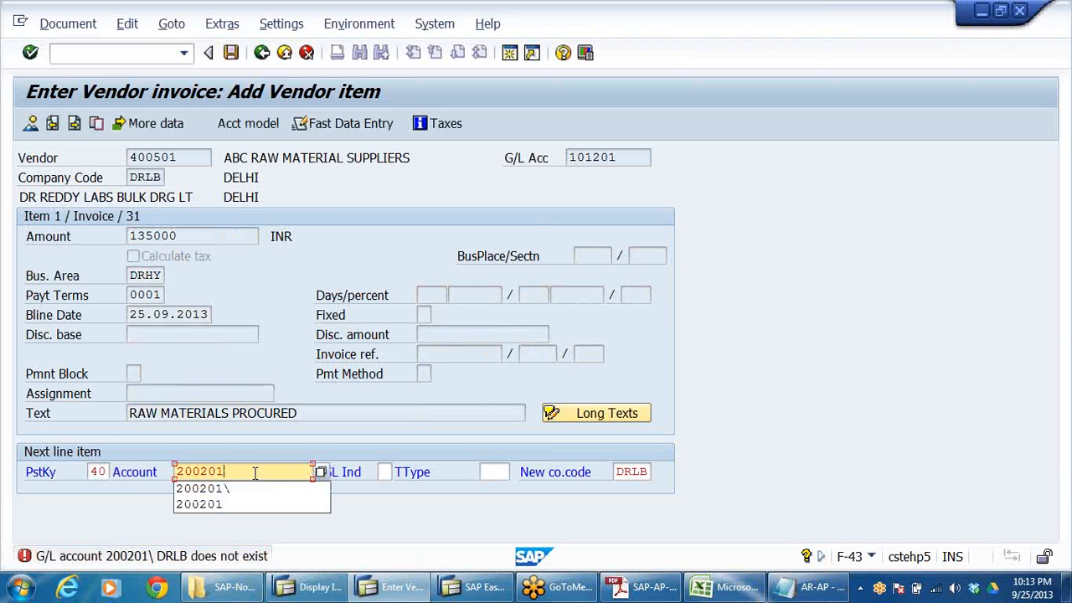
key(Return)
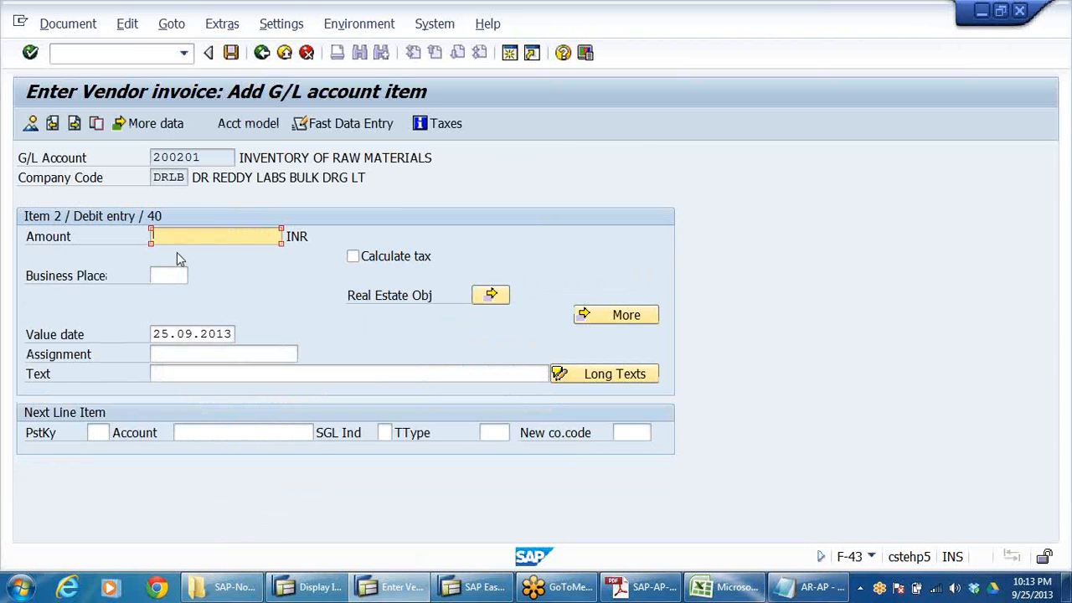
- Enter amount 135000 and text RAW MATERIALS PROCURED for the raw materials inventory item, and display the document overview
click(186, 239)
click(180, 252)
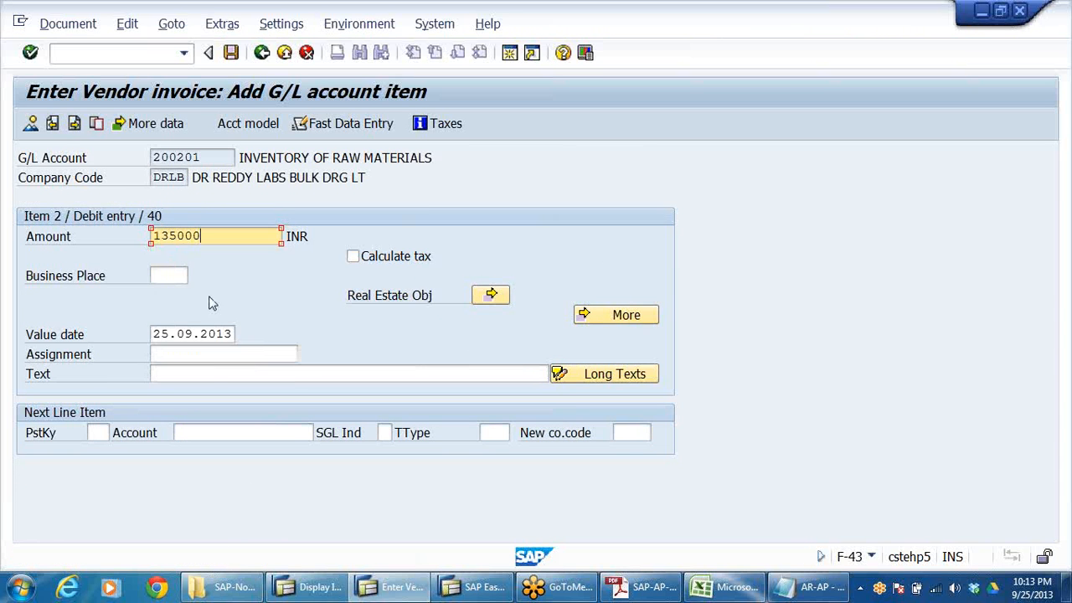
click(215, 375)
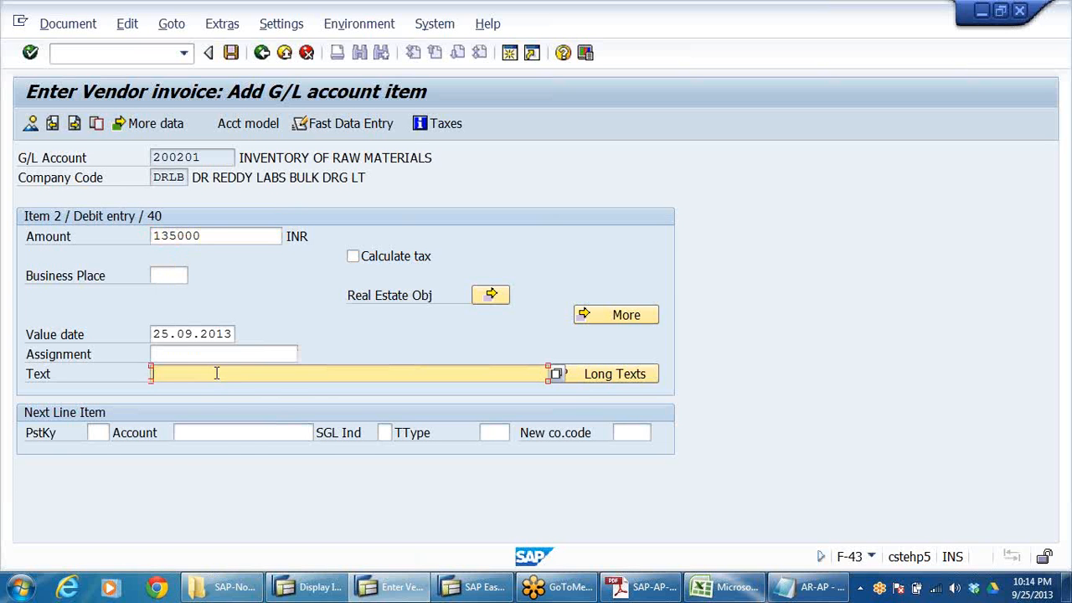
click(215, 374)
click(201, 389)
click(30, 123)
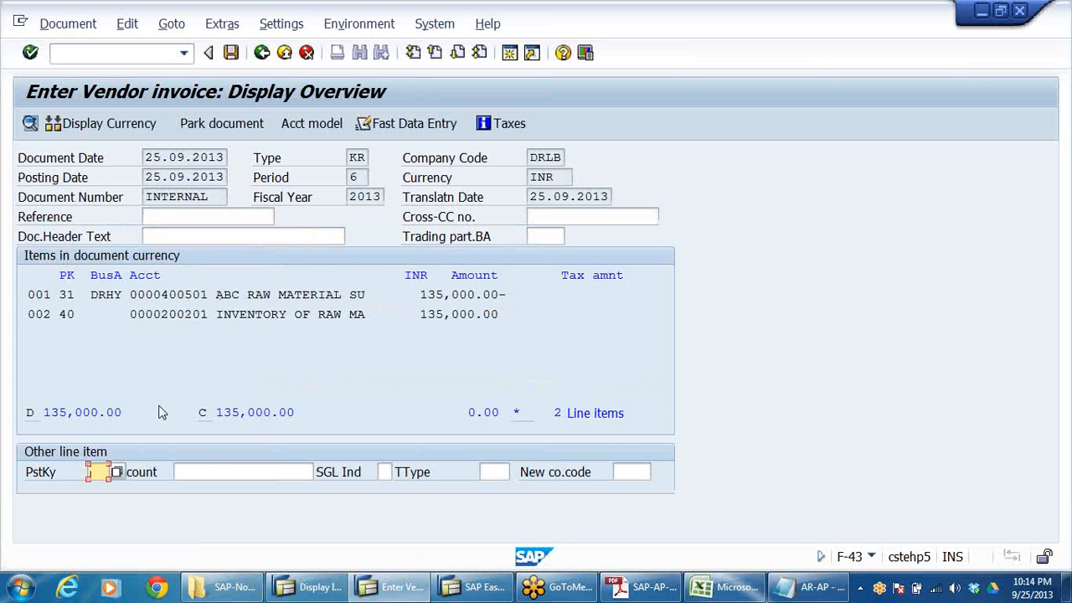
- Assign business area DRHY to the raw materials inventory line item and post the vendor invoice from the document overview
double_click(158, 316)
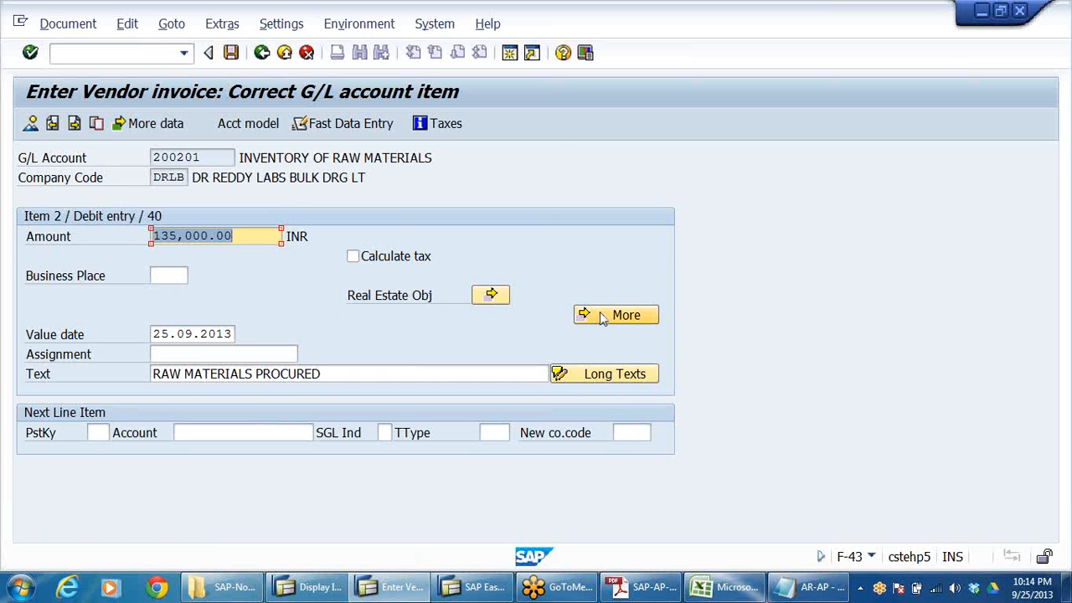
click(153, 273)
click(627, 314)
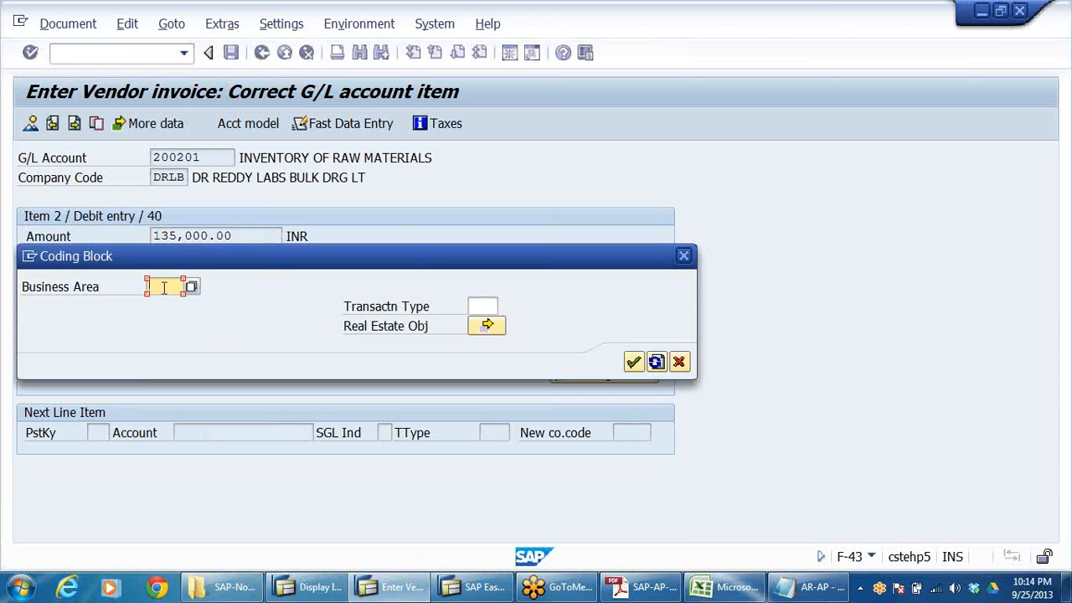
text(D)
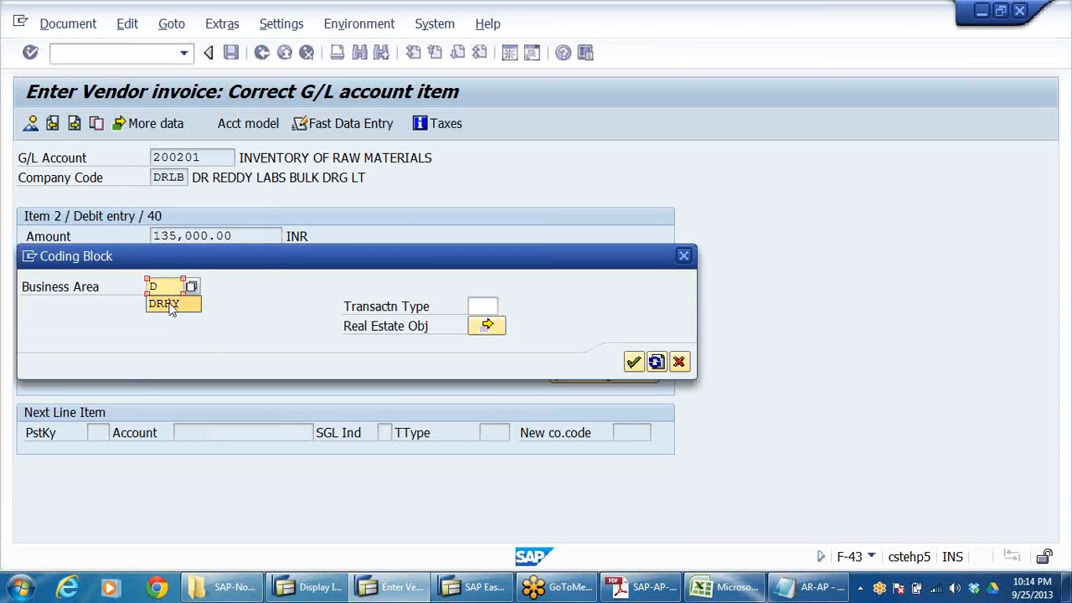
click(172, 304)
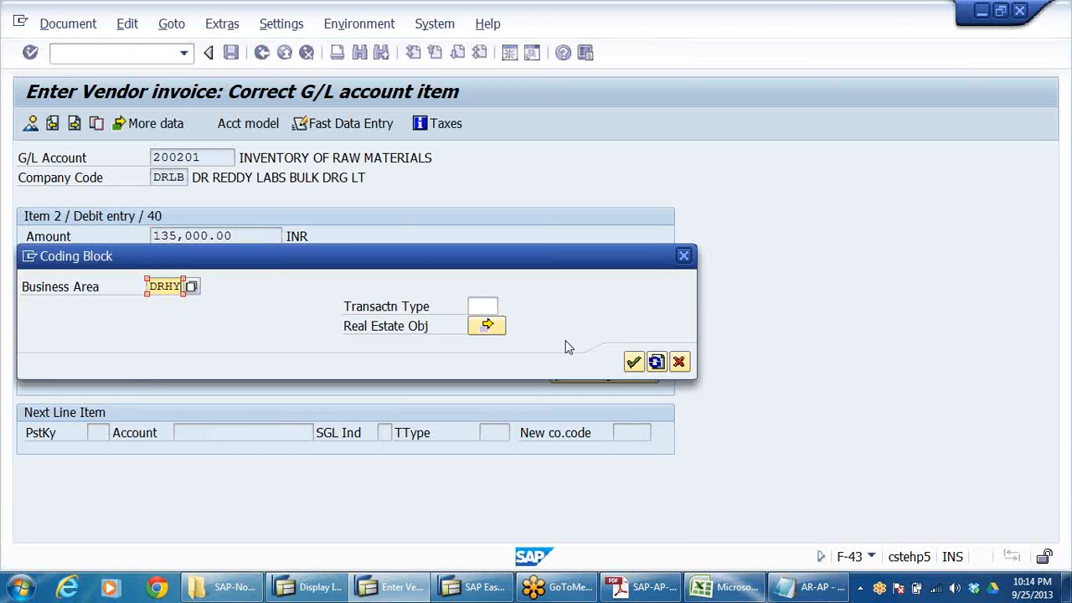
click(634, 362)
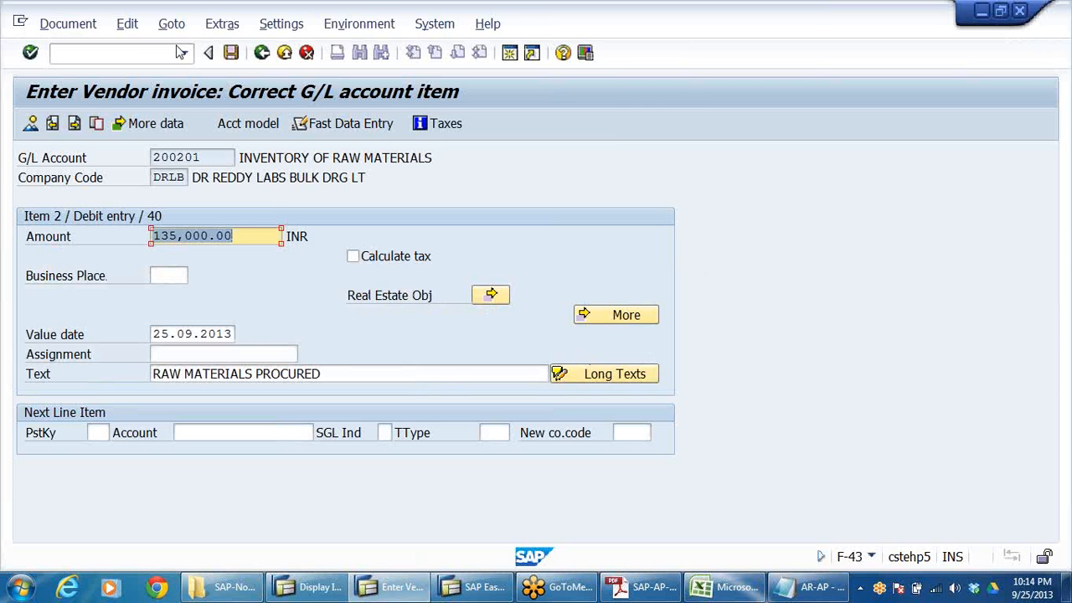
click(30, 123)
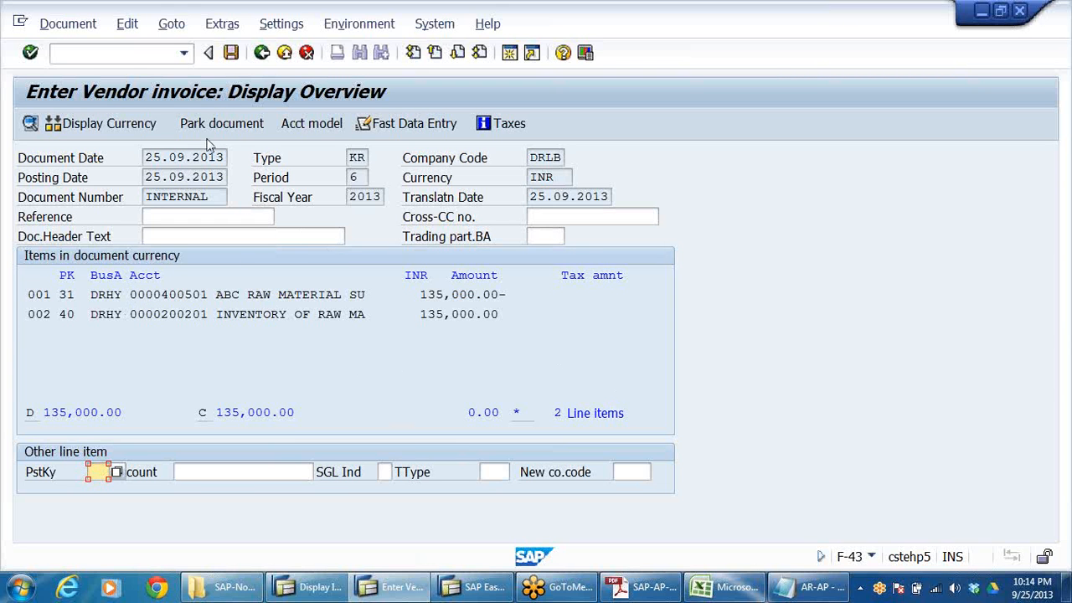
click(232, 52)
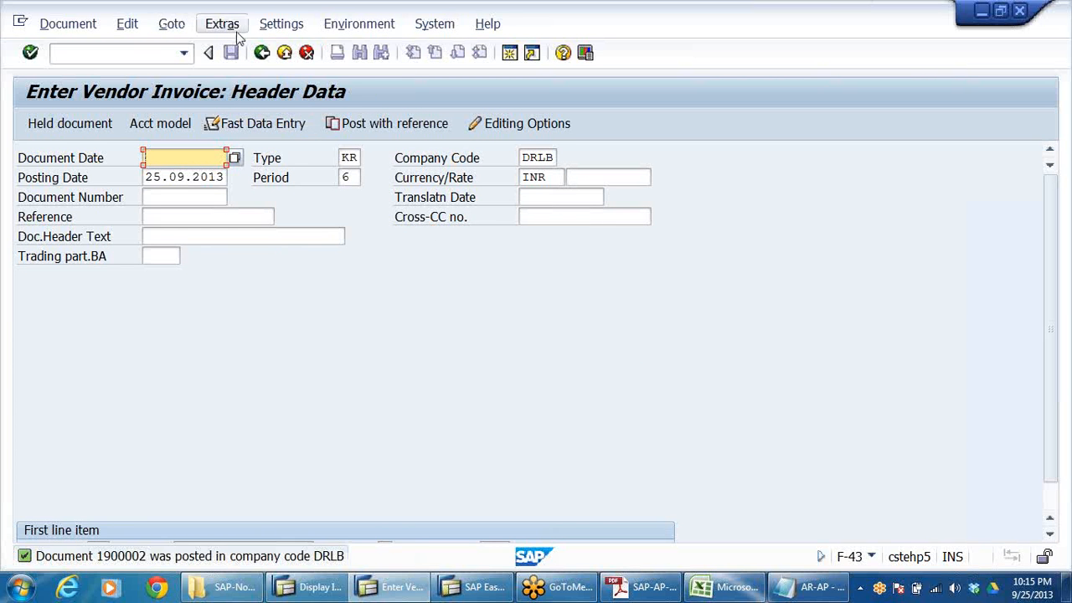
- Display the posted vendor invoice and examine its line items in the data entry view and the general ledger view
click(67, 24)
click(74, 89)
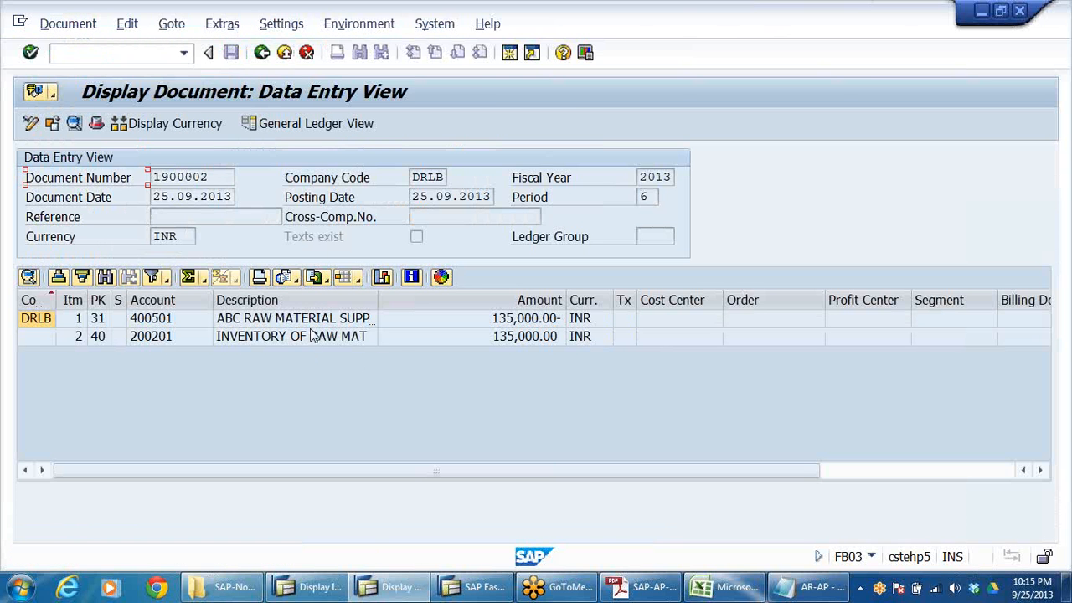
drag(378, 300, 450, 299)
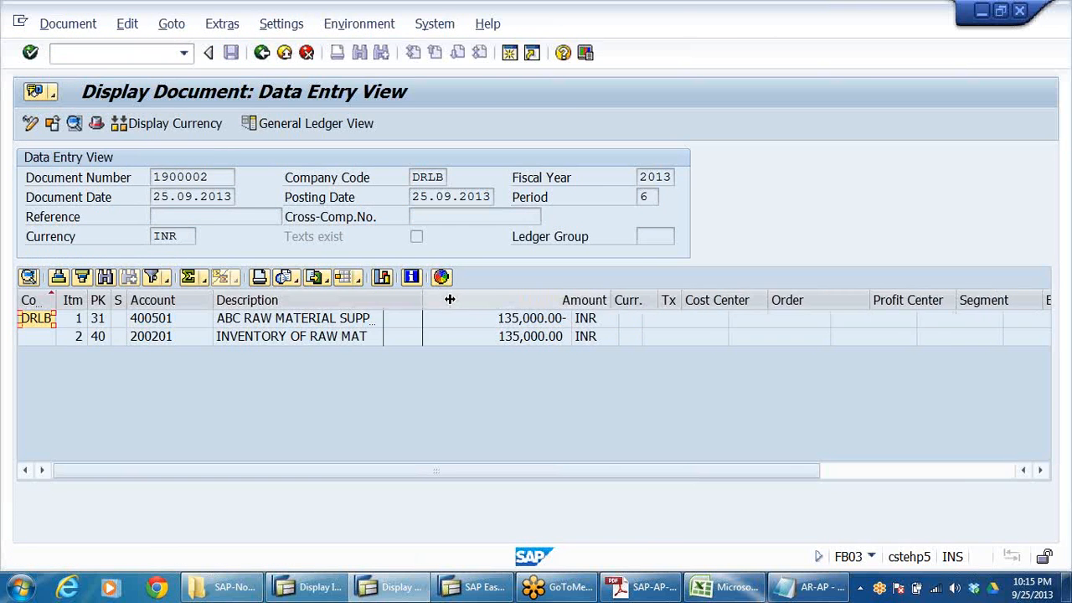
click(361, 327)
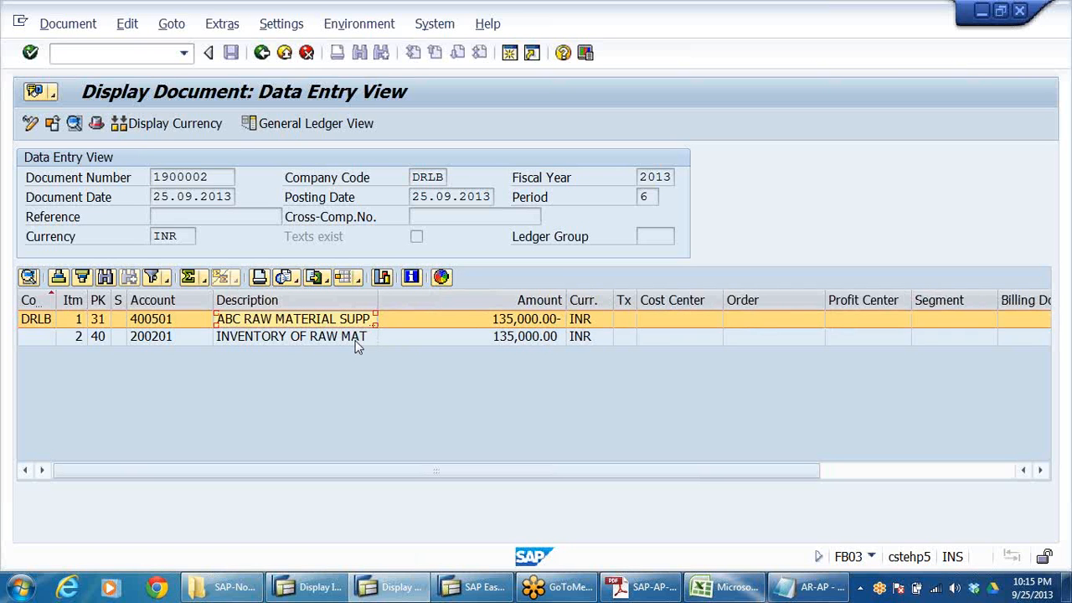
click(356, 339)
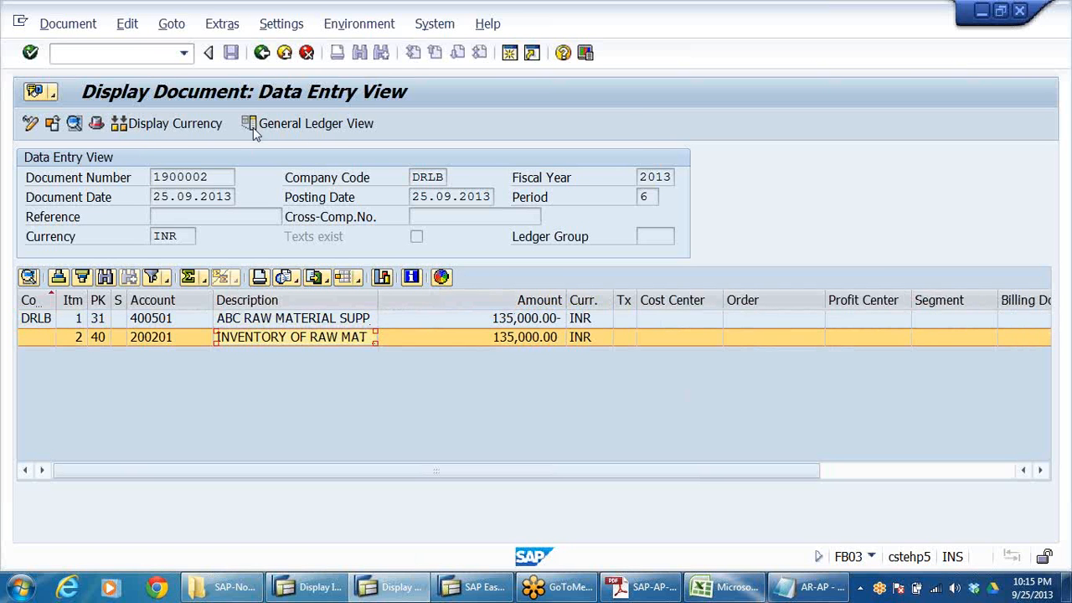
click(303, 124)
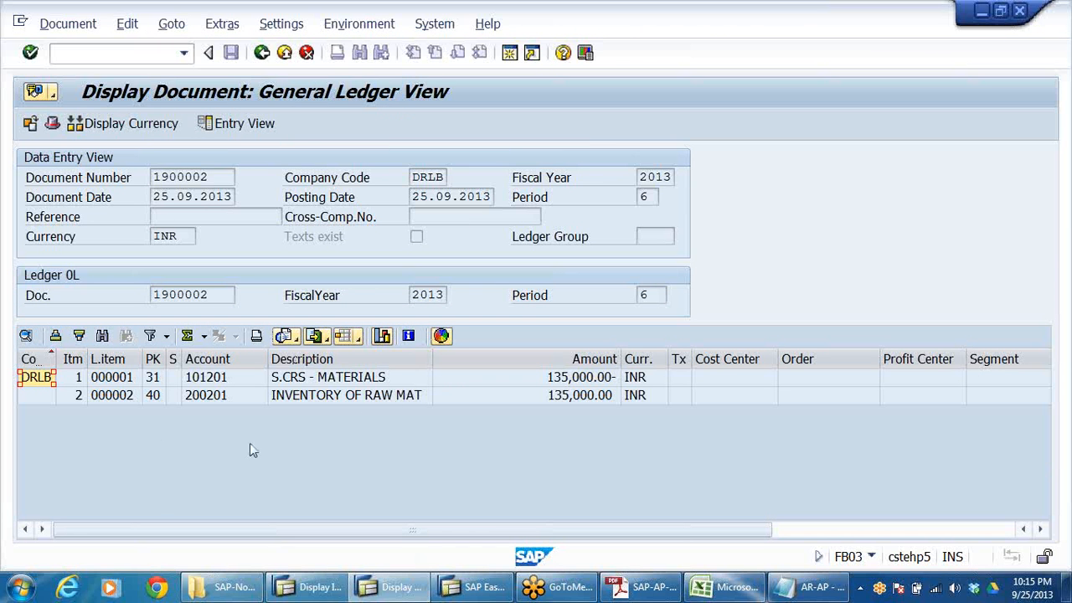
click(284, 53)
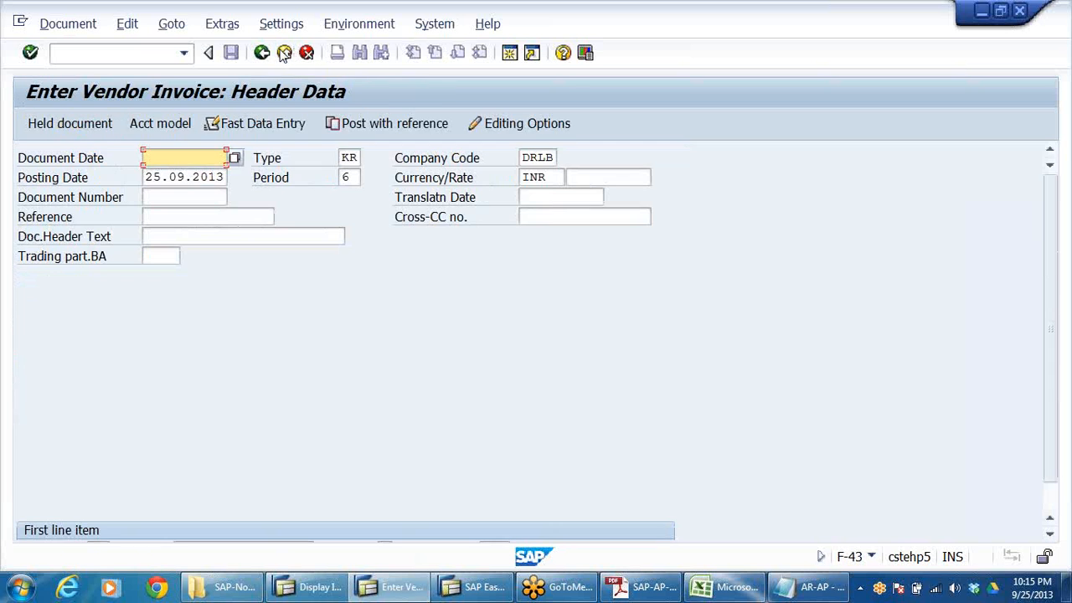
- Exit the vendor invoice entry, discarding its unsaved data, and expand the Account folder under Accounts Payable
click(284, 53)
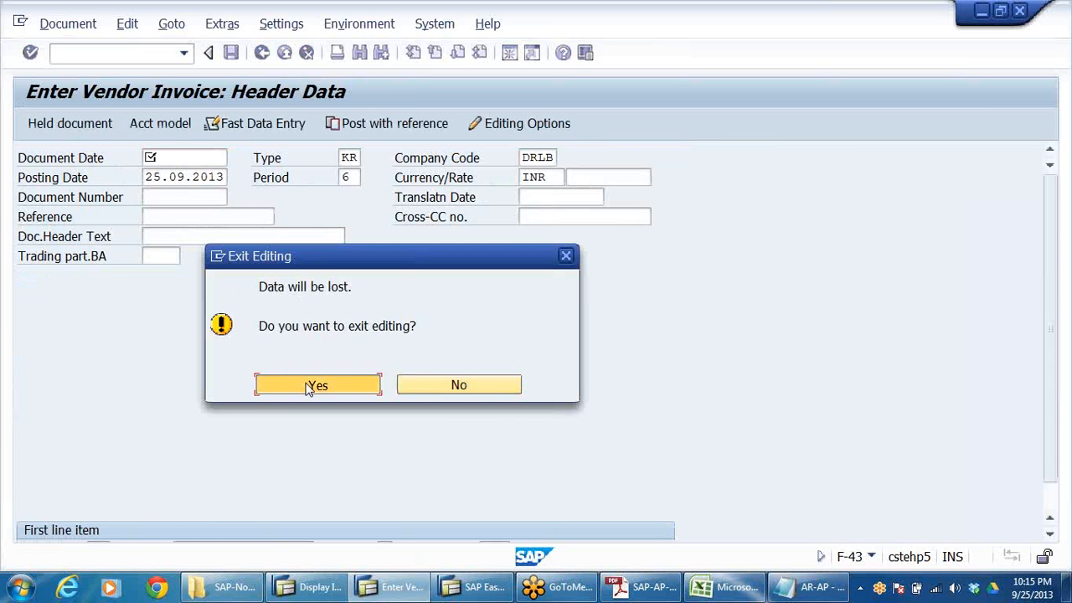
key(Return)
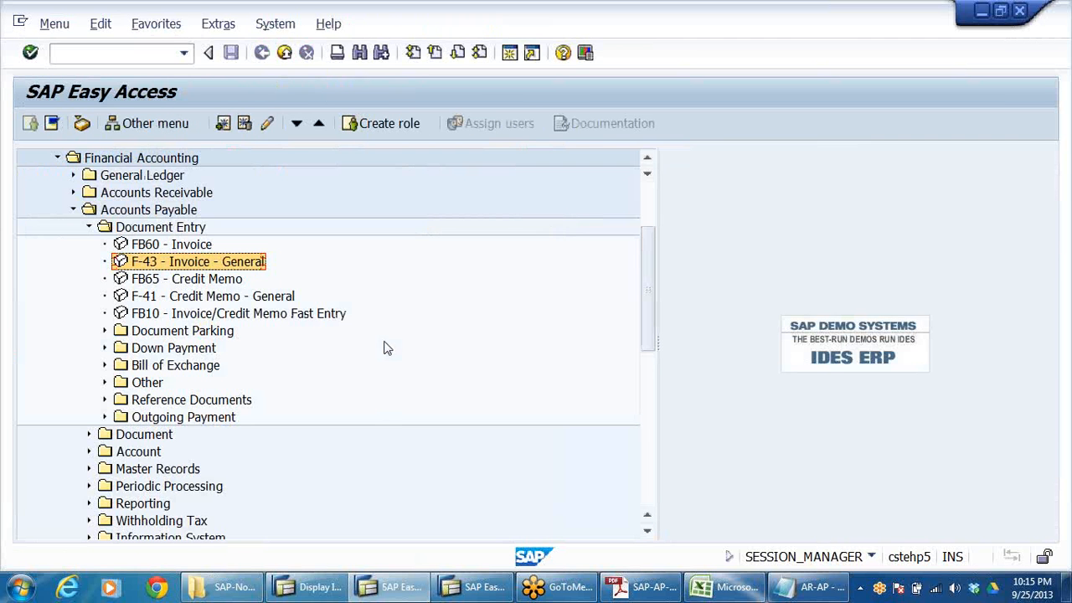
click(87, 227)
click(141, 264)
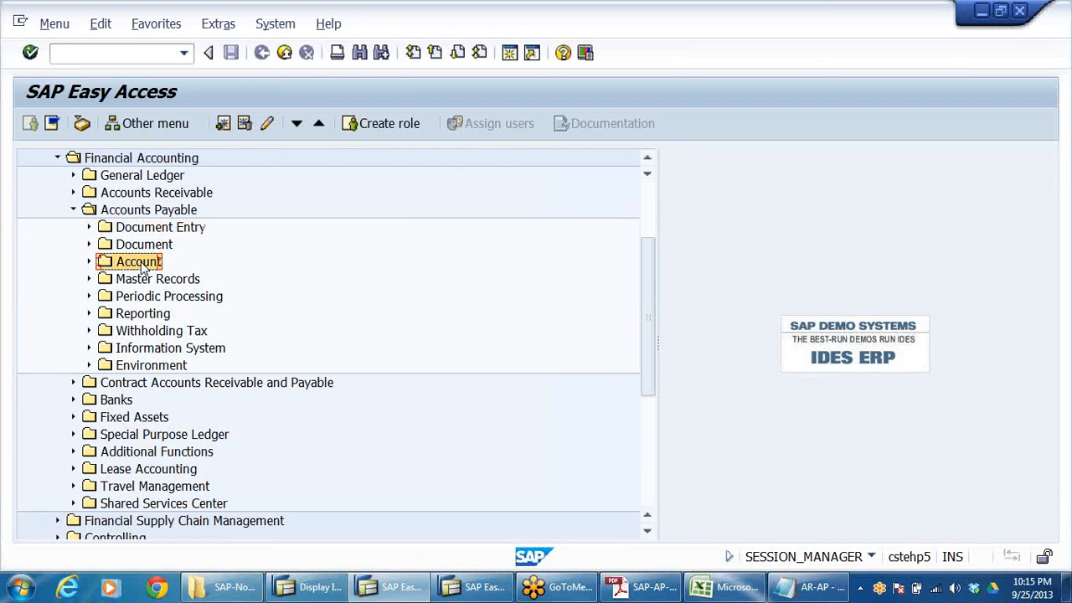
double_click(140, 263)
key(Down)
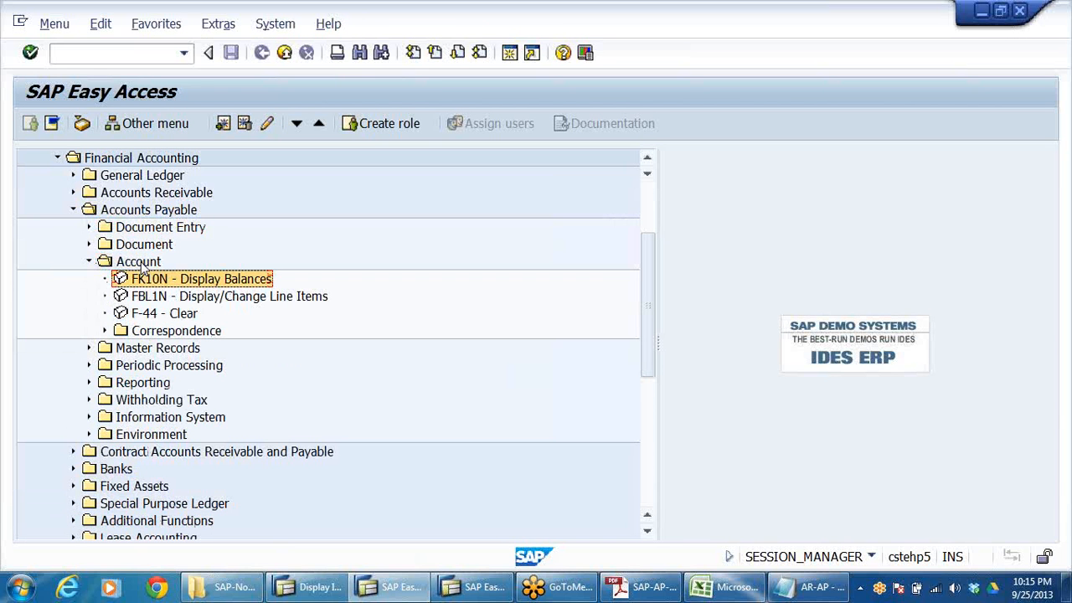
- Trace the path Accounting, Financial Accounting, Accounts Payable, Account and open the FK10N - Display Balances transaction
scroll(289, 261, up, 1)
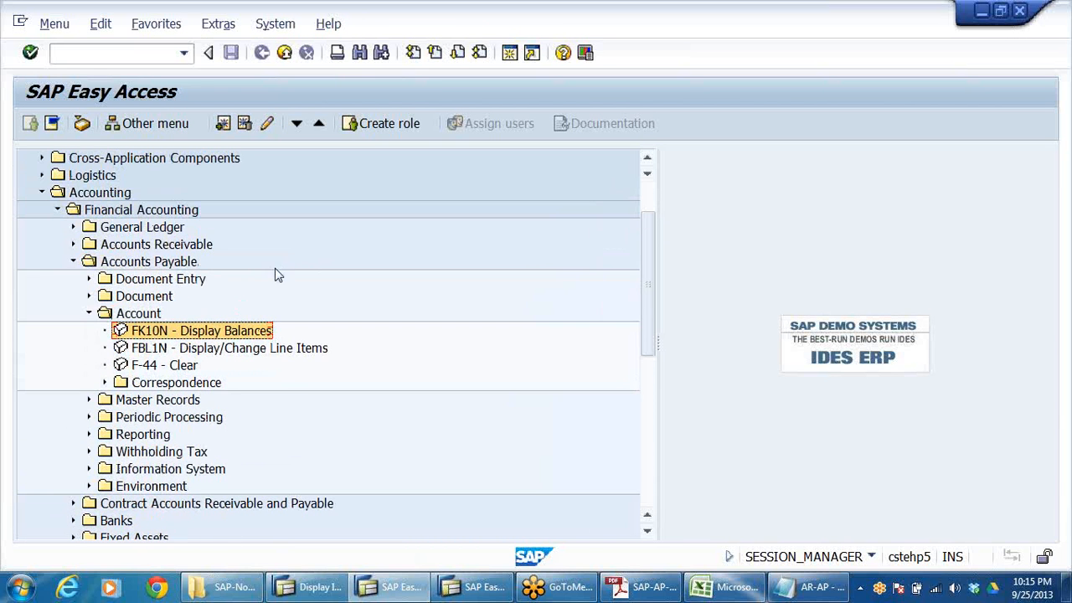
click(116, 194)
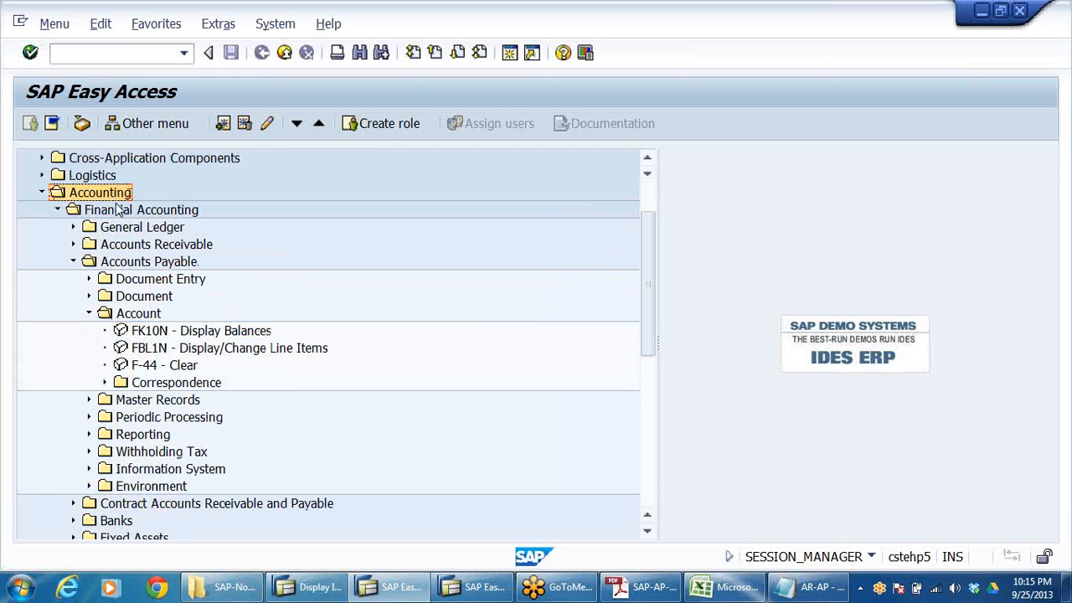
click(120, 211)
click(137, 263)
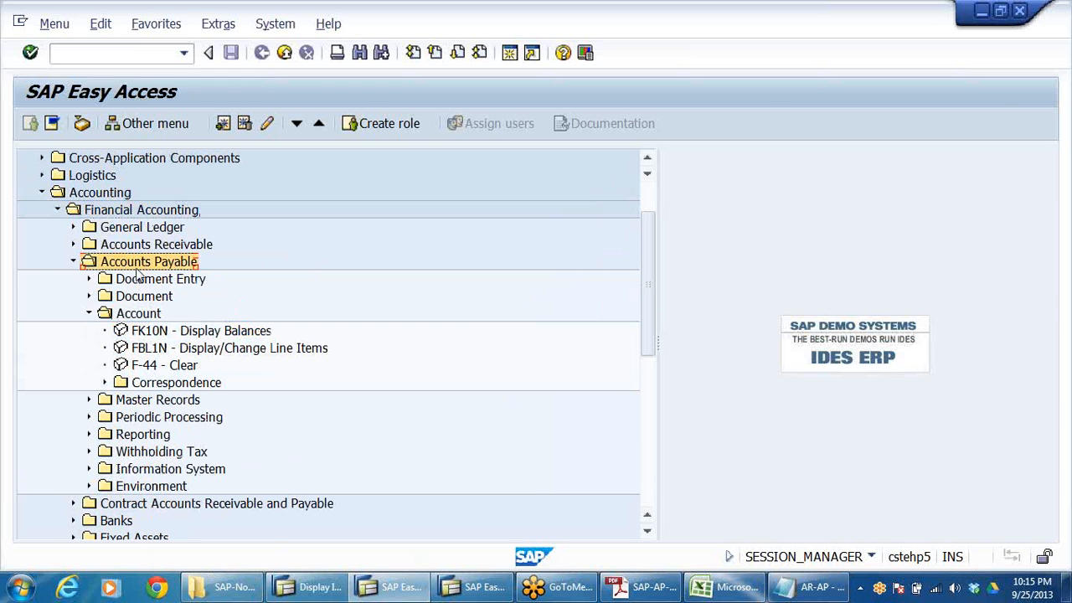
click(144, 285)
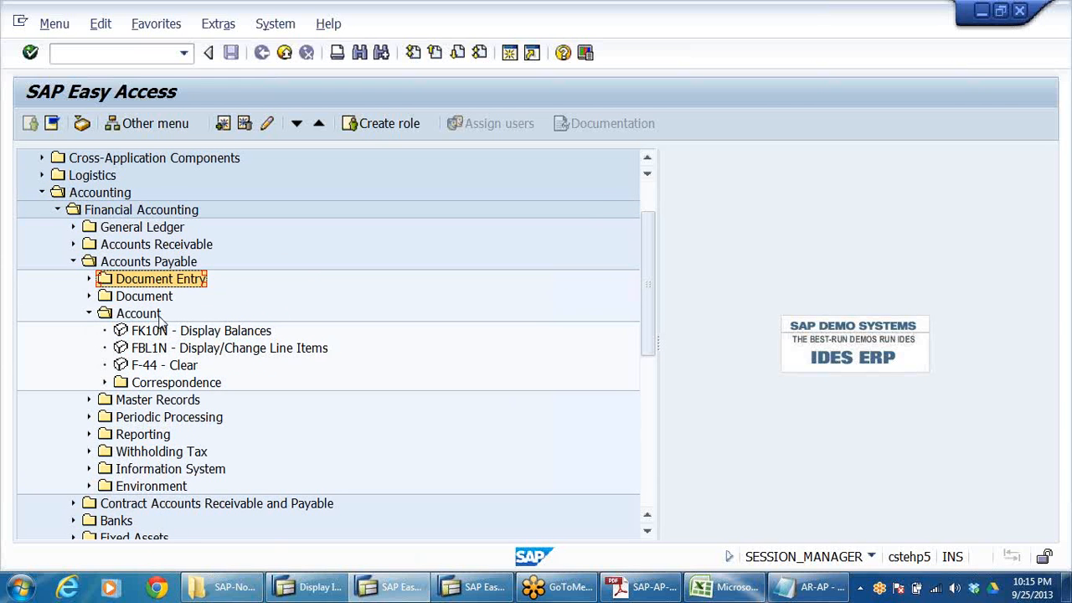
click(146, 316)
click(178, 336)
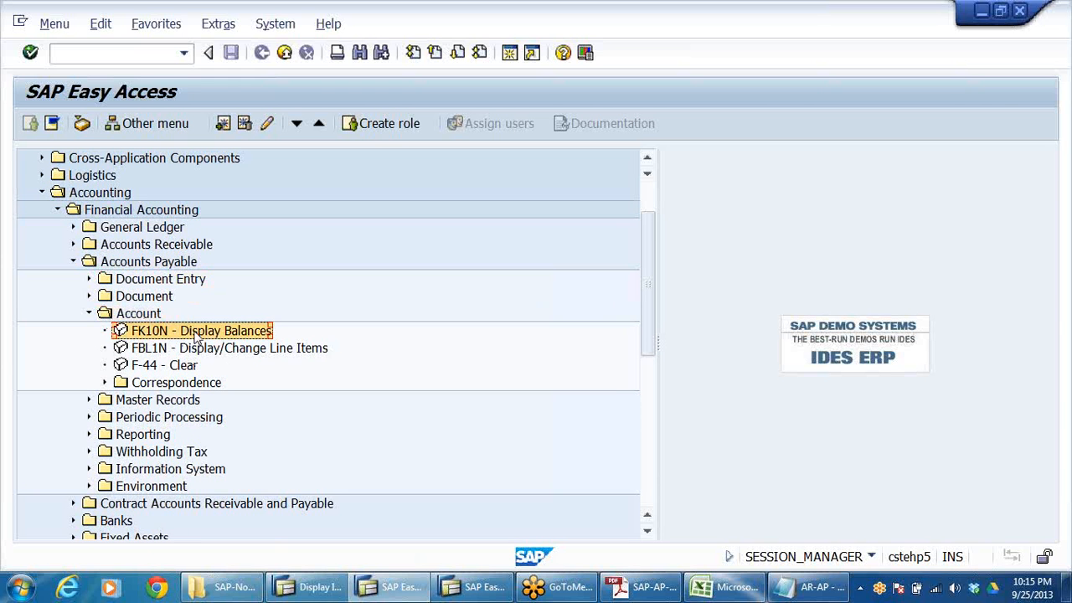
double_click(144, 334)
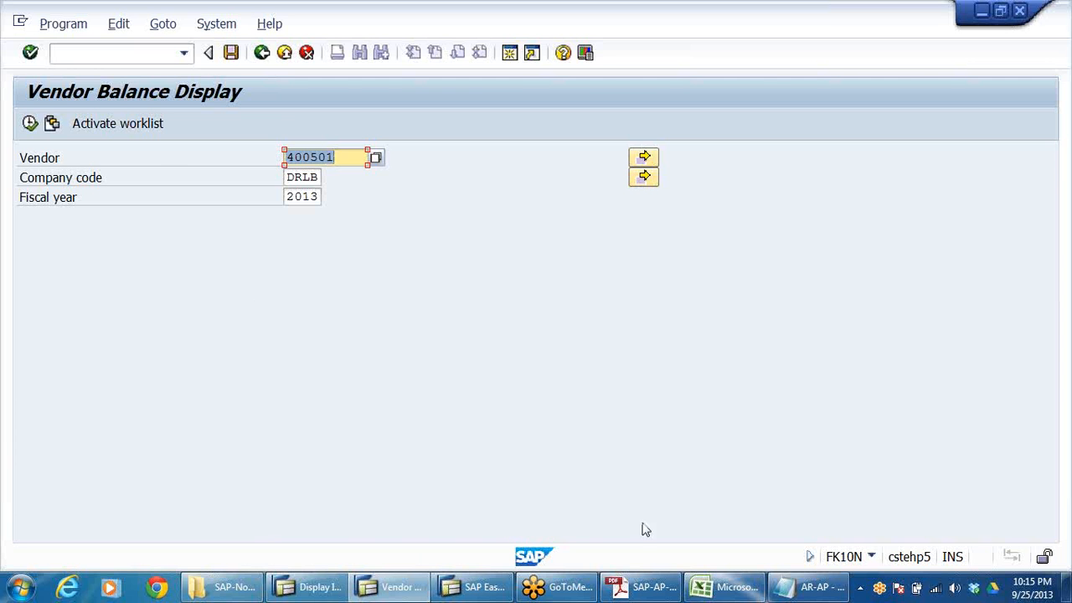
- Switch to the DRL_GRP workbook in Excel and enter DISPLAY OF GL A/C in C47 with code FS10N in D47
click(744, 587)
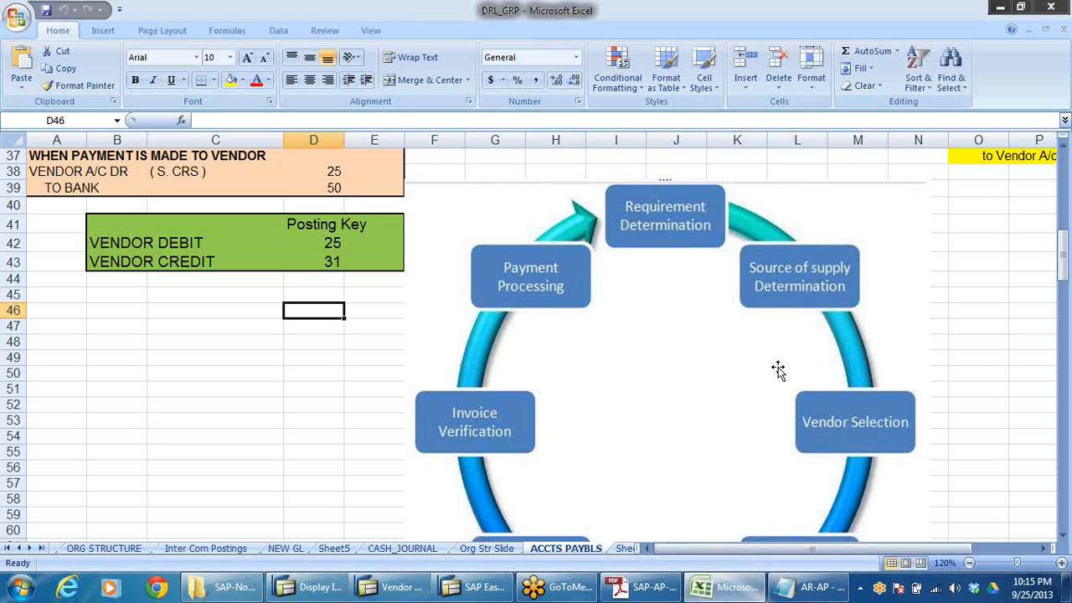
drag(929, 549, 955, 530)
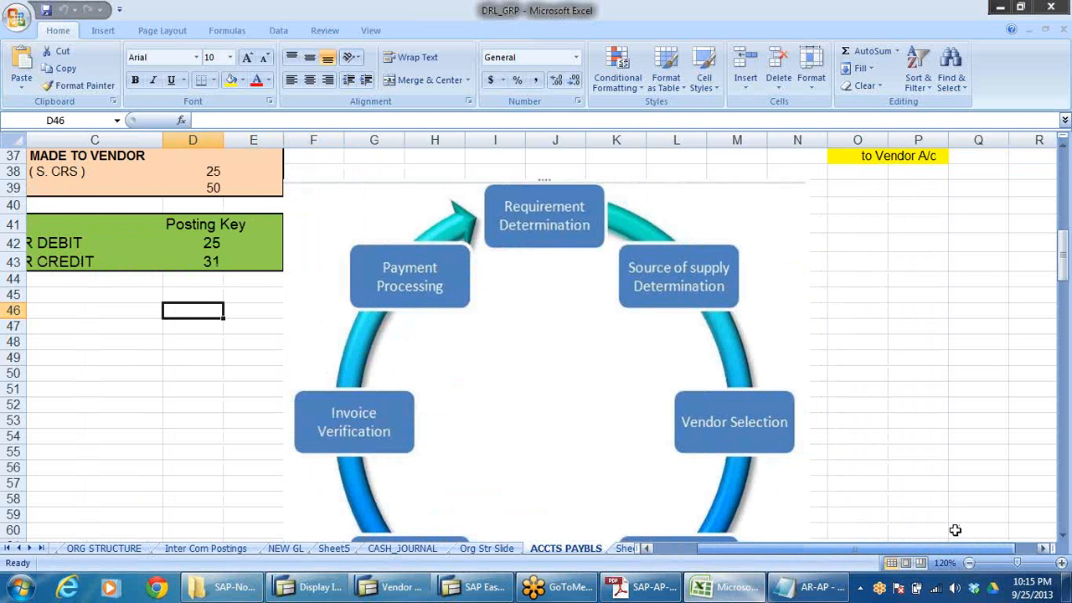
click(842, 227)
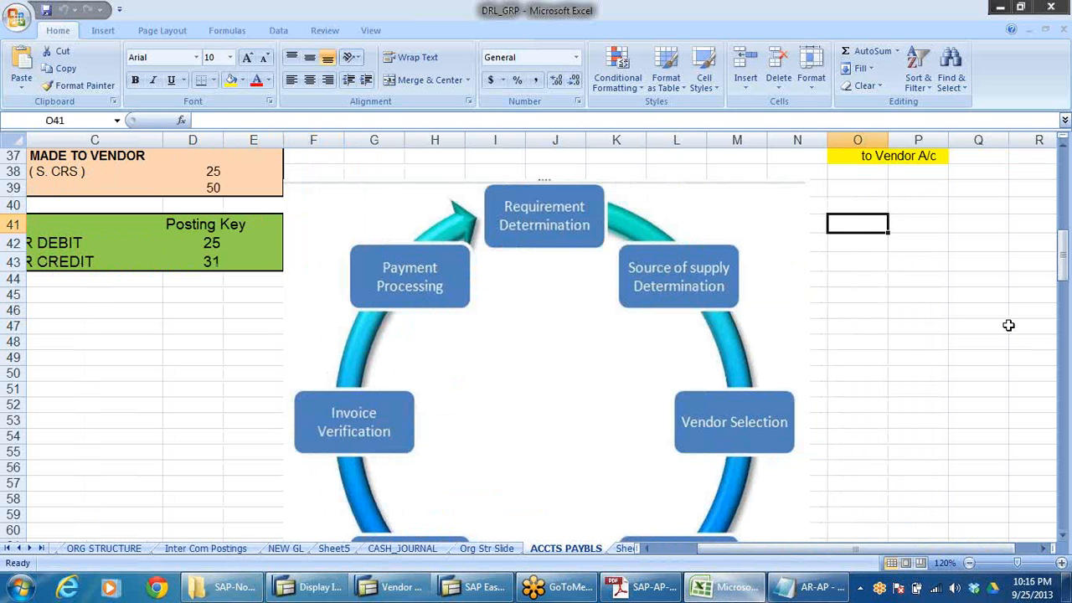
click(34, 331)
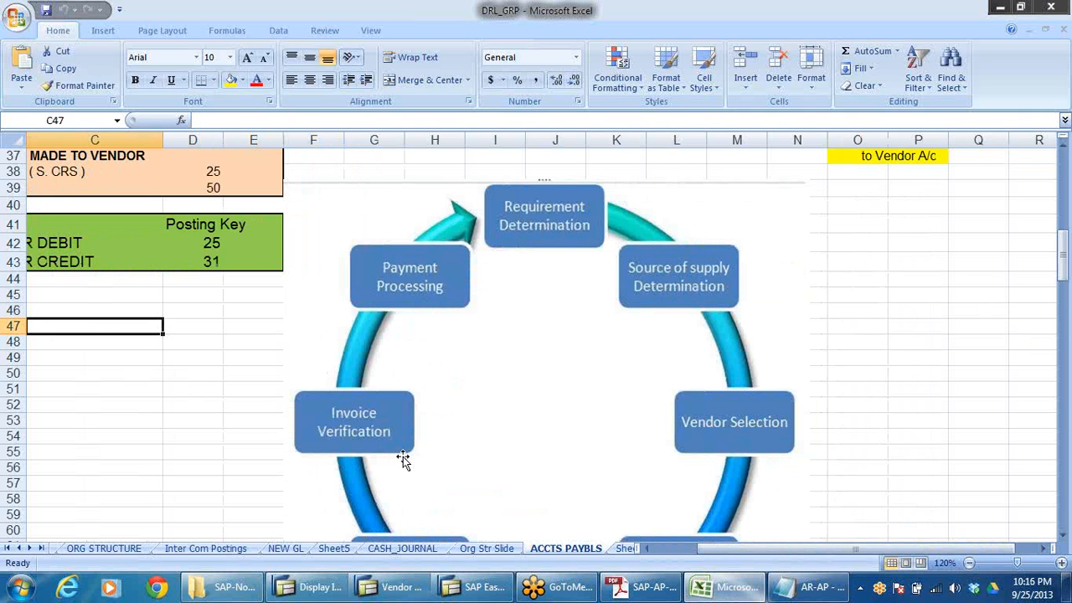
text(DISPLA)
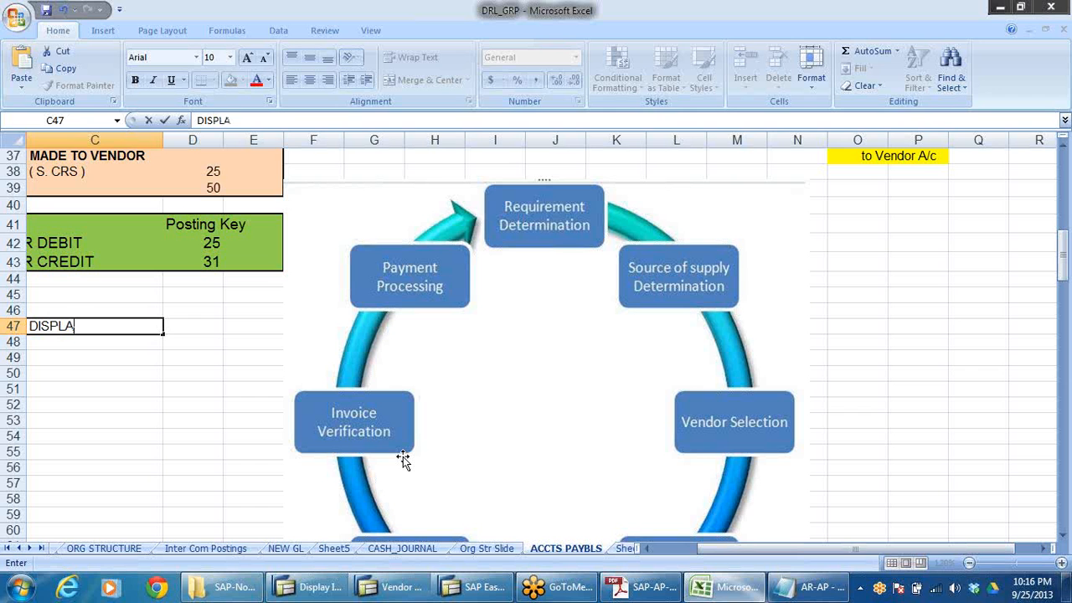
text(Y OF GL A/C)
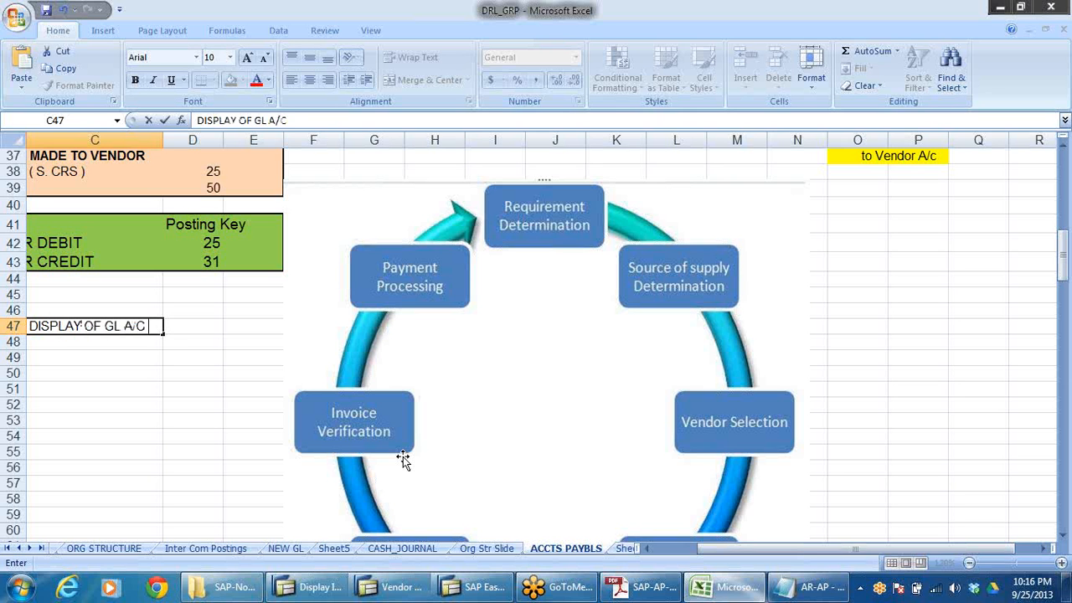
click(212, 329)
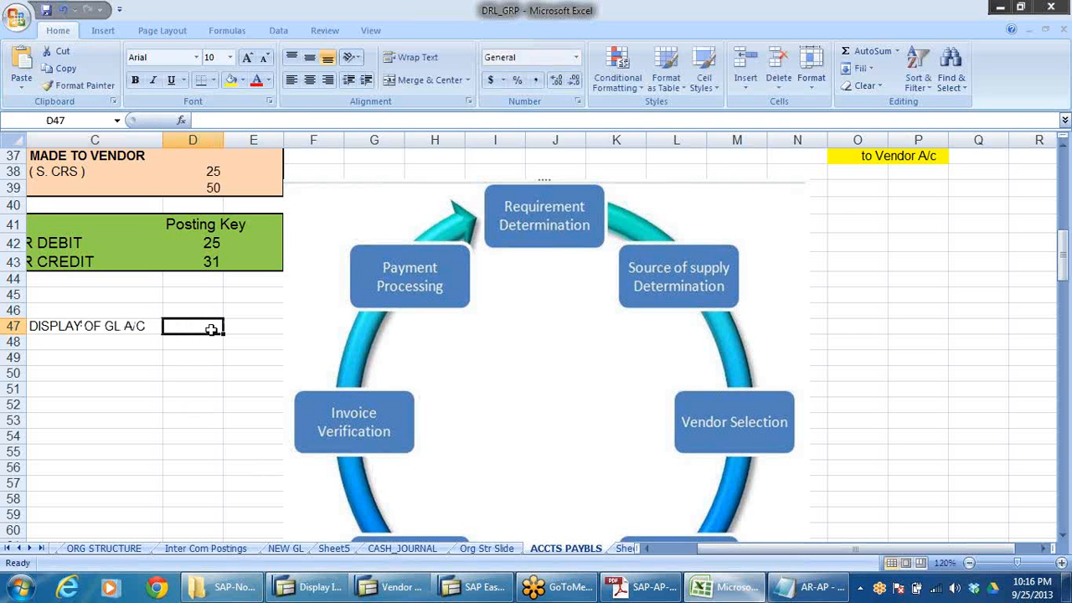
text(FS10N)
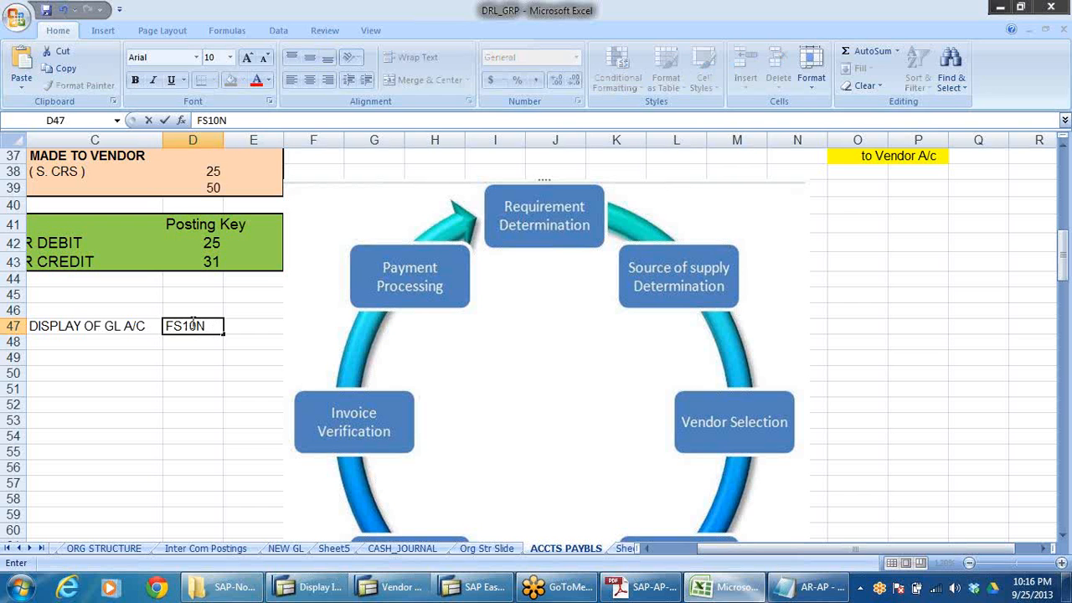
- Enter DISPLAY OF CUST A/C in cell C48 and its transaction code FD10N in D48
click(126, 344)
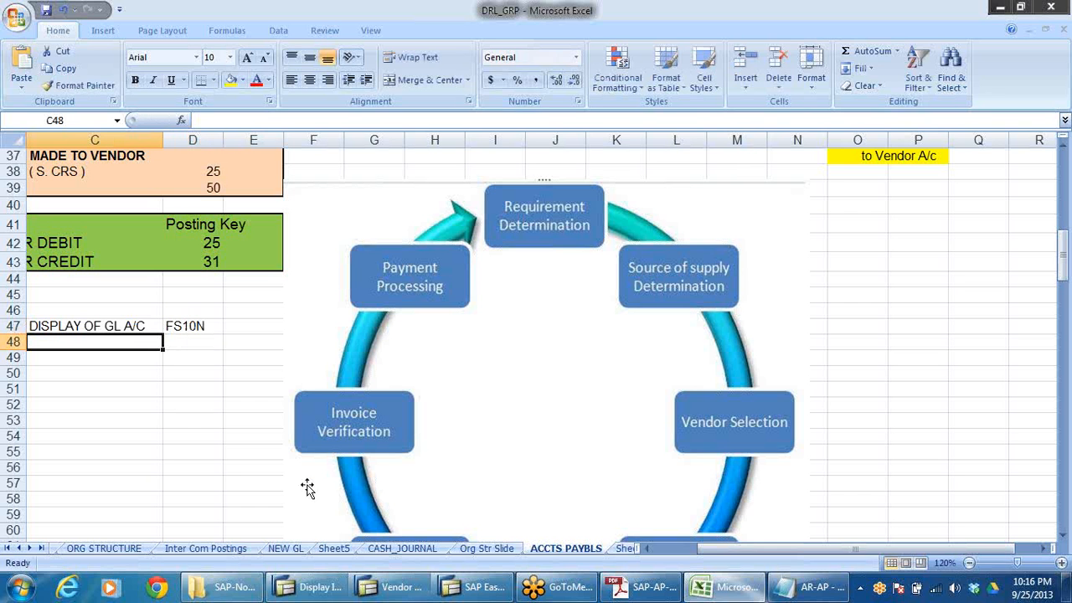
text(DIS)
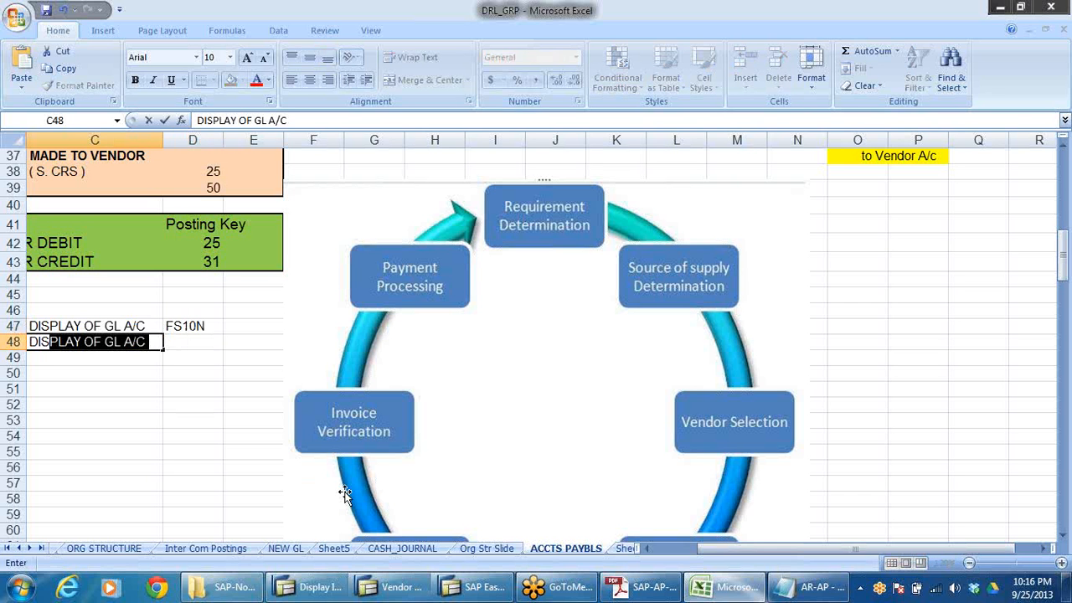
text(PLAY OF )
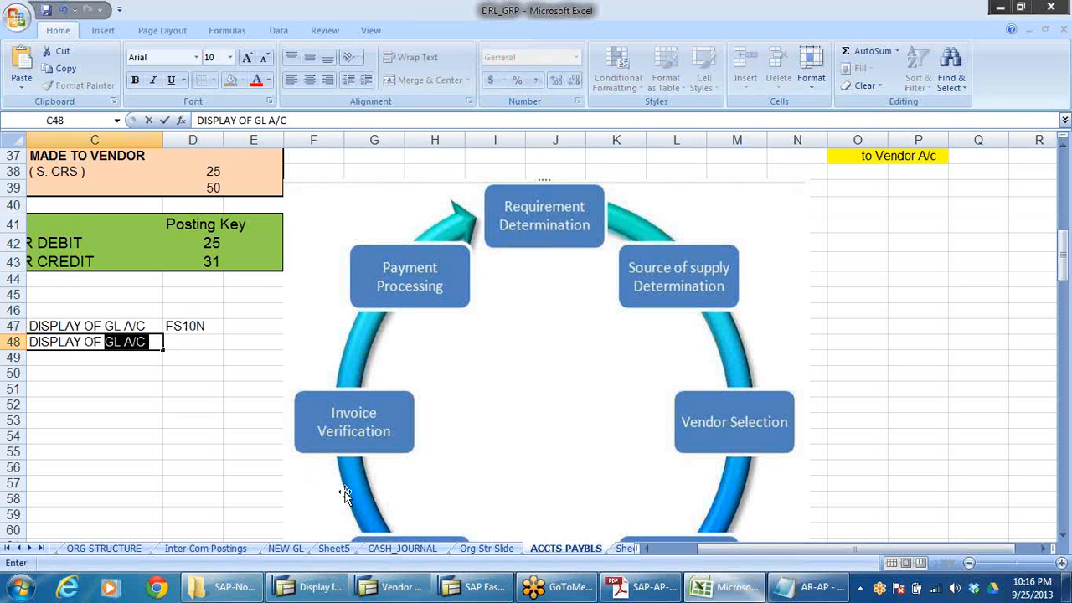
text(CUS)
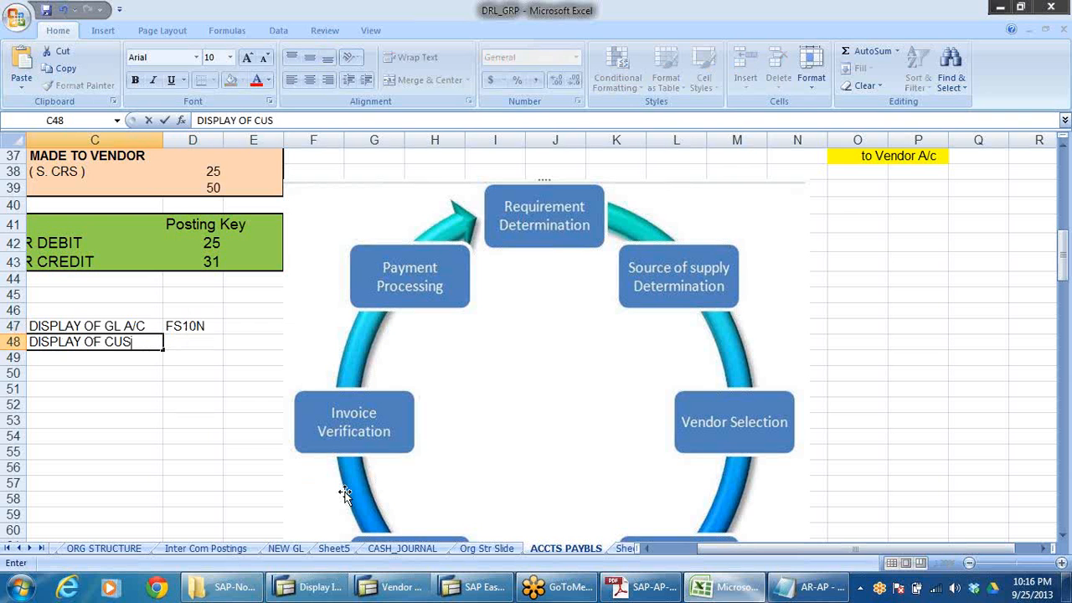
text(T A/C)
click(174, 388)
click(188, 342)
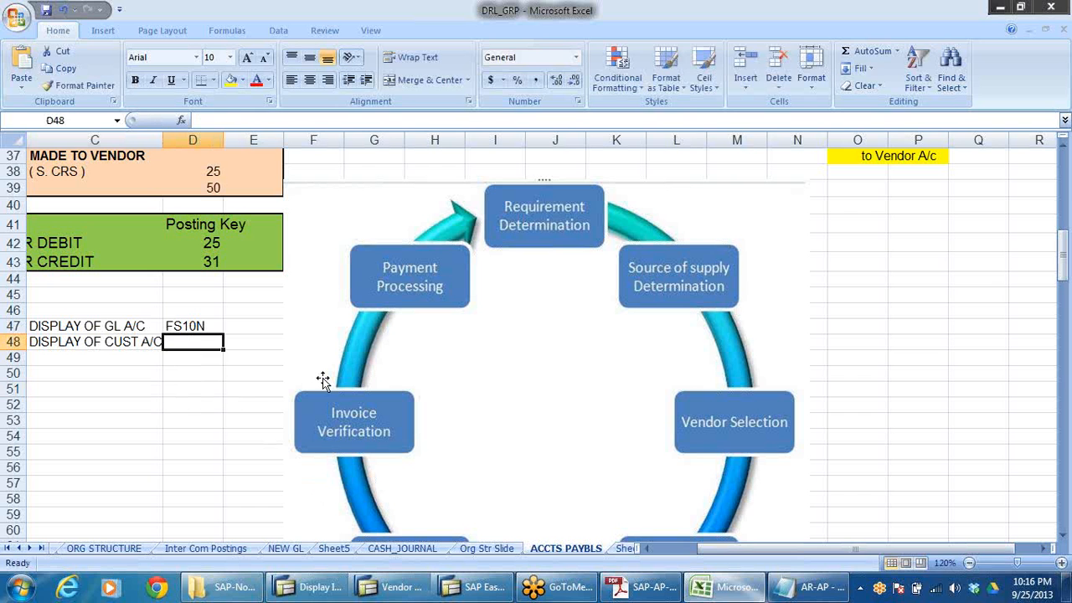
text(FD1)
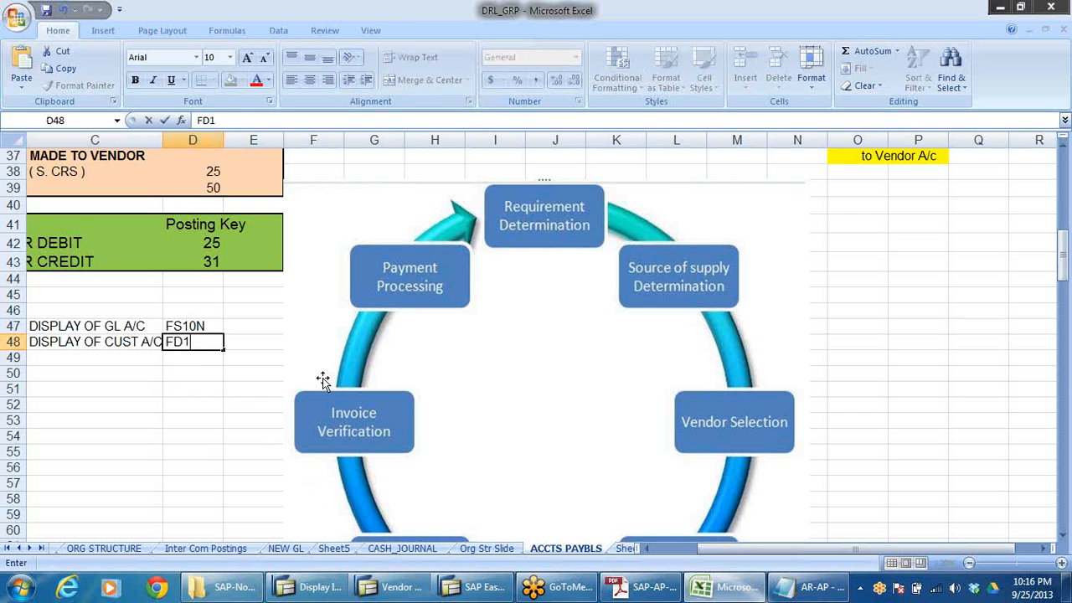
text(0N)
click(155, 419)
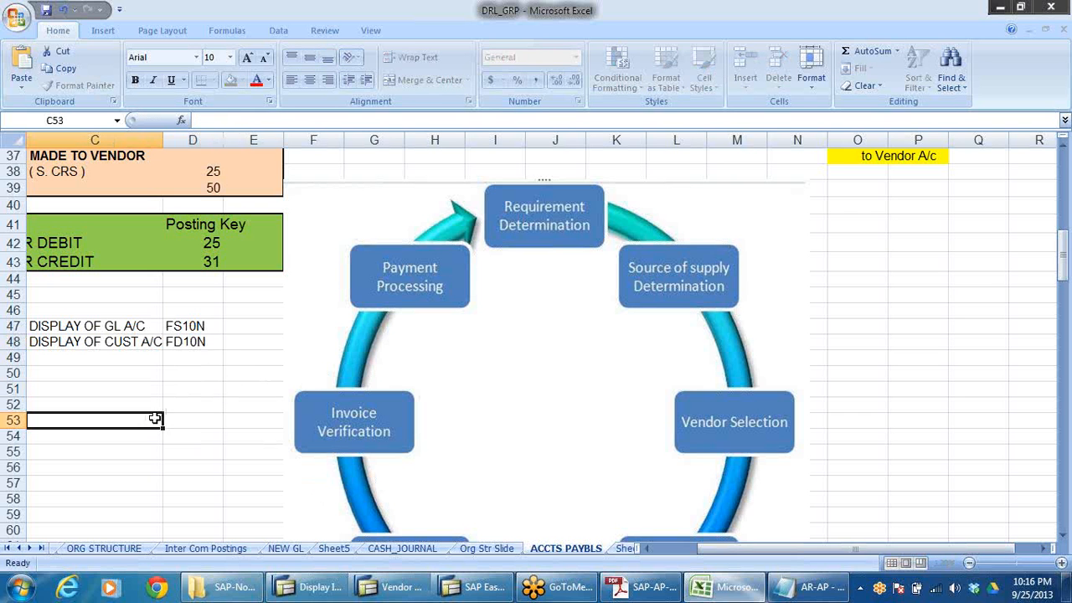
- Enter DISPLAY OF VENDOR A/C in cell C49 and its transaction code FK10N in D49
click(43, 360)
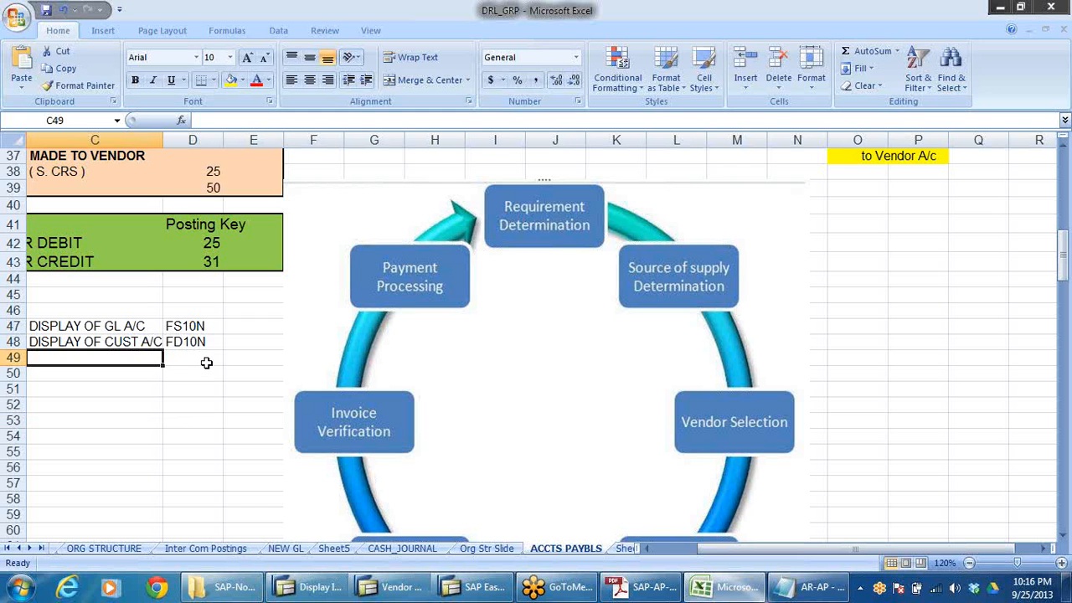
text(DISP)
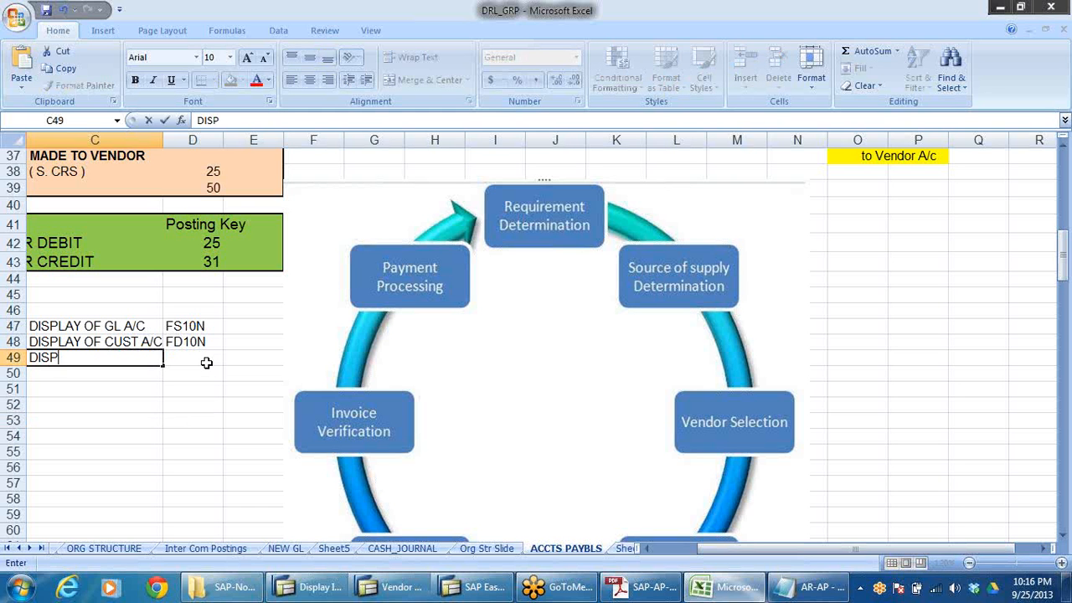
text(LAY OF VEN)
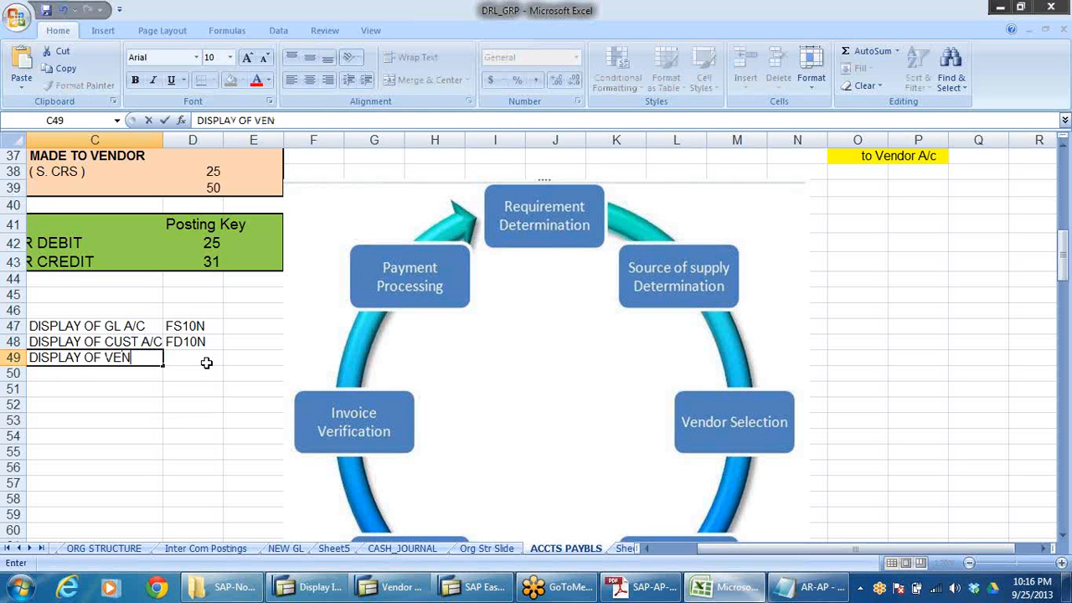
text(DOR A/C)
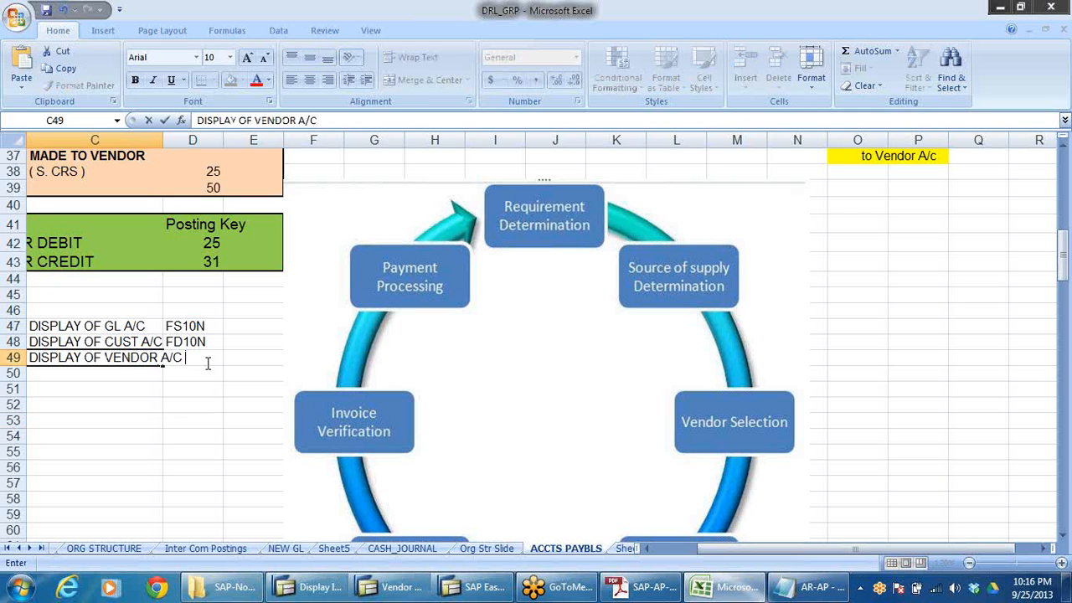
click(211, 417)
click(109, 379)
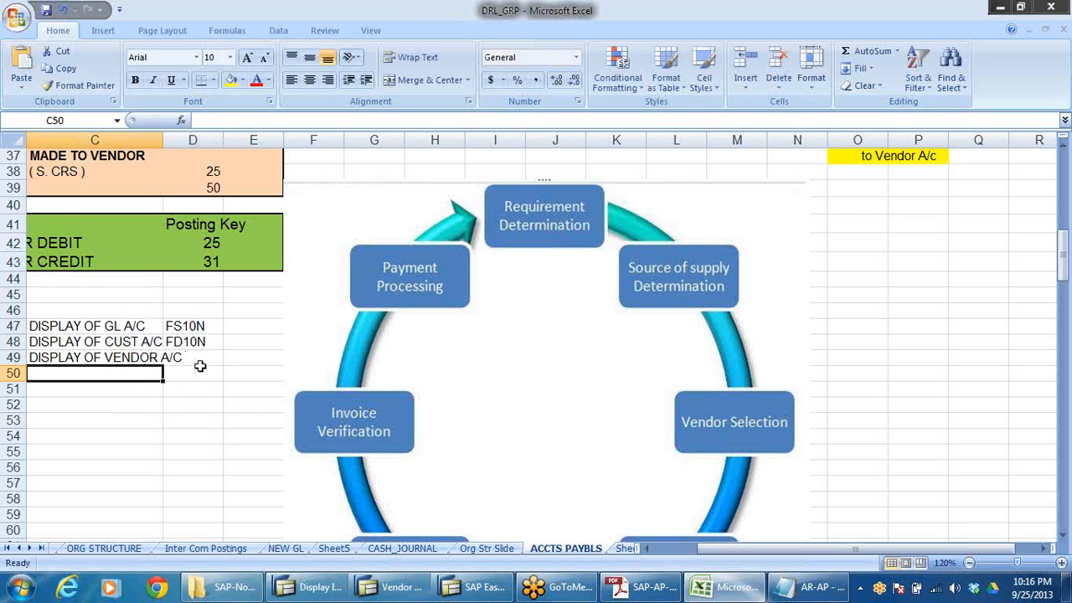
drag(201, 369, 203, 359)
click(199, 357)
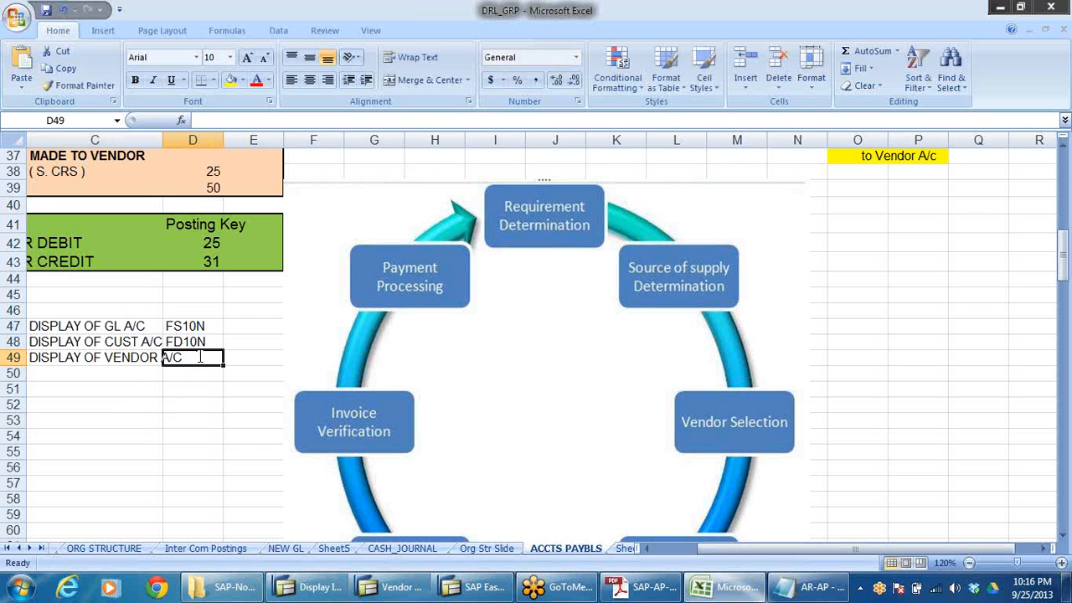
text(FK)
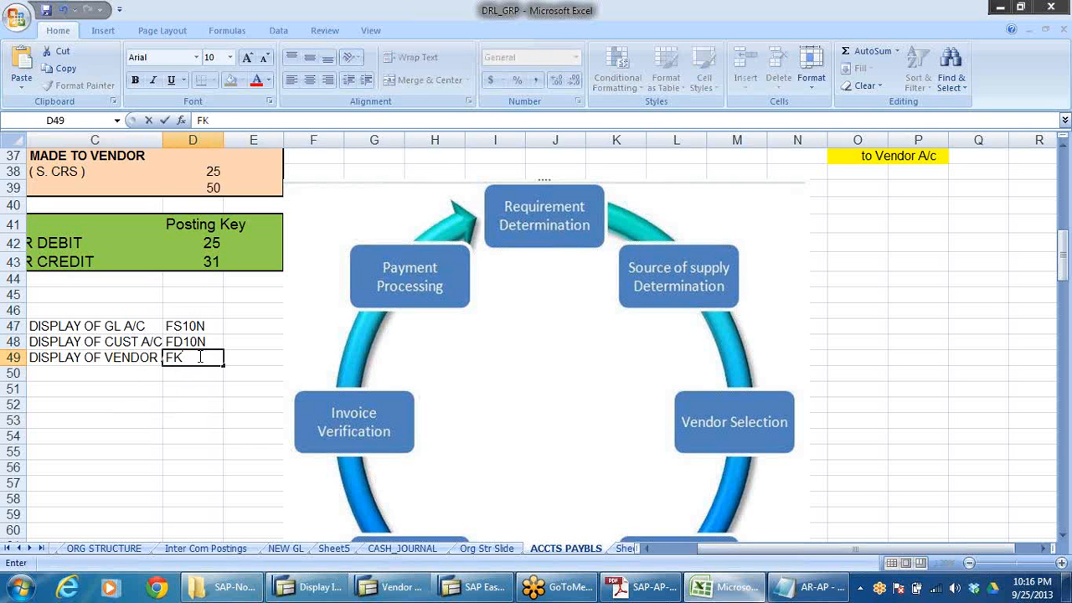
text(10N)
click(217, 437)
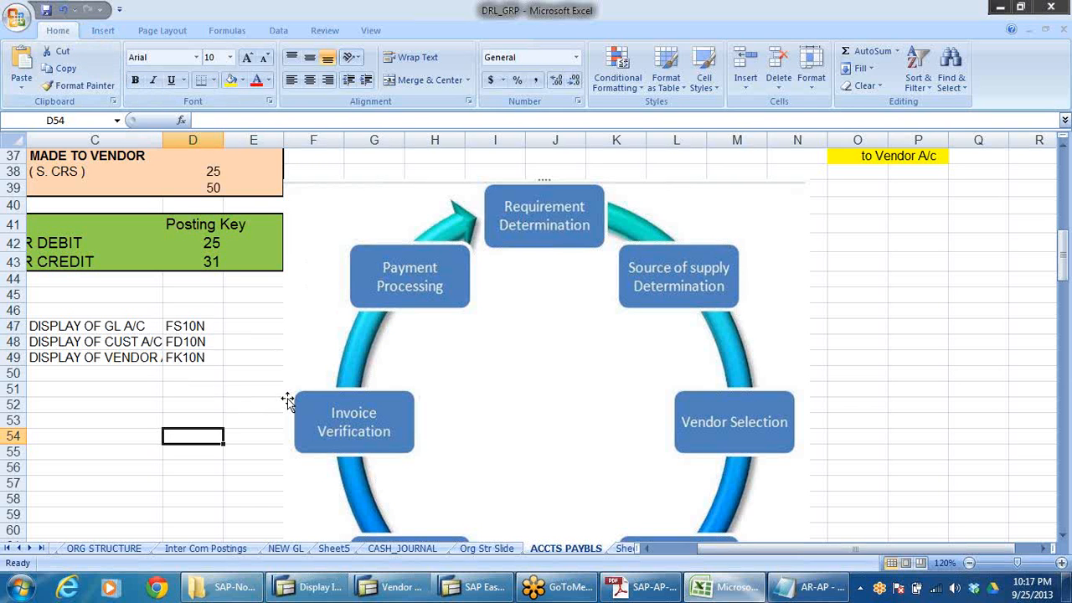
- Switch back to SAP and run the vendor balance display for the prefilled vendor, company code DRLB and fiscal year 2013
key(alt+Tab)
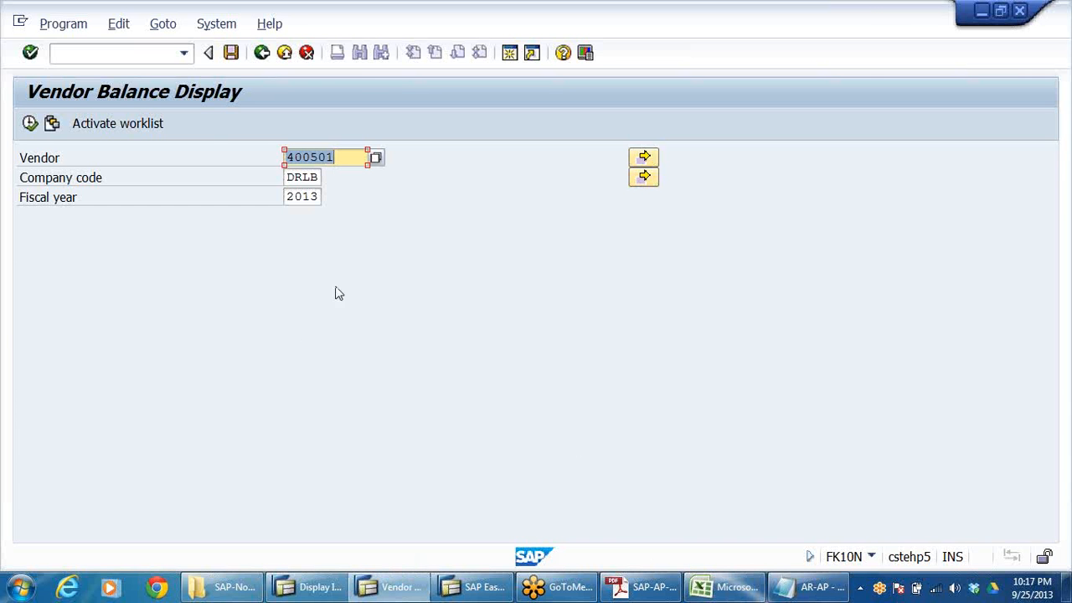
click(30, 124)
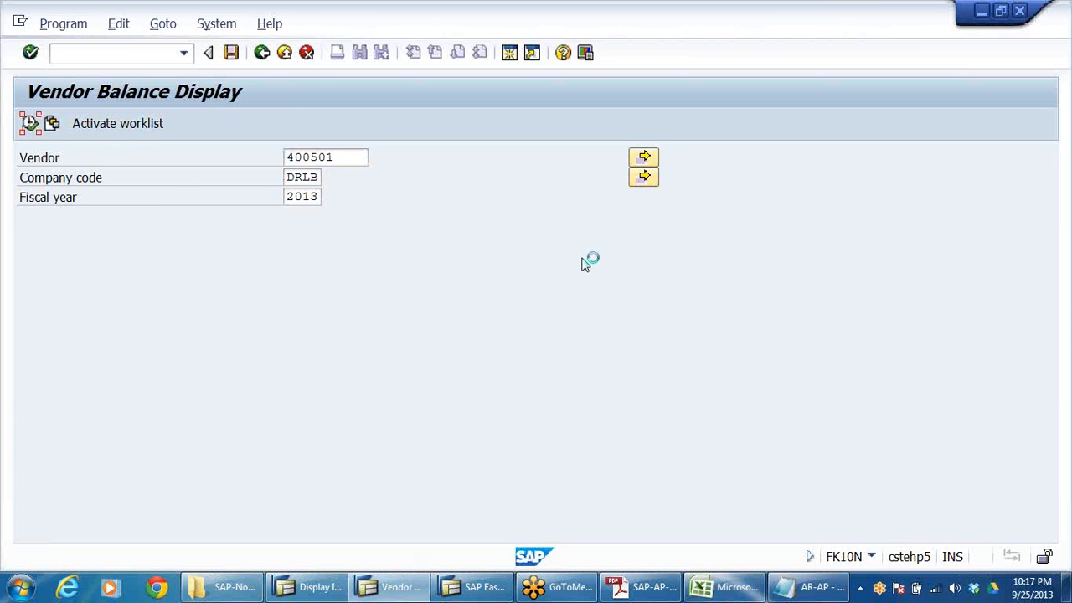
- Drill down from the period 6 credit amount to the vendor line items and check the status of both invoices
click(334, 428)
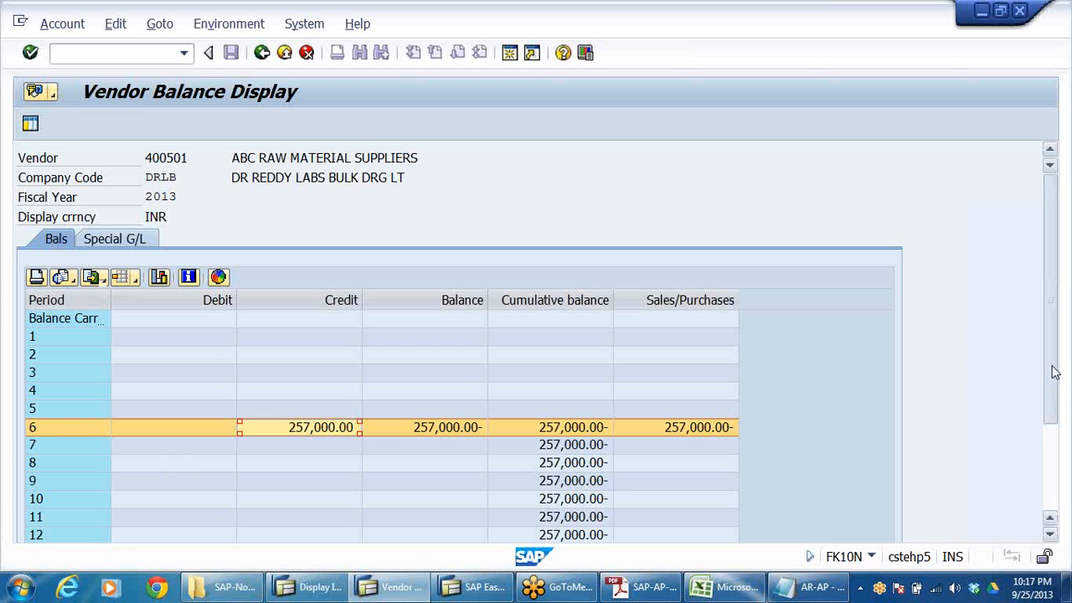
drag(1053, 398, 1054, 469)
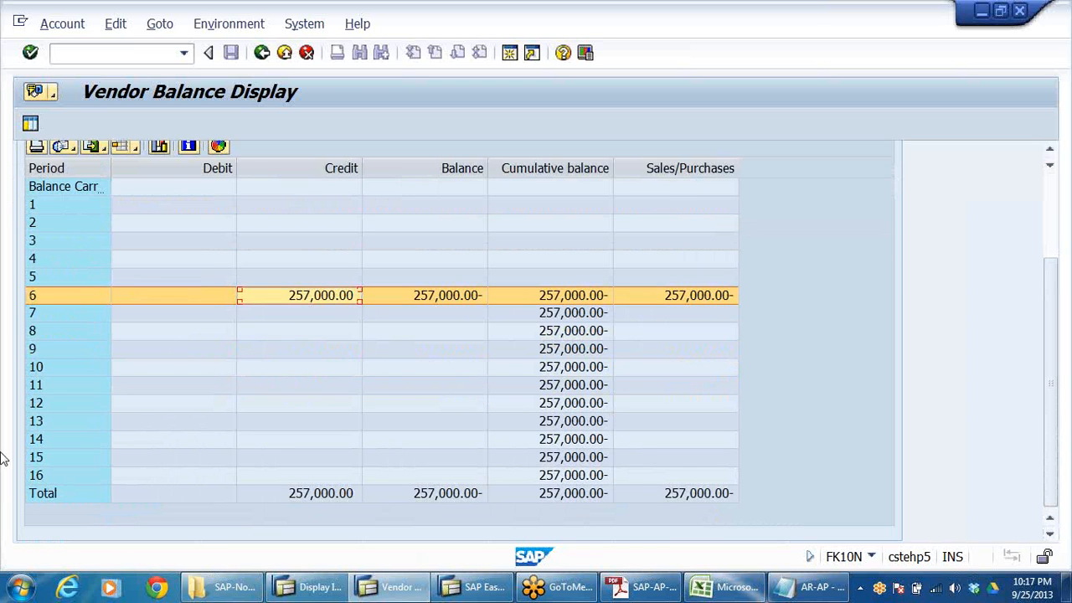
click(47, 302)
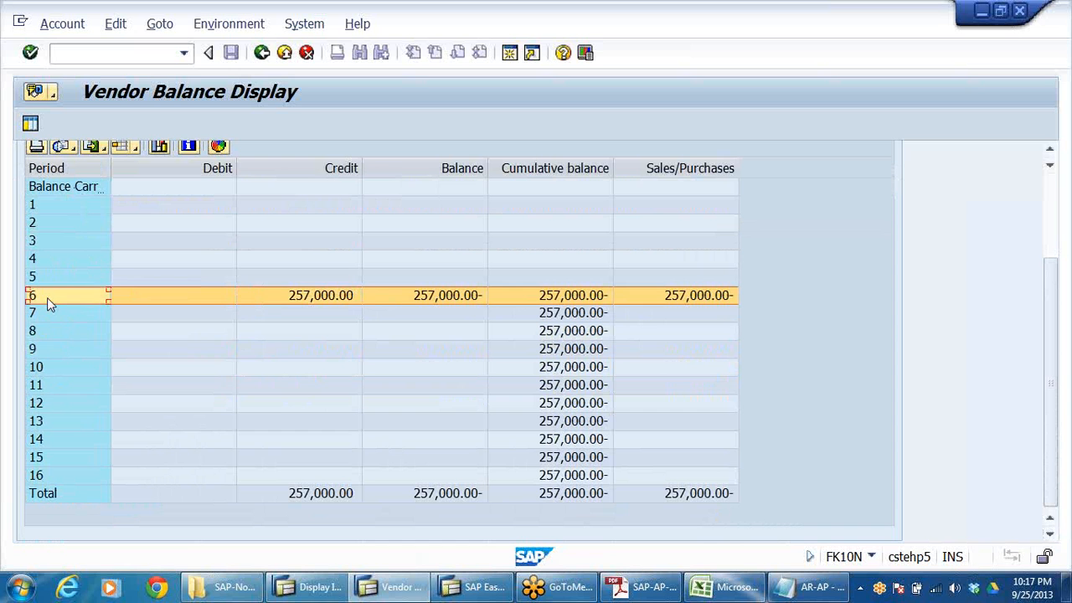
double_click(331, 298)
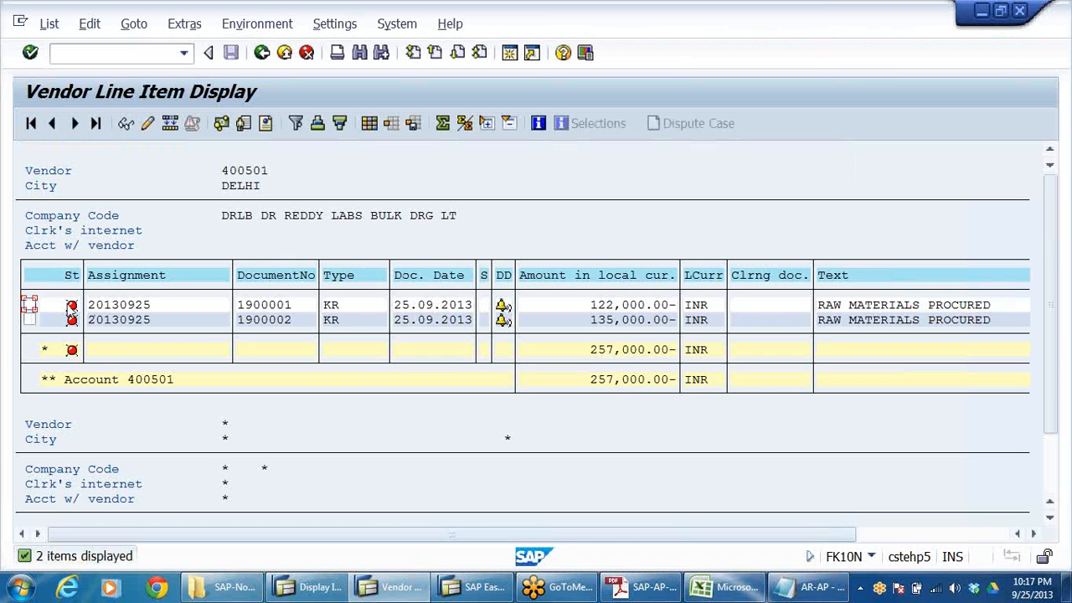
click(72, 308)
click(72, 320)
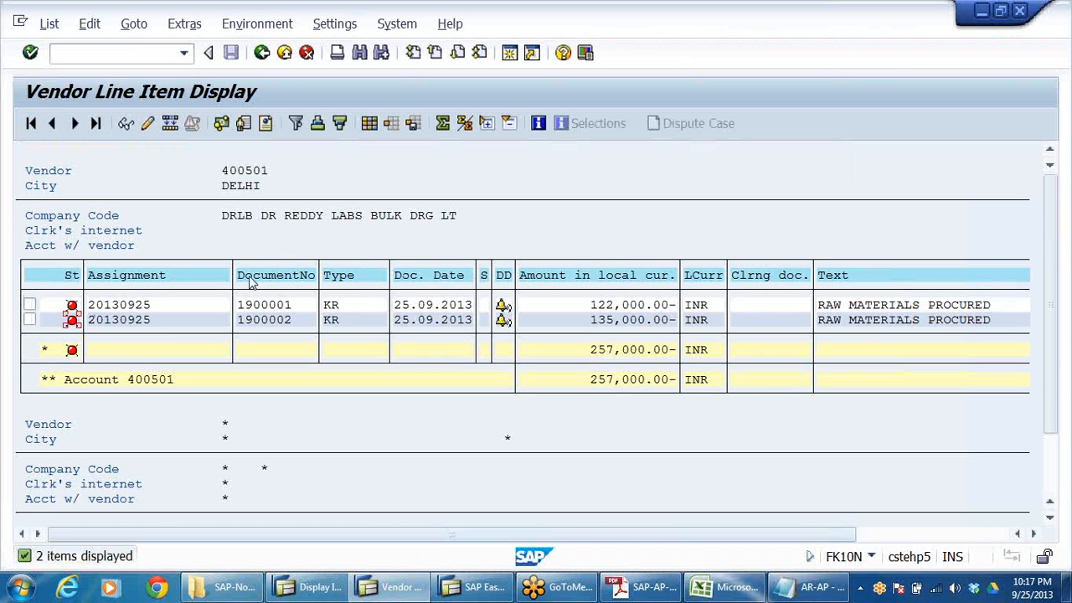
- Turn on the status and due date legend for the vendor line item list
click(334, 25)
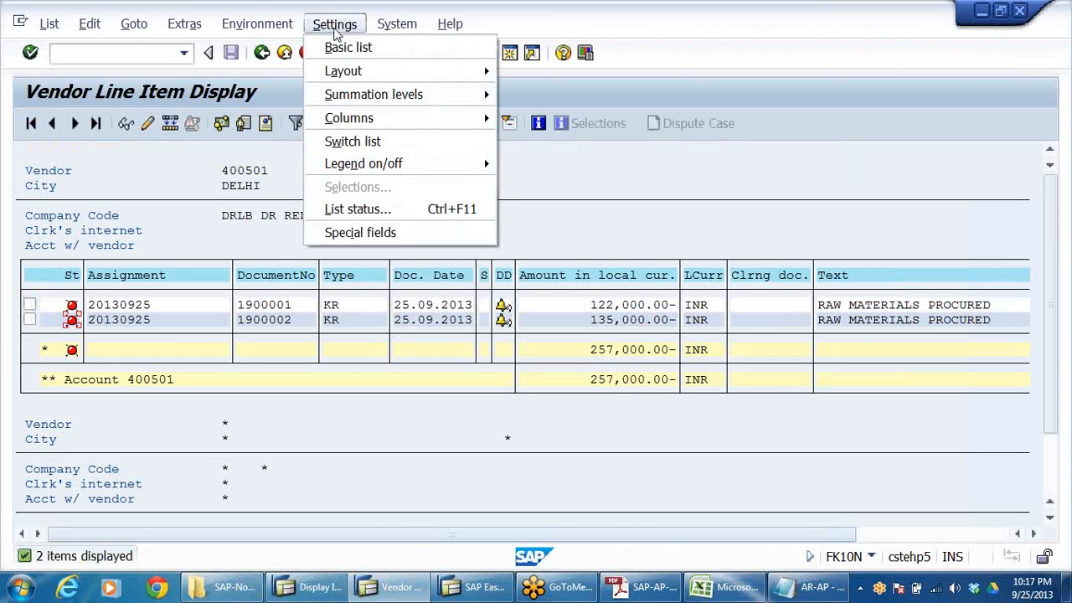
mouse_move(339, 103)
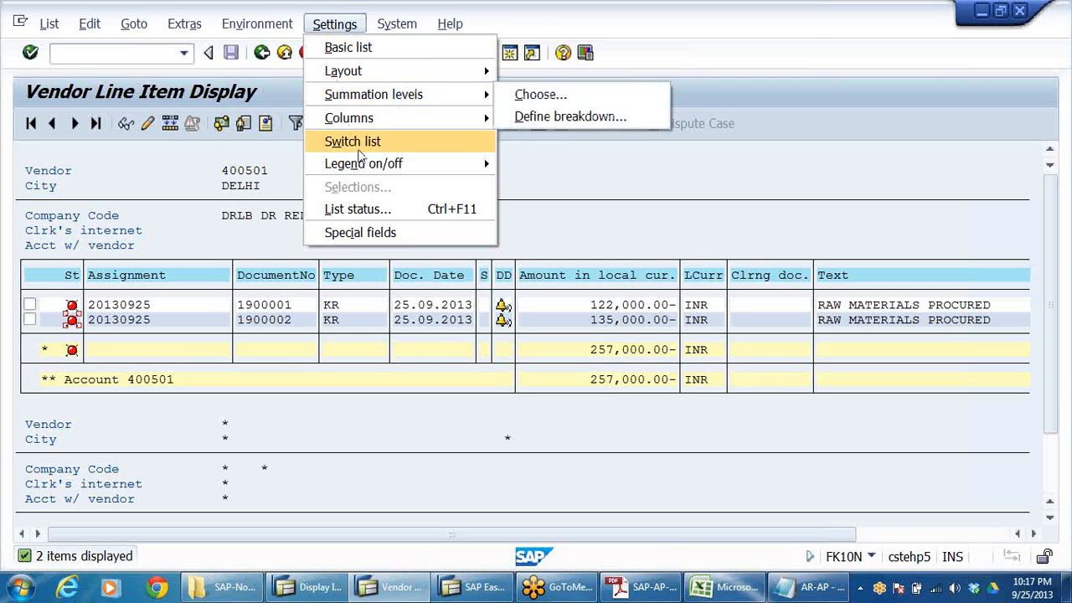
mouse_move(377, 165)
click(535, 164)
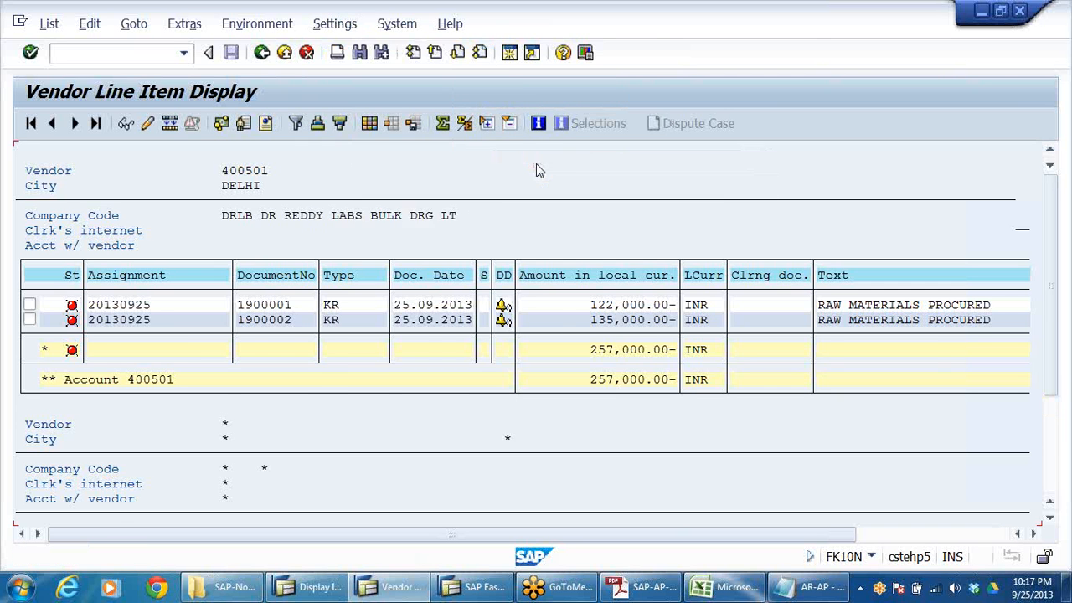
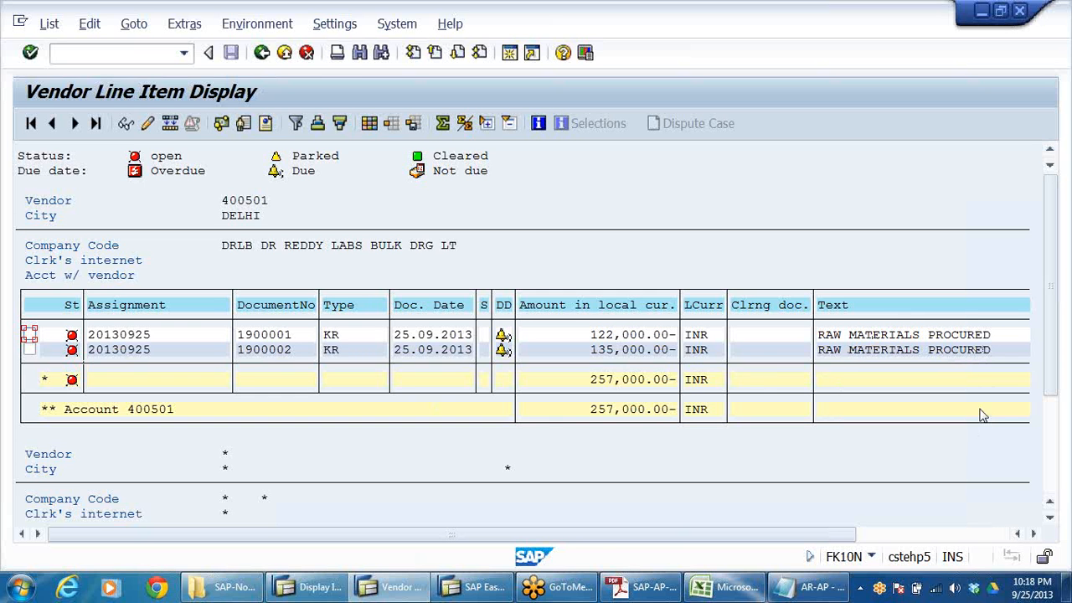
- Exit the vendor balance display back to SAP Easy Access and collapse the Accounts Payable Account folder
click(284, 53)
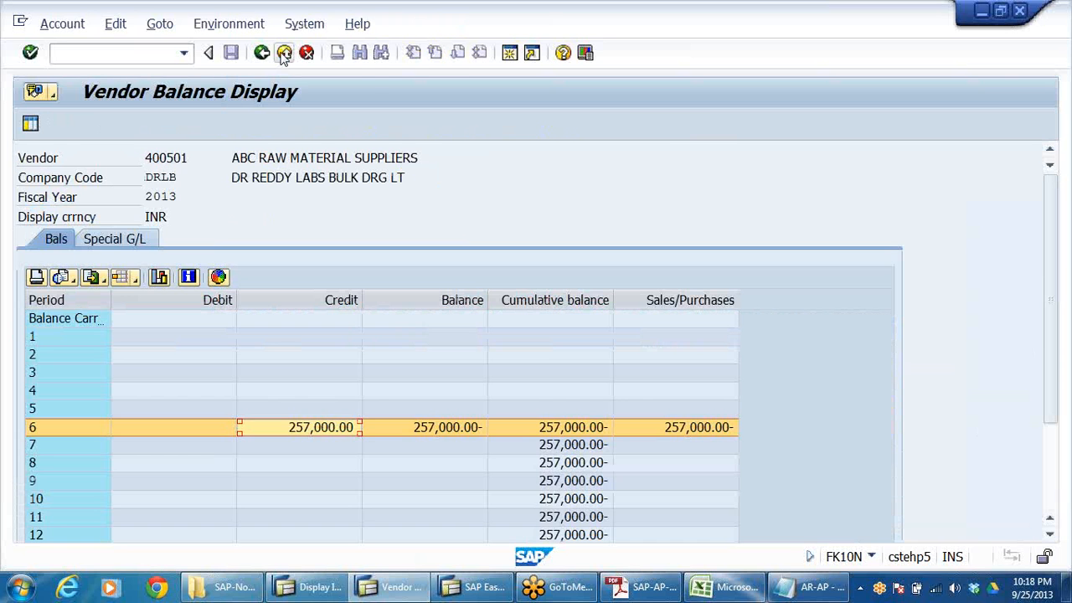
click(284, 53)
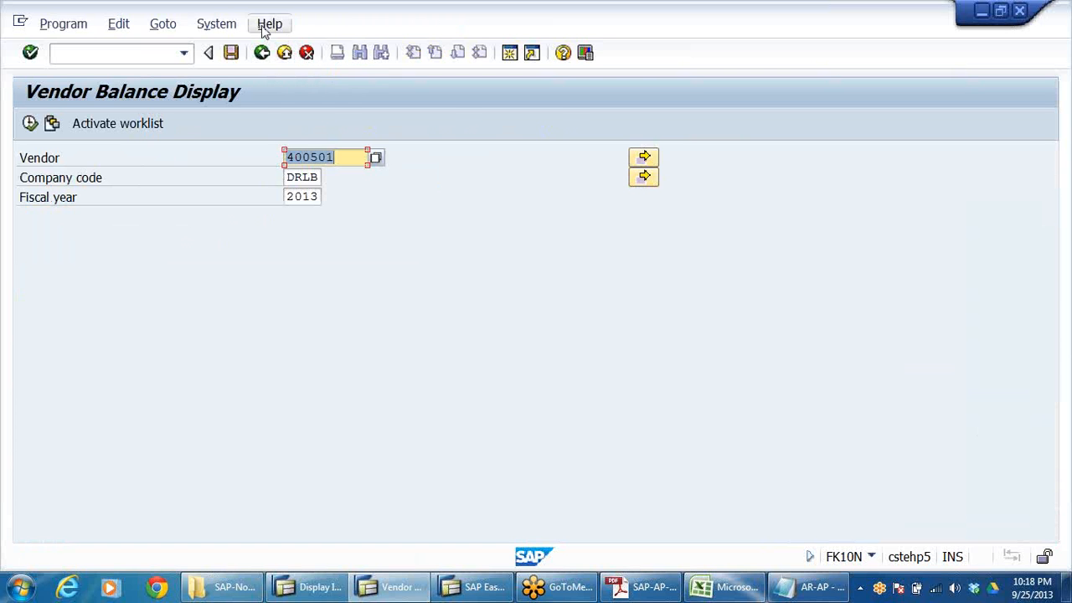
click(285, 54)
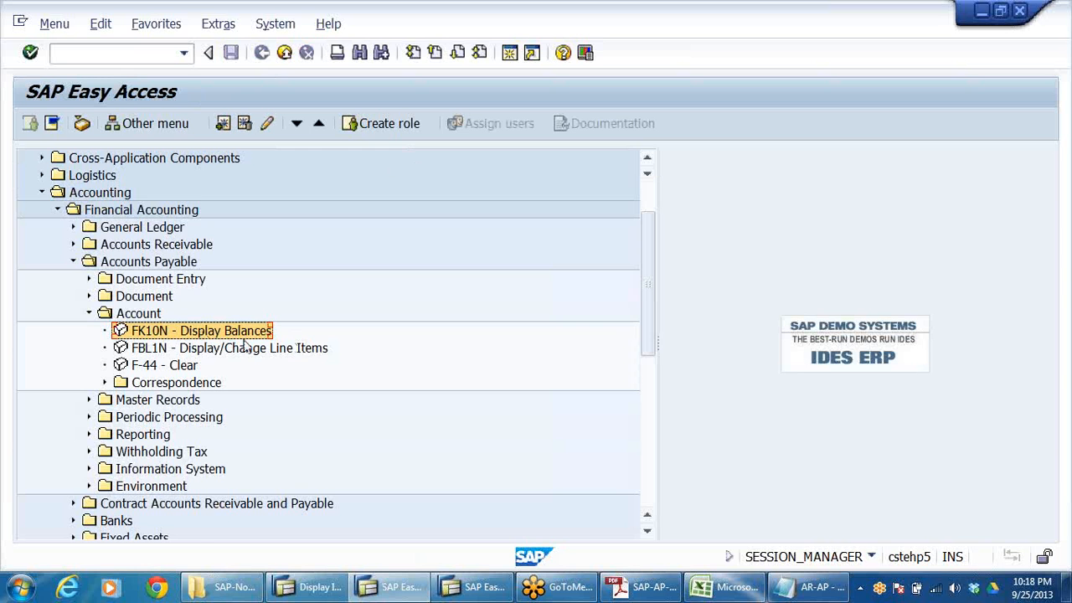
click(89, 313)
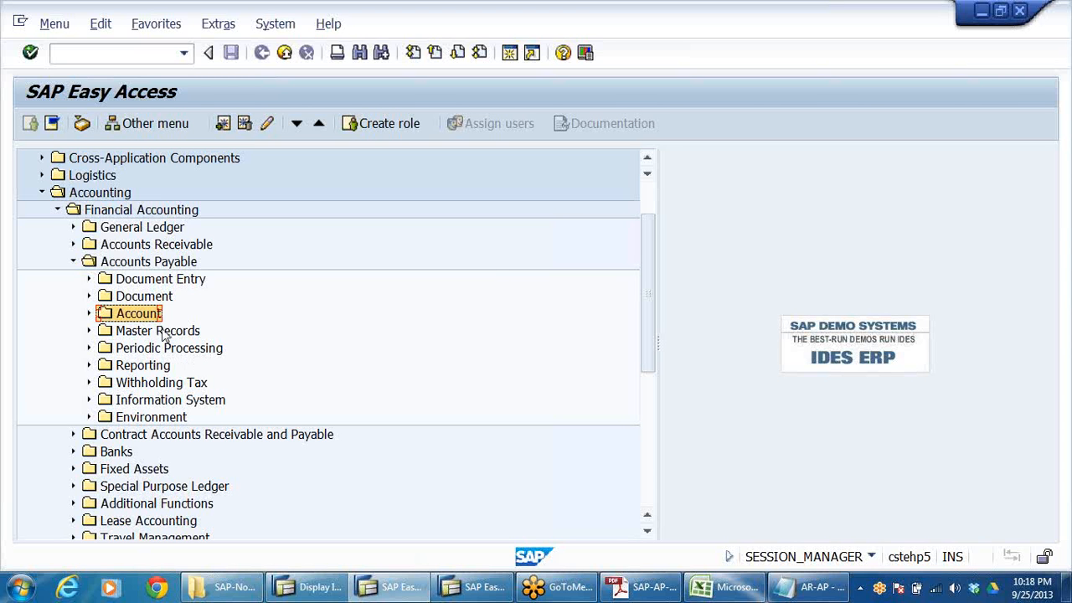
- Expand the Document Entry folder under Accounts Payable and its Outgoing Payment subfolder
click(154, 285)
double_click(154, 284)
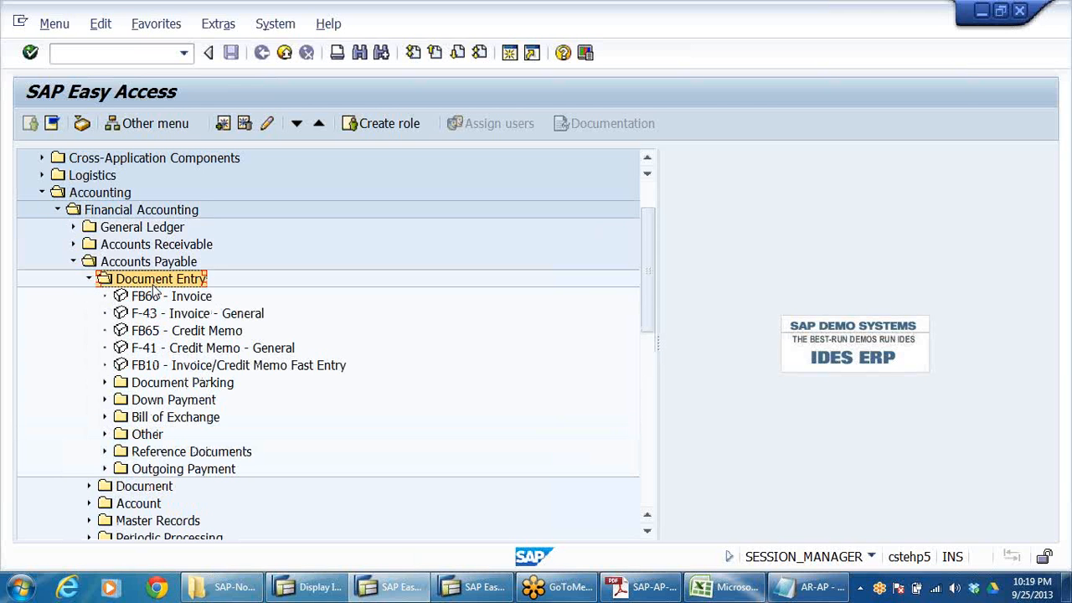
key(Down)
key(Down)
key(Down)
key(Down)
key(Down)
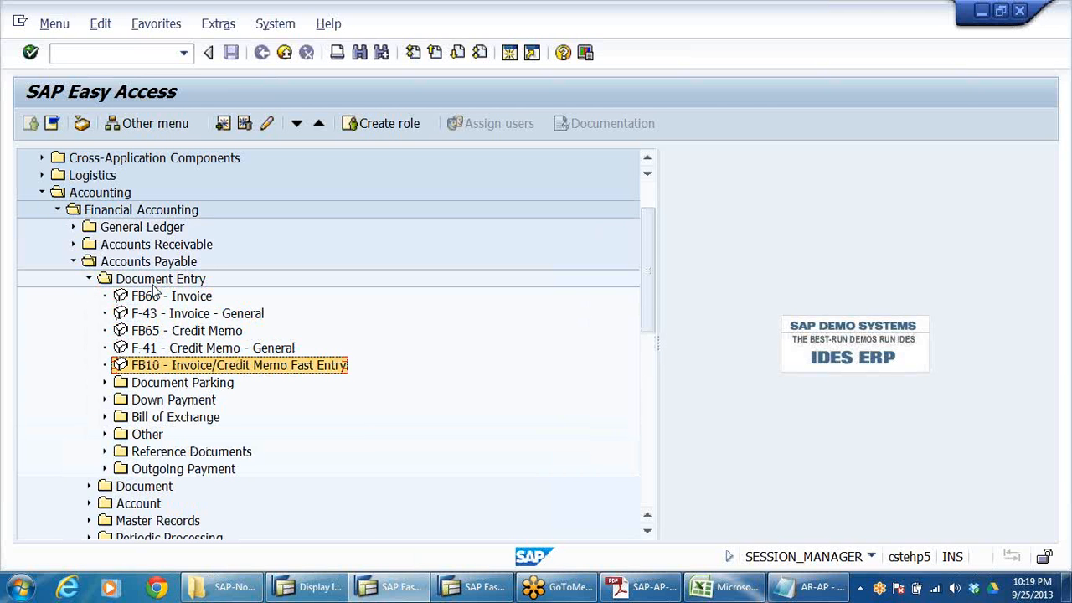
key(Down)
key(Down)
key(Down)
key(Down)
key(Down)
key(Down)
key(Right)
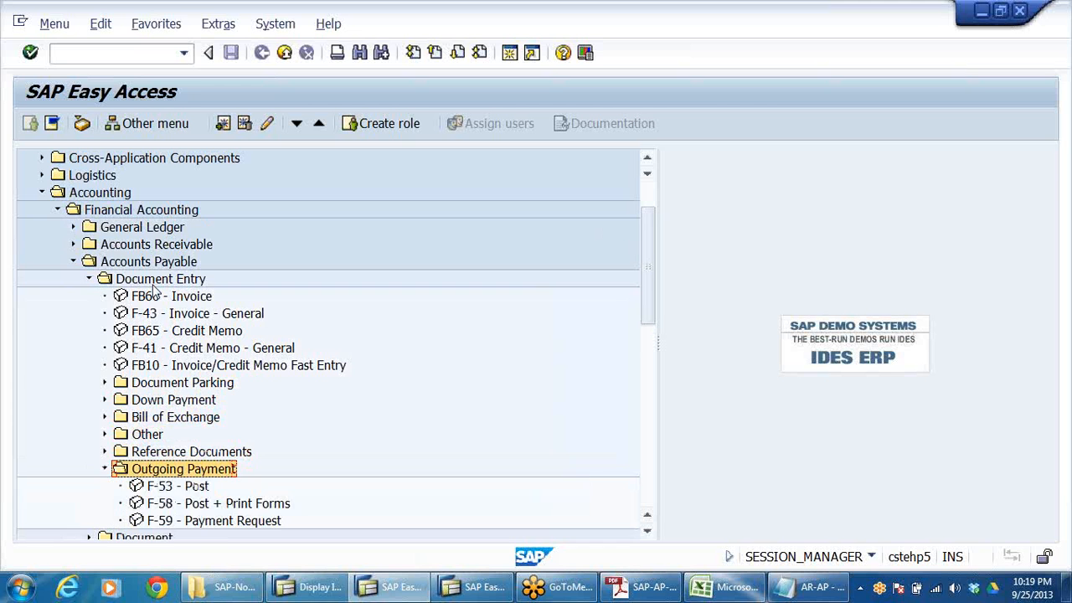
- Start transaction F-53 - Post from the Outgoing Payment folder
key(Down)
key(Down)
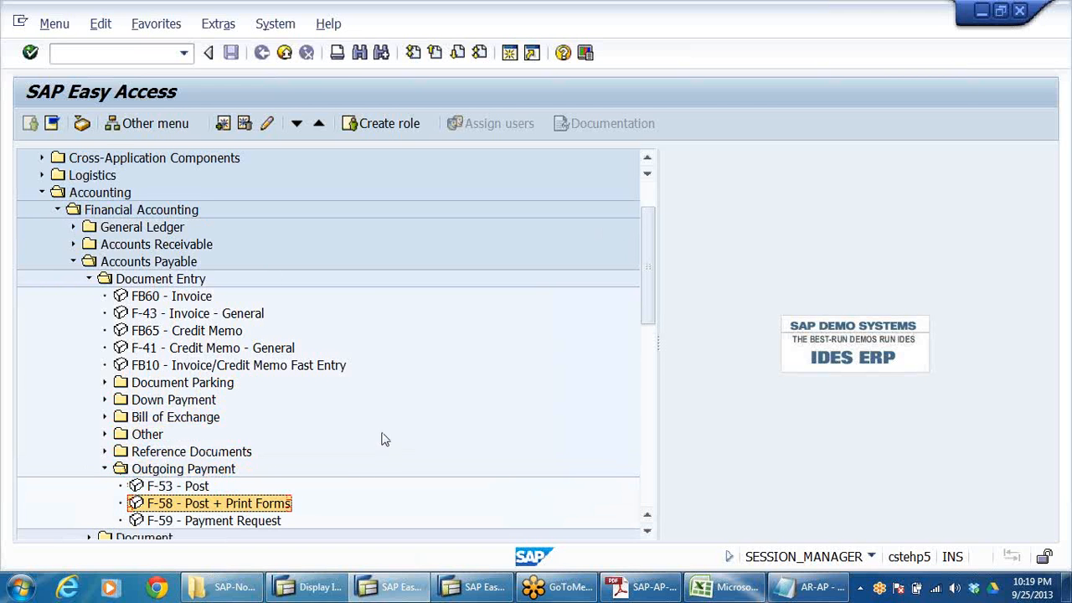
scroll(382, 440, down, 2)
key(Up)
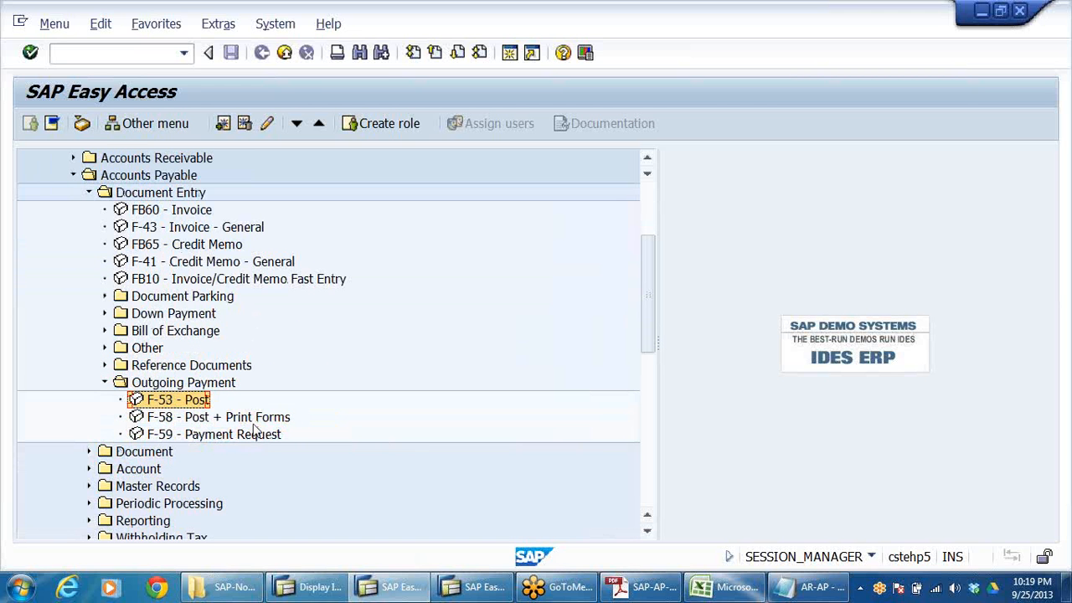
click(260, 404)
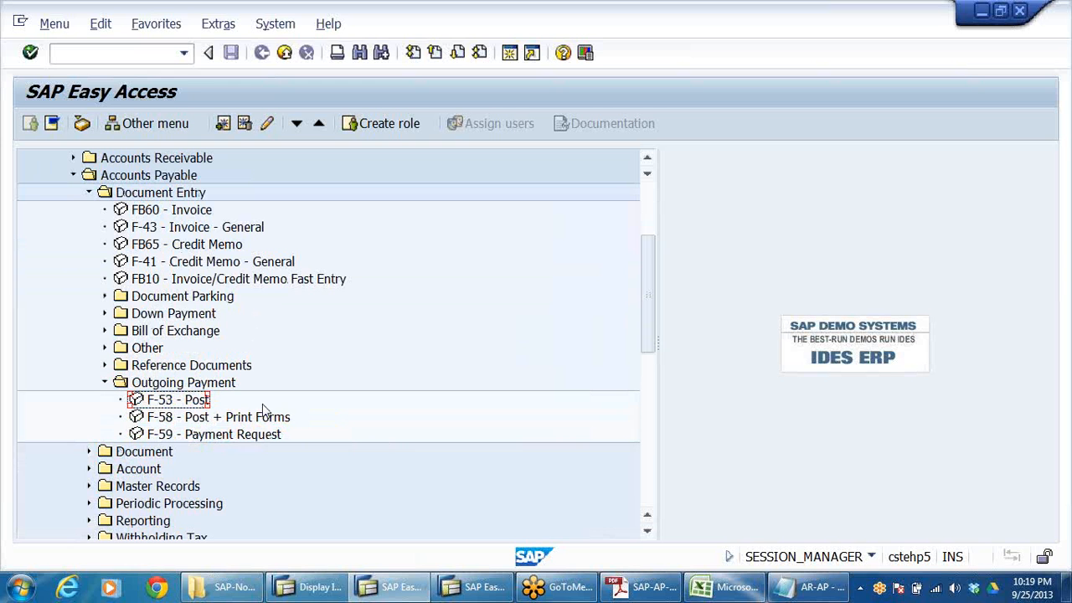
click(155, 405)
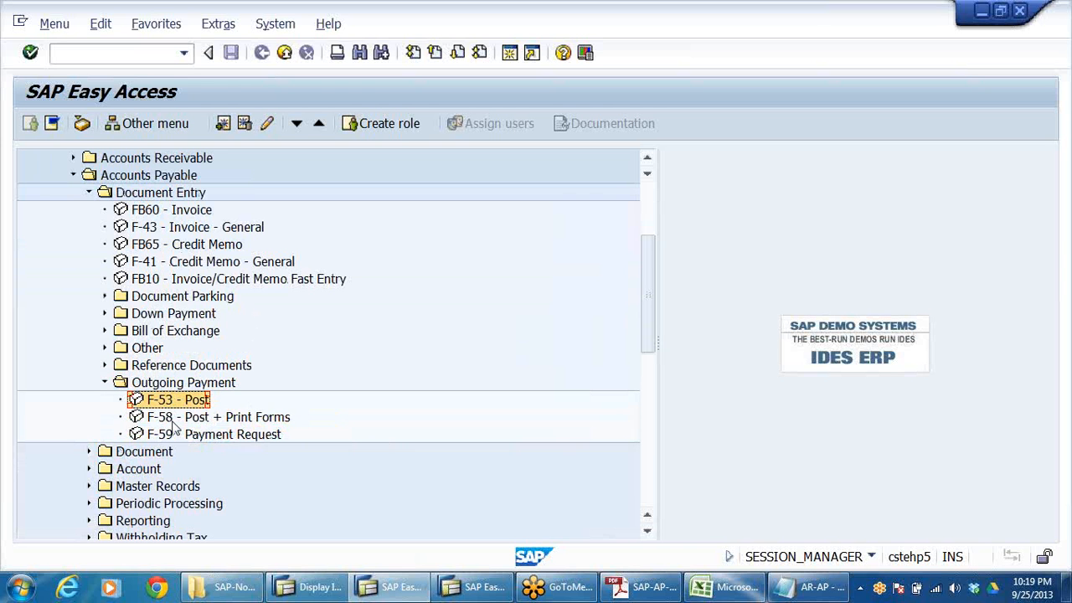
click(173, 422)
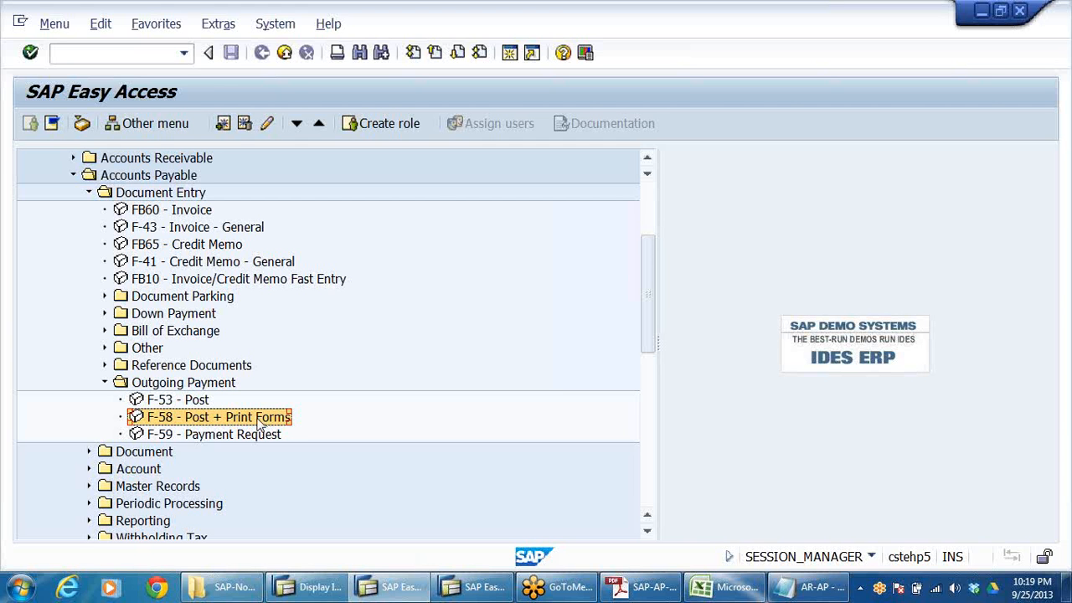
click(172, 402)
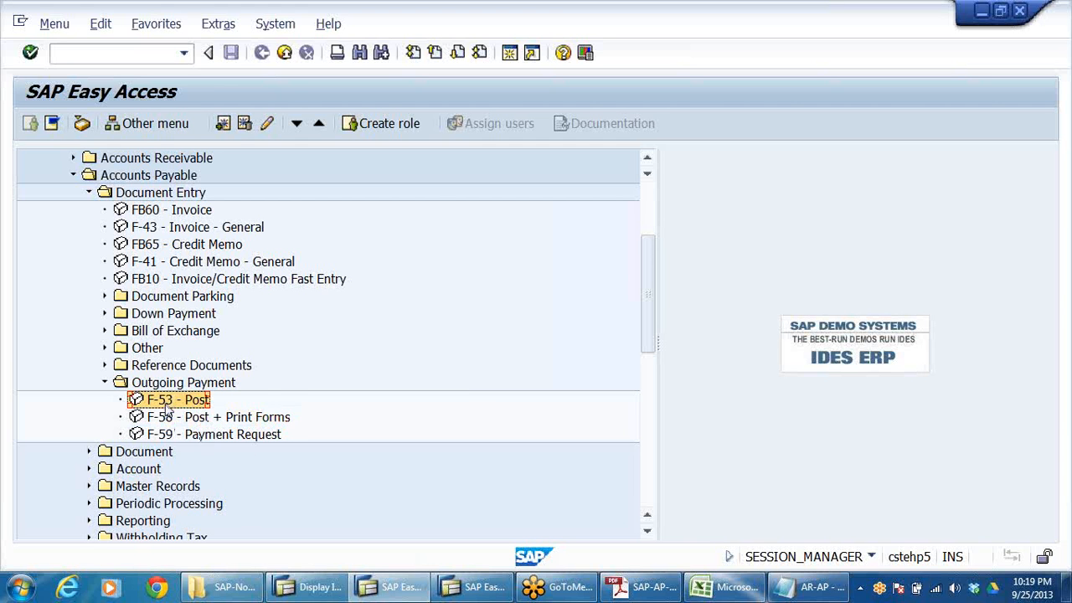
double_click(173, 405)
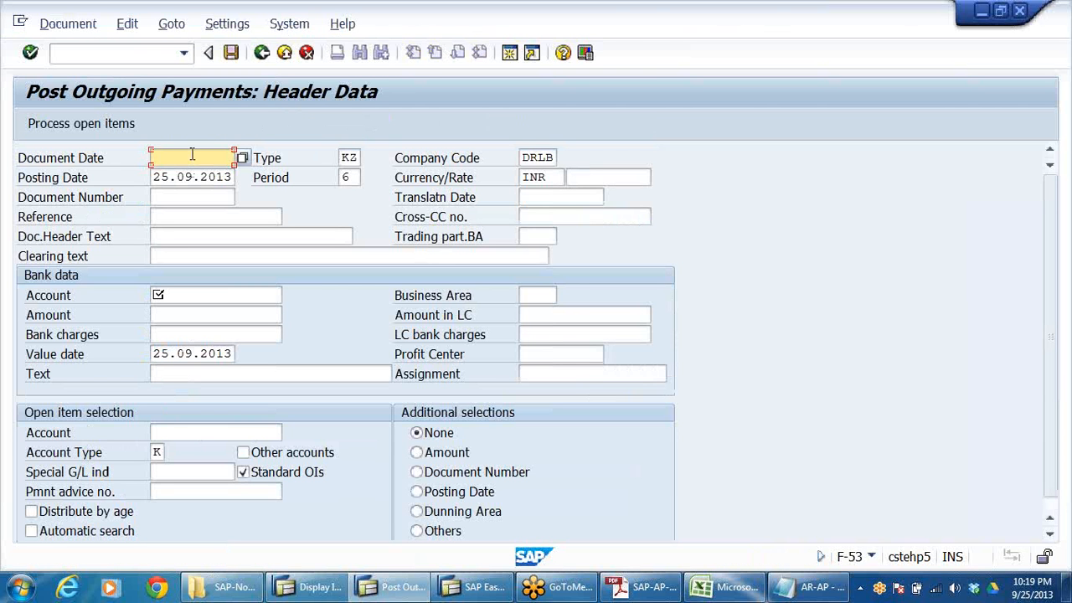
- Set the payment's document date to 25.09.2013 and check the prefilled document type, period and company code
click(191, 160)
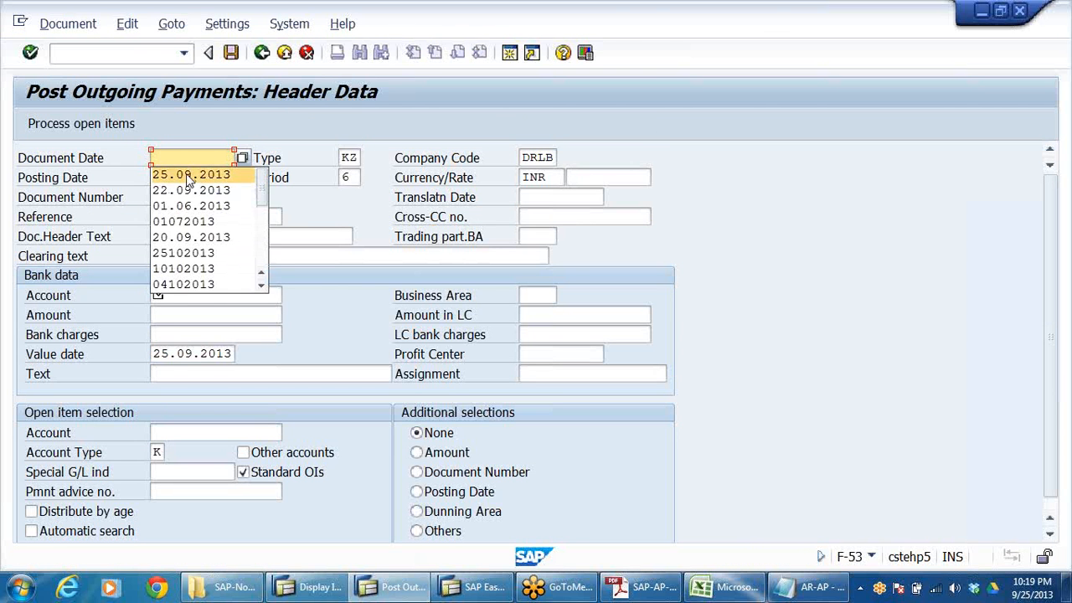
click(191, 179)
click(348, 157)
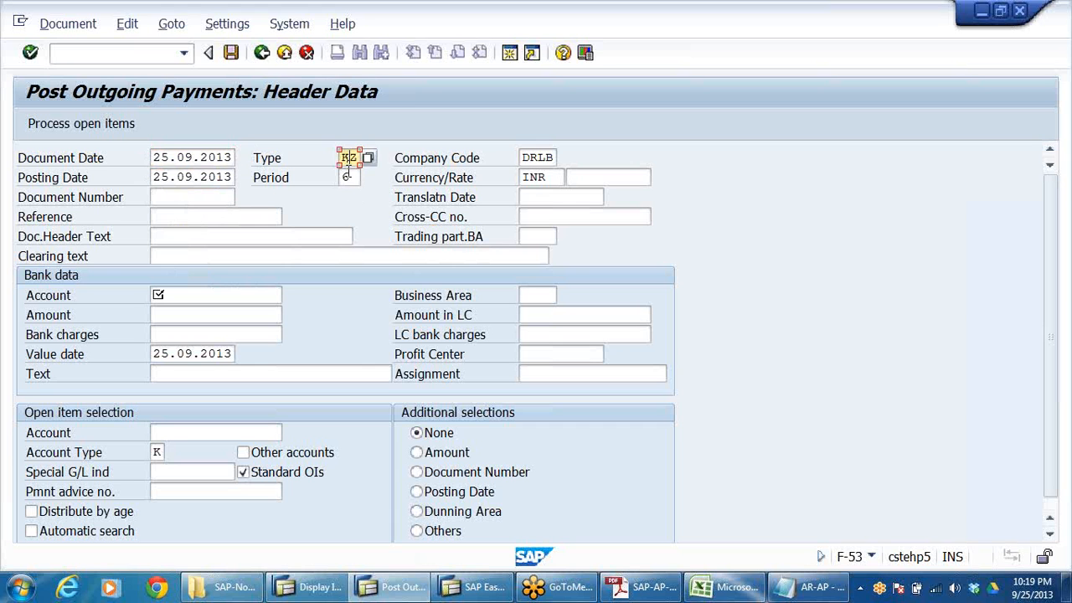
click(349, 178)
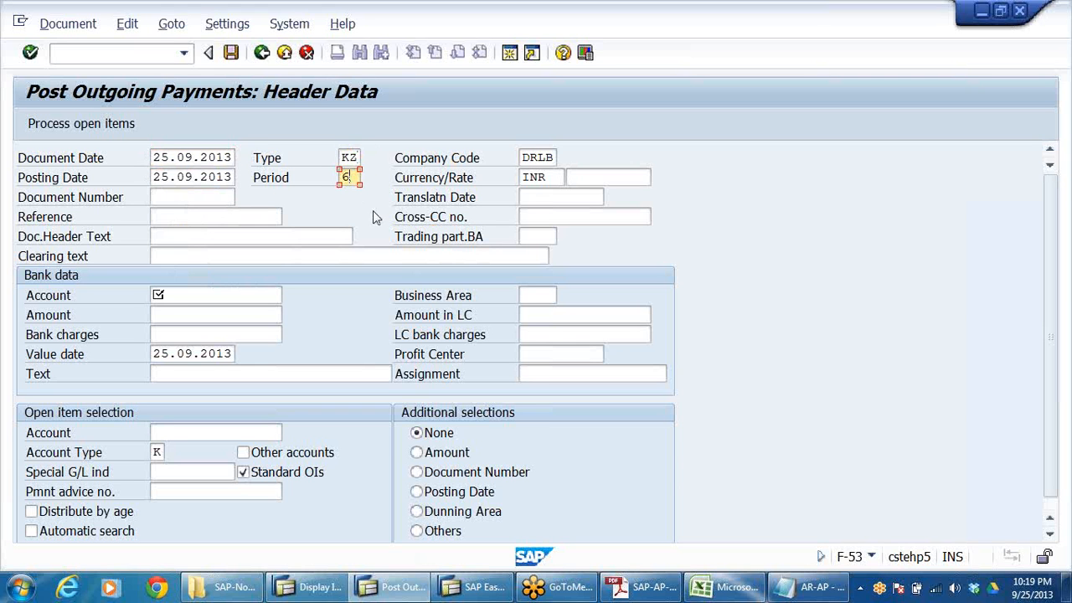
click(349, 157)
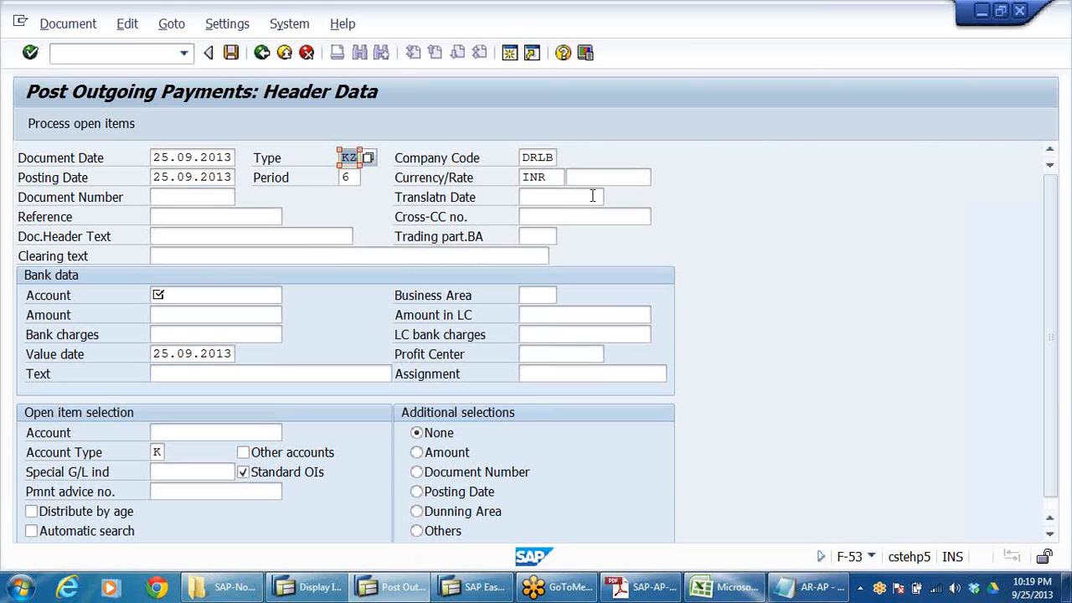
click(536, 164)
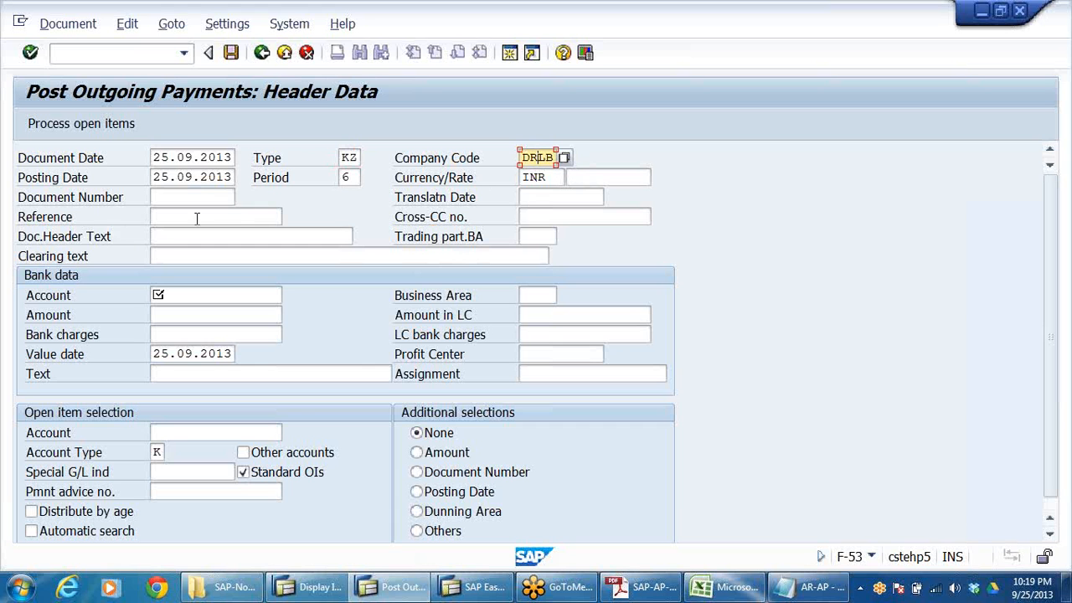
- Enter CHQ NO 123457 as the document header text of the outgoing payment
click(175, 236)
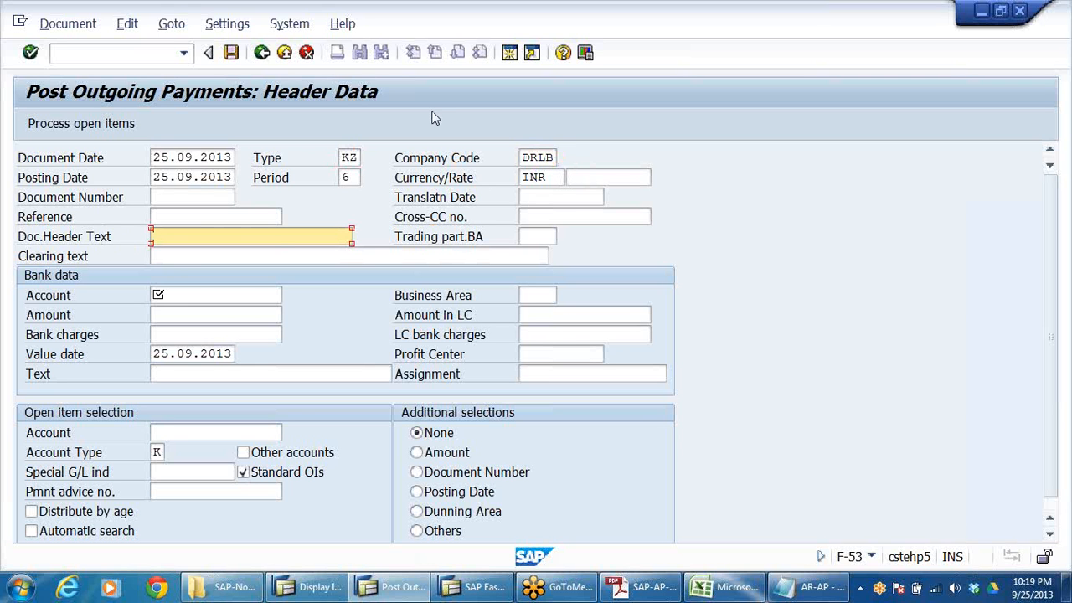
click(257, 236)
click(250, 248)
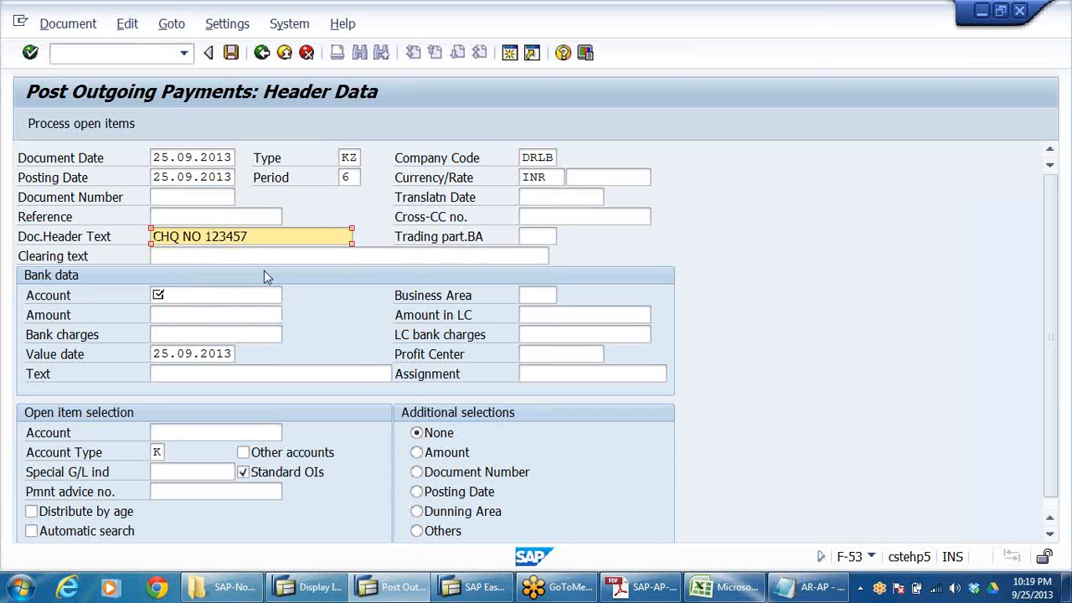
- Enter FULL PAYMENT MADE TO VENDOR as the clearing text, adapting the earlier customer payment entry
click(197, 257)
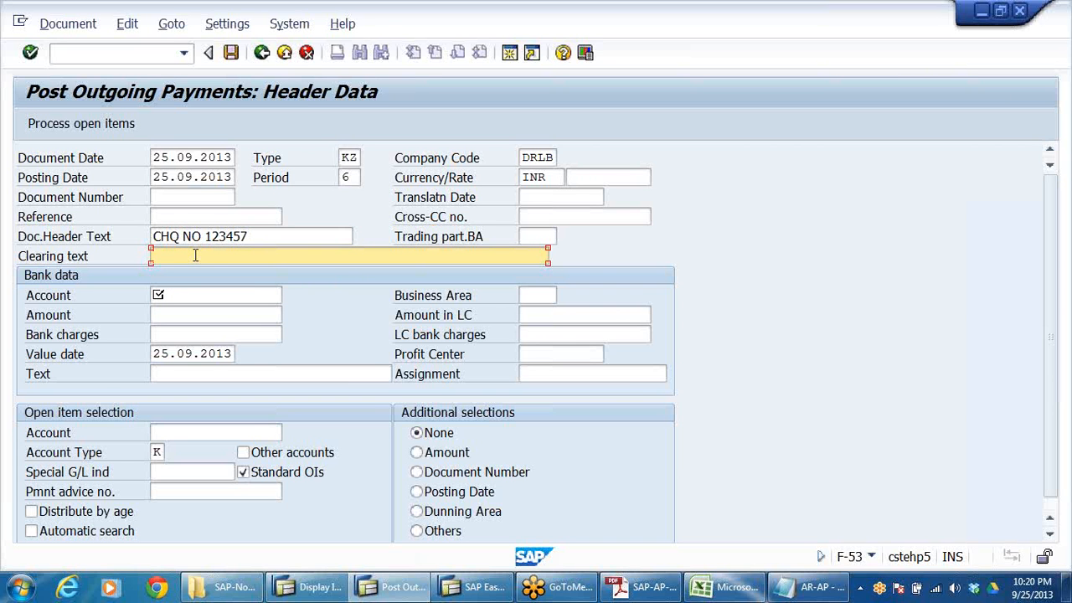
text(FU)
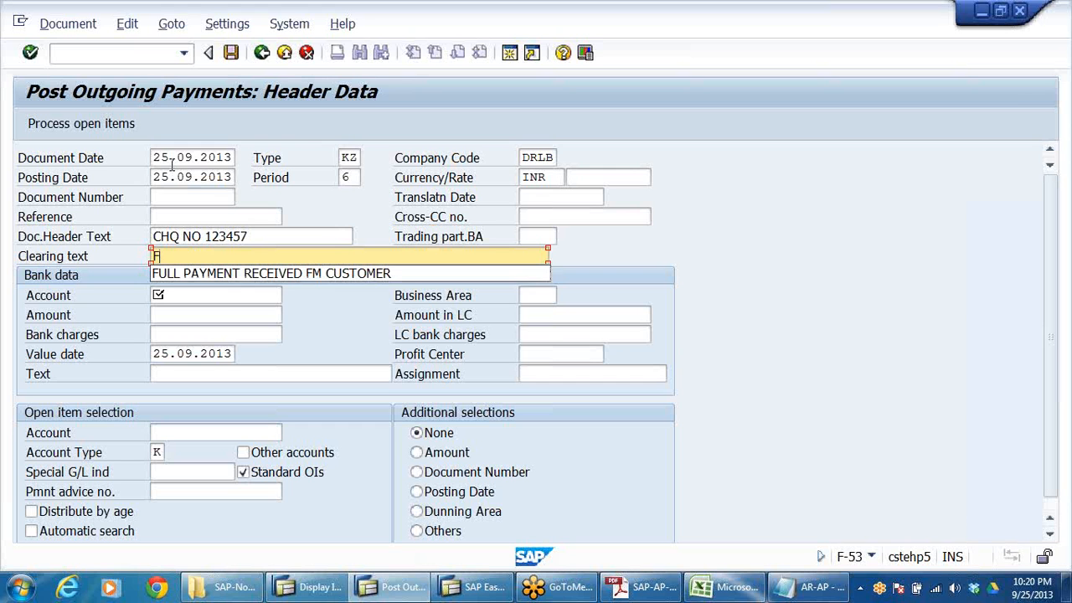
click(312, 274)
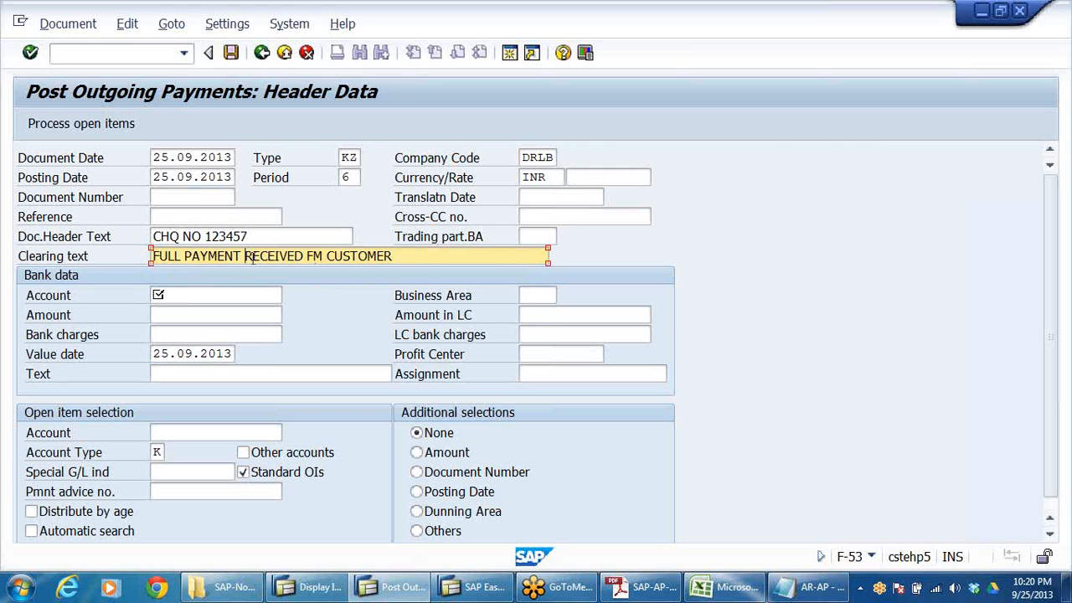
drag(246, 256, 425, 263)
text(MA)
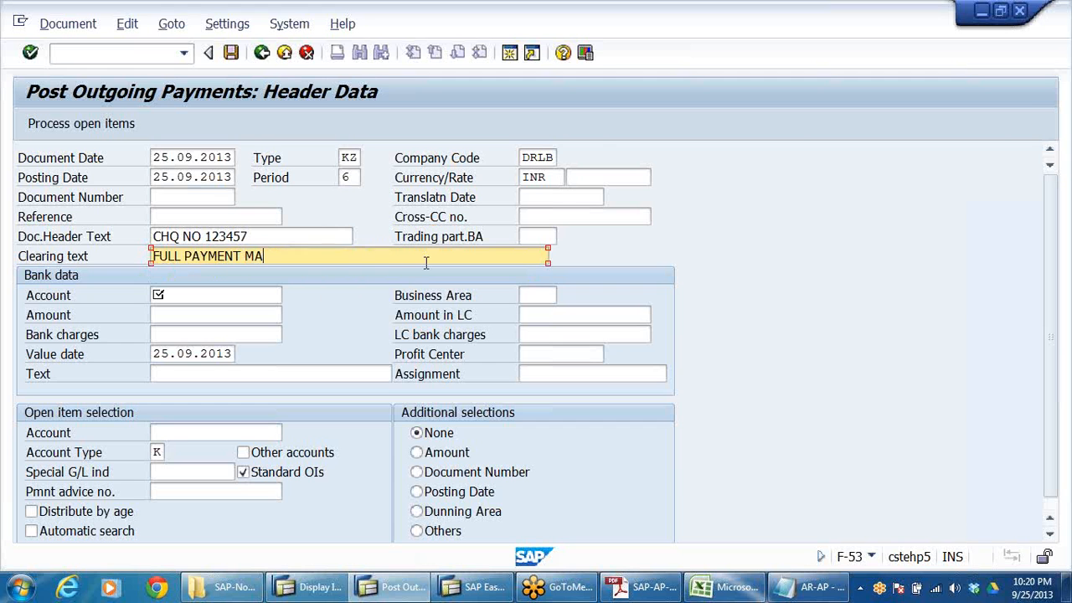
text(DE TO VENDOR)
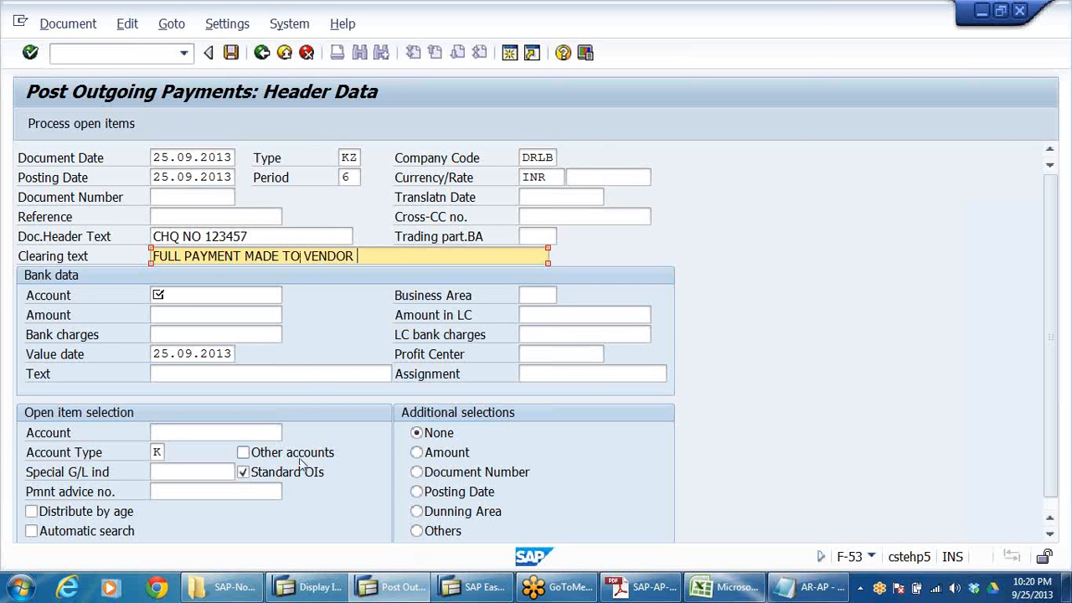
- Fill in the bank data with the text FULL CLEARING, the Axis Bank head office G/L account and the amount 122000
click(317, 374)
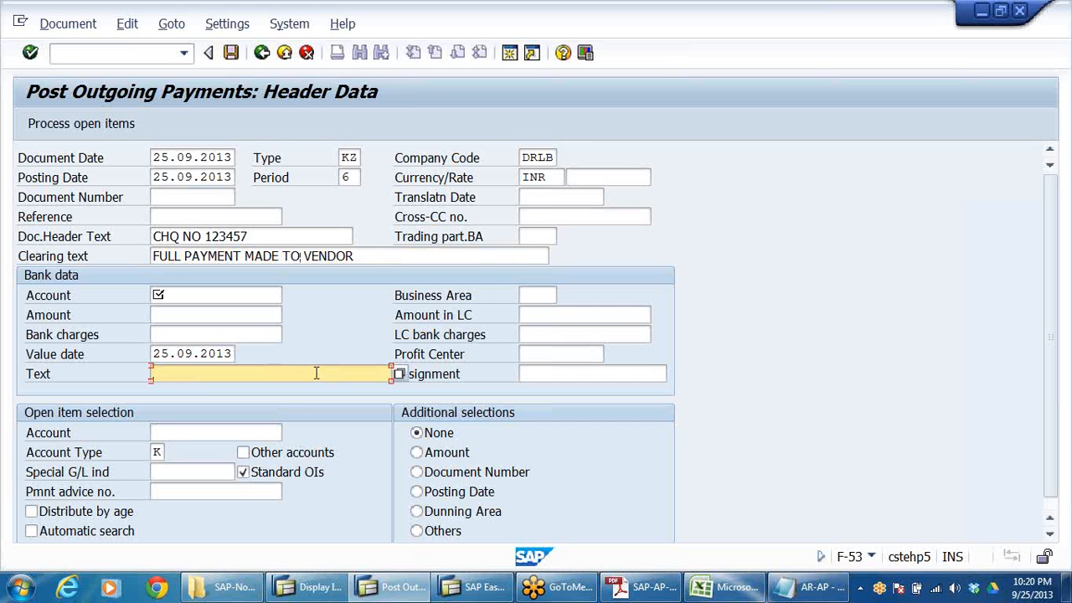
text(FULL CLEARING)
click(164, 298)
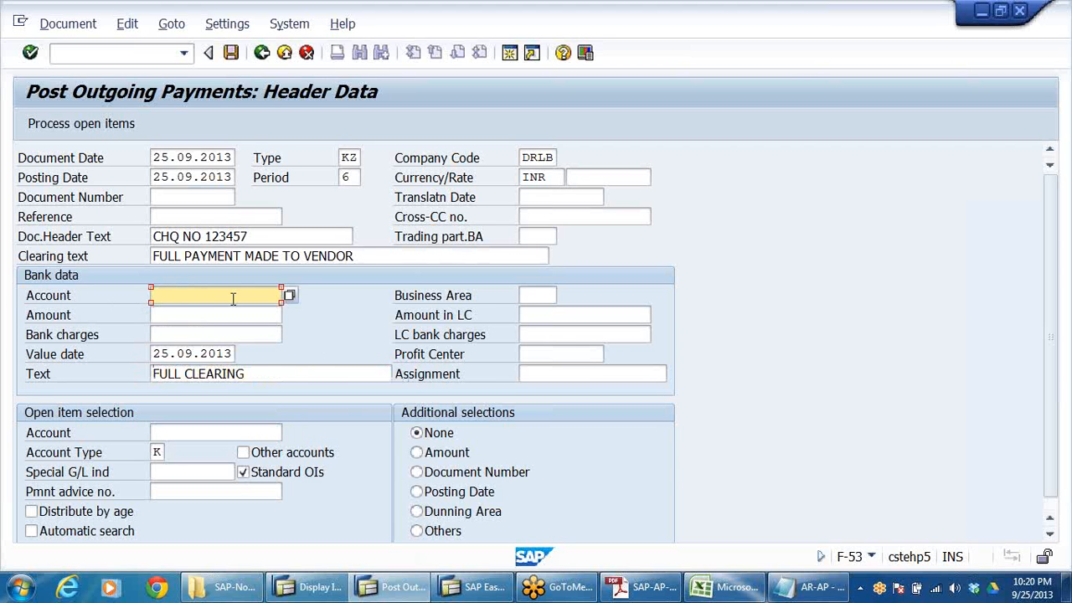
key(space)
click(204, 314)
click(196, 313)
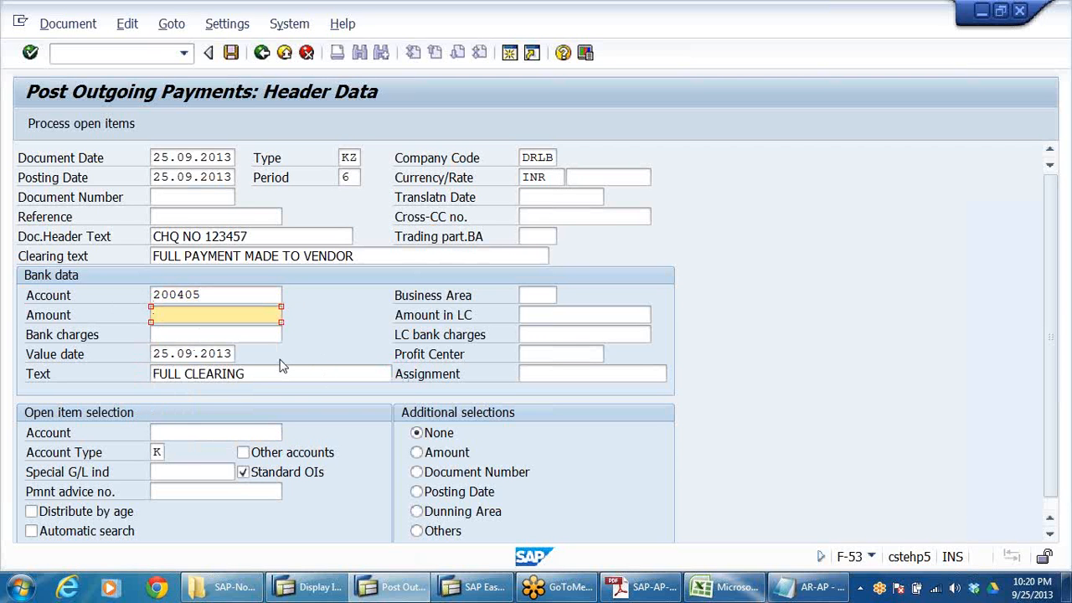
text(122)
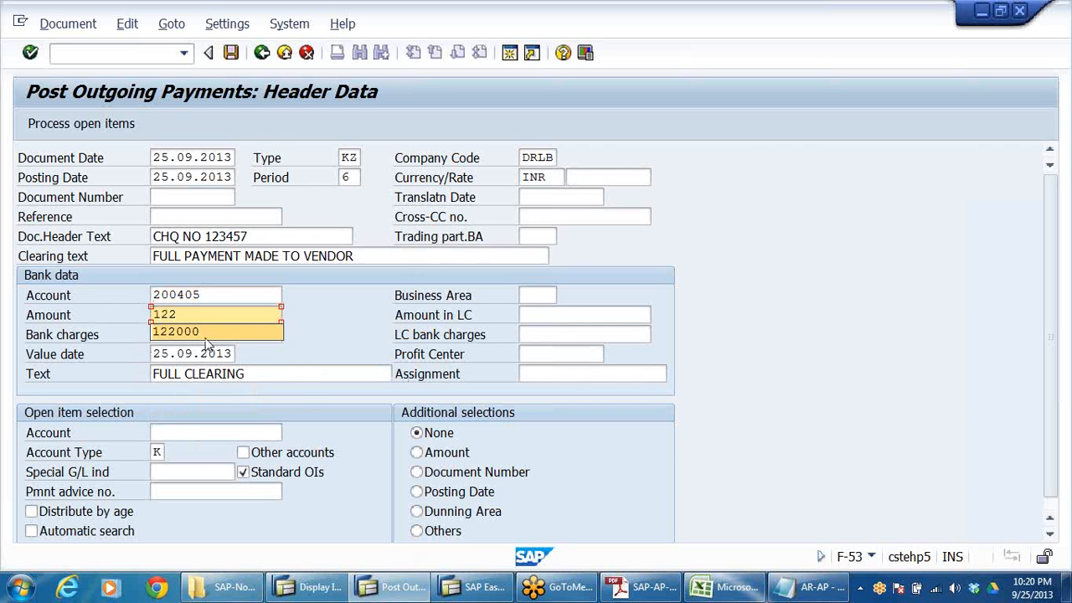
click(205, 334)
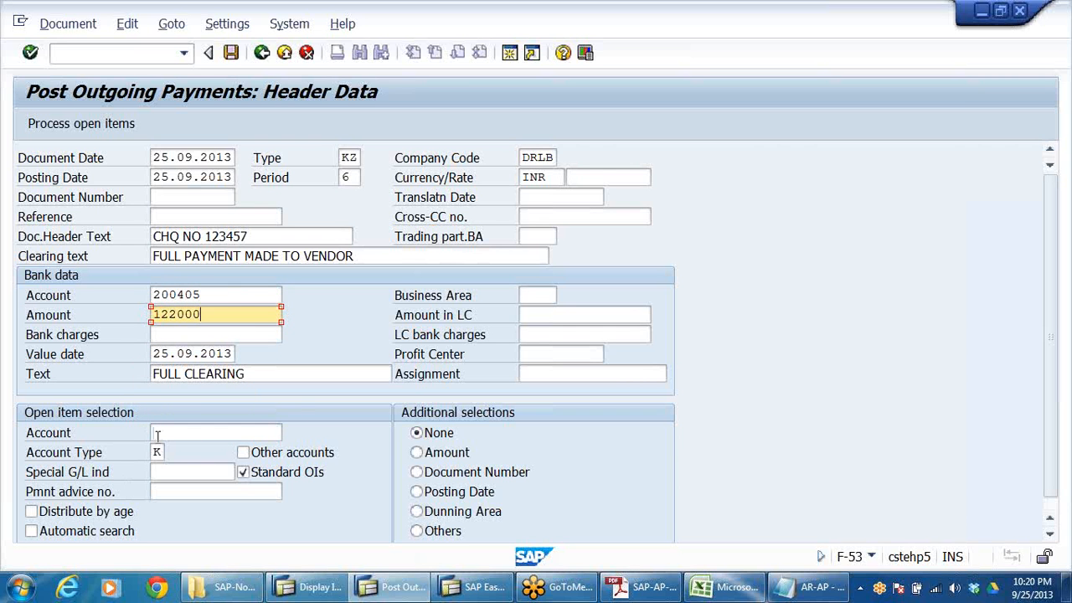
- Search vendors by country IN and choose ABC RAW MATERIAL SUPPLIERS as the account for open item selection
click(209, 434)
click(290, 433)
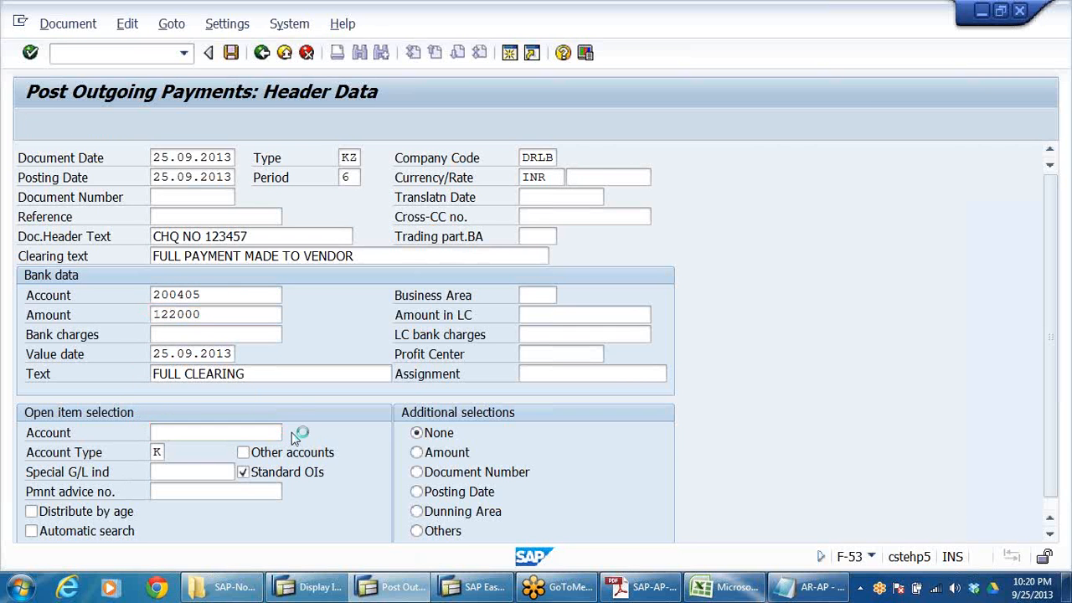
text(IN)
key(Return)
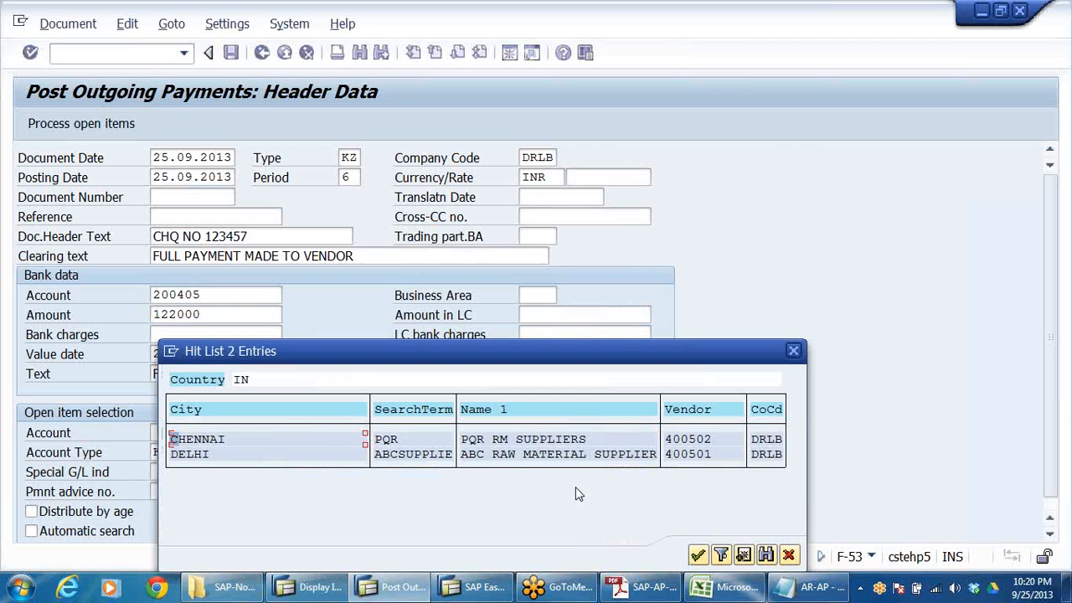
double_click(596, 454)
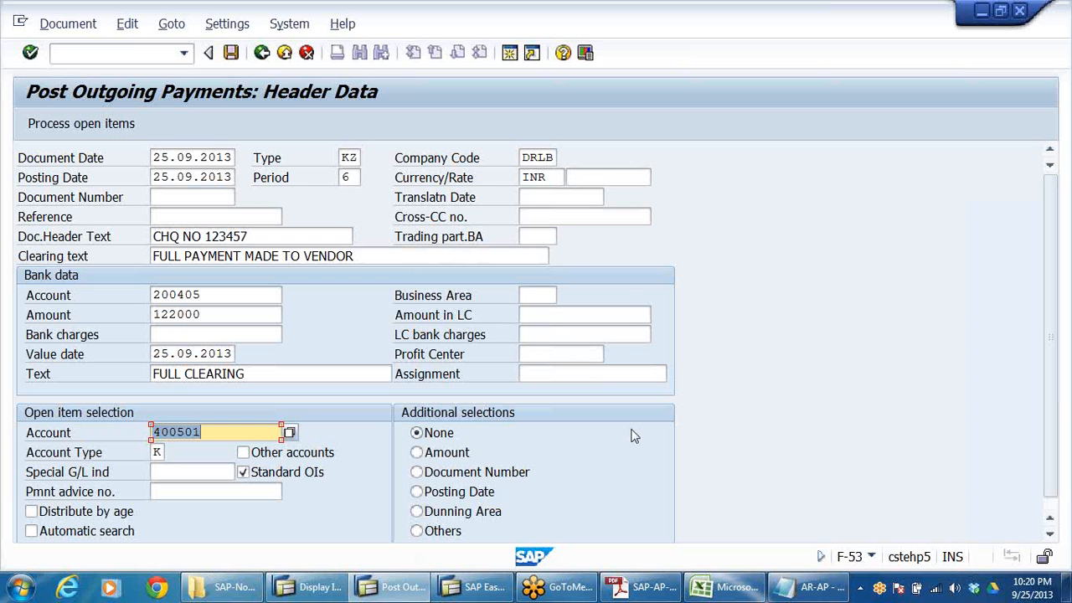
- Process the vendor's open items, deactivate the 135,000.00 INR invoice and post the outgoing payment
click(81, 123)
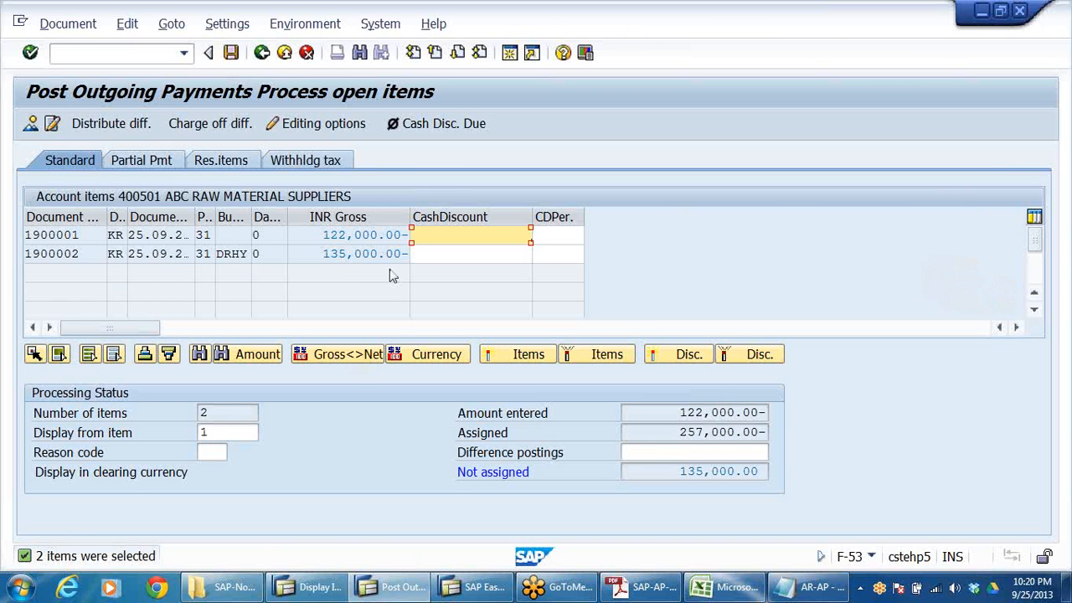
click(338, 240)
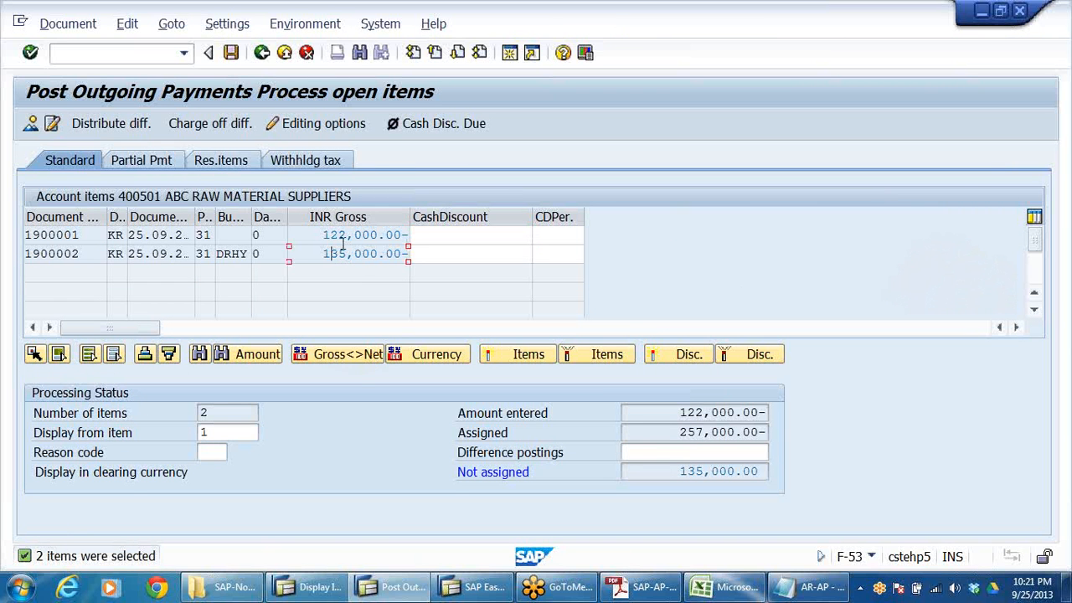
double_click(345, 253)
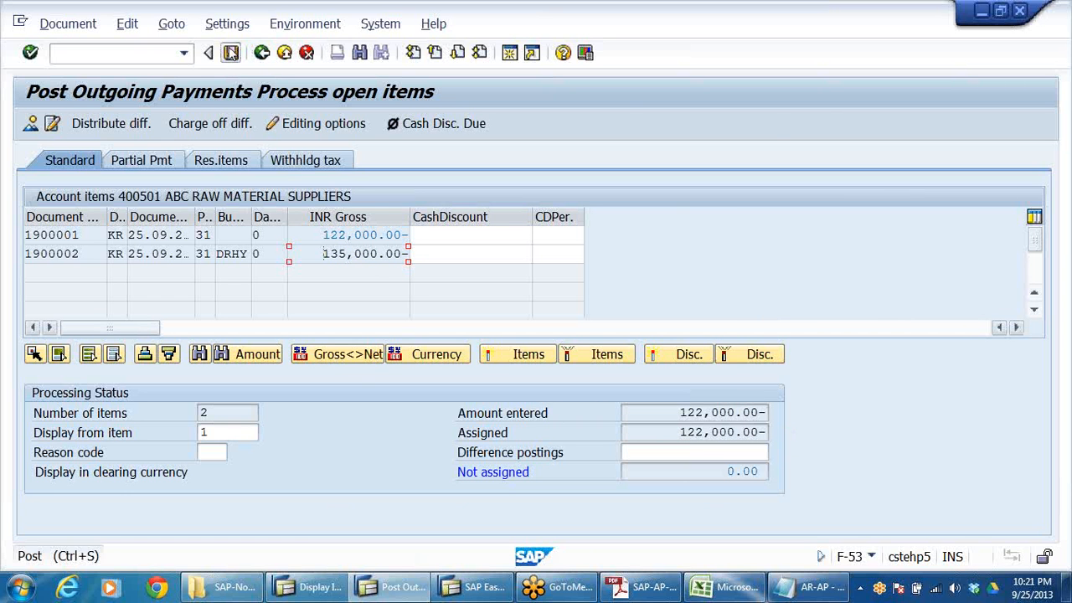
click(232, 53)
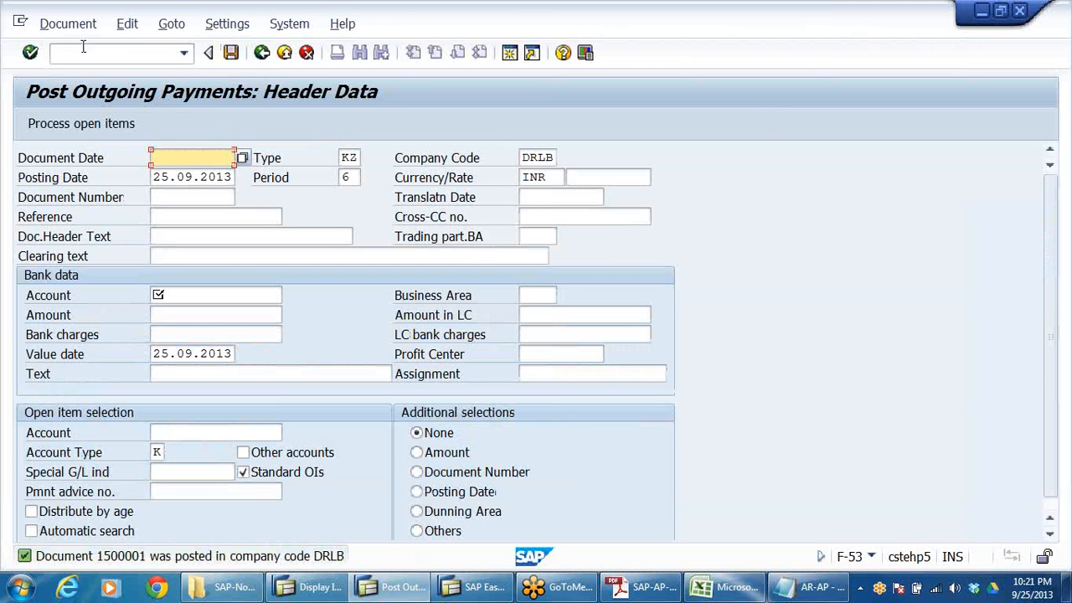
- Display the posted payment document, examine its bank and vendor line items, and return to SAP Easy Access
click(67, 25)
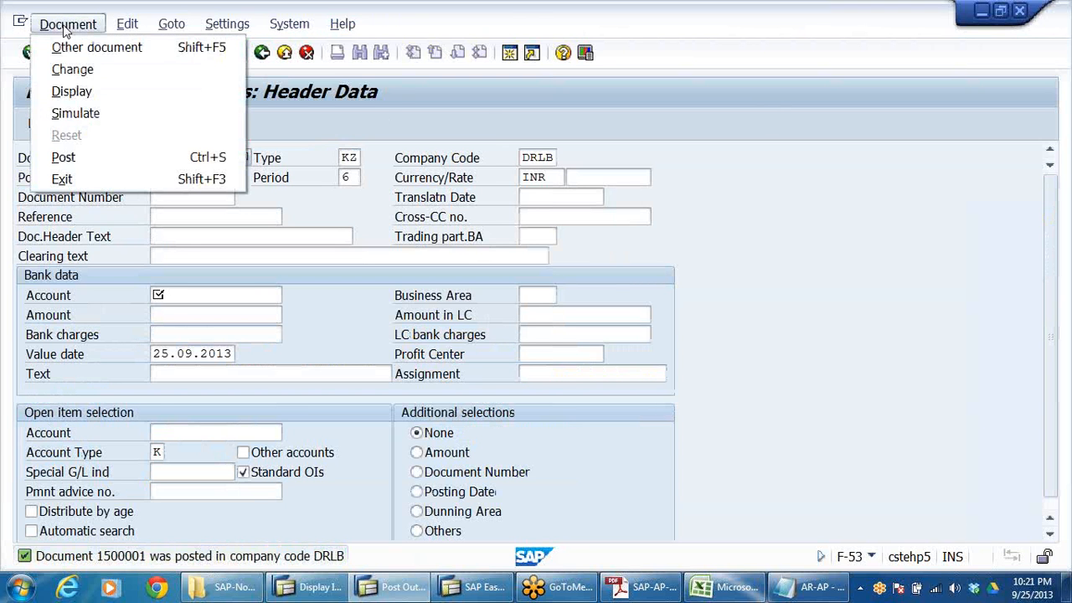
click(67, 88)
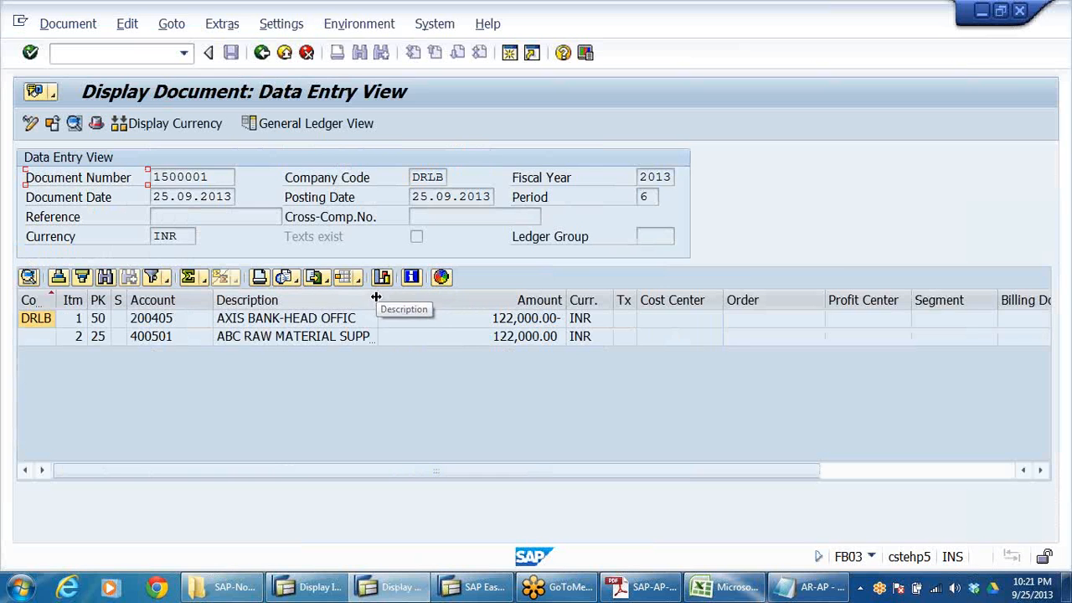
mouse_move(377, 300)
mouse_down()
mouse_move(410, 291)
mouse_move(378, 295)
mouse_up()
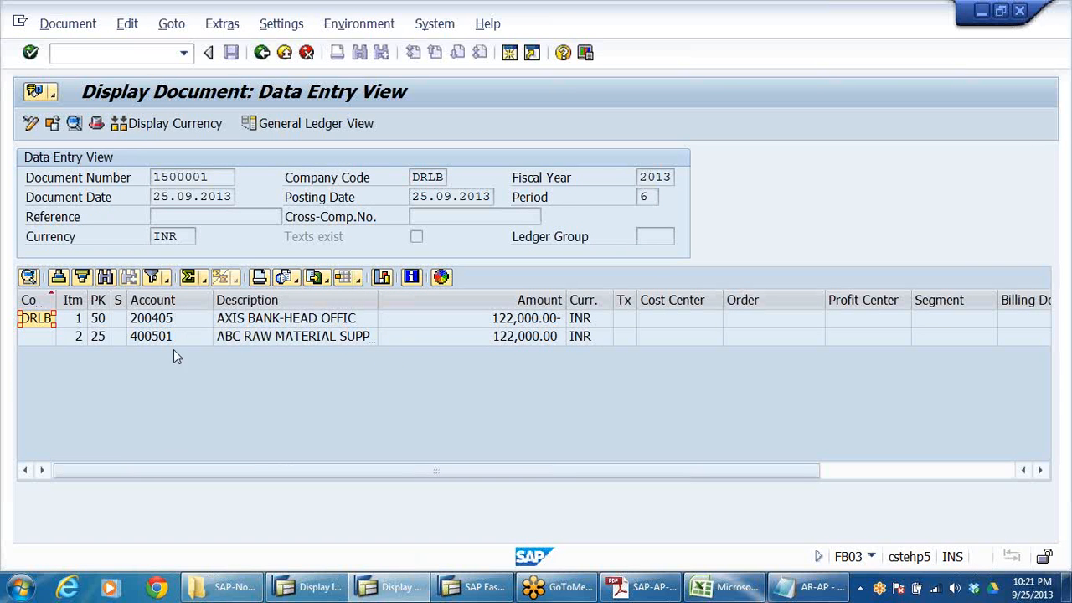
click(260, 338)
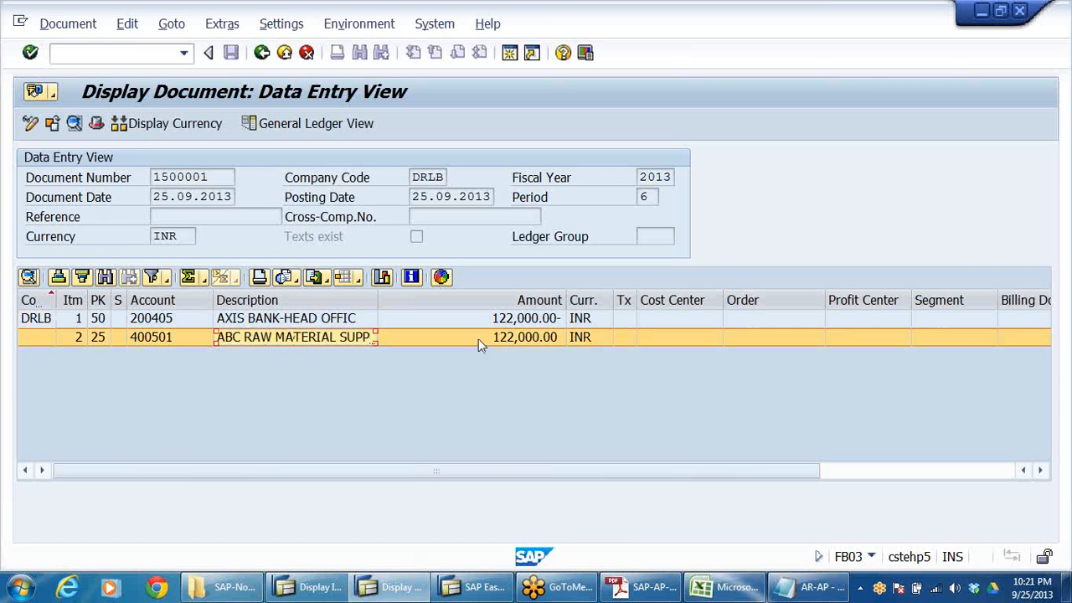
click(534, 343)
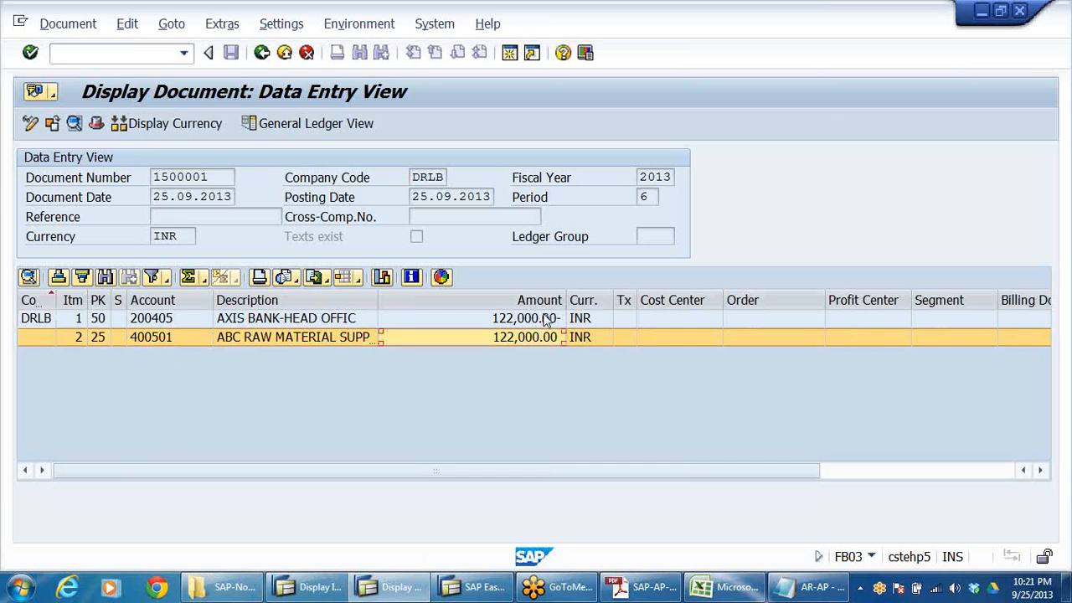
click(546, 320)
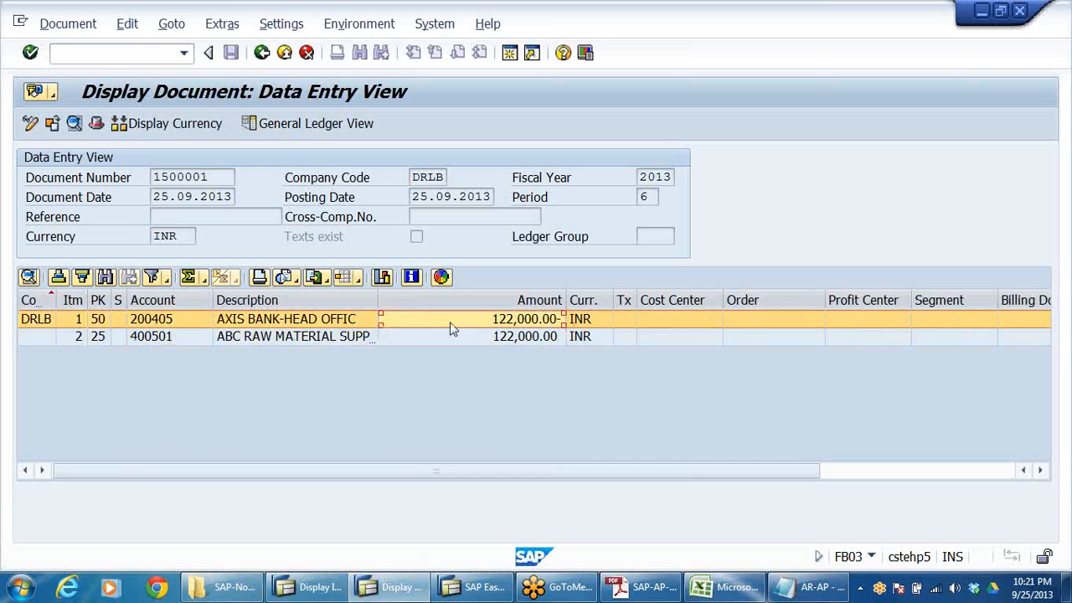
click(305, 338)
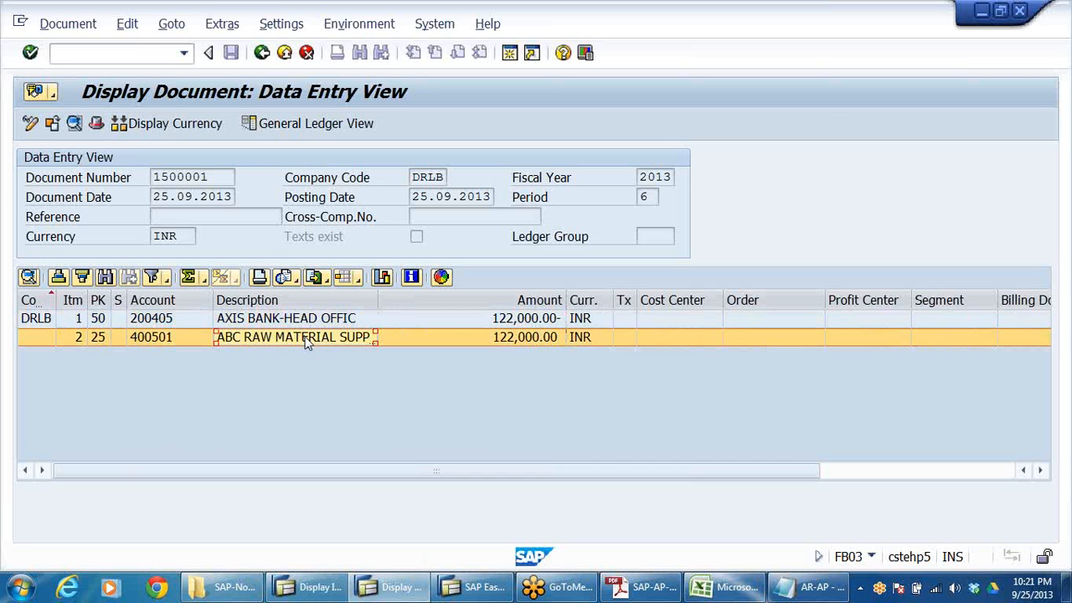
click(525, 338)
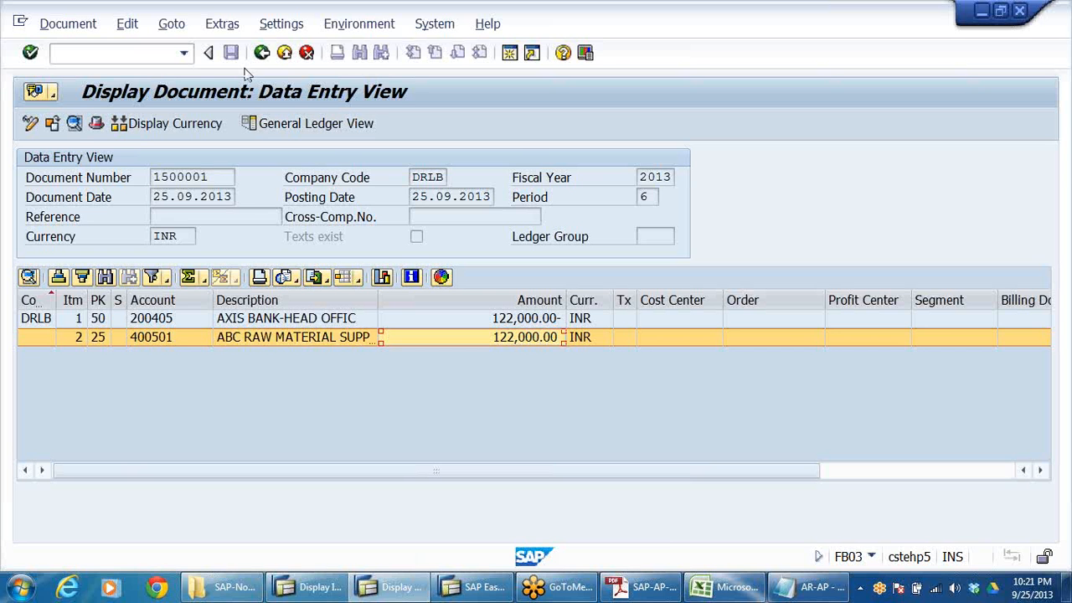
click(284, 53)
click(284, 53)
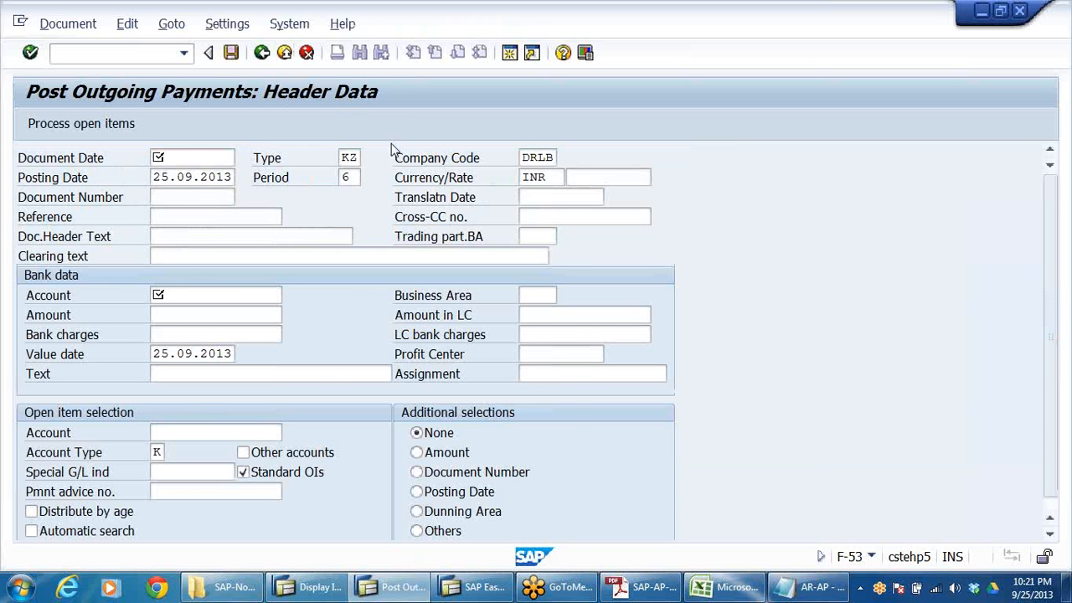
click(354, 388)
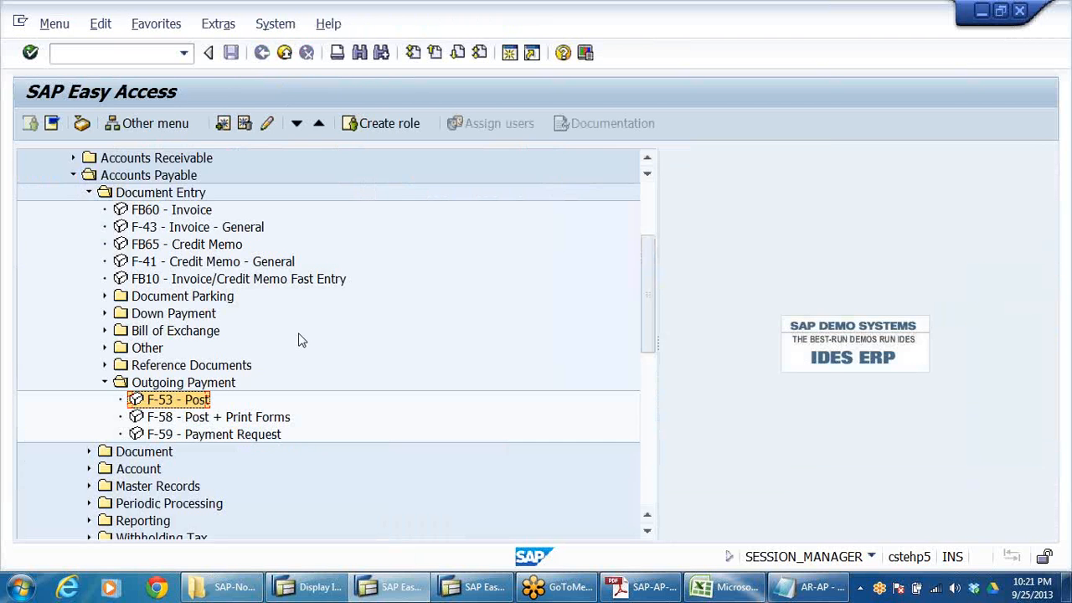
- Expand the Account folder under Accounts Payable, briefly open FK10N, and select FBL1N - Display/Change Line Items
scroll(300, 338, down, 2)
scroll(302, 340, down, 2)
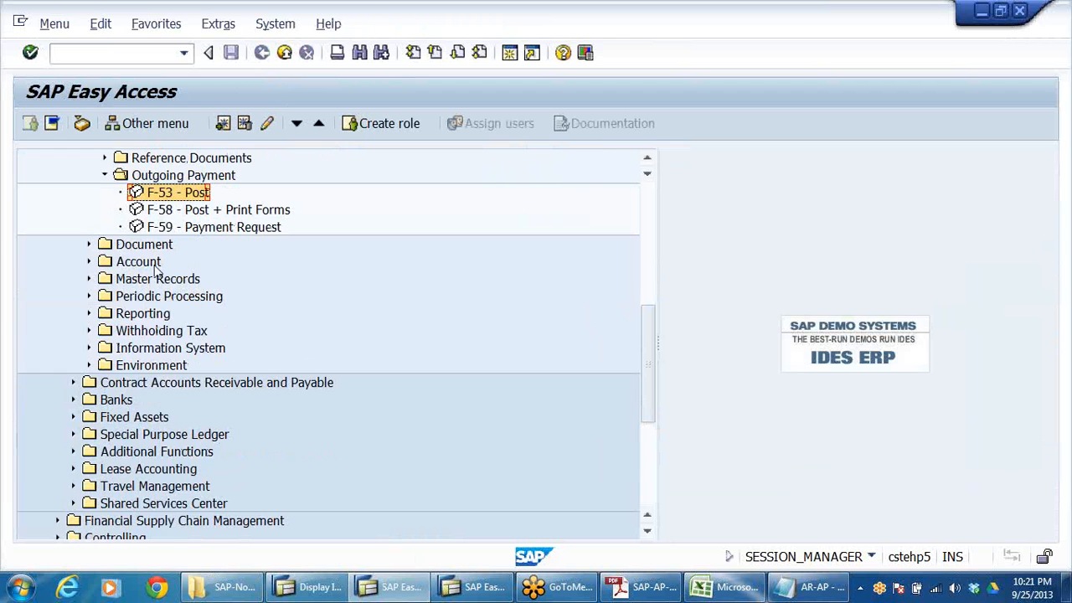
click(133, 263)
double_click(134, 266)
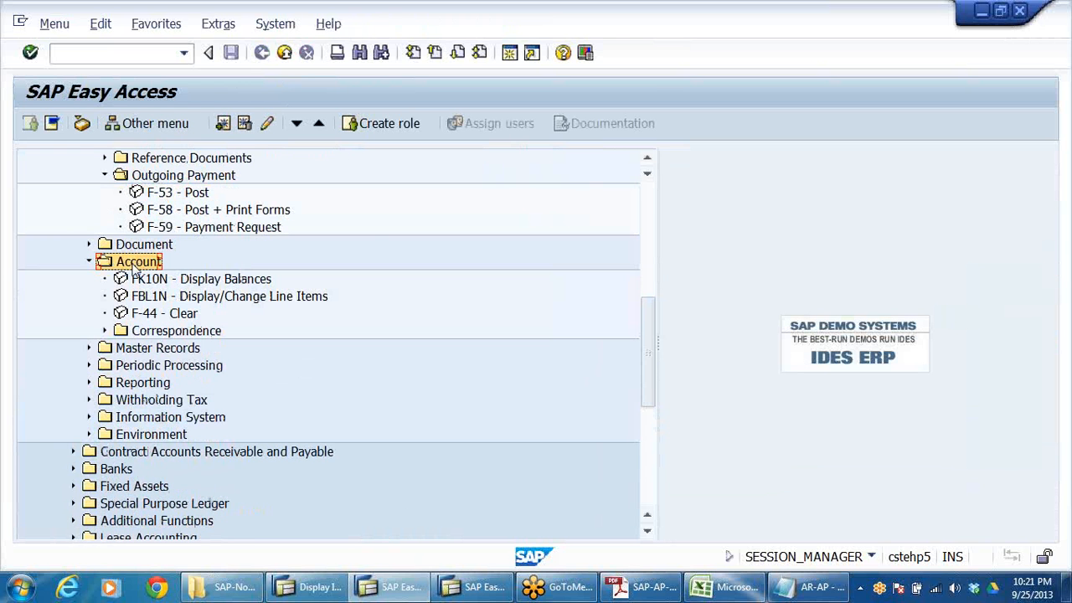
key(Down)
key(Return)
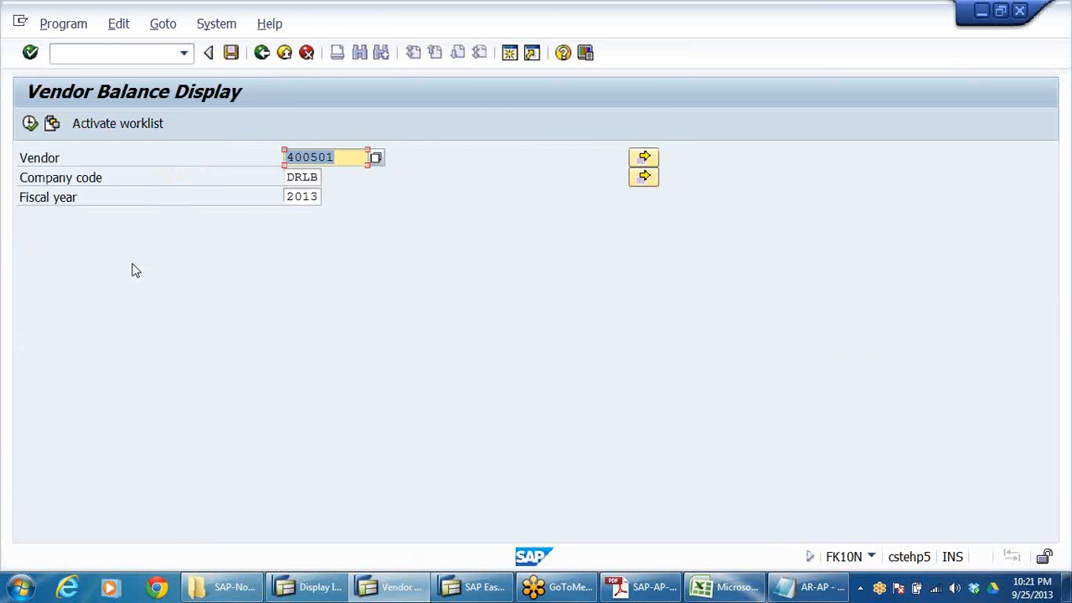
click(262, 52)
click(167, 298)
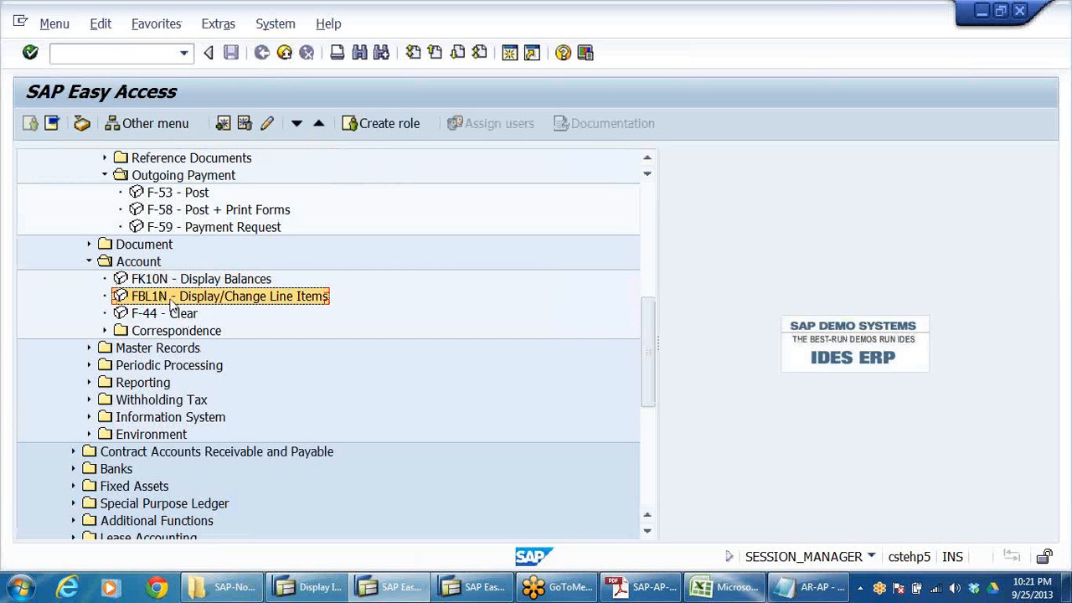
- Look up the FBL5N line item transaction in the Accounts Receivable Account folder for comparison, and collapse Accounts Receivable again
scroll(308, 270, up, 1)
scroll(309, 270, up, 5)
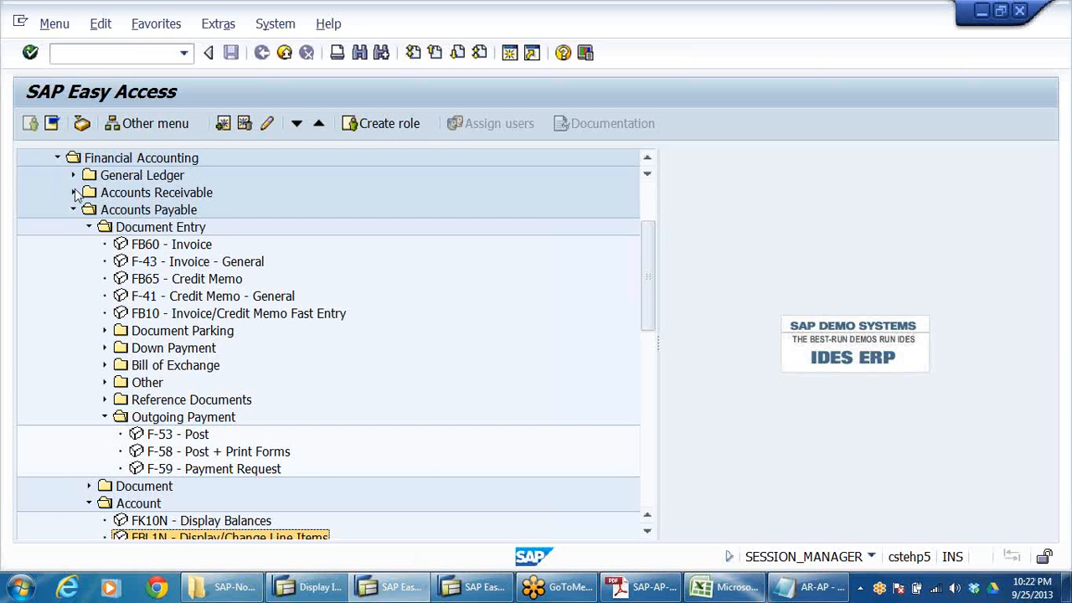
click(73, 193)
click(139, 245)
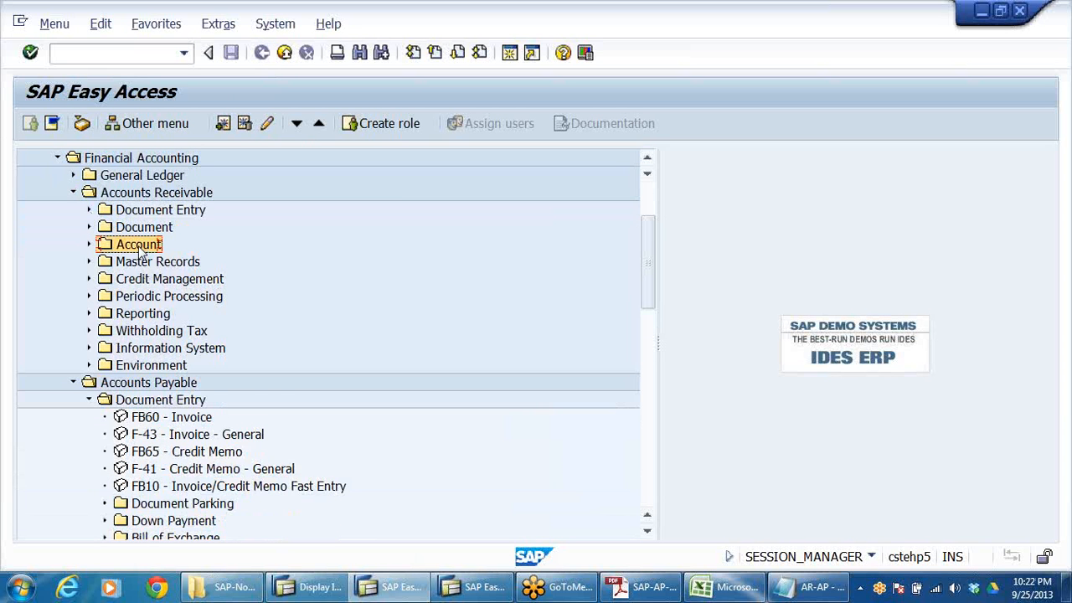
double_click(139, 245)
key(Down)
key(Down)
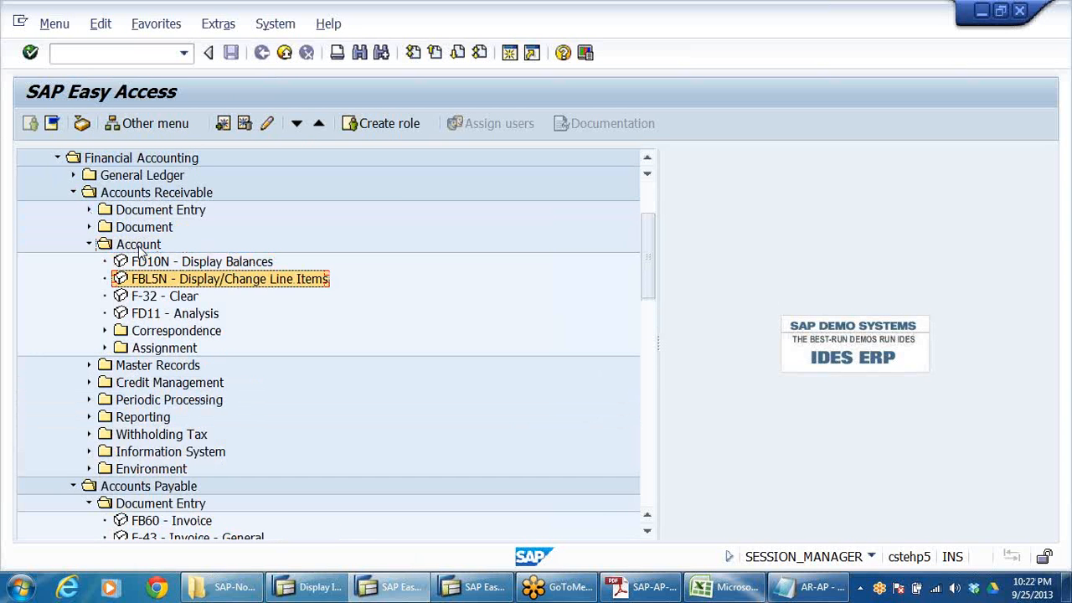
click(88, 244)
click(74, 193)
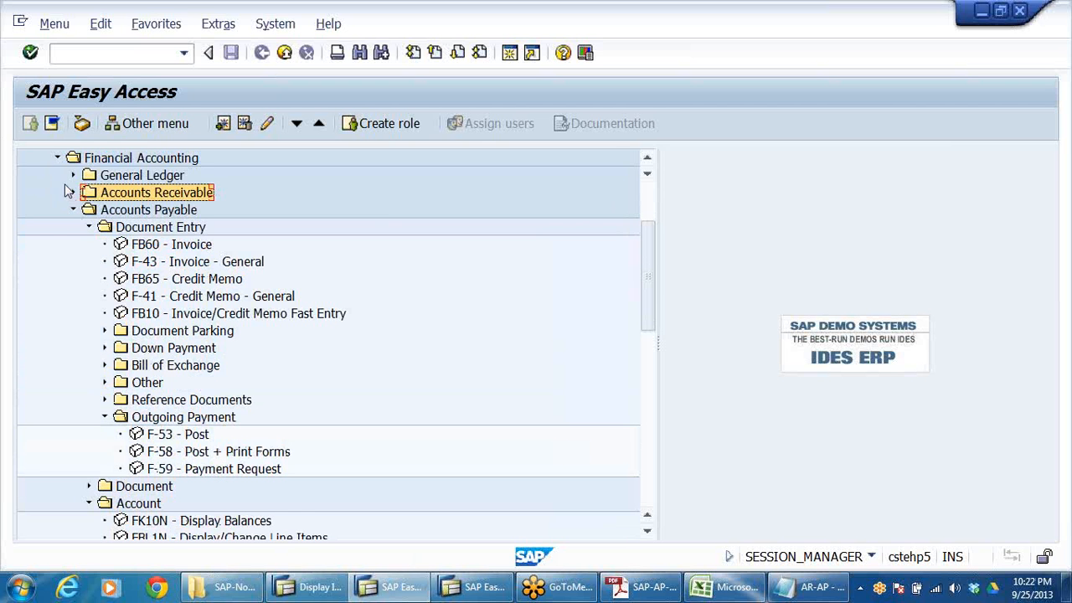
- Run FBL1N to list the open items of vendor ABC RAW MATERIAL SUPPLIERS in company code DRLB at key date 25.09.2013
scroll(223, 459, down, 3)
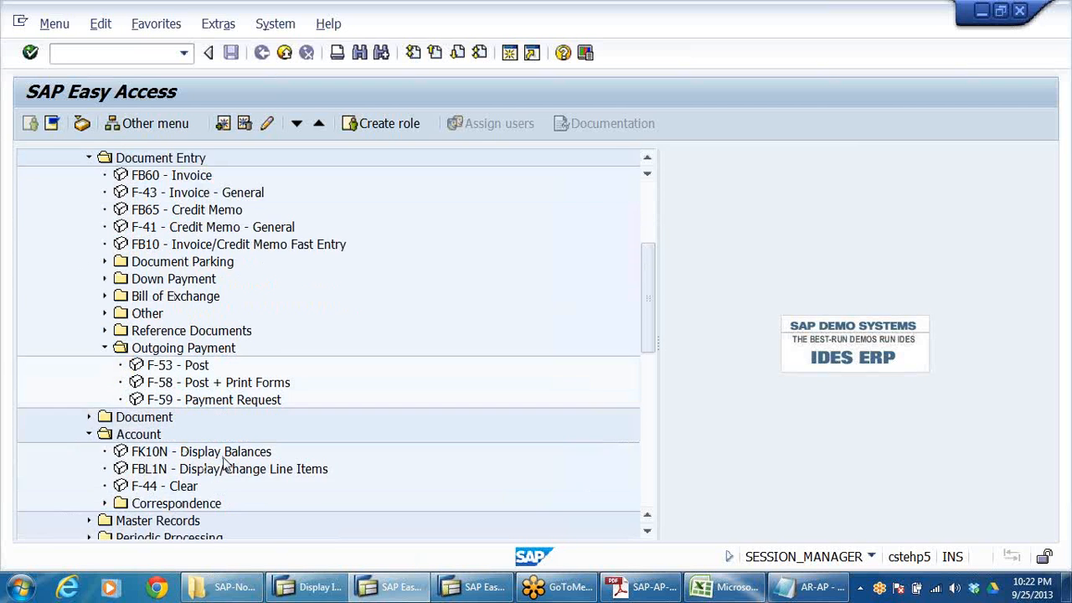
click(150, 369)
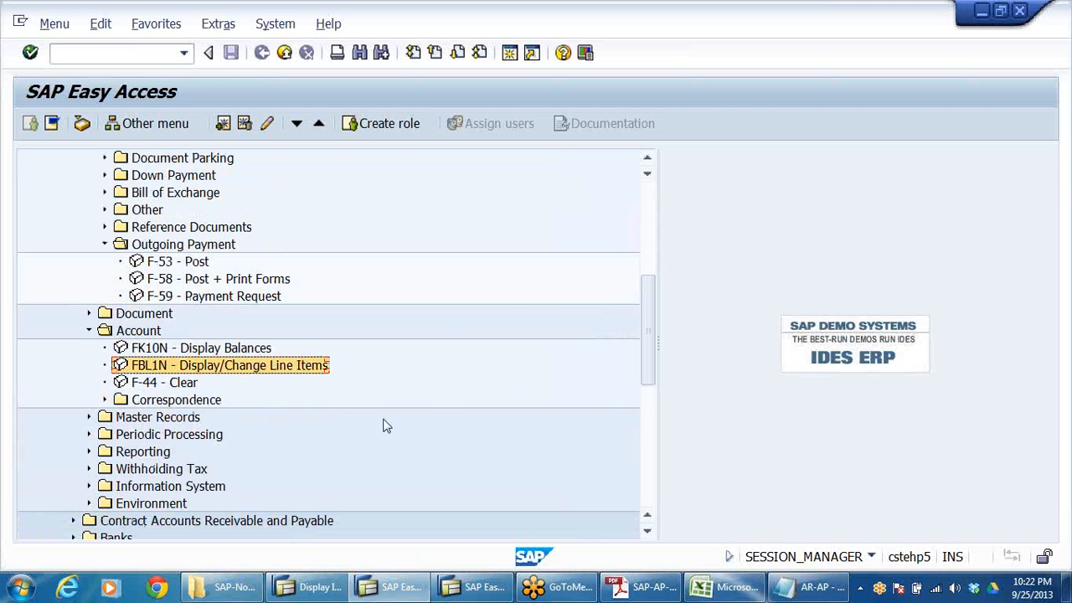
click(165, 349)
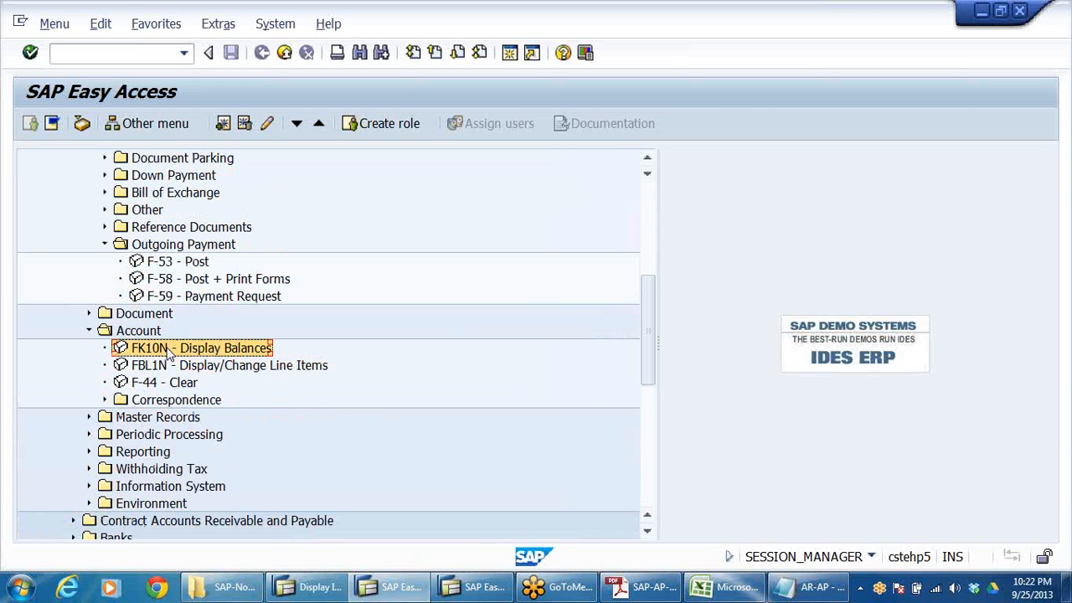
double_click(151, 369)
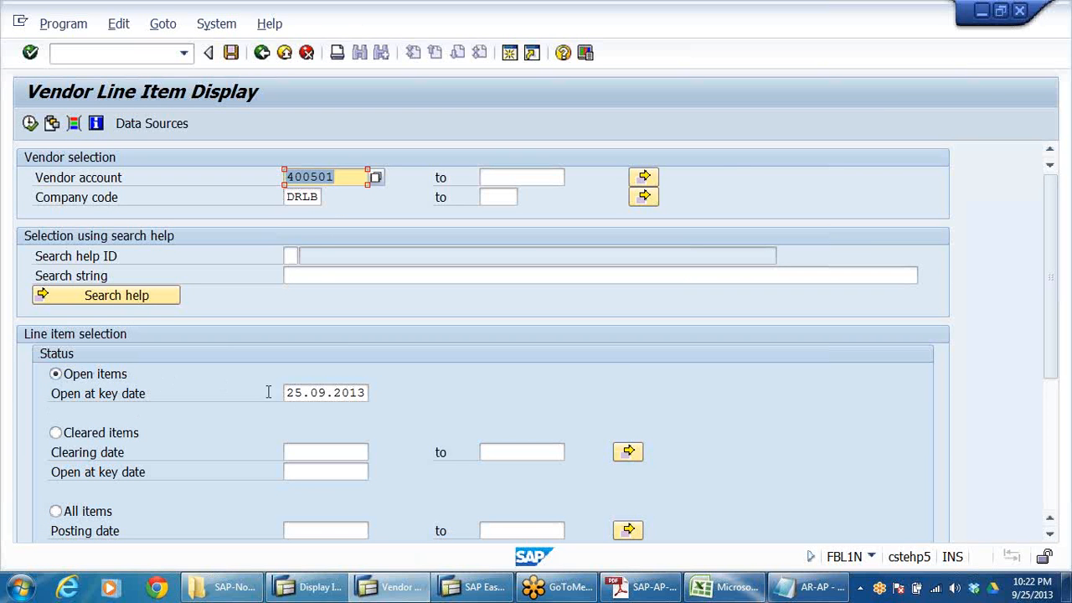
click(327, 392)
click(30, 123)
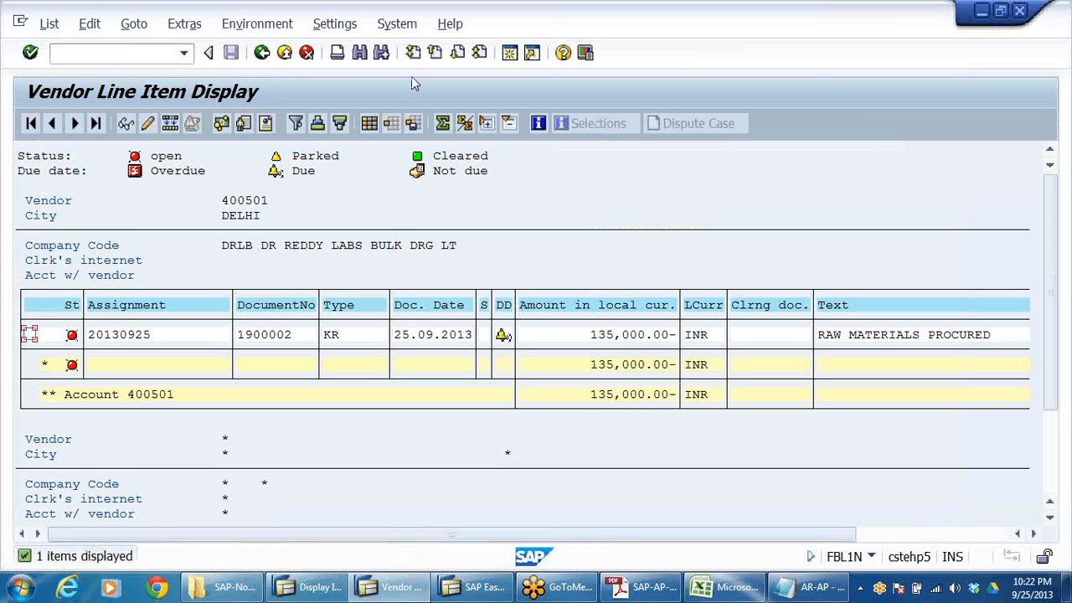
- List all items, open and cleared, of vendor ABC RAW MATERIAL SUPPLIERS in FBL1N, and return to SAP Easy Access
click(285, 52)
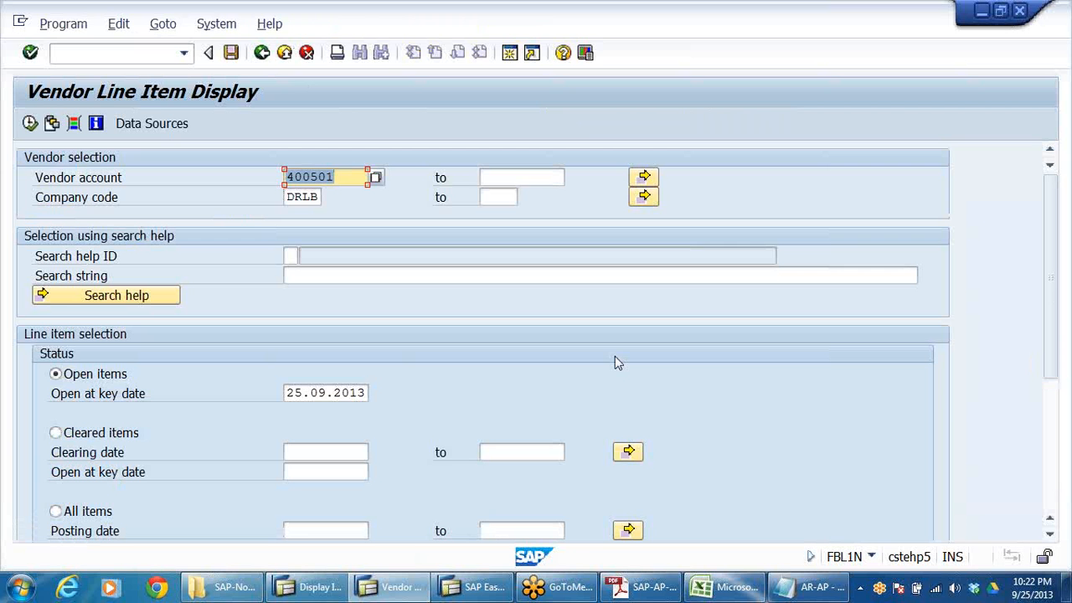
click(55, 512)
click(30, 122)
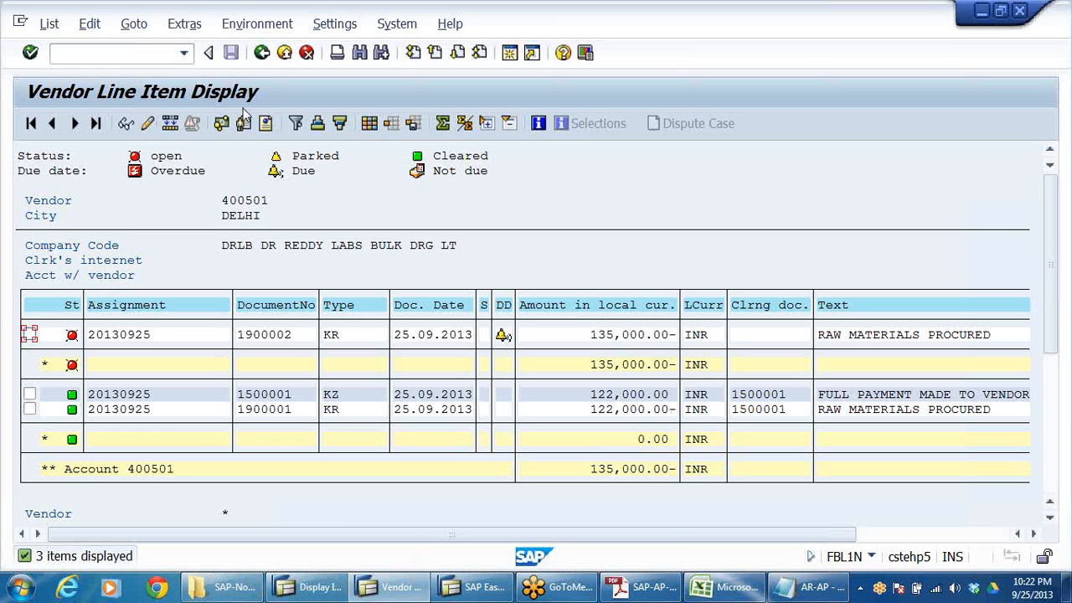
click(284, 52)
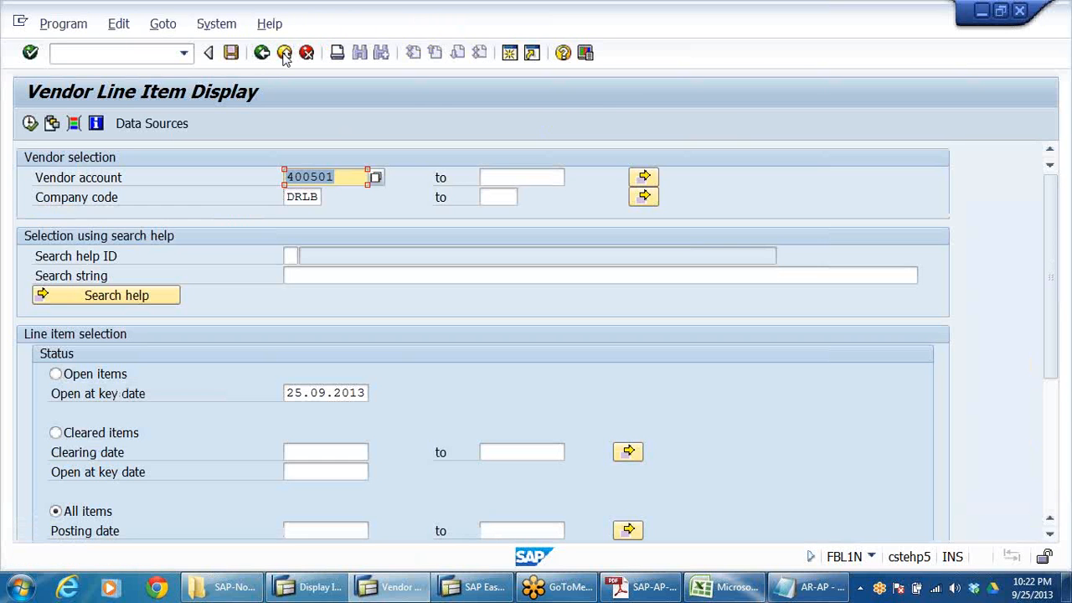
click(284, 52)
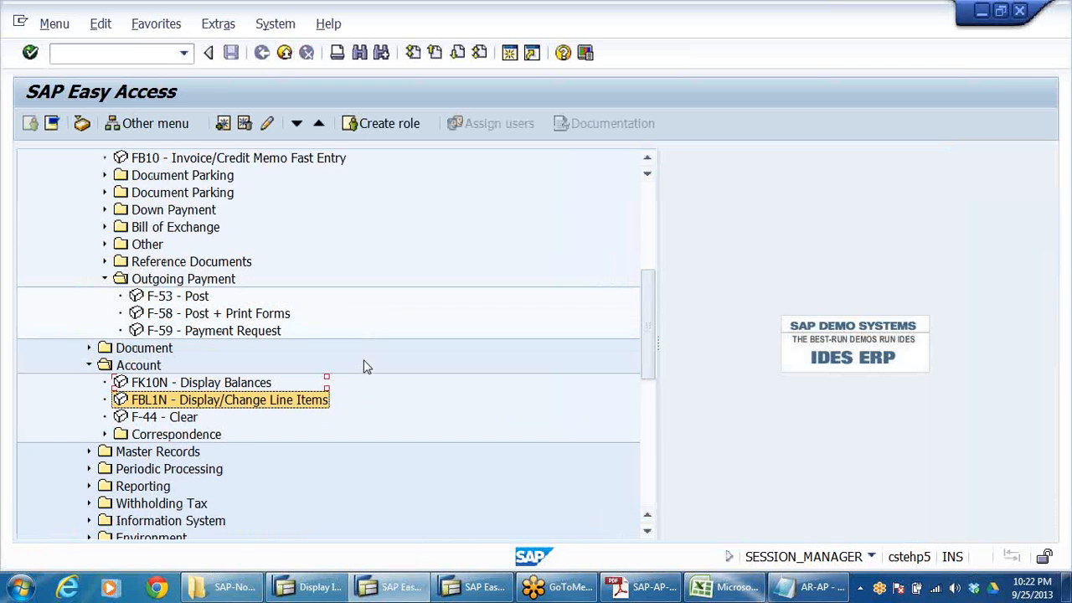
- Start F-53 for a new outgoing payment with document date 25.09.2013 and clearing text PARTIAL CLEARING
click(192, 298)
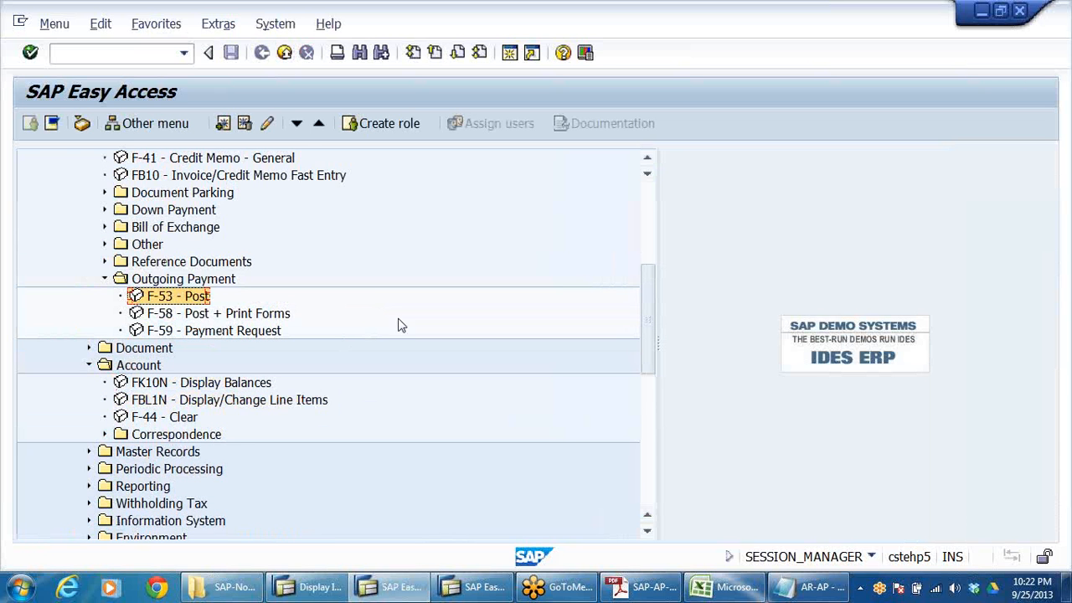
double_click(170, 300)
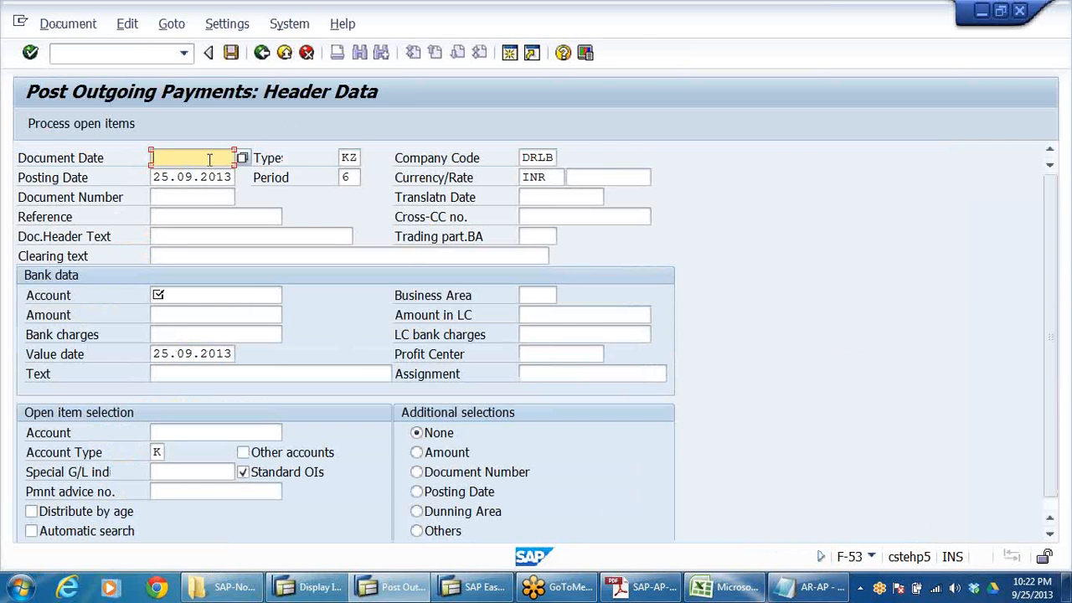
click(209, 157)
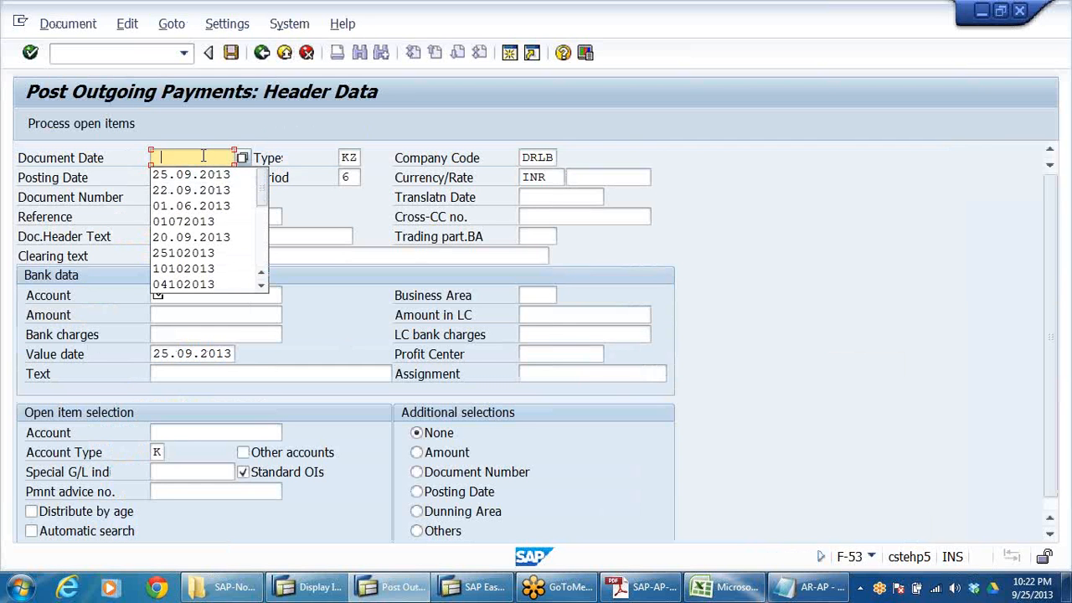
click(194, 175)
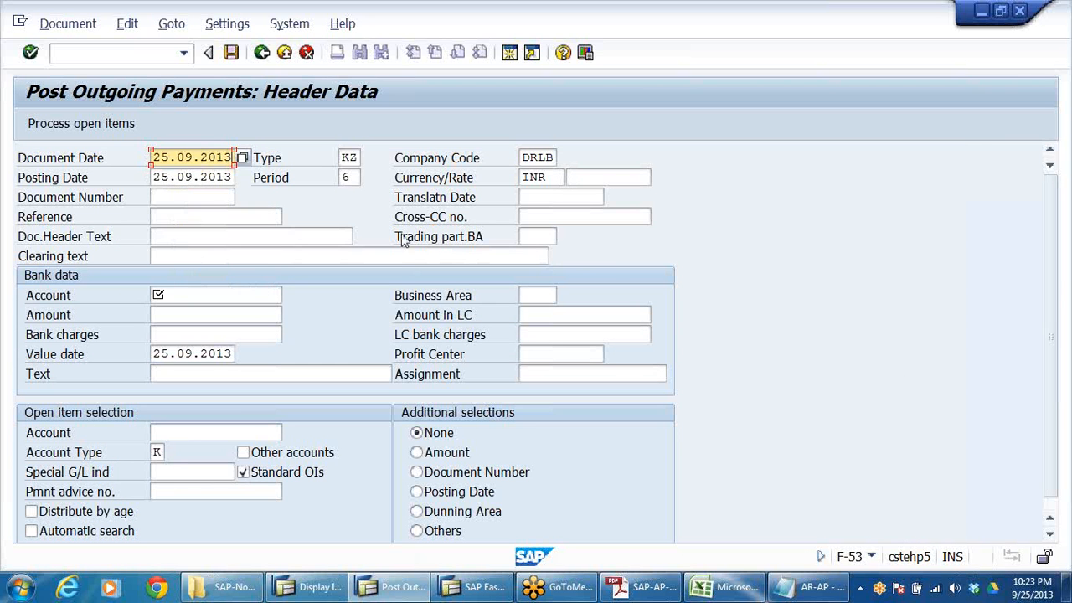
click(175, 258)
text(PA)
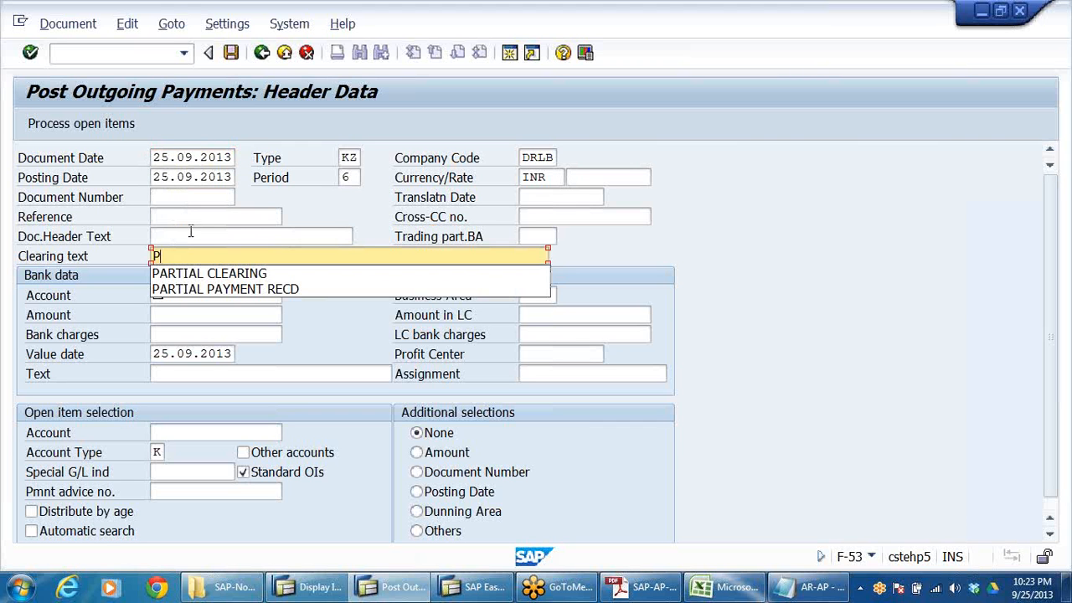
click(224, 275)
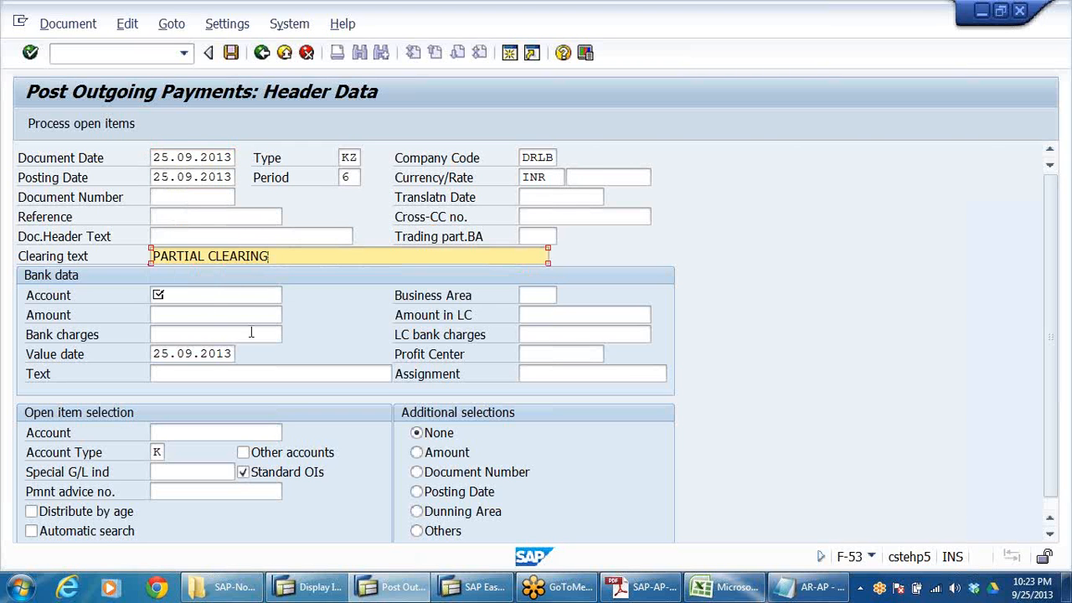
- Enter the bank G/L account and an amount of 35000 in the payment's bank data
click(206, 296)
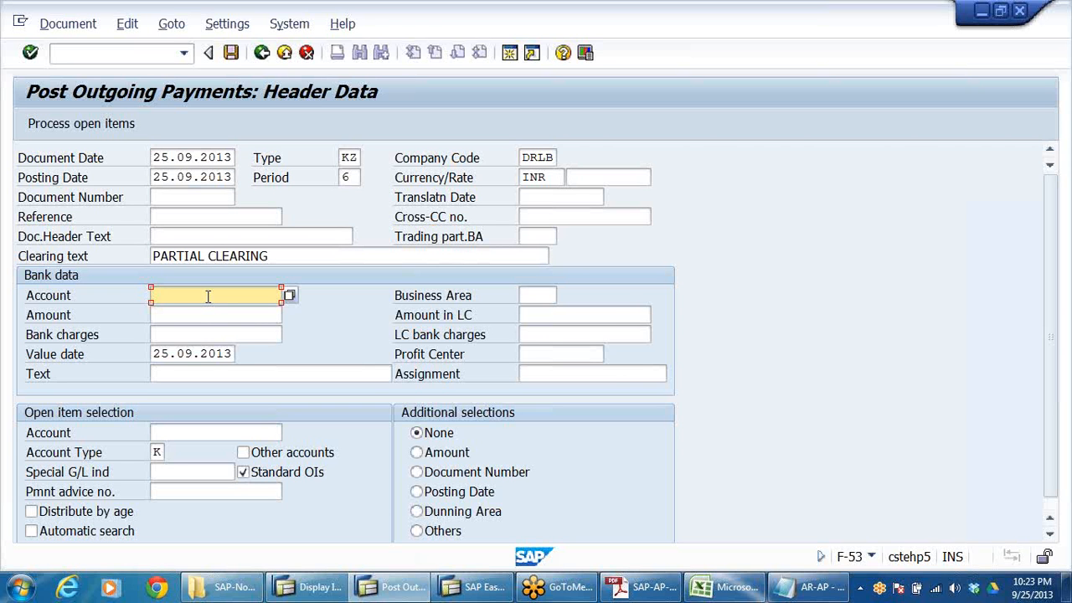
text(35000)
double_click(206, 298)
key(ctrl+c)
key(Delete)
click(259, 317)
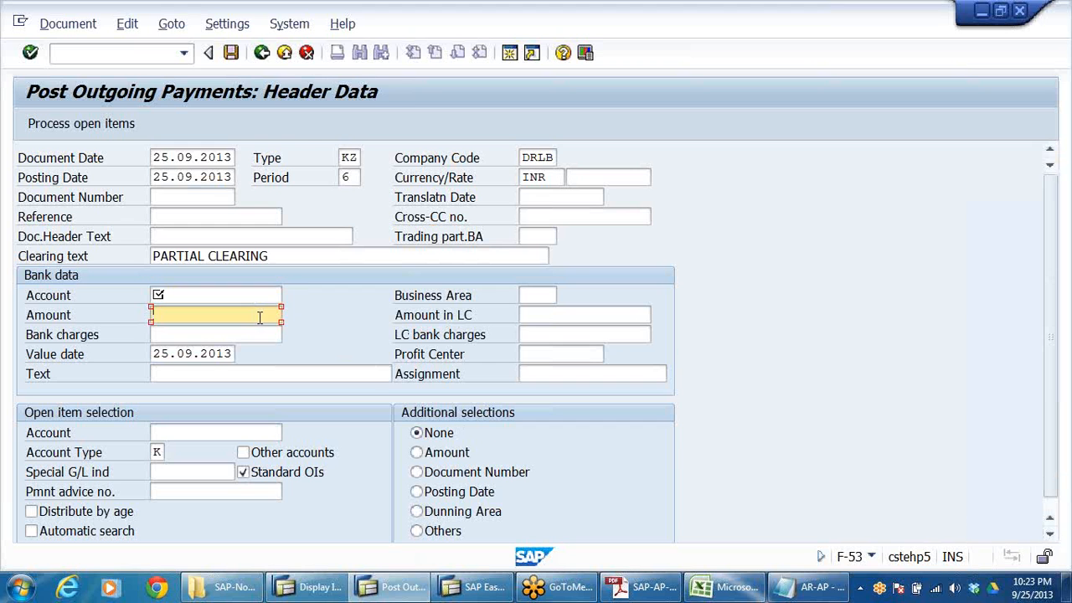
key(ctrl+v)
click(220, 292)
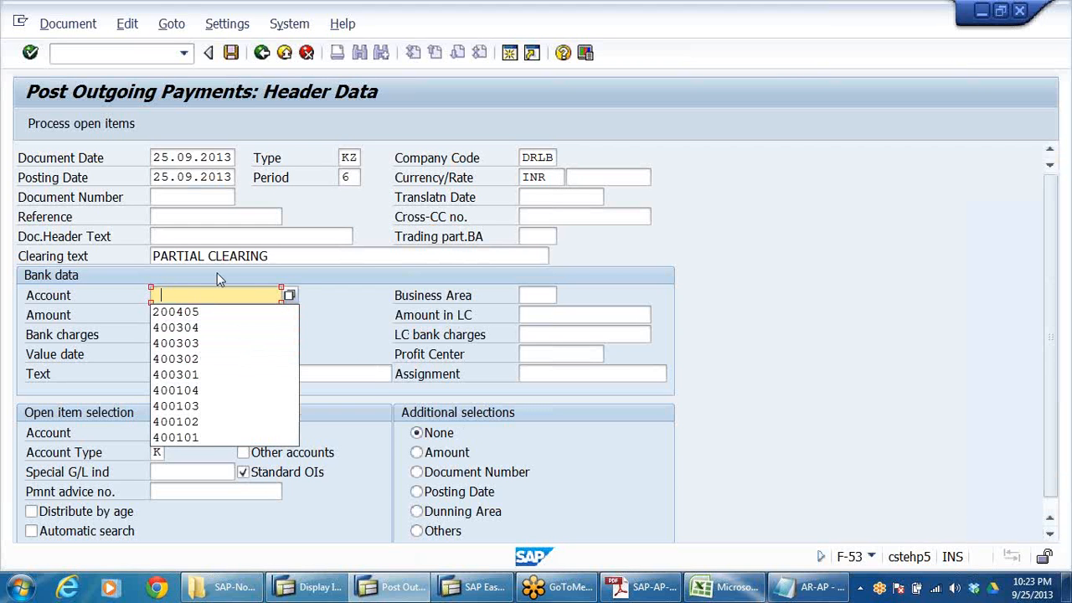
click(198, 313)
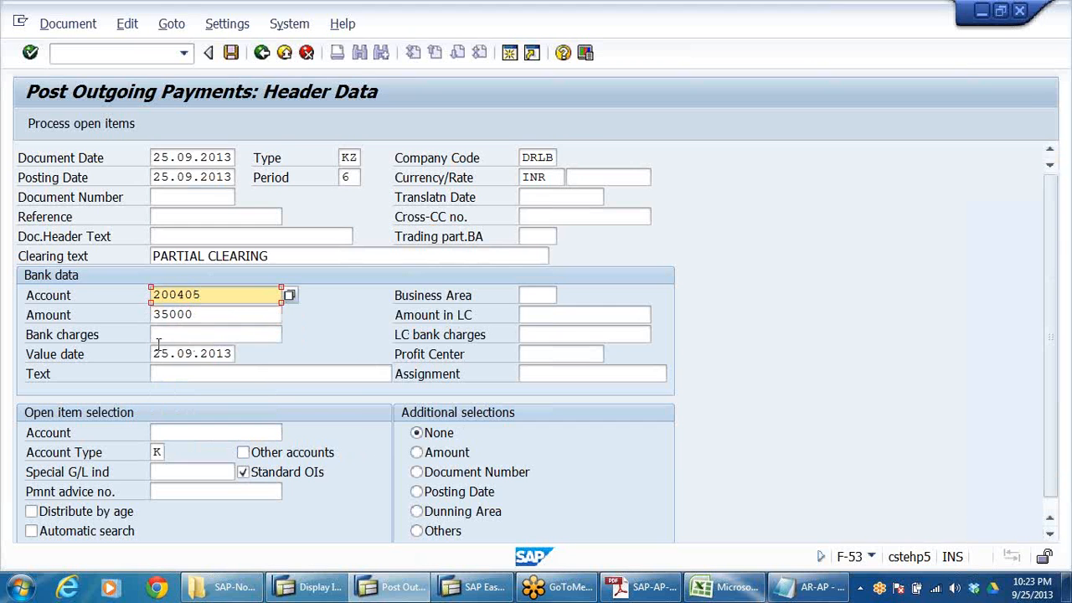
- Set the bank data text to PARTIAL PAYMENT TO VENDOR and process the open items of vendor ABC RAW MATERIAL SUPPLIERS
click(164, 379)
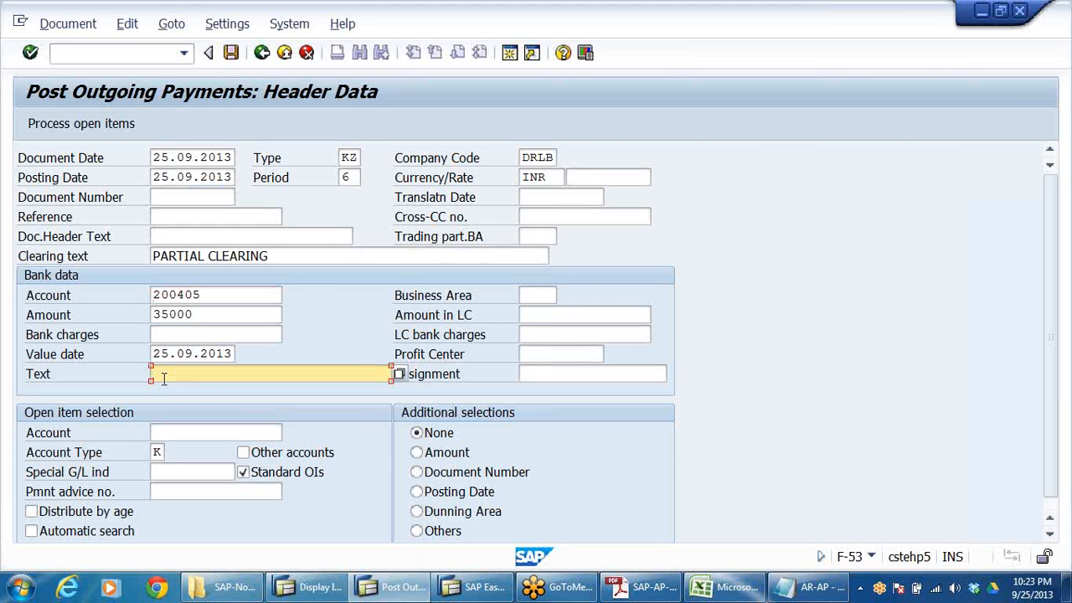
text(P)
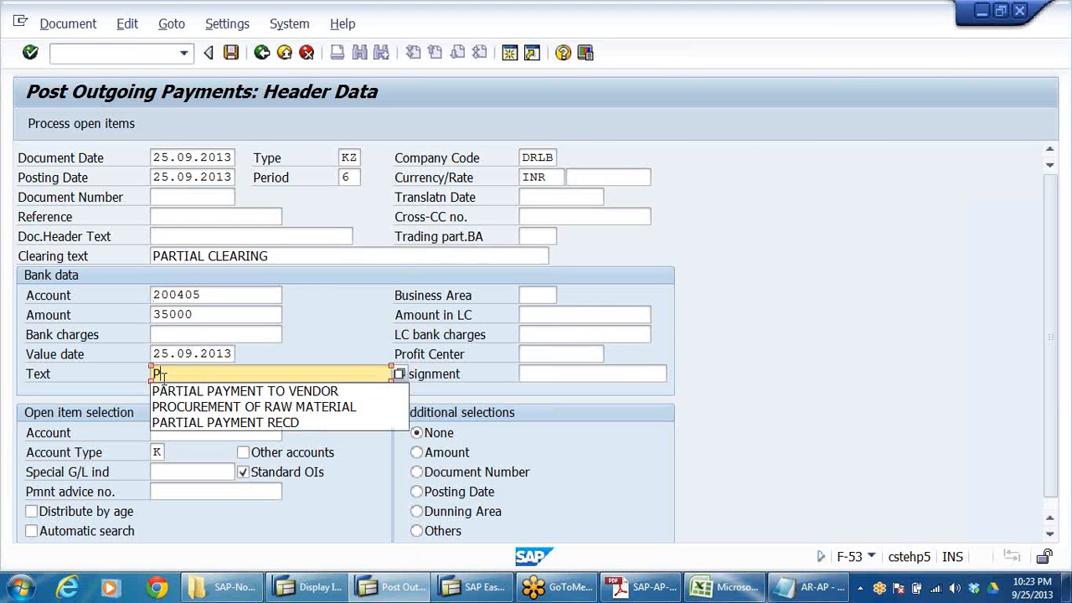
click(294, 392)
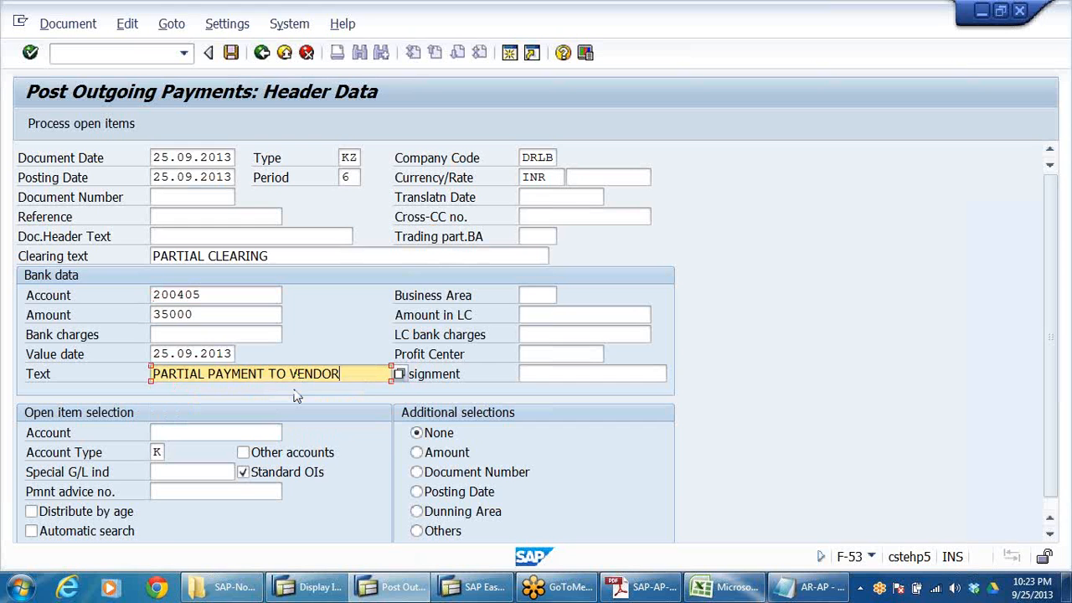
click(237, 434)
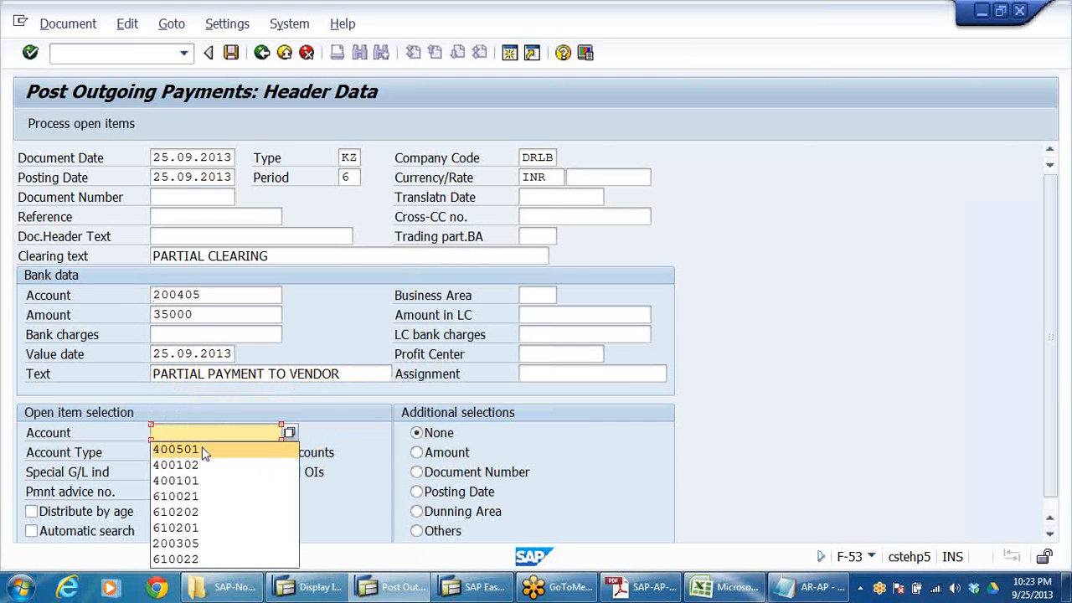
click(203, 450)
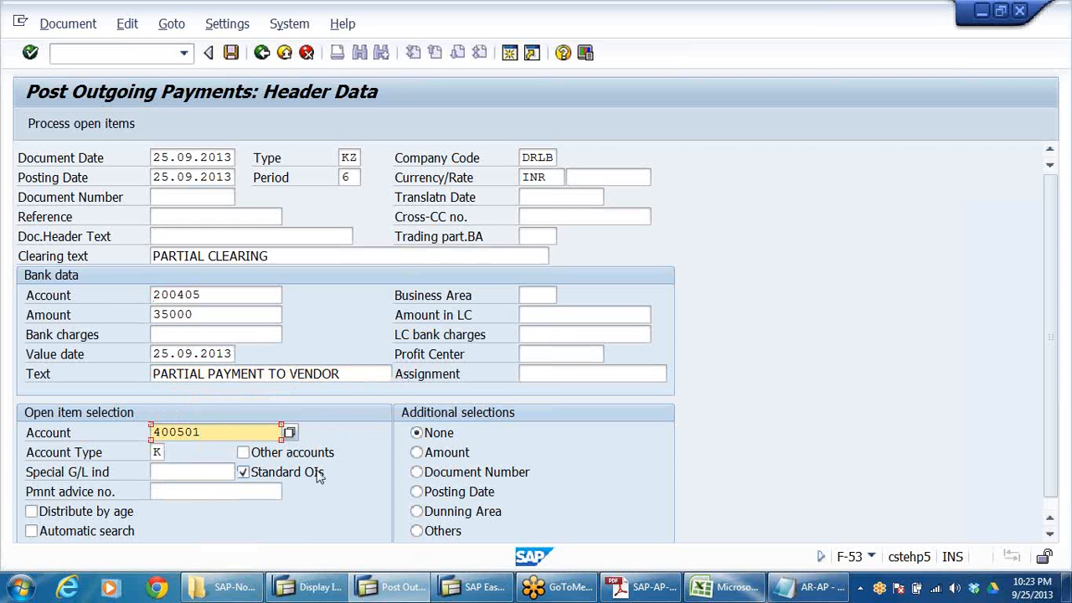
key(Return)
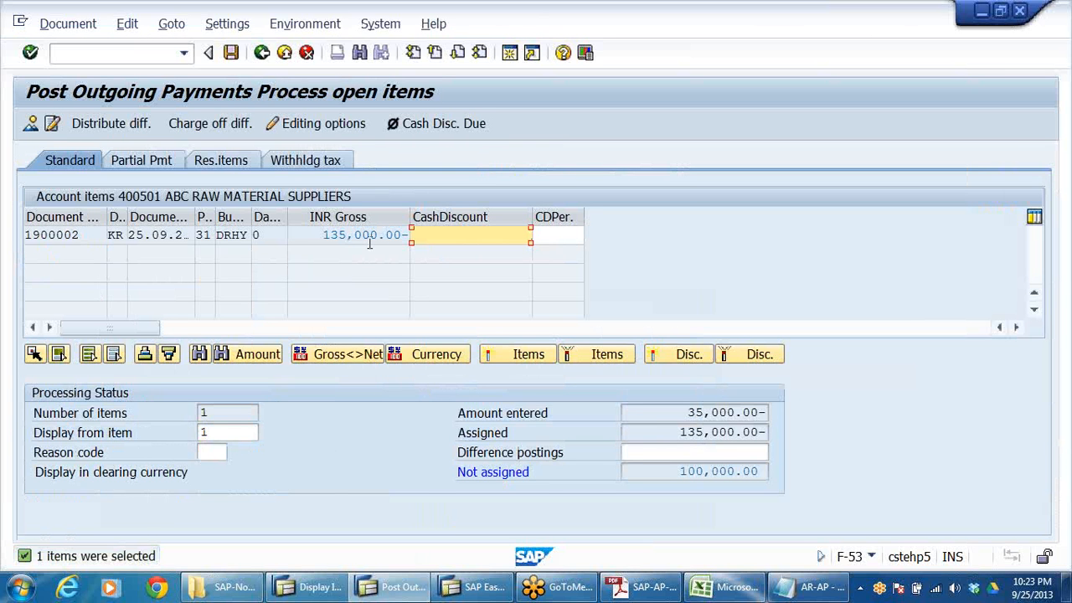
- Try to post the 35,000 payment against the invoice's full open amount without assigning a partial payment
click(369, 240)
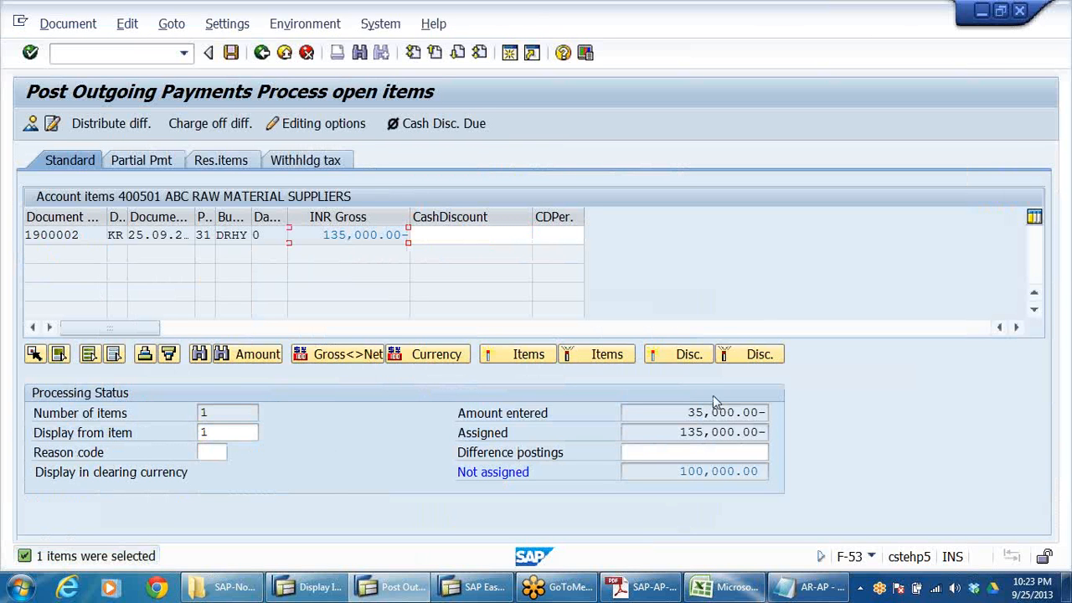
click(234, 57)
click(522, 358)
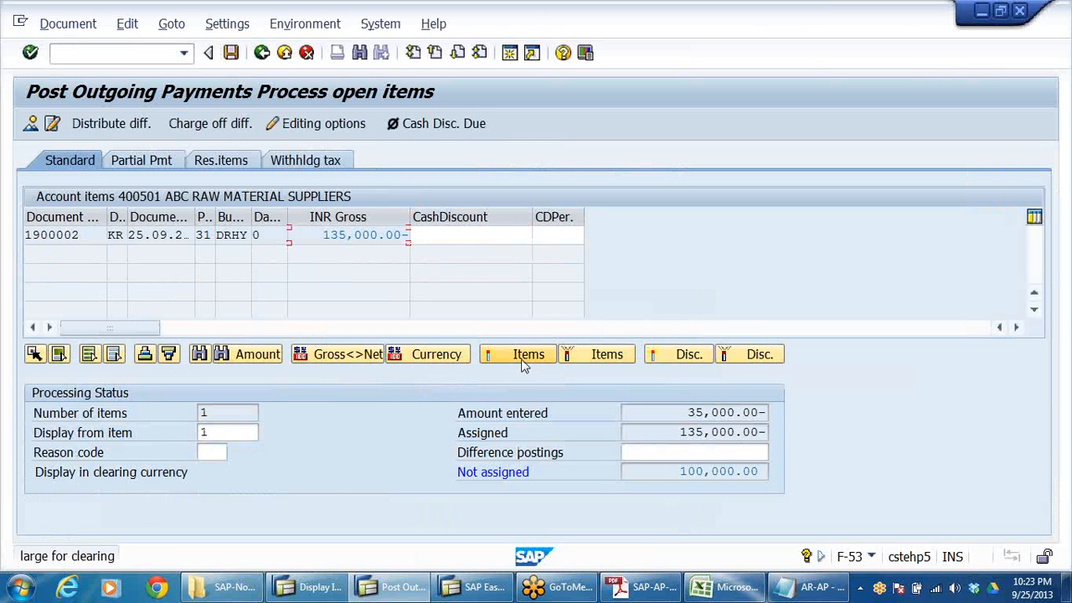
- Assign 35,000.00 as a partial payment to invoice document 1900002 and post the outgoing payment
click(152, 164)
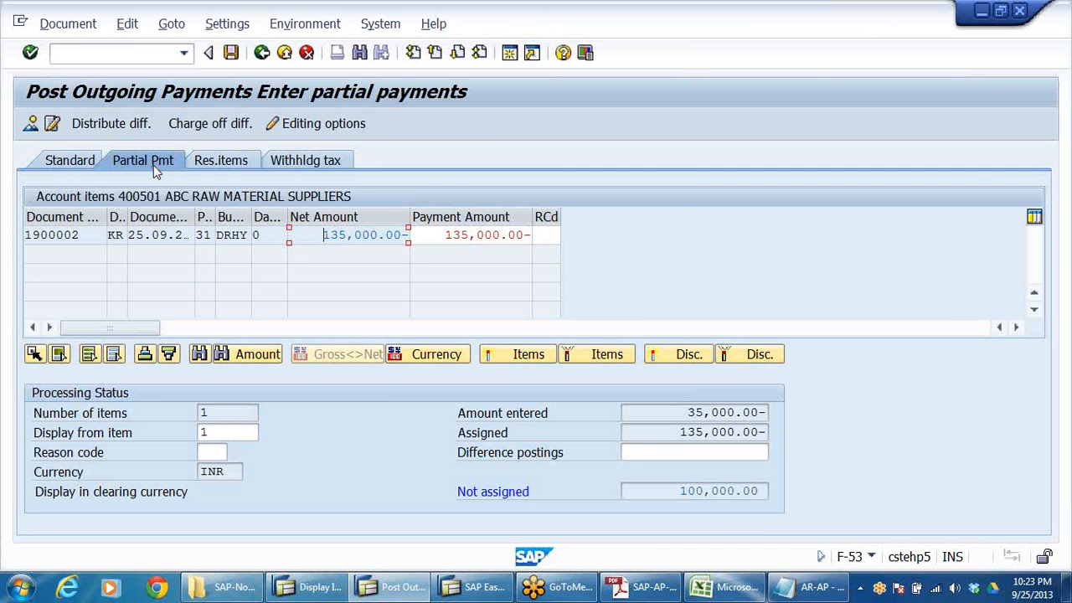
double_click(473, 236)
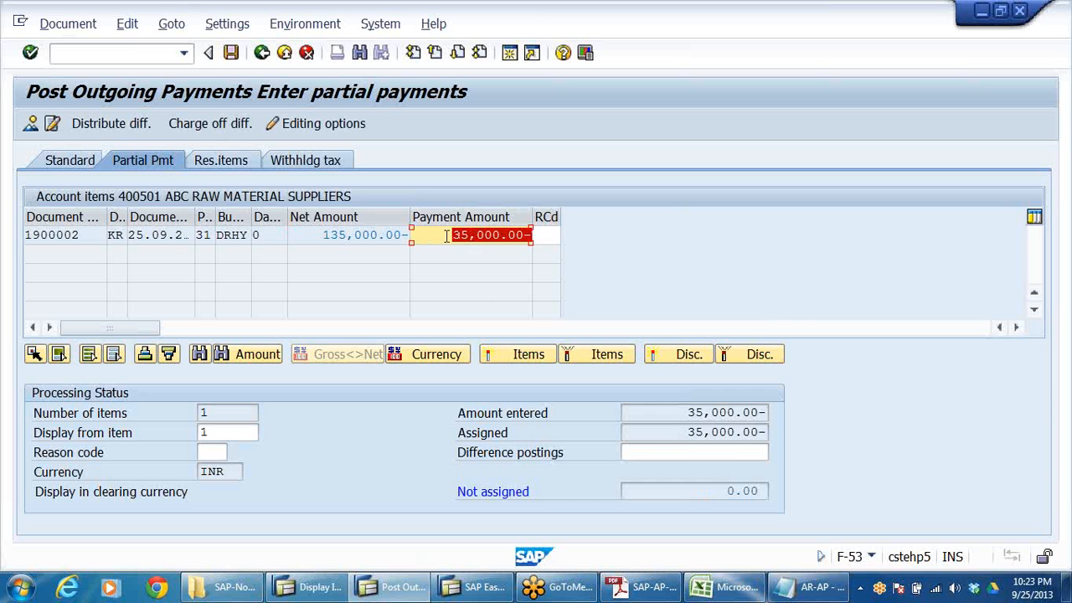
double_click(689, 416)
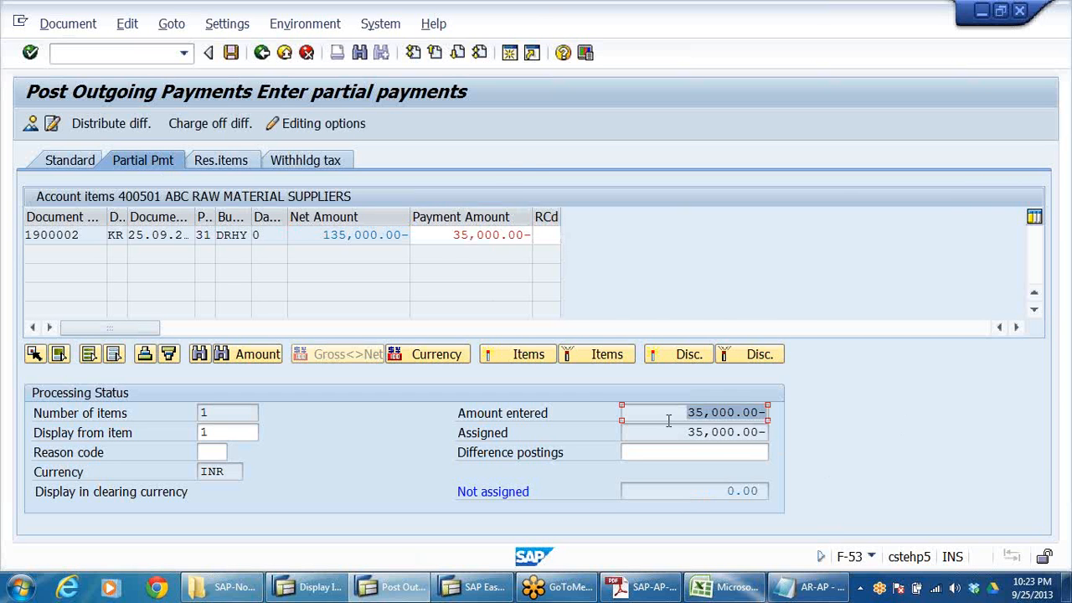
click(232, 53)
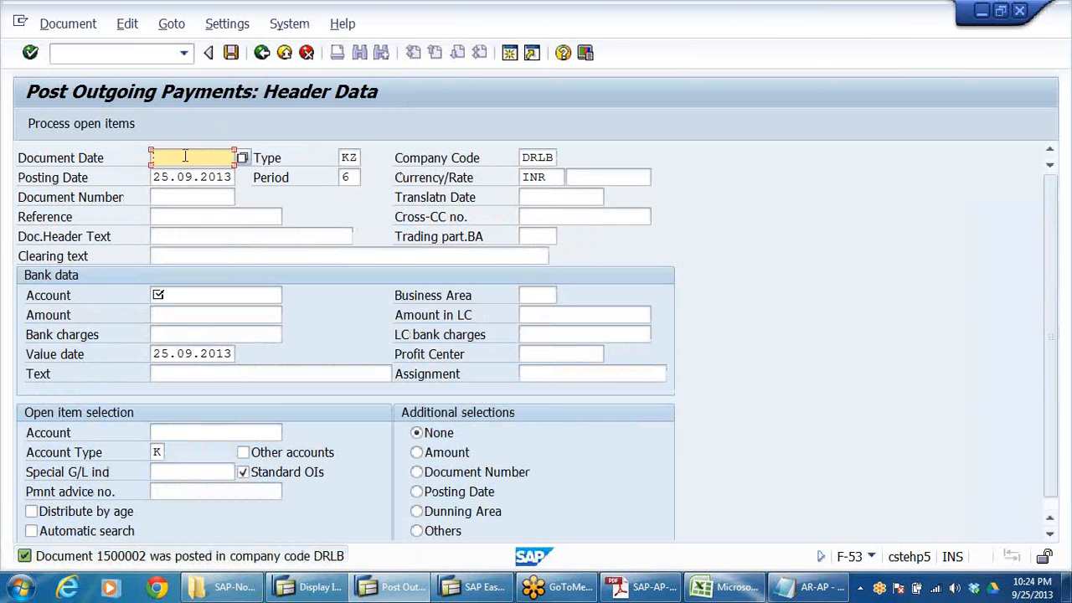
- Enter a second outgoing payment dated 25.09.2013 from the bank G/L account, amount 100000, text PARTIAL PAYMENT TO VENDOR
click(184, 159)
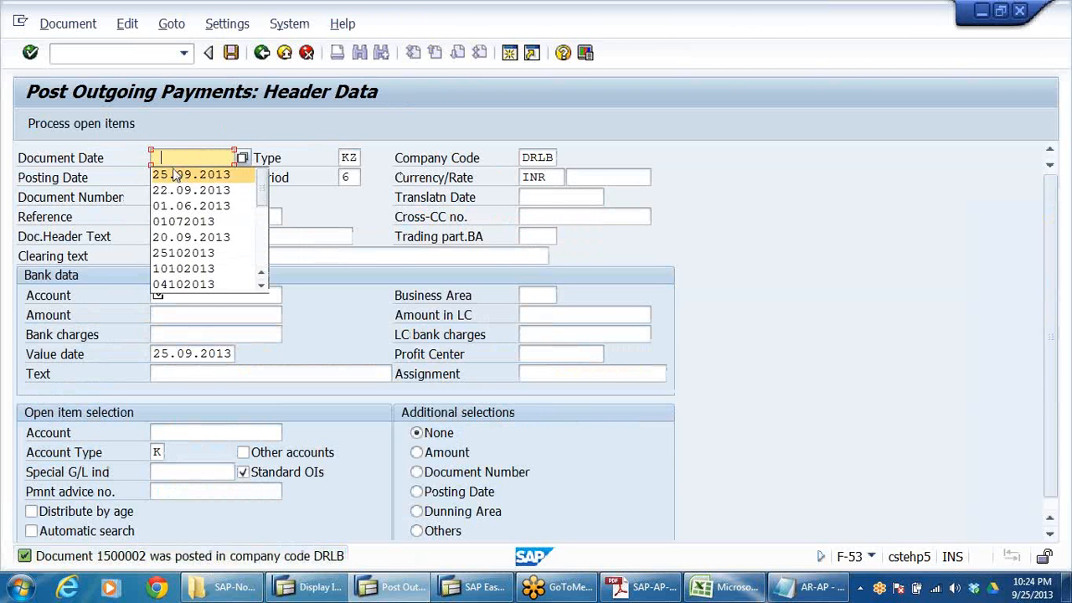
click(174, 175)
click(184, 296)
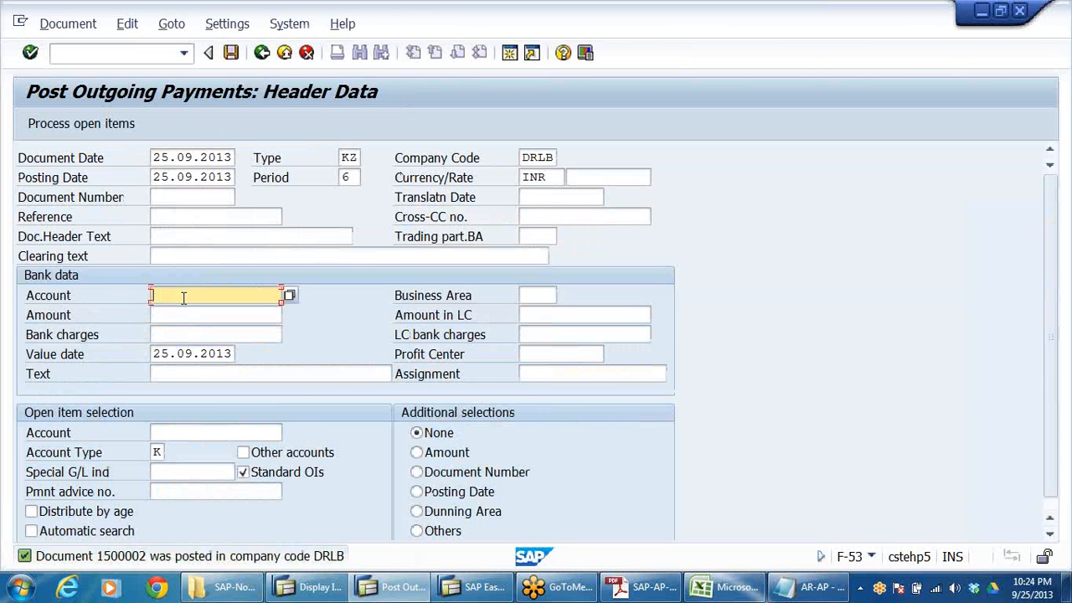
click(184, 312)
click(184, 314)
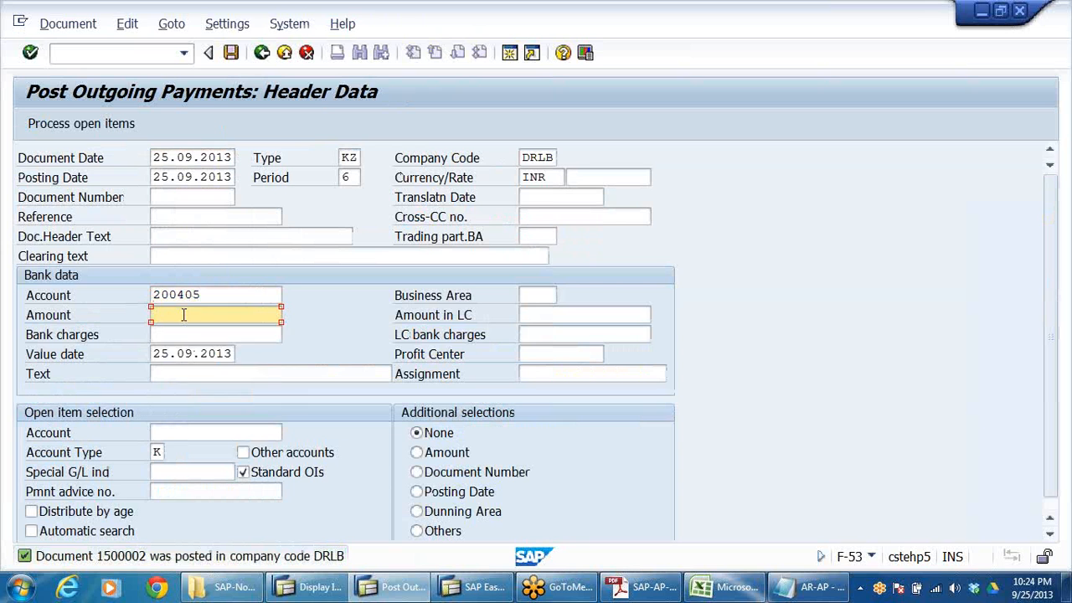
text(1)
click(176, 379)
click(168, 375)
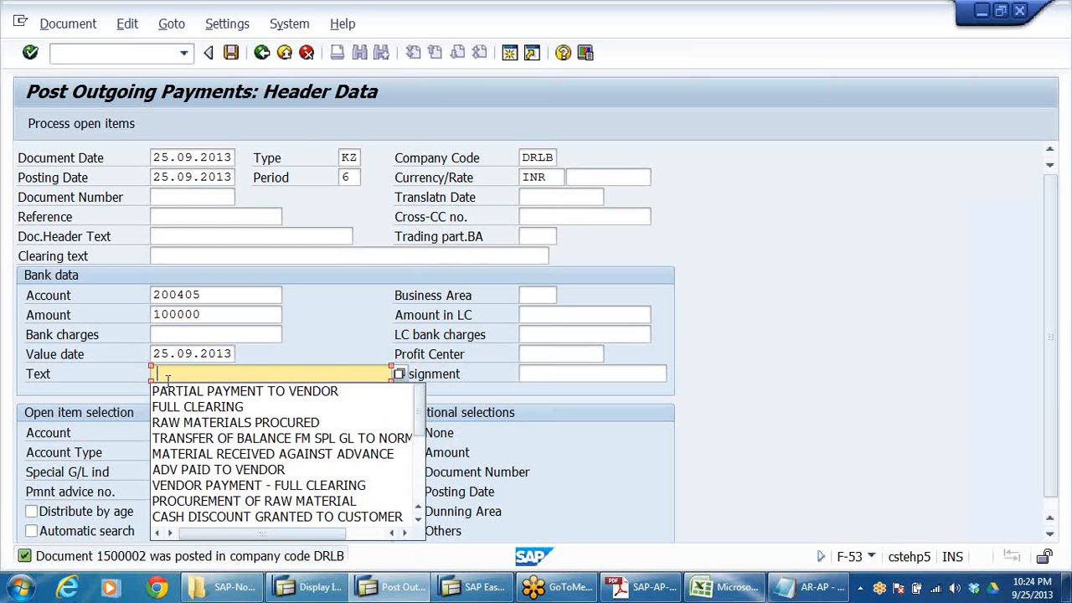
click(176, 394)
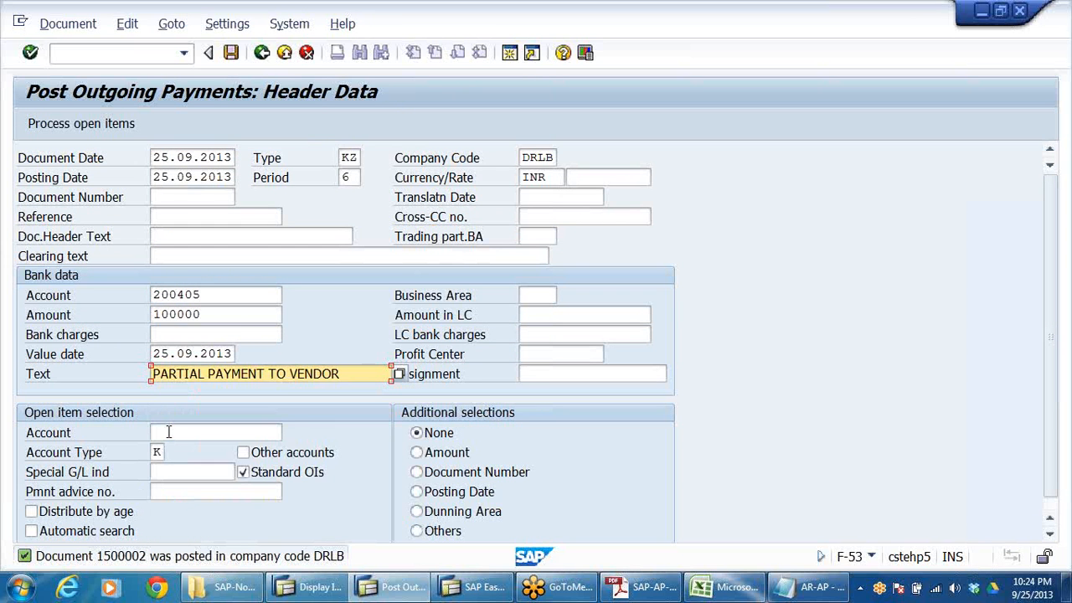
- Select the vendor account of ABC RAW MATERIAL SUPPLIERS for the second payment and process its open items
click(171, 431)
click(176, 450)
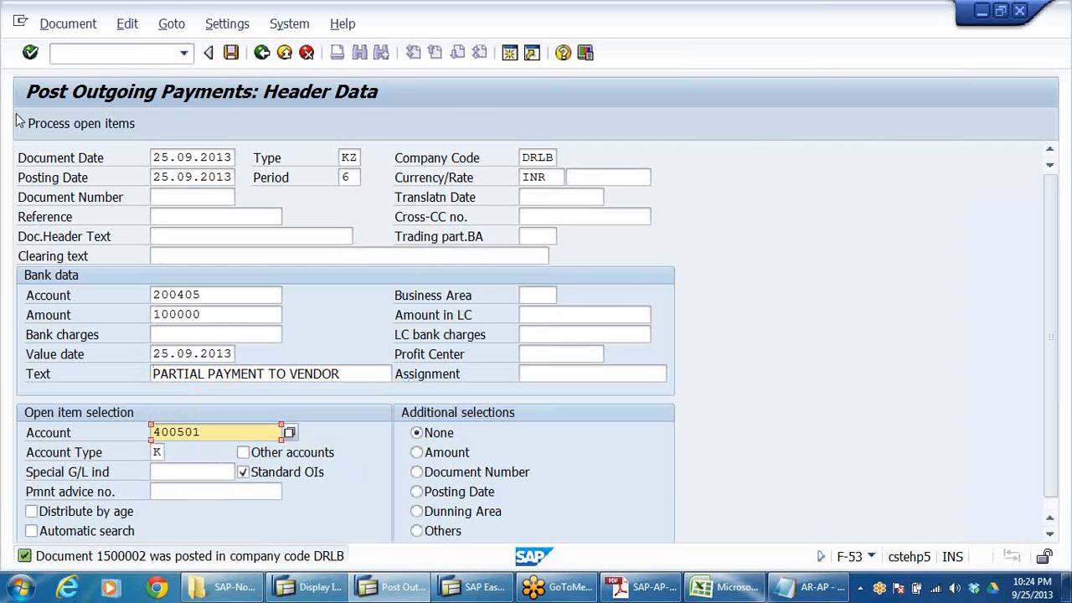
click(82, 123)
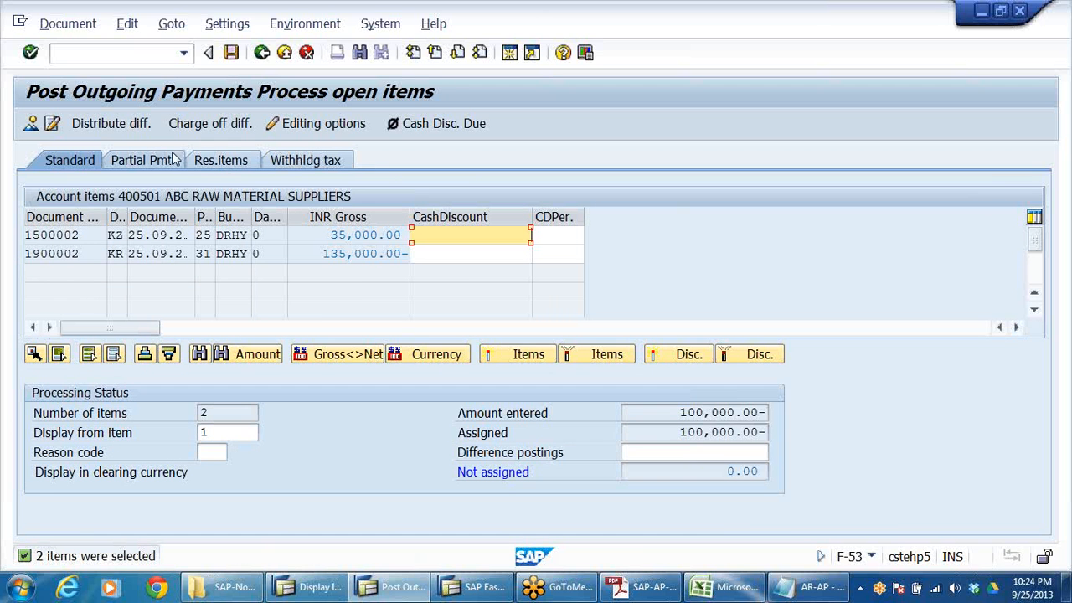
- Compare the invoice and the earlier partial payment among the open items with the amount entered
click(362, 256)
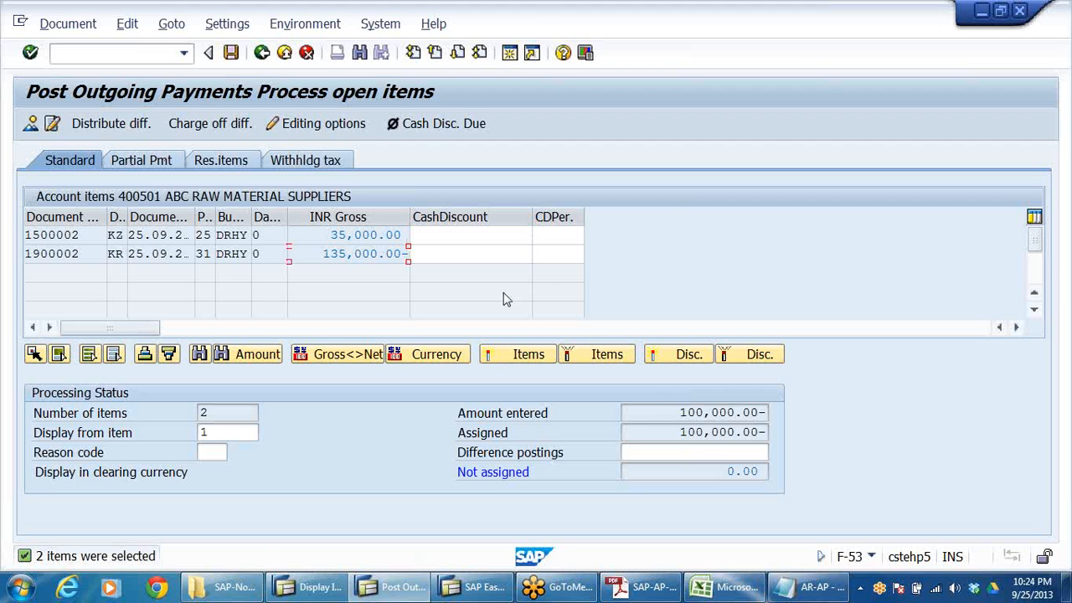
click(363, 239)
drag(666, 415, 798, 444)
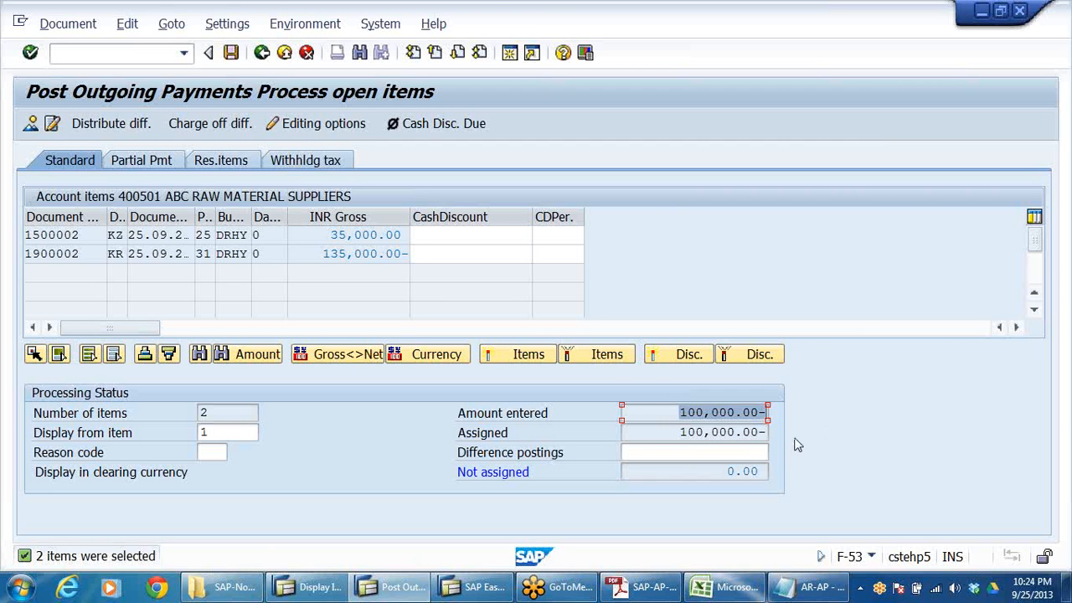
- Check the assigned amount against the amount entered, post the second outgoing payment, and exit payment entry
drag(676, 433, 900, 426)
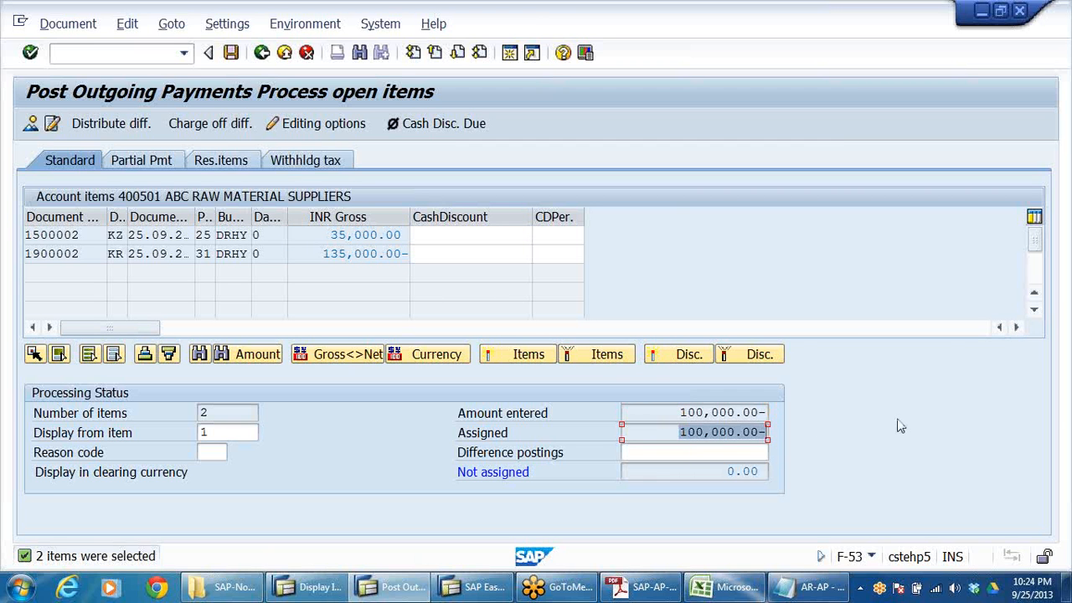
click(232, 54)
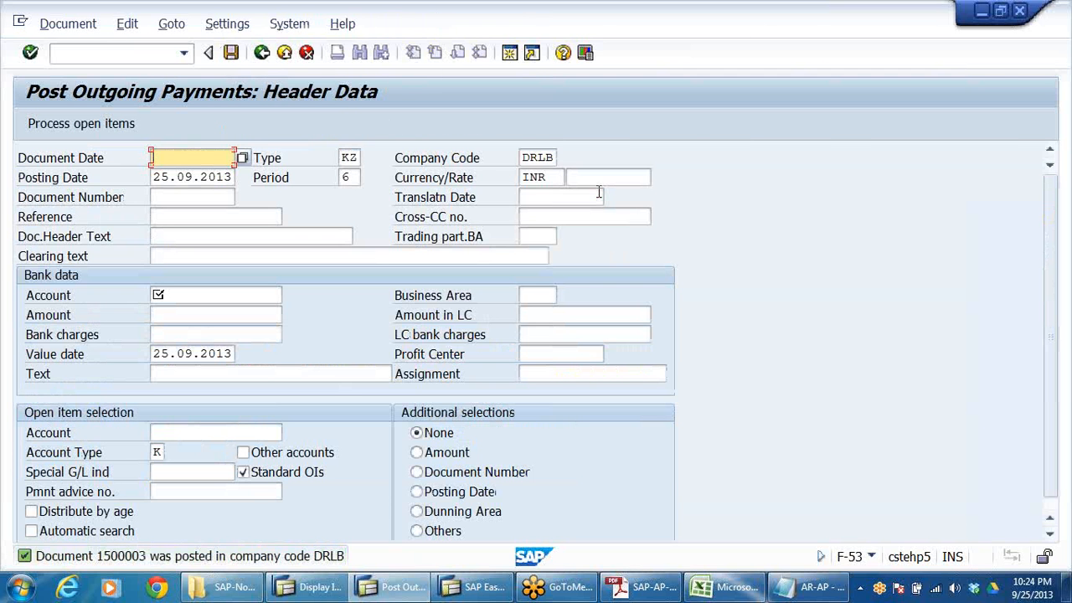
click(289, 54)
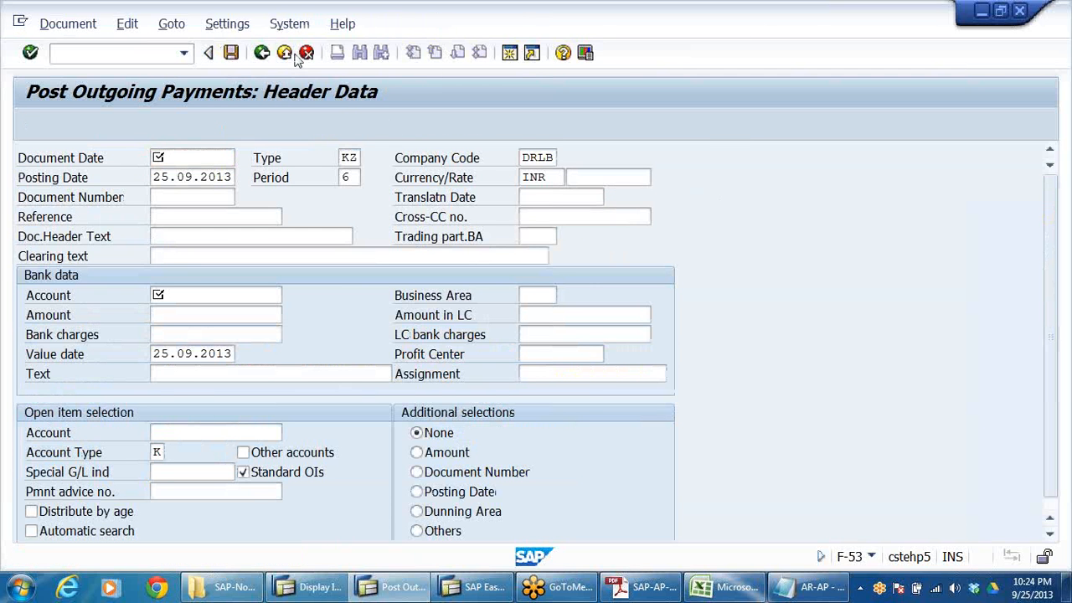
click(322, 387)
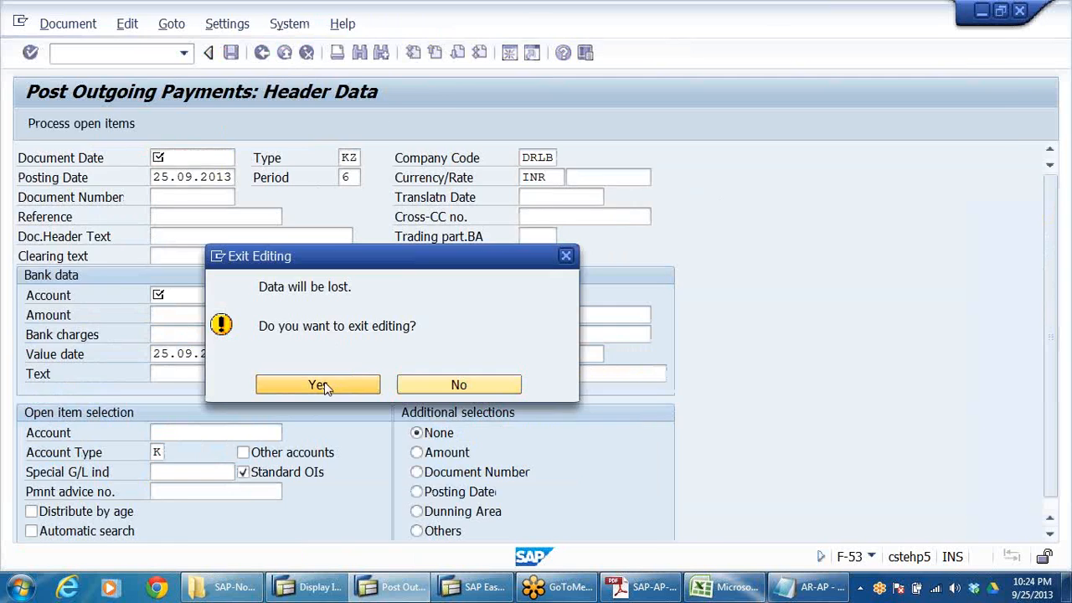
- Run the FBL1N vendor line item display in company code DRLB for open items at 25.09.2013, and again for cleared items, and close the list
scroll(325, 380, down, 1)
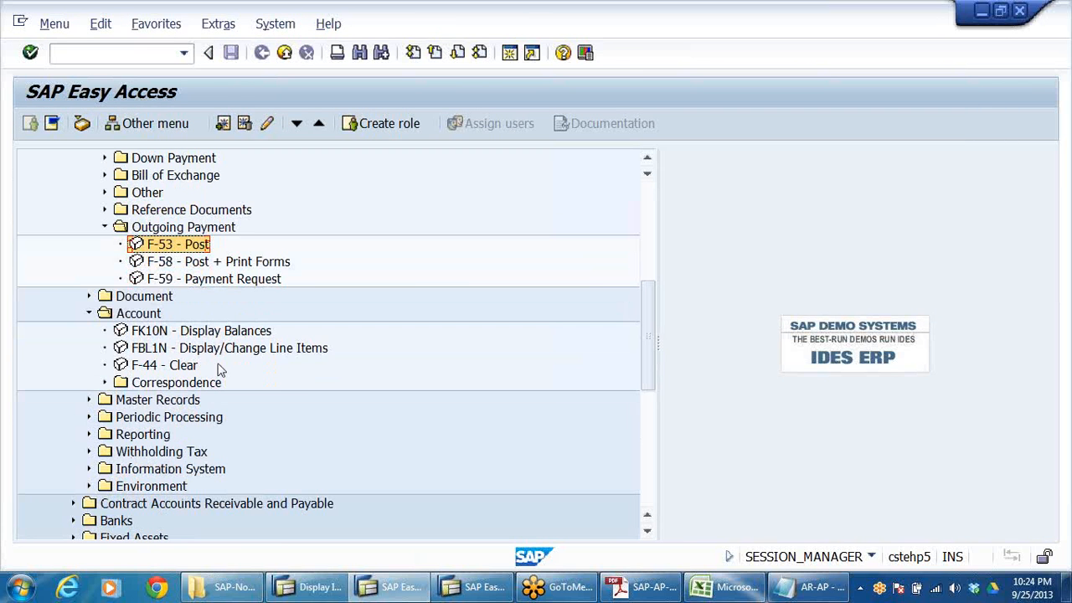
double_click(193, 350)
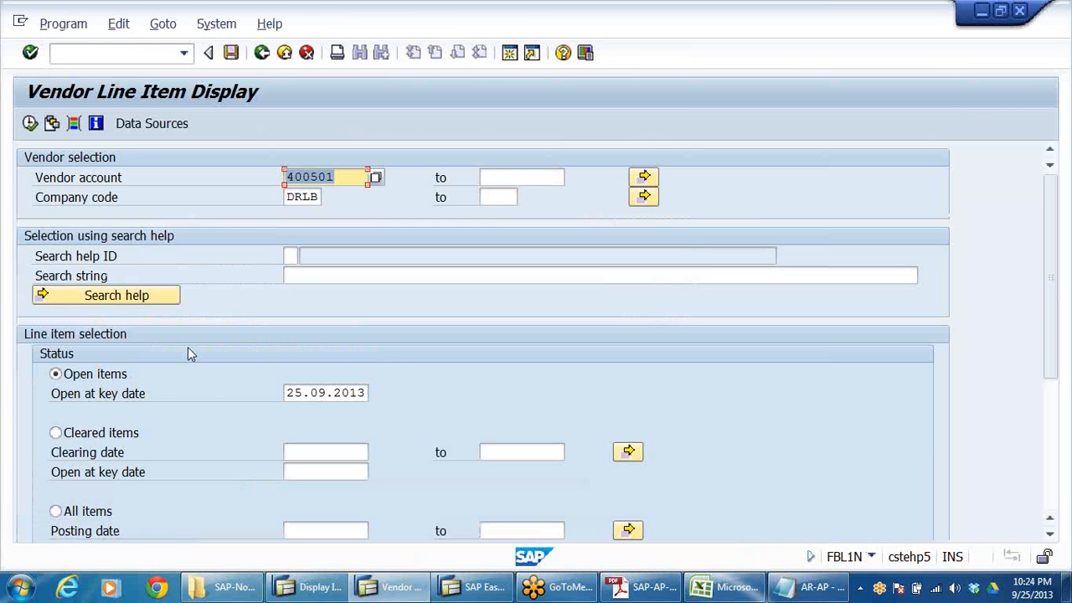
click(30, 124)
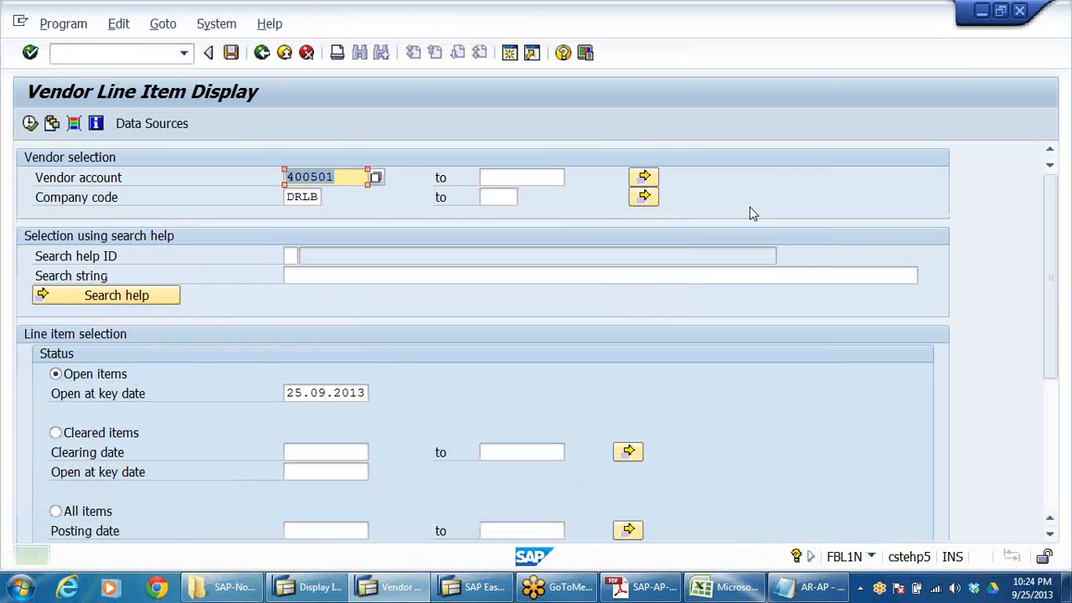
click(92, 432)
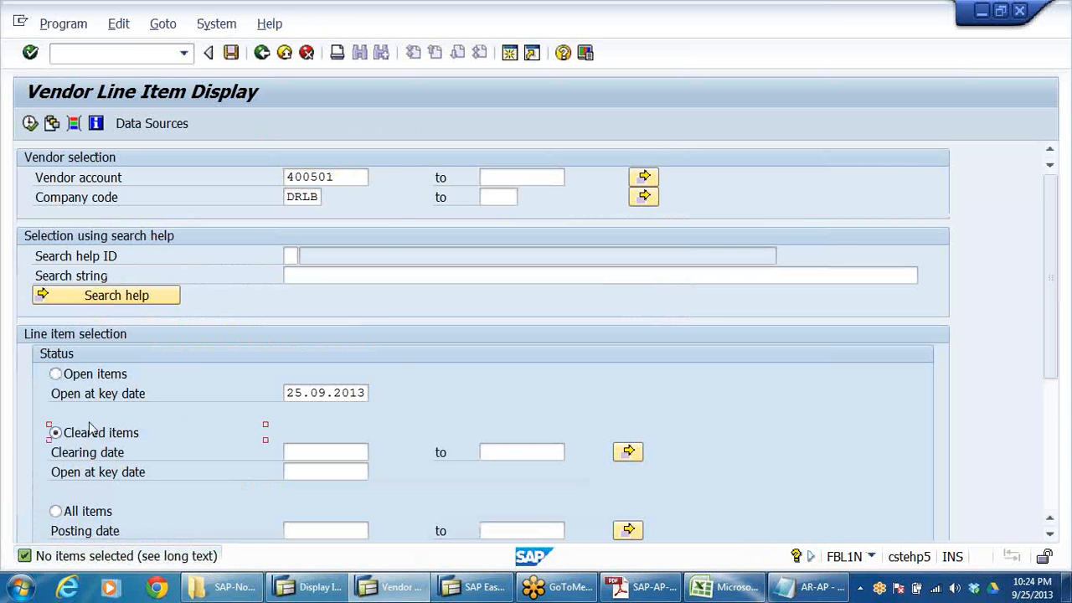
click(30, 124)
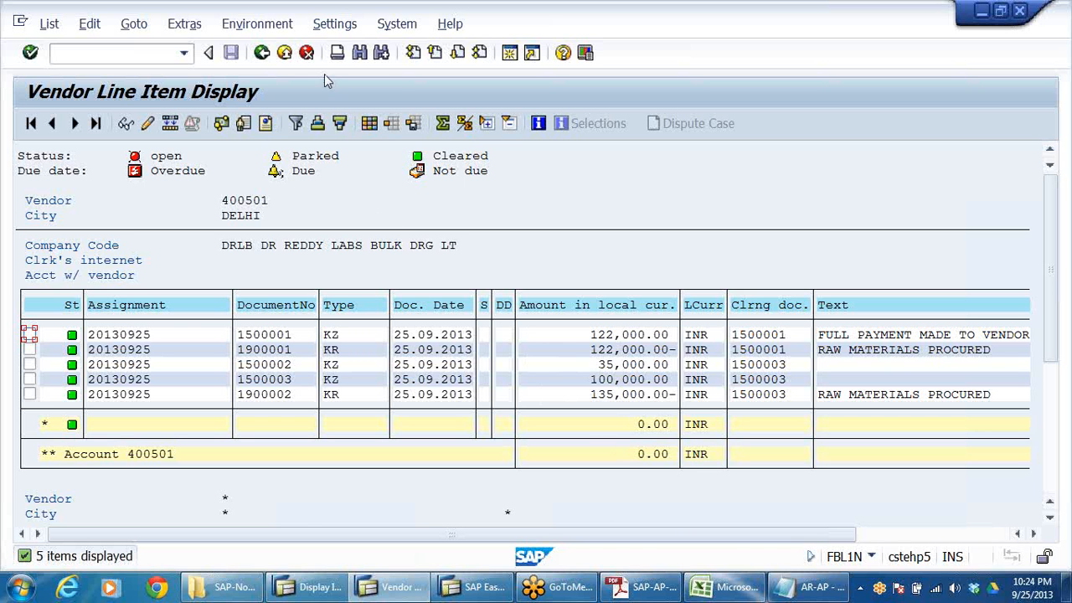
click(305, 54)
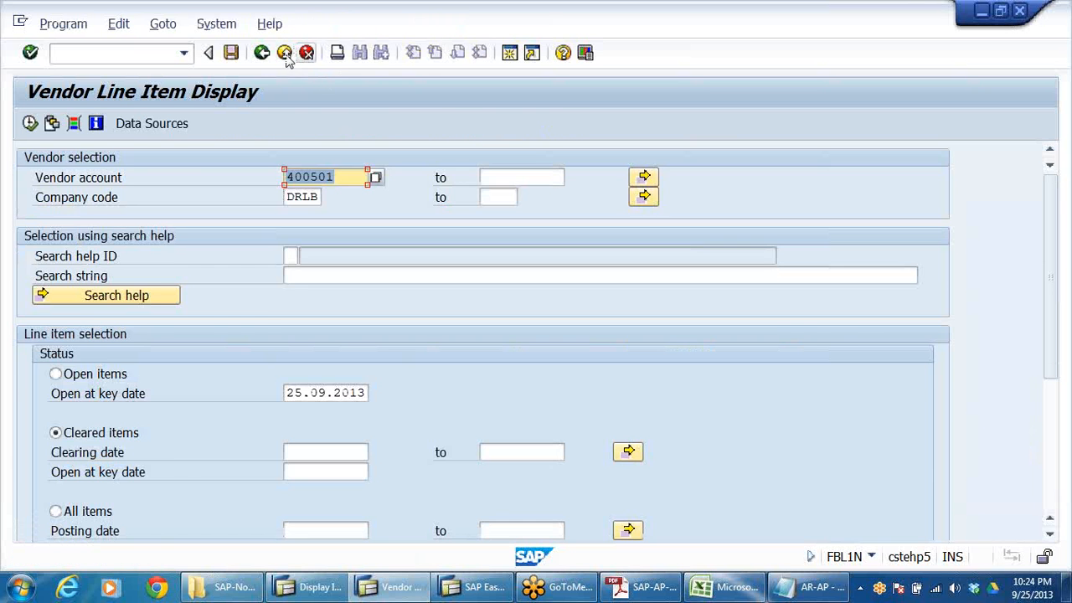
- Leave the vendor line item display and collapse the Outgoing Payment folder under Accounts Payable document entry
click(285, 53)
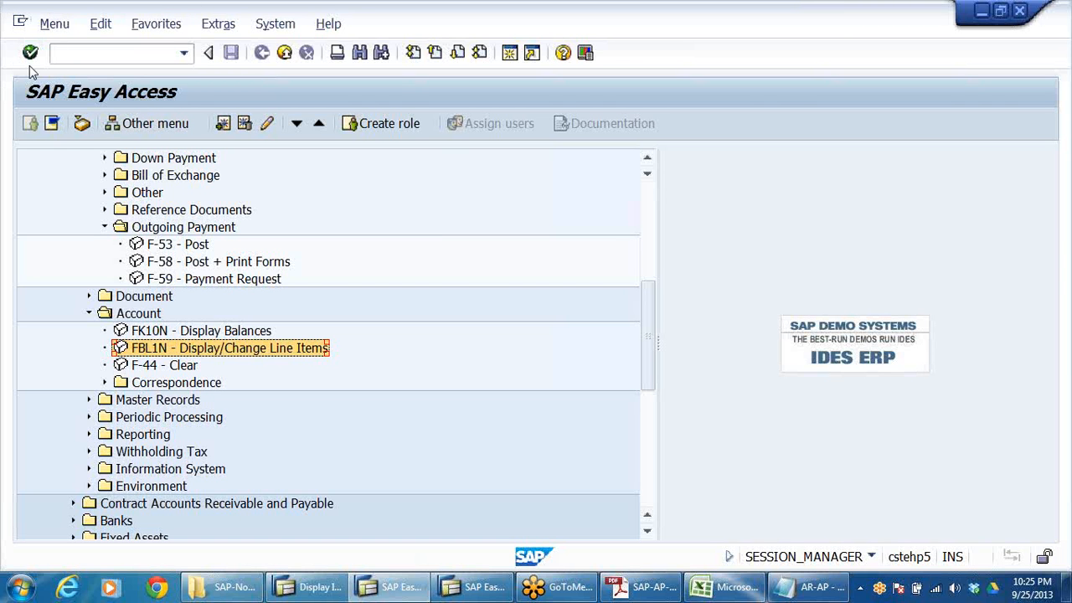
click(103, 228)
scroll(233, 248, up, 2)
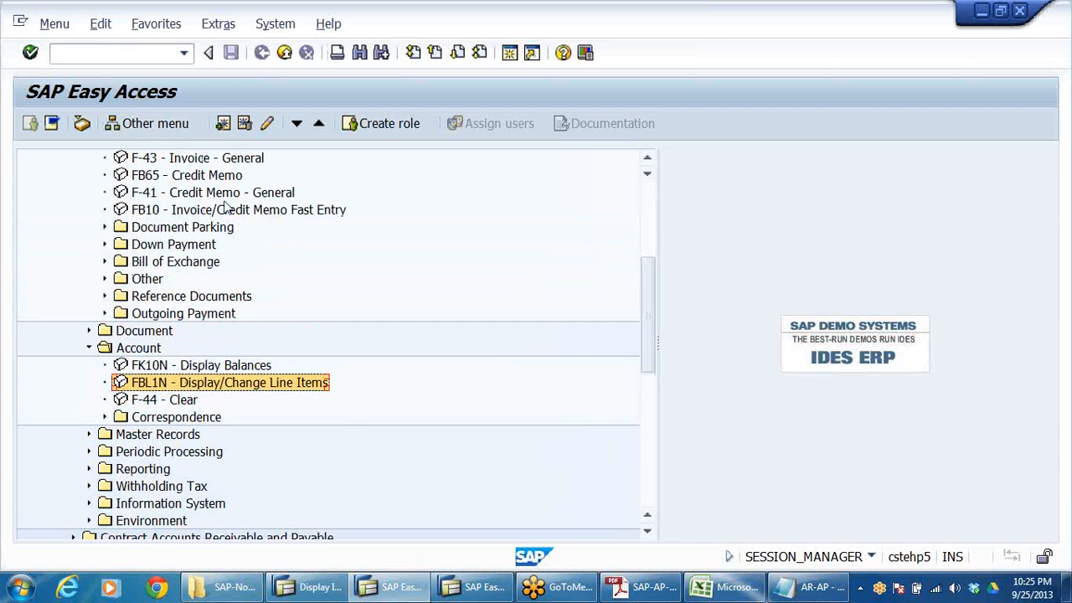
scroll(227, 208, up, 3)
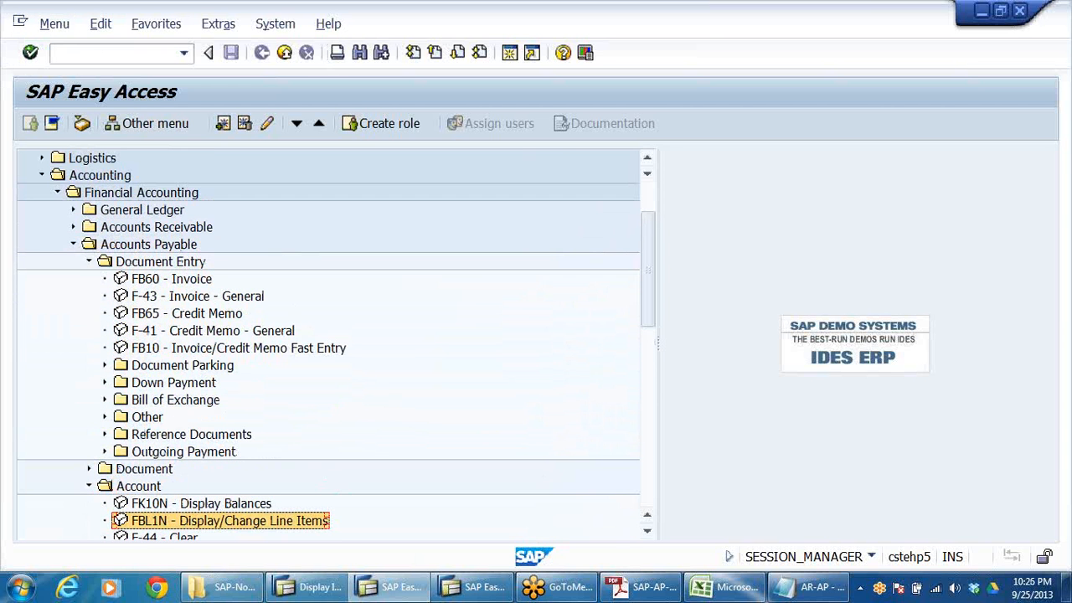
- Switch to the AR-AP notes in Notepad and review the normal purchase and vendor payment entries under Treatment of Advance to Vendors
click(817, 589)
scroll(371, 273, down, 6)
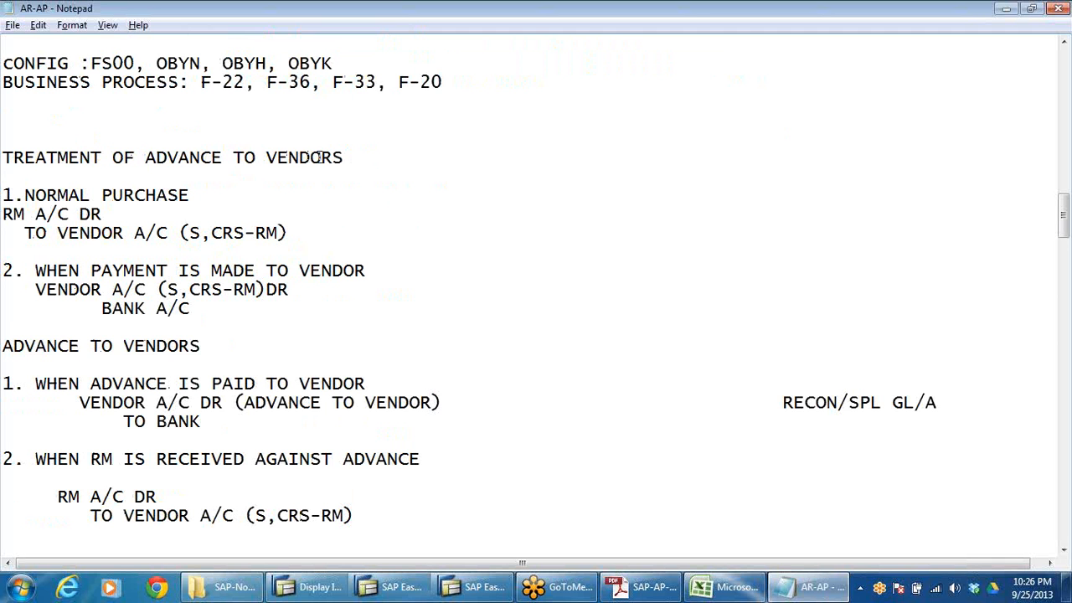
drag(377, 160, 3, 167)
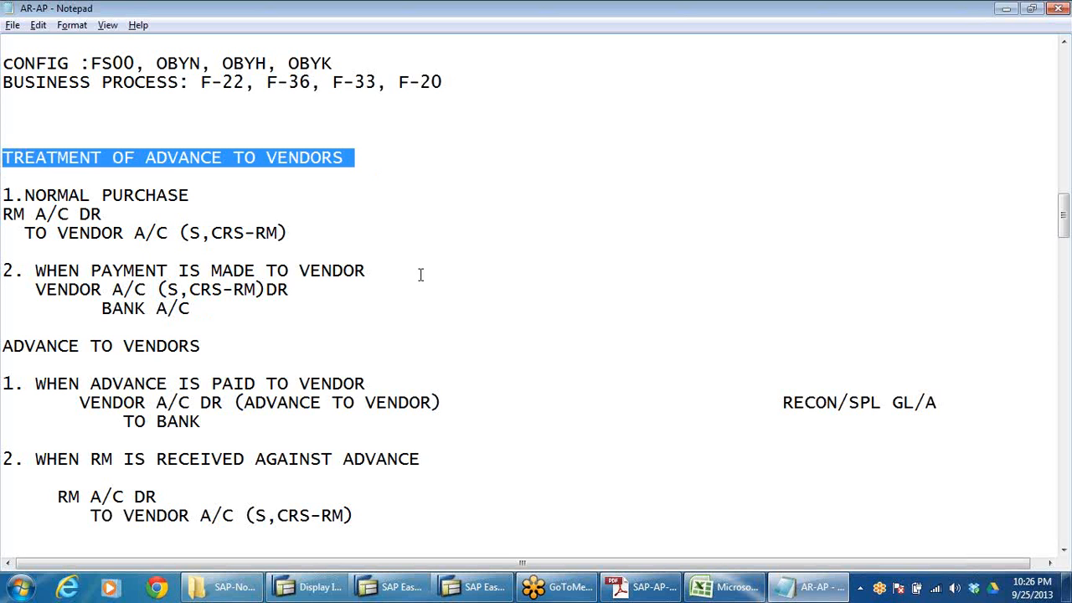
click(25, 195)
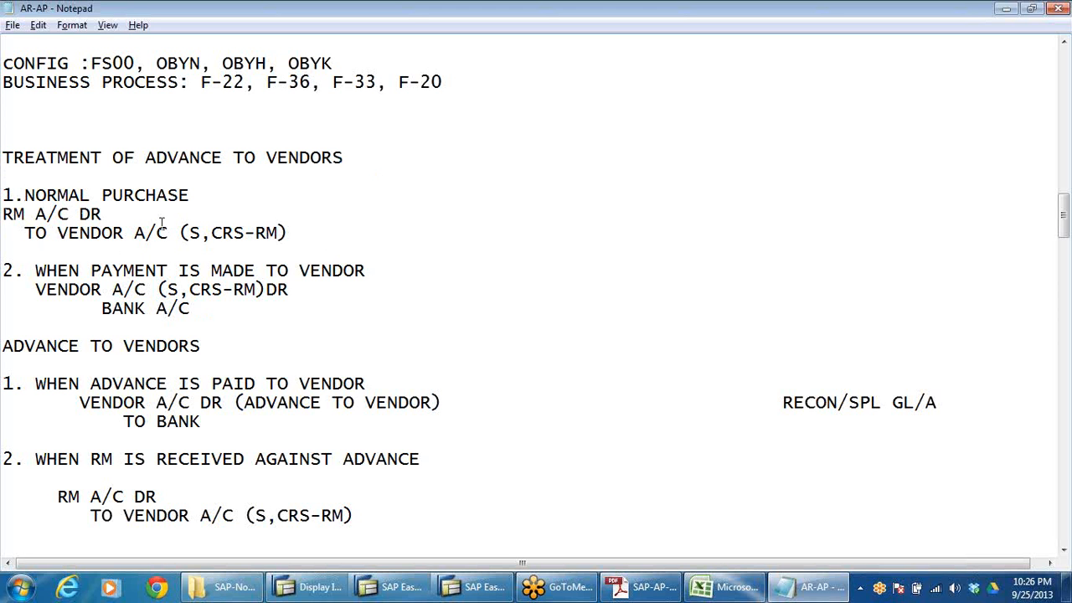
drag(127, 216, 1, 216)
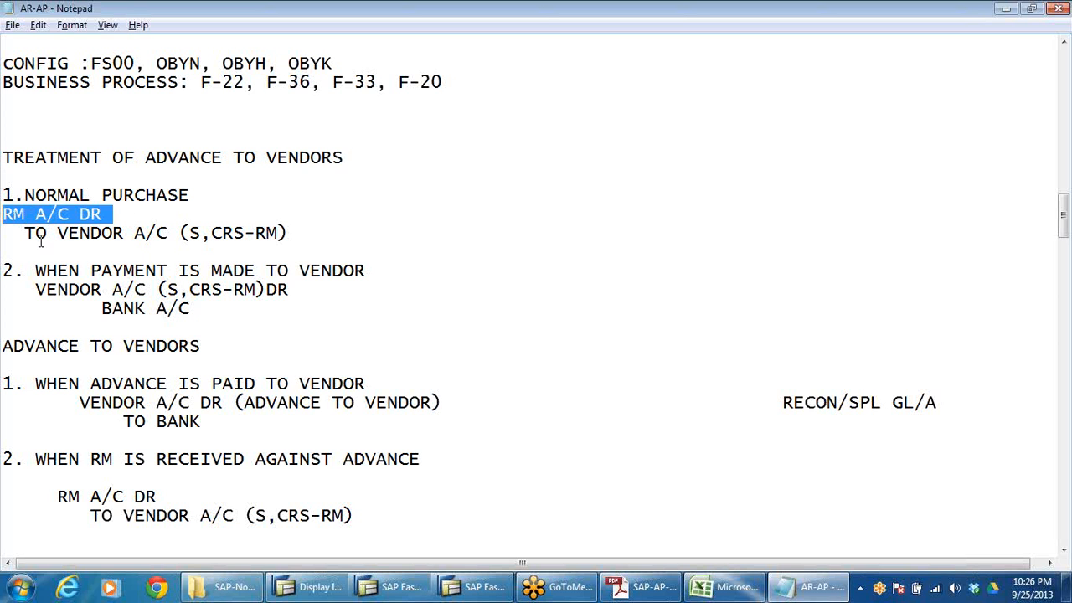
click(113, 233)
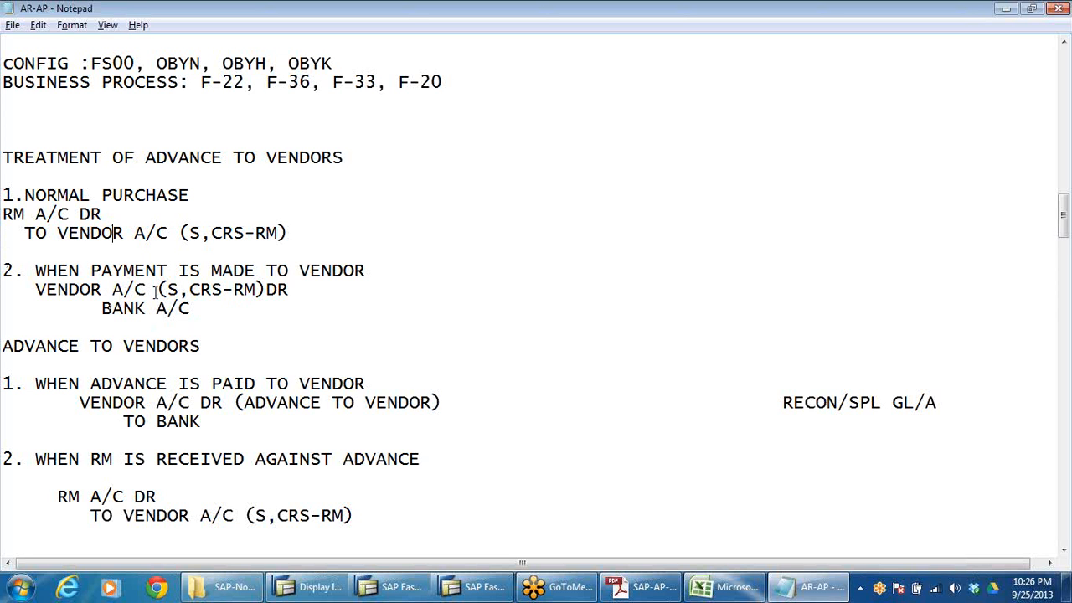
drag(190, 289, 289, 289)
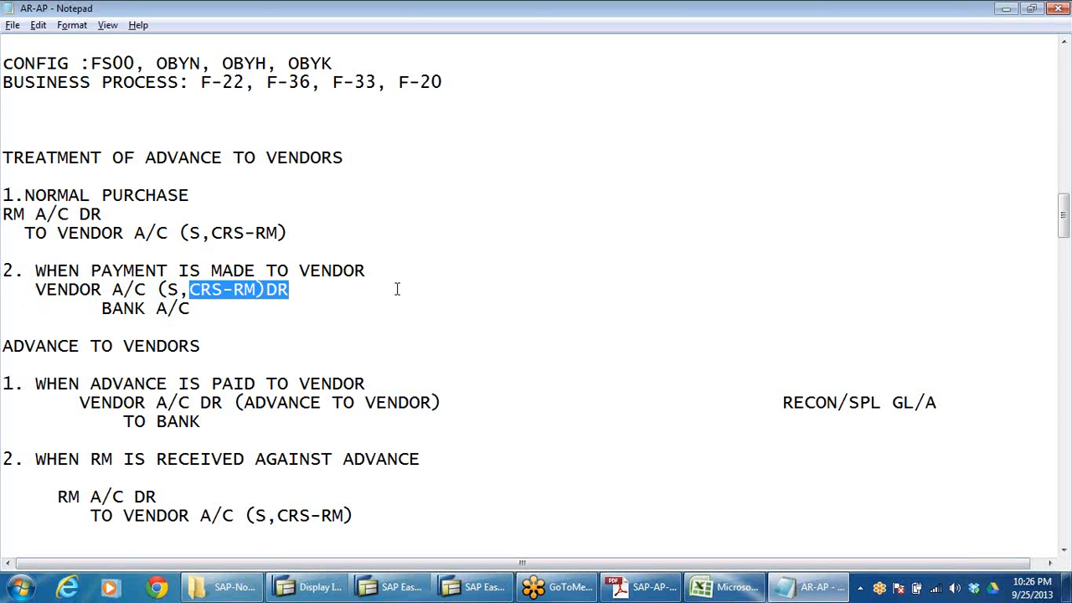
scroll(580, 273, down, 3)
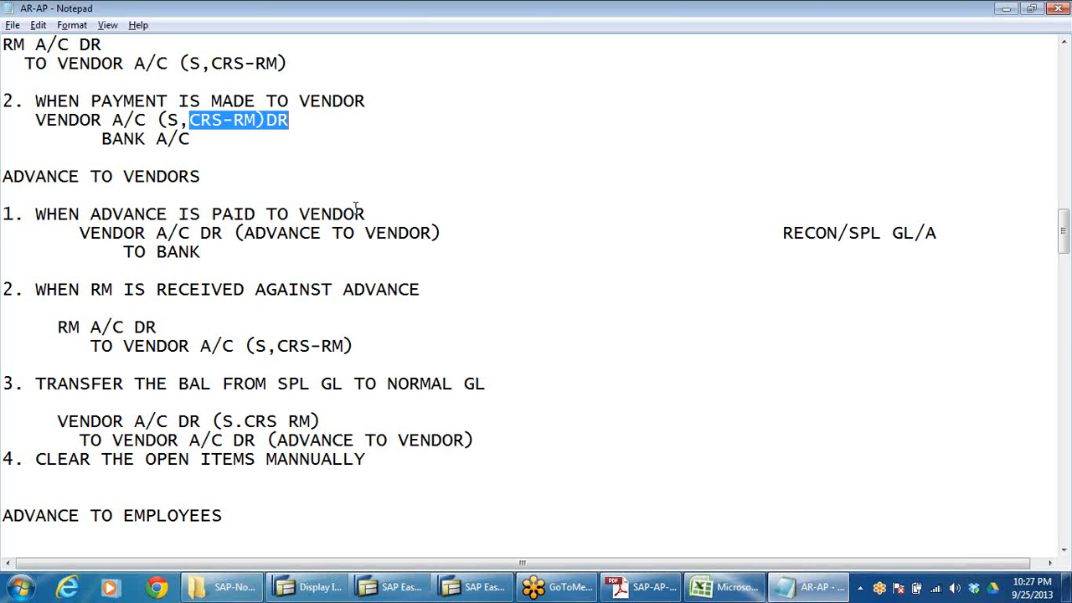
- Review the journal entries for paying an advance to a vendor and for receiving raw material against that advance
drag(80, 232, 216, 234)
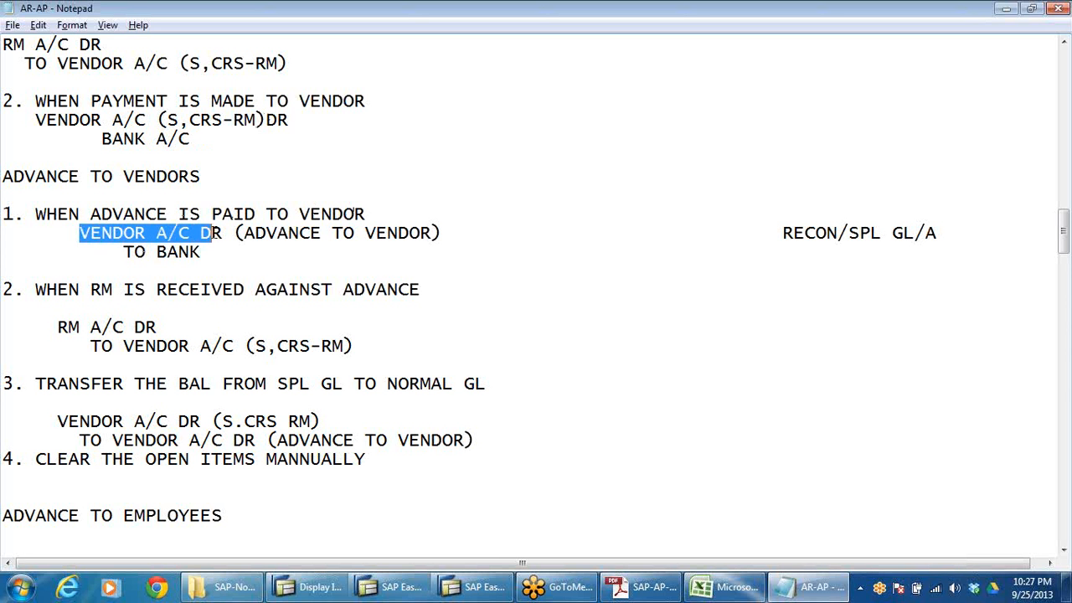
drag(123, 252, 206, 255)
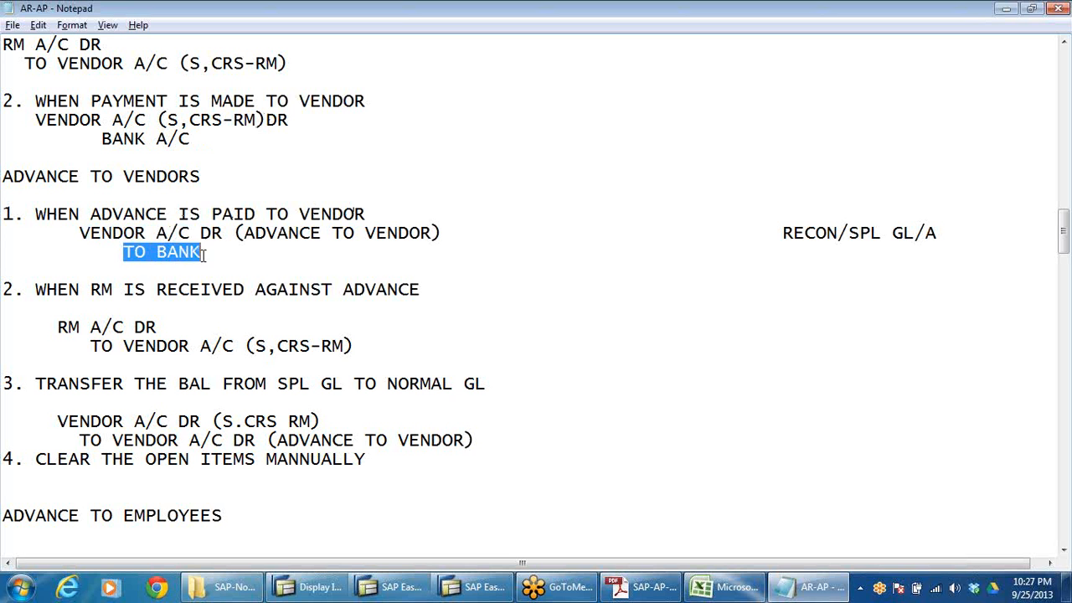
click(80, 232)
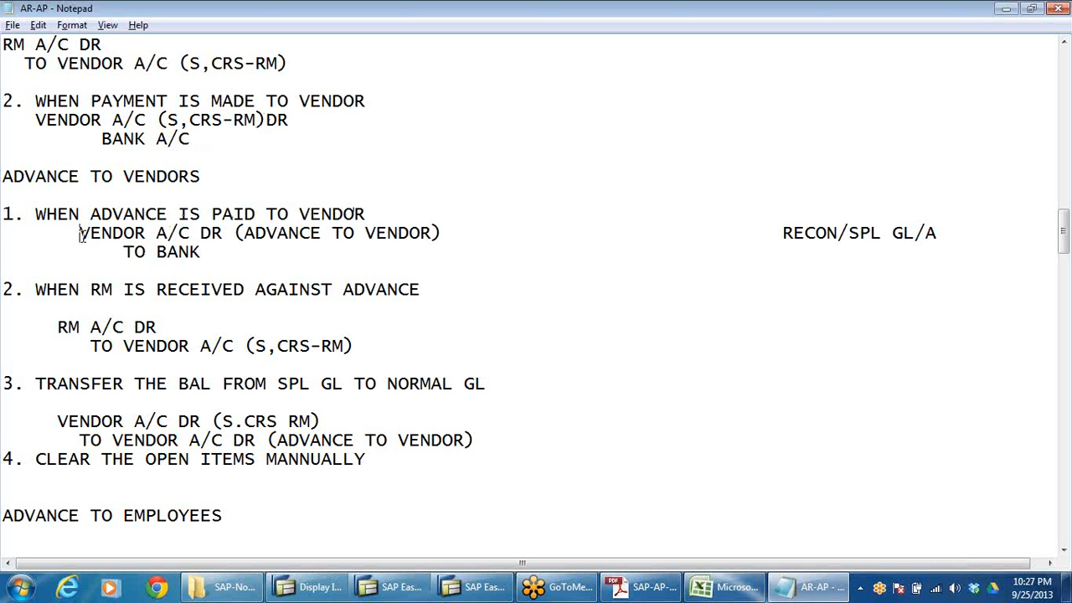
drag(81, 233, 442, 234)
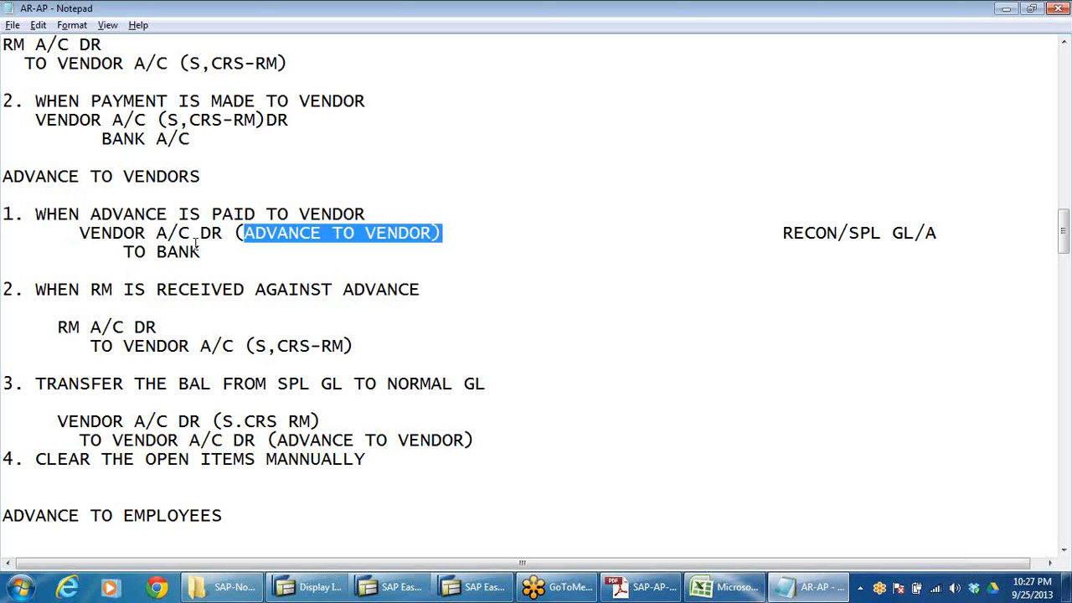
drag(89, 215, 491, 222)
click(257, 271)
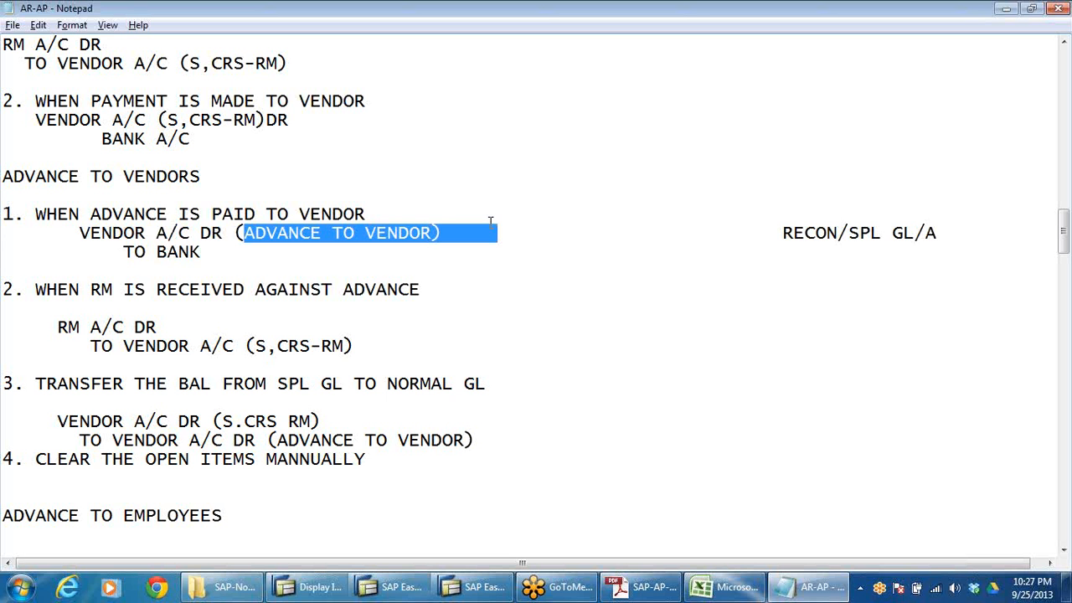
click(433, 232)
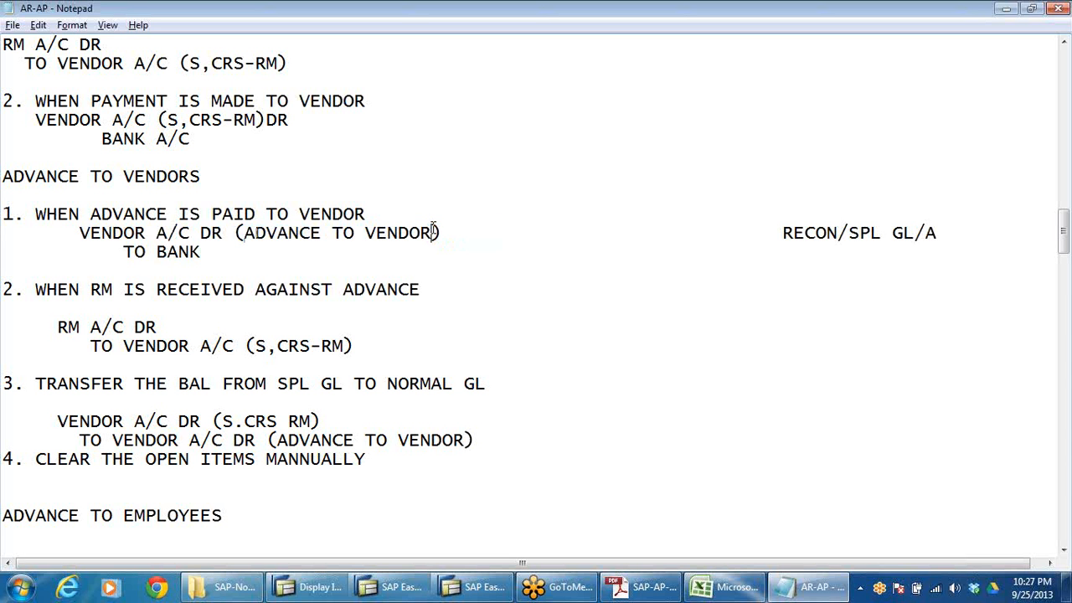
click(169, 252)
drag(243, 233, 443, 241)
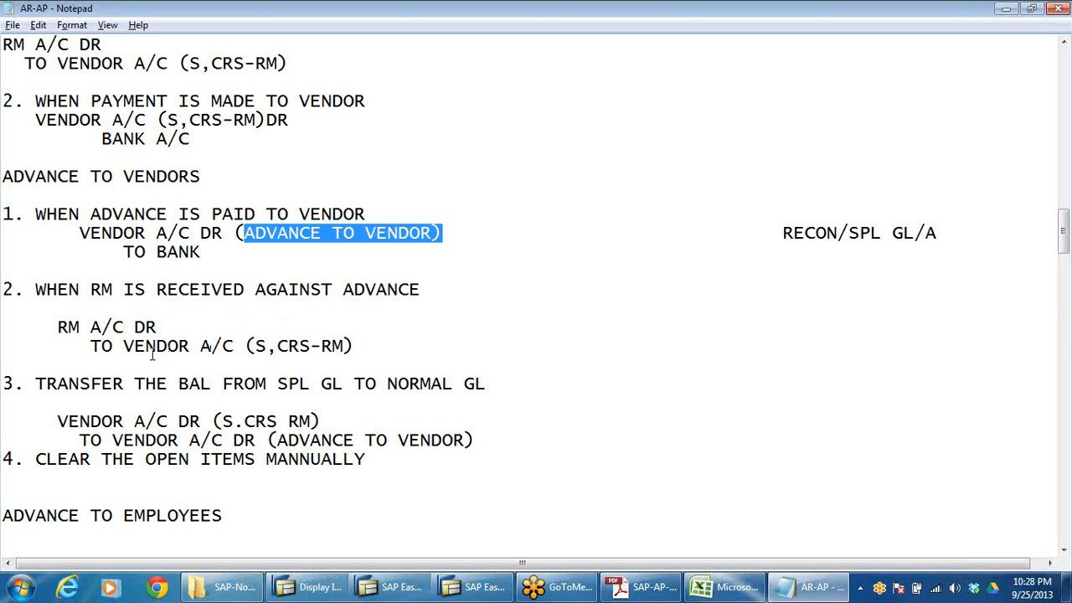
drag(45, 326, 200, 346)
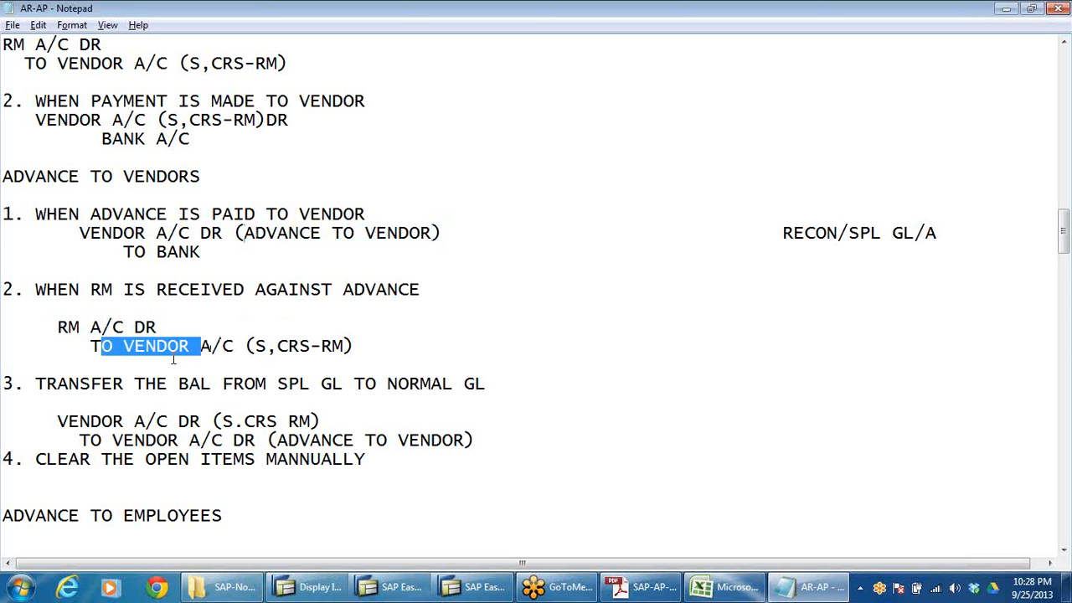
drag(254, 346, 364, 350)
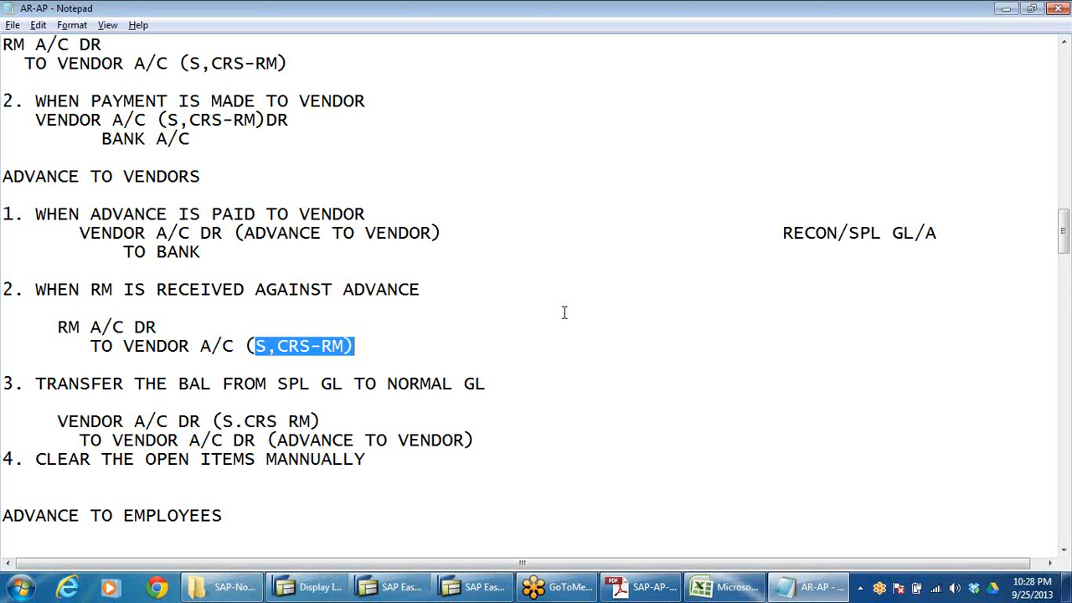
click(349, 348)
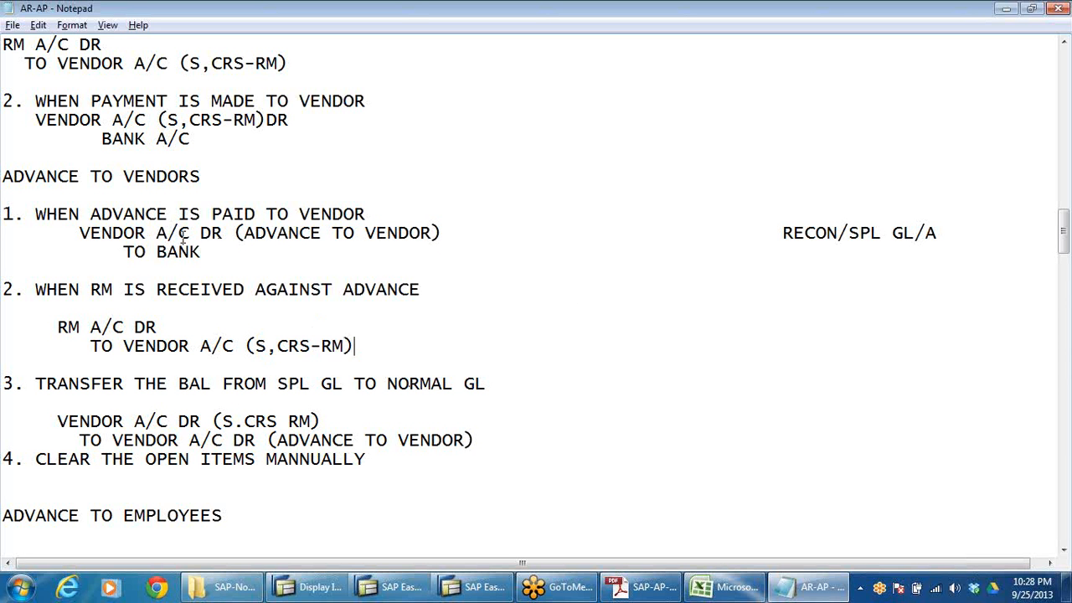
- Delete the blank space before RECON/SPL GL/A so it directly follows (ADVANCE TO VENDOR) in the advance payment entry
click(784, 233)
key(BackSpace)
key(BackSpace)
key(BackSpace)
key(BackSpace)
key(BackSpace)
key(BackSpace)
key(BackSpace)
key(BackSpace)
key(BackSpace)
key(BackSpace)
key(BackSpace)
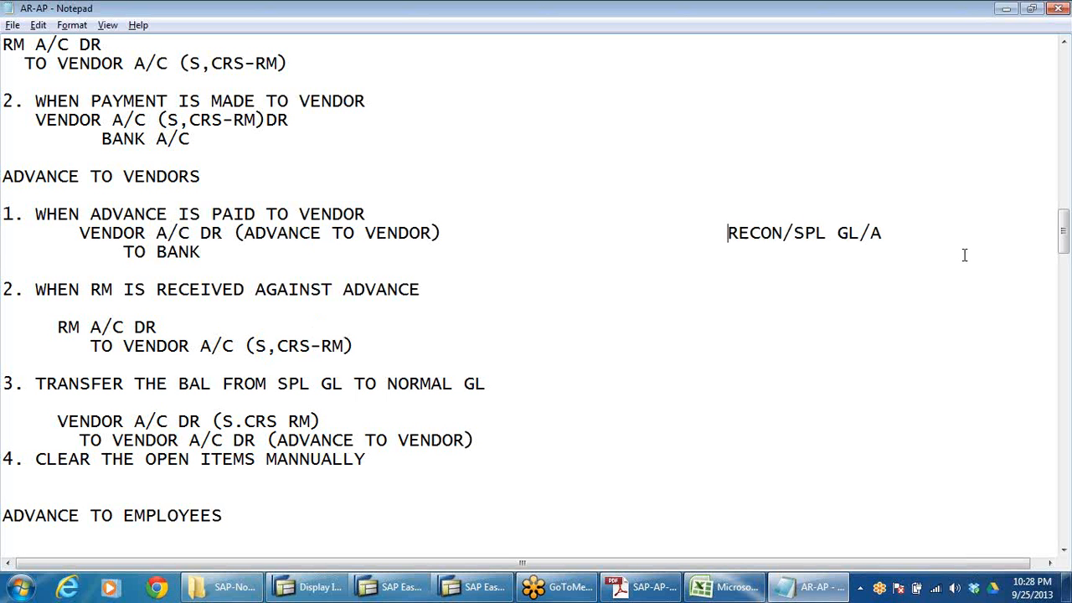
key(BackSpace)
key(BackSpace)
key(BackSpace)
key(BackSpace)
key(BackSpace)
key(BackSpace)
key(BackSpace)
key(BackSpace)
key(BackSpace)
key(BackSpace)
key(BackSpace)
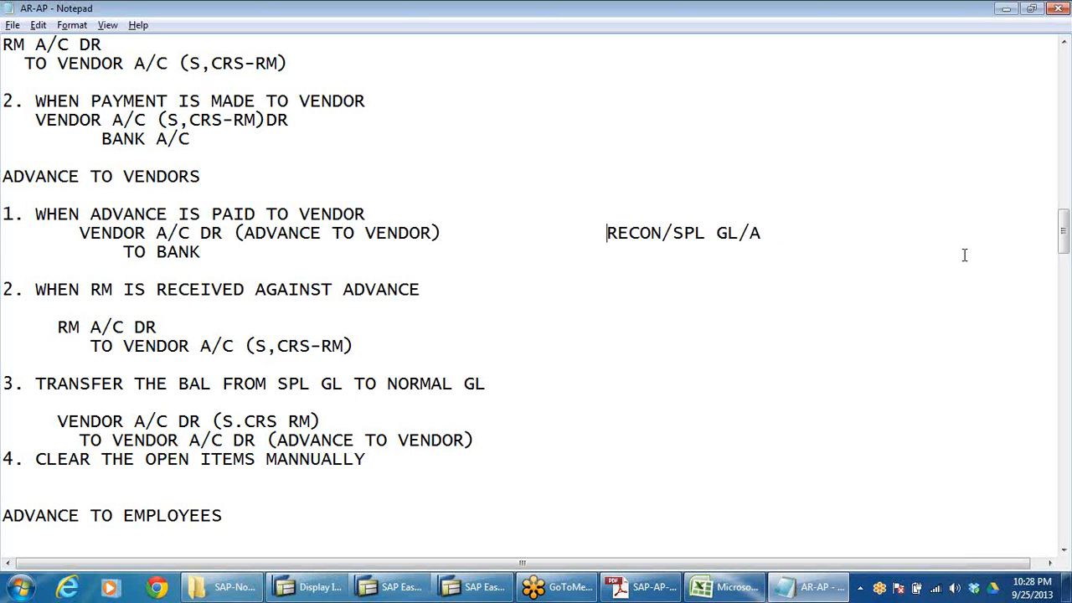
key(BackSpace)
key(BackSpace)
key(BackSpace)
key(BackSpace)
key(BackSpace)
key(BackSpace)
key(BackSpace)
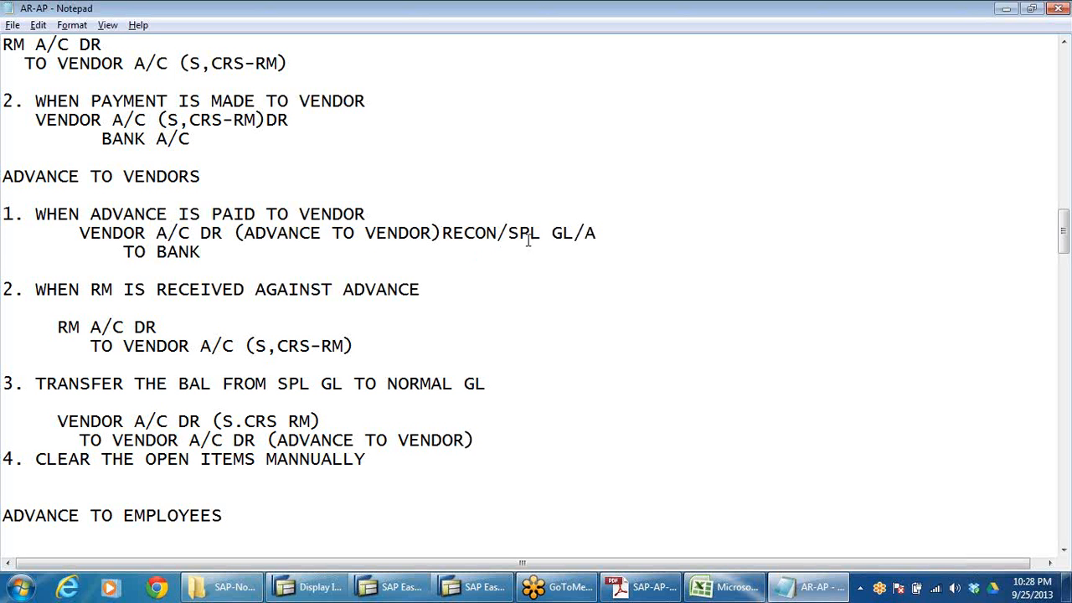
- Examine the special GL indicator and compare the reconciliation accounts in the vendor advance and raw material receipt entries
drag(531, 236, 583, 237)
scroll(148, 372, down, 5)
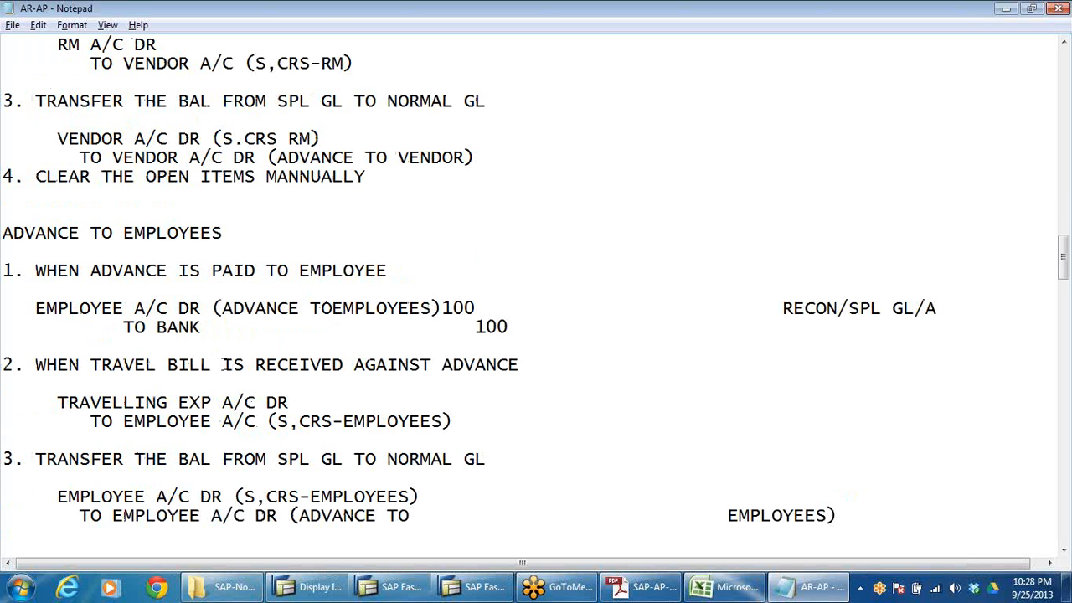
scroll(212, 249, up, 2)
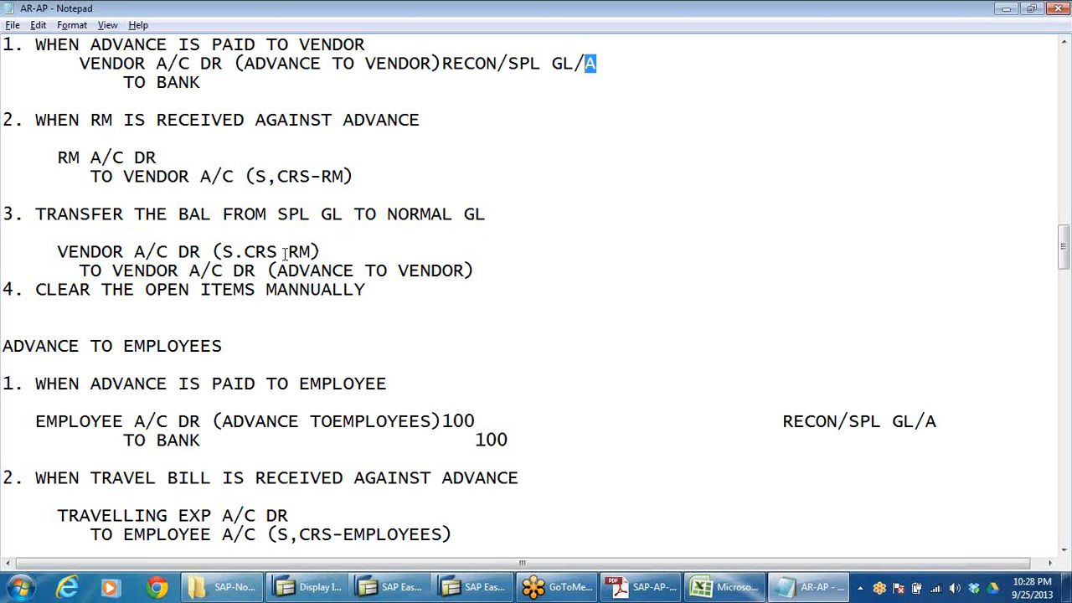
scroll(282, 269, up, 2)
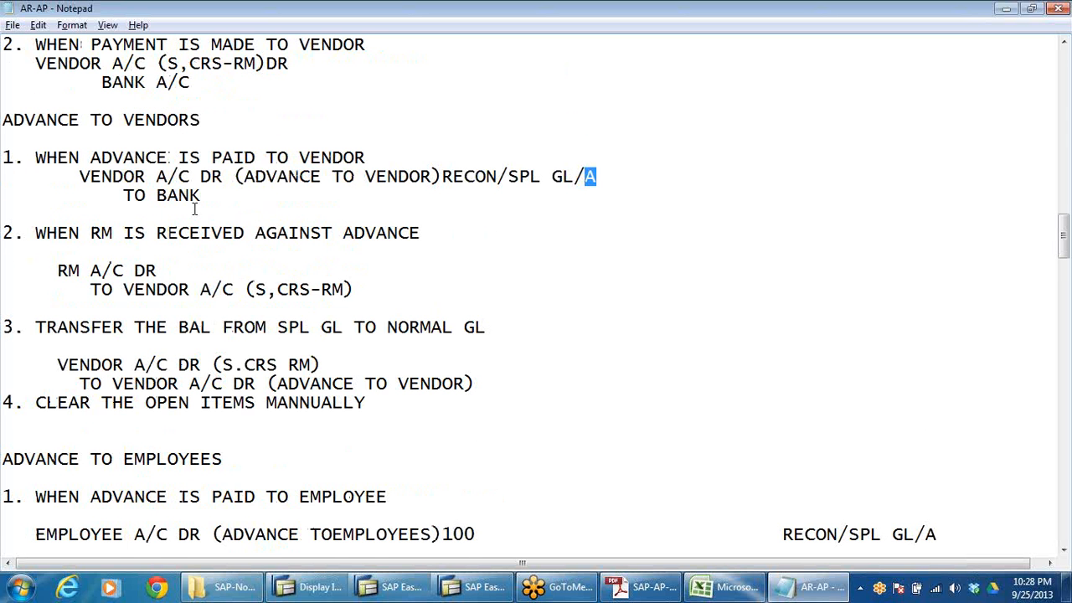
drag(254, 181, 433, 178)
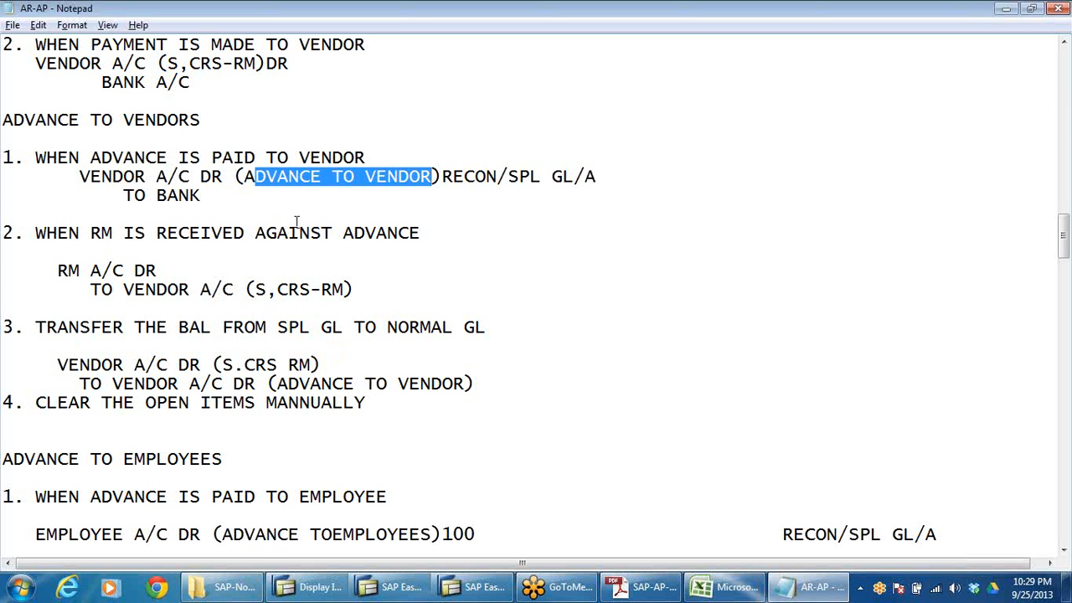
click(288, 182)
drag(245, 179, 412, 181)
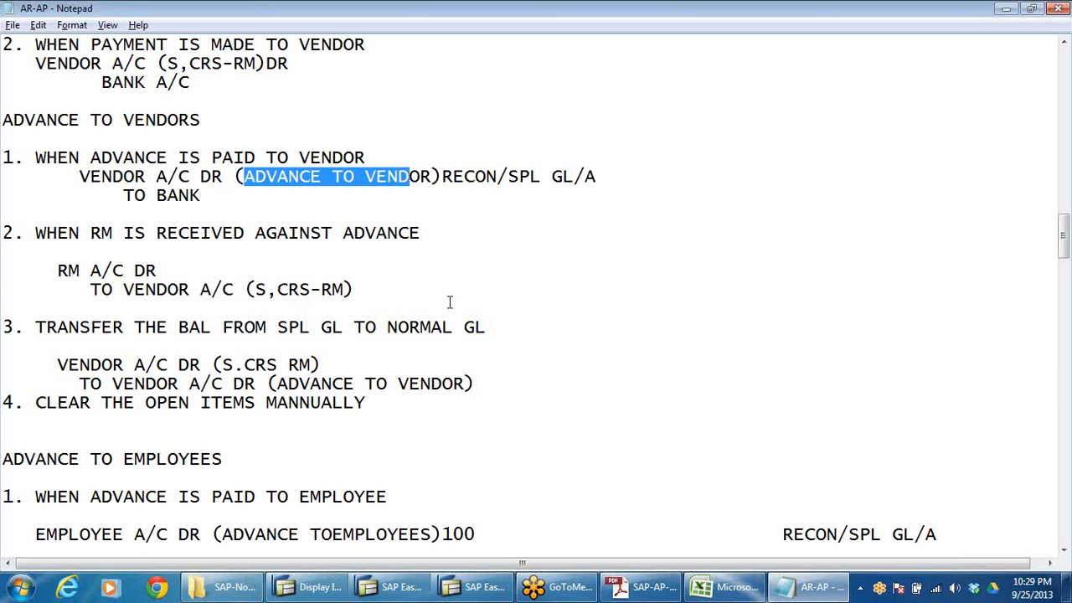
drag(243, 177, 433, 176)
drag(266, 291, 476, 294)
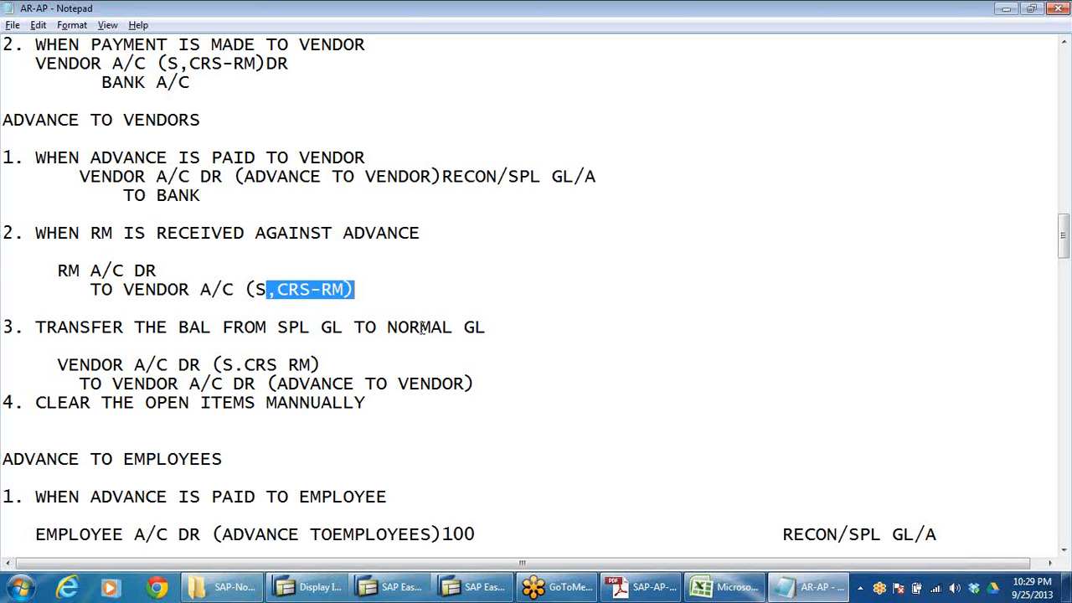
- Examine the entry that transfers the vendor balance from the special GL to the normal GL
click(105, 352)
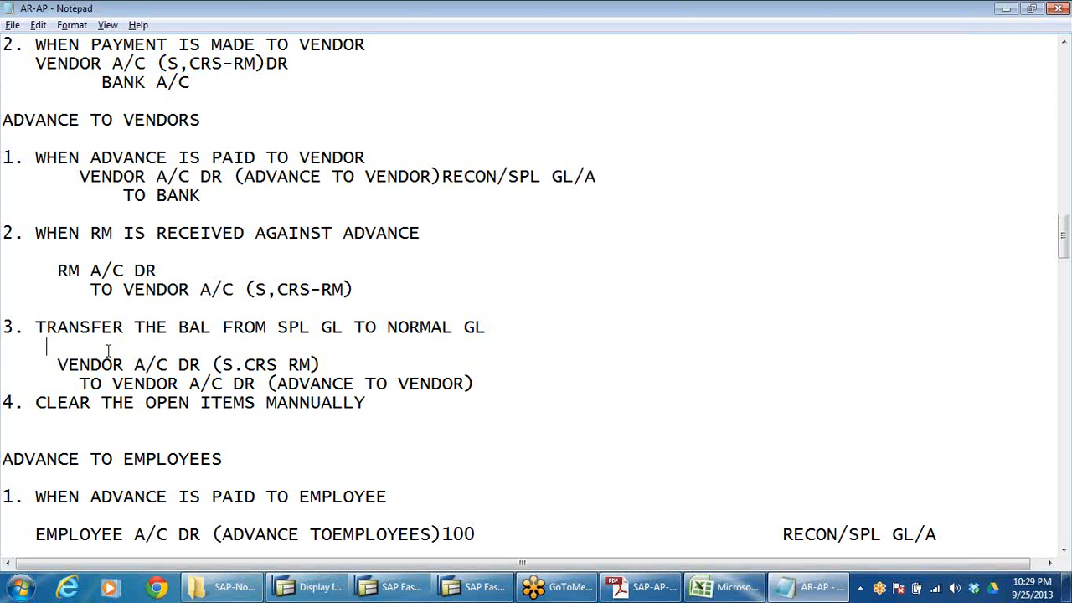
click(37, 328)
drag(36, 327, 530, 330)
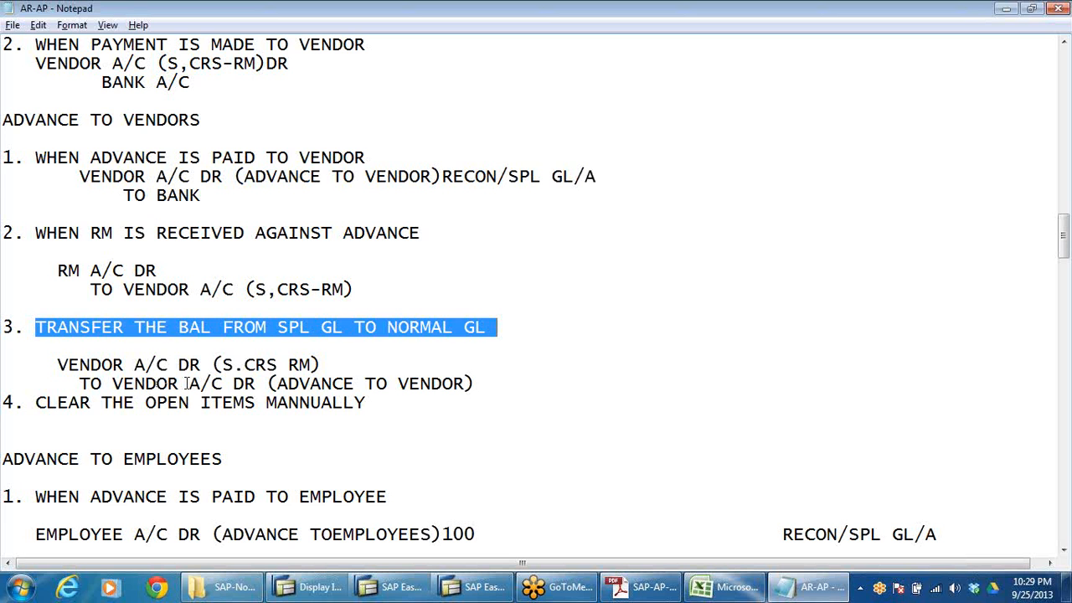
click(61, 361)
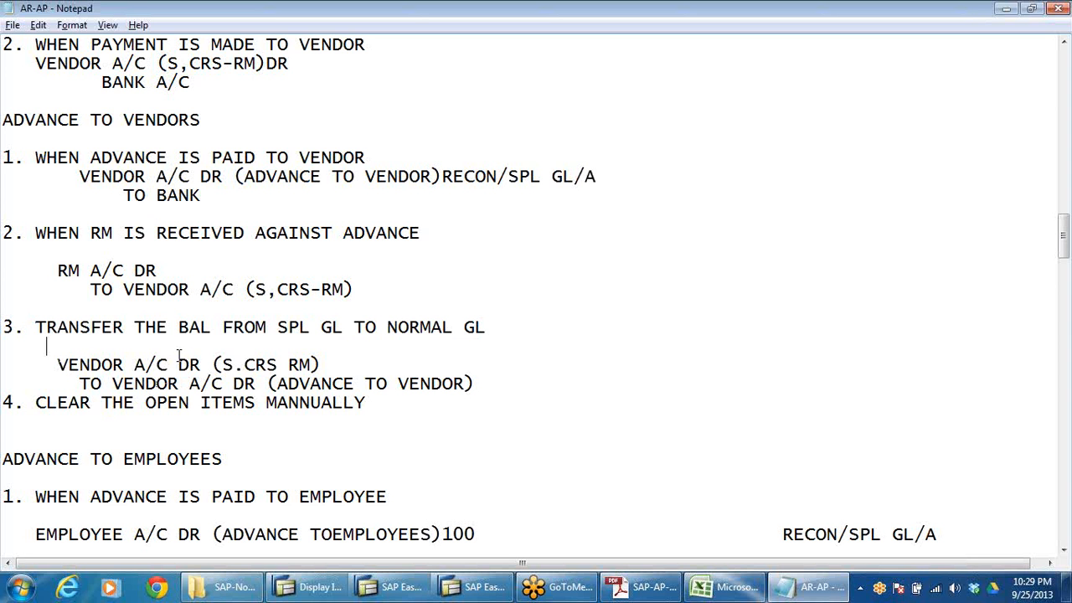
drag(221, 366, 475, 384)
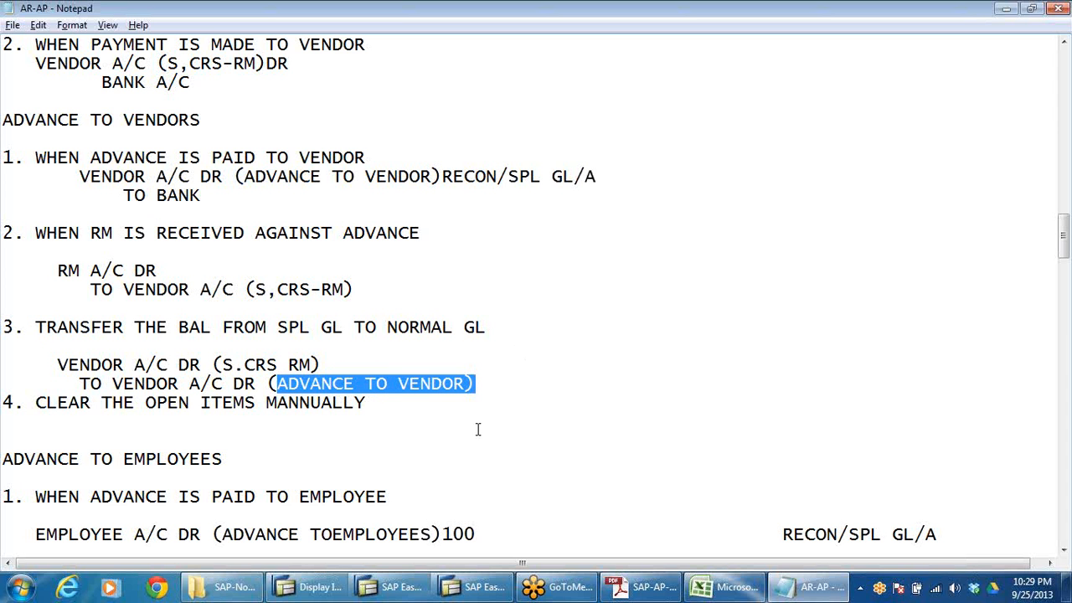
- Switch to SAP and display the balances of vendor ABC RAW MATERIAL SUPPLIERS for company code DRLB and fiscal year 2013
mouse_move(403, 592)
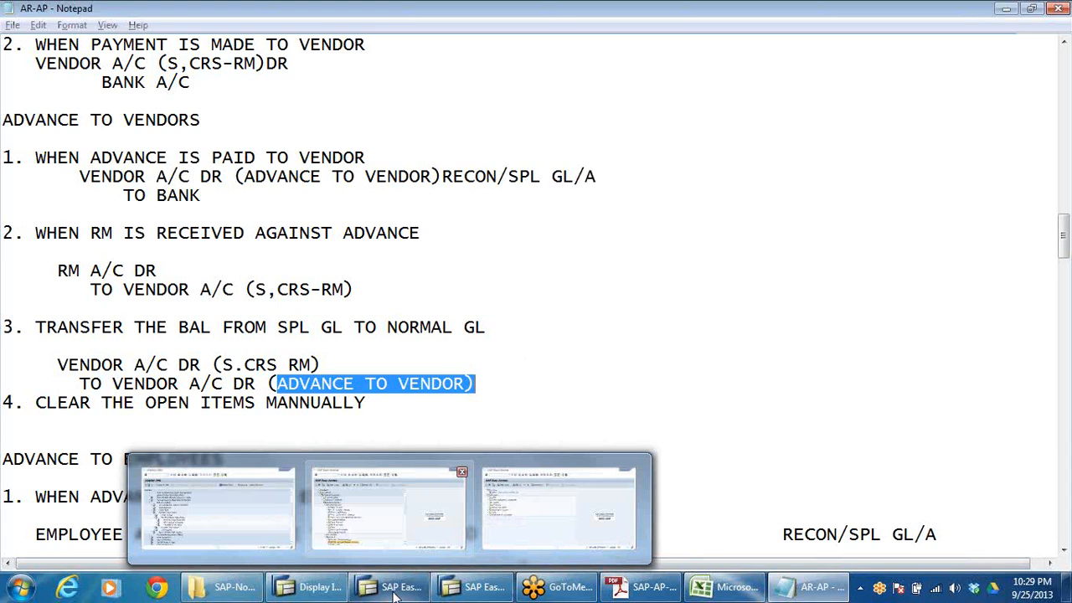
click(194, 484)
scroll(247, 474, down, 3)
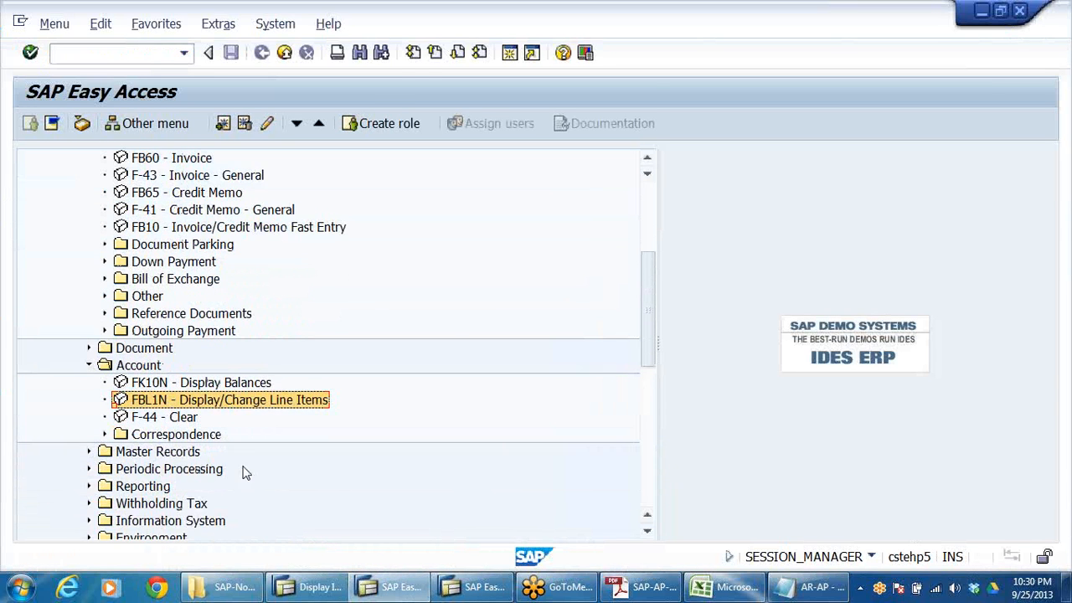
click(171, 386)
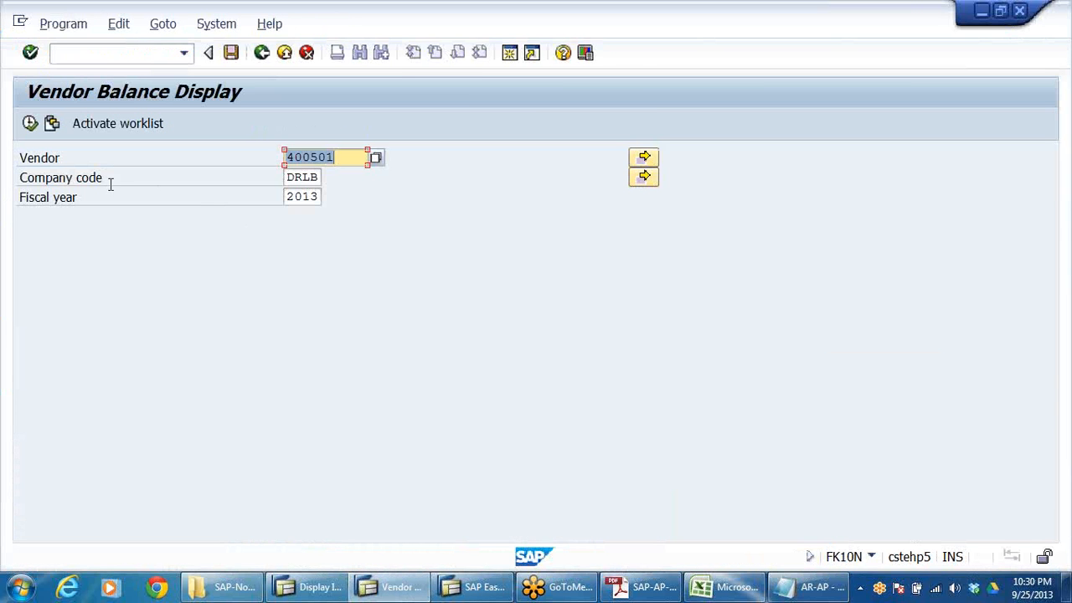
key(F8)
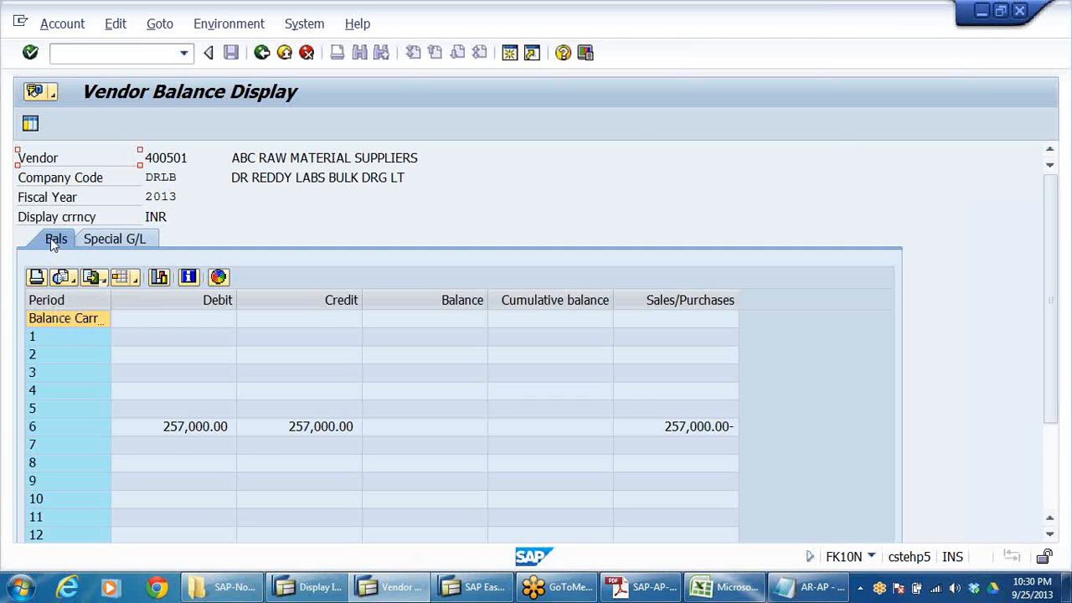
- Compare the vendor's special G/L balances with its normal period balances, and return to the vendor balance selection
click(147, 241)
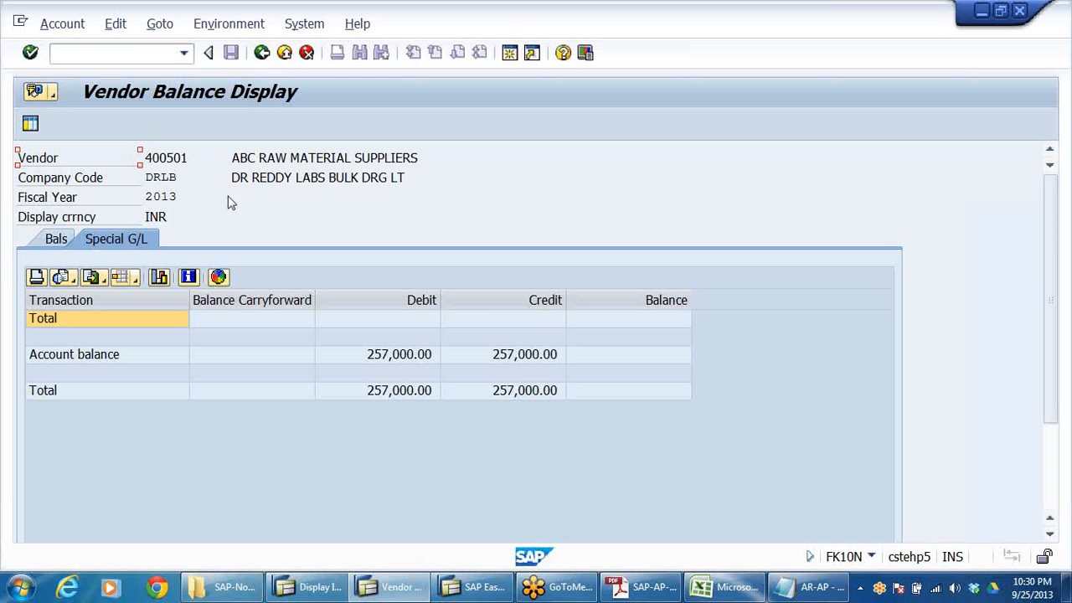
click(416, 355)
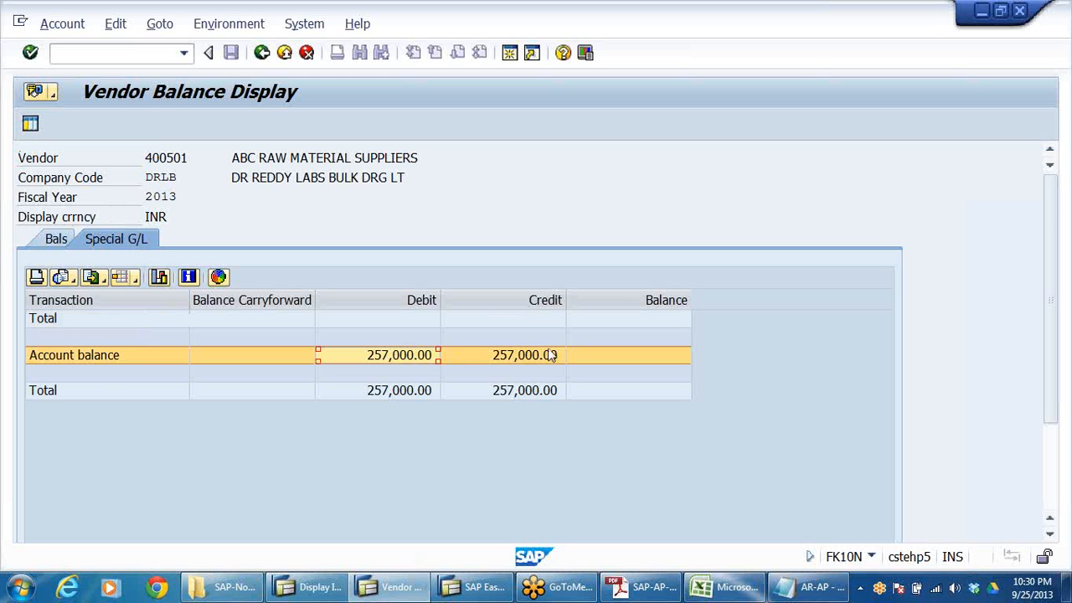
click(66, 240)
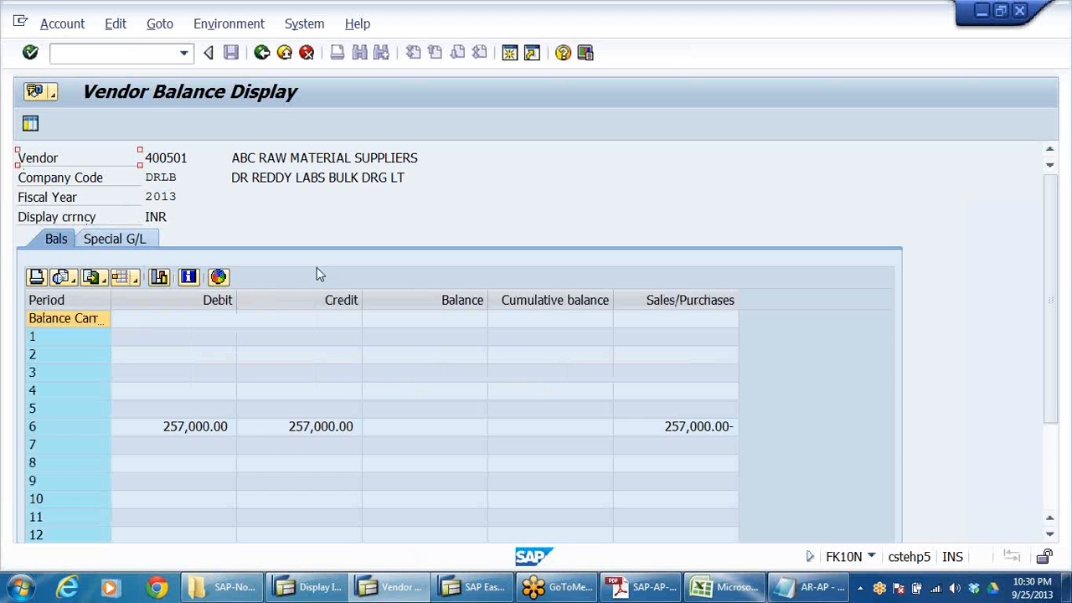
click(284, 52)
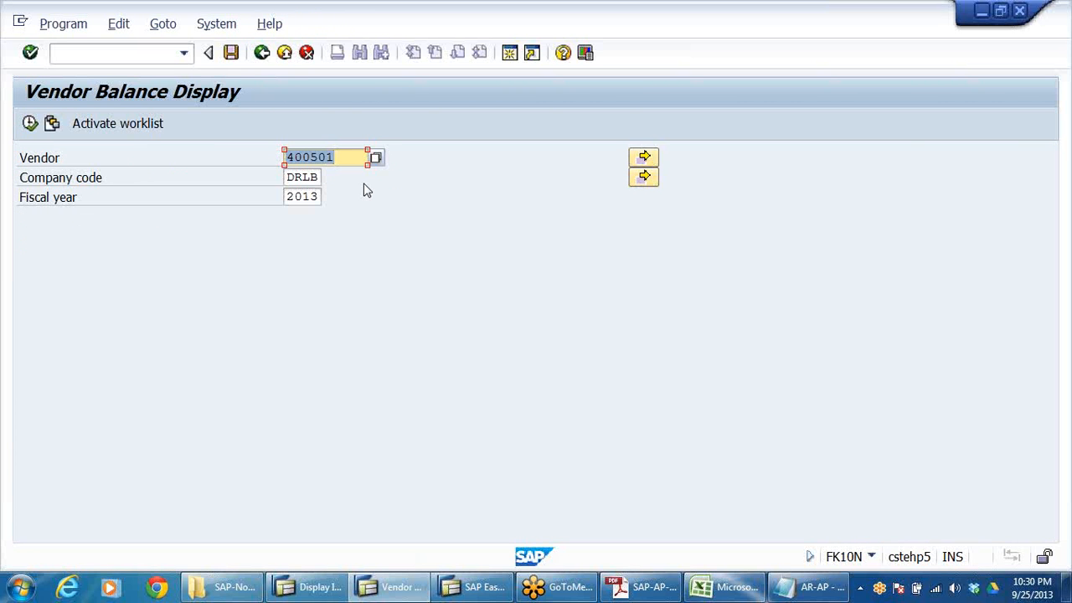
double_click(347, 157)
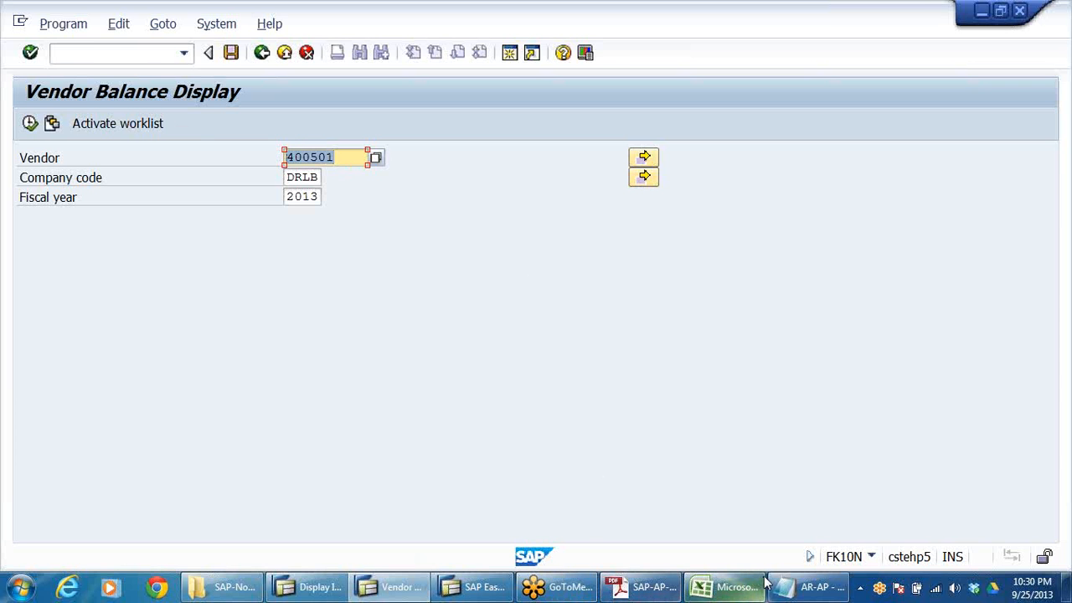
- Switch to the AR-AP notes and examine the ADVANCE TO VENDOR reconciliation account in the advance payment entry
click(808, 587)
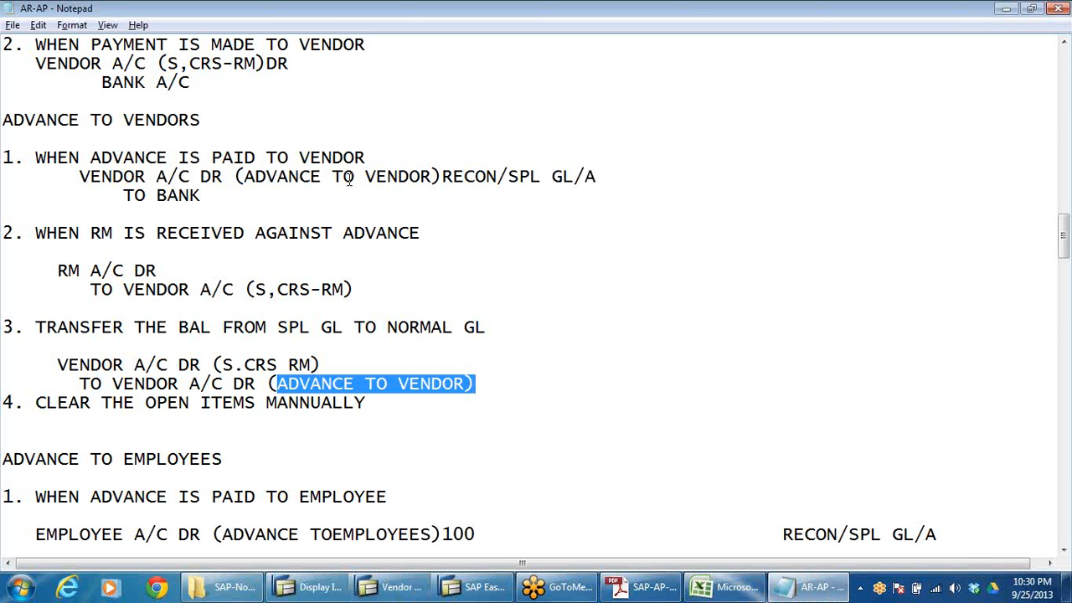
drag(244, 177, 425, 176)
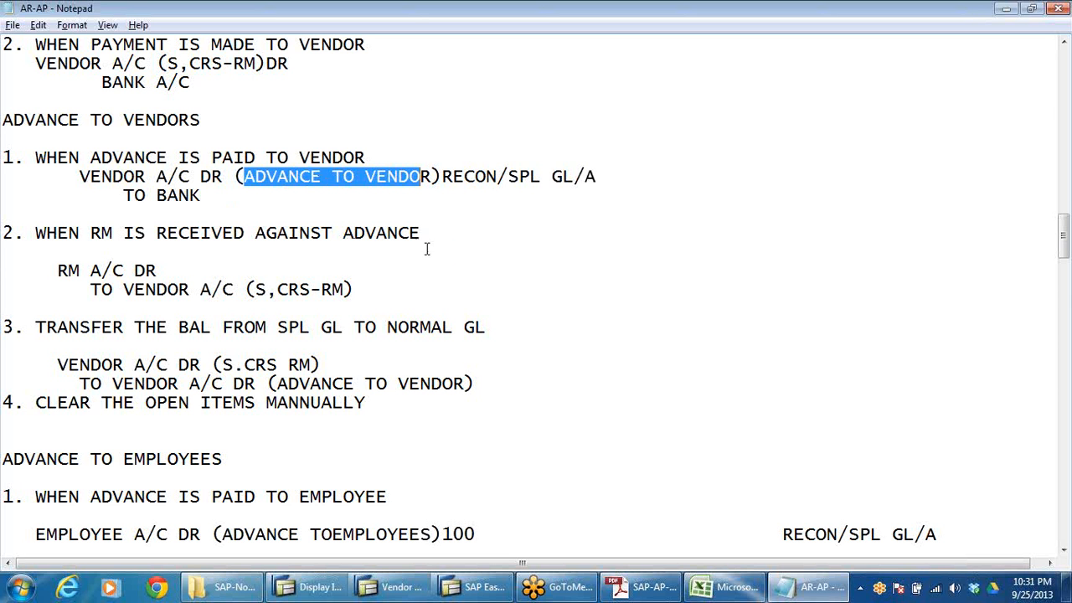
click(338, 179)
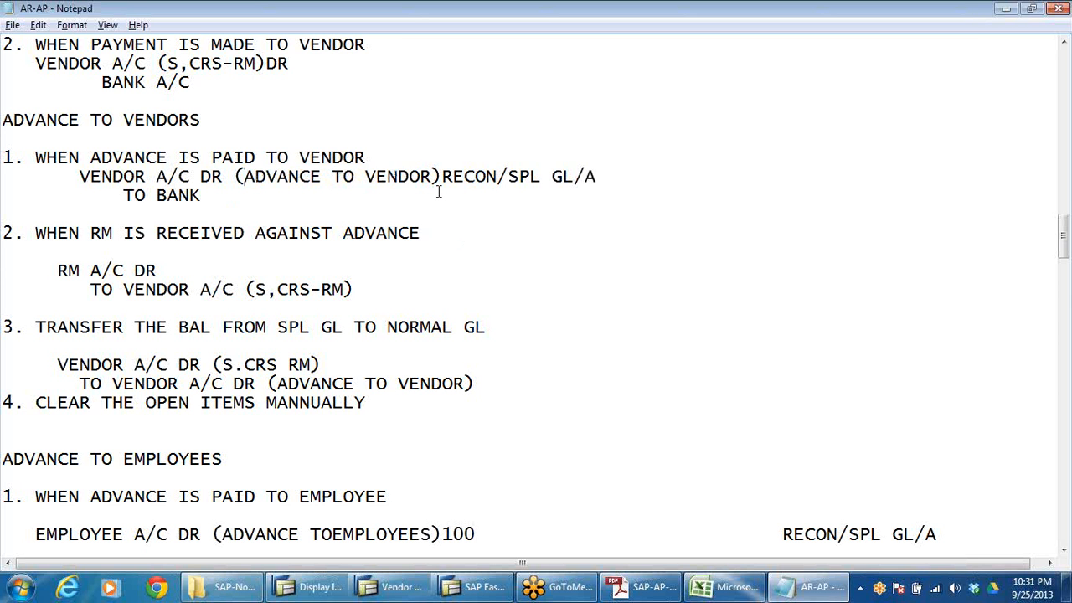
- Return to SAP, leave the vendor balance display, open transaction FS00 for central G/L account maintenance, and recheck the advance entry in the notes
key(alt+Tab)
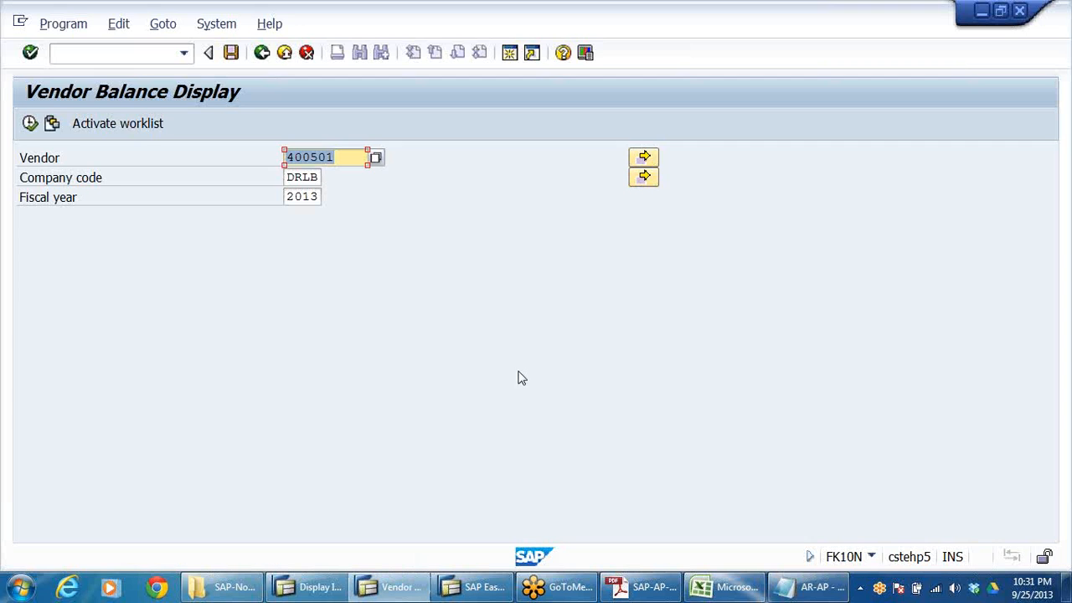
click(285, 53)
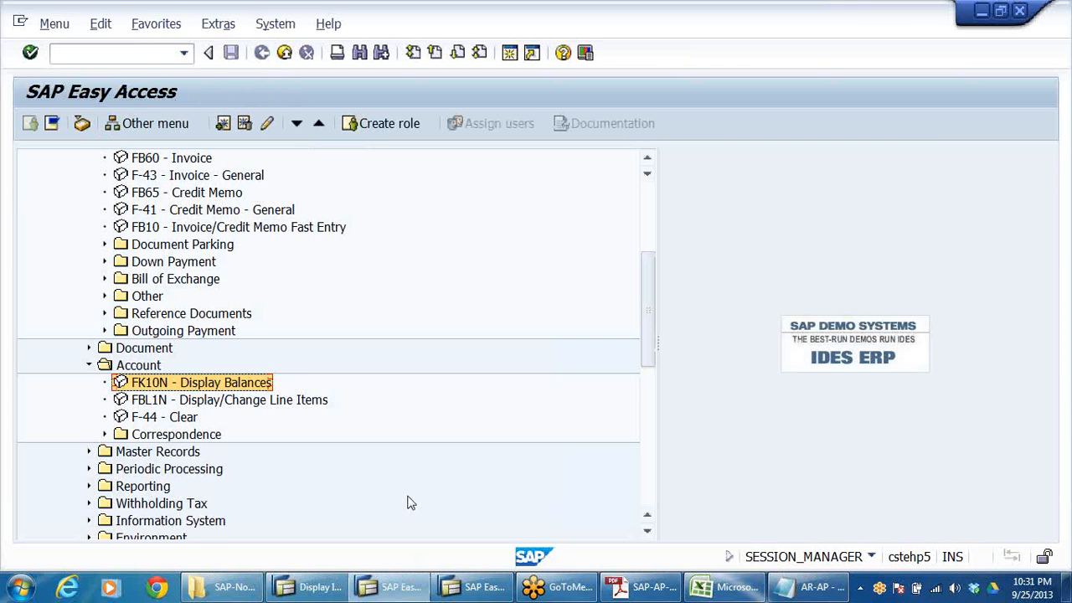
scroll(292, 423, up, 2)
click(142, 52)
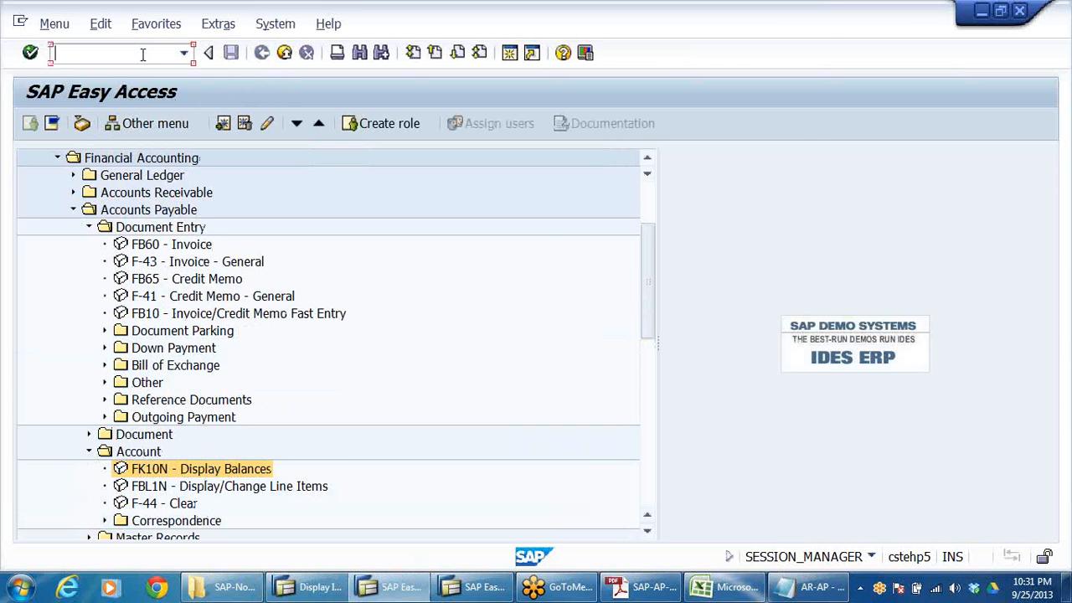
text(FS00)
key(Return)
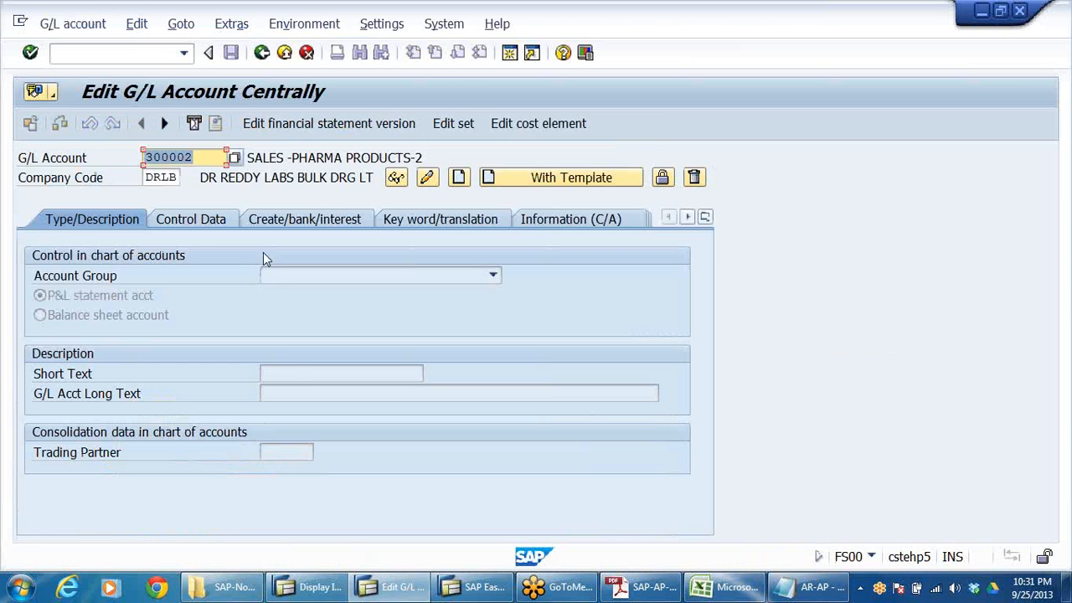
key(alt+Tab)
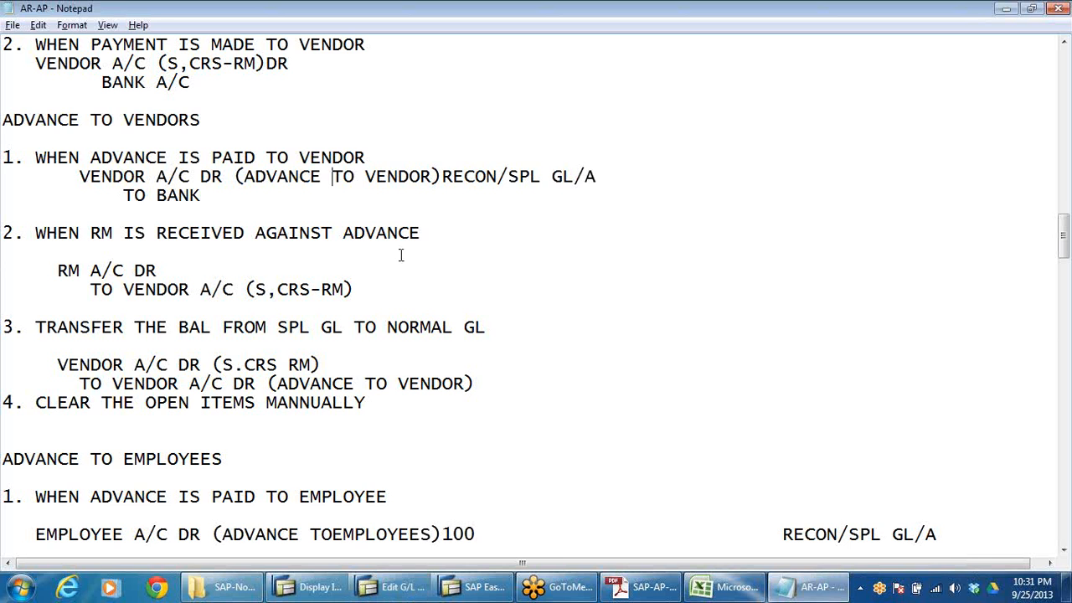
key(alt+Tab)
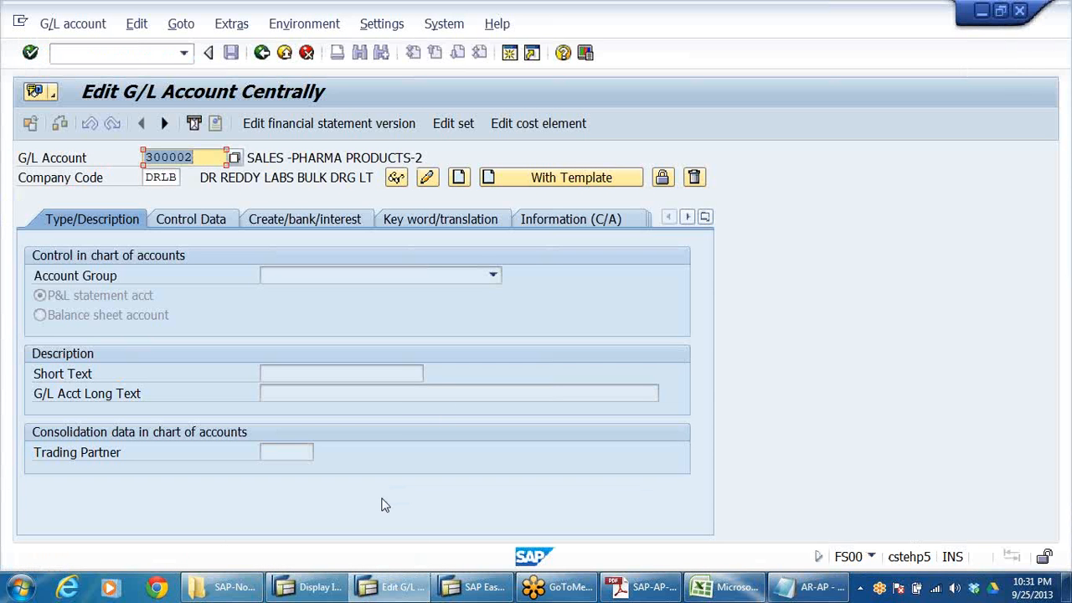
- Switch to the DRL_GRP workbook in Excel and find the account group number ranges on the ACC GRP sheet
click(698, 592)
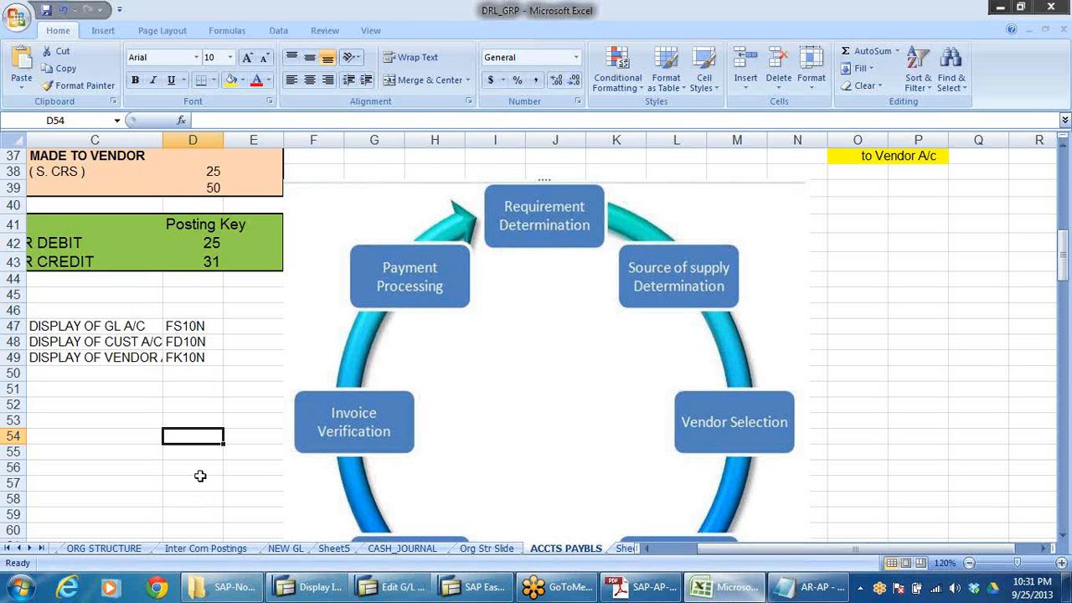
scroll(227, 461, down, 9)
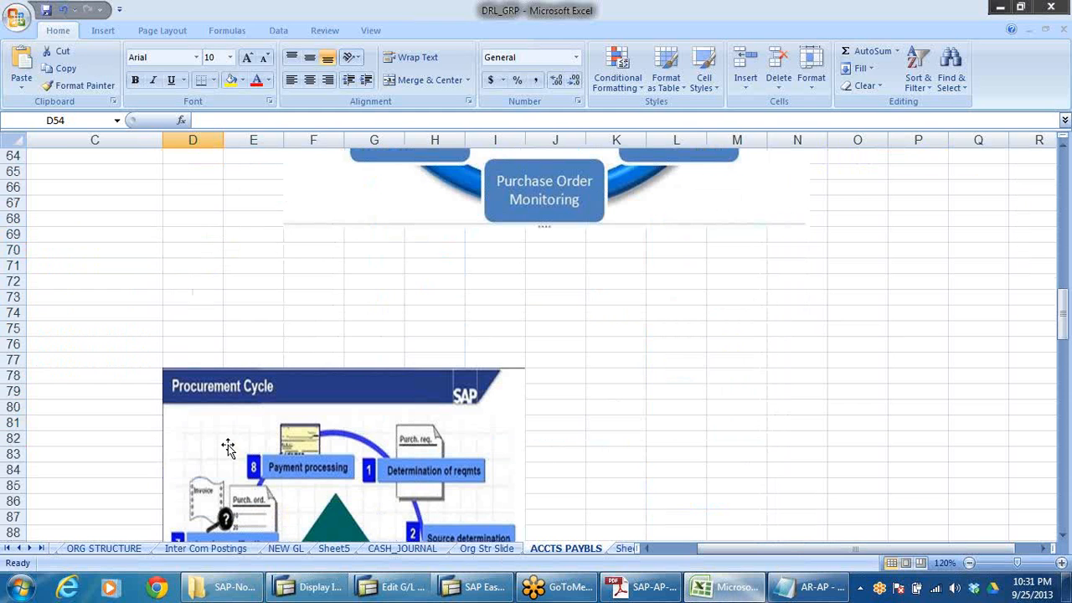
scroll(227, 448, down, 3)
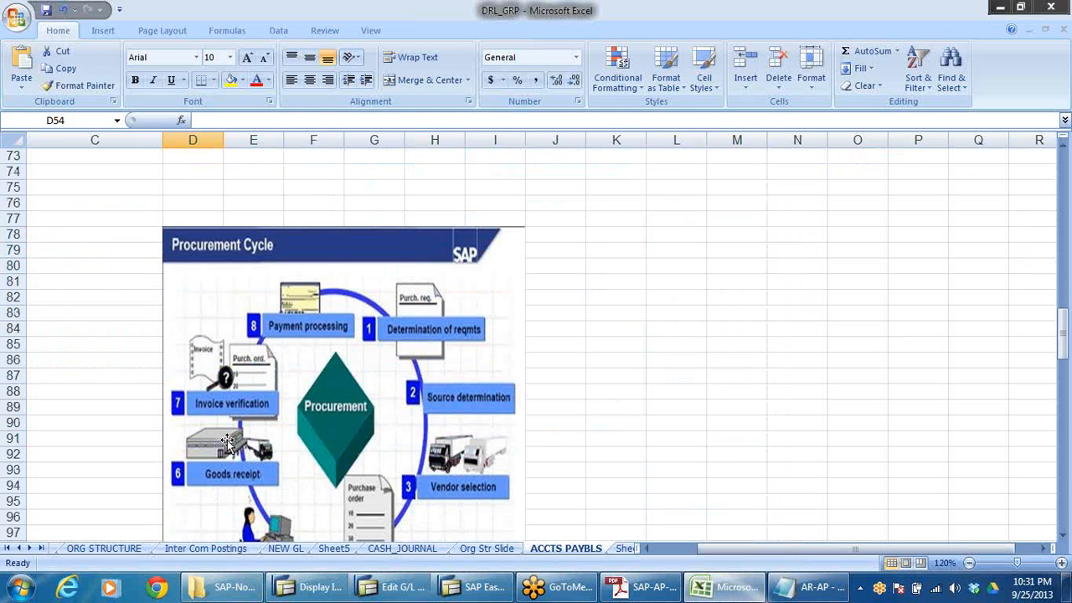
click(105, 549)
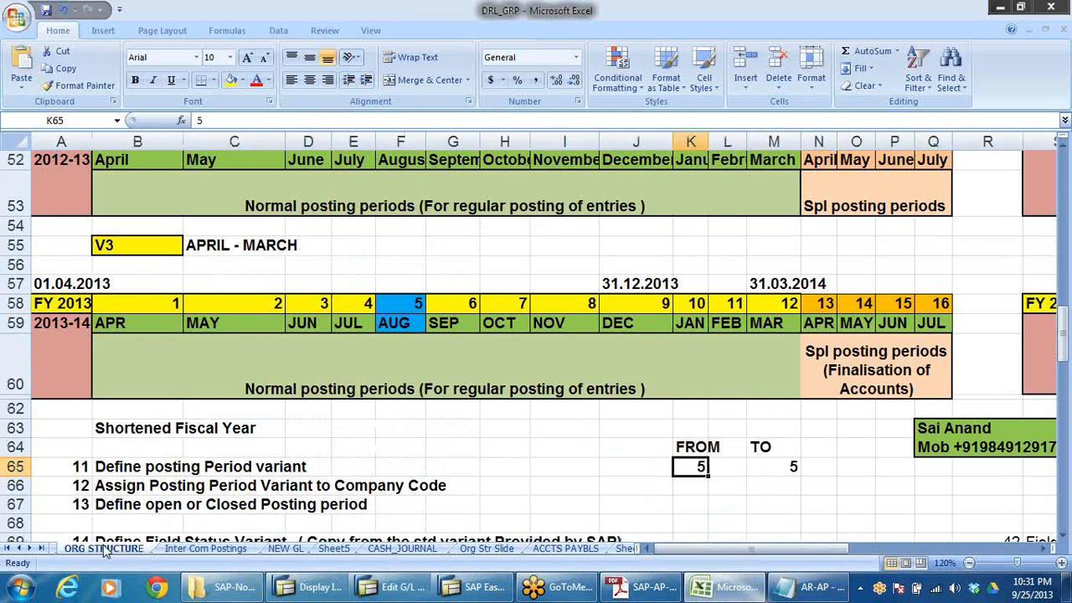
click(7, 548)
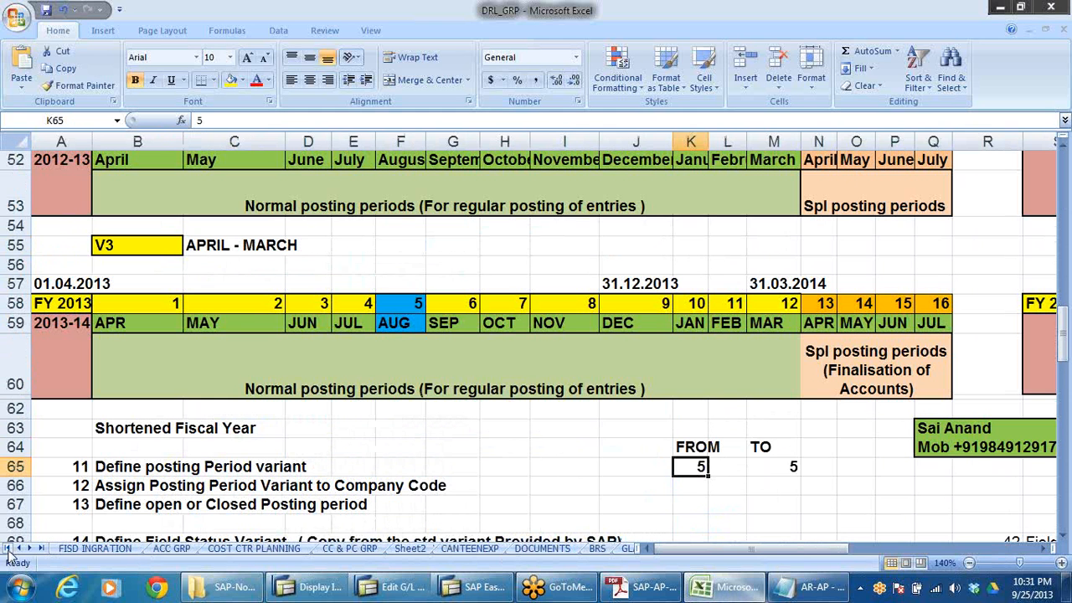
click(172, 549)
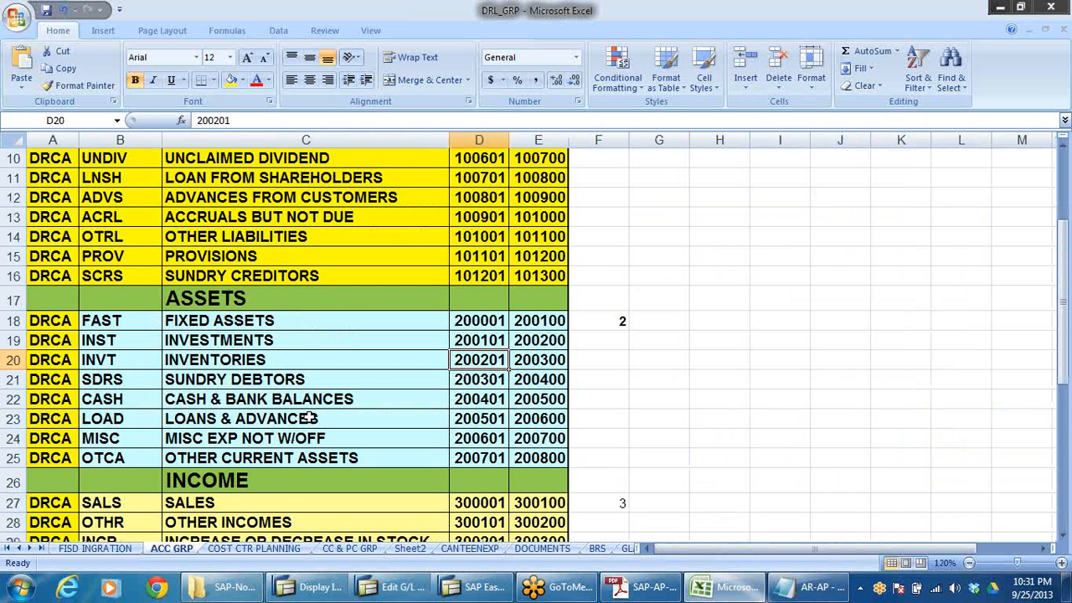
scroll(359, 392, up, 2)
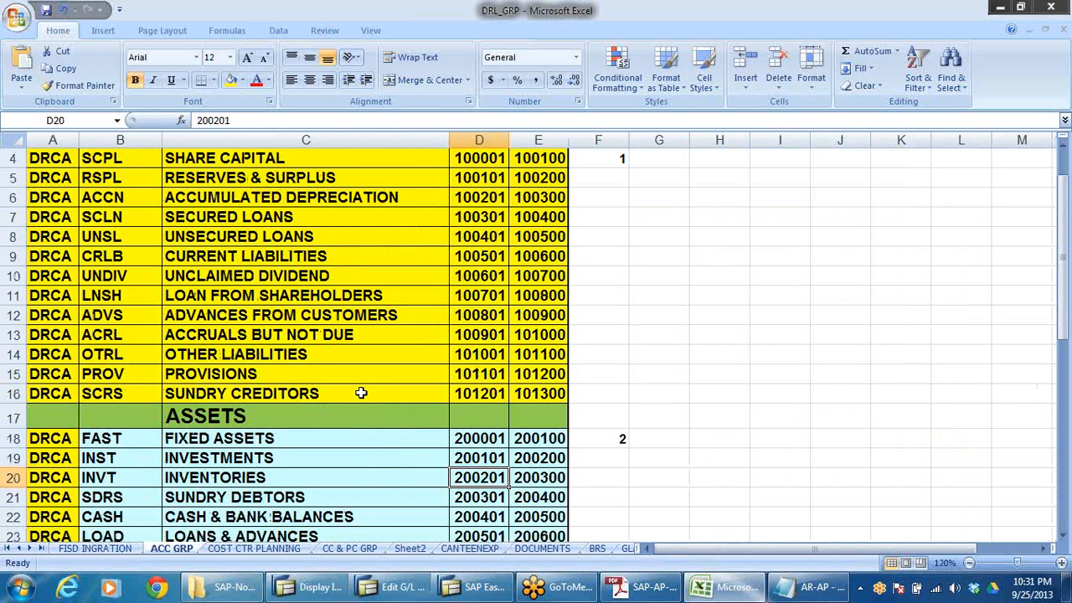
- Copy the starting number 200501 of the LOANS & ADVANCES group and enter it as the G/L account in SAP
click(193, 319)
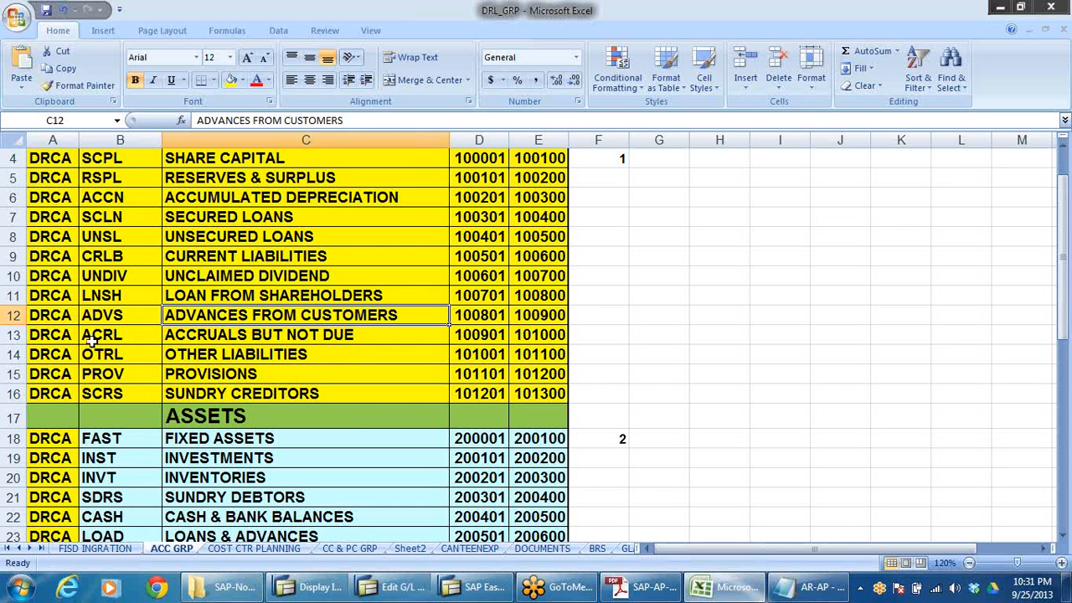
click(397, 395)
scroll(355, 376, down, 4)
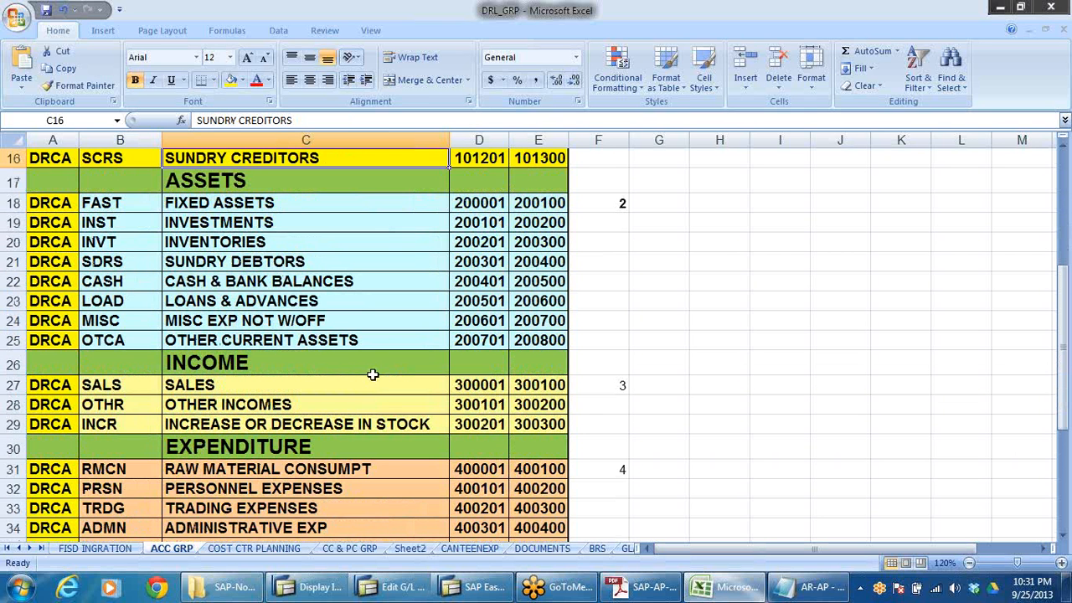
click(191, 304)
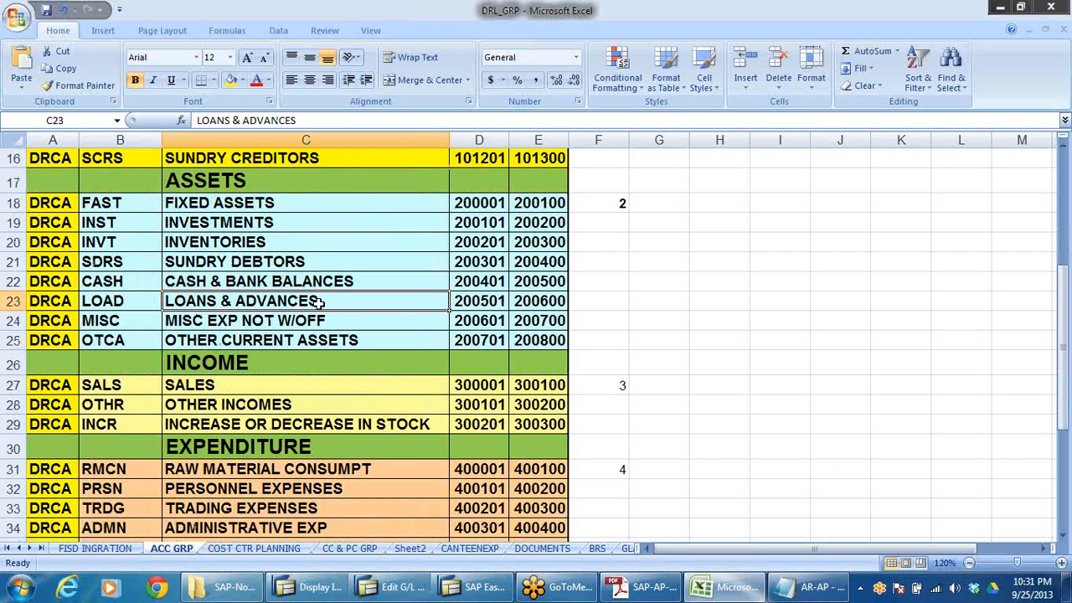
click(484, 303)
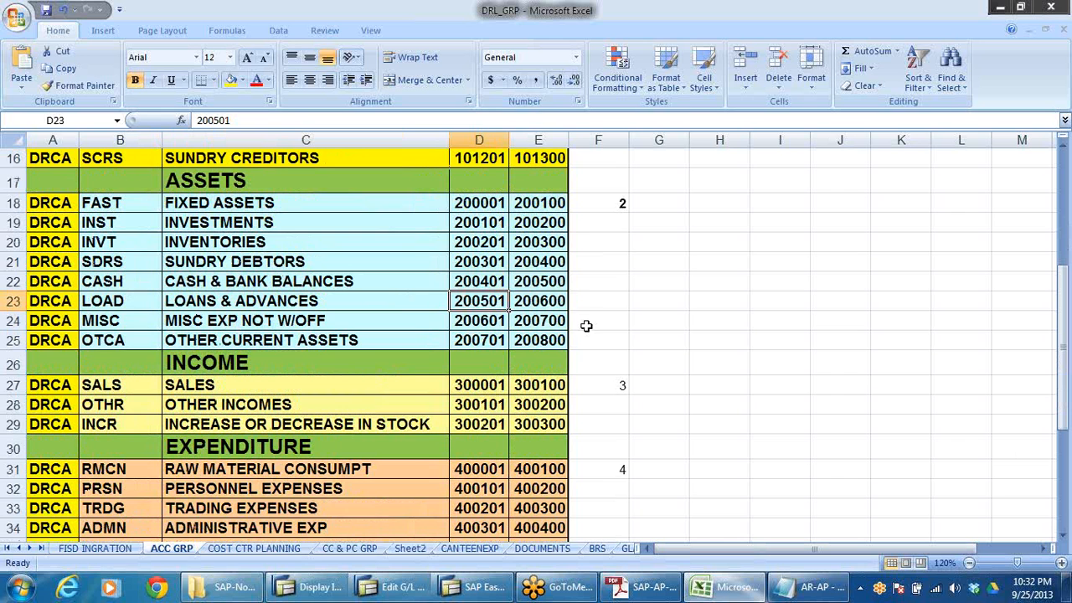
key(ctrl+c)
key(alt+Tab)
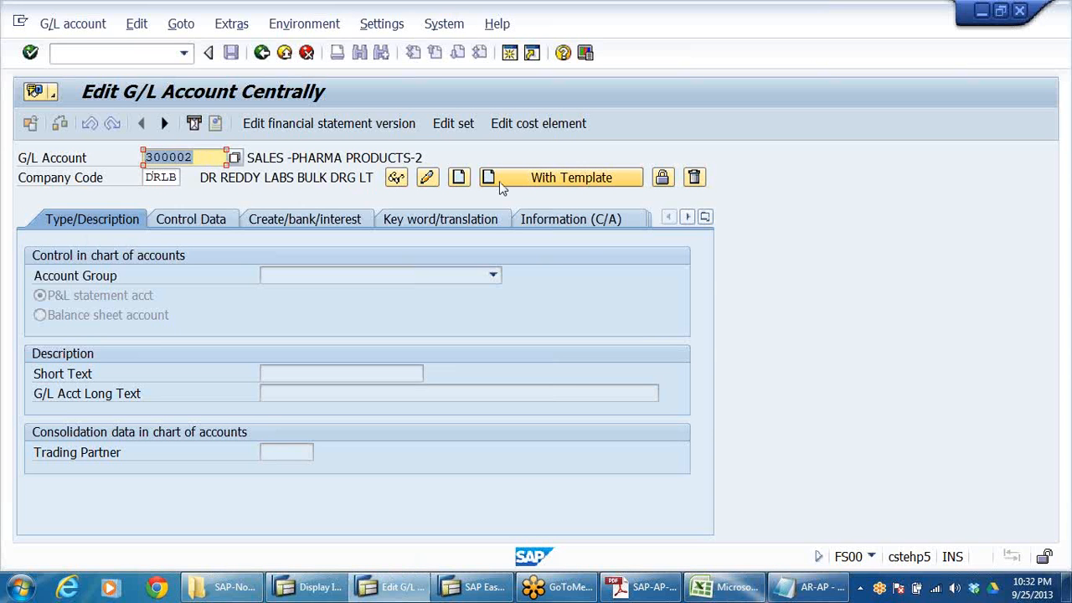
key(ctrl+v)
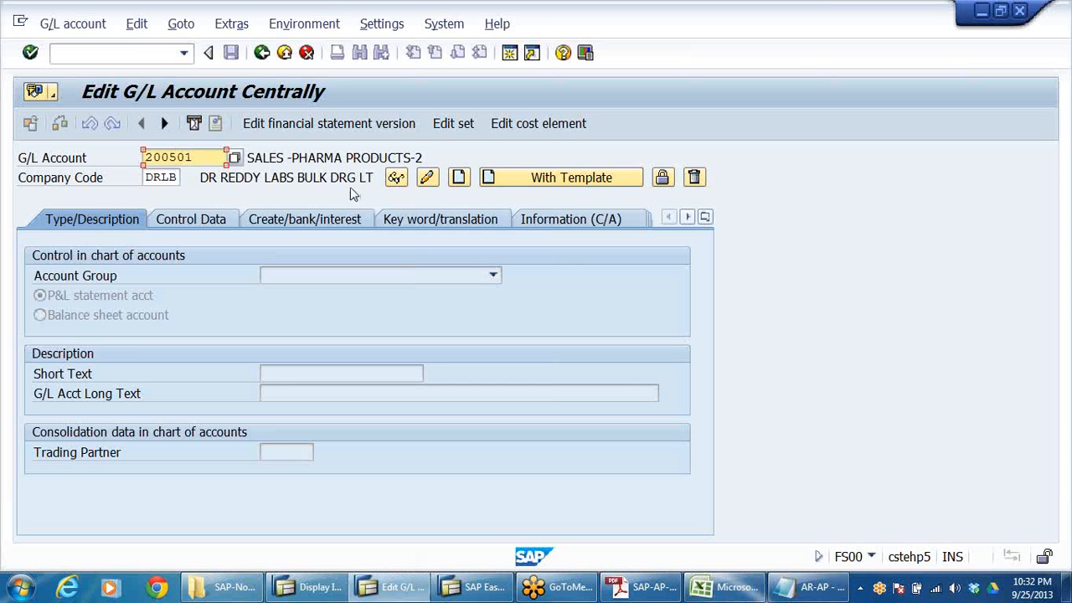
- Start creating G/L account 200501 in company code DRLB and assign it to the LOANS & ADVANCES account group
click(461, 178)
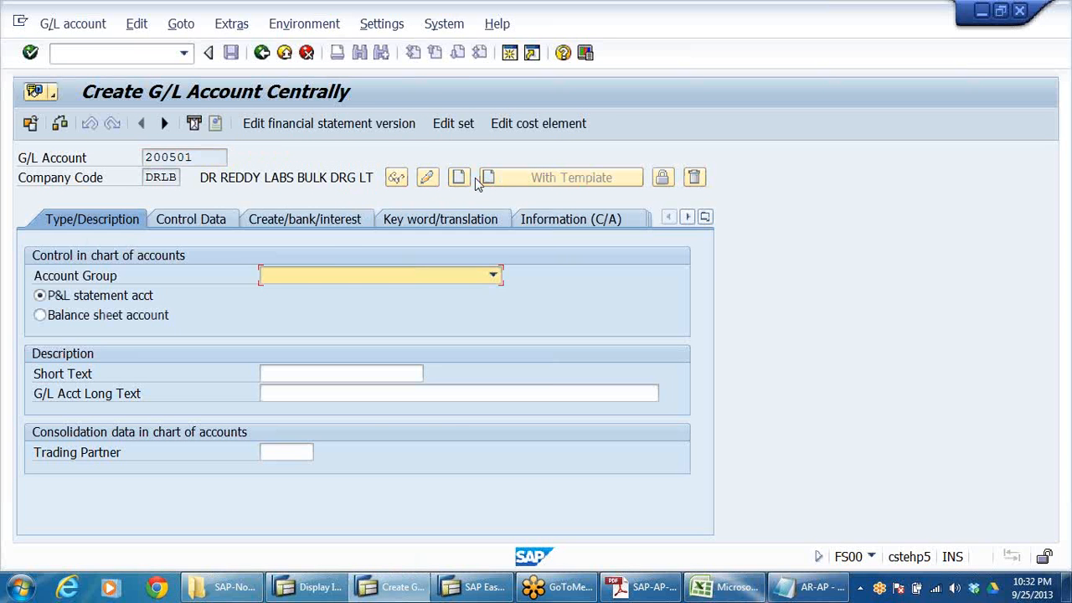
click(493, 277)
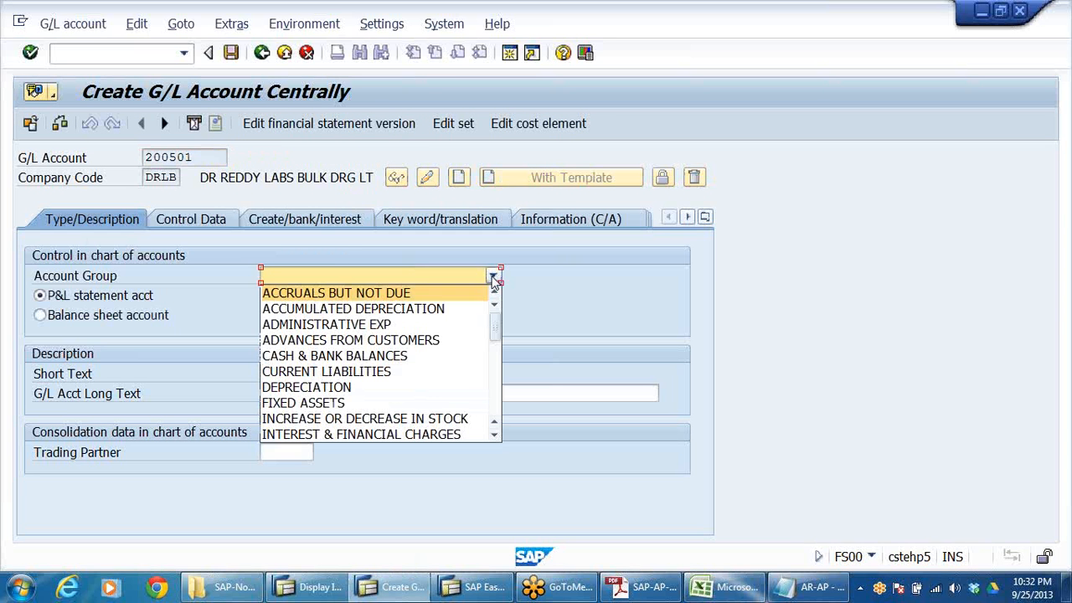
click(354, 296)
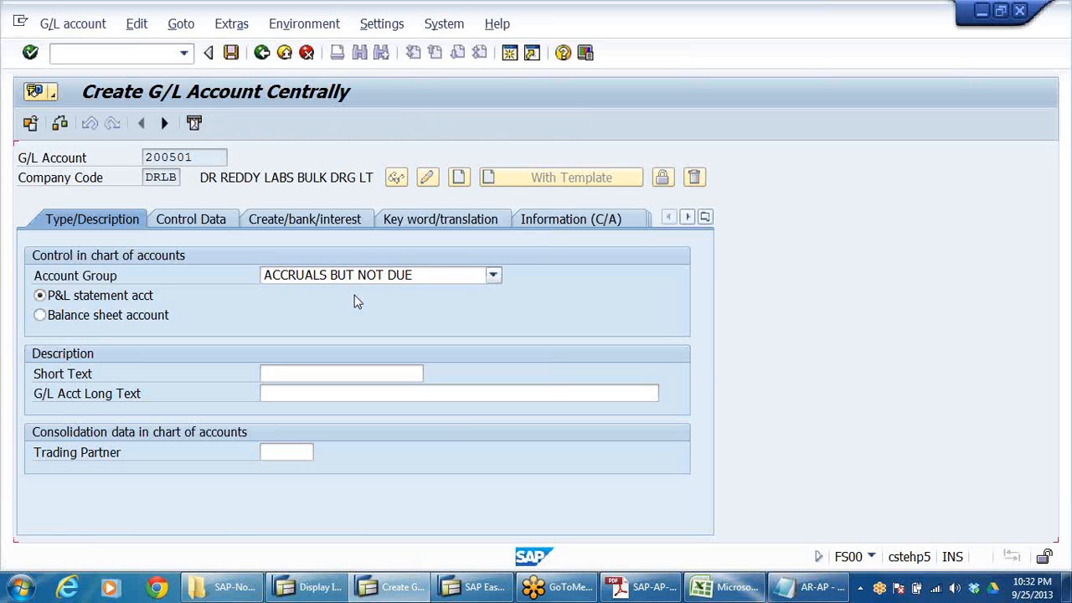
click(494, 277)
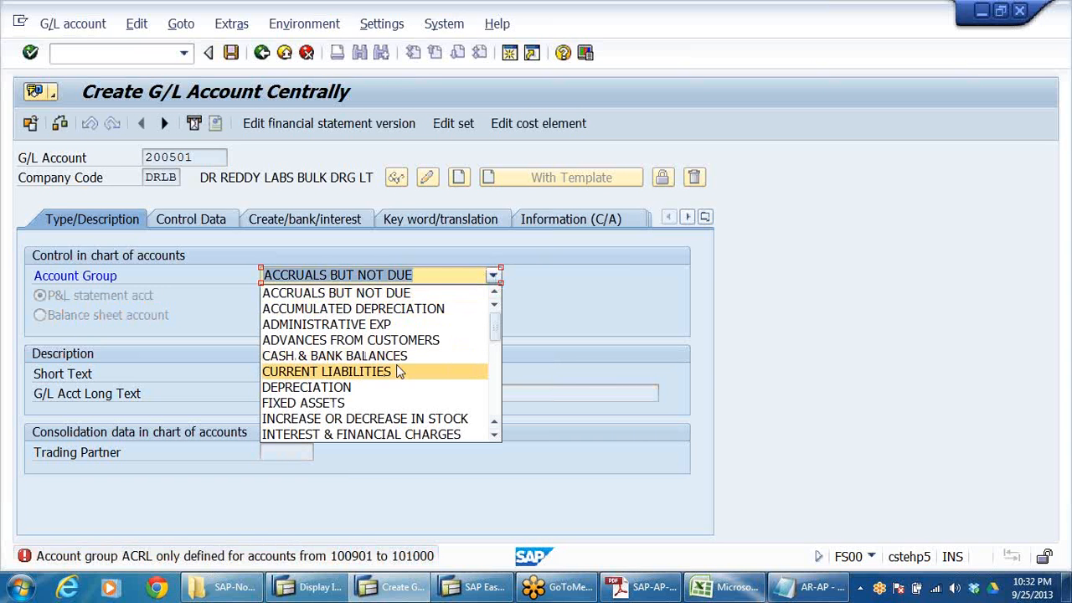
key(Down)
key(Down)
key(Down)
key(Down)
key(Down)
key(Down)
key(Down)
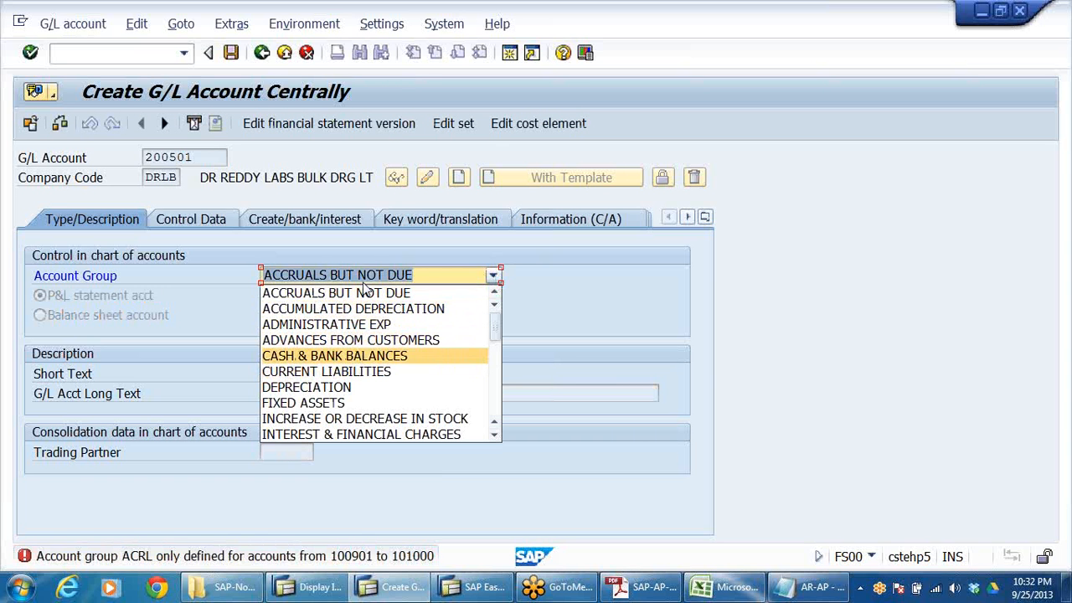
key(Down)
key(Down)
key(Down)
key(Down)
key(Down)
key(Down)
key(Down)
key(Down)
key(Up)
key(Up)
key(Up)
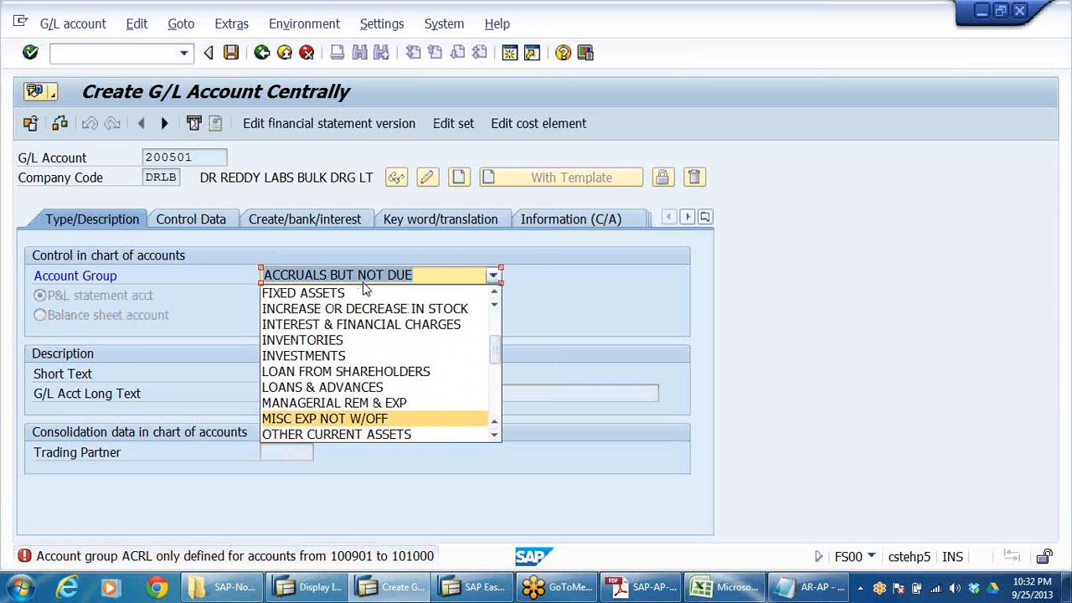
key(Return)
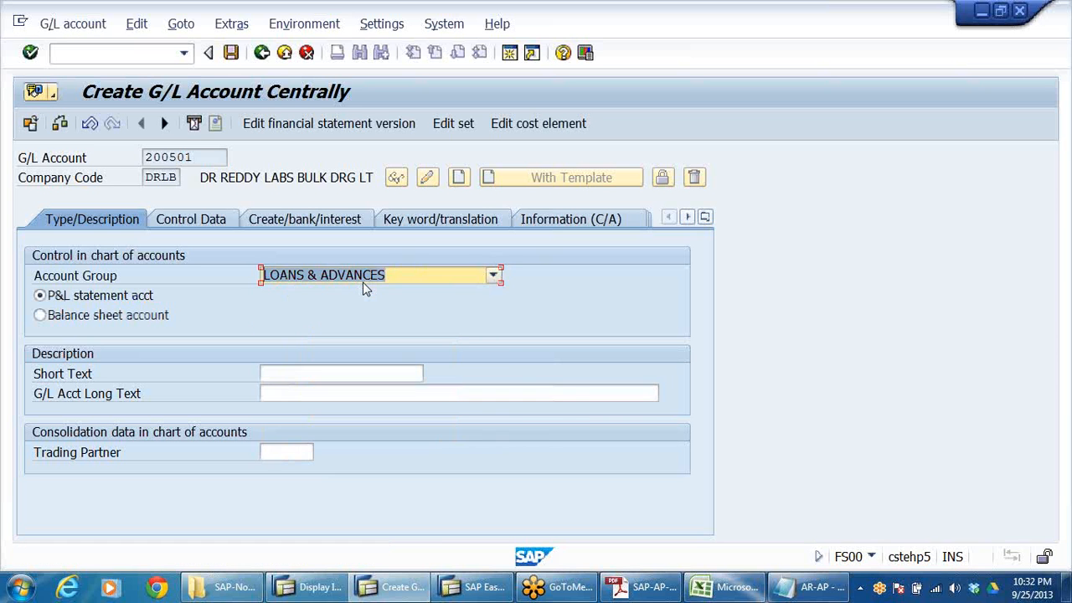
- Make it a balance sheet account and enter ADVANCE TO VENDORS as both the long text and the short text
click(99, 316)
click(266, 372)
click(303, 392)
text(AD)
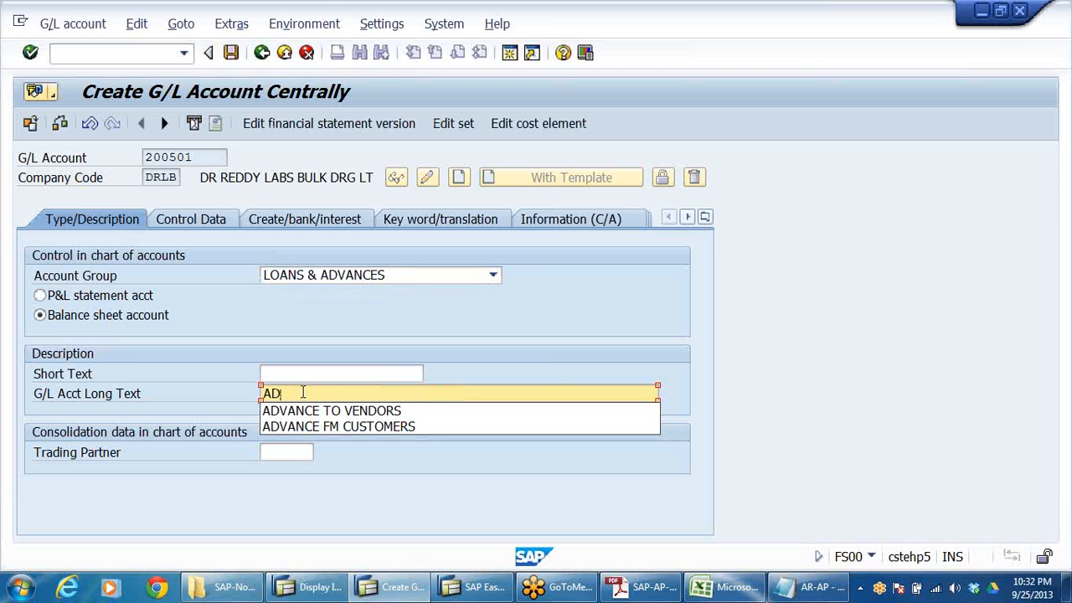
click(360, 411)
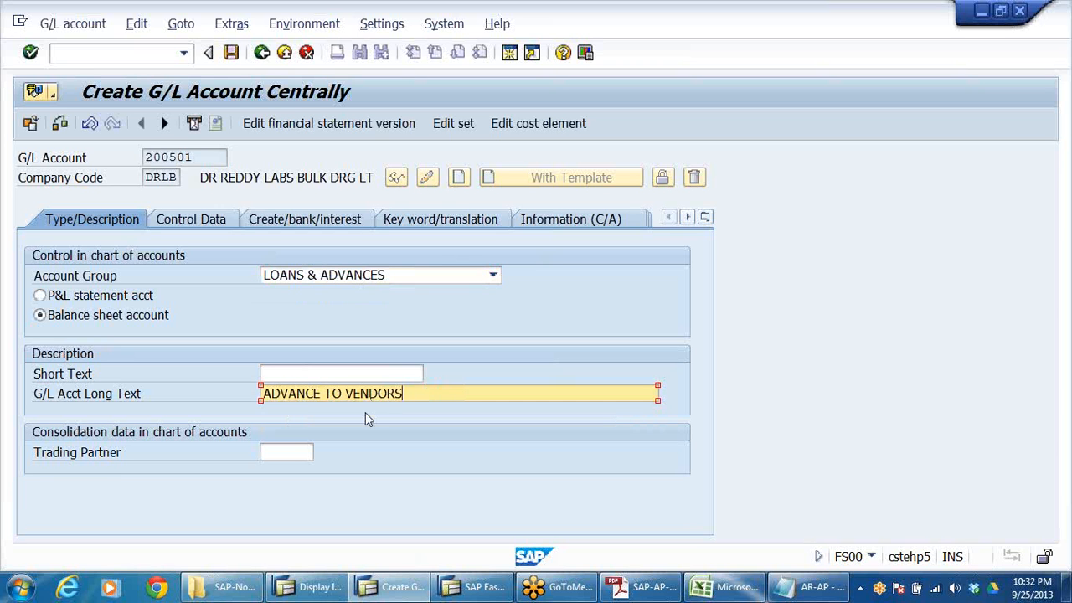
drag(421, 388, 266, 387)
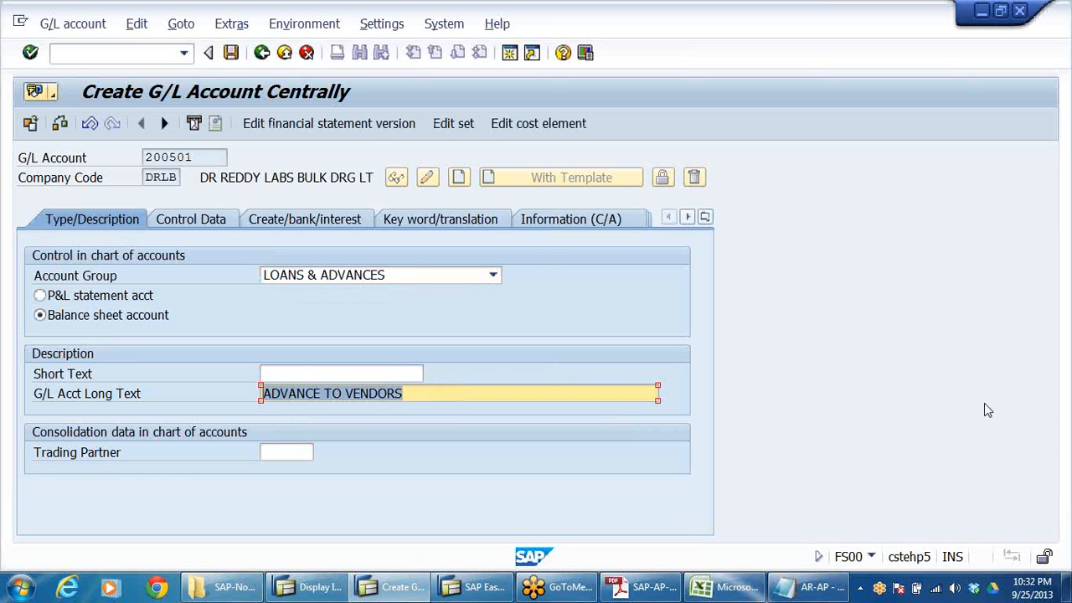
click(419, 373)
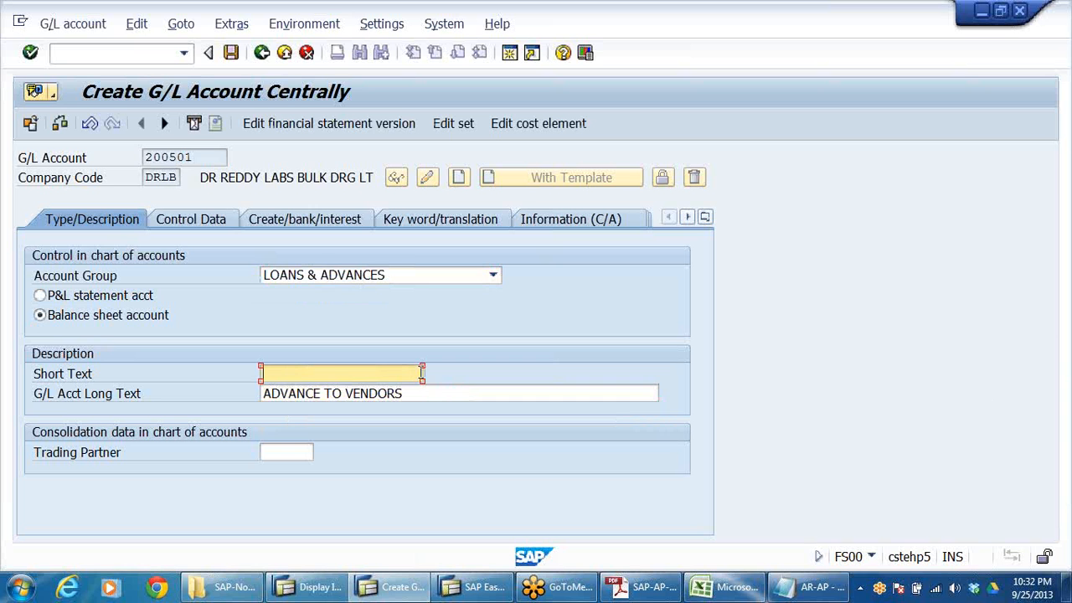
key(ctrl+v)
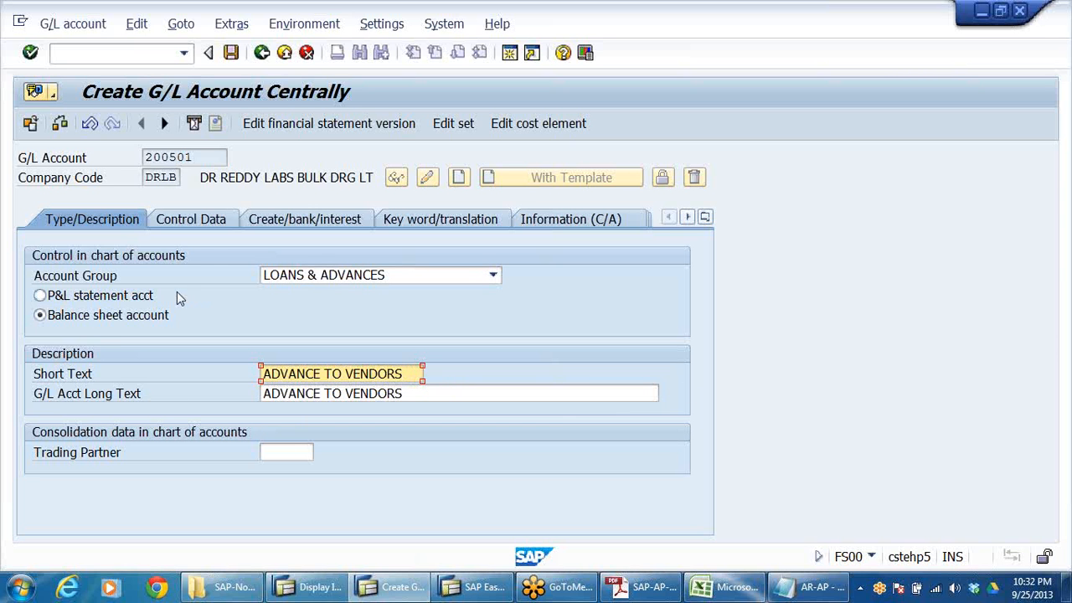
- In the account's control data, set the reconciliation account type to Vendors
click(207, 223)
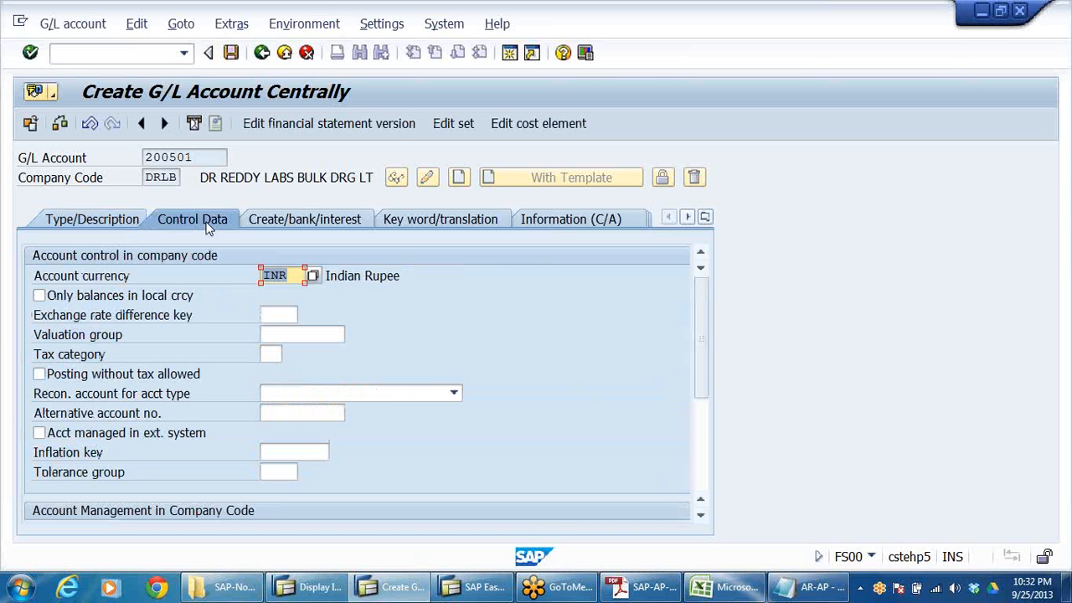
click(453, 393)
click(311, 443)
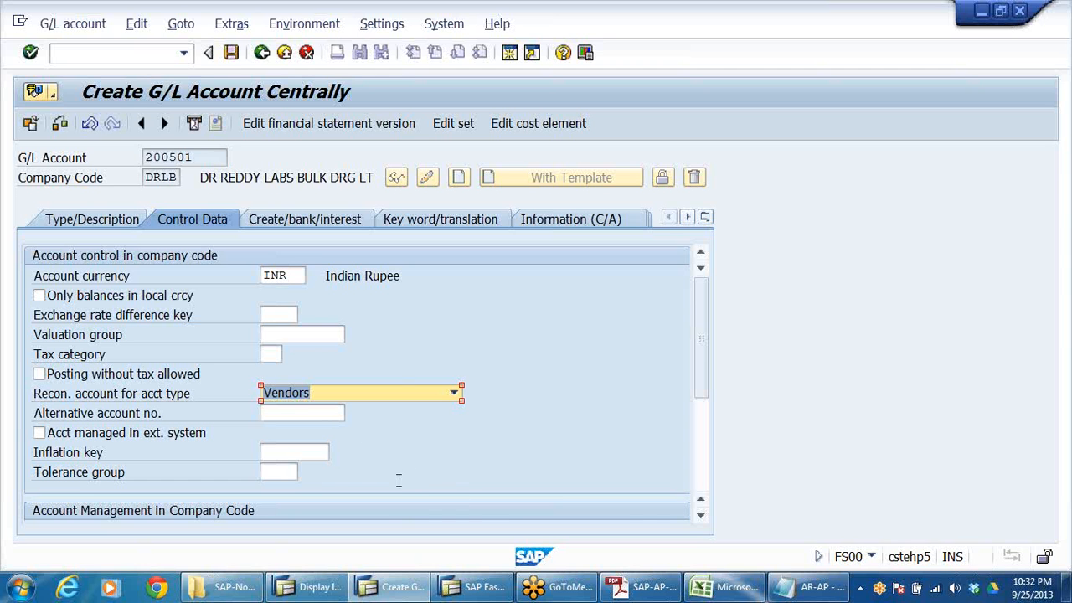
click(308, 335)
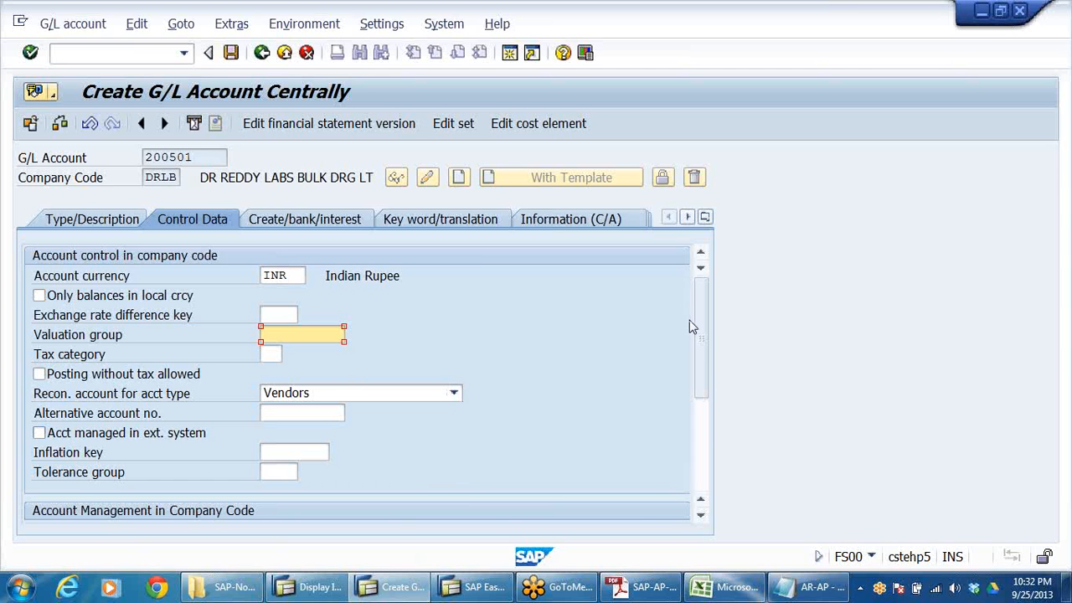
- Enable line item display for the account and set its sort key to 012, the vendor number
drag(702, 338, 708, 387)
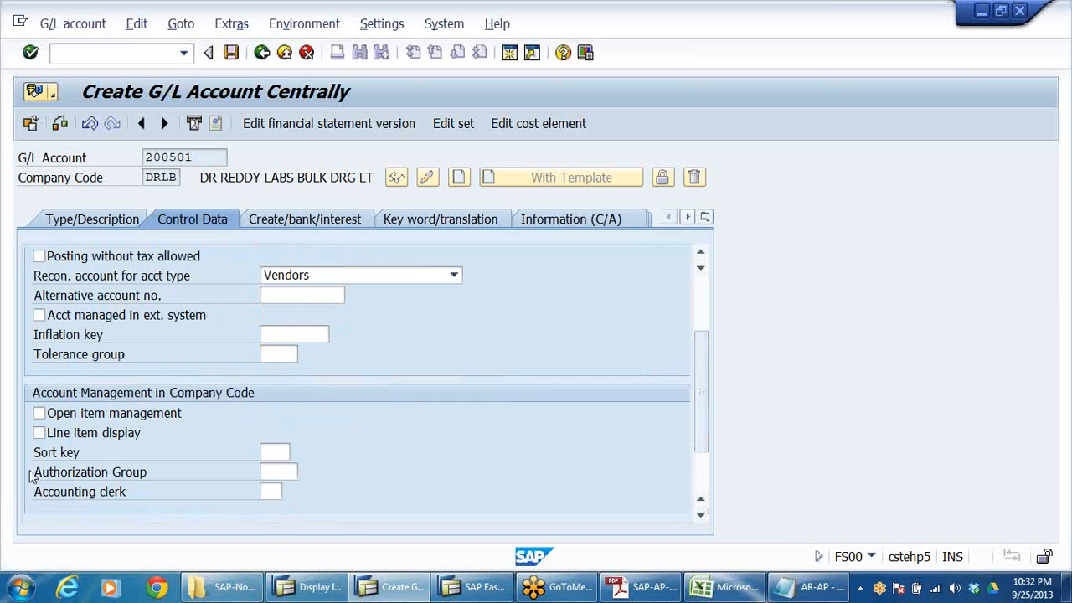
click(96, 437)
click(273, 452)
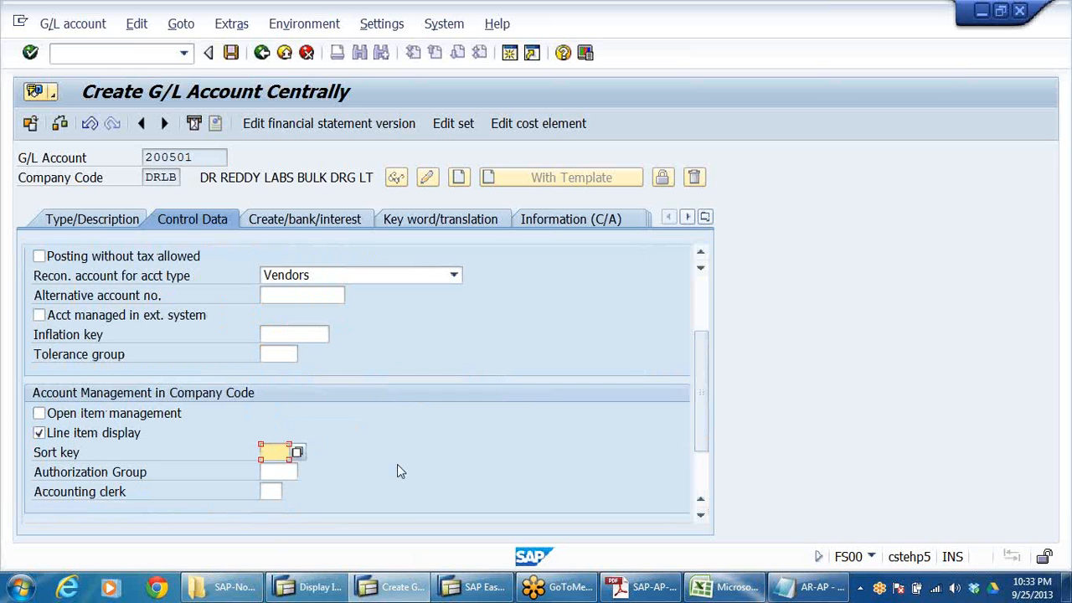
key(space)
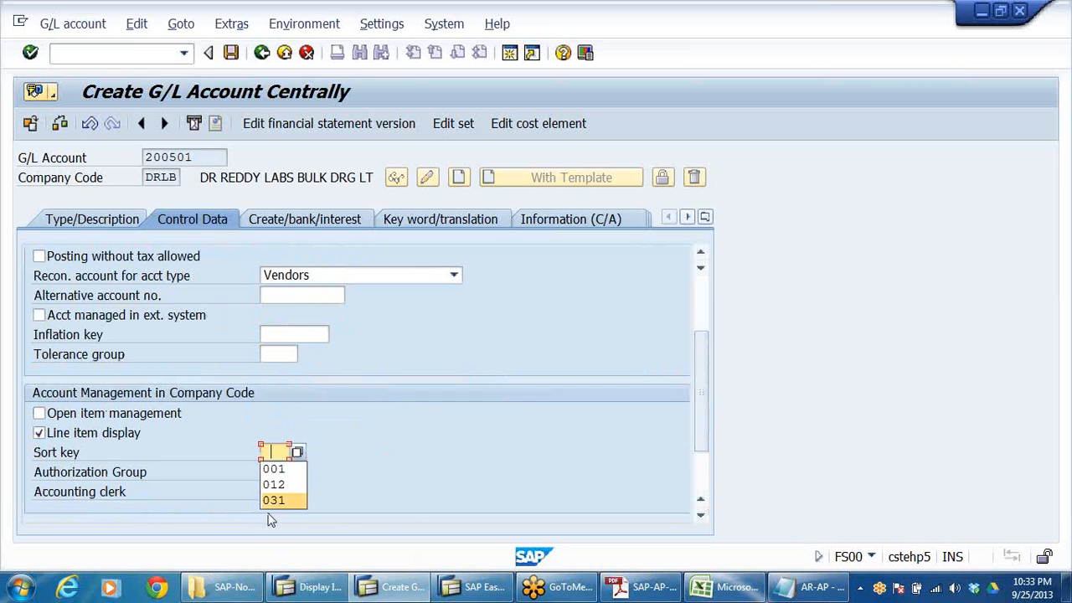
click(274, 485)
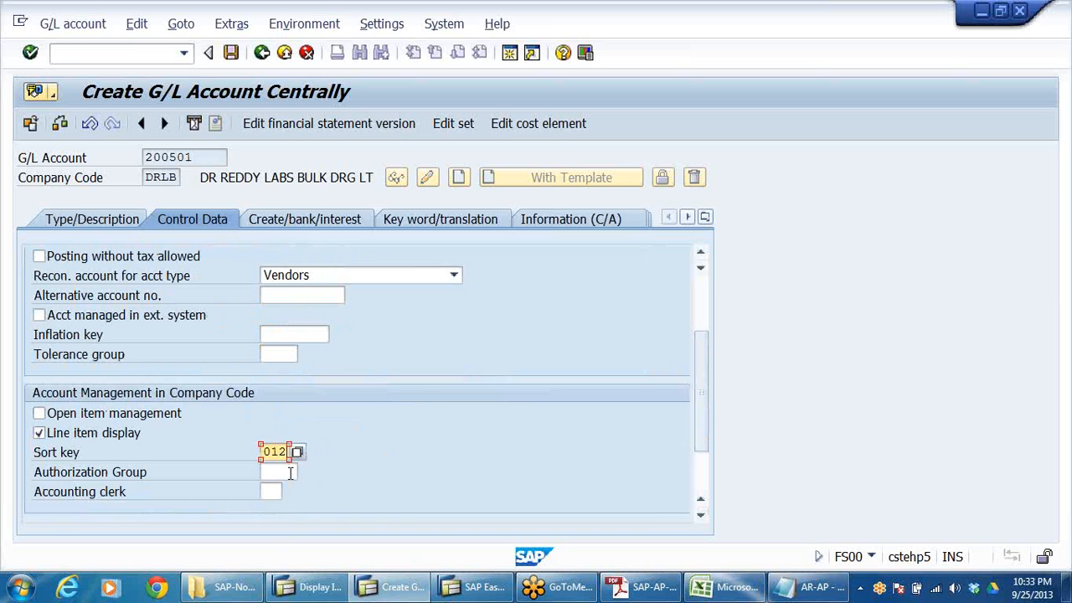
key(Return)
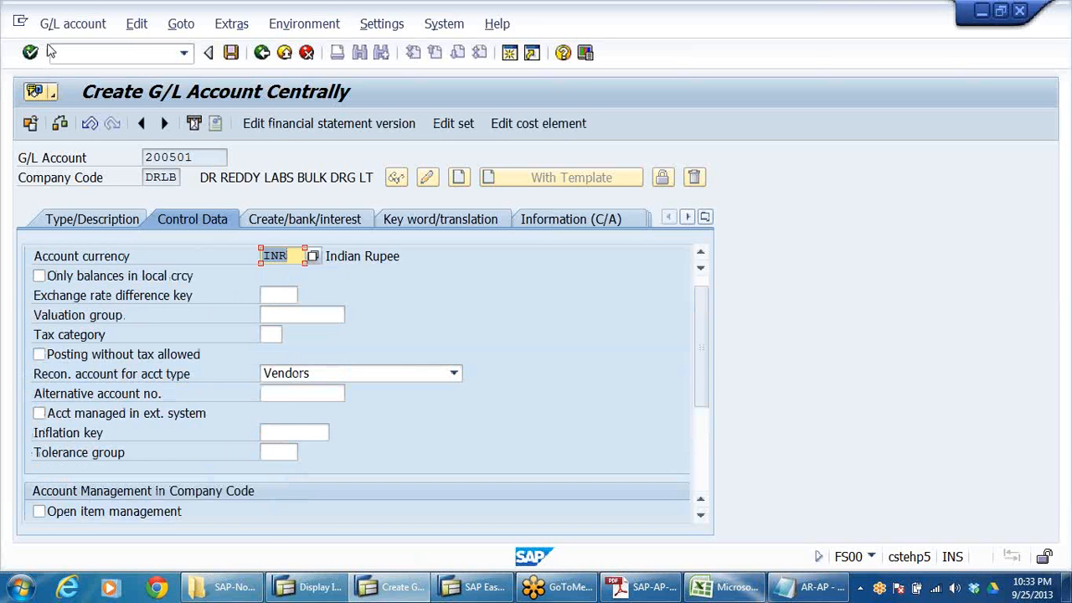
scroll(570, 375, down, 3)
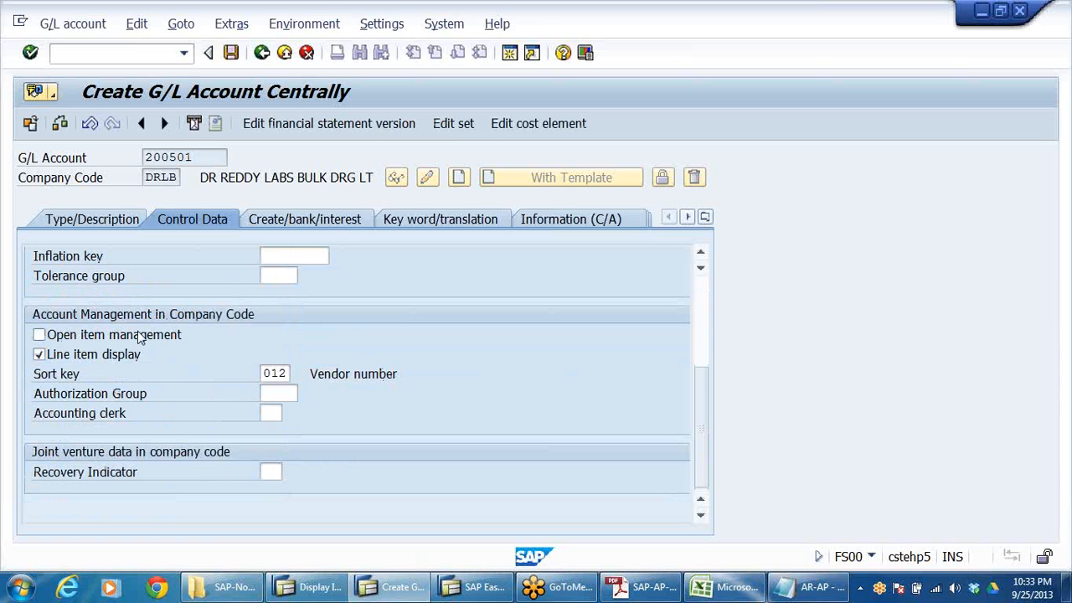
key(Return)
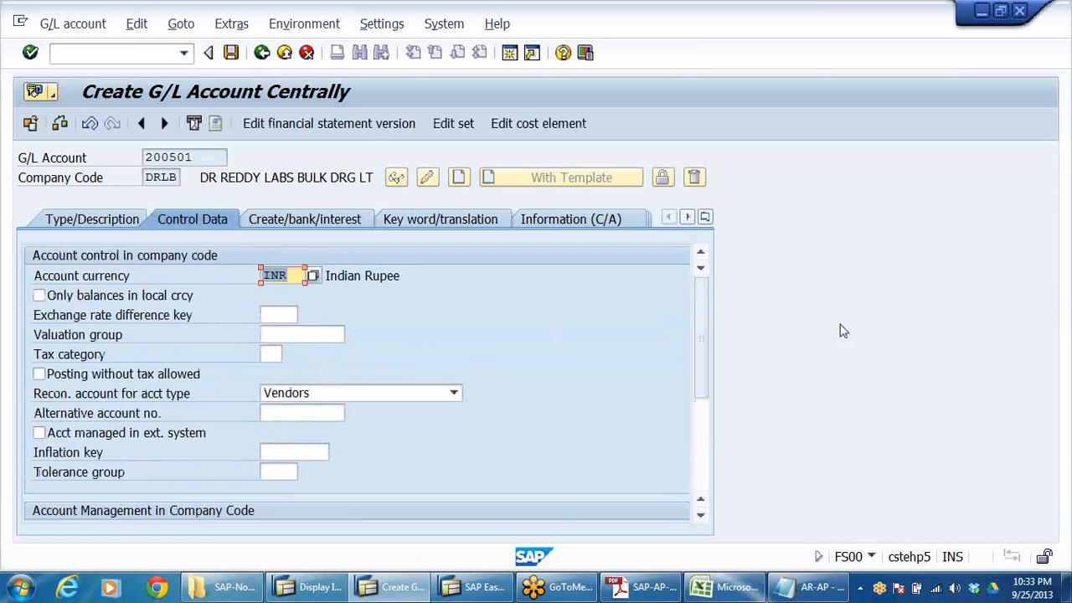
- Assign field status group G067 (Reconciliation accounts) and save the new G/L account
click(295, 222)
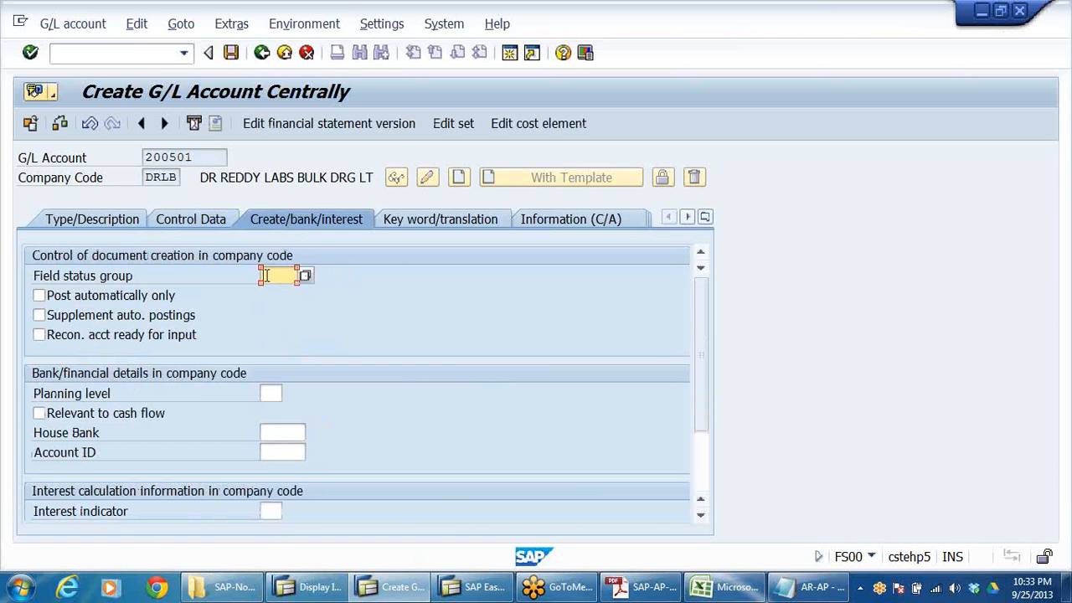
click(284, 285)
click(280, 306)
click(231, 53)
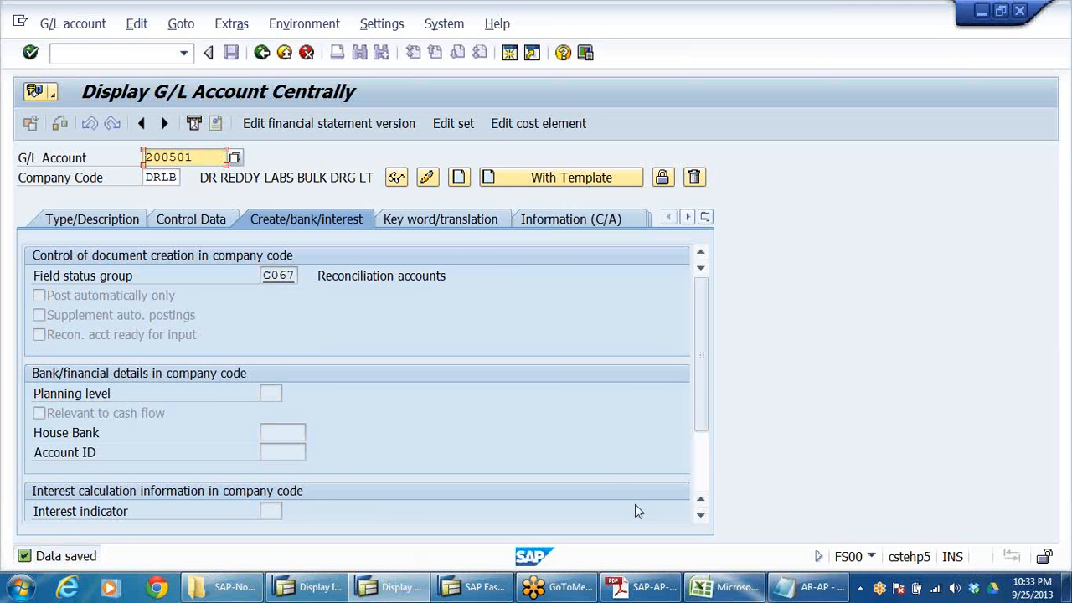
- Switch to the Display IMG session and collapse the Bank Accounting branch with its open subnodes
click(288, 591)
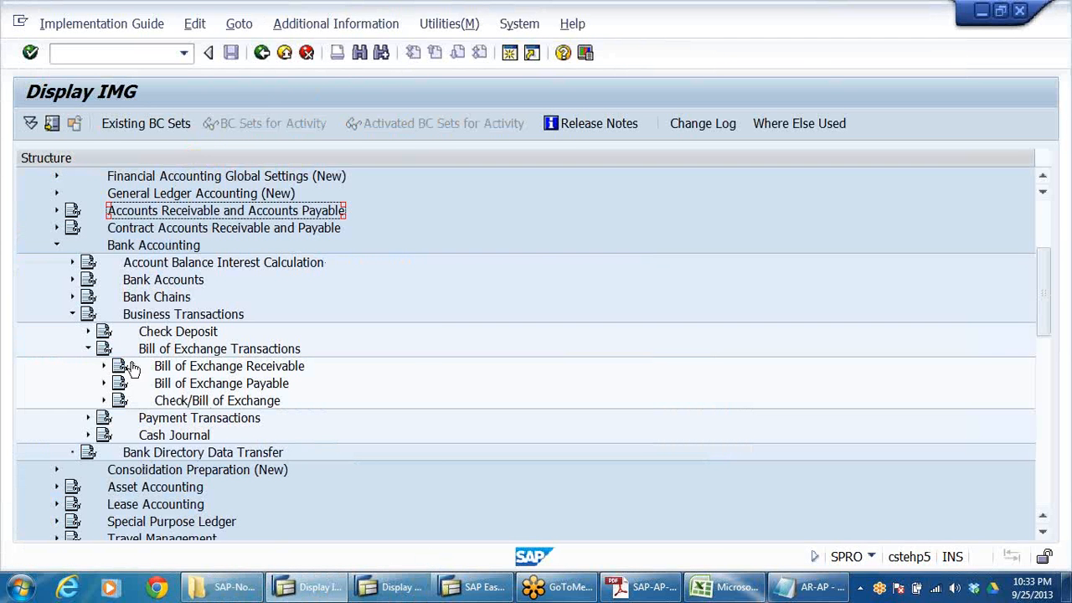
click(88, 349)
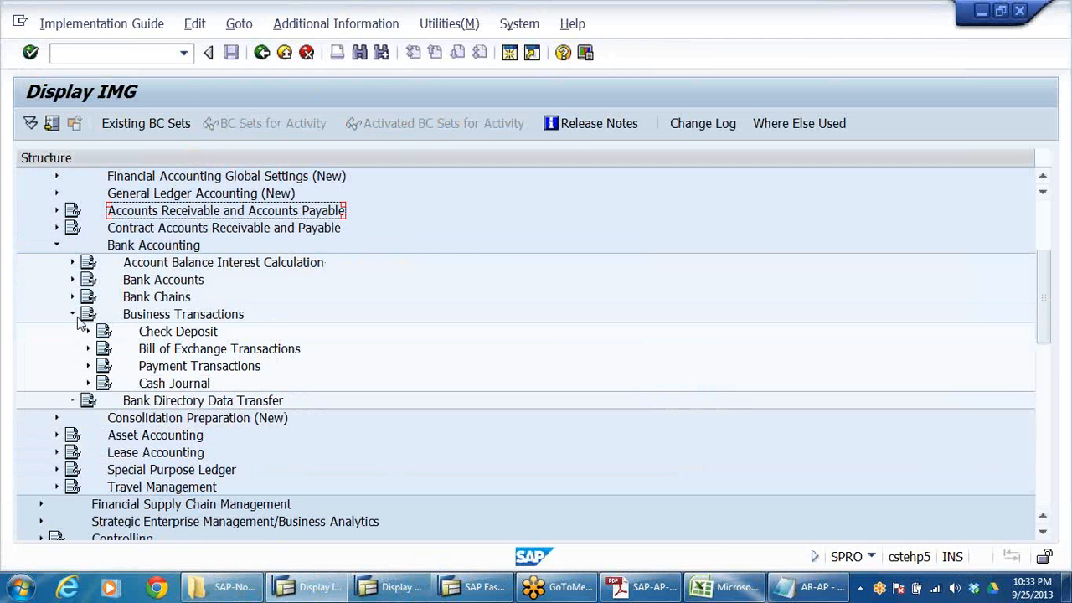
click(73, 317)
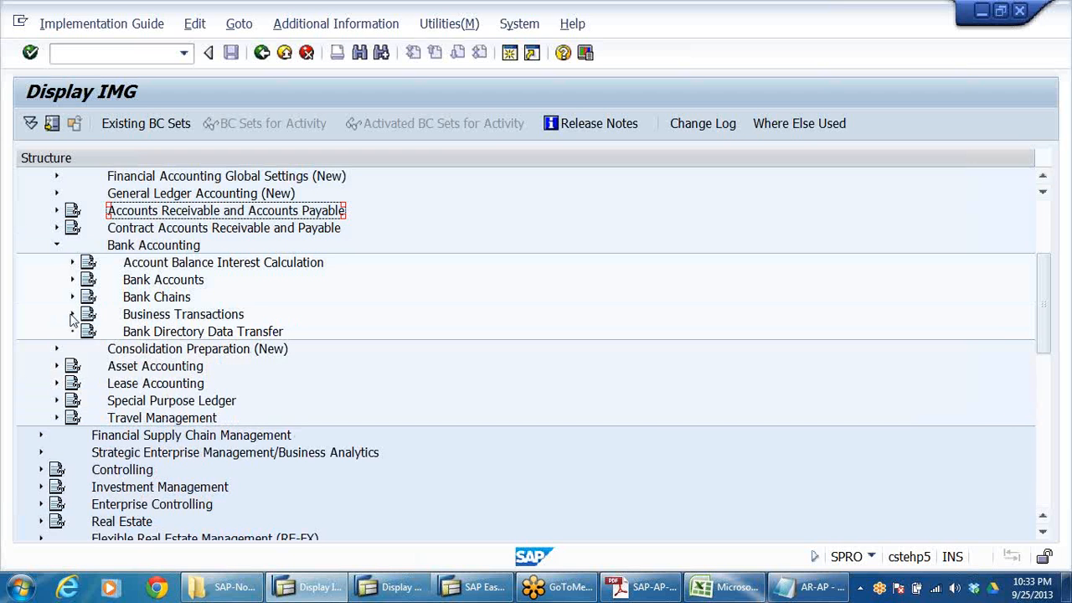
scroll(263, 318, up, 3)
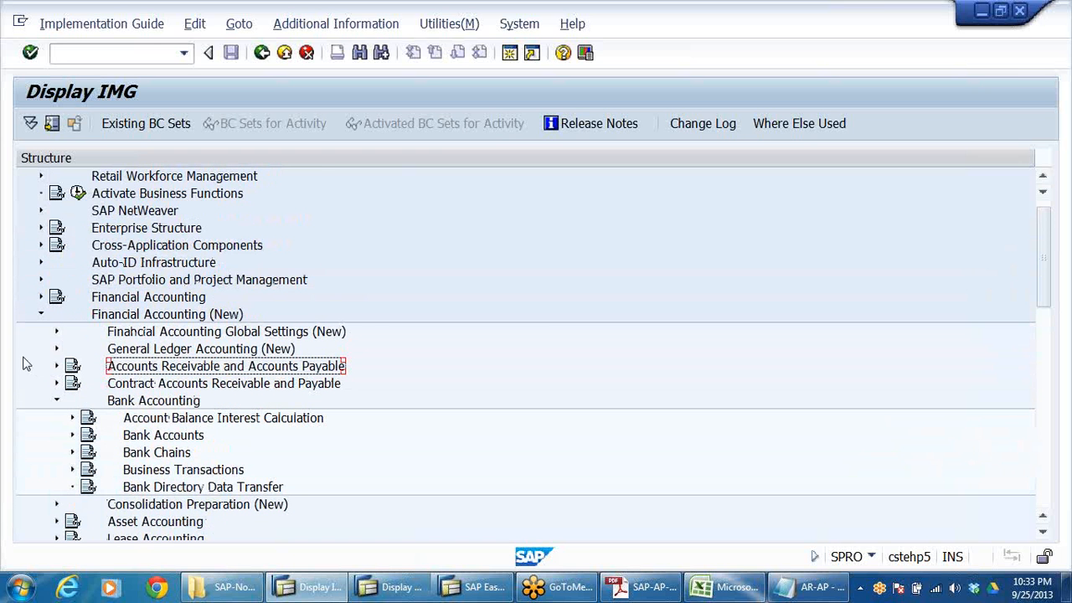
click(55, 401)
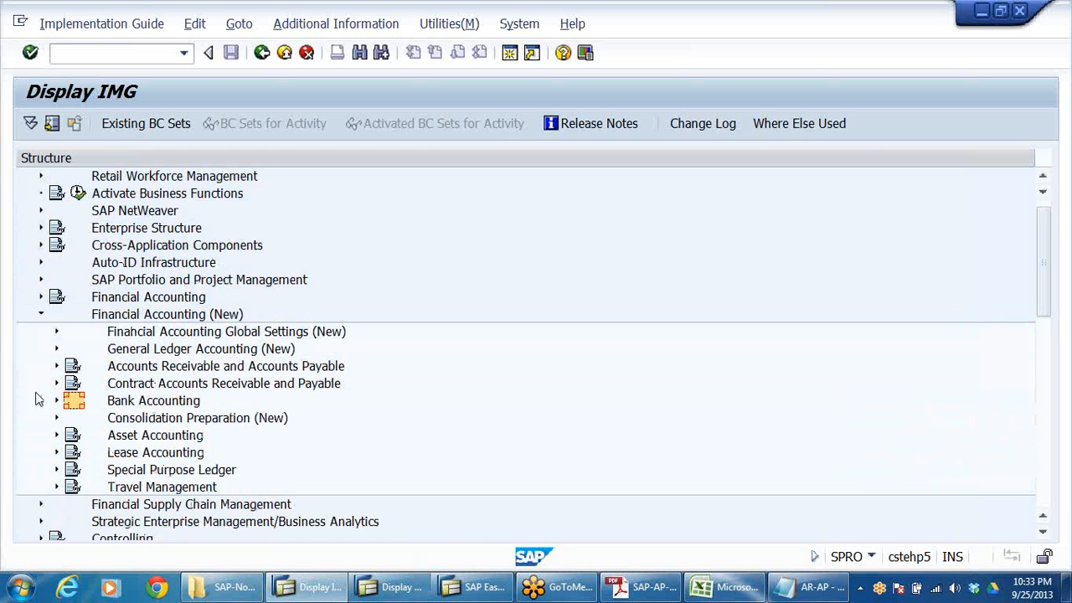
- Expand Accounts Receivable and Accounts Payable under Financial Accounting (New) and go to its Business Transactions node
click(140, 353)
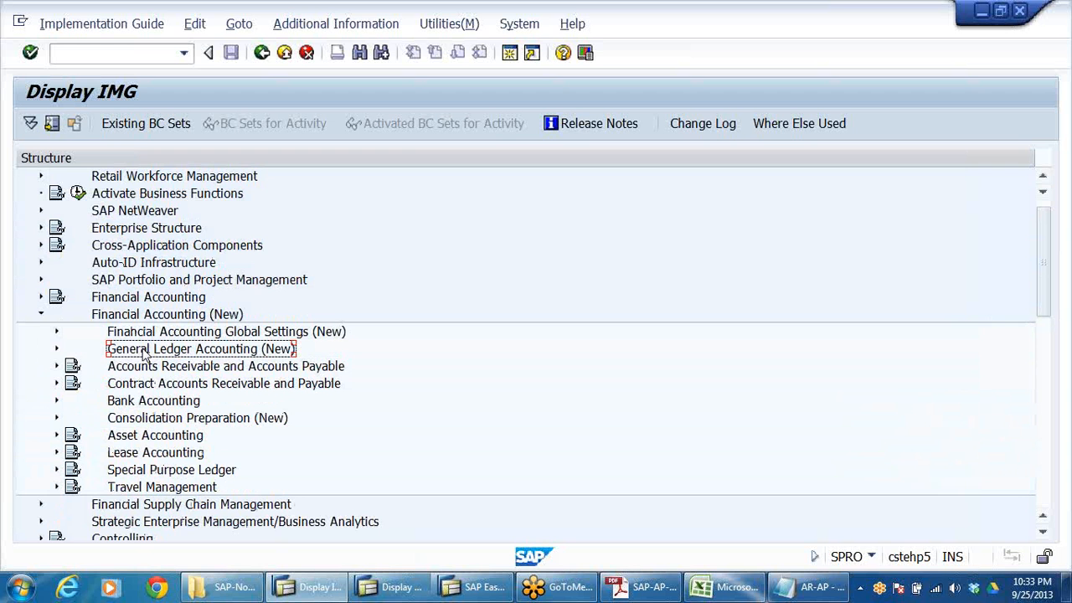
click(144, 372)
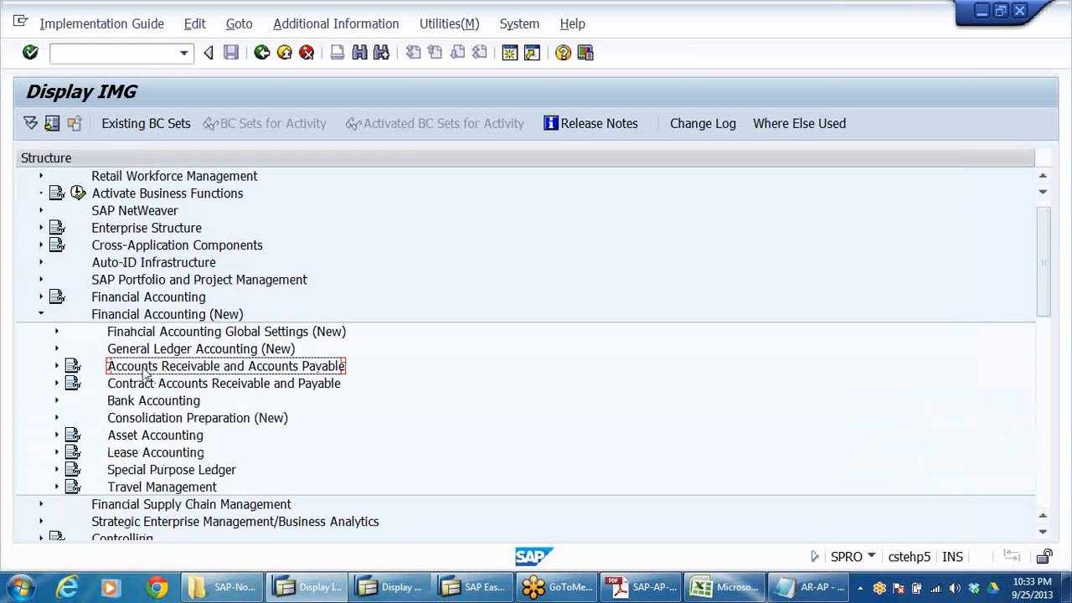
double_click(144, 374)
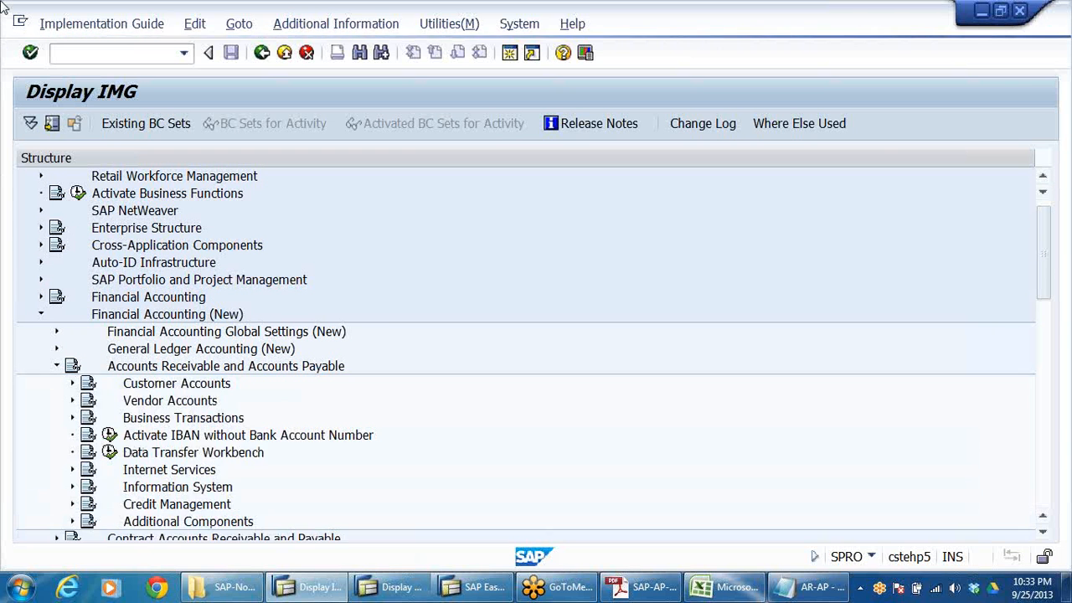
key(Down)
key(Down)
key(Down)
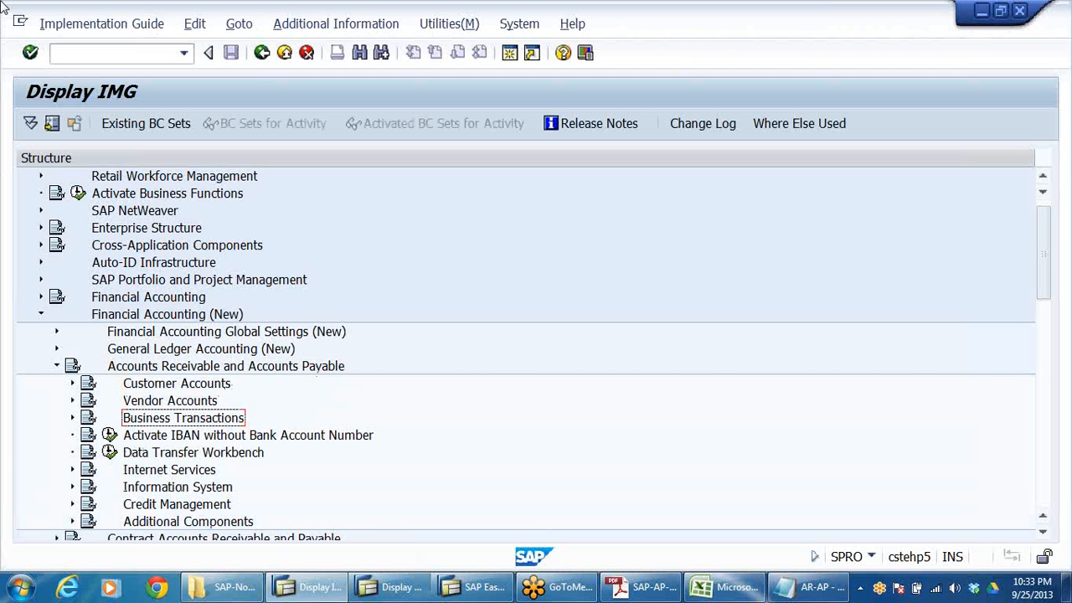
- Expand Business Transactions under Accounts Receivable and Accounts Payable and go to its Down Payment Made node
key(Right)
key(Down)
key(Down)
key(Down)
key(Down)
key(Down)
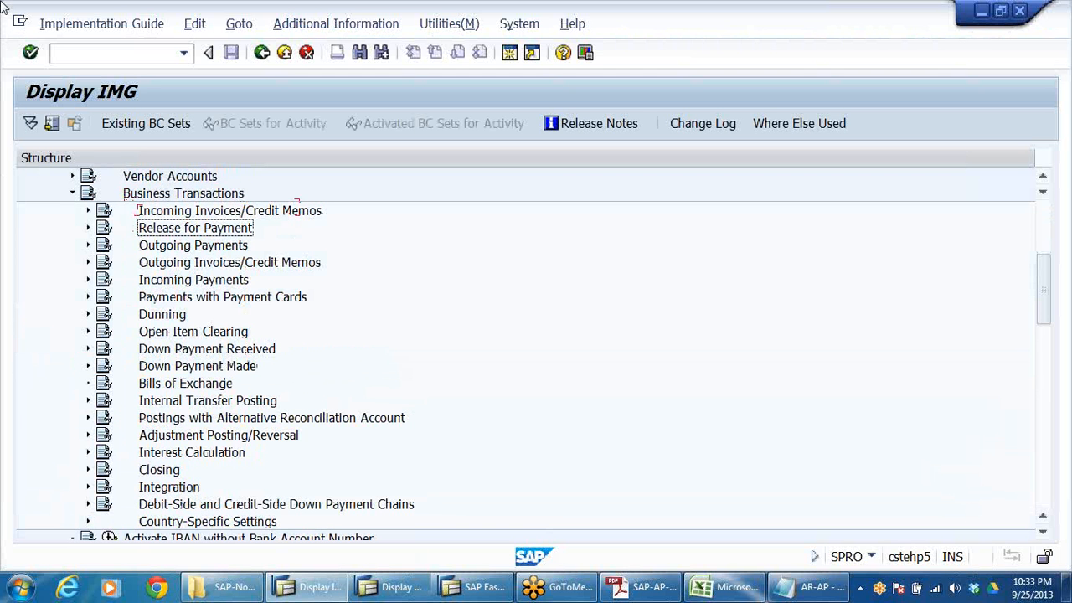
key(Down)
key(Down)
key(Down)
key(Down)
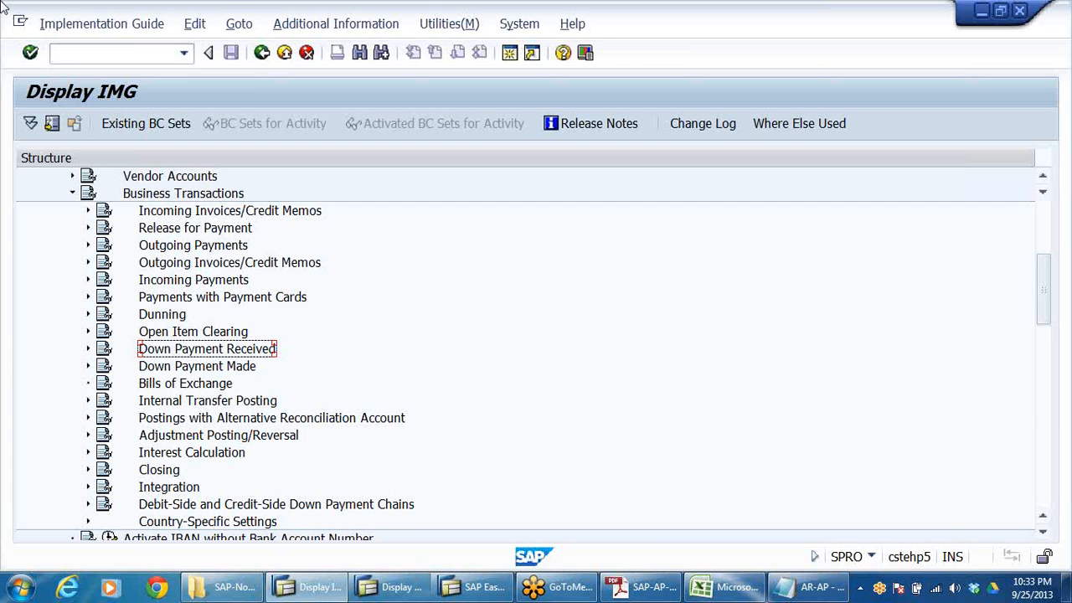
key(Down)
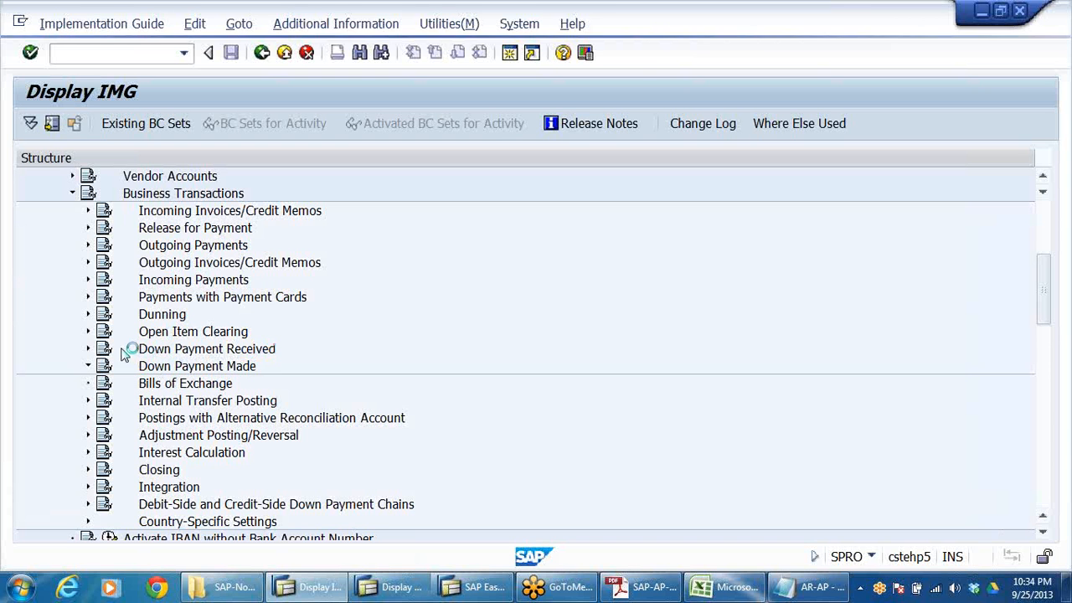
- Expand Down Payment Made and execute Define Alternative Reconciliation Account for Down Payments
click(88, 367)
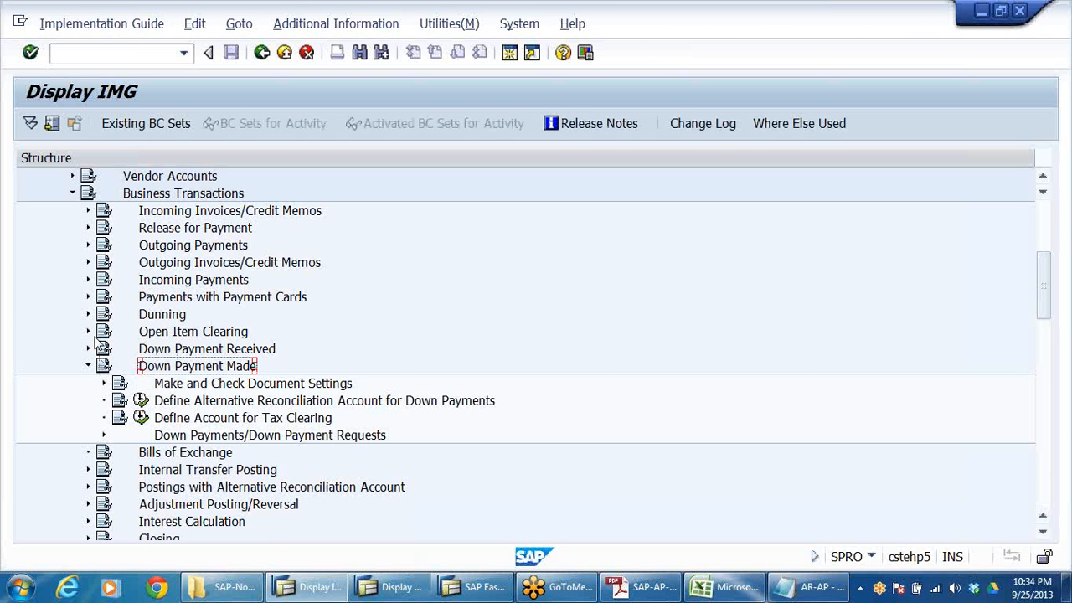
click(264, 404)
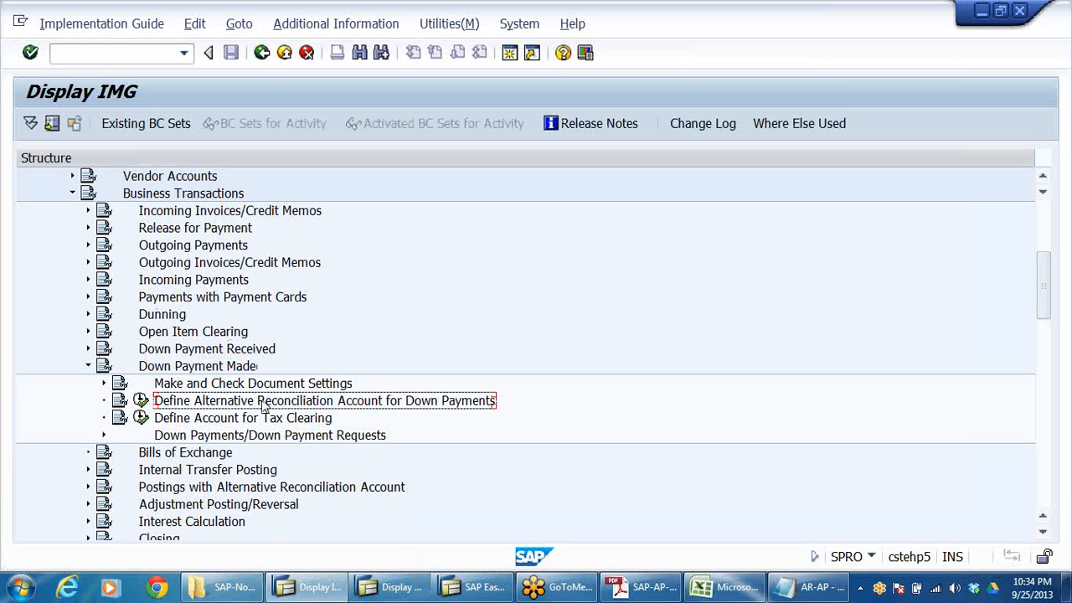
click(141, 400)
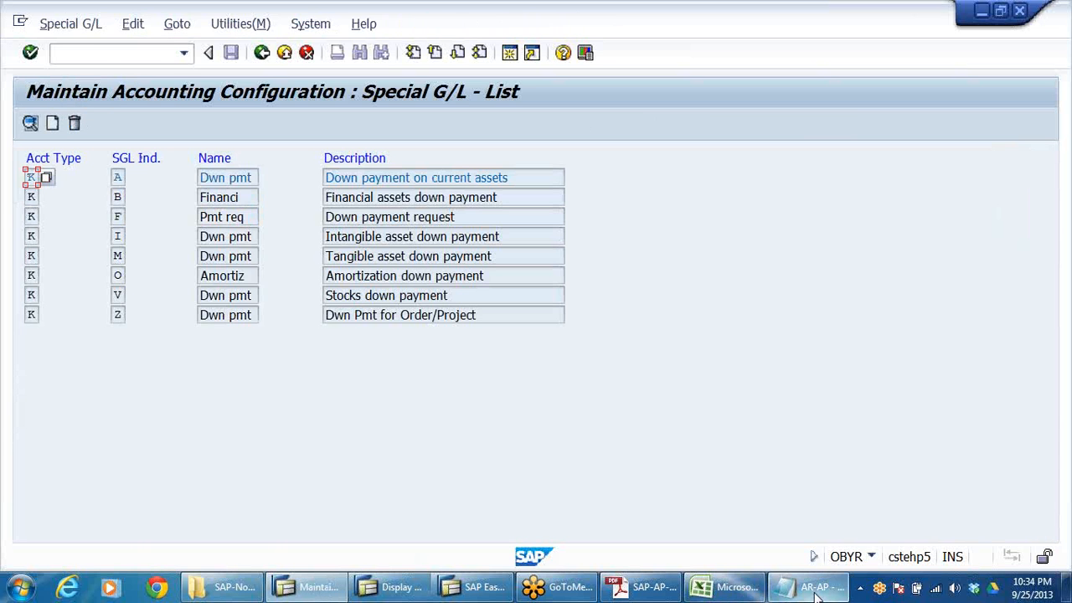
- Switch to the AR-AP notes in Notepad, review the entry for an advance paid to a vendor, and return to SAP
key(alt+Tab)
scroll(154, 369, up, 1)
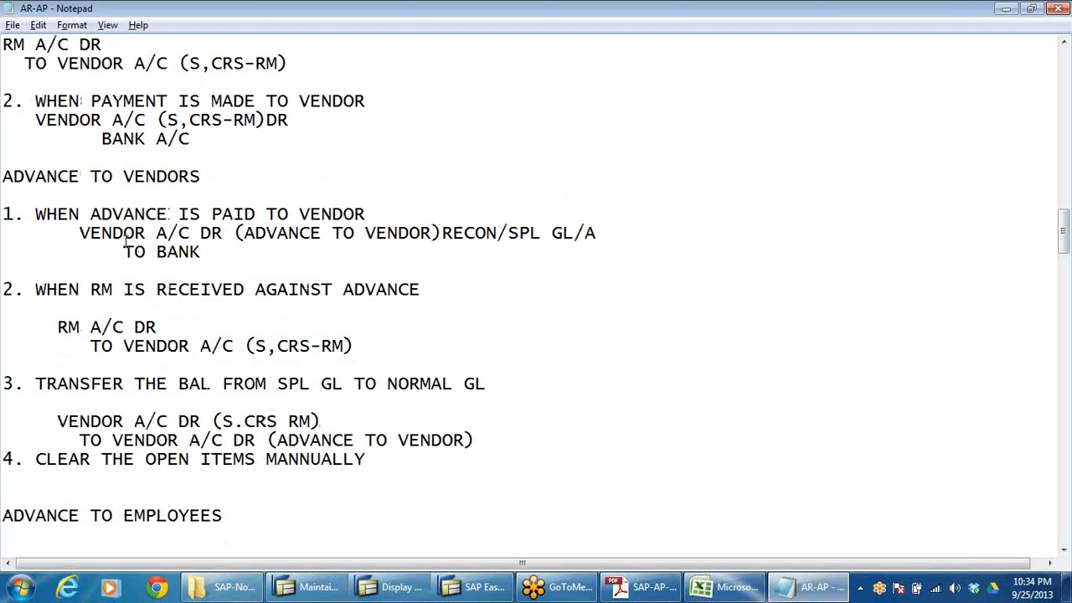
drag(77, 233, 216, 238)
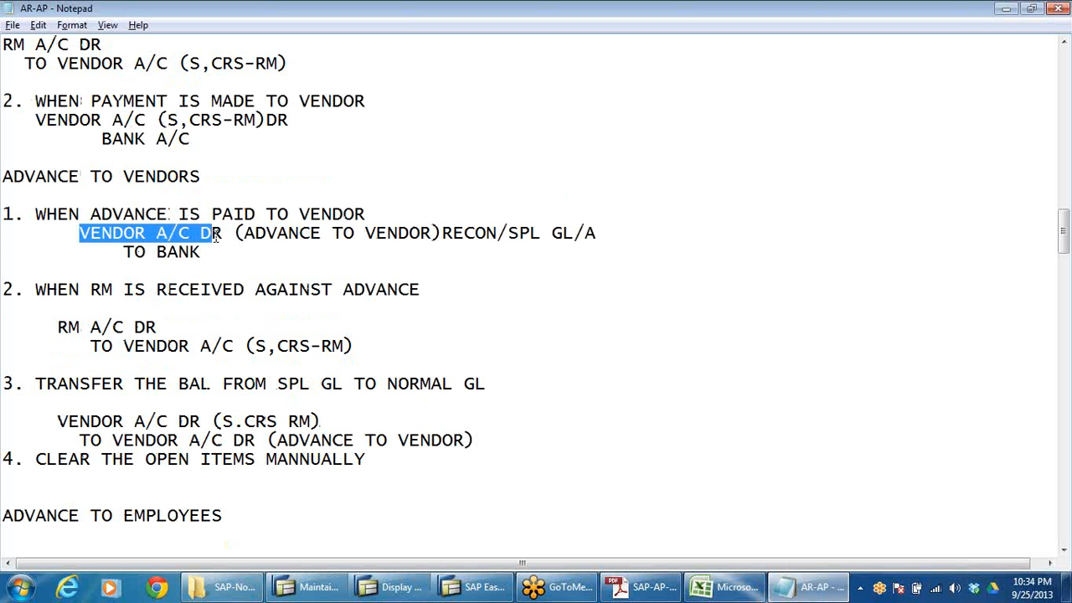
click(336, 289)
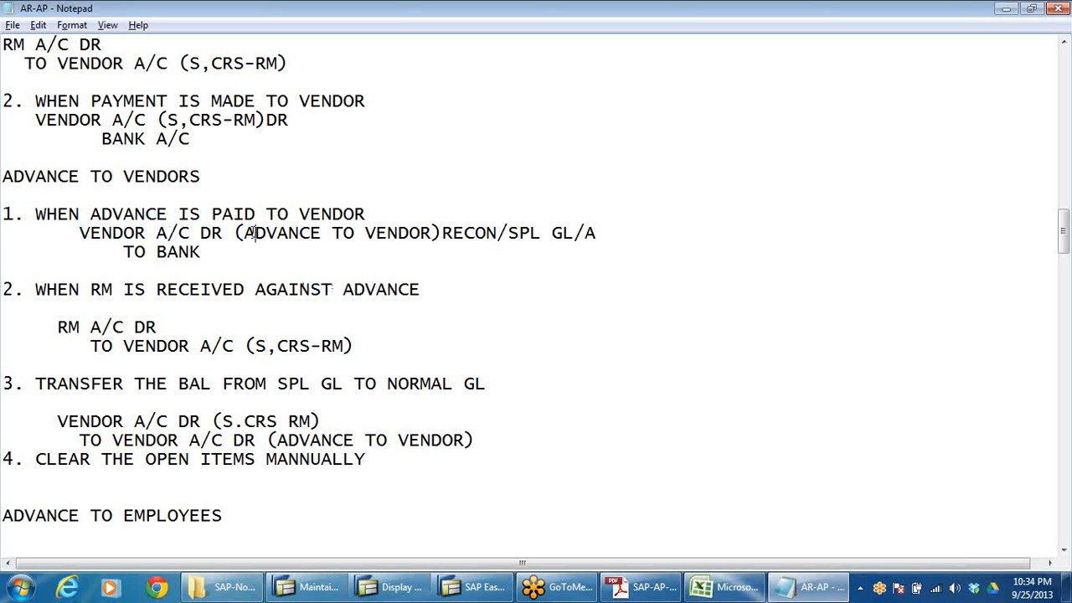
drag(254, 233, 477, 235)
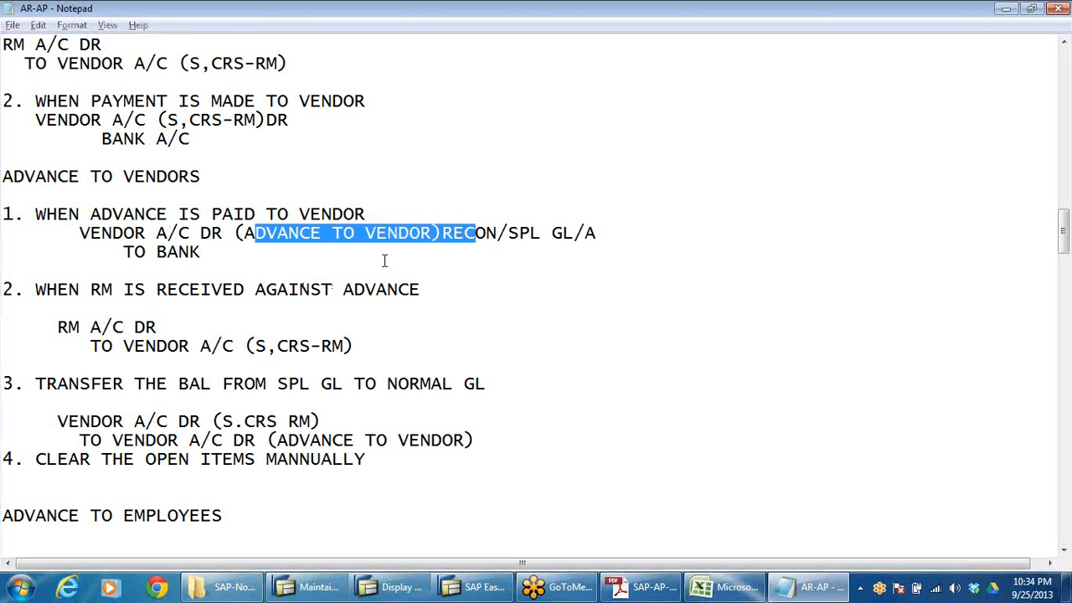
key(alt+Tab)
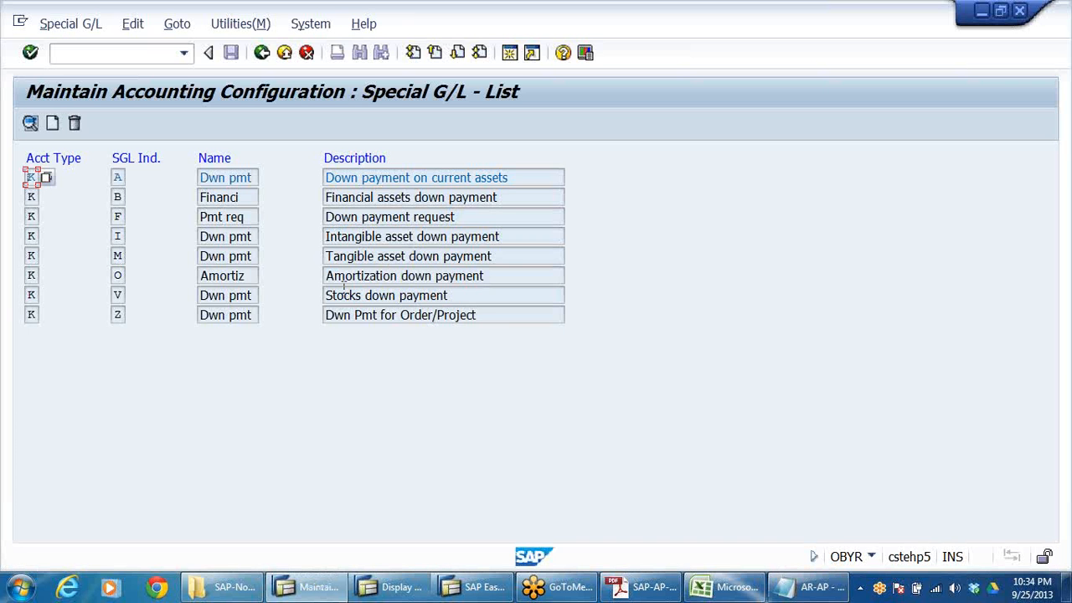
- Open the vendor special G/L entry A, Down payment on current assets, for chart of accounts DRCA
click(118, 178)
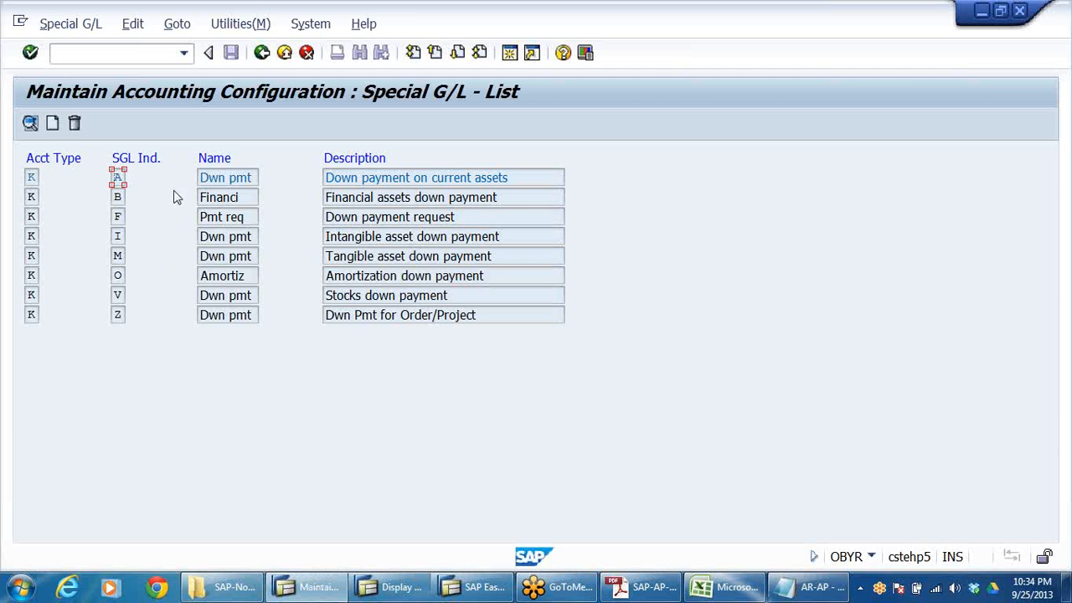
click(216, 178)
click(392, 178)
double_click(366, 177)
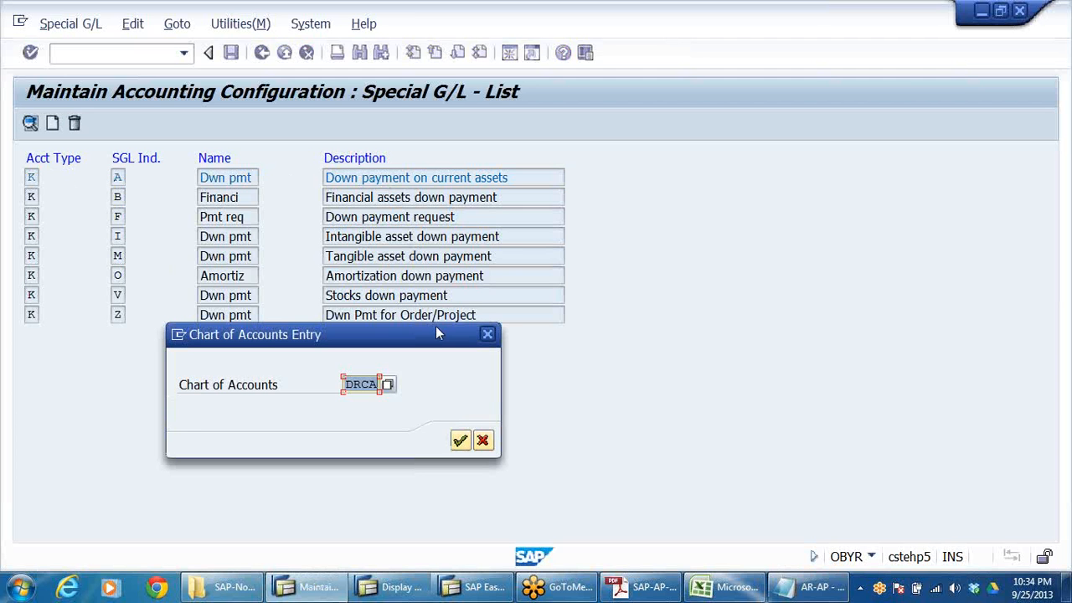
click(460, 440)
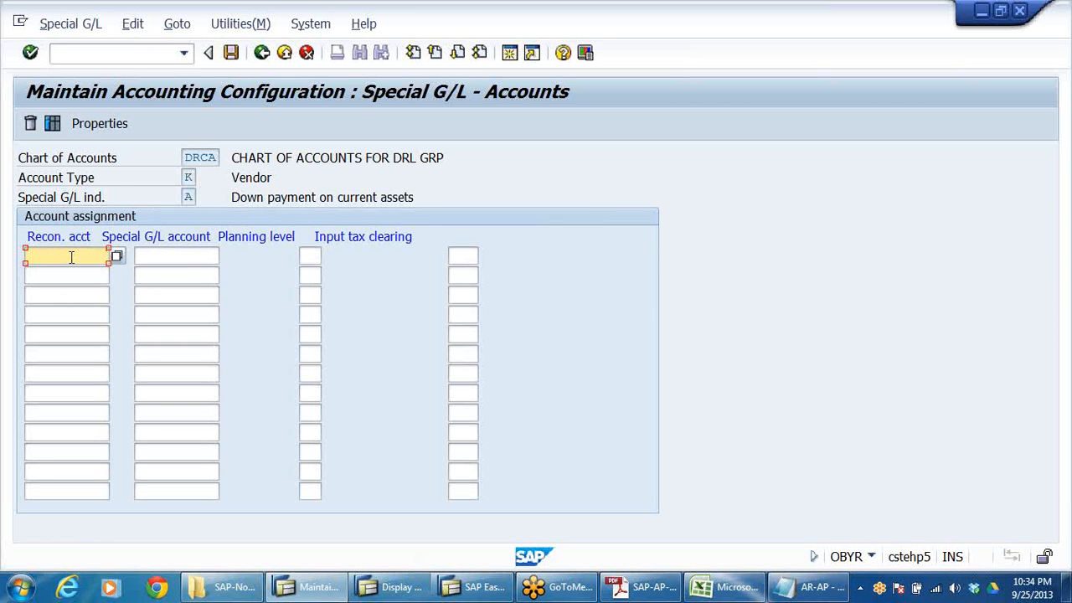
- Assign special G/L account 200501 to reconciliation account 101201 in the first account assignment row
click(169, 257)
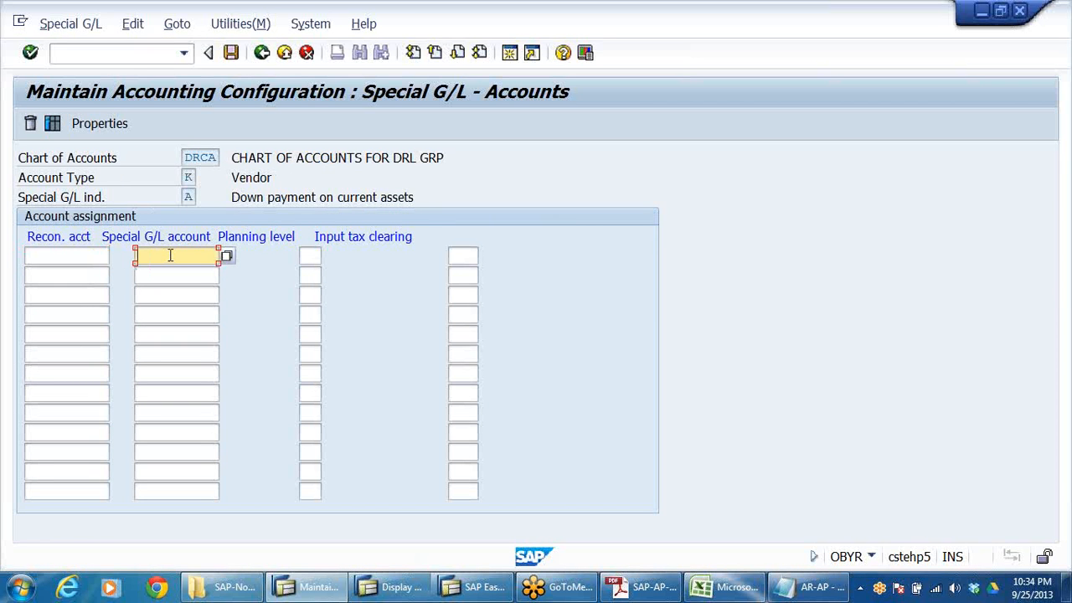
text(200501)
click(84, 253)
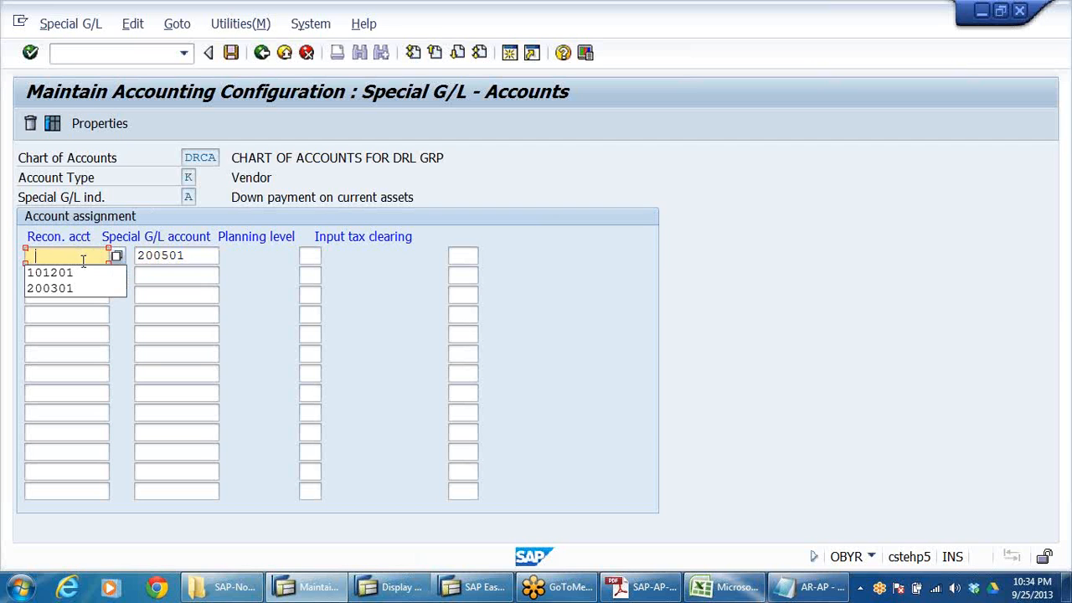
click(73, 273)
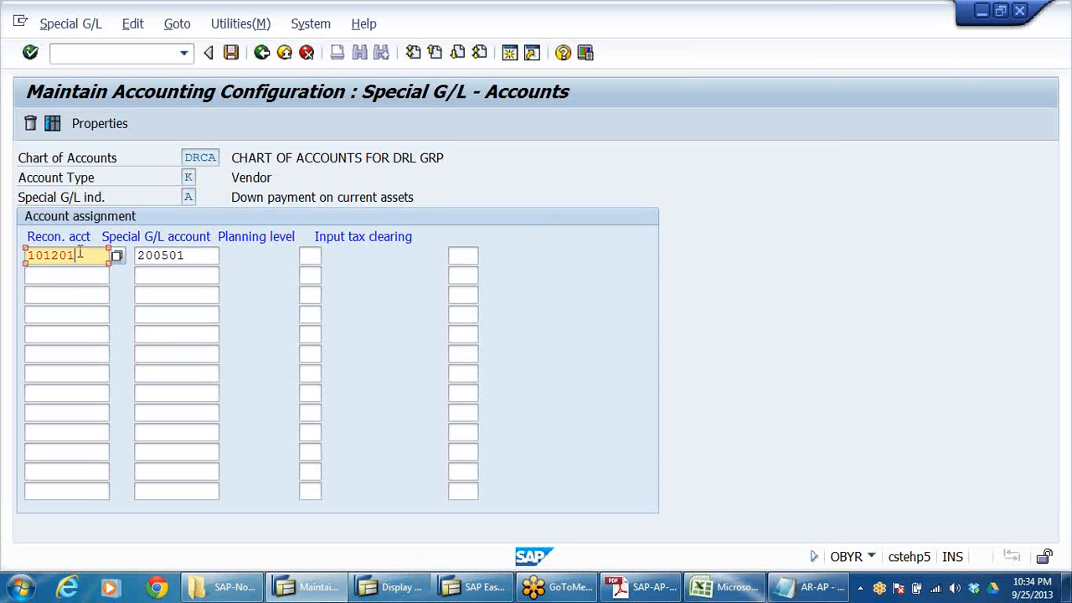
- Check the chart of accounts, account type, special G/L indicator and the assigned reconciliation and special G/L accounts
drag(192, 158, 221, 159)
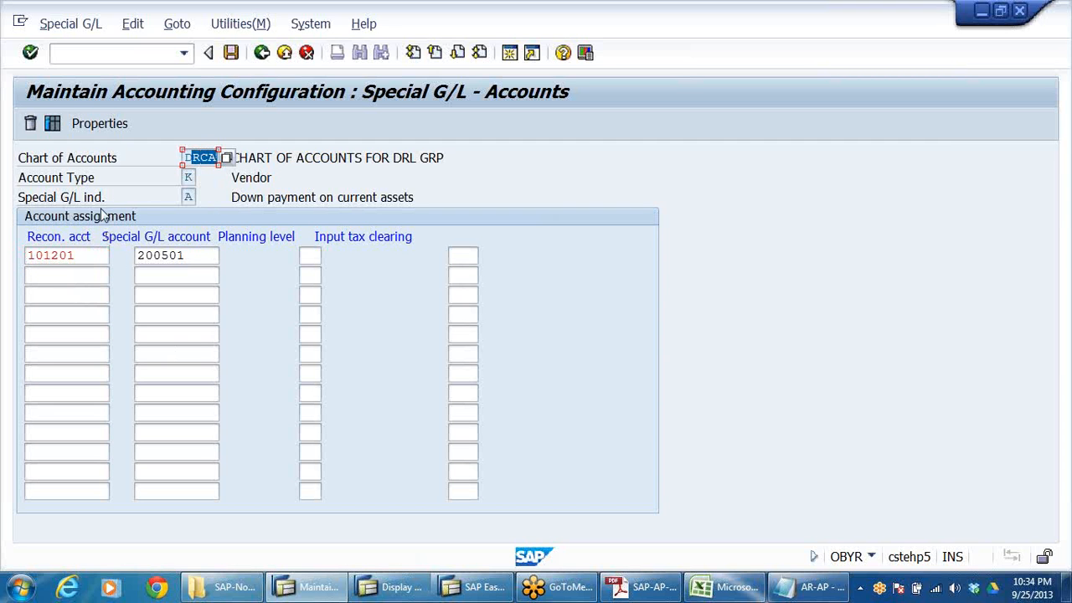
click(188, 175)
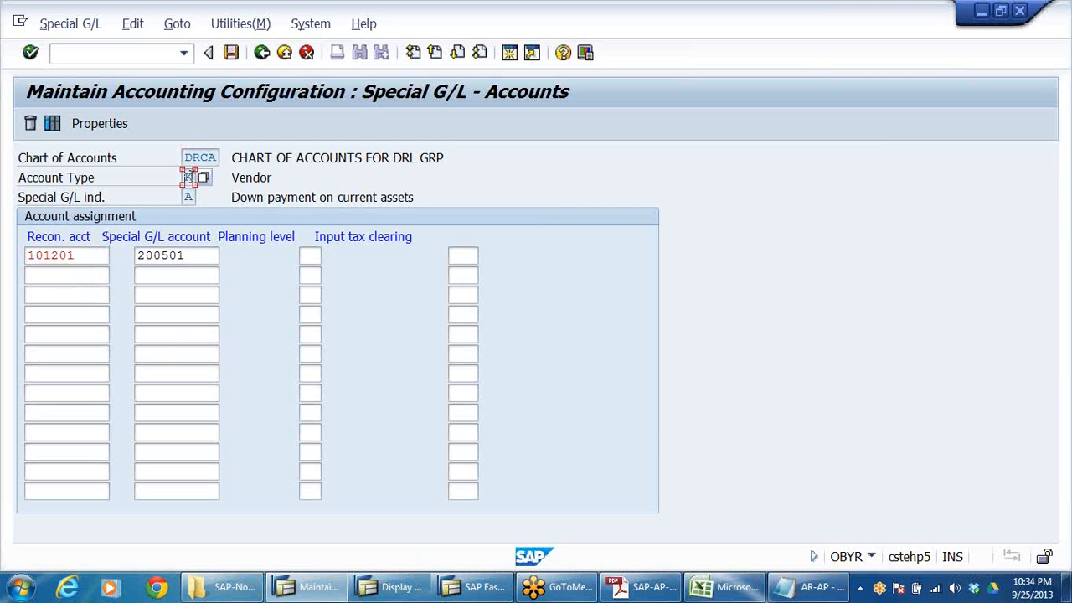
click(265, 177)
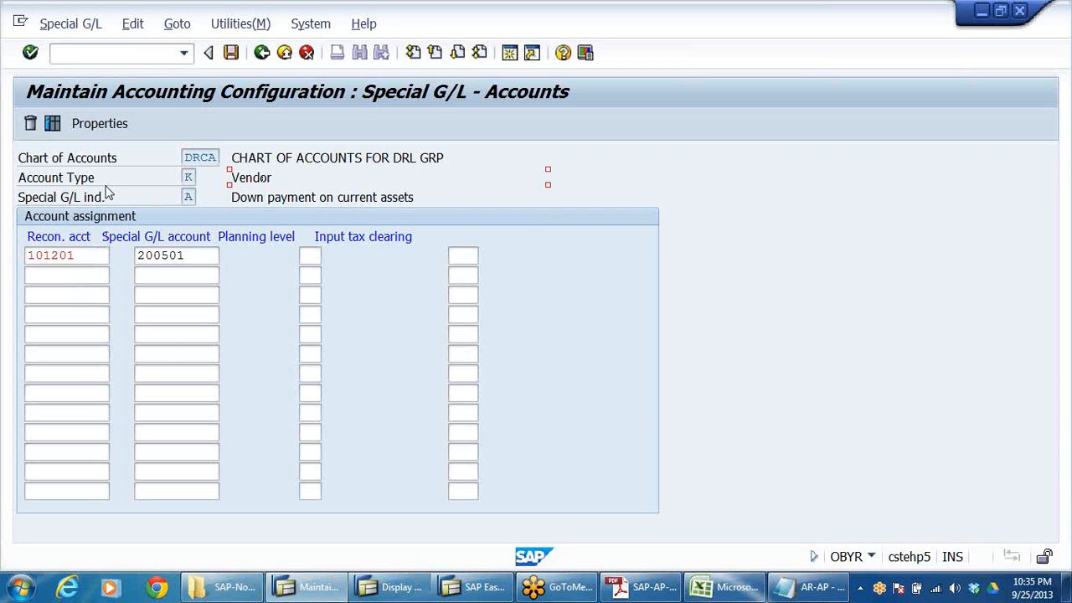
click(188, 196)
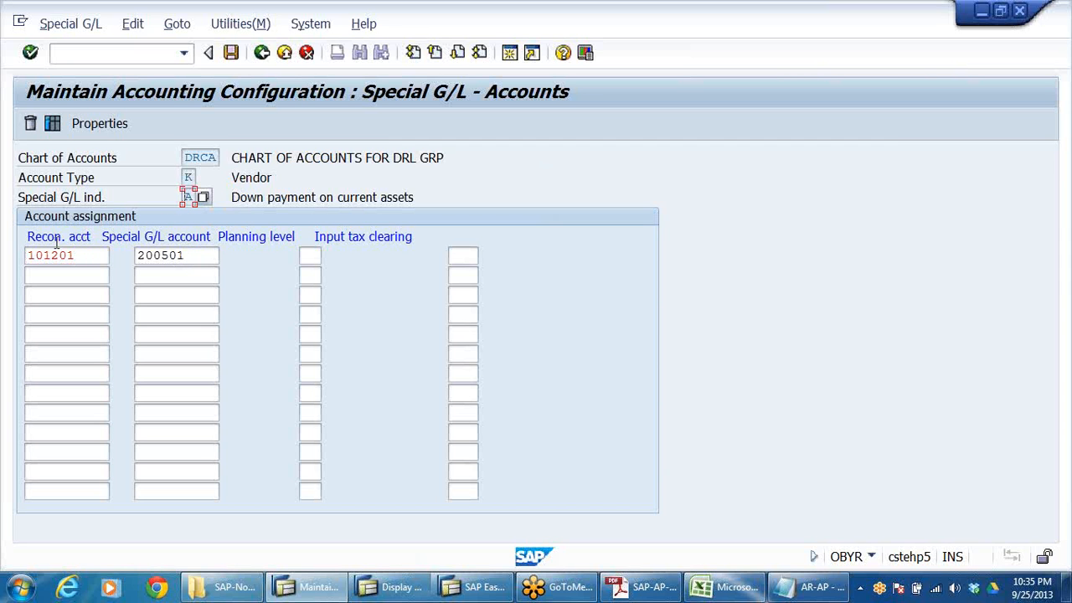
drag(31, 258, 117, 262)
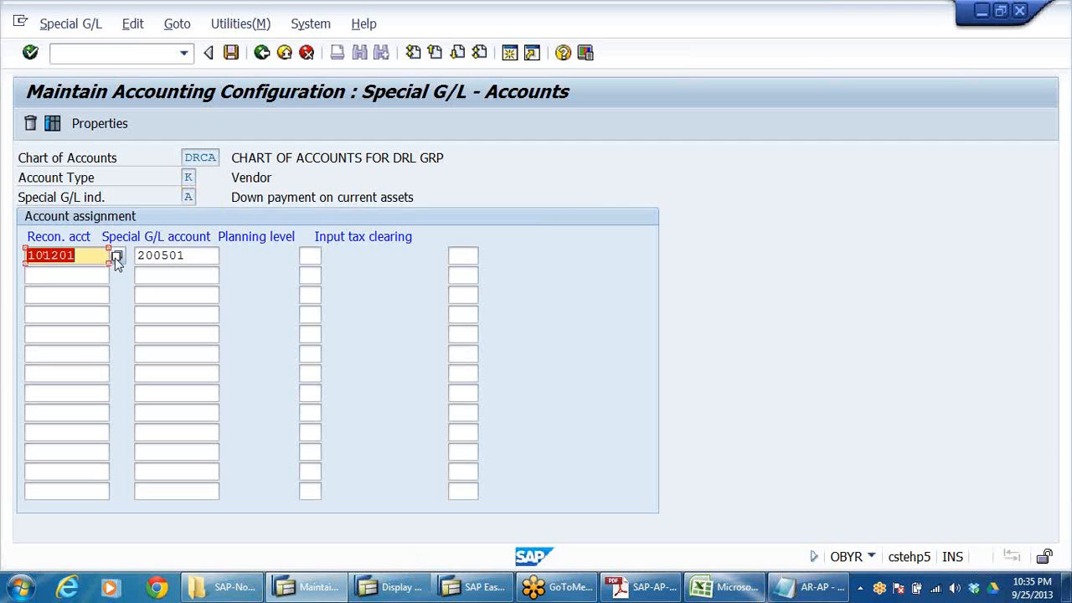
click(187, 257)
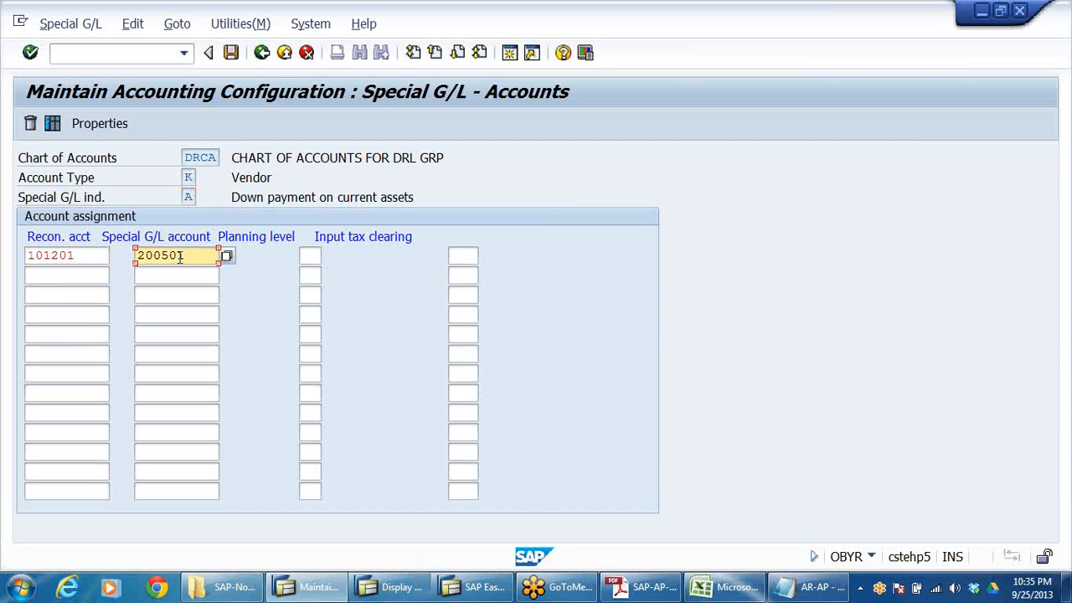
drag(194, 256, 134, 258)
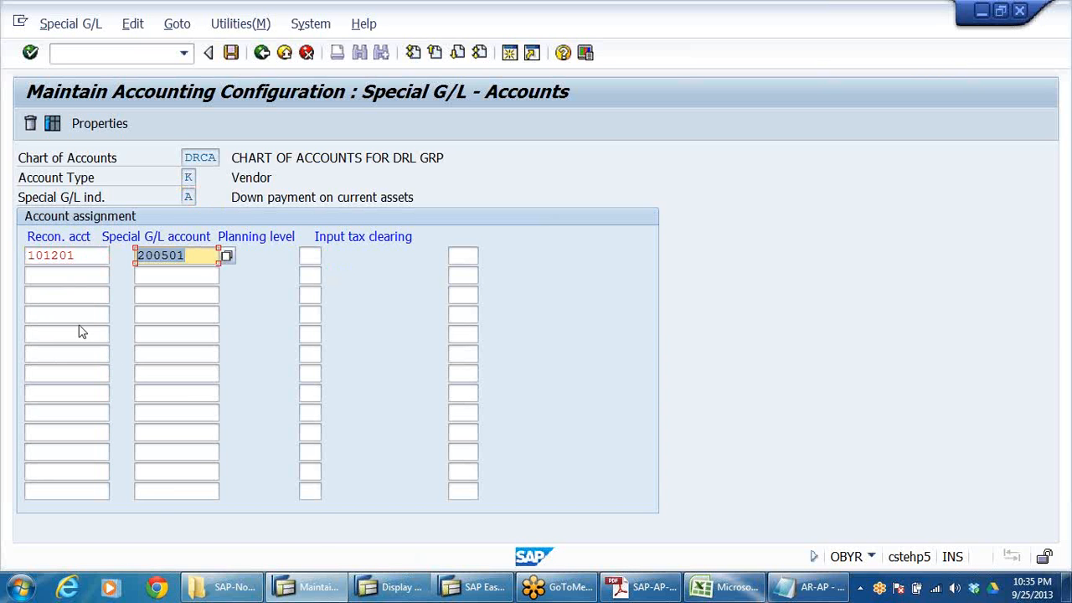
mouse_move(222, 586)
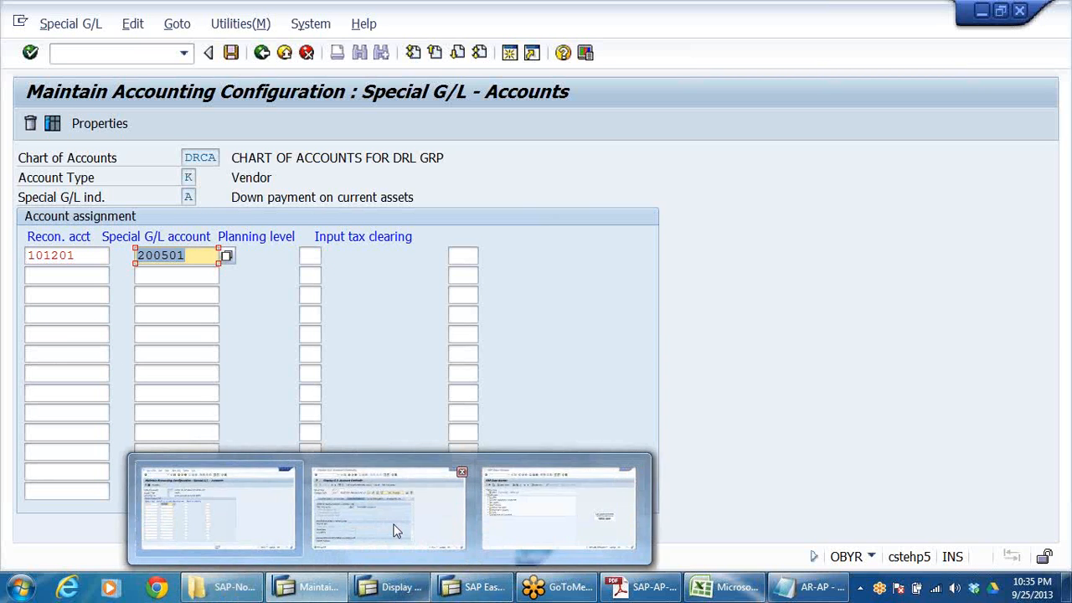
- Save the special G/L account assignment and return to the Display IMG structure
click(231, 53)
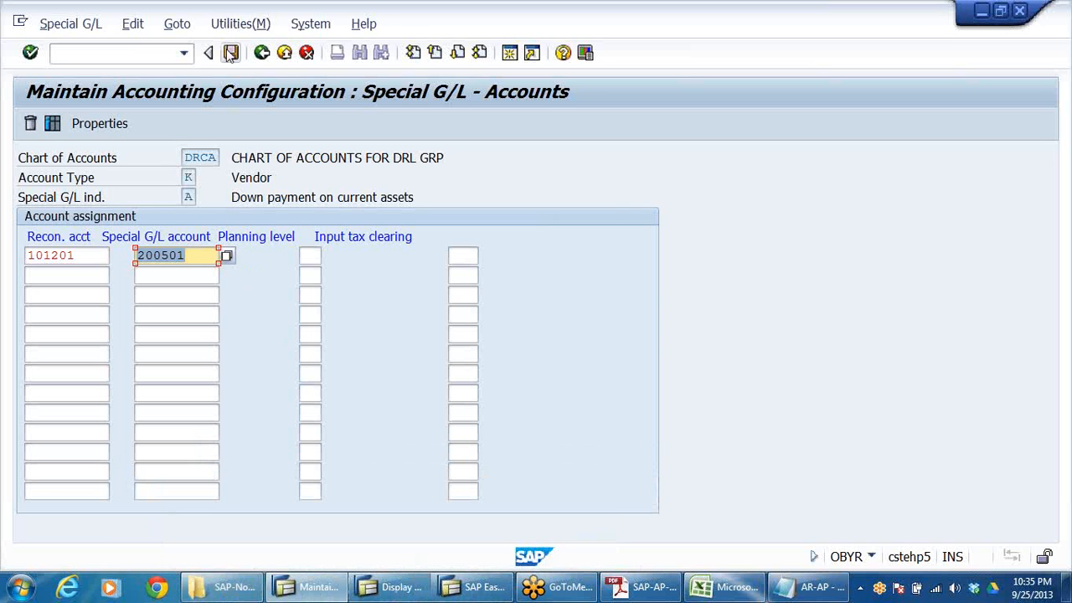
click(353, 323)
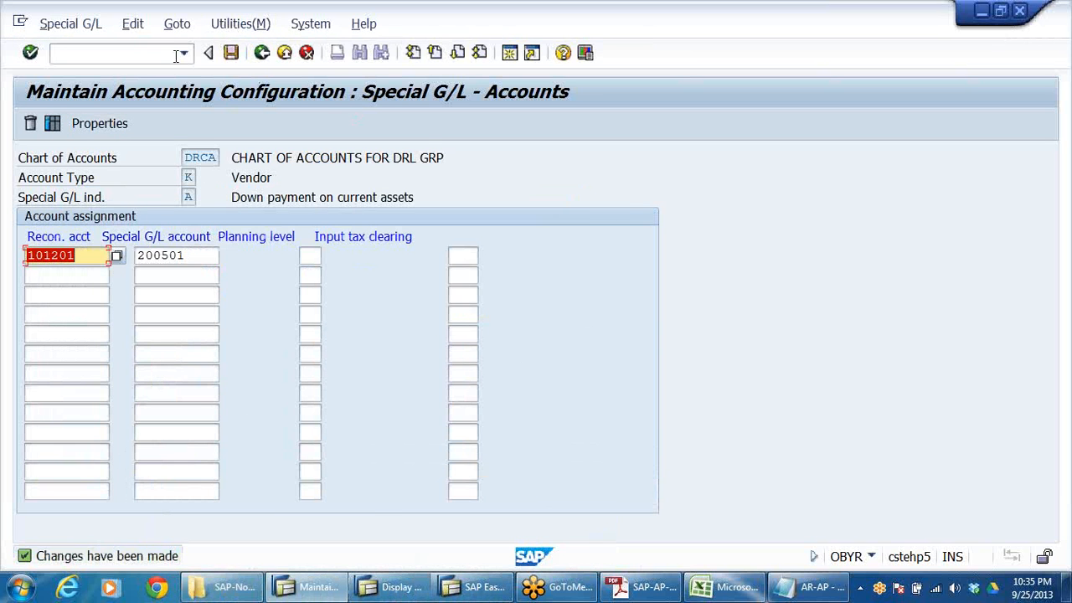
click(262, 54)
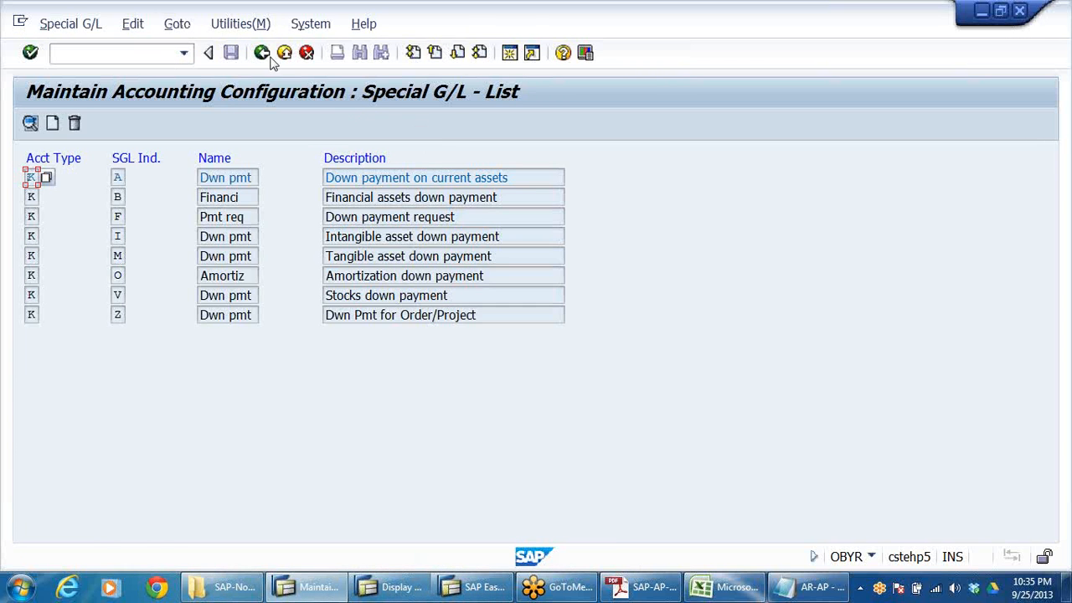
click(262, 53)
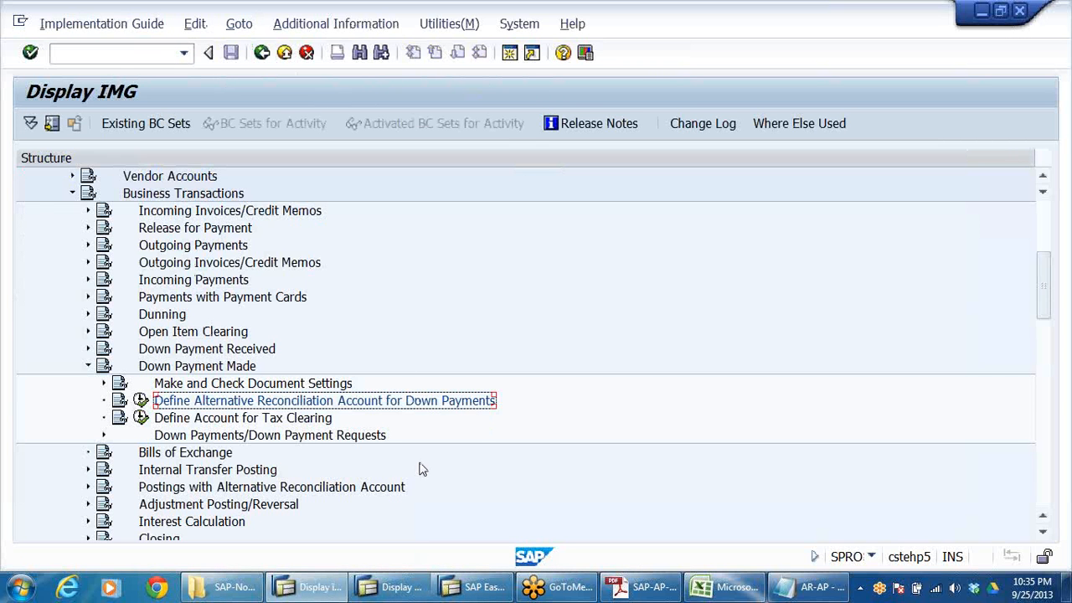
- Exit the G/L account session to SAP Easy Access and collapse Document Entry and Account under Accounts Payable
click(394, 587)
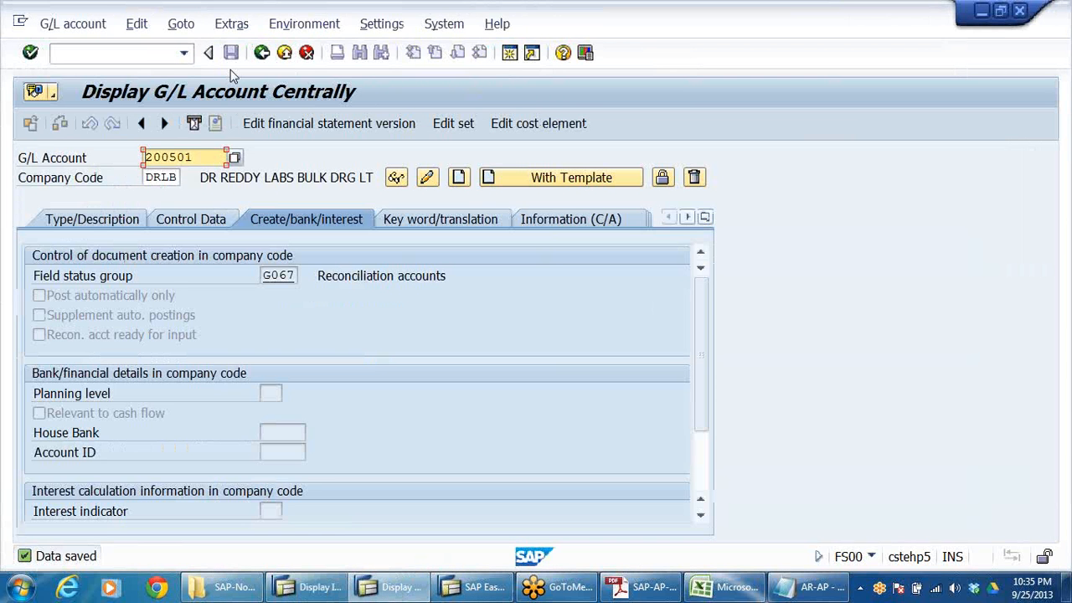
click(285, 52)
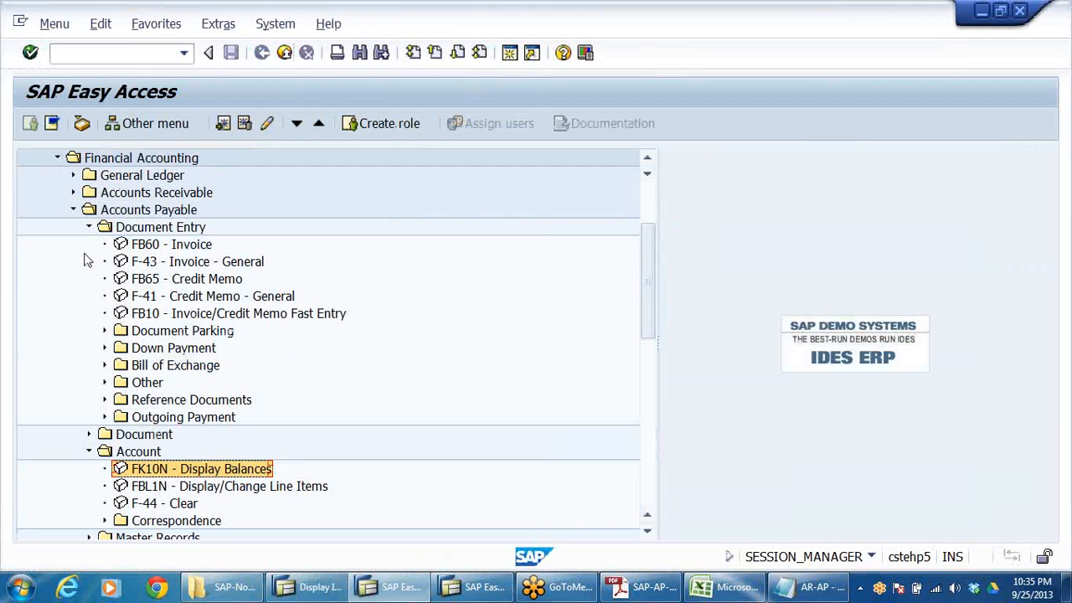
click(88, 227)
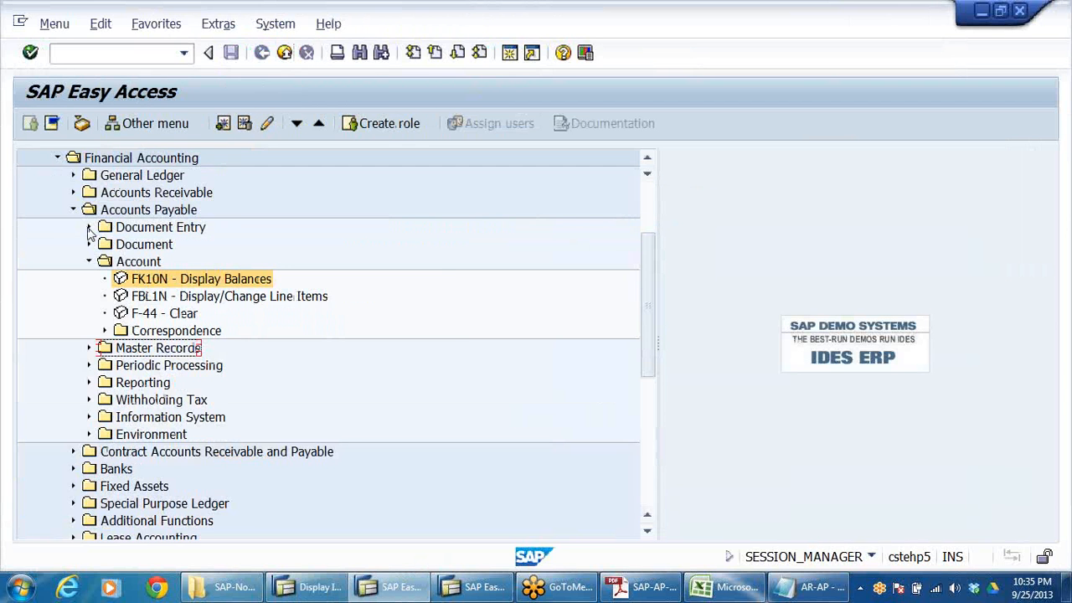
click(88, 261)
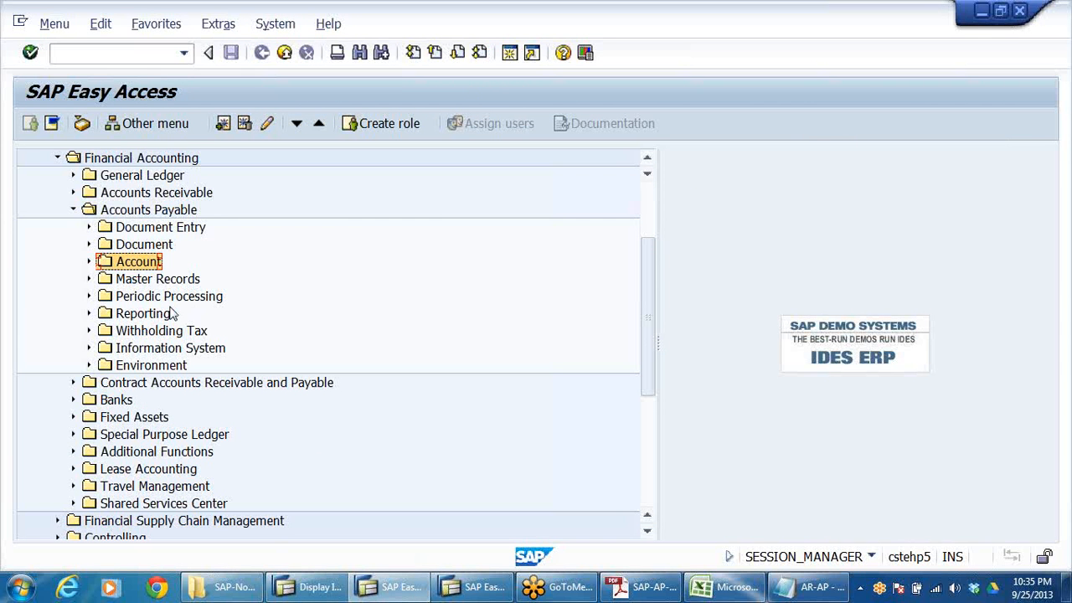
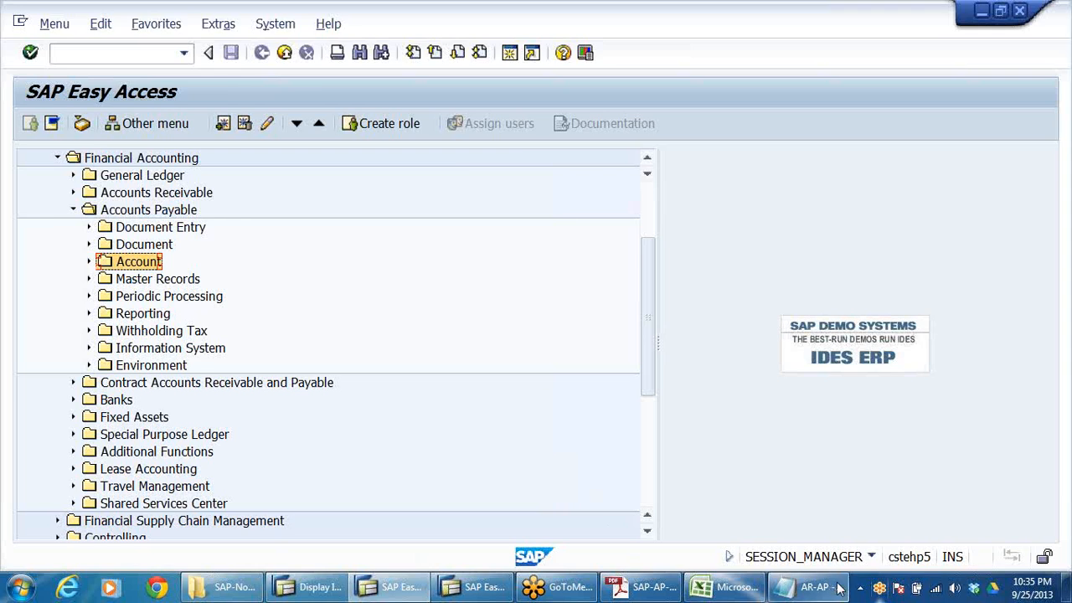
- Review the journal entry for an advance paid to a vendor in the AR-AP Notepad notes and return to SAP
click(809, 587)
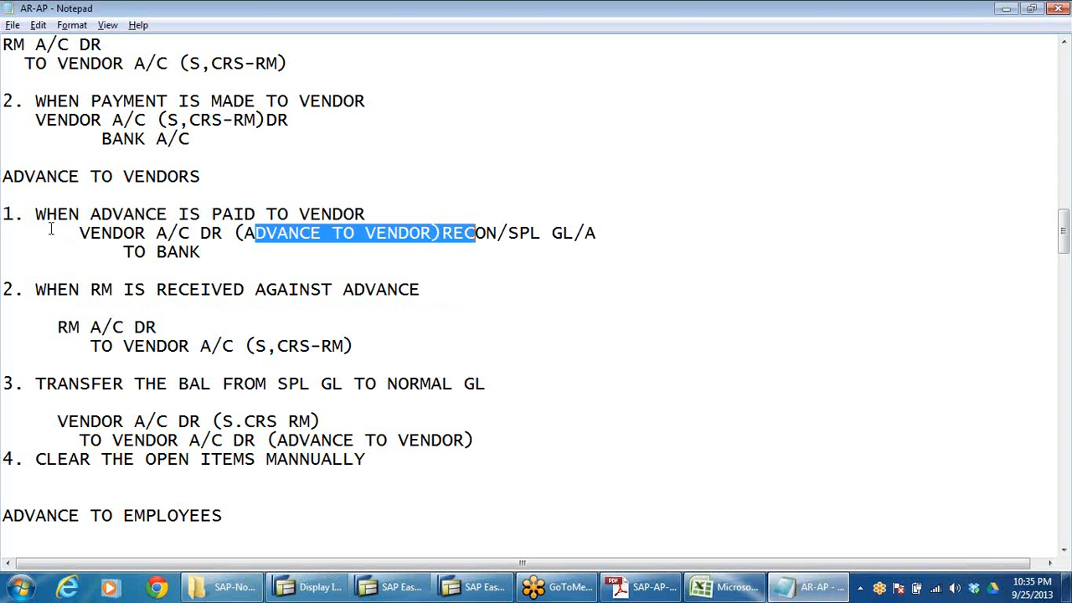
drag(47, 233, 2, 214)
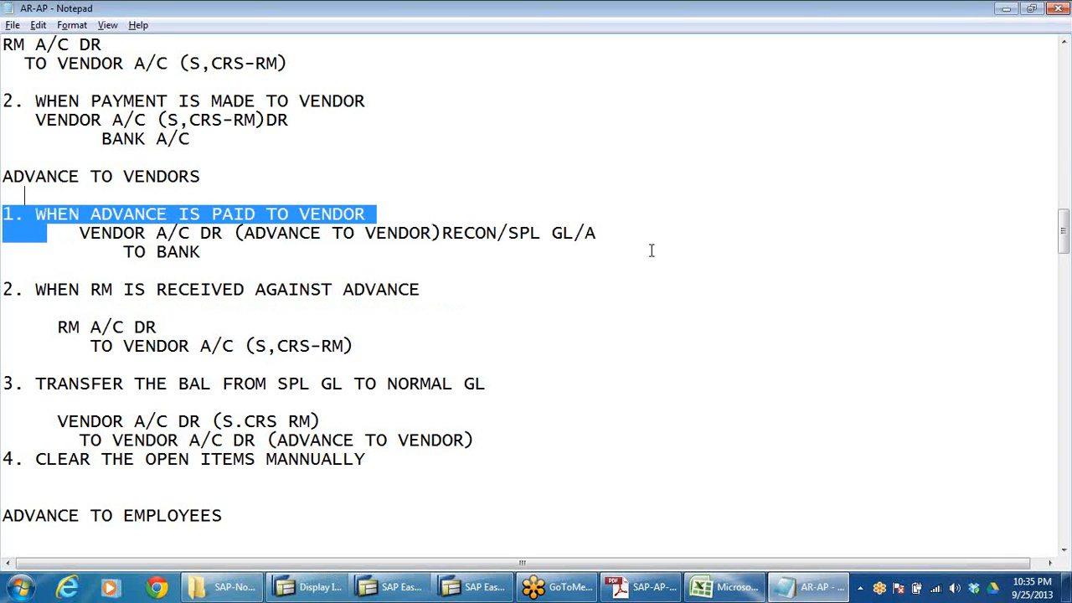
key(alt+Tab)
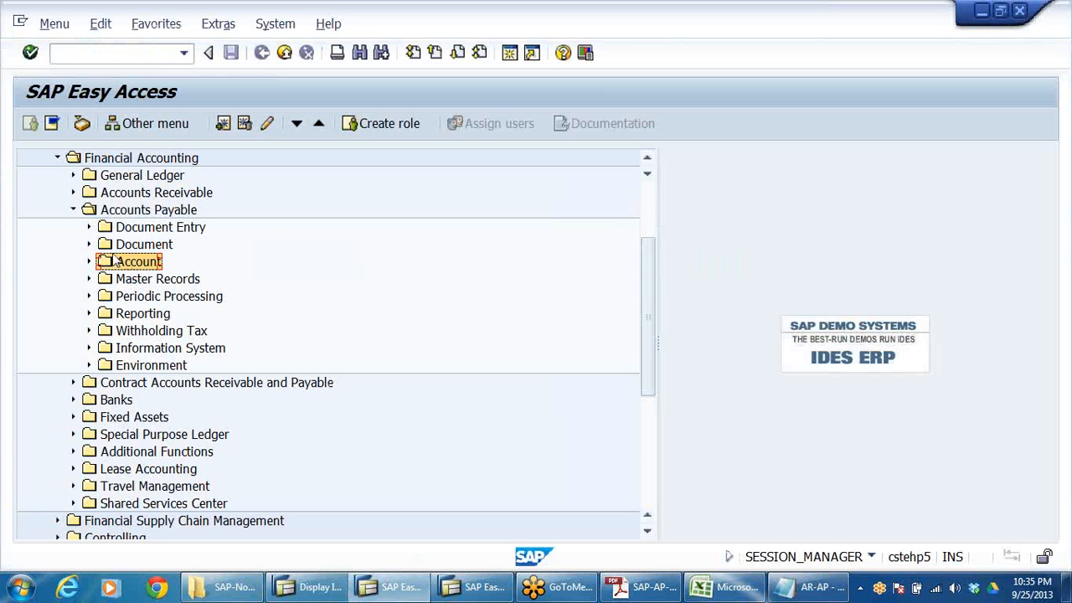
- Open the F-48 Down Payment transaction from the Accounts Payable document entry functions
click(130, 234)
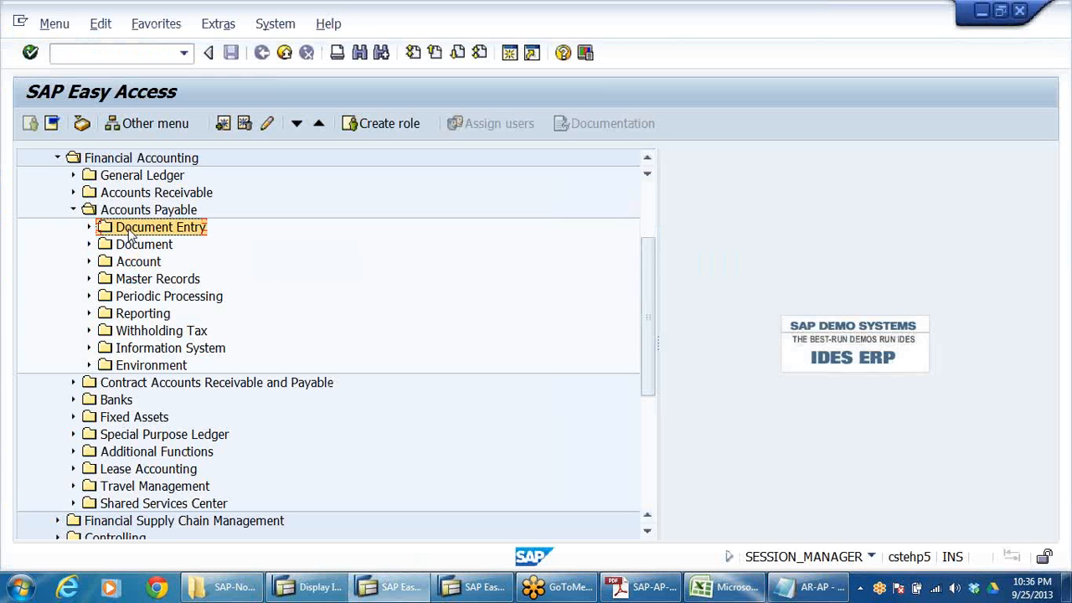
double_click(130, 234)
key(Down)
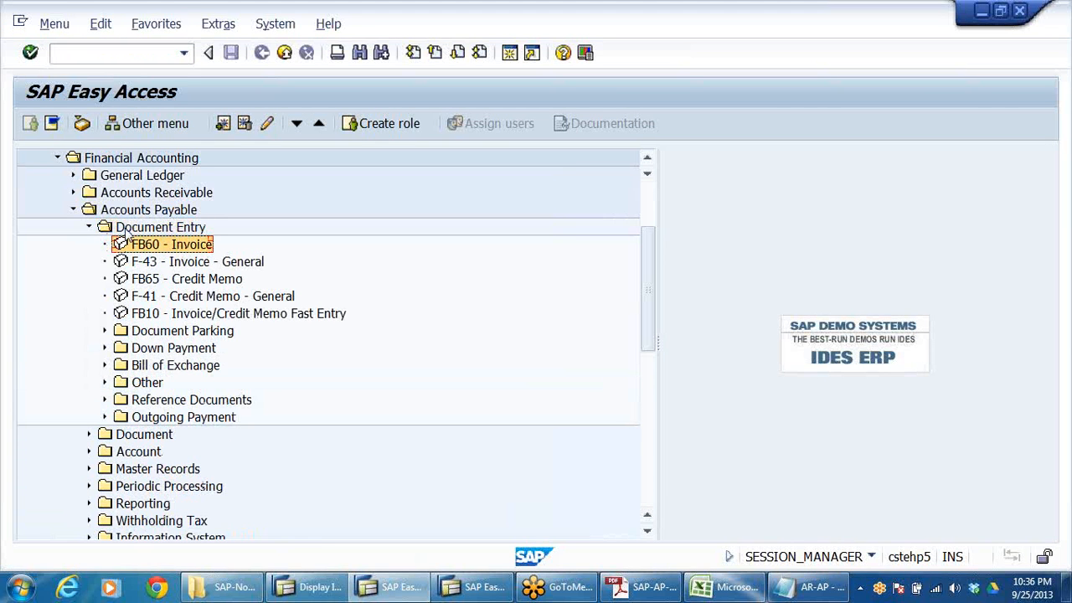
key(Down)
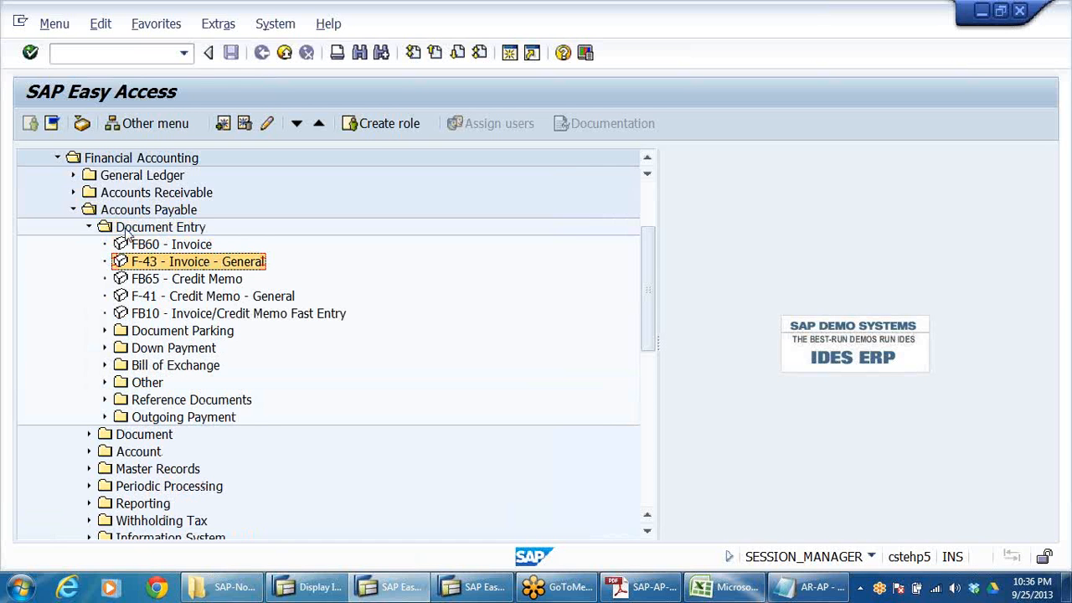
key(Down)
key(Down)
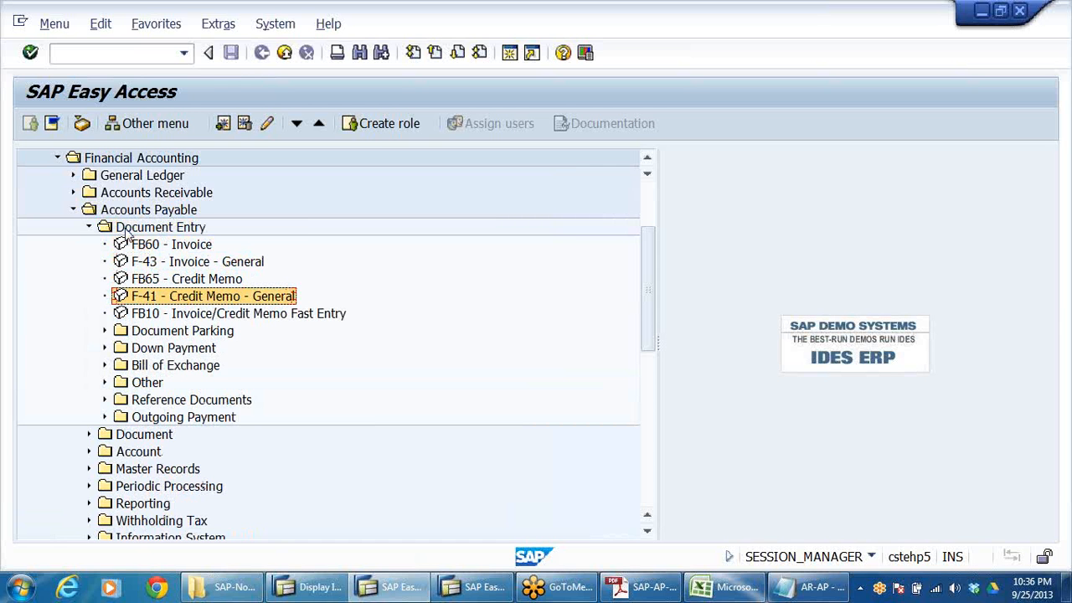
click(105, 348)
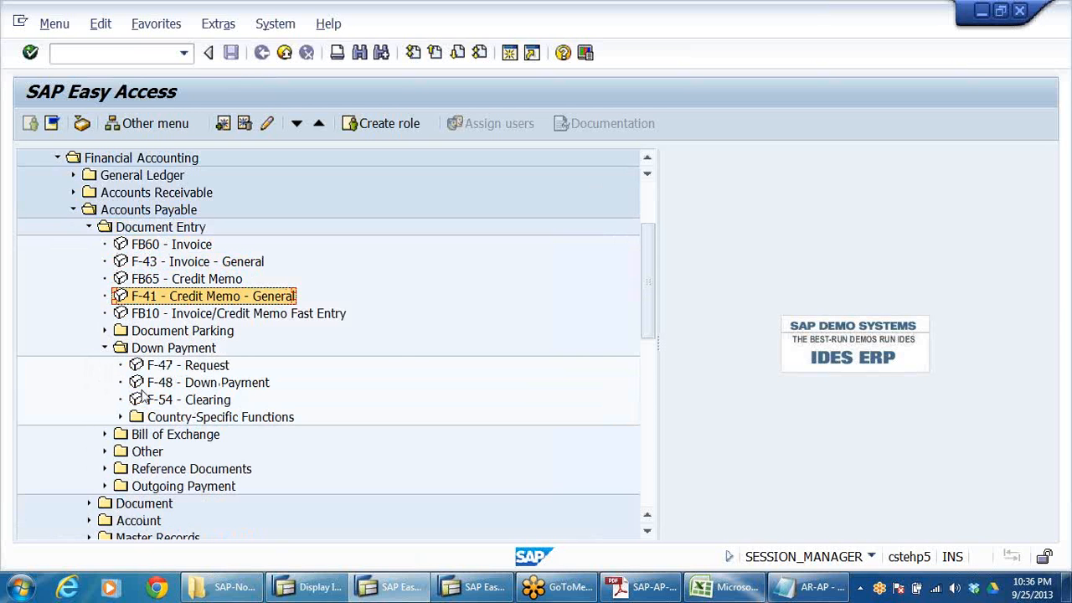
click(172, 384)
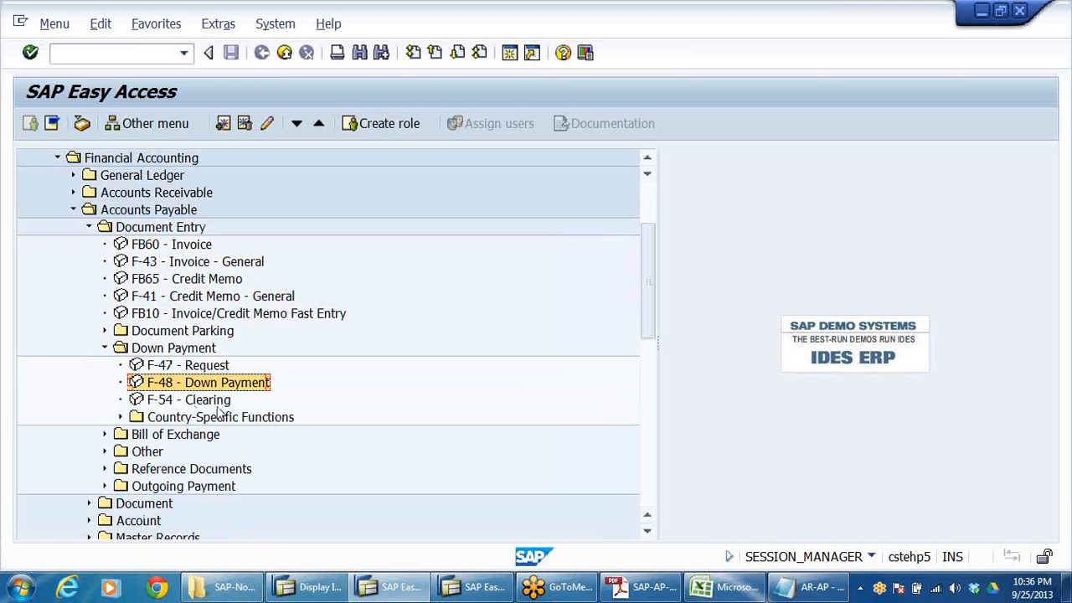
double_click(180, 384)
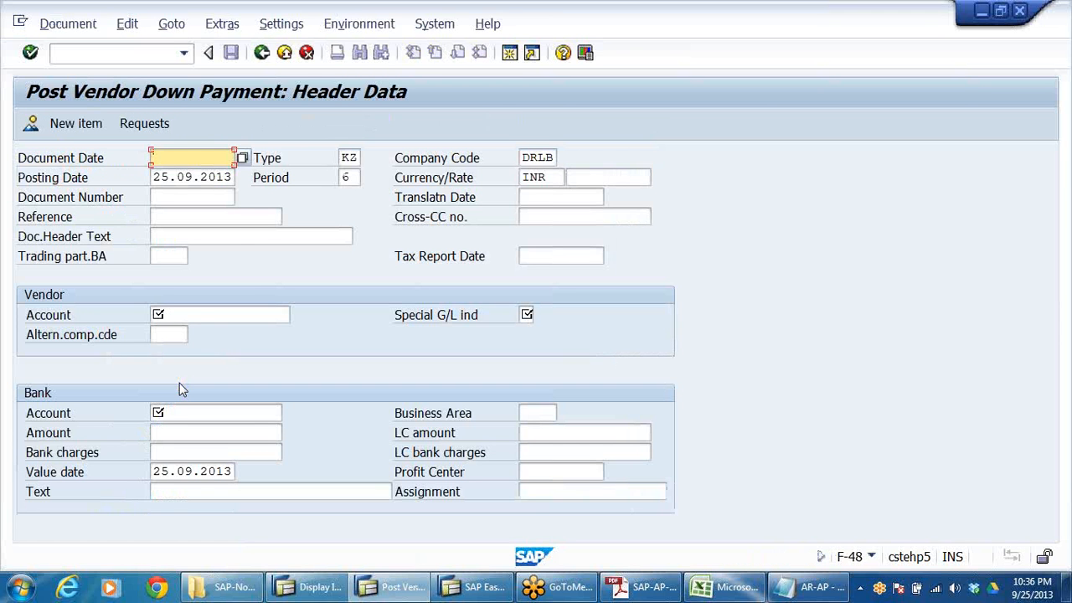
- Set the document date of the vendor down payment to 25.09.2013
click(180, 156)
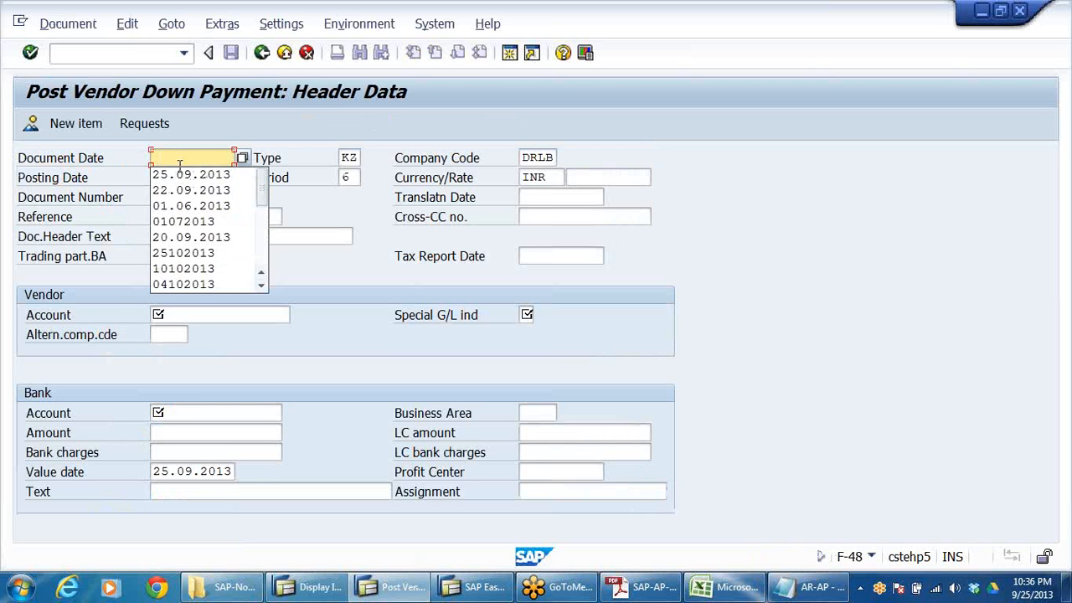
click(179, 174)
click(180, 156)
click(181, 174)
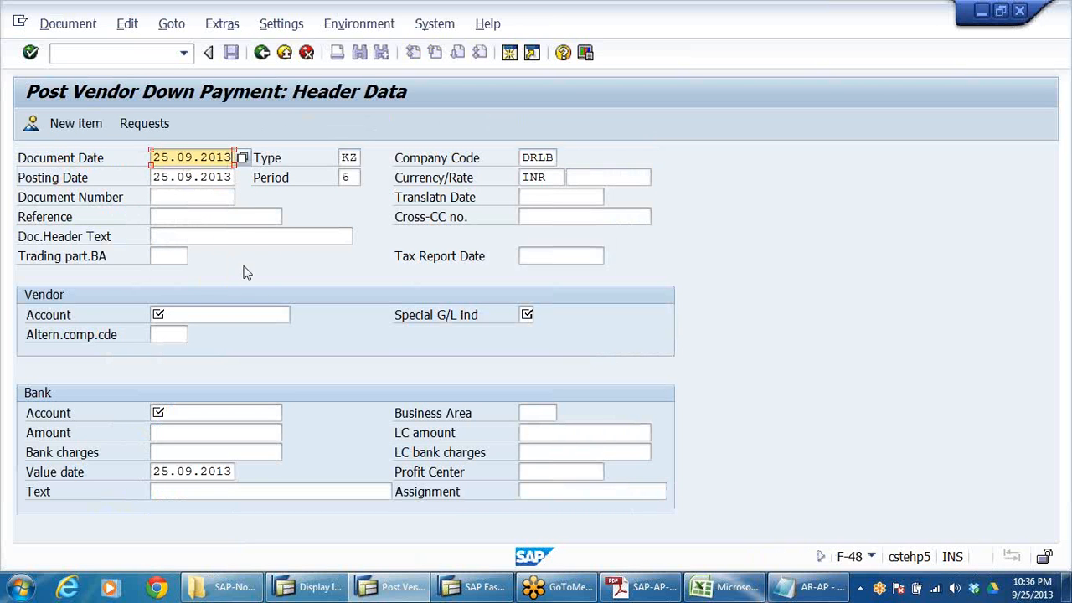
- Look up the vendors of company code DRLB and choose PQR RM SUPPLIERS as the vendor account
click(199, 317)
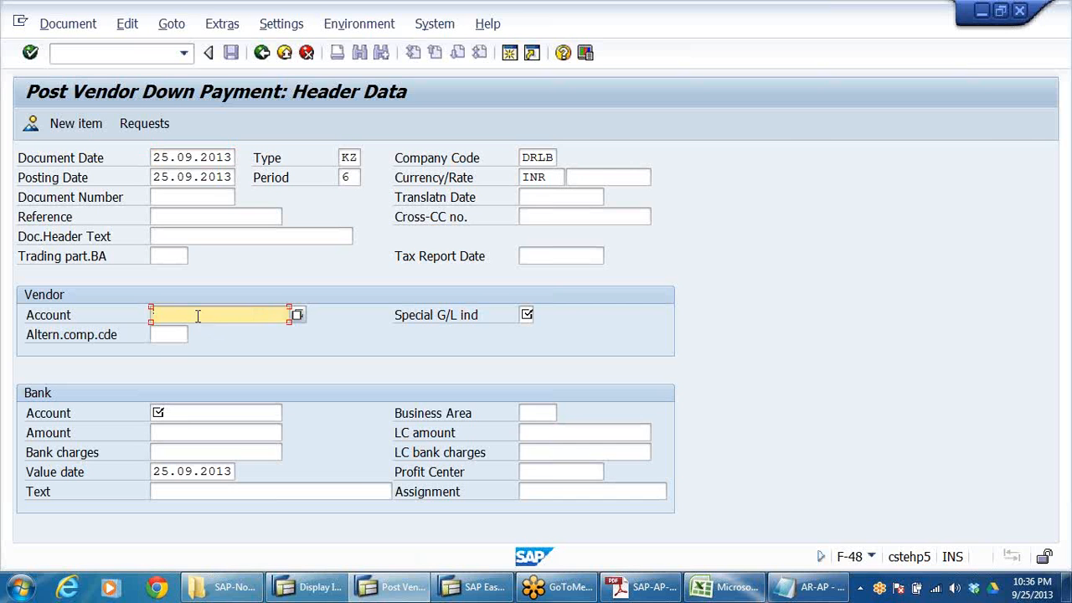
click(251, 316)
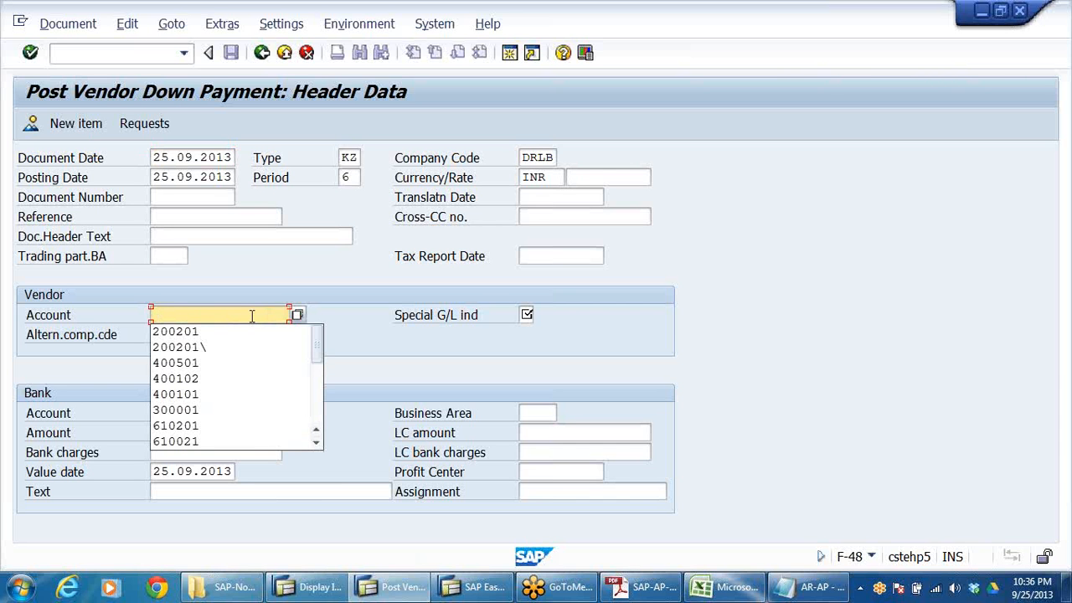
click(297, 315)
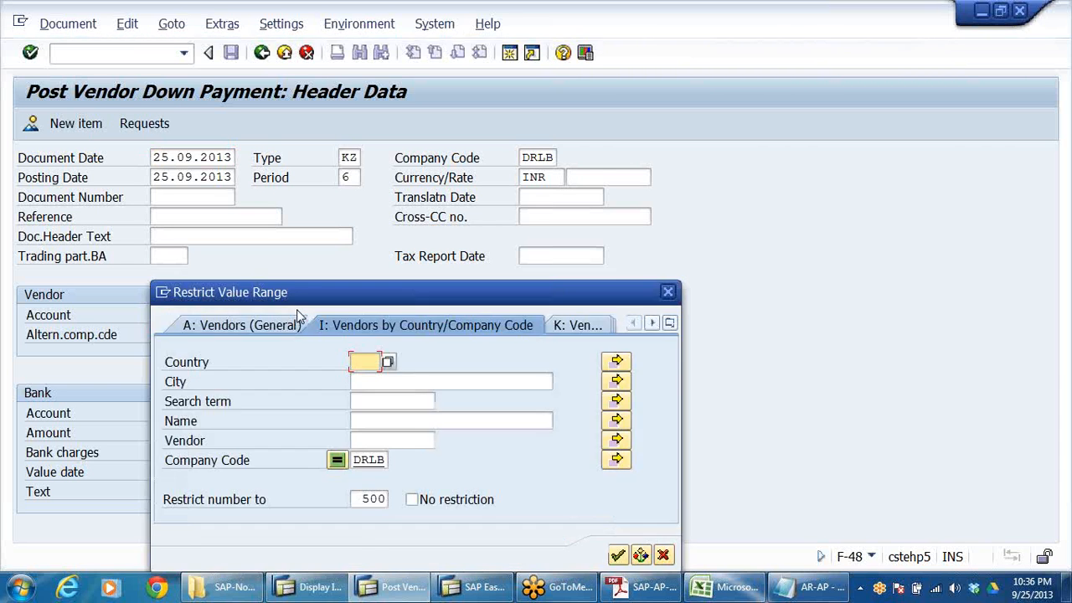
key(Return)
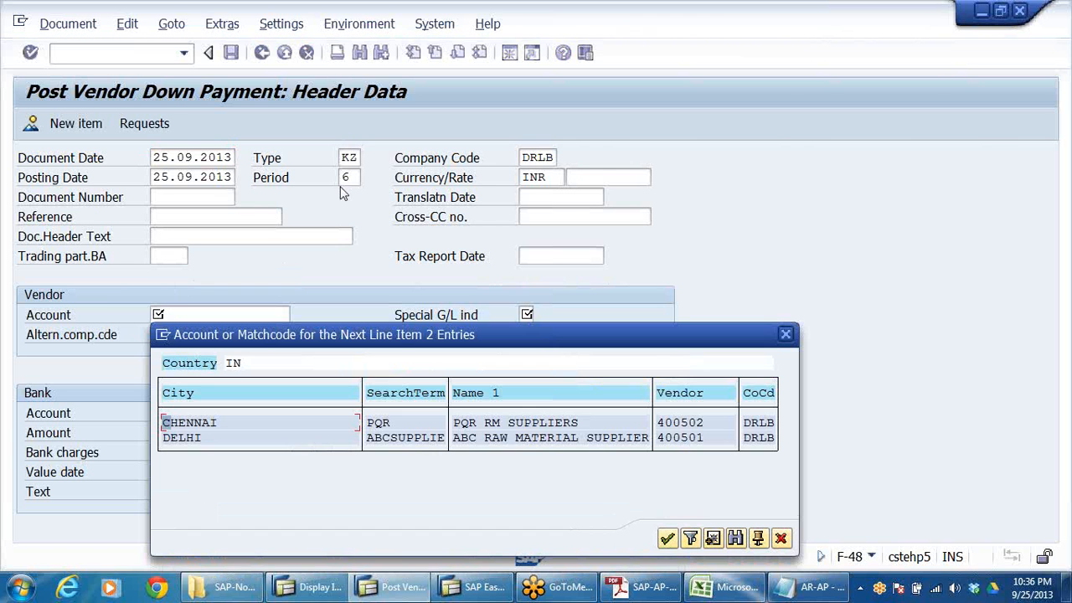
click(479, 423)
click(476, 439)
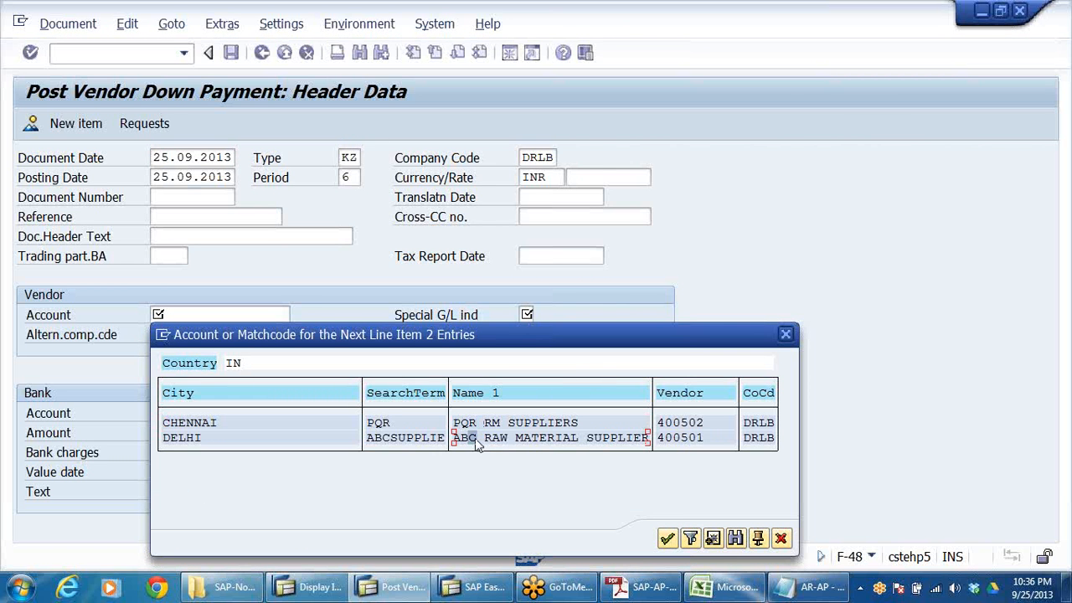
double_click(482, 424)
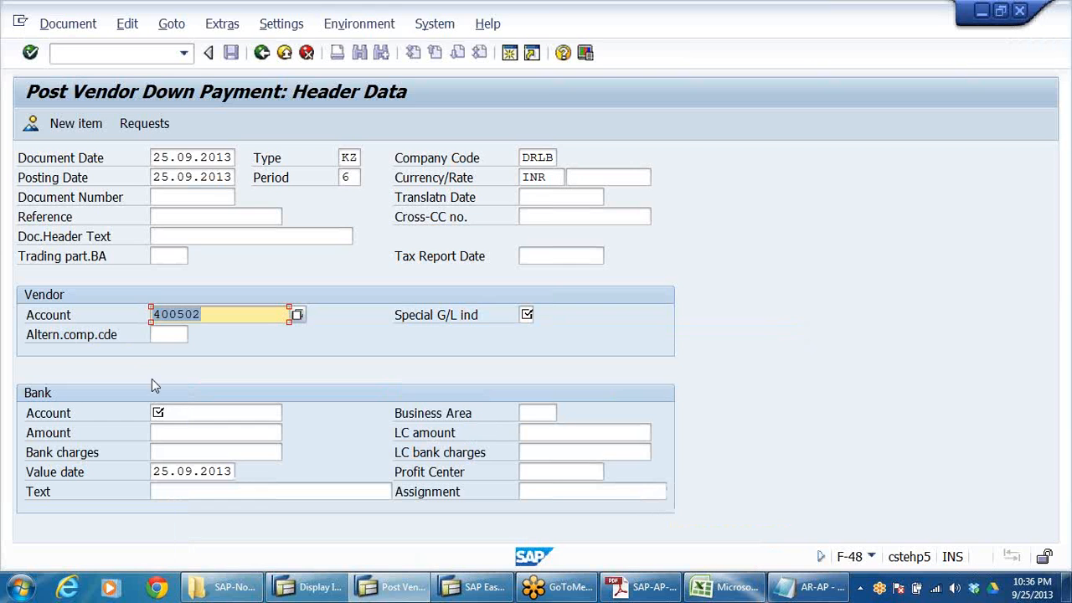
- Fill in the bank data with G/L account 200405, amount 115000 and the text ADV PAID TO VENDOR
click(181, 413)
click(185, 429)
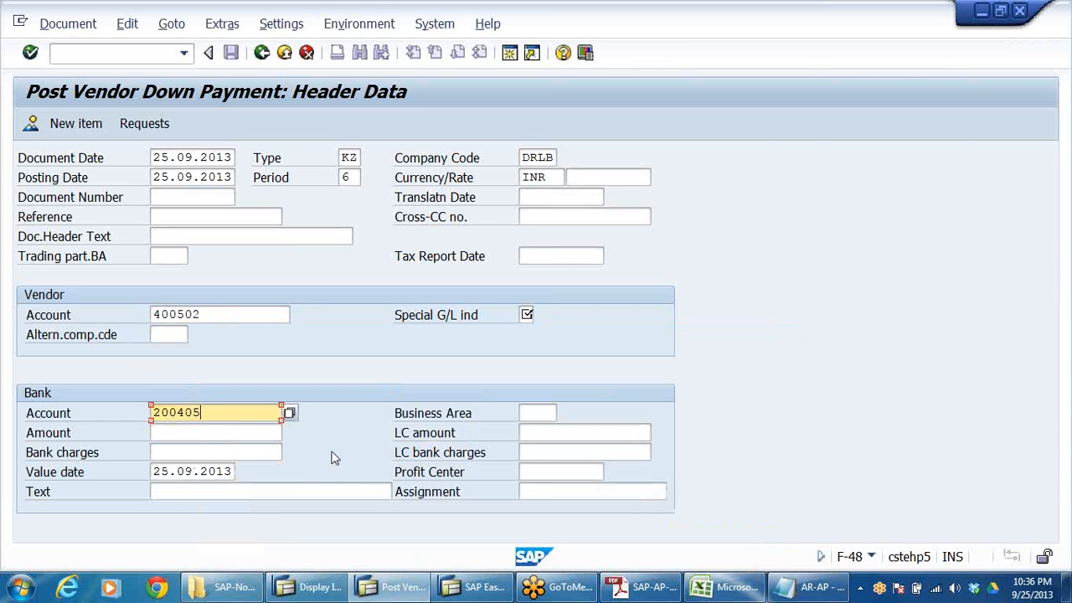
click(176, 433)
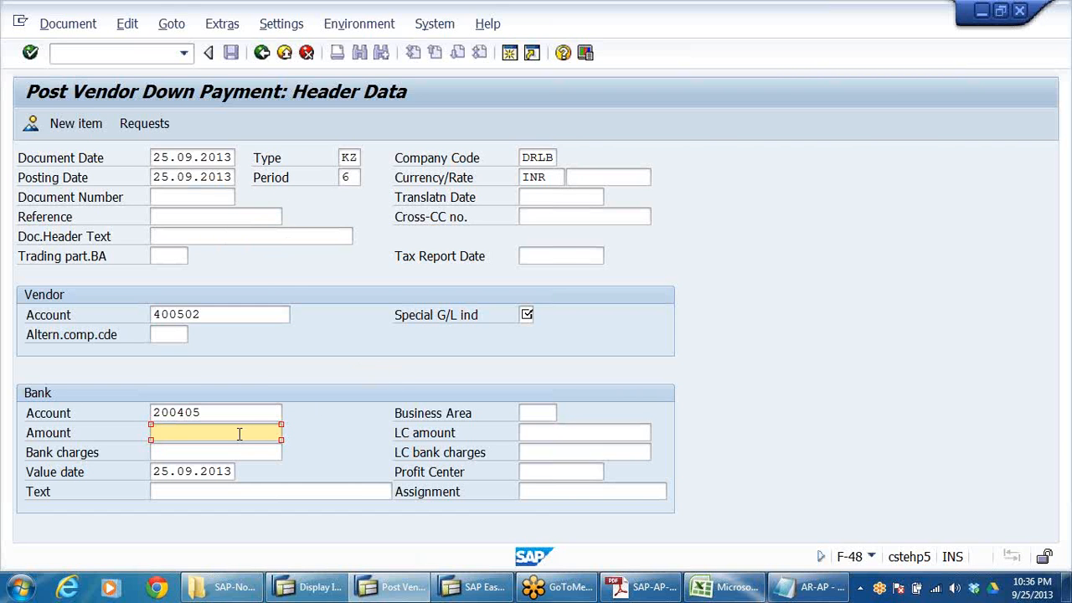
text(1)
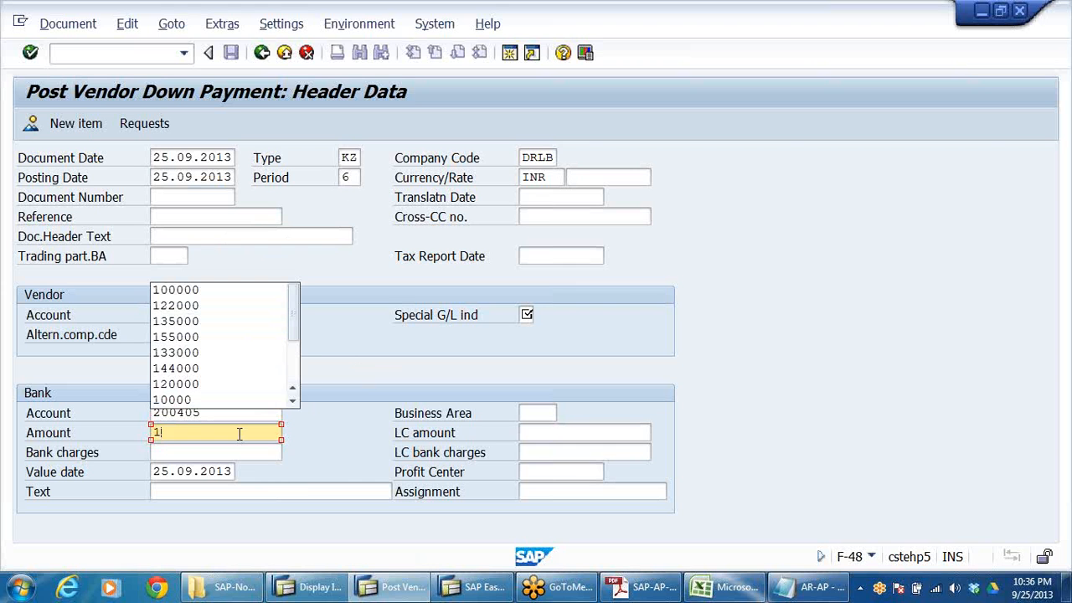
text(15)
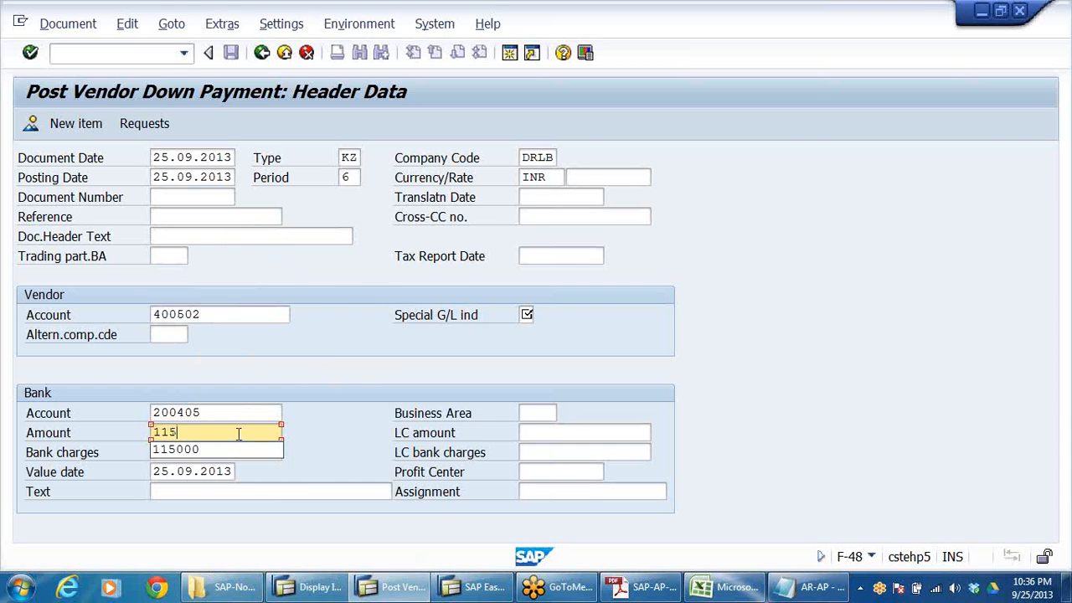
click(193, 451)
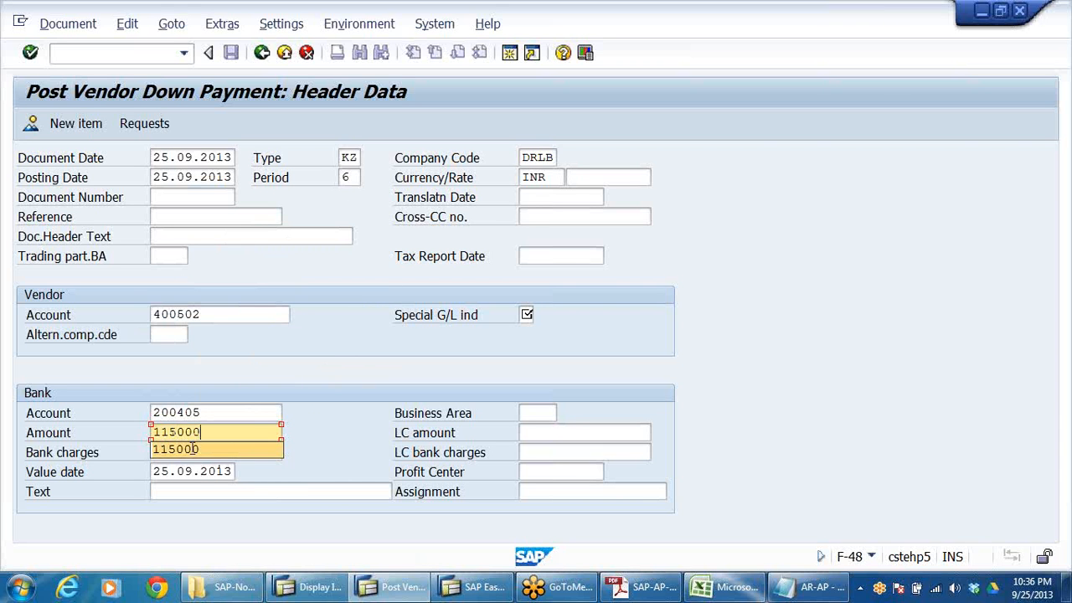
click(196, 492)
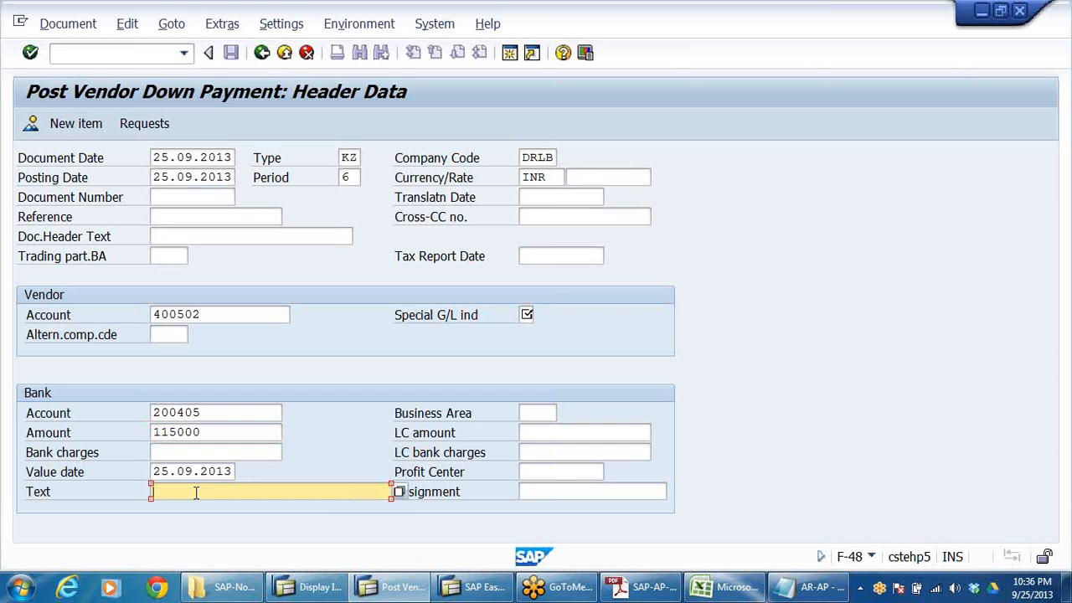
text(A)
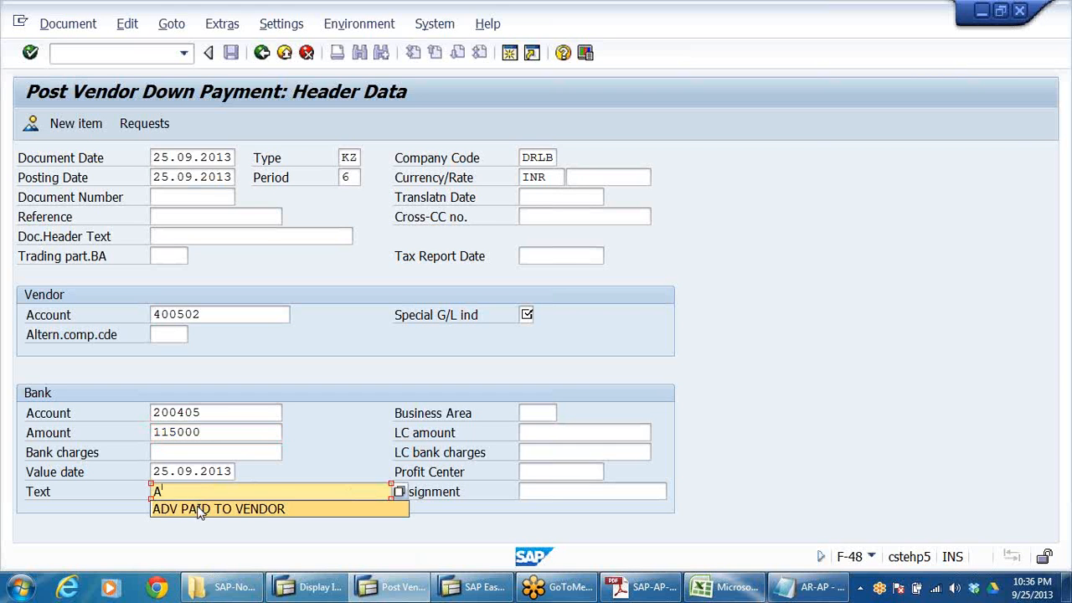
click(199, 509)
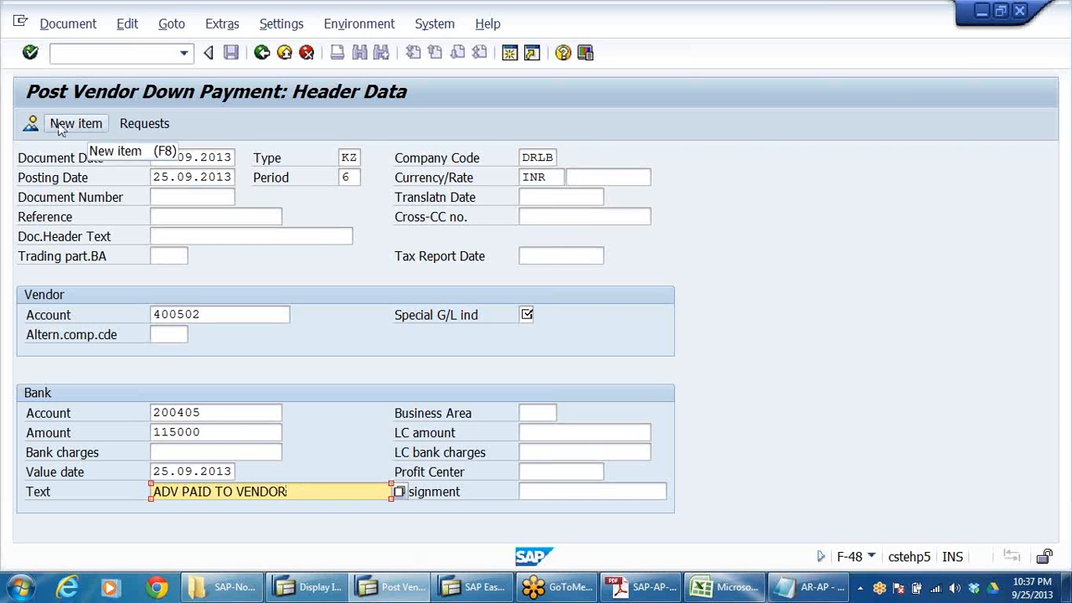
- Set the vendor's special G/L indicator to A
drag(219, 314, 2, 287)
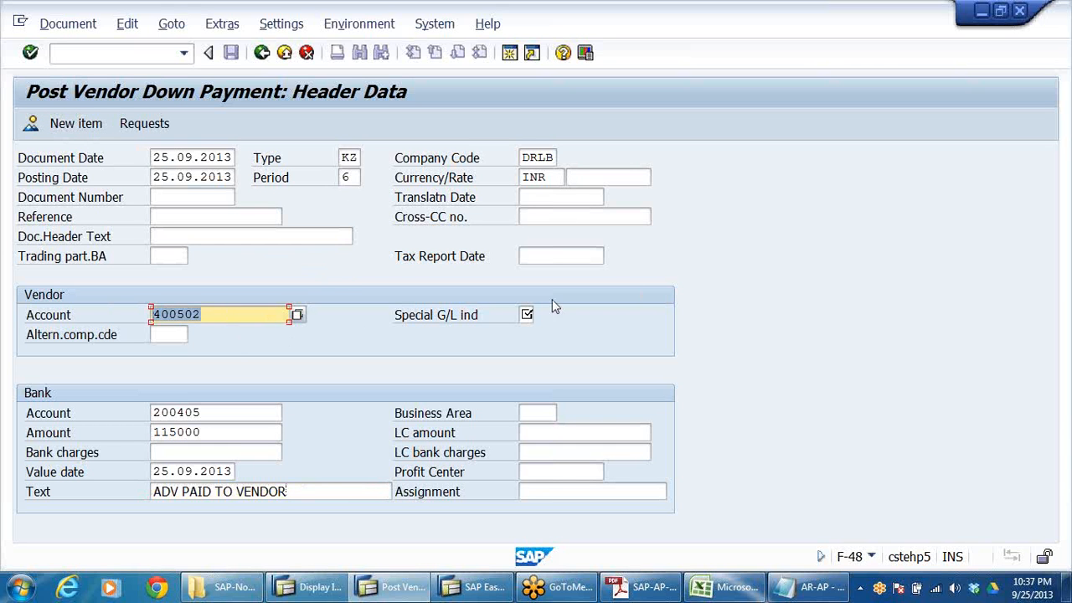
click(528, 314)
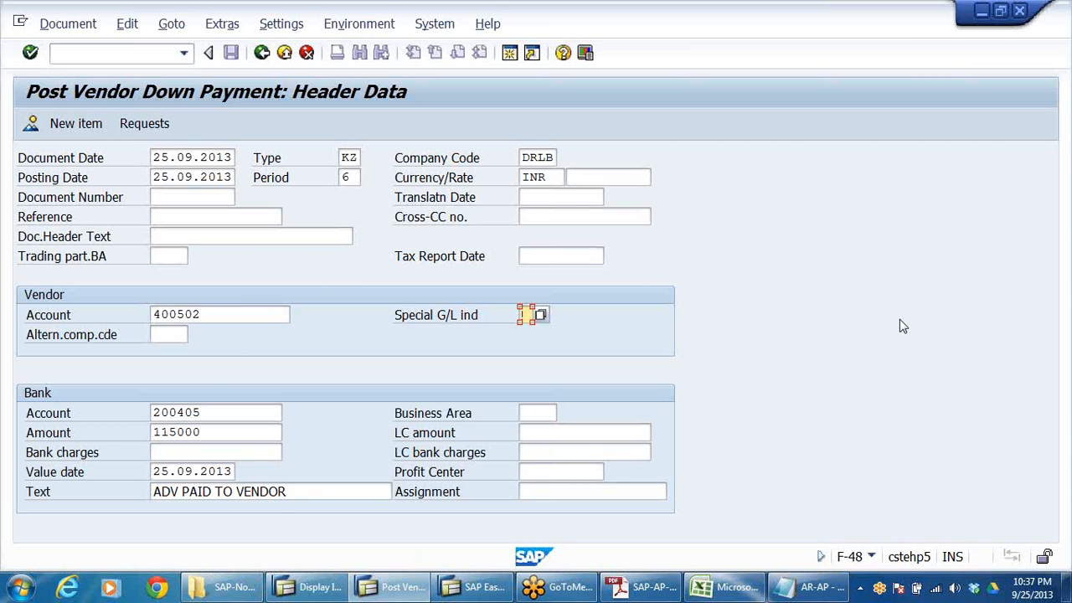
click(556, 255)
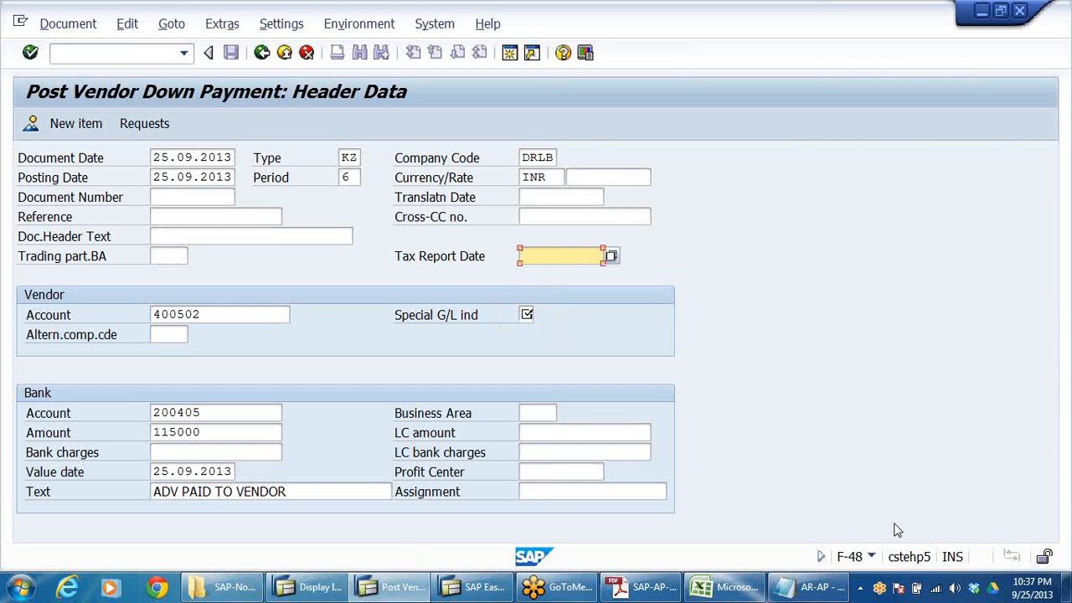
key(Return)
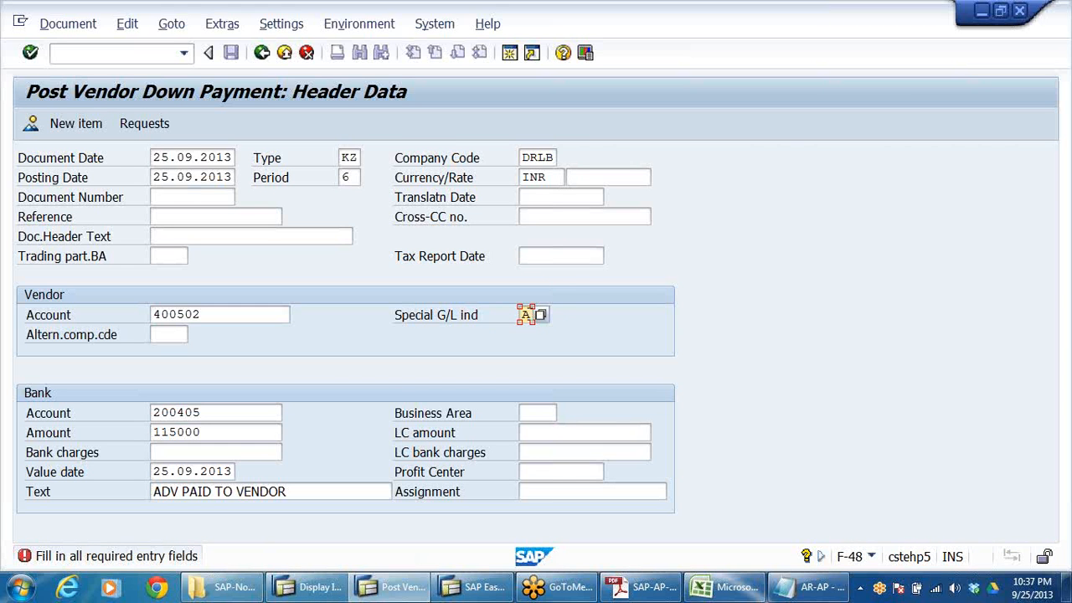
- Add the vendor line item with amount 115000 and text ADV PAID TO VENDOR, and display the document overview
click(75, 123)
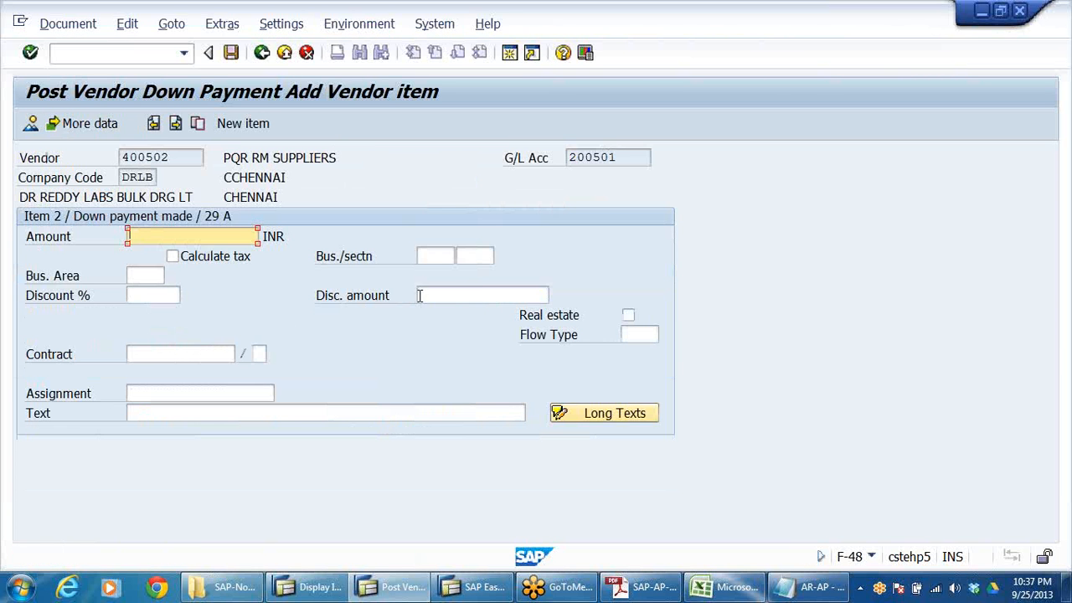
click(177, 236)
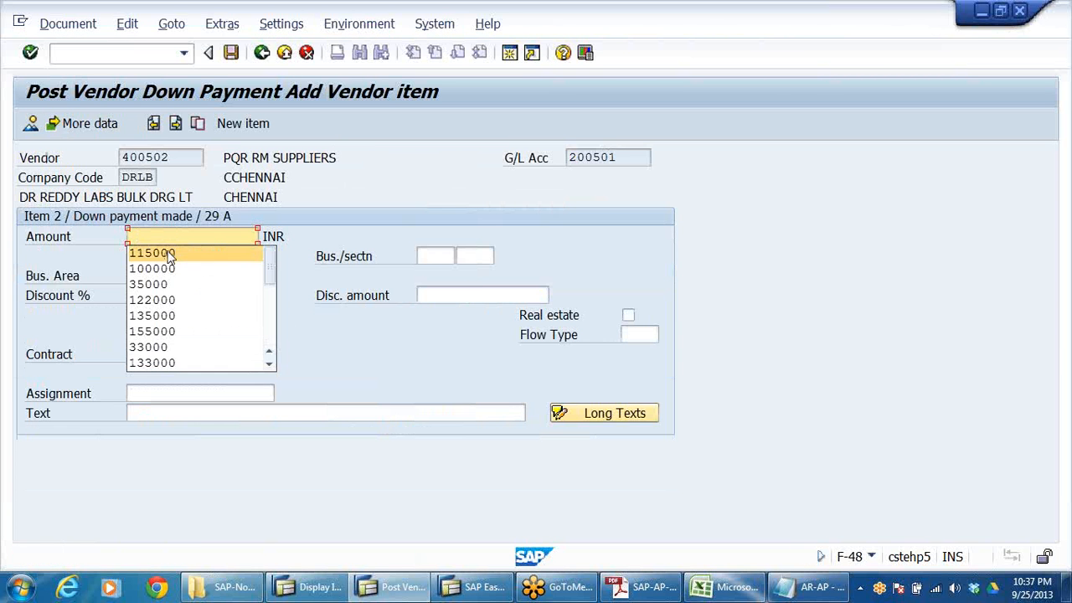
click(168, 253)
click(155, 409)
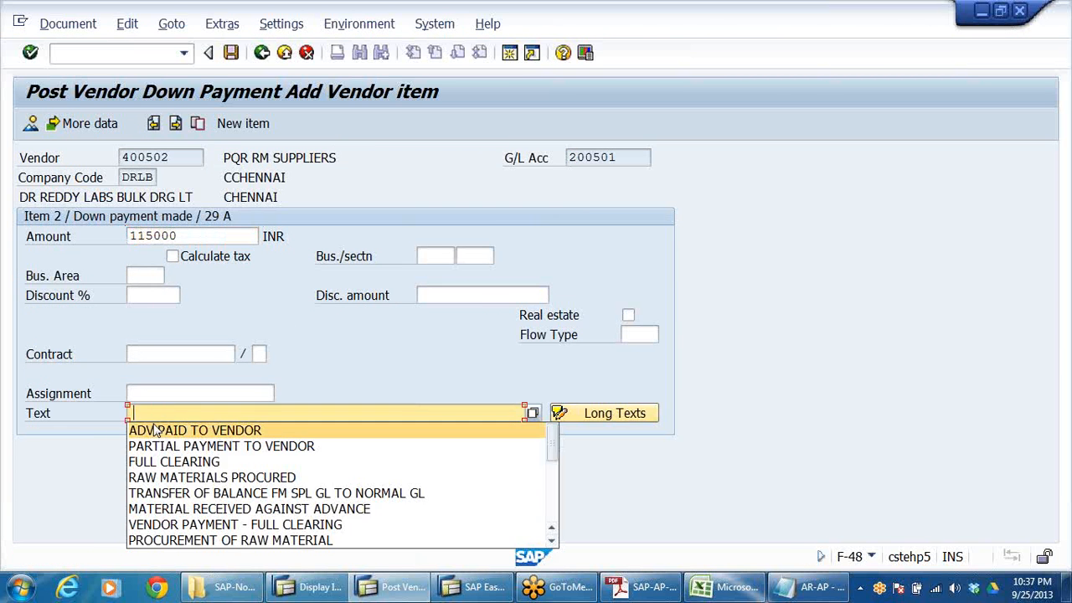
click(167, 428)
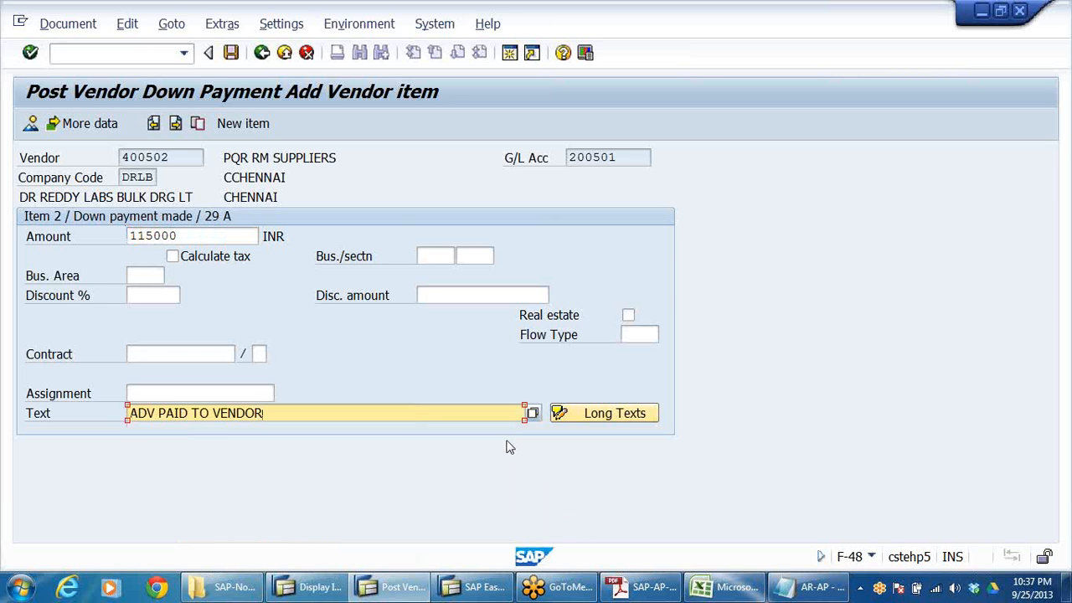
click(31, 124)
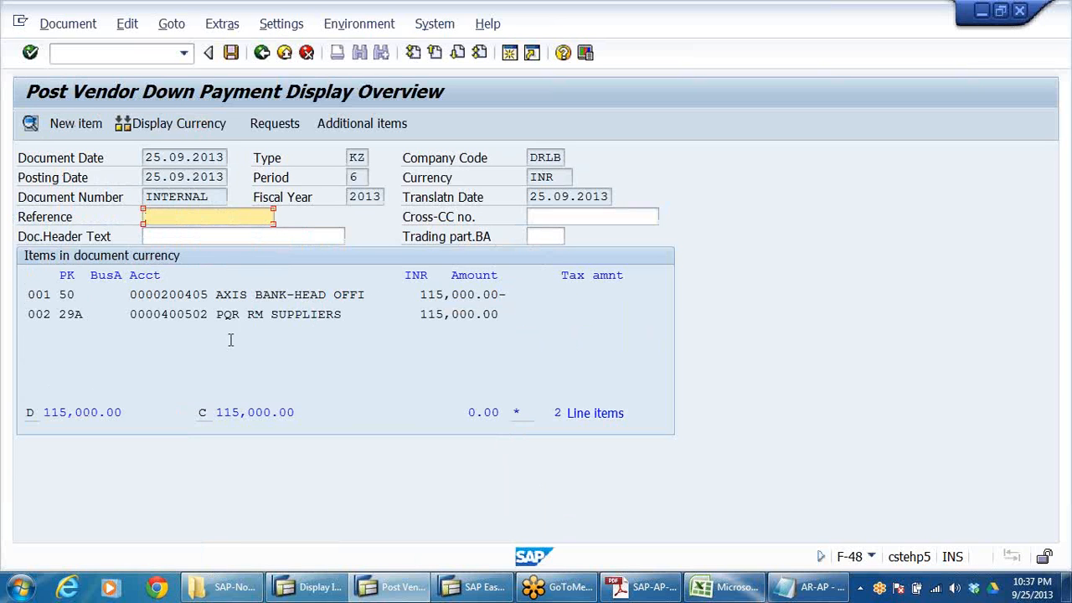
- Check the vendor line item and its special G/L indicator A in the document overview, and post the down payment
drag(160, 314, 374, 315)
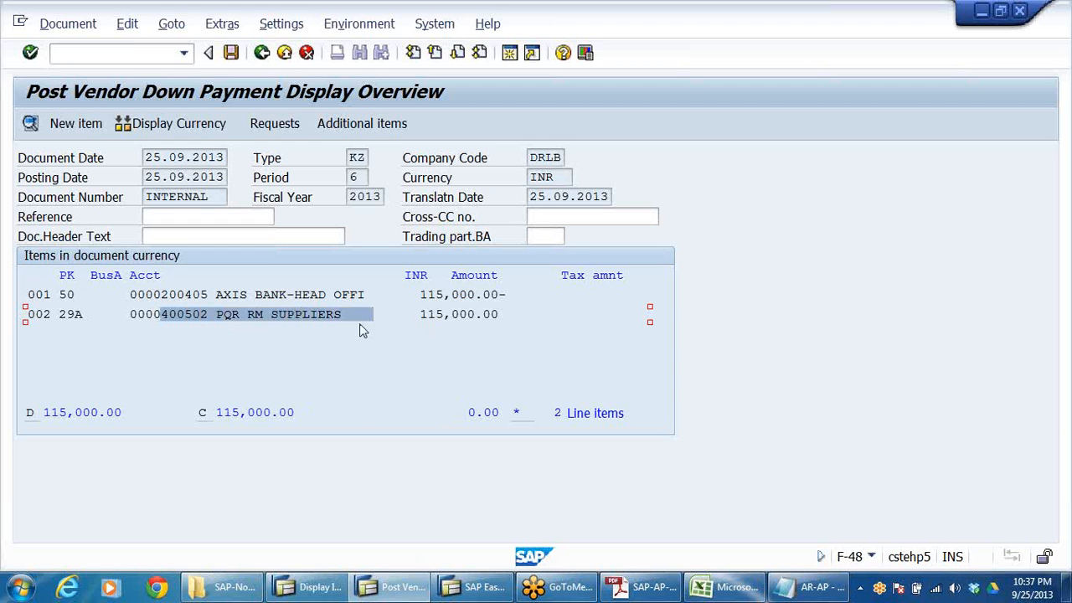
click(401, 315)
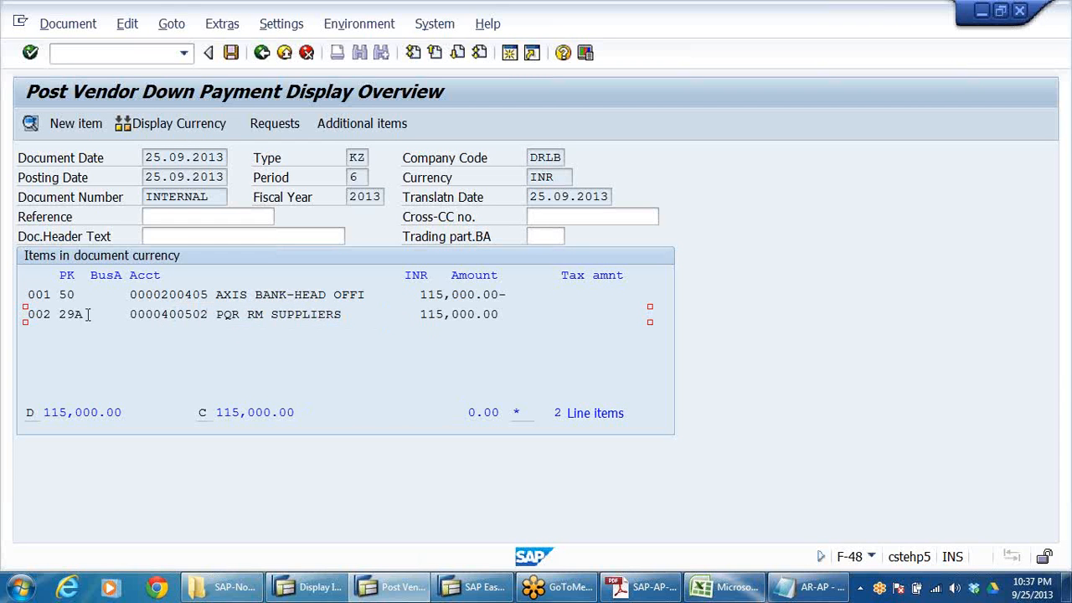
drag(91, 315, 76, 315)
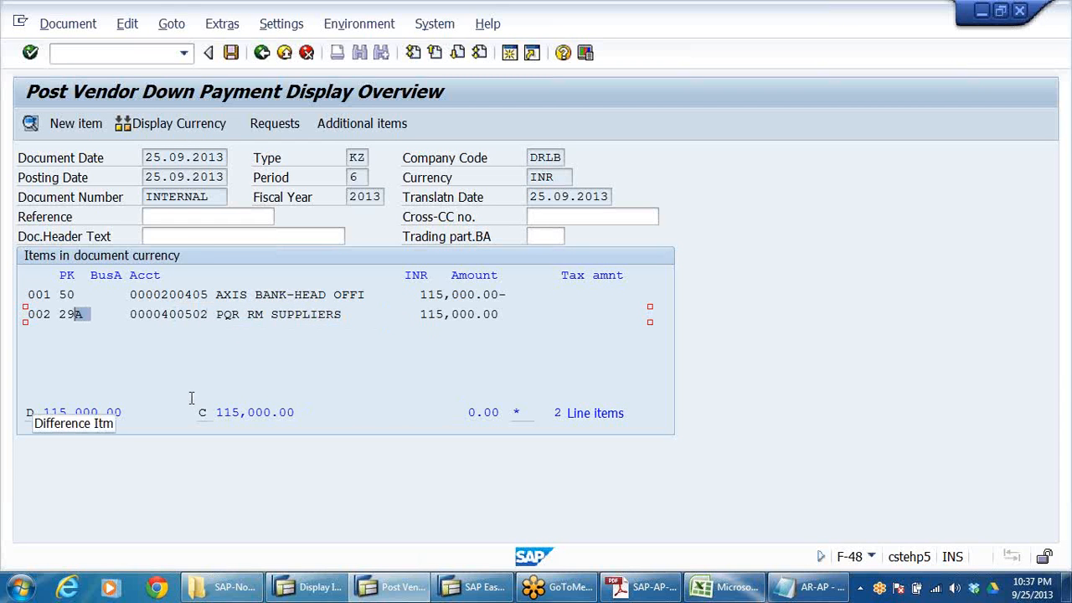
click(225, 374)
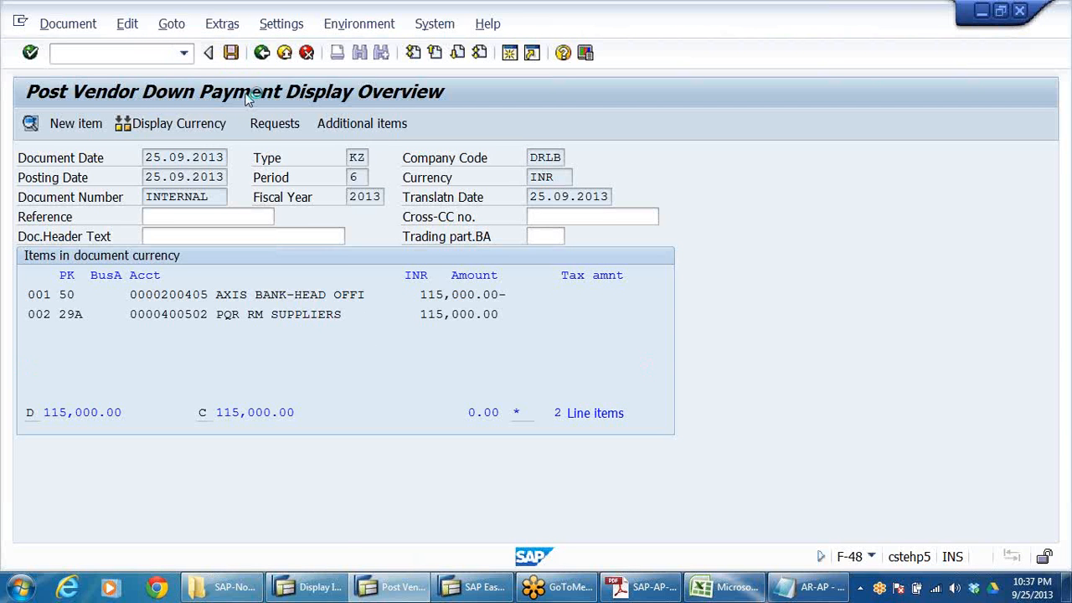
- Display the posted down payment document and examine its line items in the data entry view and the general ledger view
click(63, 24)
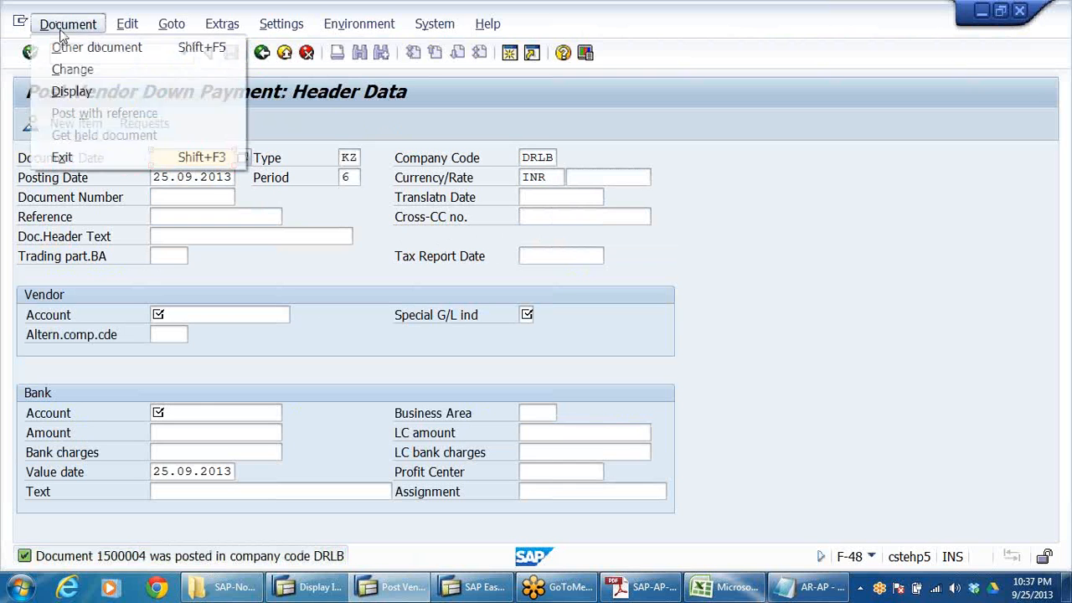
click(78, 89)
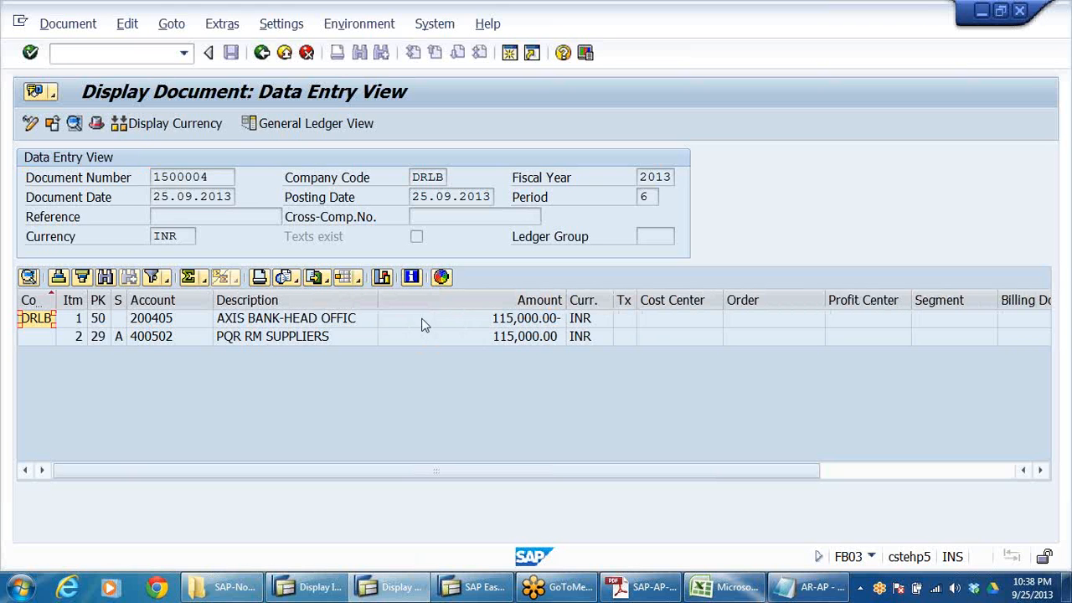
click(340, 323)
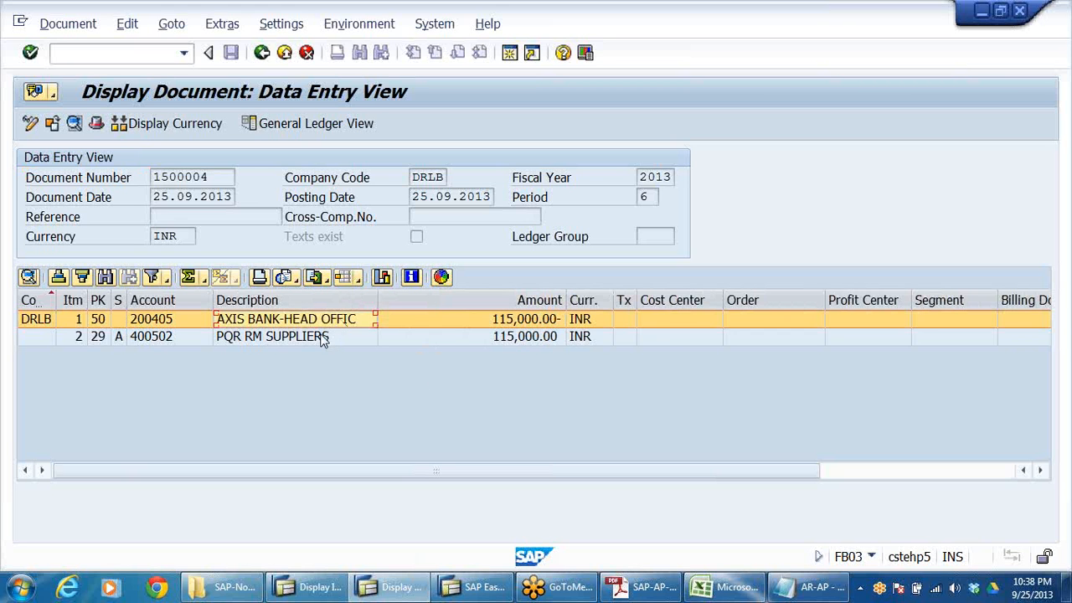
click(319, 338)
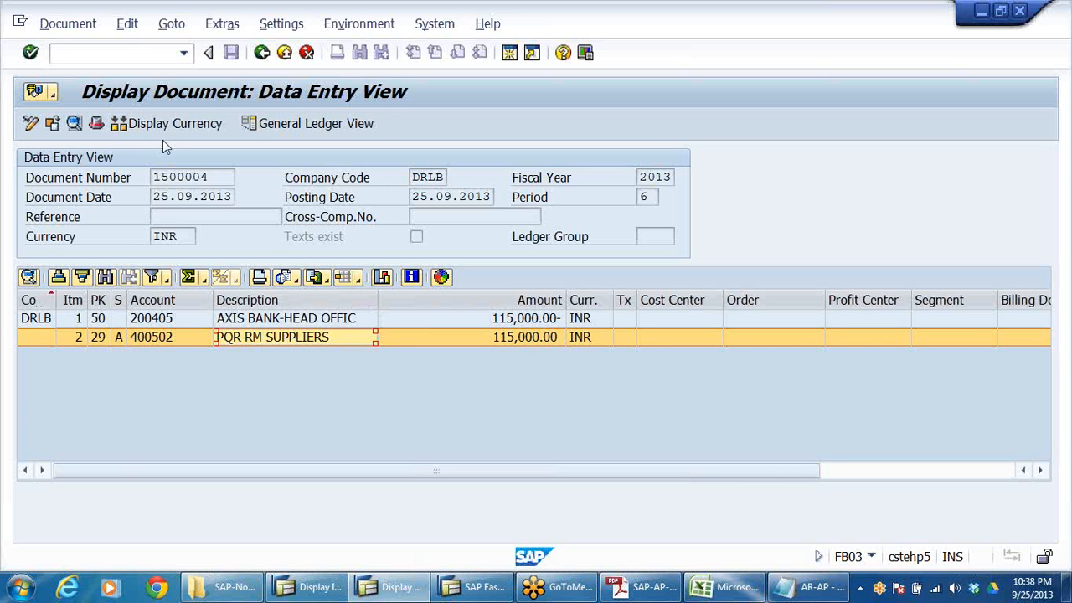
click(287, 125)
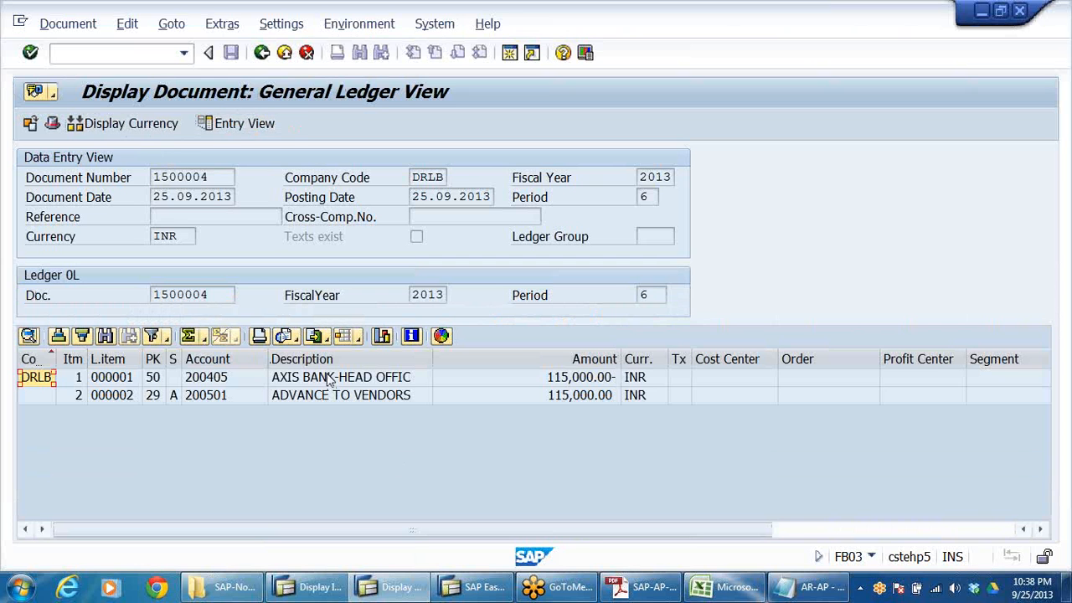
click(347, 397)
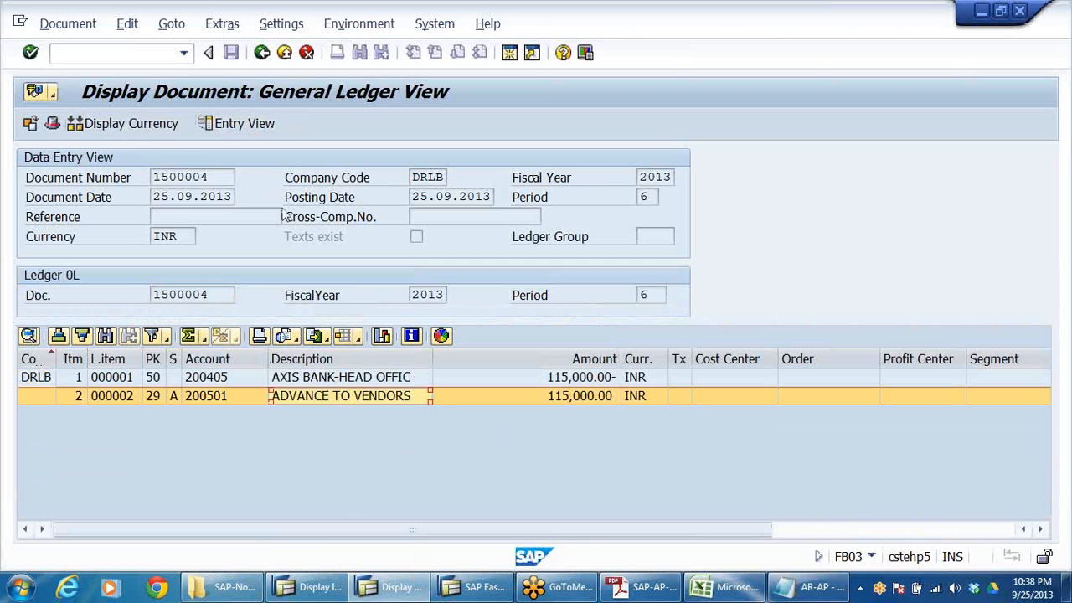
- Leave the down payment transaction and start F-43 - Invoice - General with document date 25.09.2013
click(283, 53)
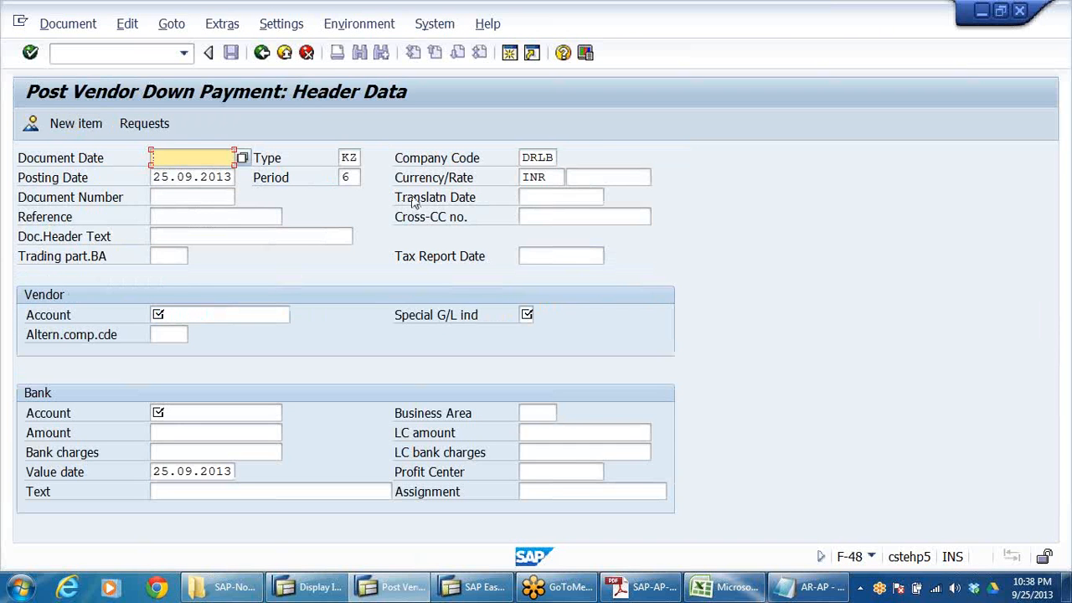
click(284, 53)
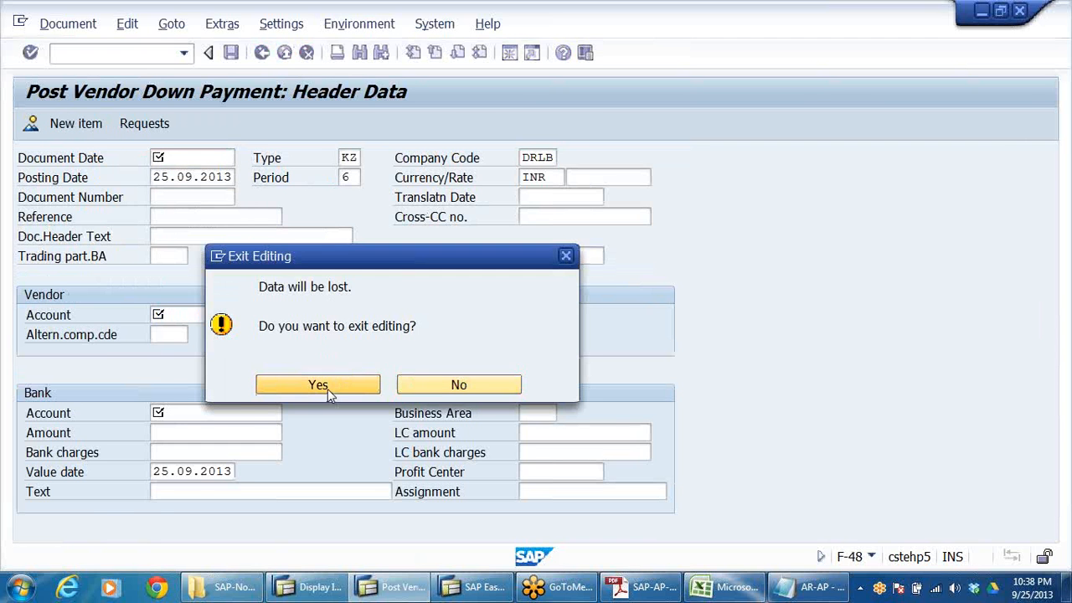
click(328, 388)
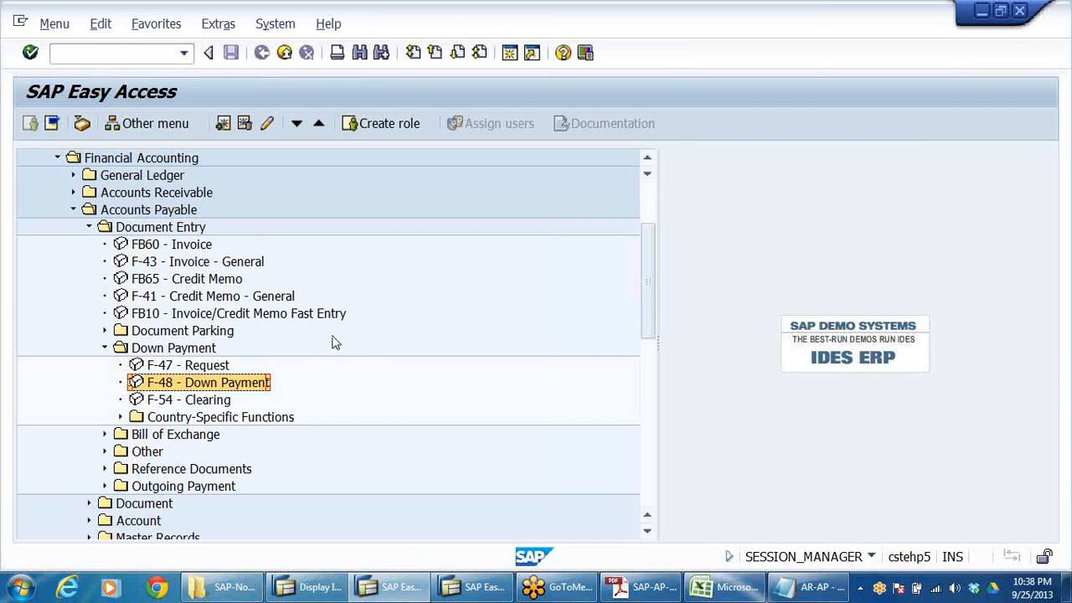
click(170, 263)
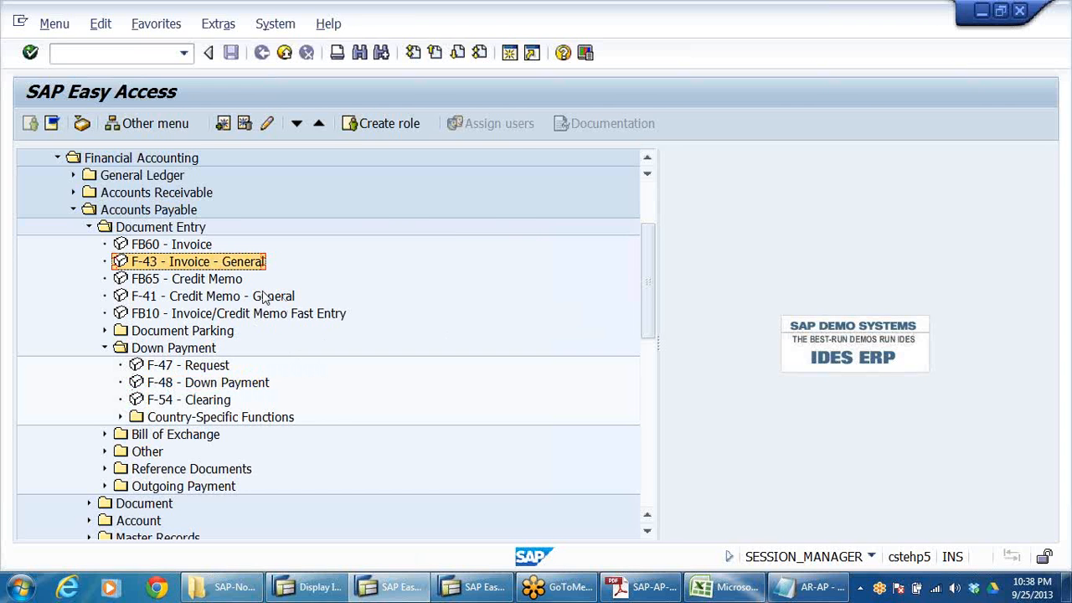
double_click(156, 265)
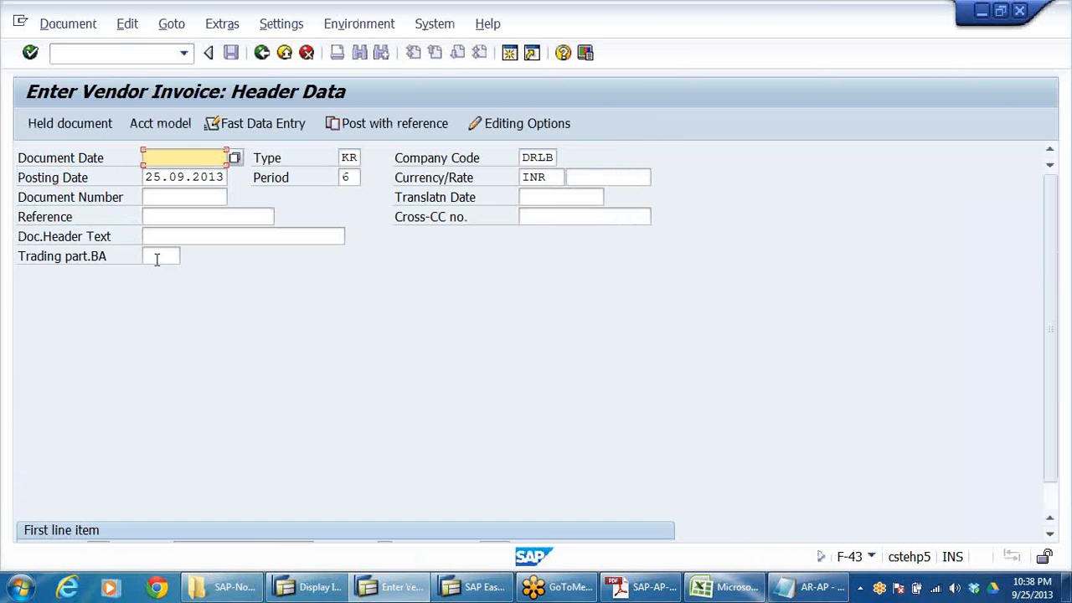
click(169, 157)
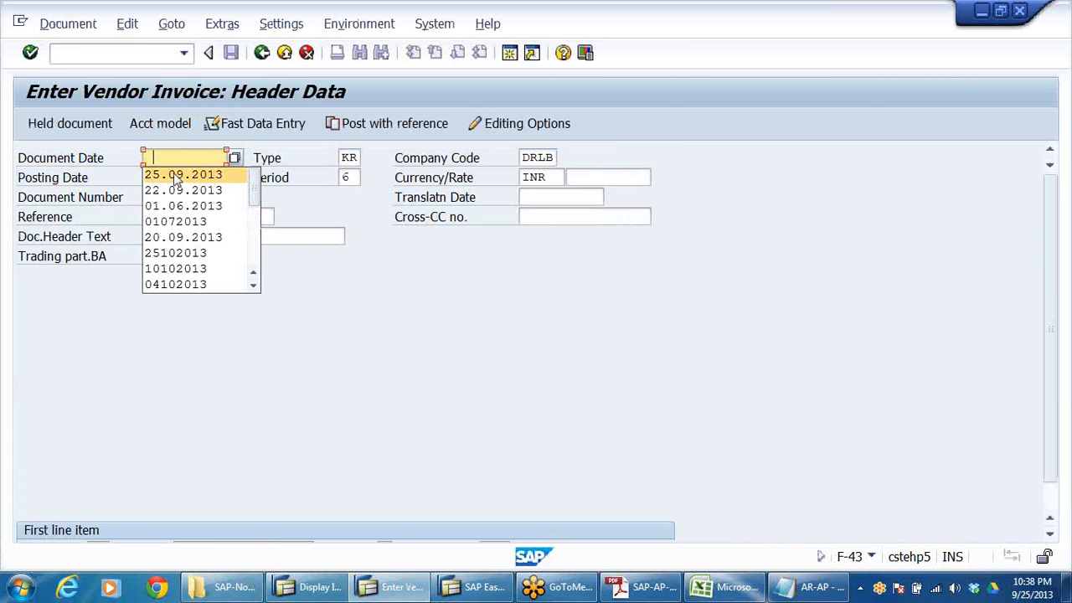
click(178, 173)
- Try 200202 as the account of the first line item with posting key 31, and clear the account entry
scroll(268, 402, down, 2)
click(236, 515)
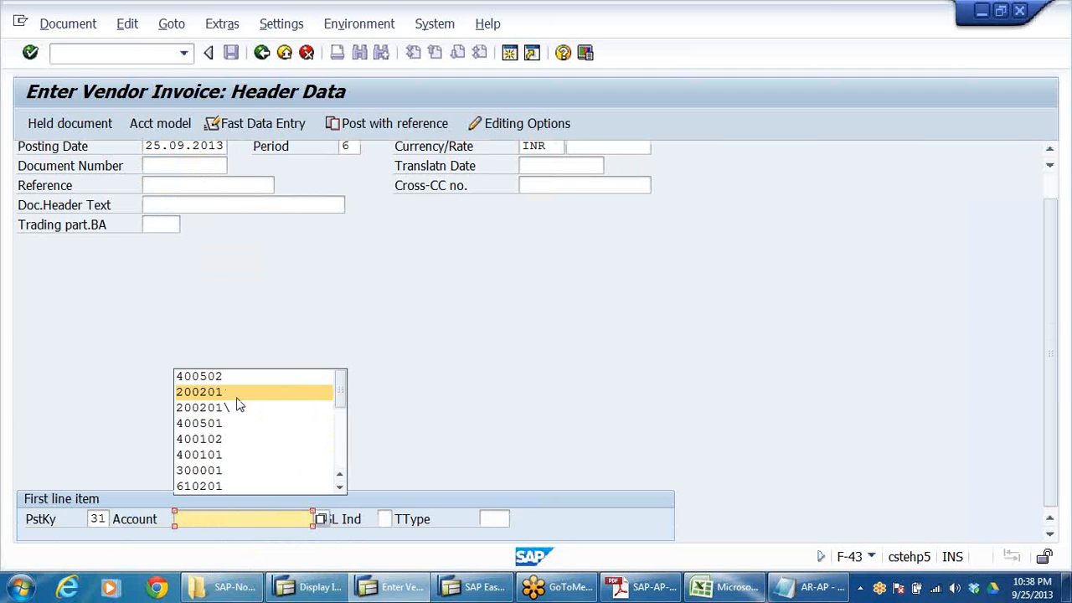
click(238, 396)
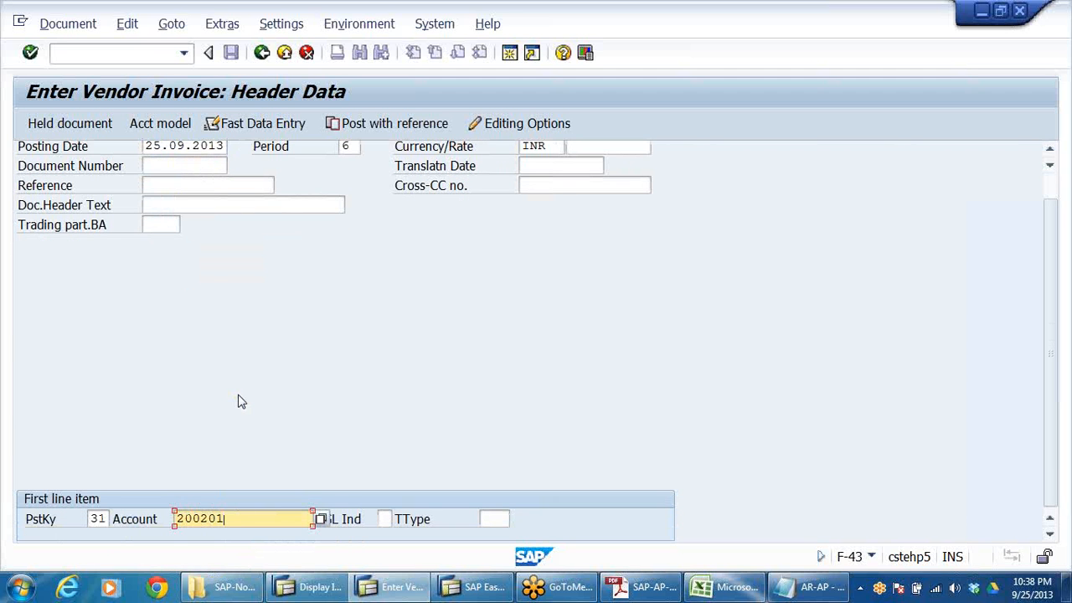
key(BackSpace)
text(2)
key(Return)
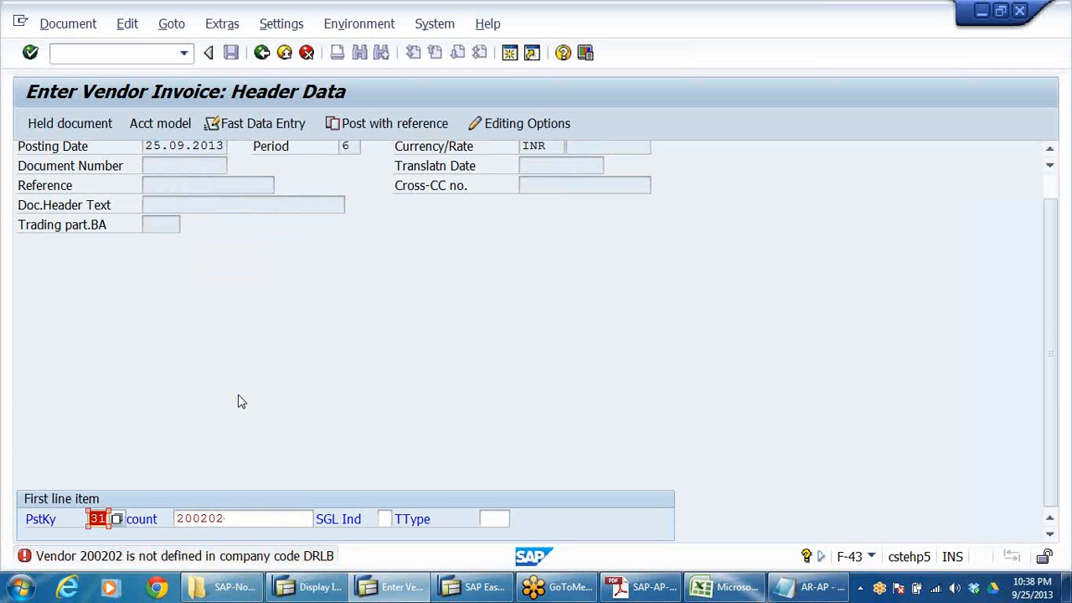
click(235, 521)
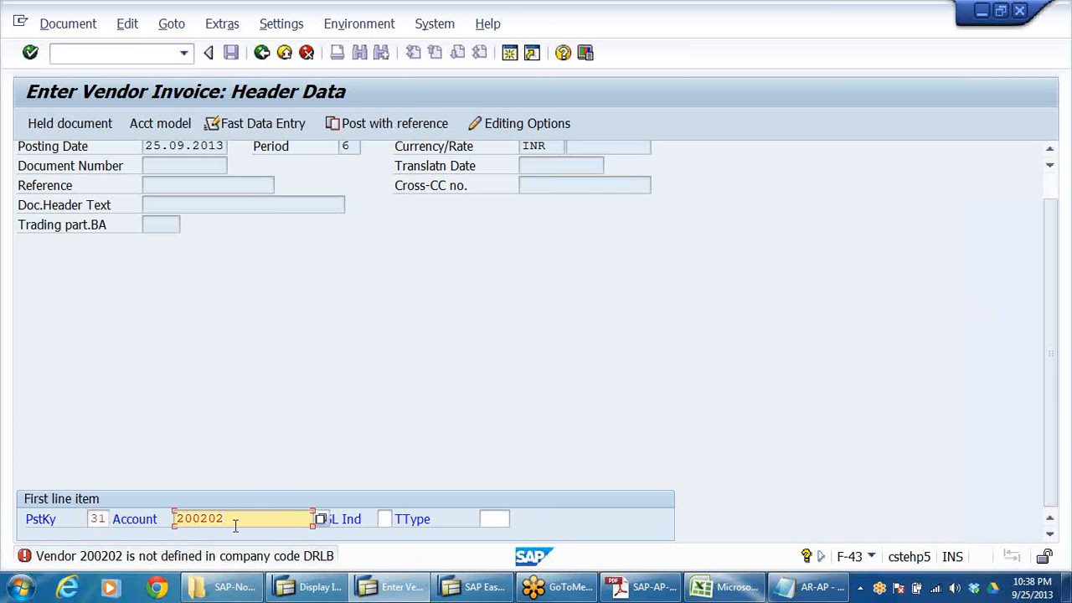
key(BackSpace)
key(BackSpace)
key(BackSpace)
key(BackSpace)
key(BackSpace)
key(BackSpace)
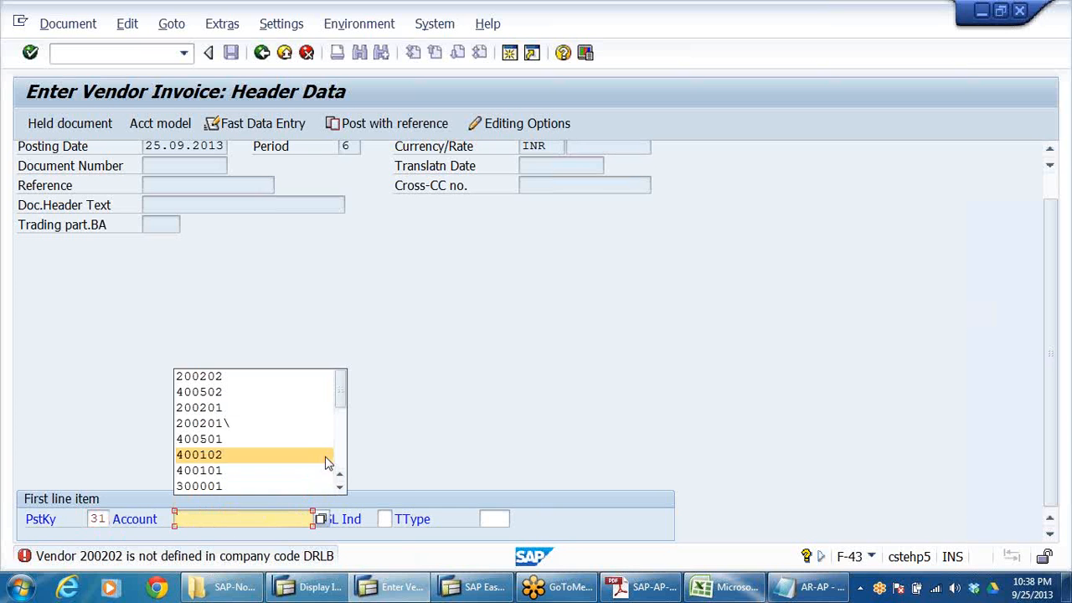
- Look up the vendors, choose PQR RM SUPPLIERS as the first line item's account, and continue to the vendor item
click(417, 481)
click(321, 519)
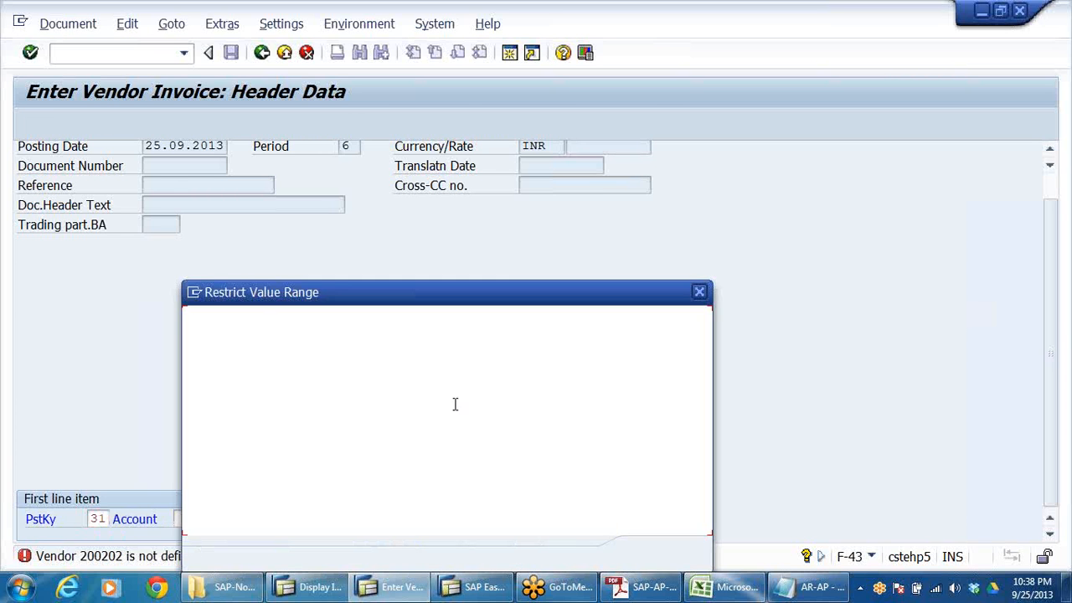
click(650, 555)
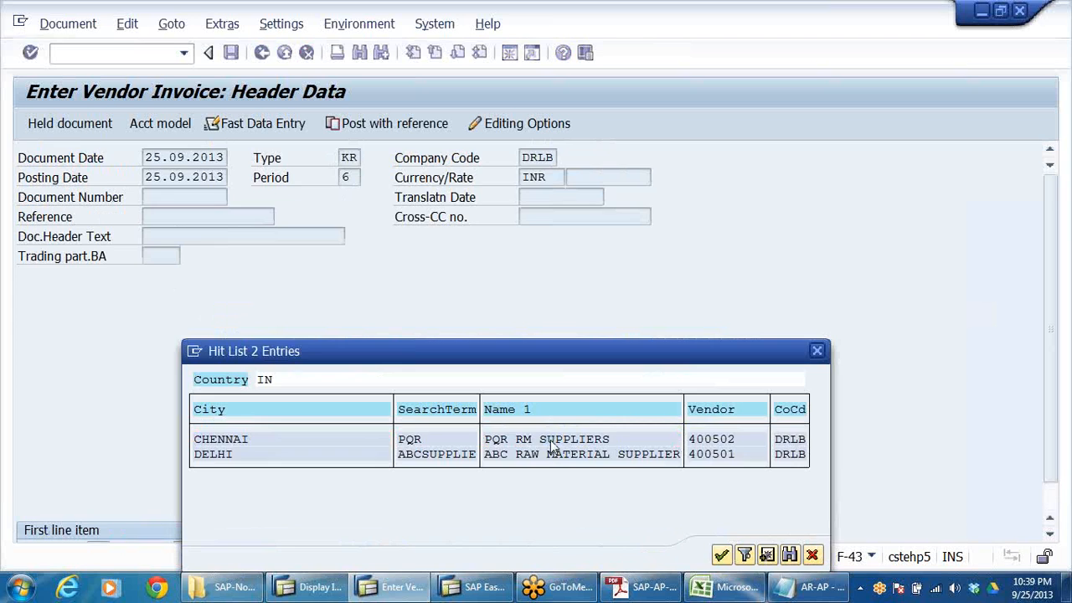
double_click(551, 440)
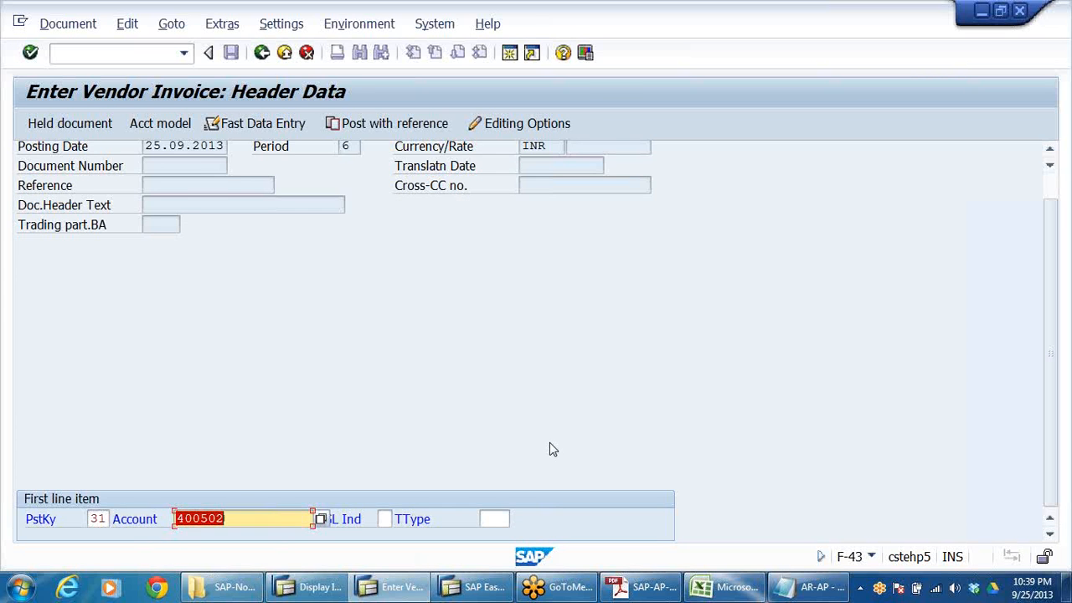
key(Return)
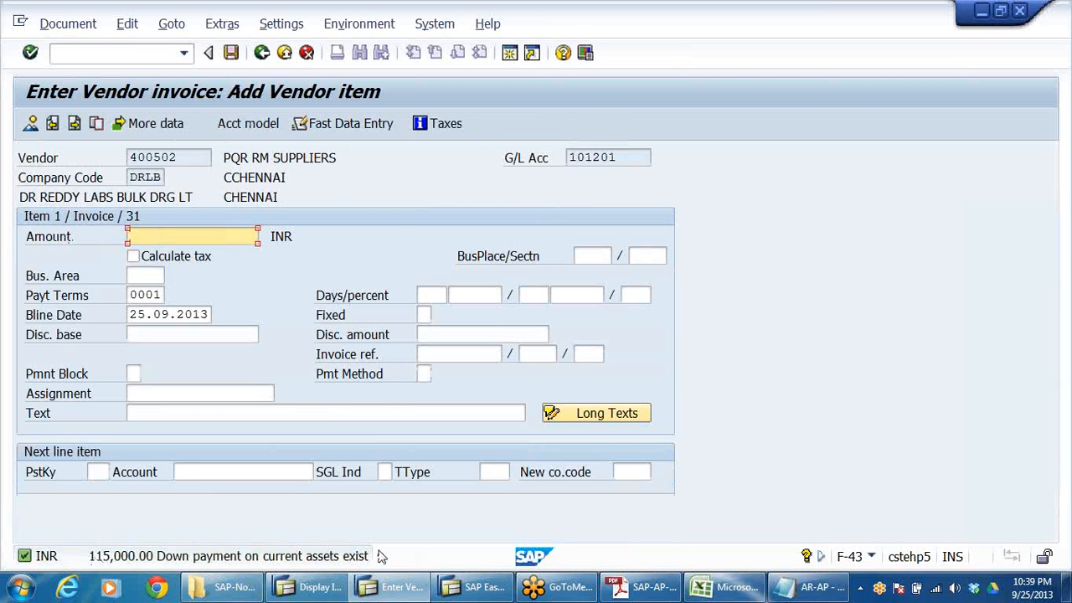
- Fill in the vendor item with amount 115000 and the text MATERIAL RECEIVED AGAINST ADVANCE
text(115000)
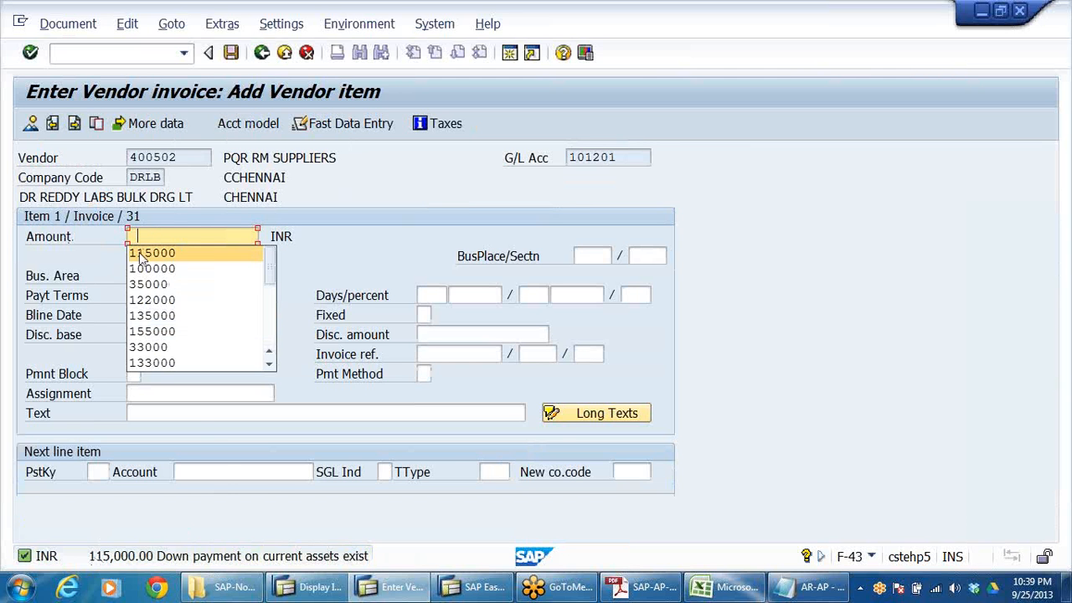
click(193, 411)
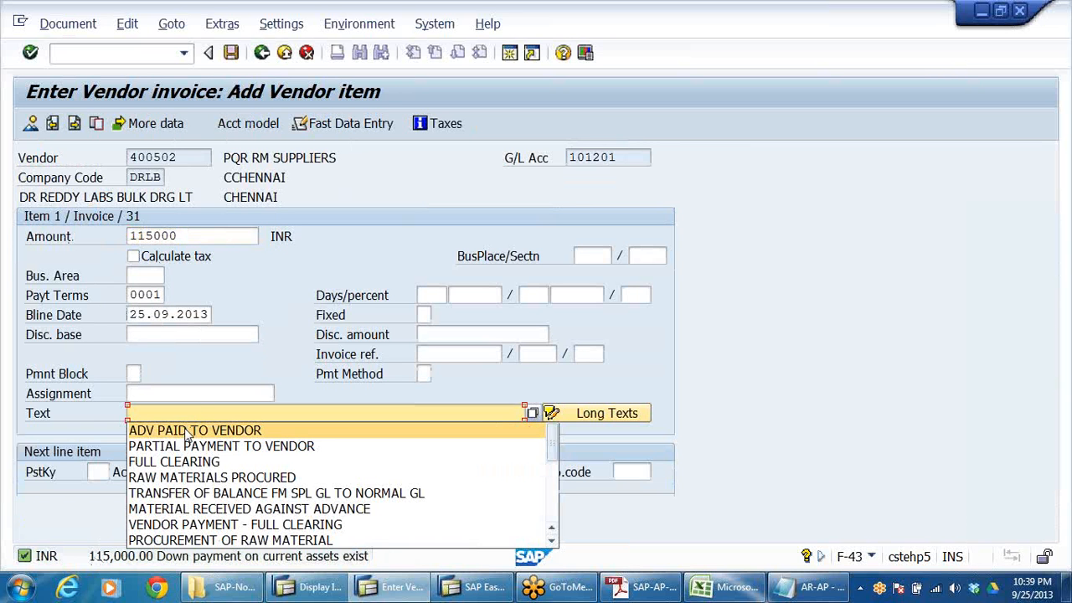
key(BackSpace)
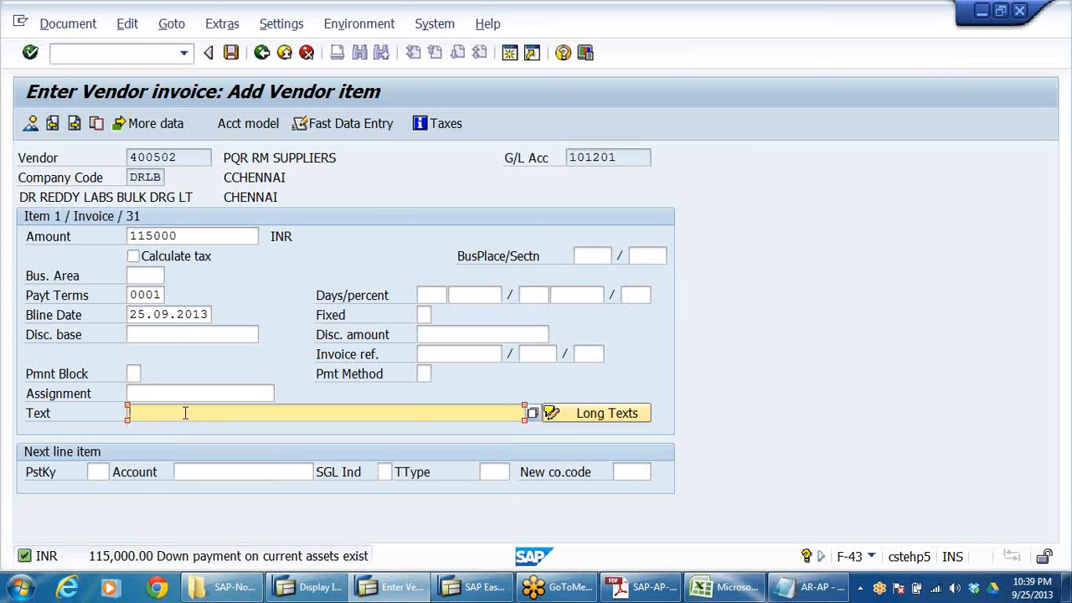
text(MA)
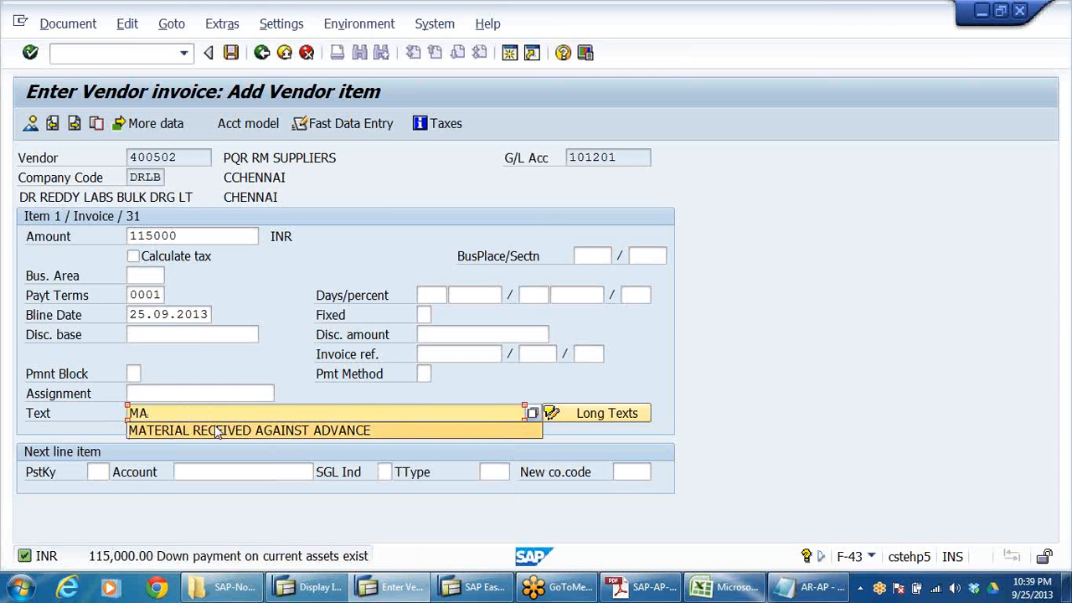
click(208, 430)
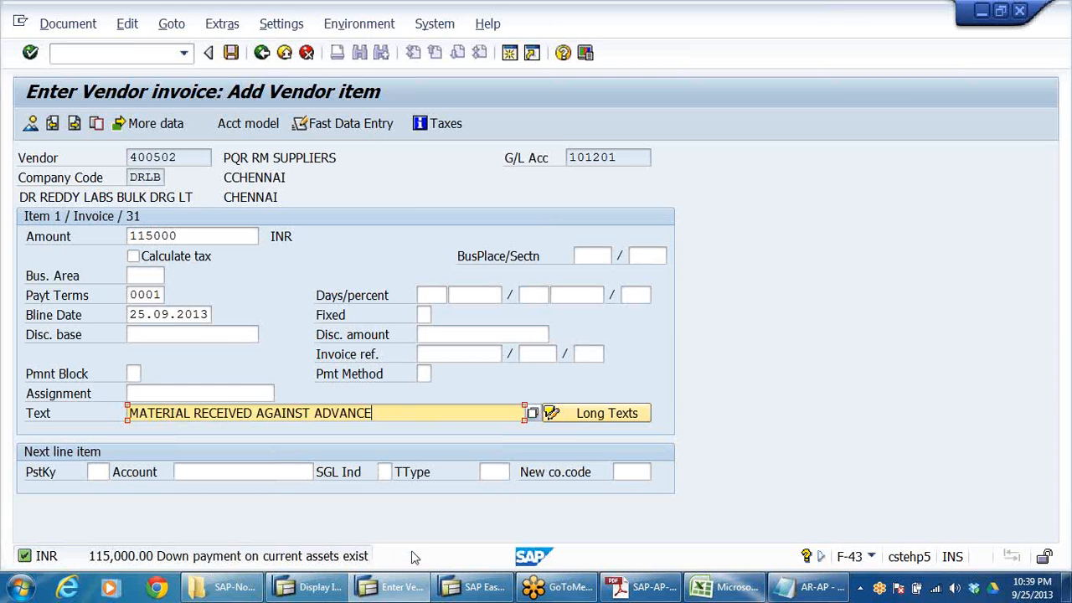
click(101, 472)
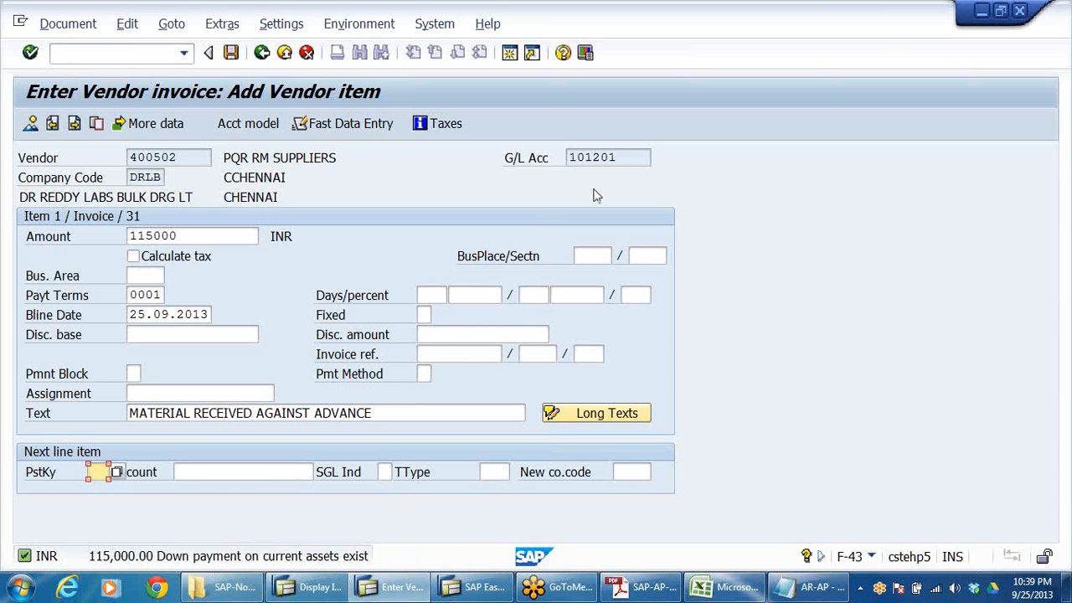
click(629, 158)
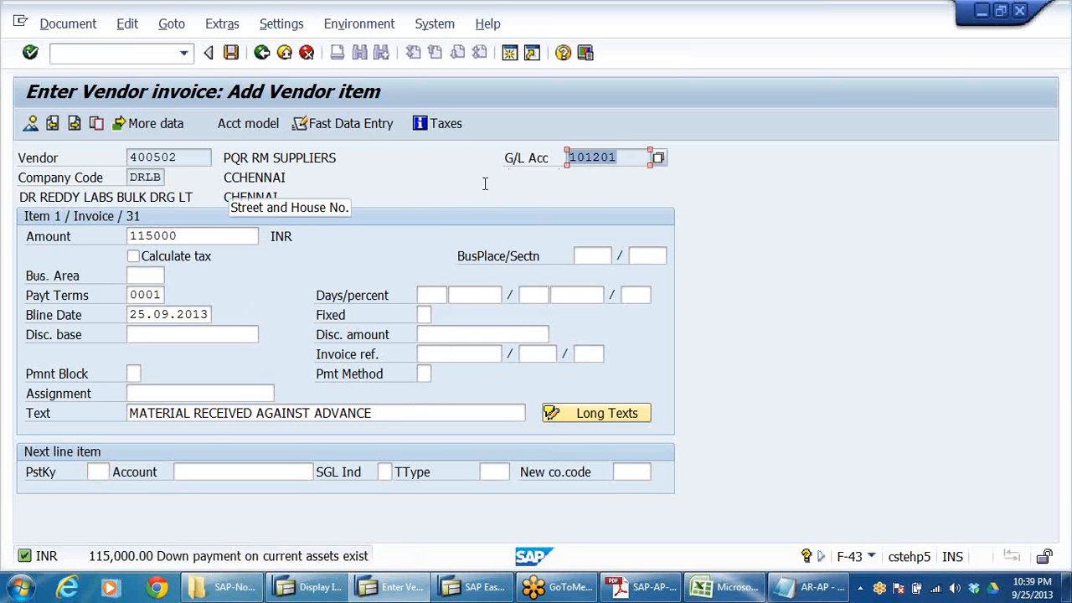
click(99, 472)
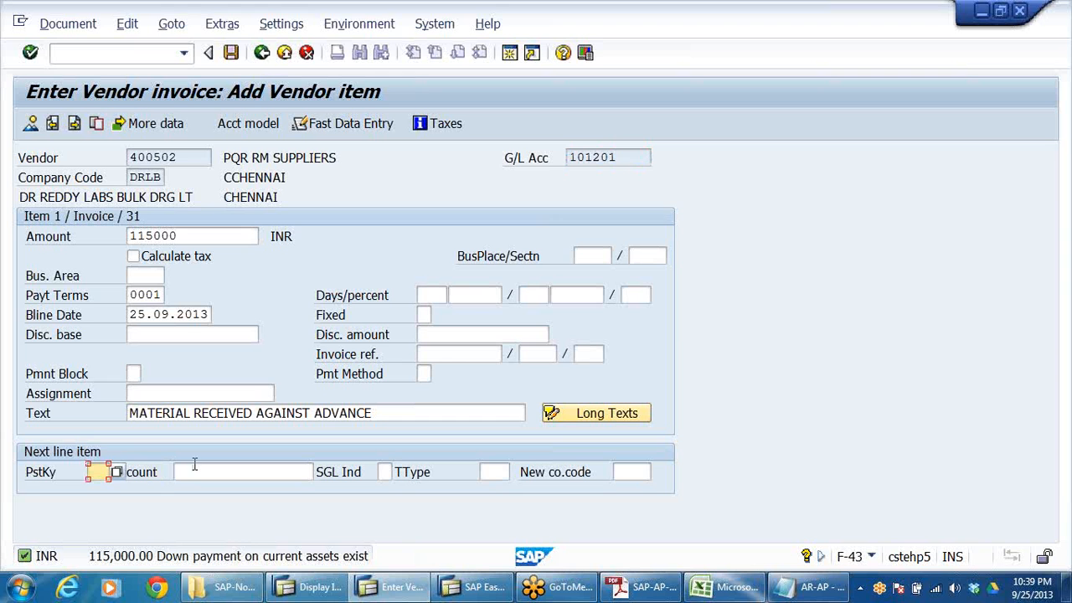
key(space)
key(Up)
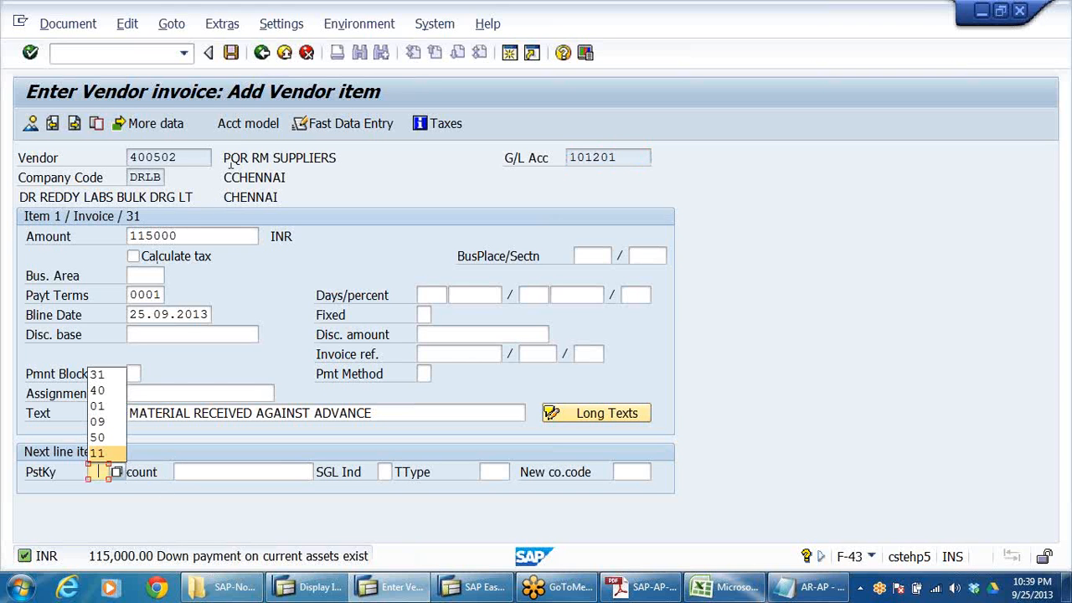
key(Escape)
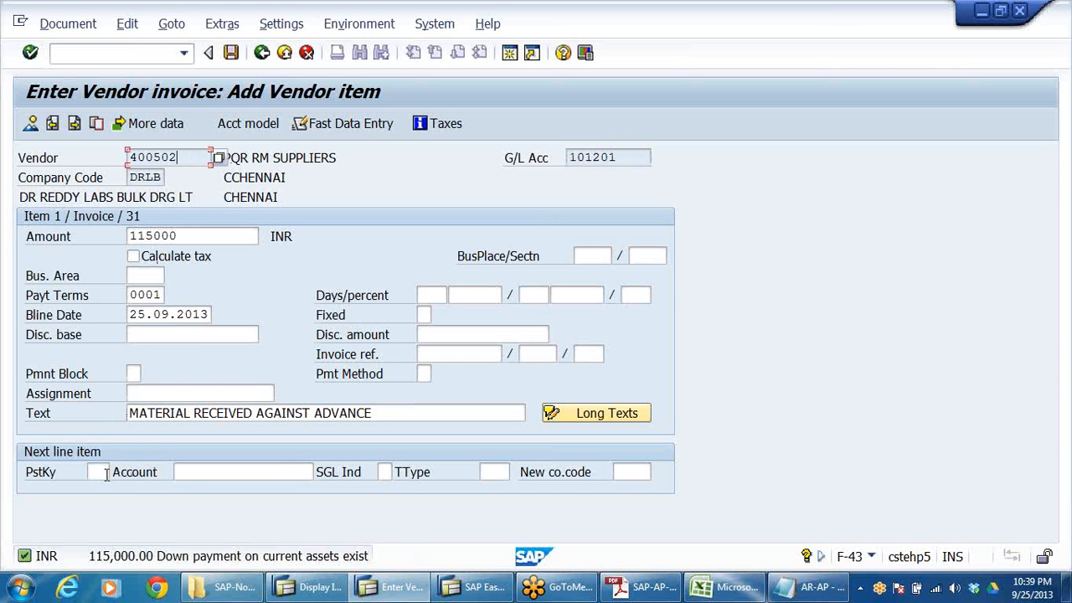
- Enter posting key 40 and account 200201 for the next line item and continue to the G/L account item
key(space)
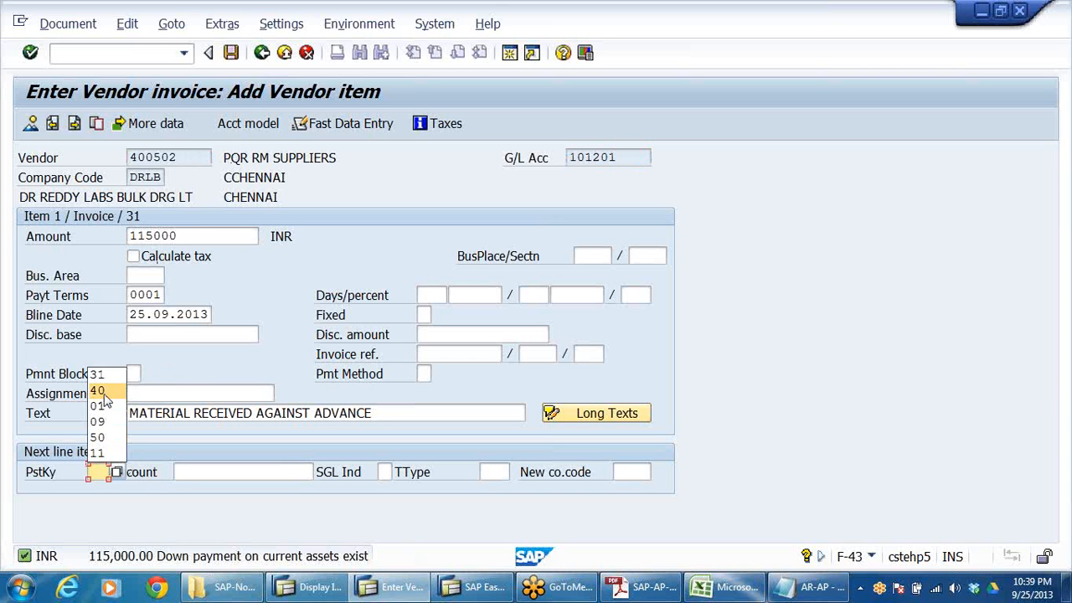
click(102, 392)
click(201, 473)
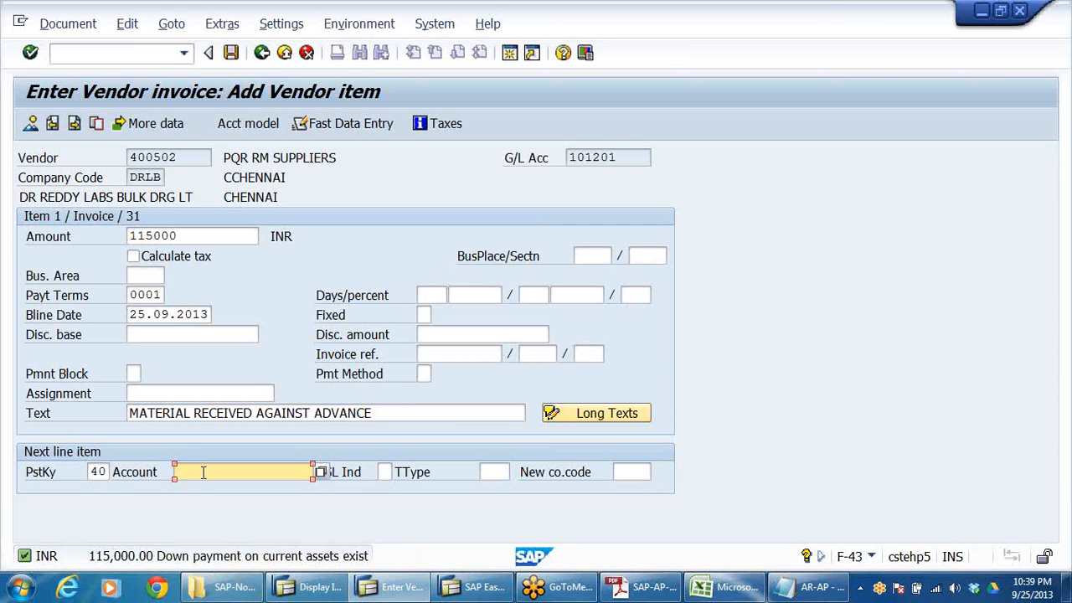
text(200201)
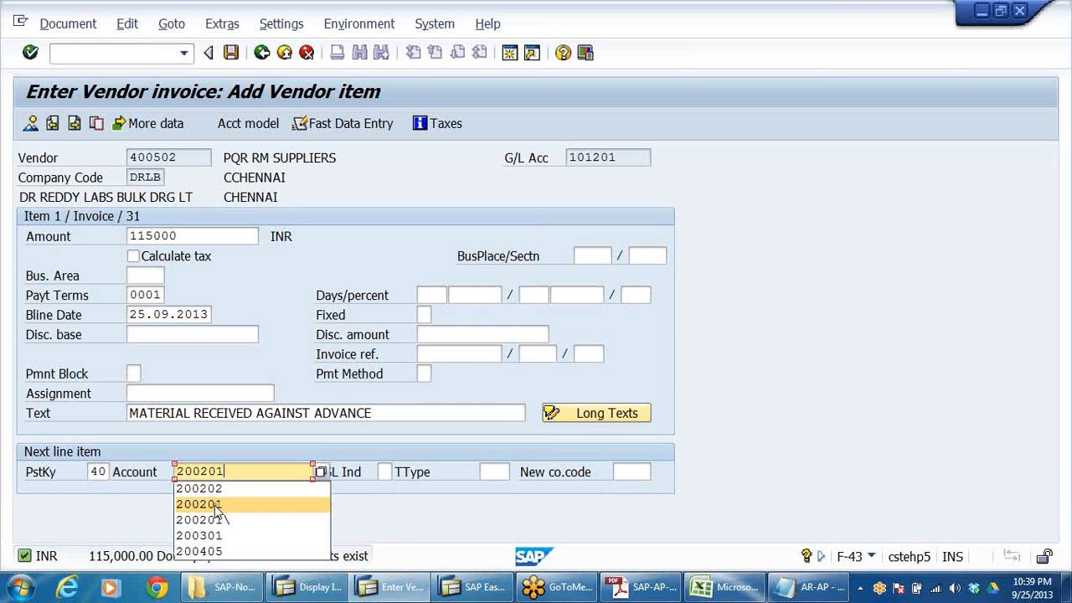
click(214, 505)
key(Return)
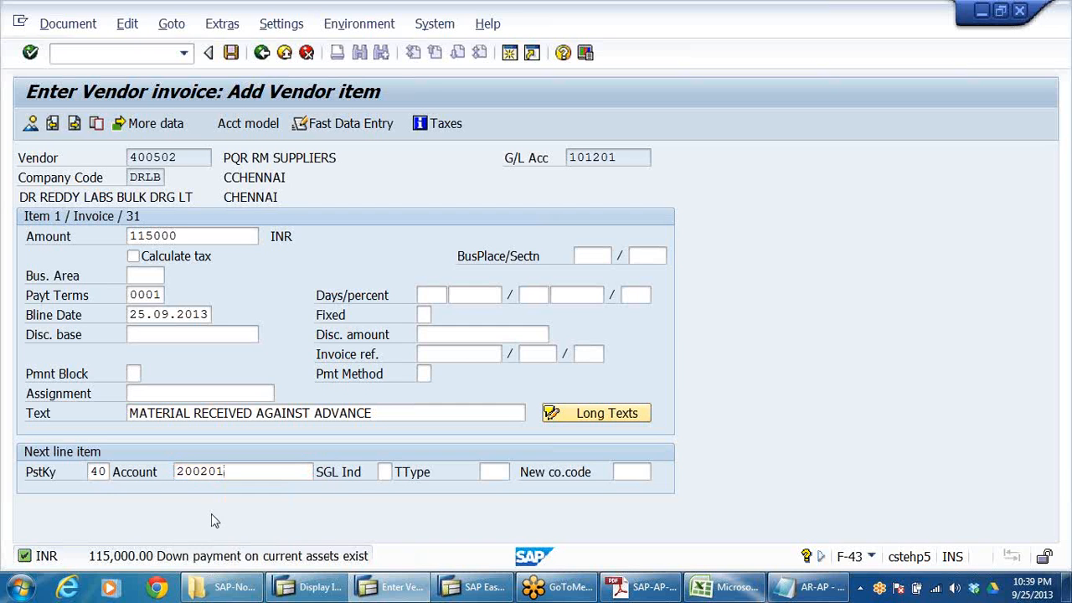
- Fill in the debit item with amount 115000 and the text MATERIAL RECEIVED AGAINST ADVANCE
click(226, 242)
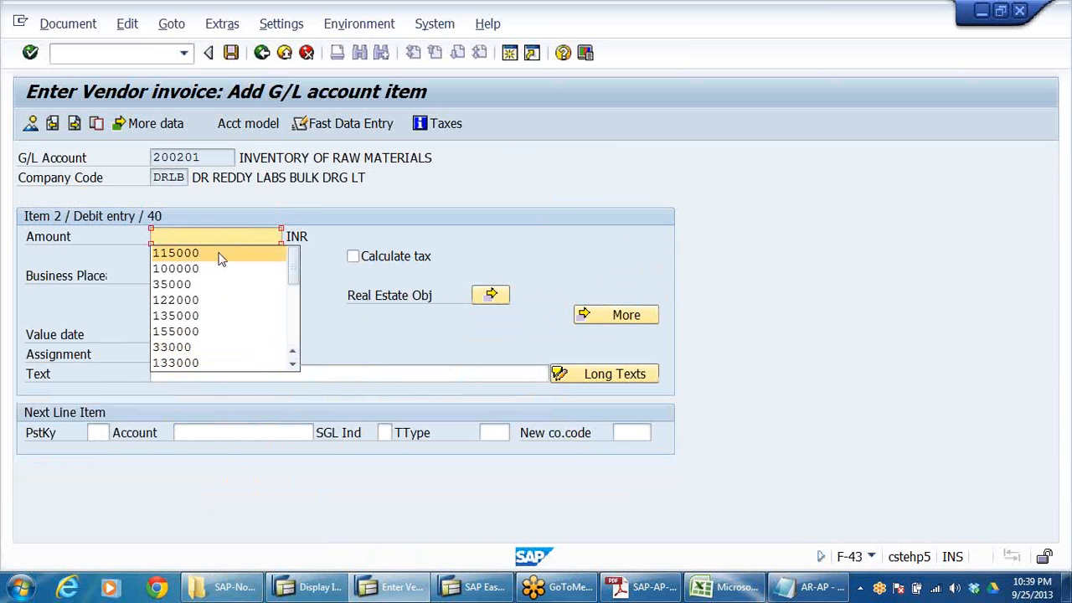
click(220, 253)
click(213, 374)
click(204, 392)
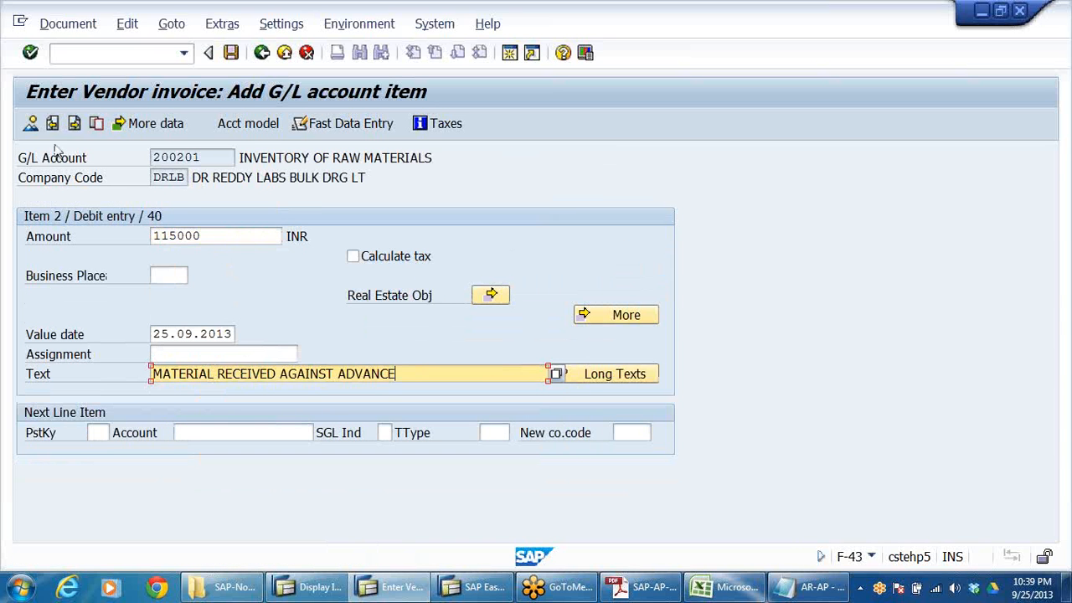
- Check the document overview, post the vendor invoice, and leave the invoice transaction
click(30, 123)
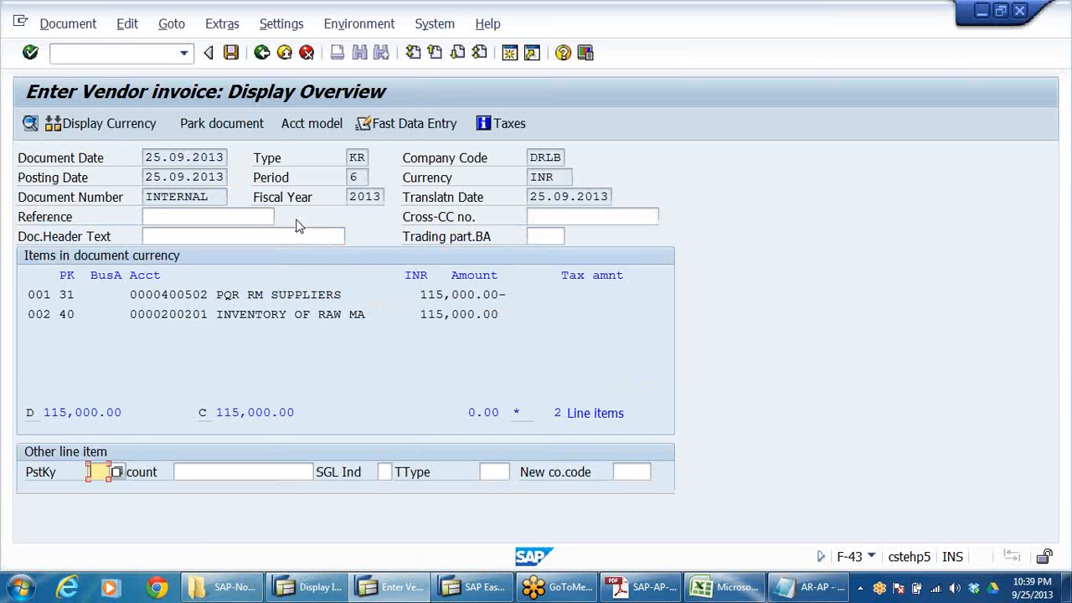
click(231, 54)
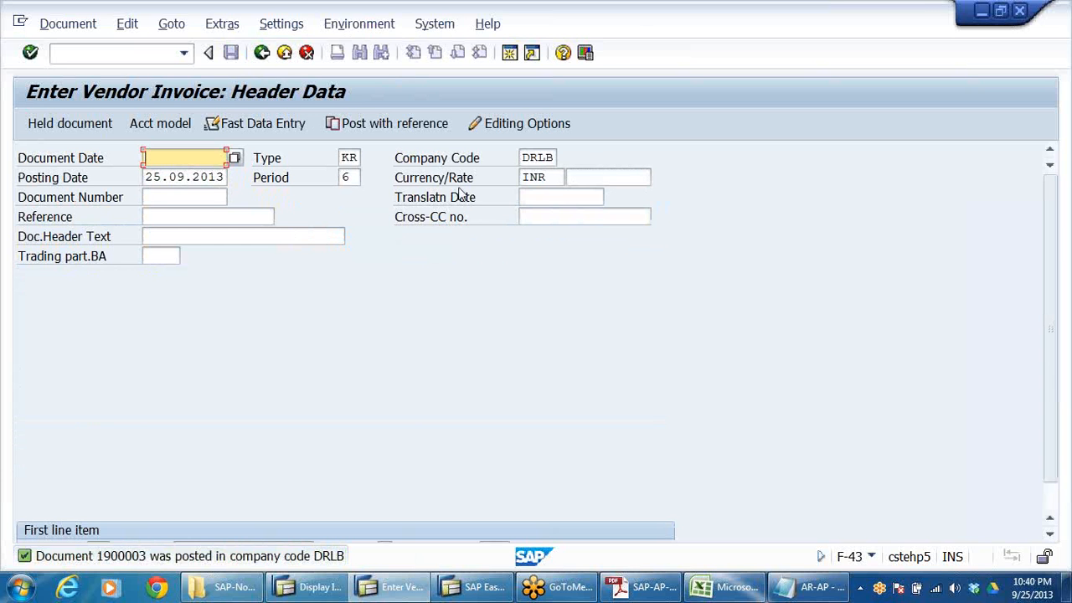
click(306, 53)
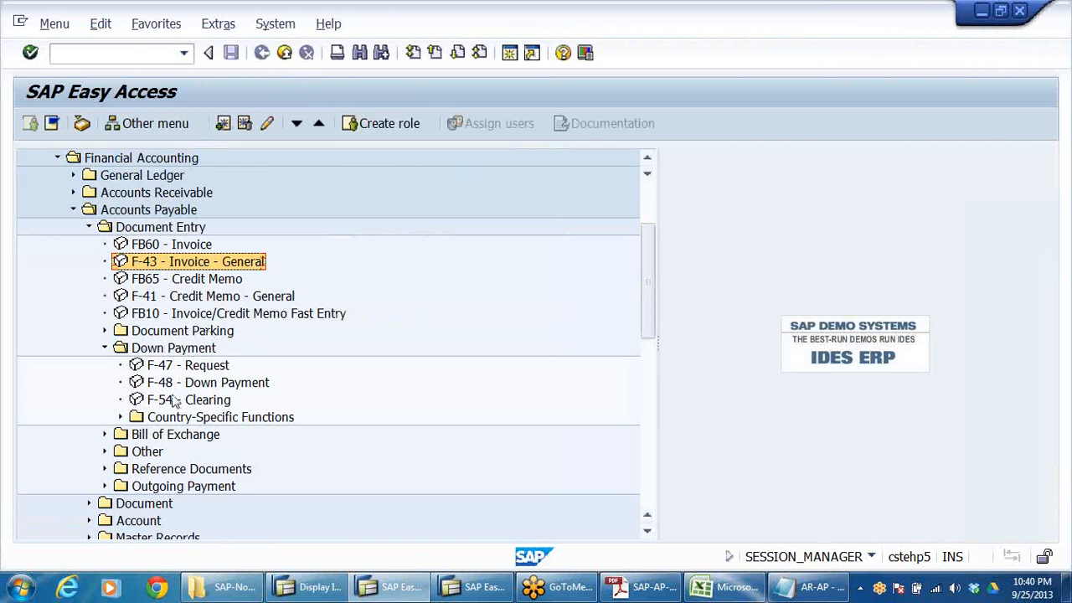
- Expand the Accounts Payable Account folder and start FK10N - Display Balances
click(170, 372)
scroll(208, 387, down, 2)
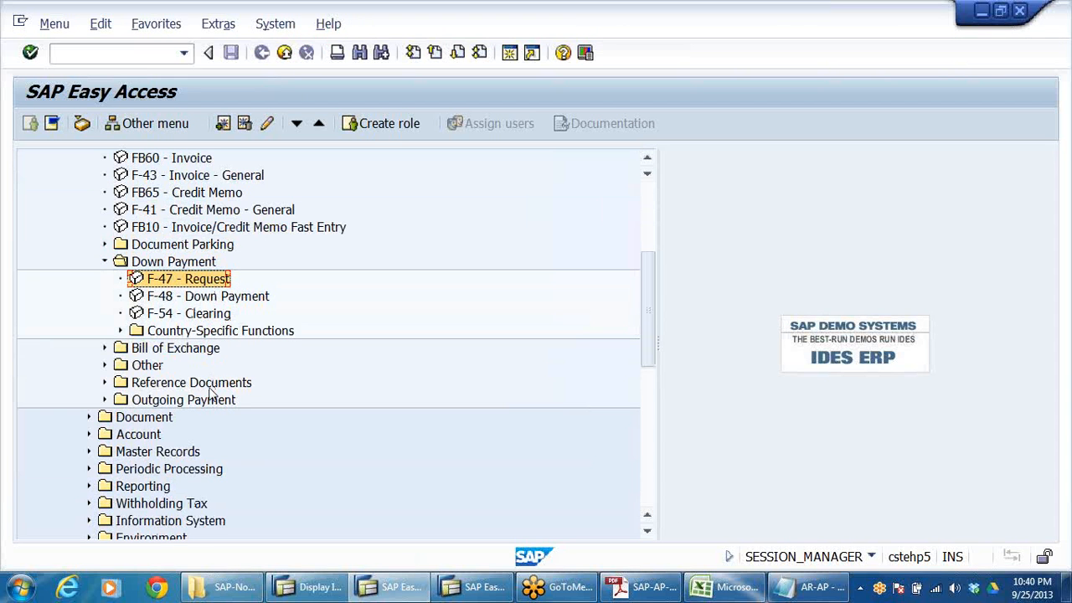
click(142, 437)
double_click(142, 438)
click(143, 444)
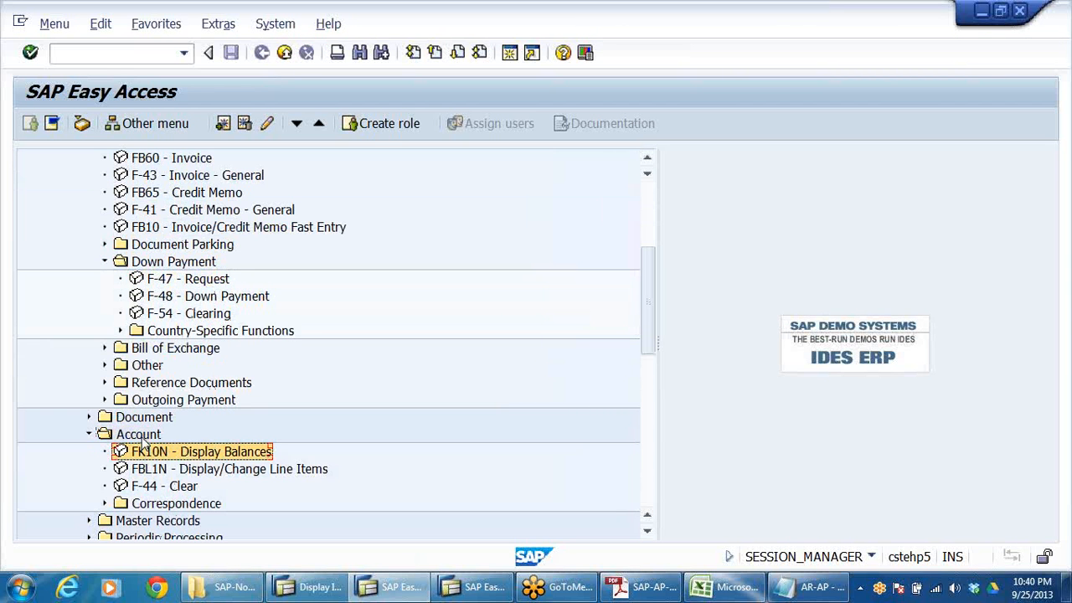
double_click(143, 448)
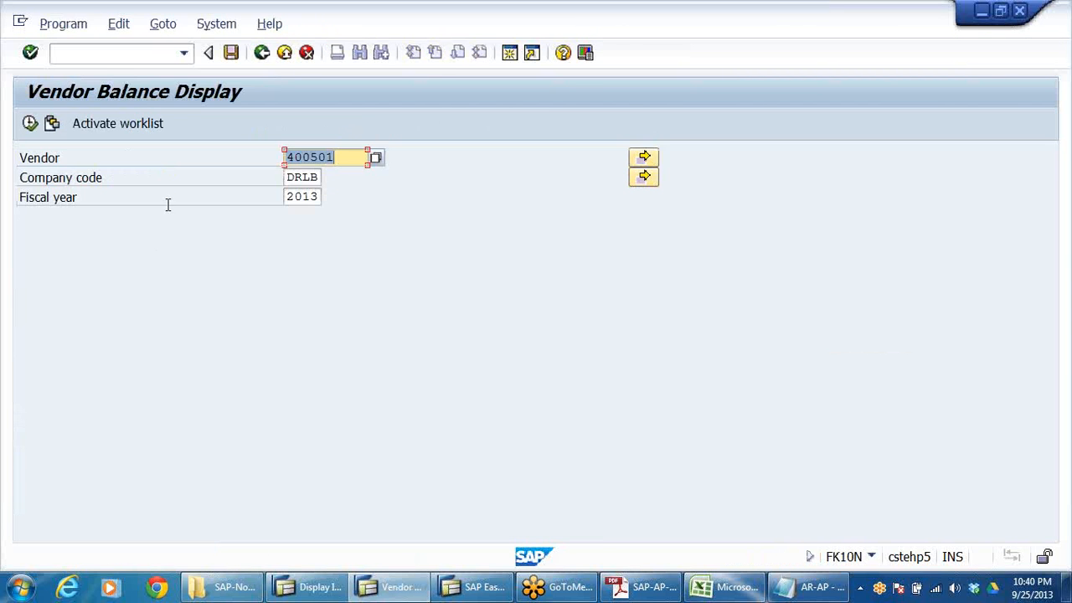
- Display the balances of vendor PQR RM SUPPLIERS and examine the period 6 credit and the special G/L down payment
click(351, 161)
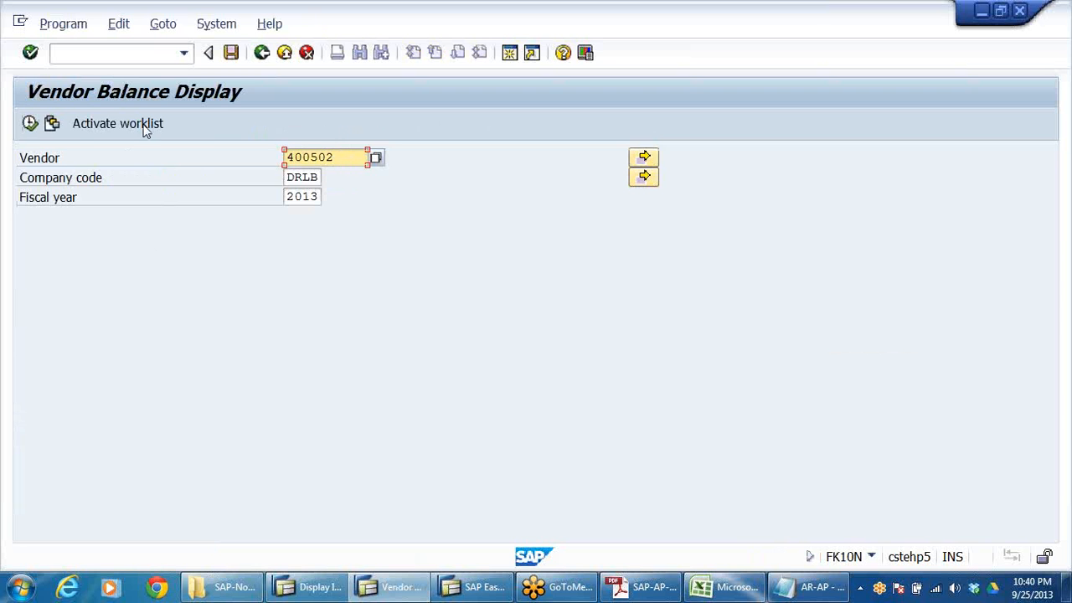
click(30, 123)
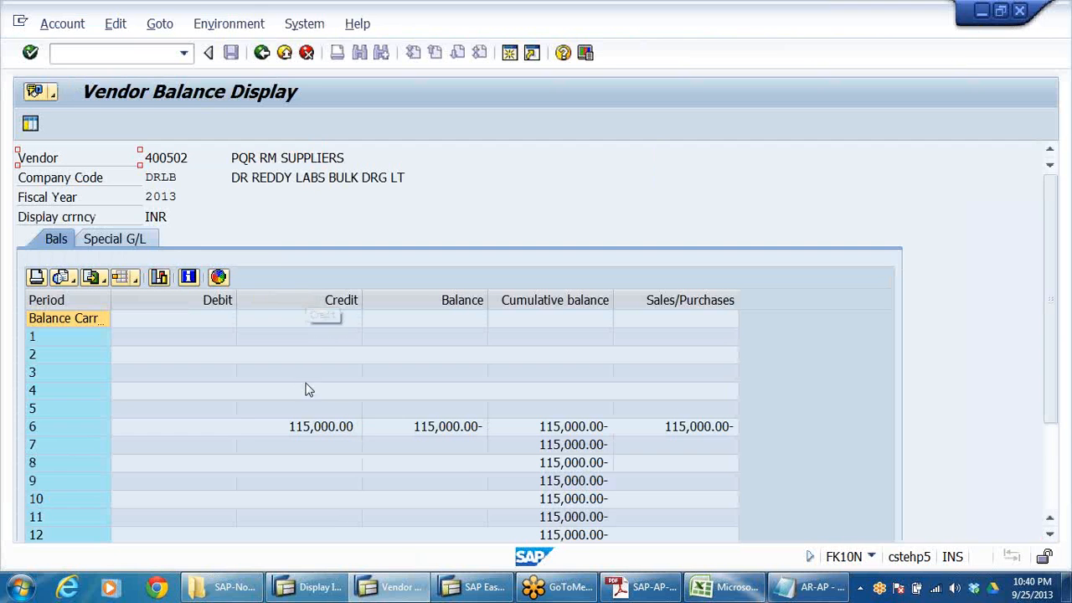
click(314, 430)
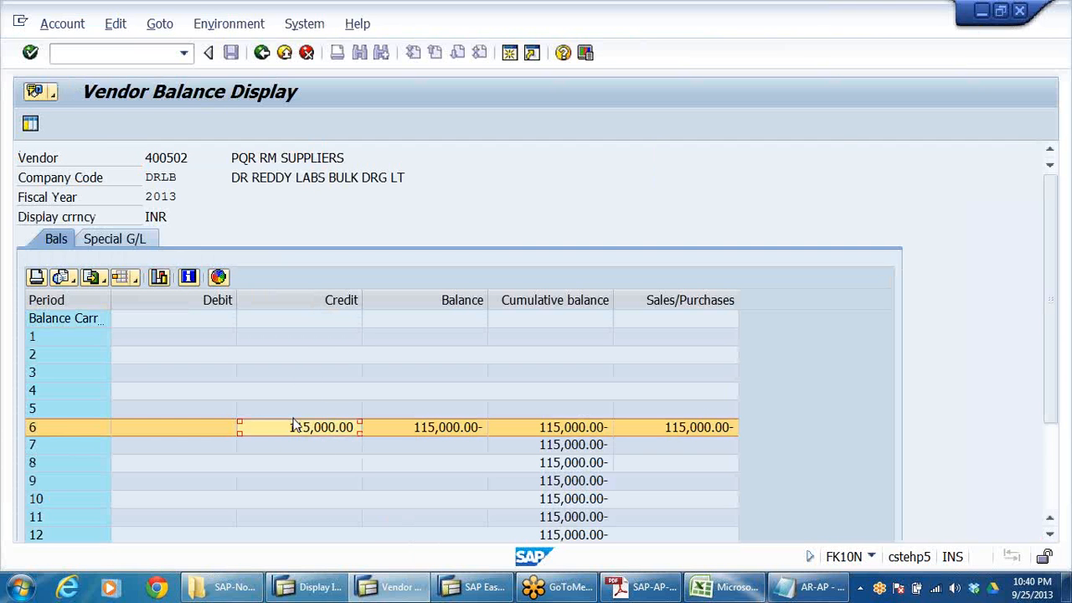
click(105, 239)
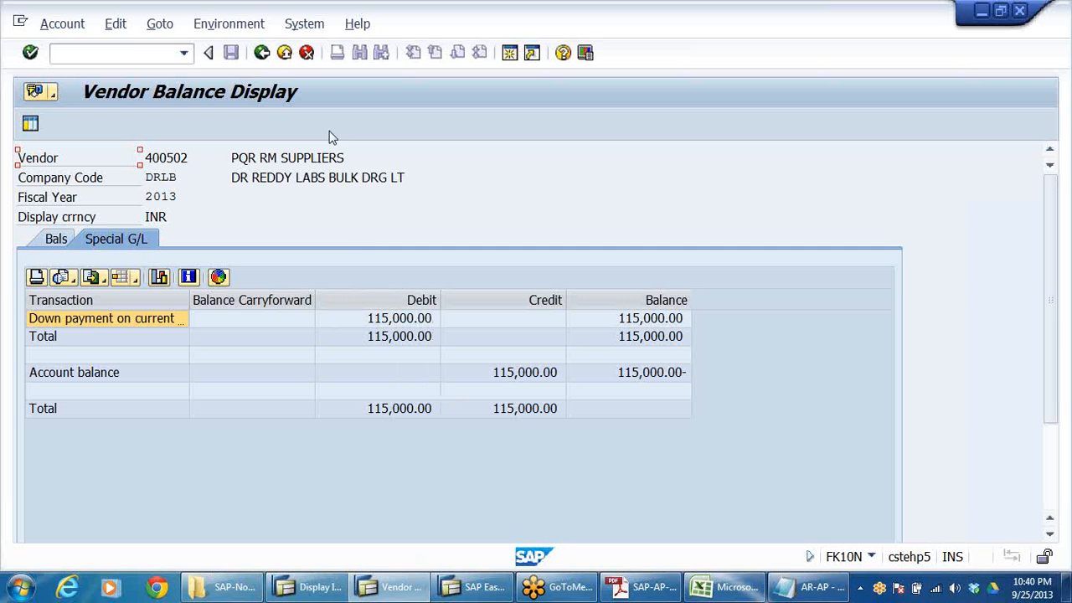
click(383, 321)
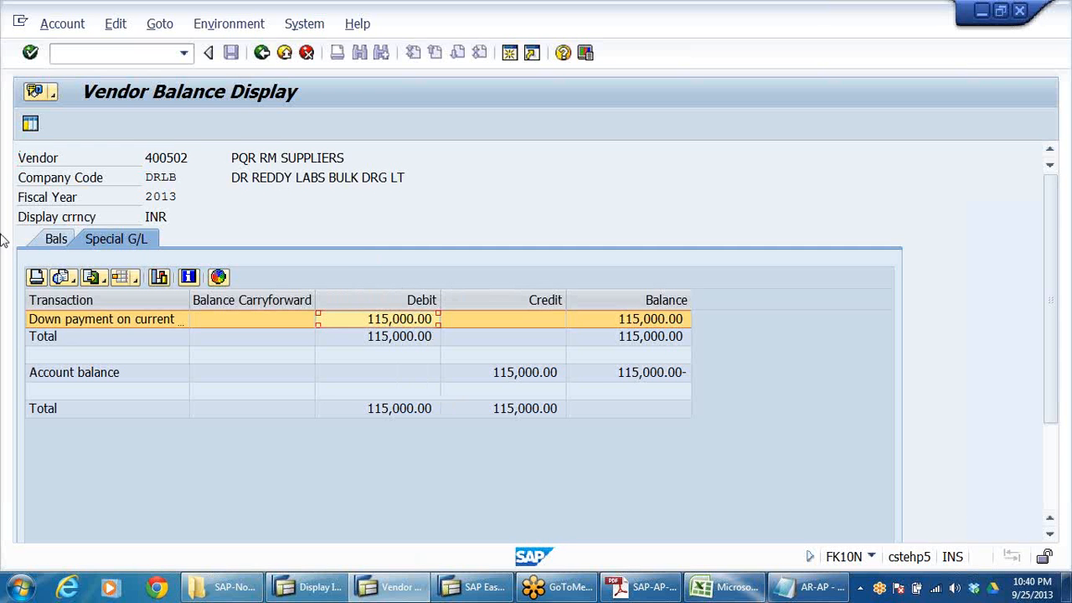
click(37, 235)
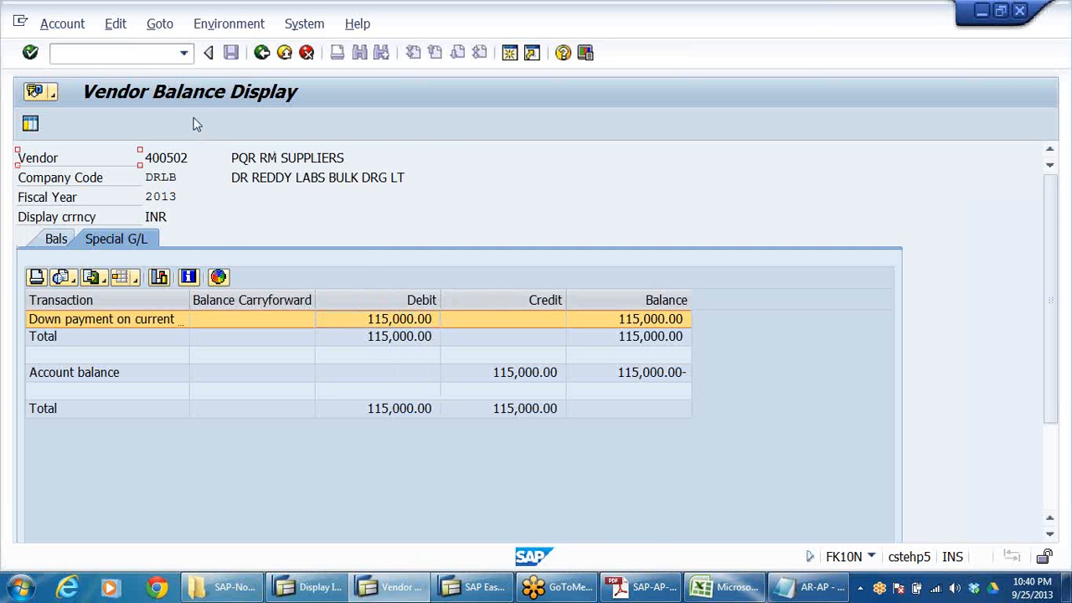
- Switch to the AR-AP notes in Notepad and add X after VENDOR in both lines of the special-to-normal G/L transfer entry
click(821, 588)
scroll(177, 394, down, 2)
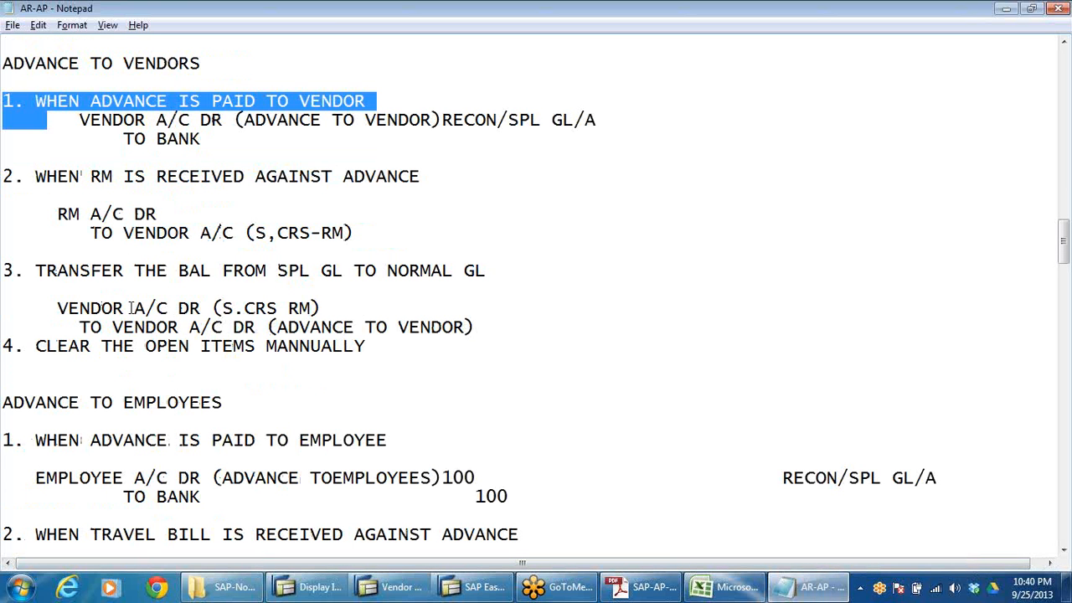
click(103, 308)
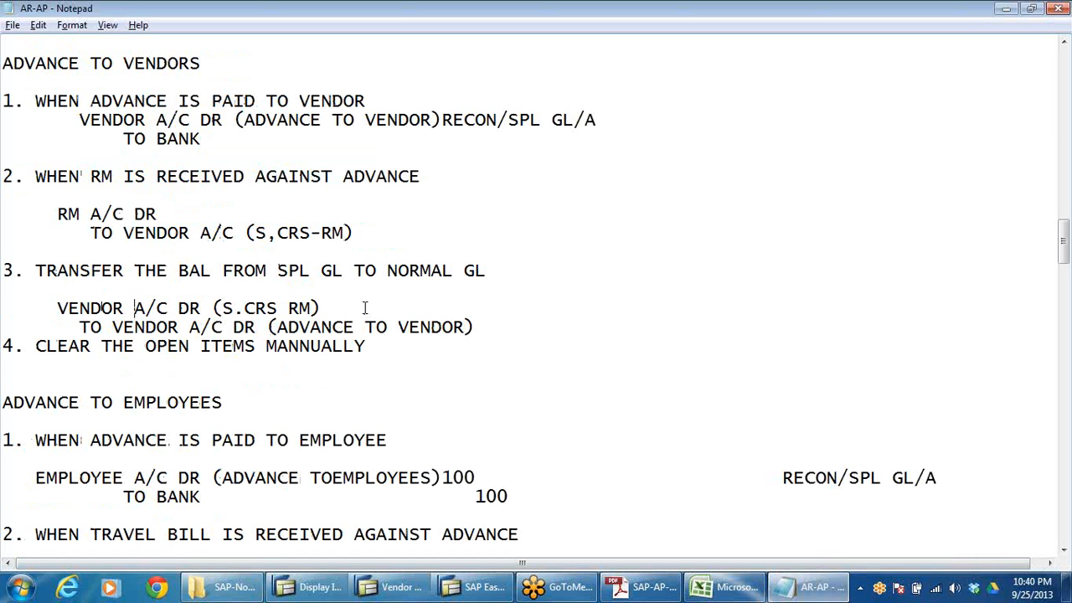
text(X)
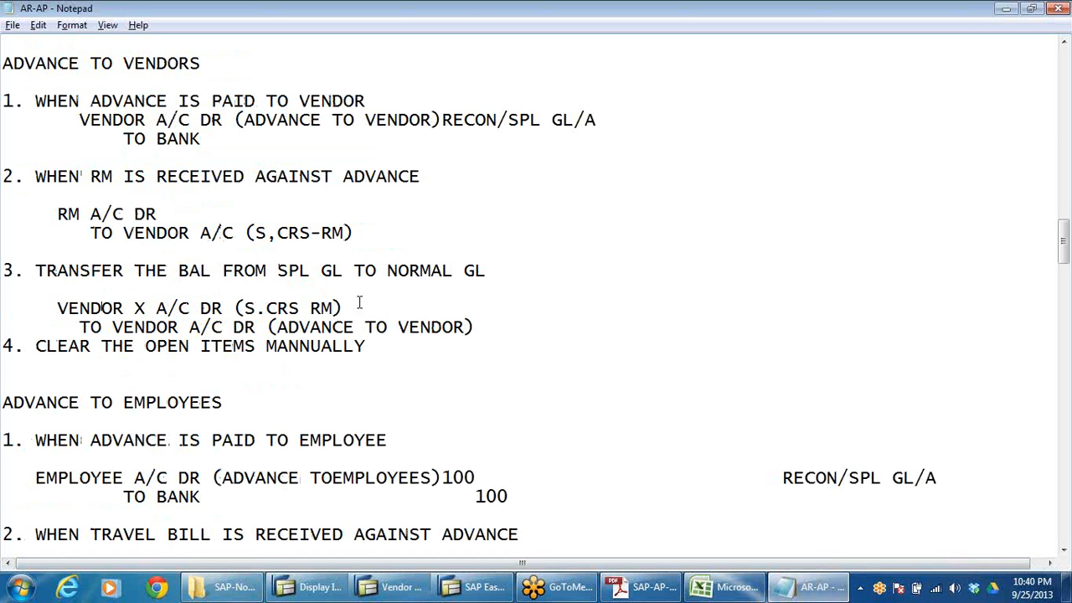
click(184, 327)
text(X)
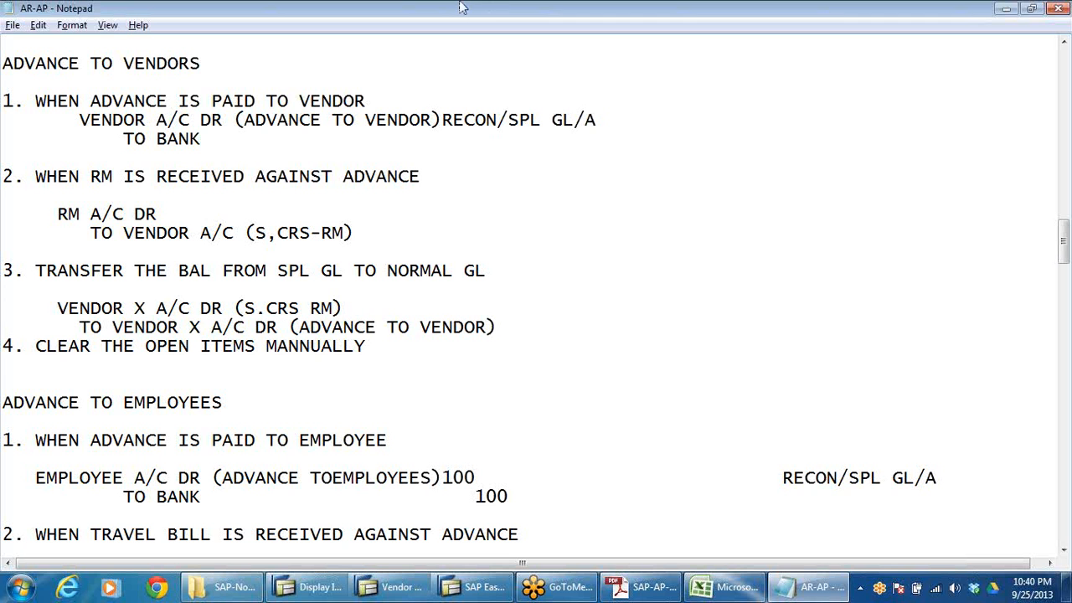
- Insert a blank line after each of the two VENDOR X lines of the transfer entry
click(360, 314)
key(Return)
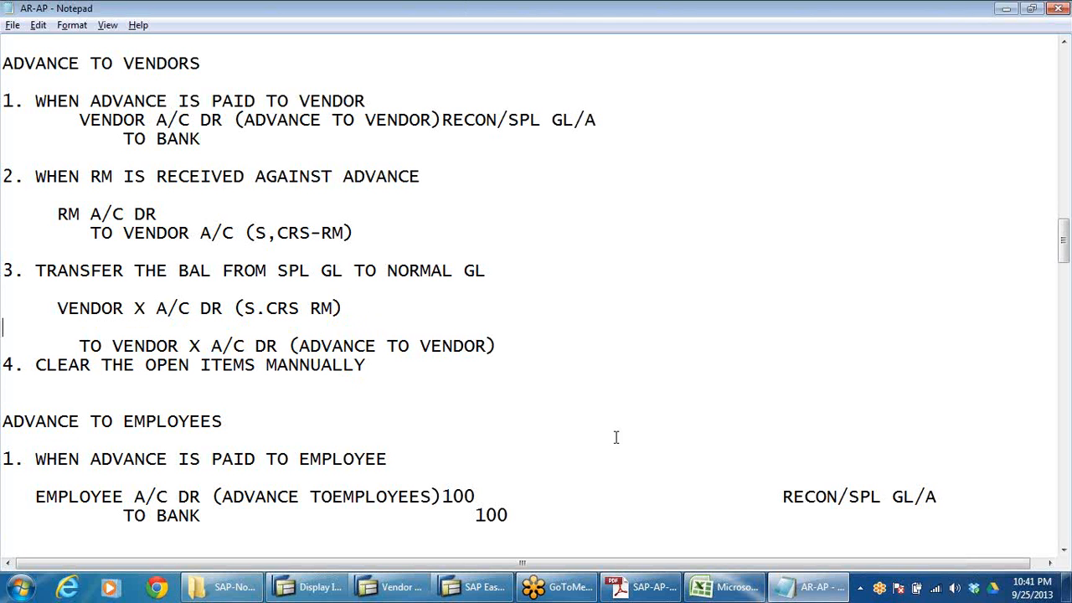
key(Return)
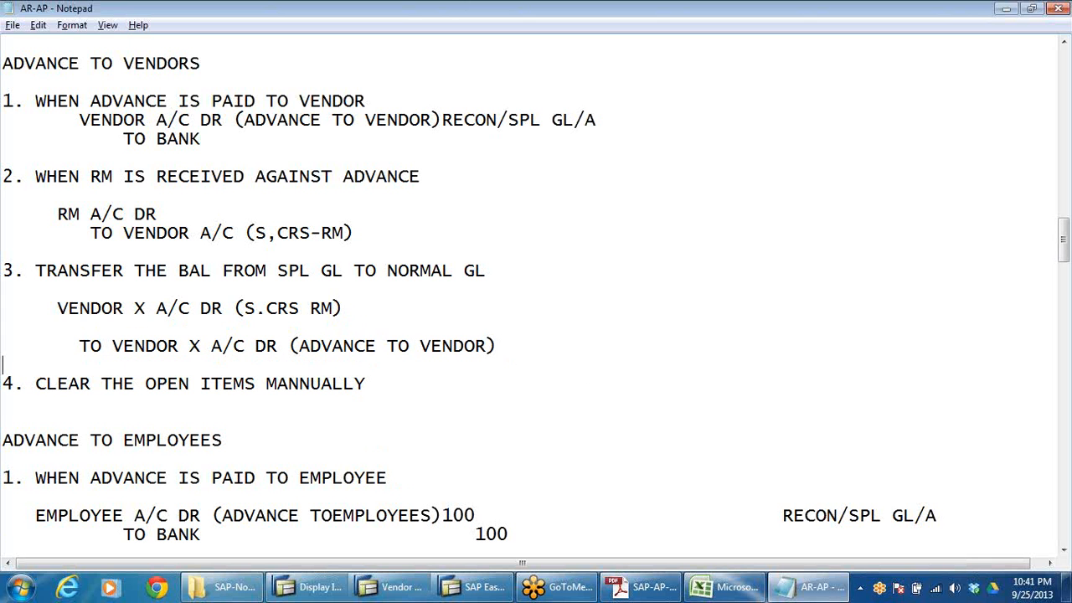
- Review the vendors and G/L accounts in the transfer entry, and compare them with ADVANCE TO VENDOR in the advance payment entry
drag(58, 308, 153, 311)
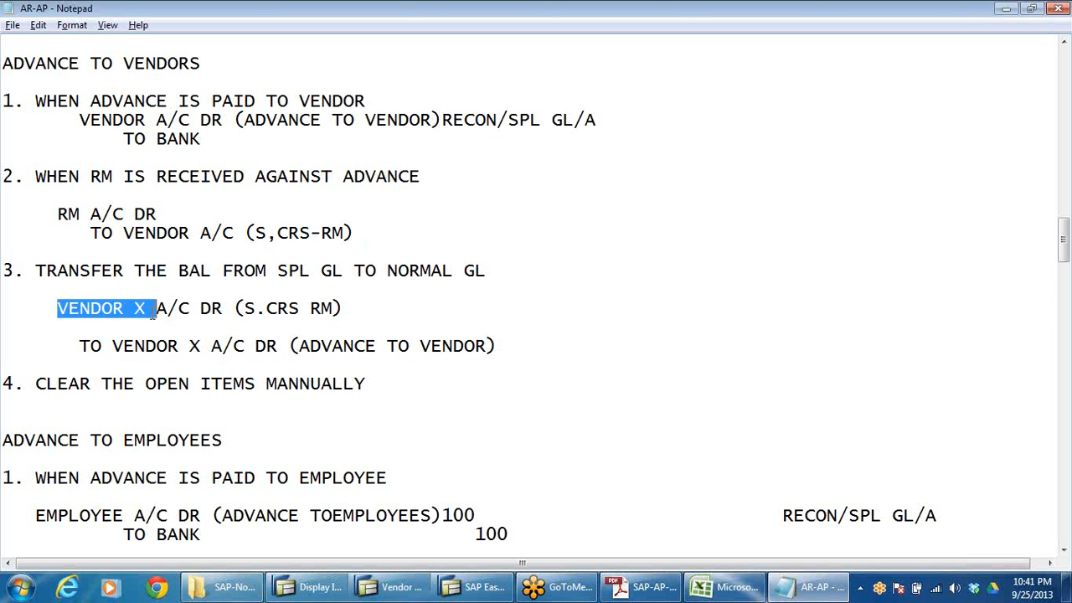
drag(80, 346, 232, 346)
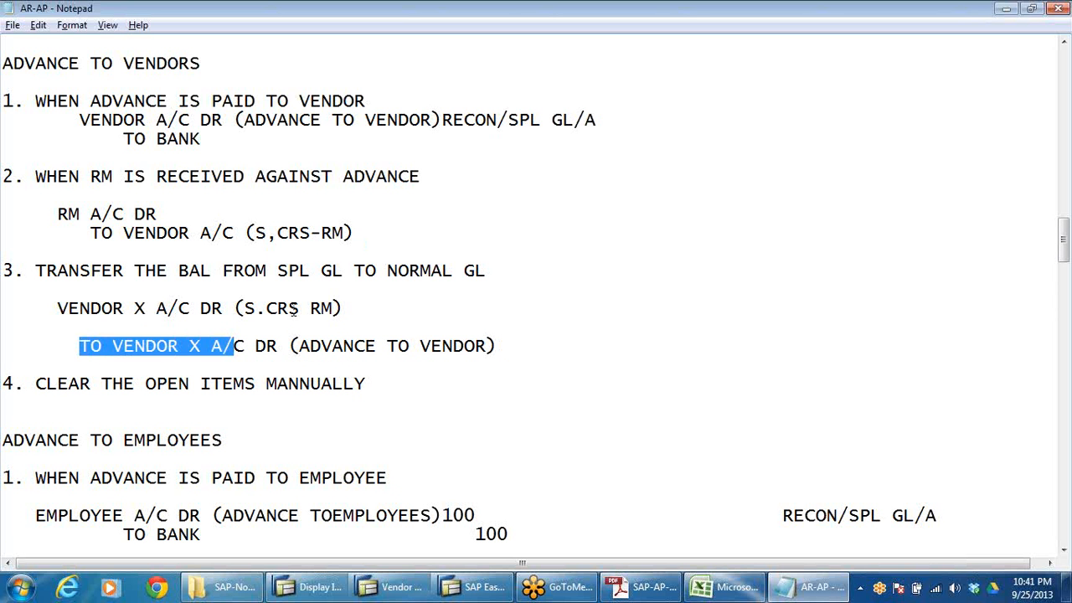
drag(243, 308, 335, 308)
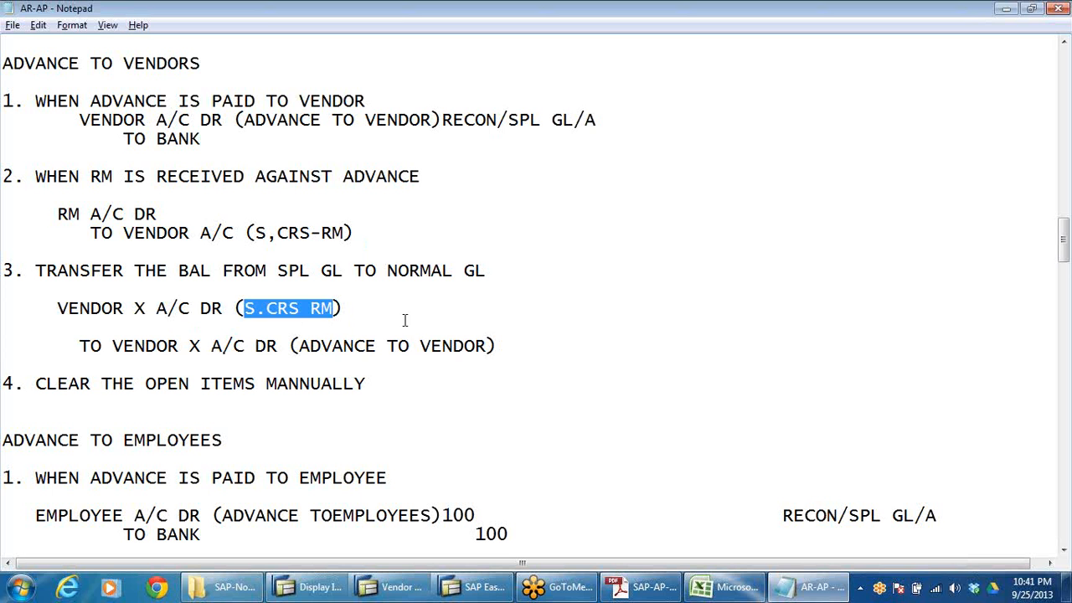
drag(310, 346, 497, 346)
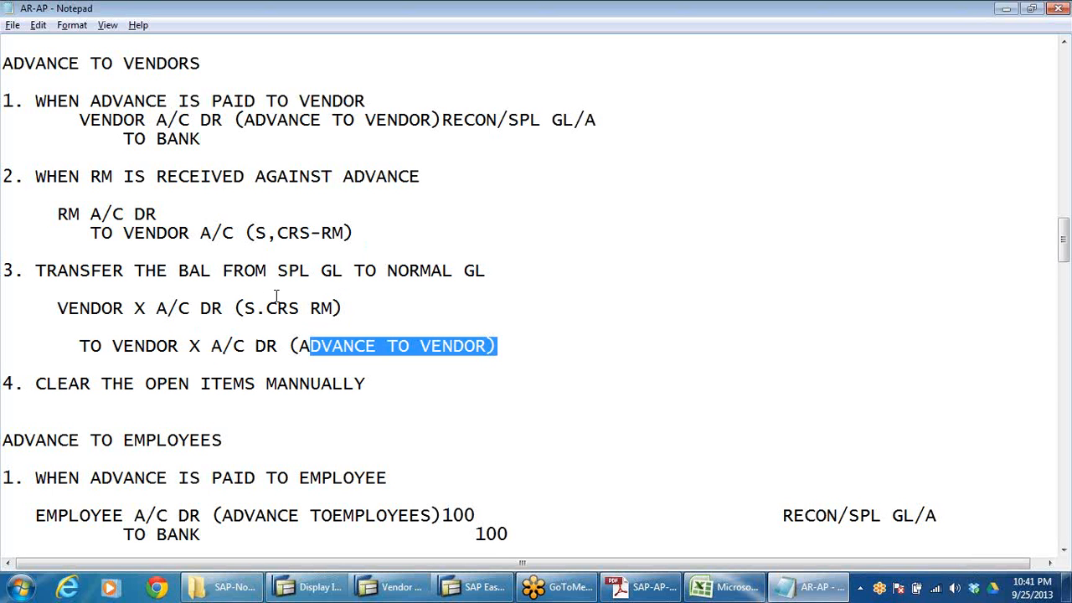
drag(267, 120, 389, 120)
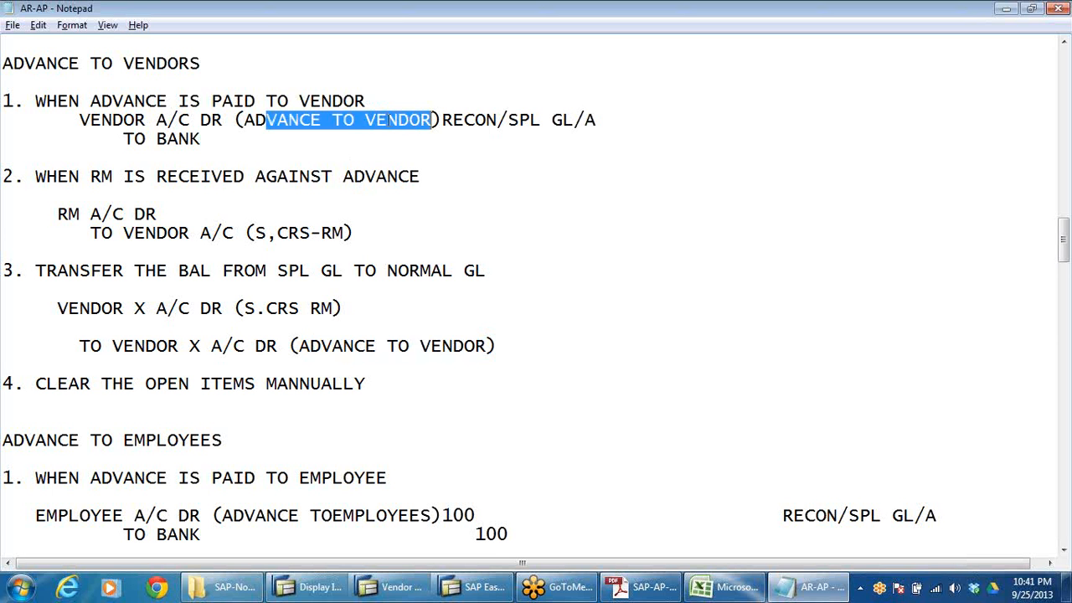
click(366, 120)
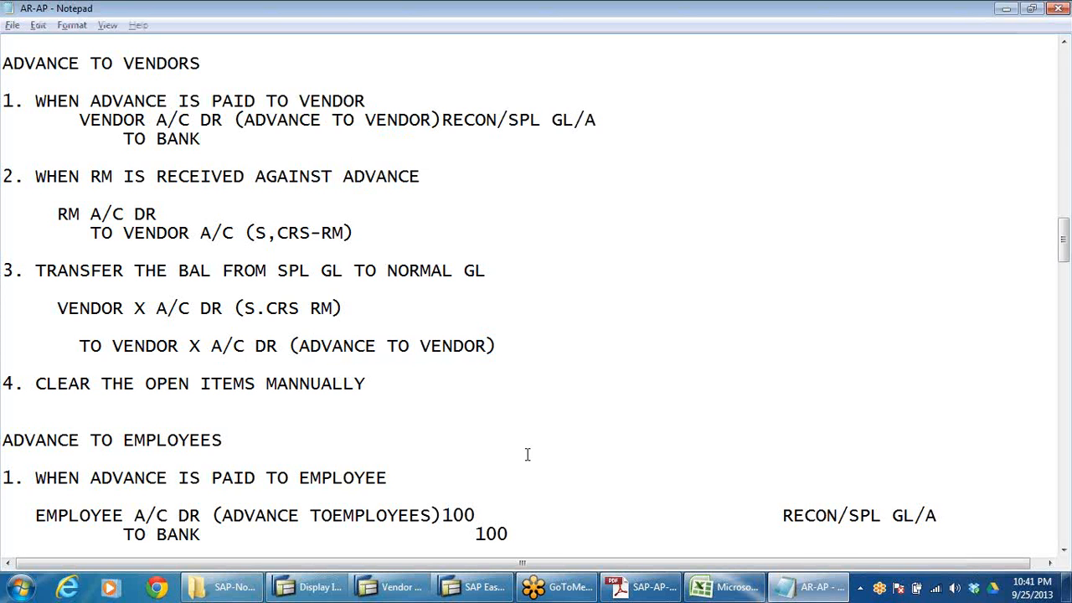
- Switch back to SAP, leave the vendor balance display and open the F-54 down payment clearing transaction
key(alt+Tab)
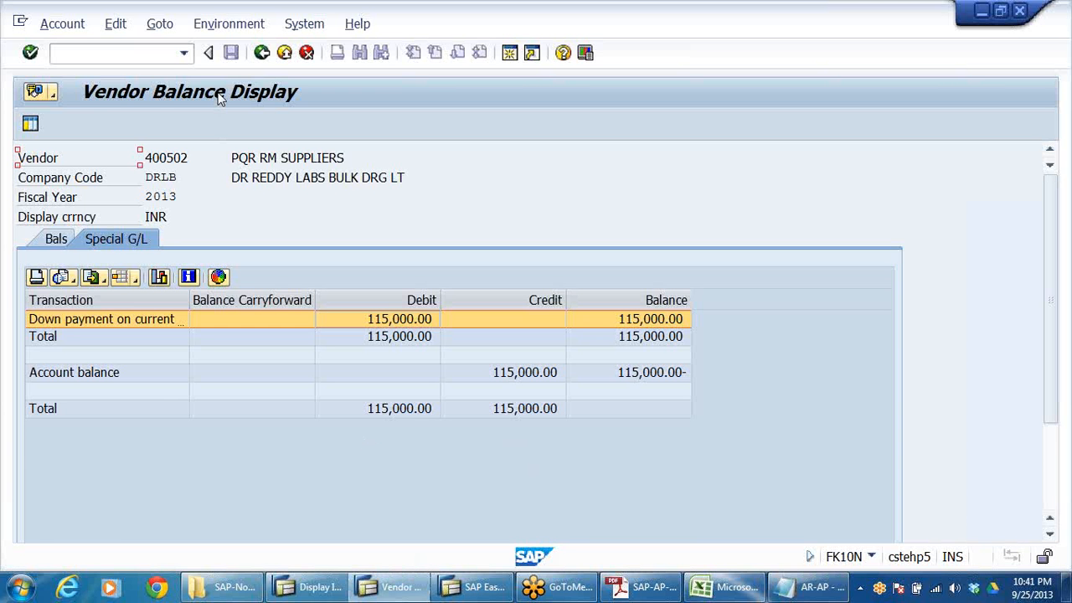
click(261, 53)
click(260, 53)
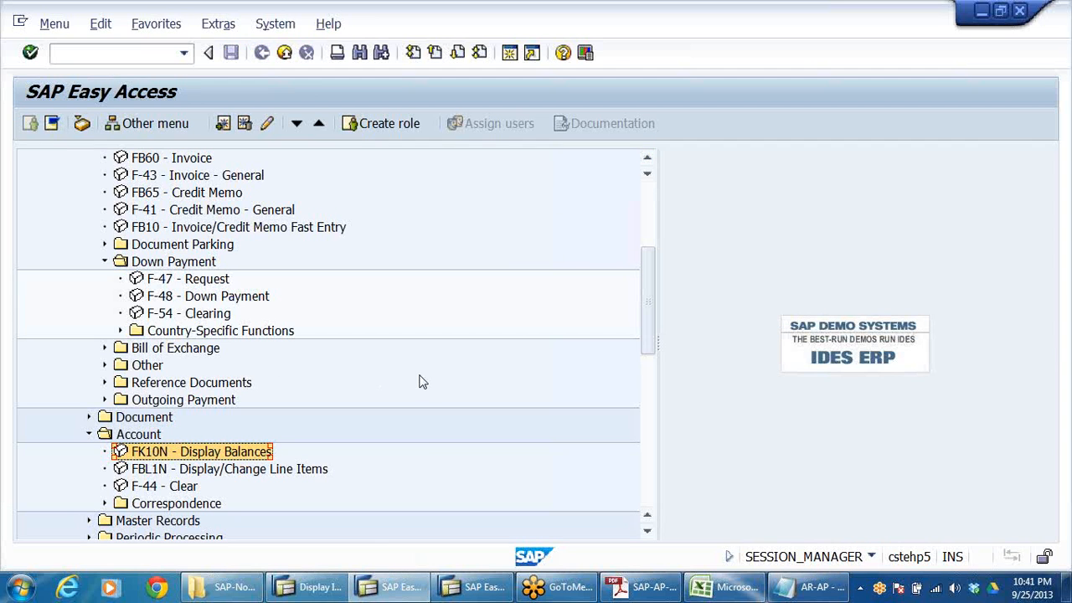
click(178, 299)
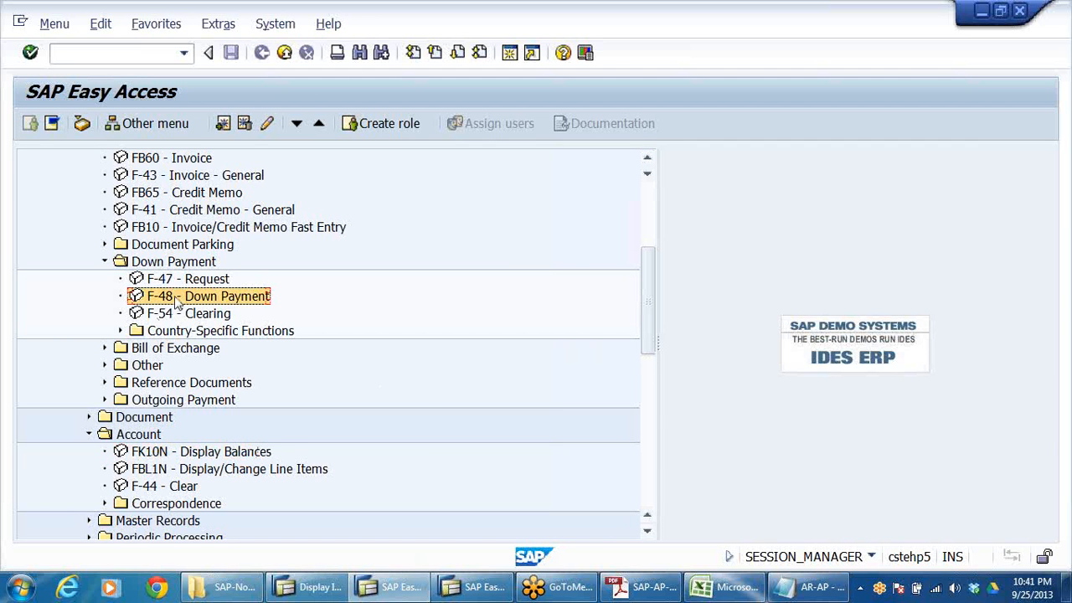
click(167, 315)
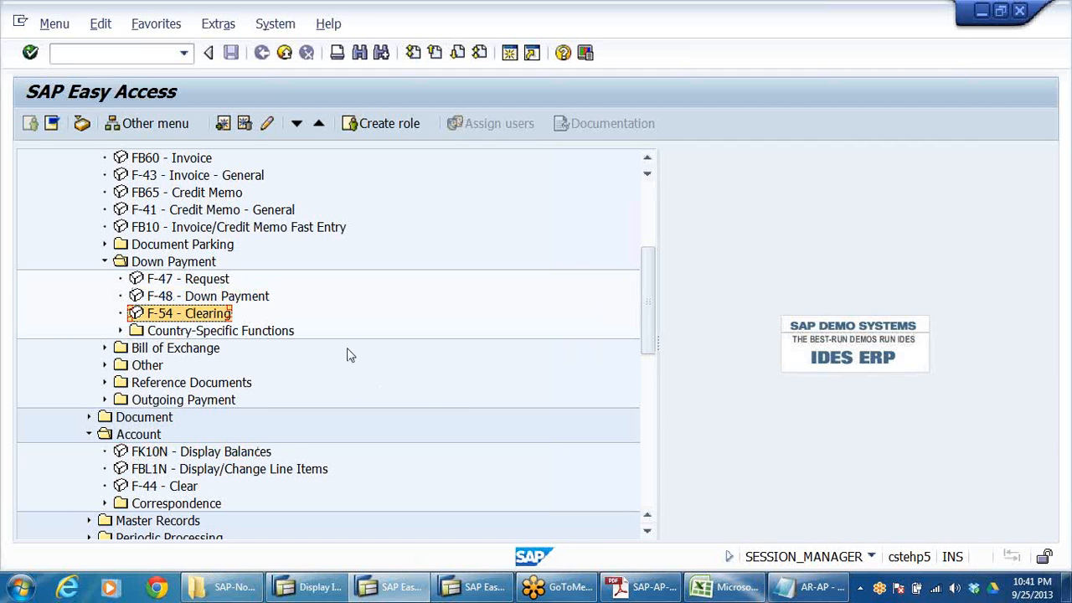
double_click(188, 316)
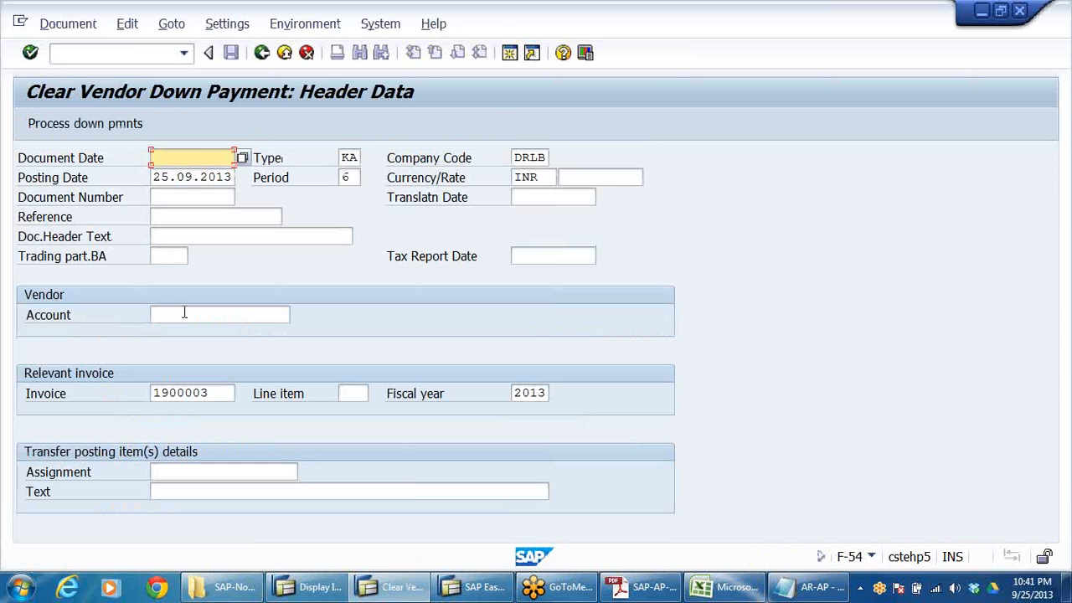
- Set the document date to 25.09.2013 and look up PQR RM SUPPLIERS in Chennai as the vendor account
click(200, 157)
click(193, 174)
click(183, 314)
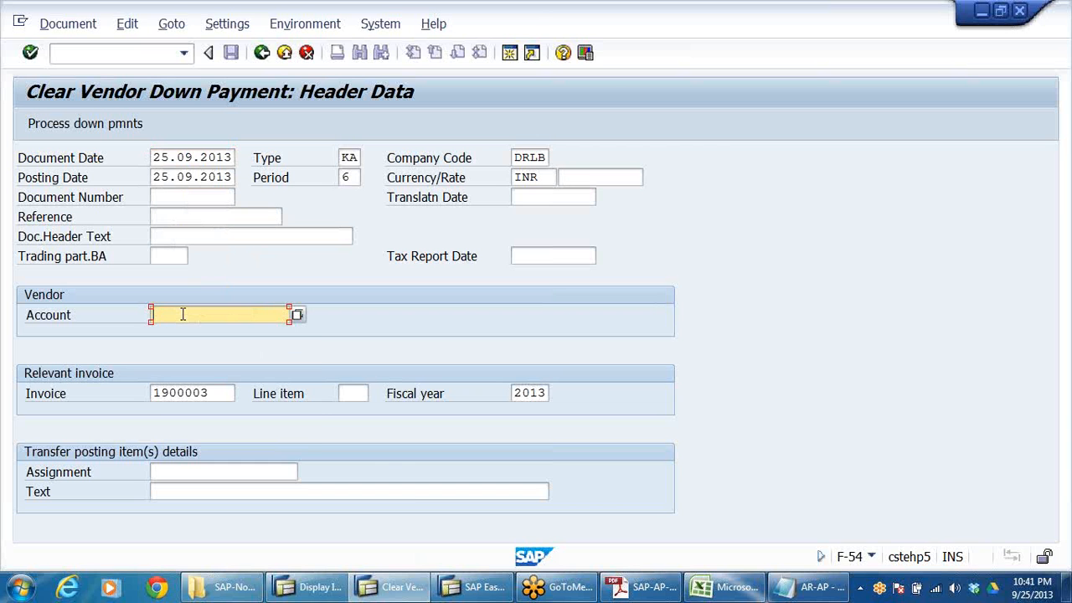
click(183, 314)
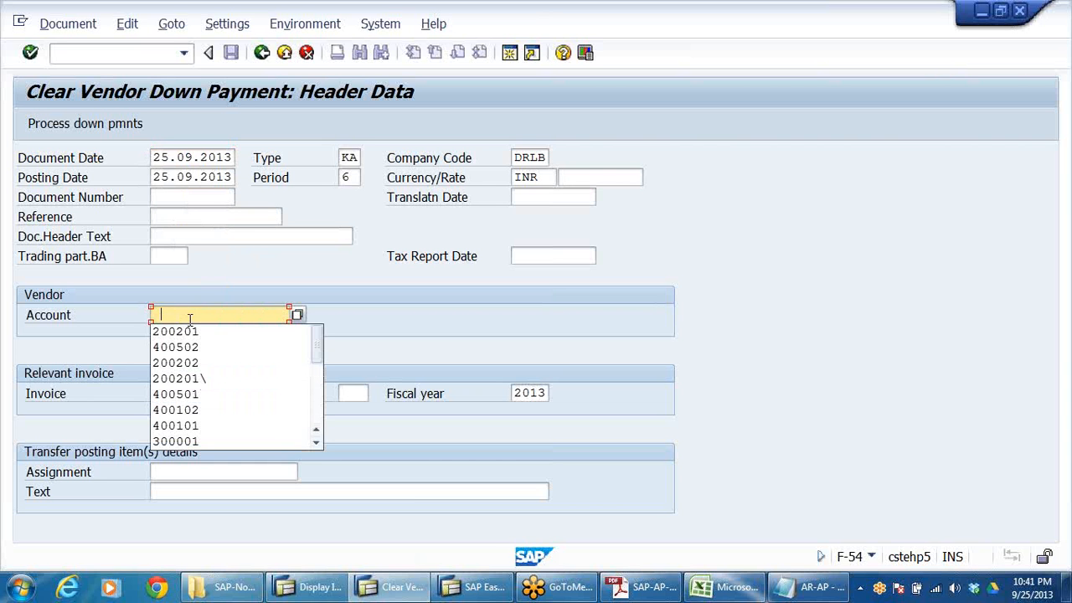
click(298, 317)
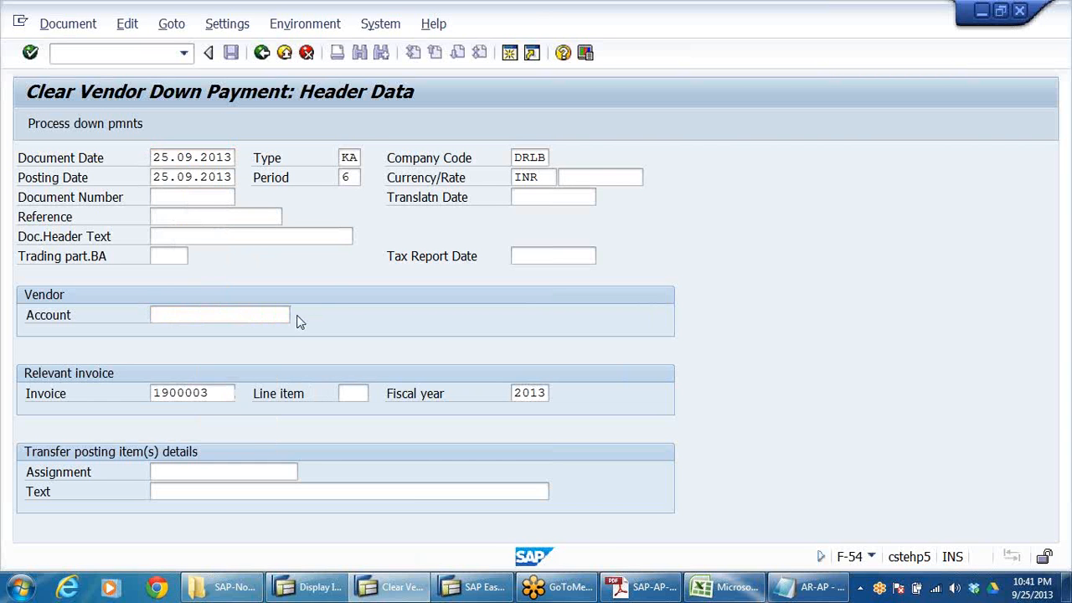
key(Return)
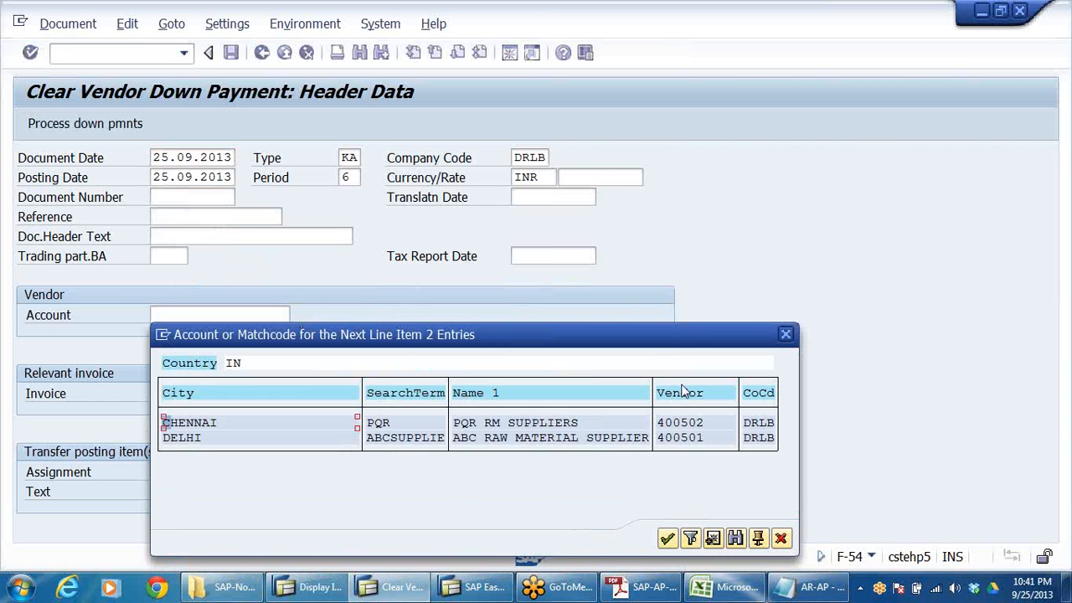
double_click(697, 422)
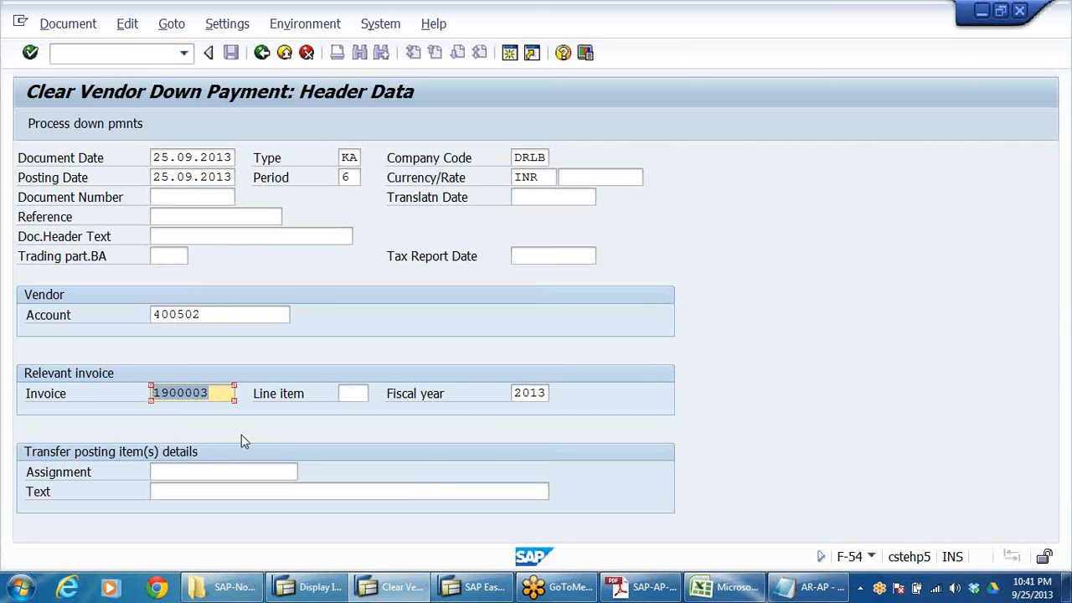
- Enter TRANSFER OF BALANCE FM SPL GL TO NORMAL GL as the transfer posting text
click(213, 495)
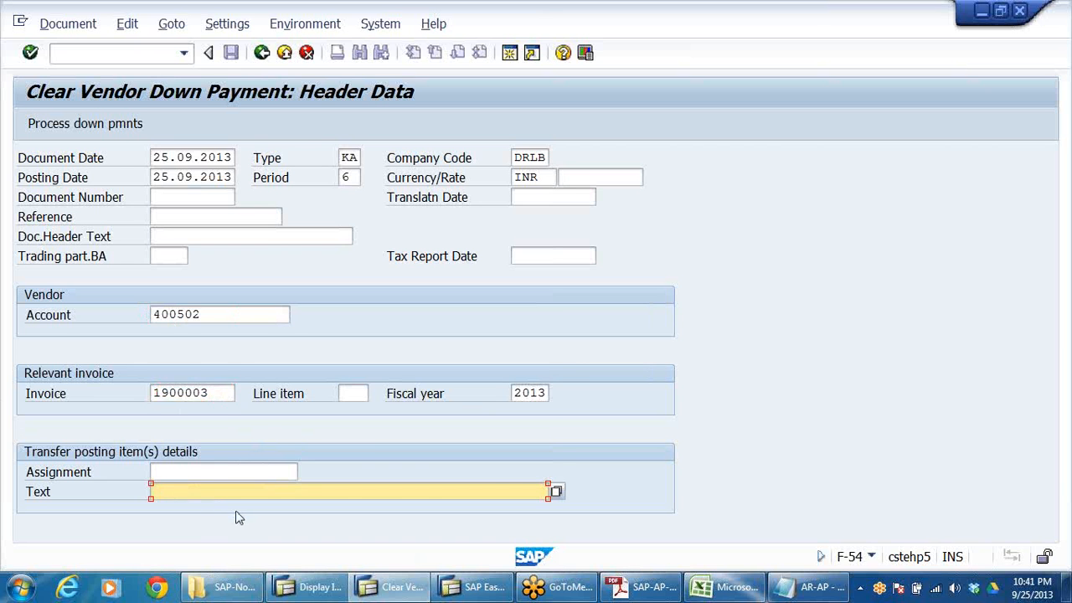
text(T)
click(277, 399)
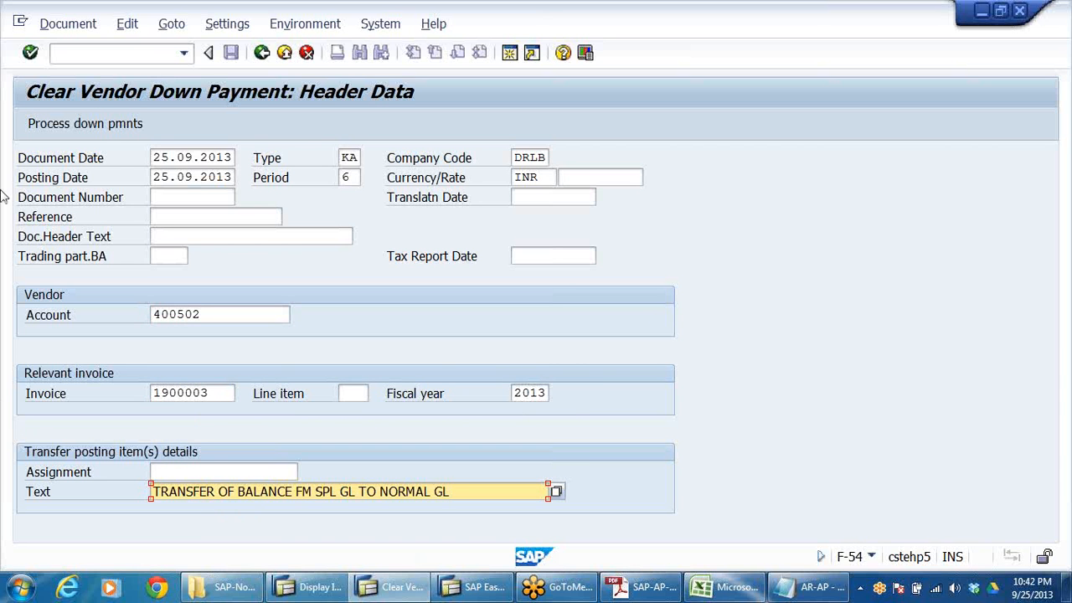
- Process the vendor's down payments, narrow the WBS Element column, assign the full 115,000.00 to Transfer Posting and post the document
click(101, 128)
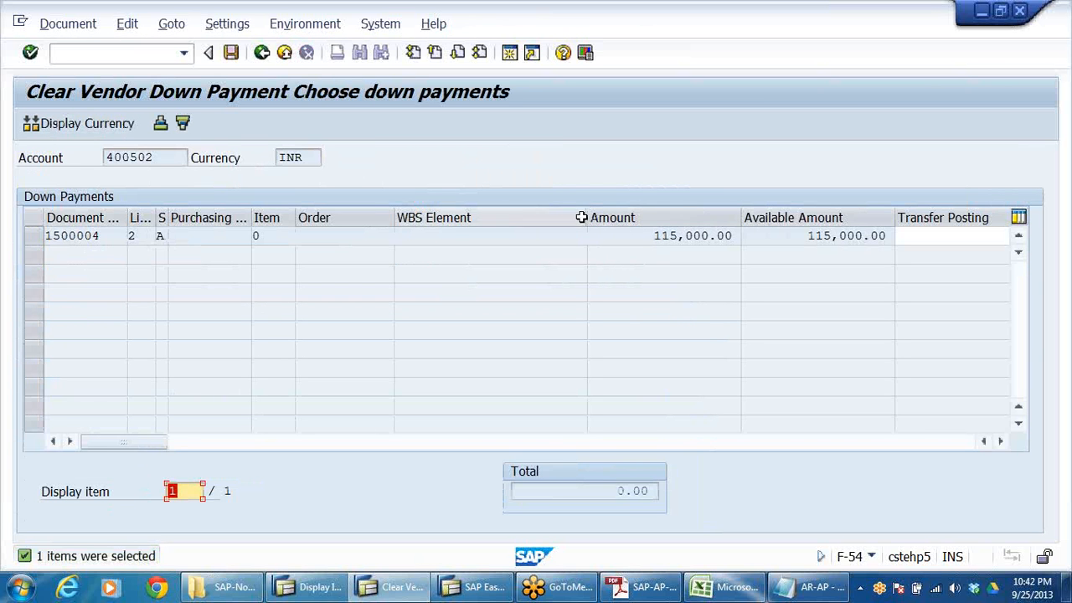
drag(588, 217, 447, 217)
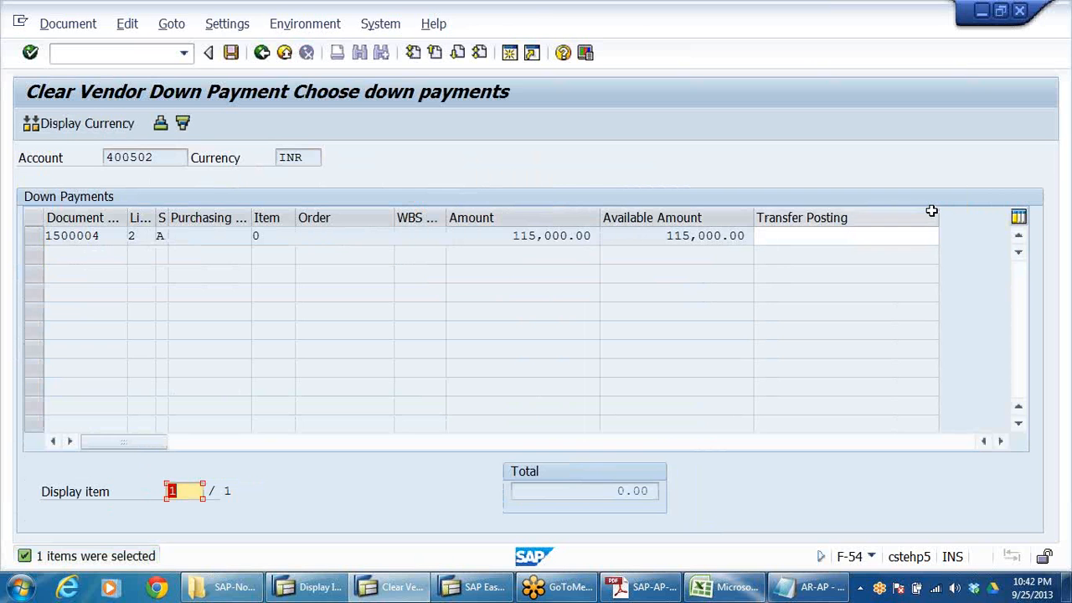
click(806, 237)
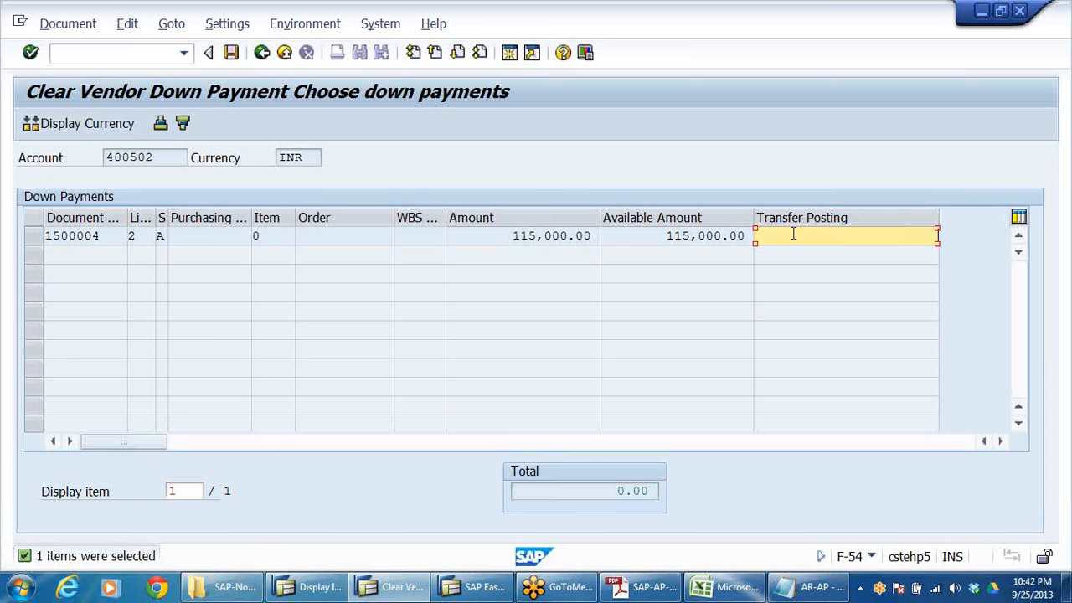
double_click(793, 236)
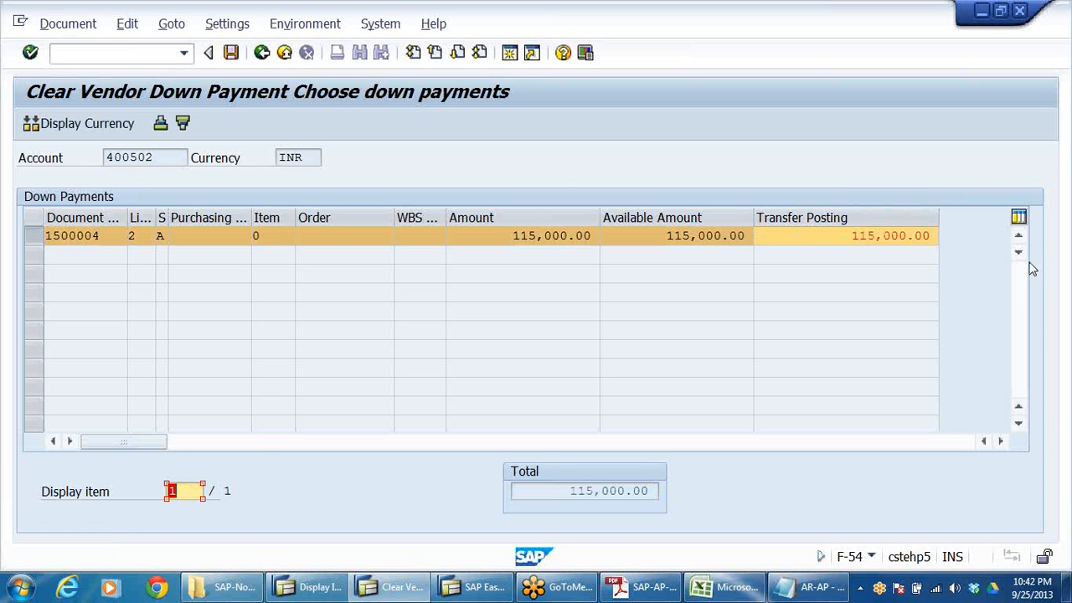
click(232, 52)
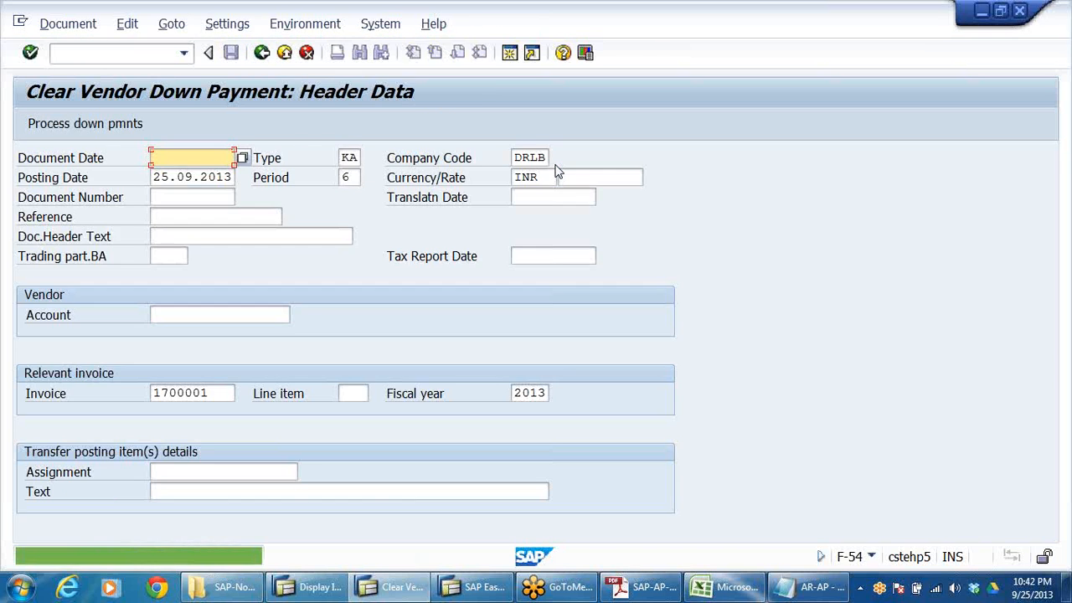
- Display the posted clearing document and examine its two PQR RM SUPPLIERS line items in the data entry view
click(57, 27)
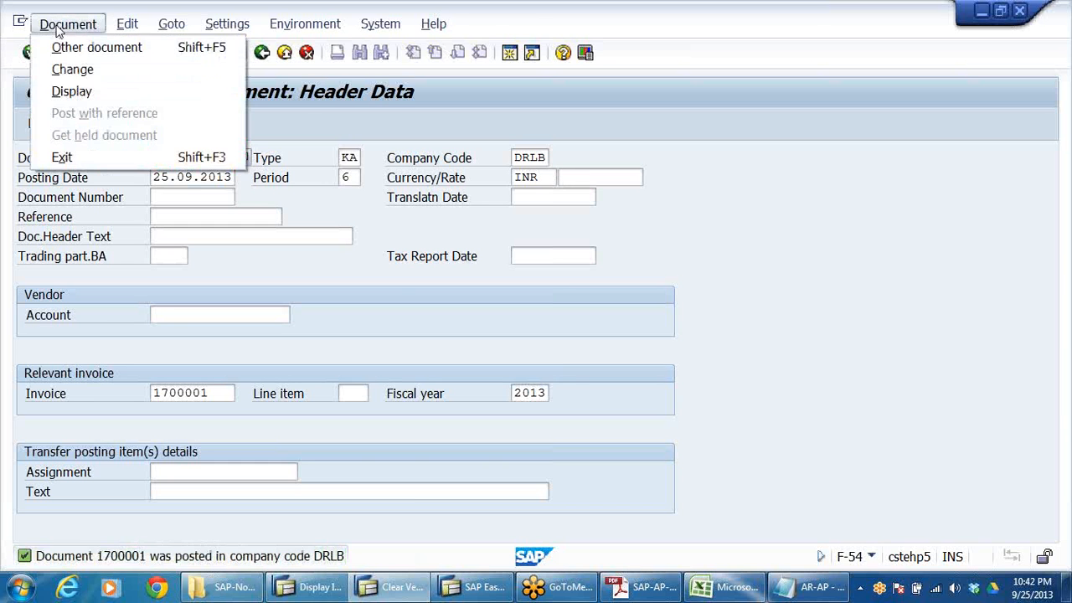
click(75, 91)
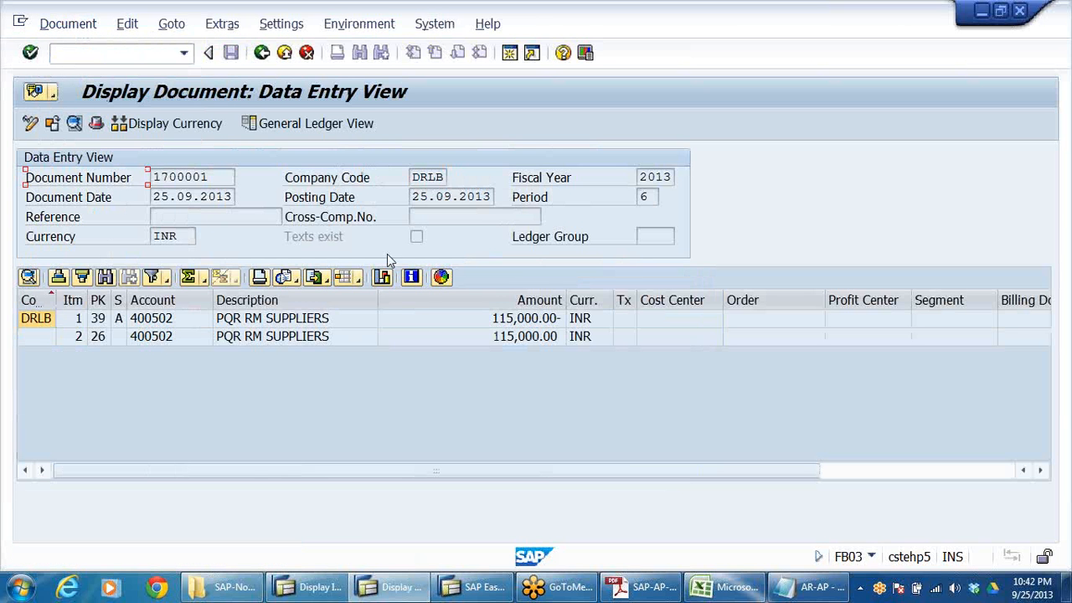
drag(377, 301, 452, 293)
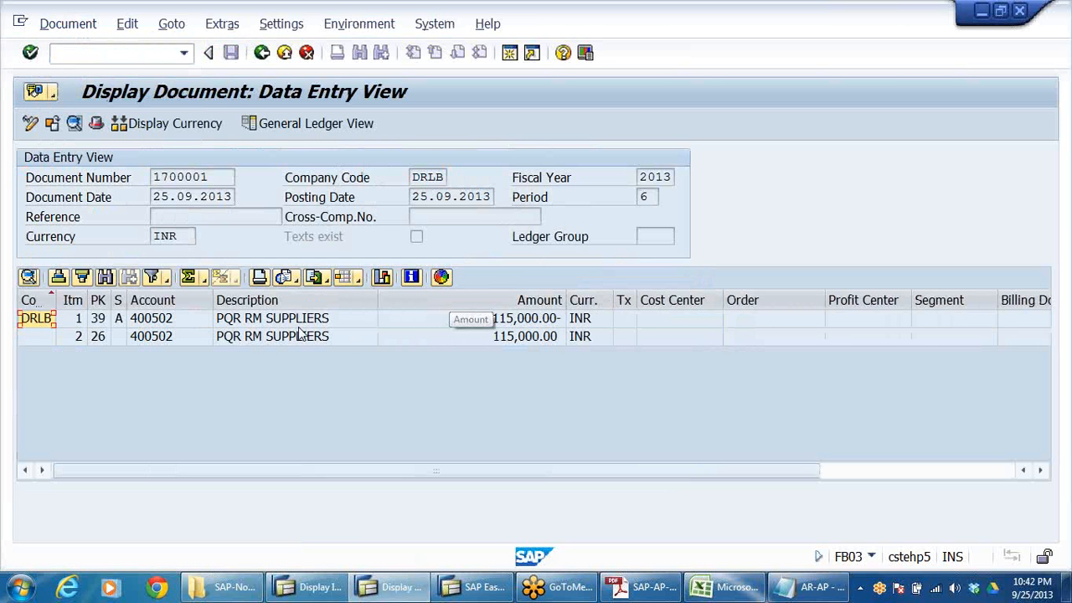
click(297, 322)
click(299, 337)
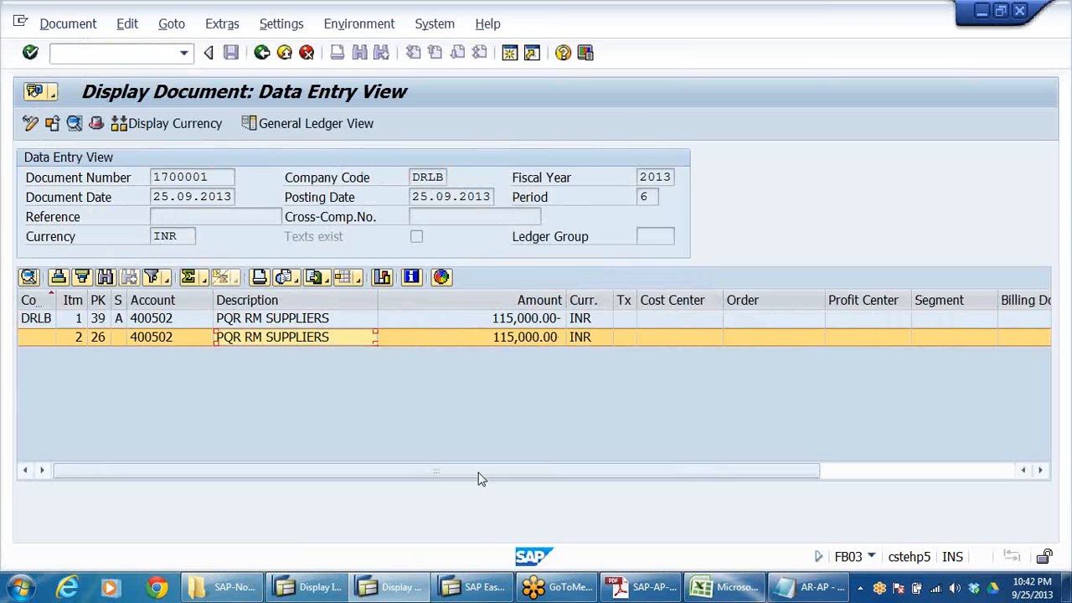
- Check the document's accounts in the General Ledger view, then exit the F-54 transaction without entering another document
click(298, 126)
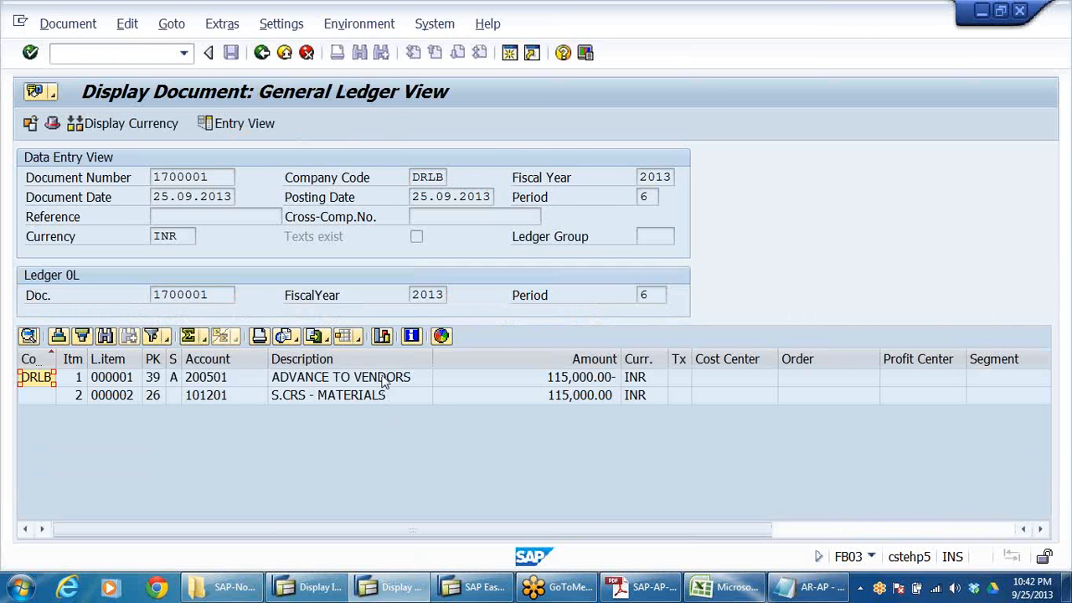
click(387, 396)
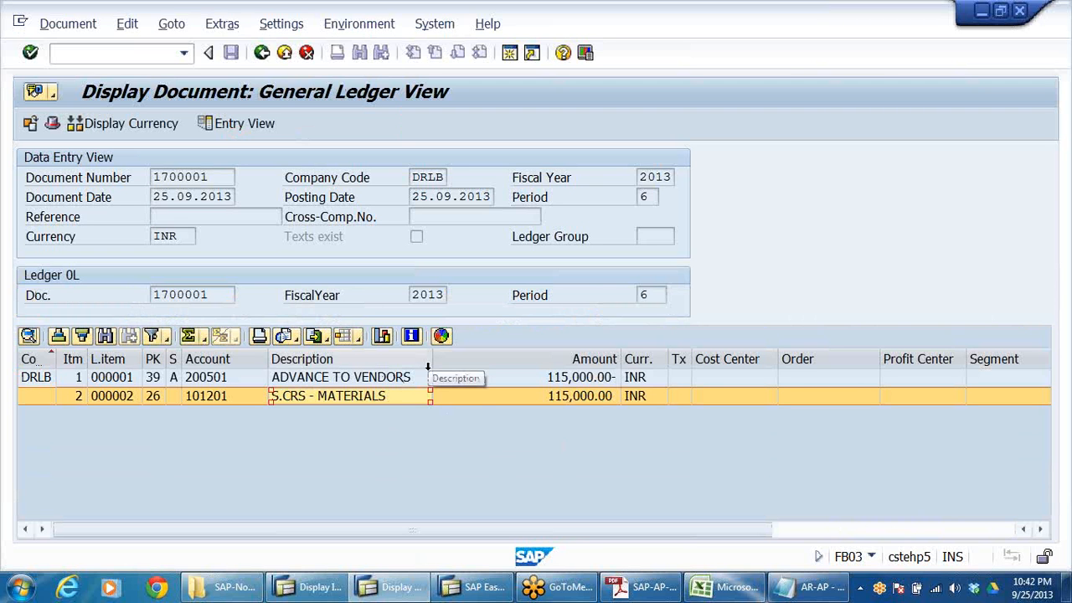
click(288, 55)
click(285, 53)
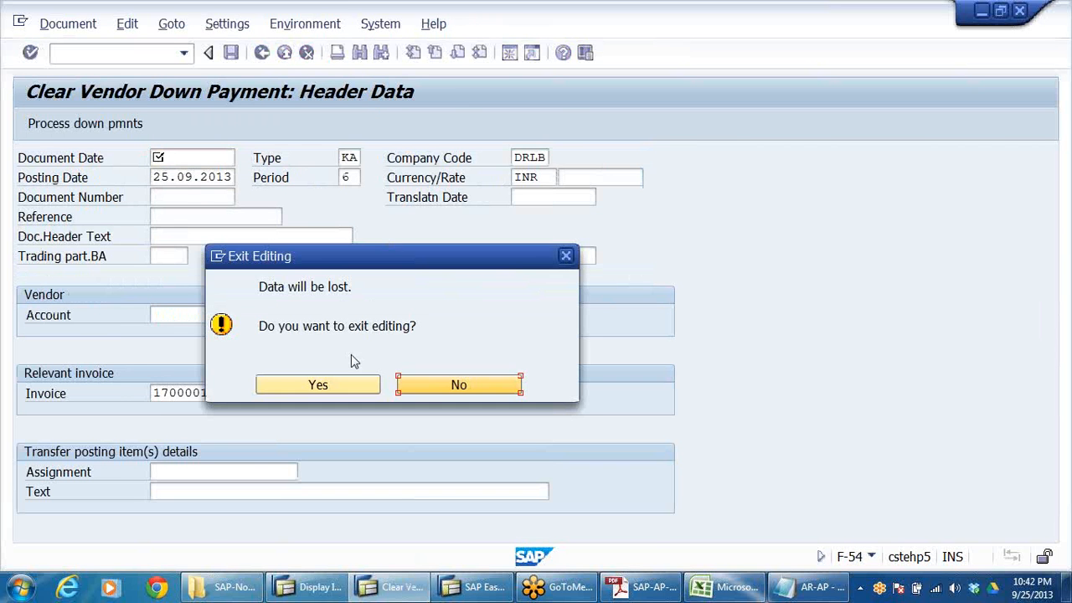
click(339, 386)
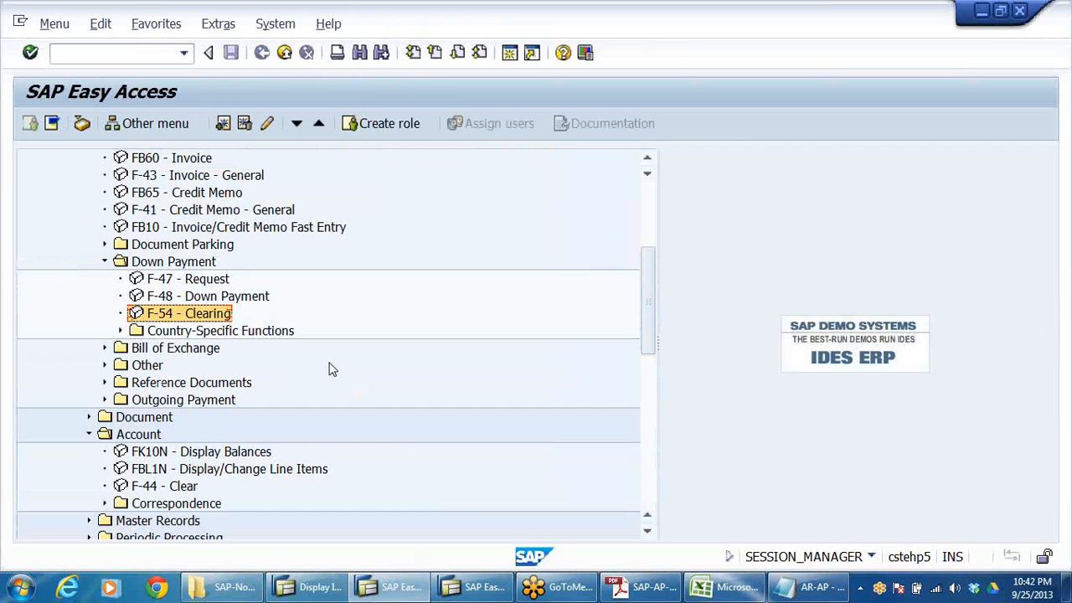
- Display the balances of vendor PQR RM SUPPLIERS with FK10N and examine the period 6 debit and credit
scroll(330, 368, down, 1)
click(171, 402)
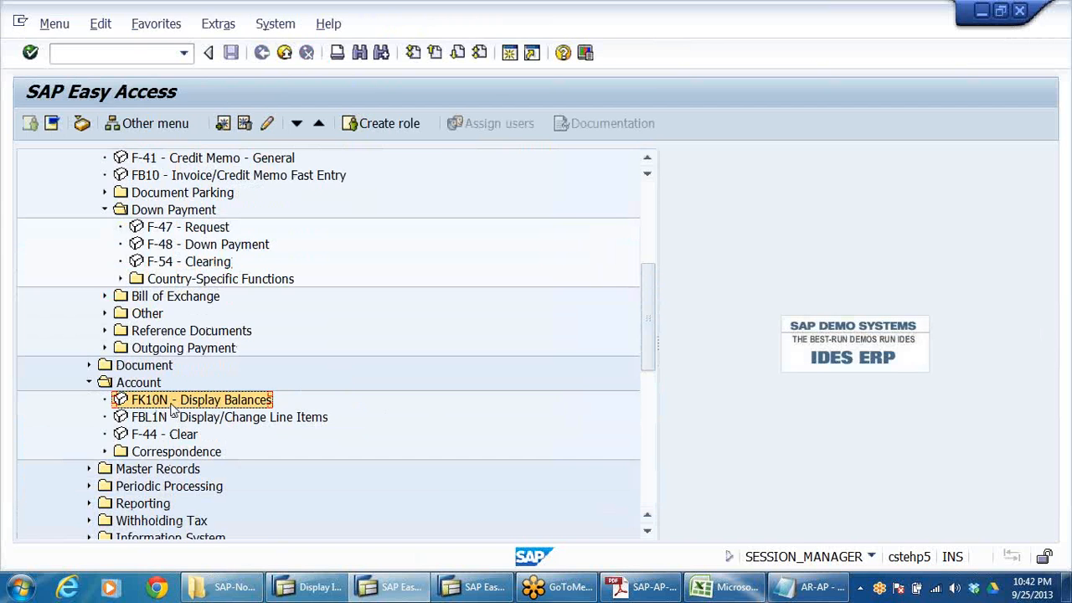
double_click(172, 402)
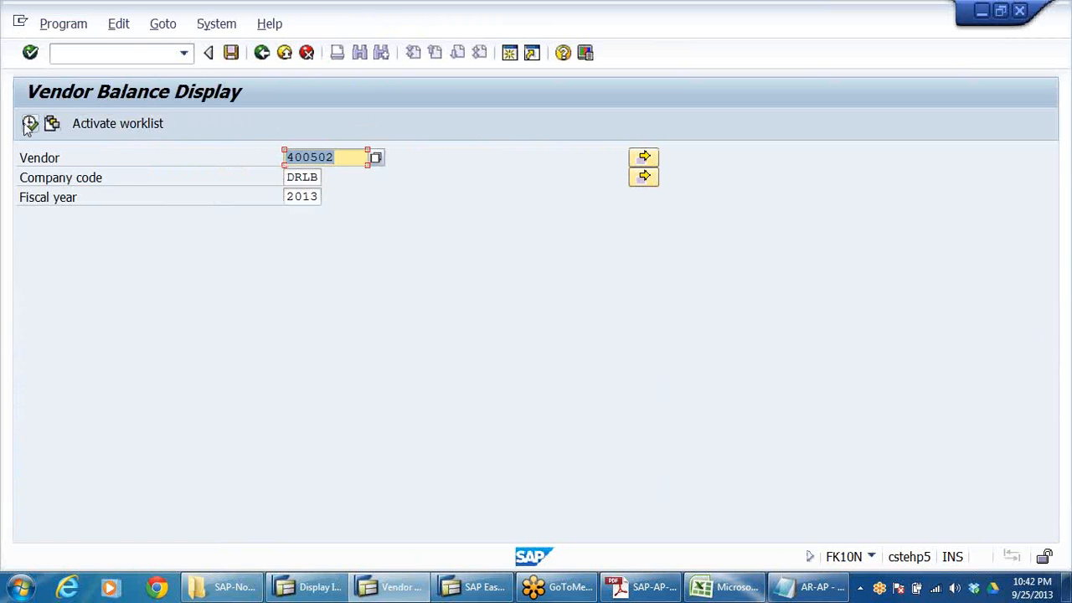
key(F8)
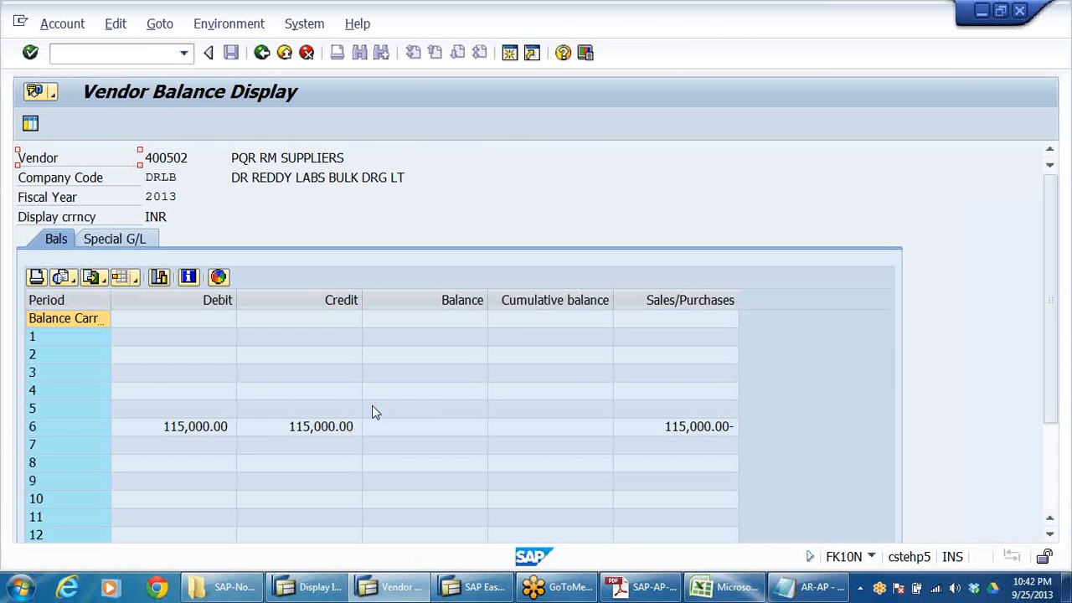
click(214, 434)
click(352, 427)
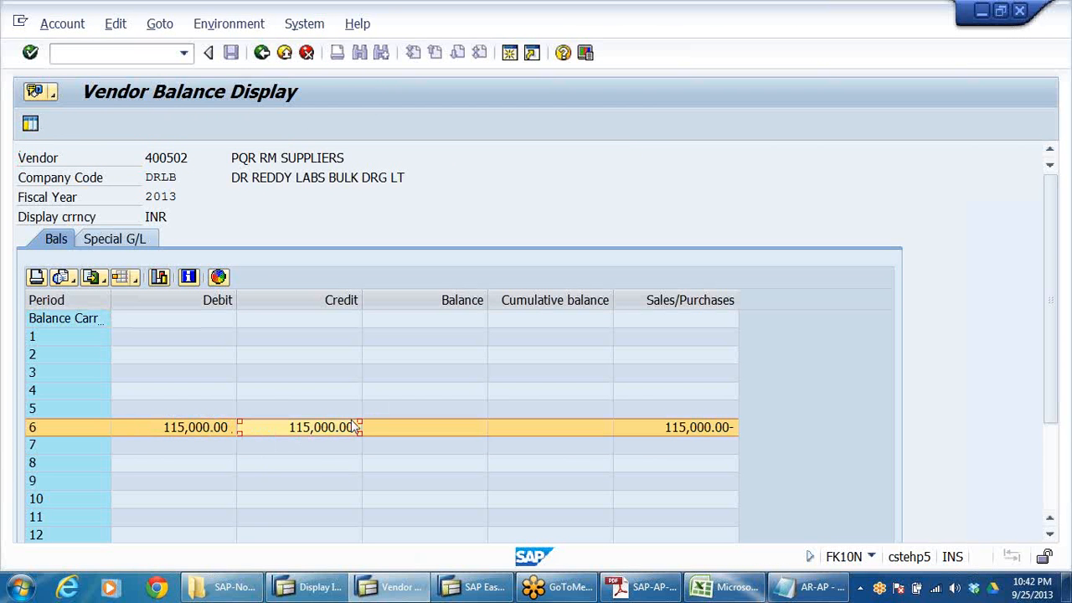
- Open the line items behind the period 6 balance, review their status and return to the SAP Easy Access menu
double_click(474, 429)
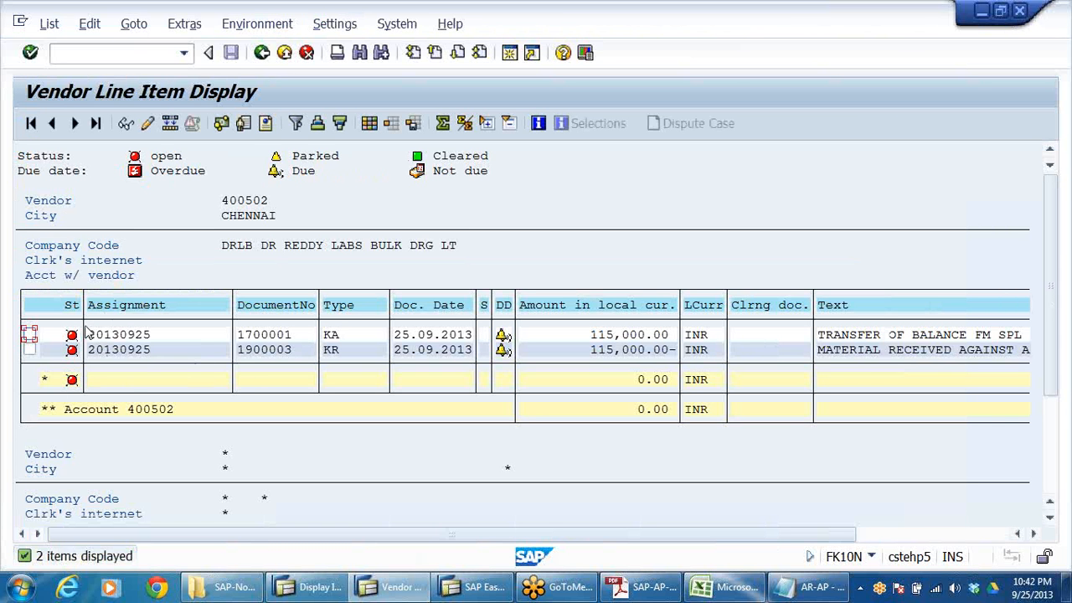
click(285, 53)
click(284, 53)
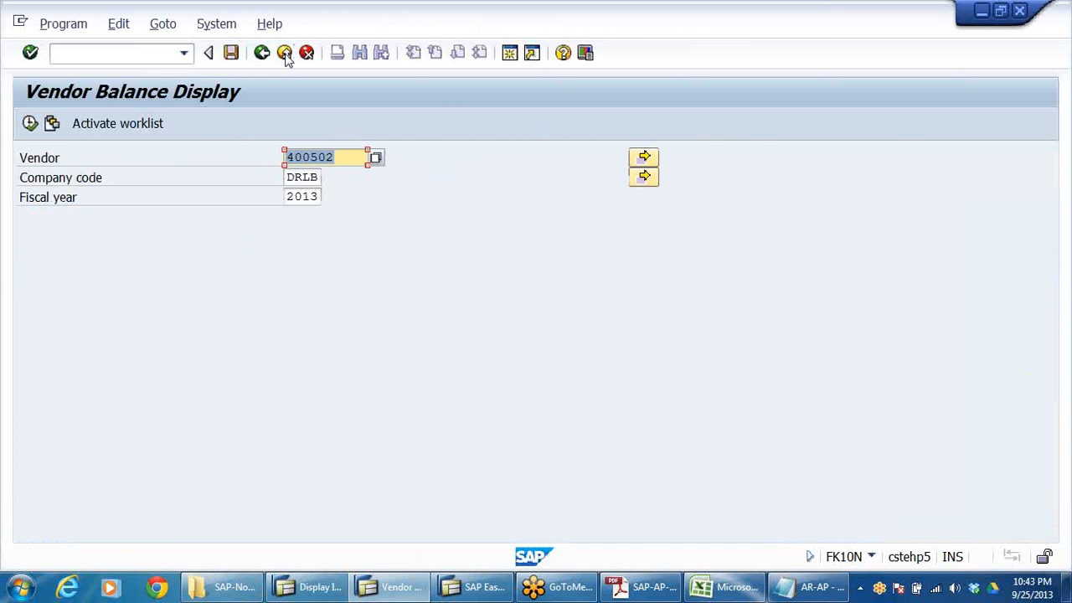
click(285, 53)
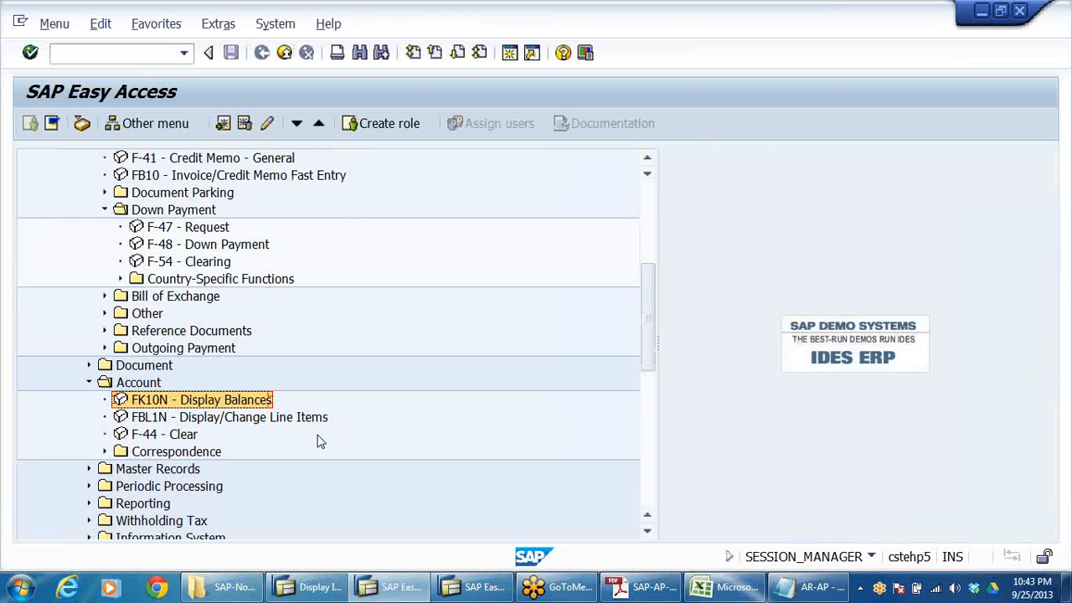
- Start the F-44 vendor clearing transaction and choose PQR RM SUPPLIERS as the account from the vendor search list
click(172, 434)
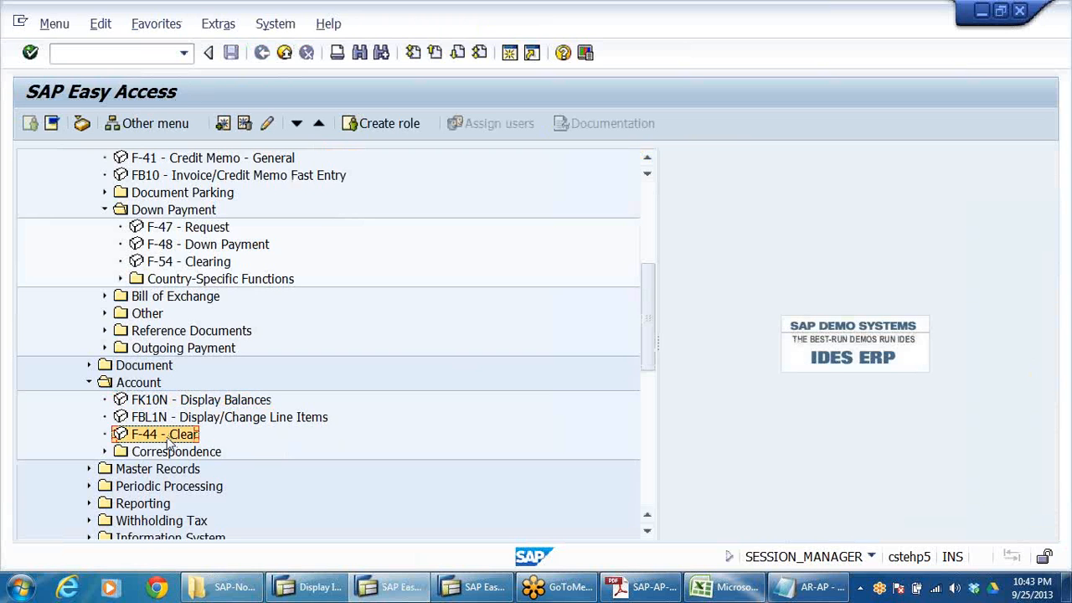
double_click(167, 434)
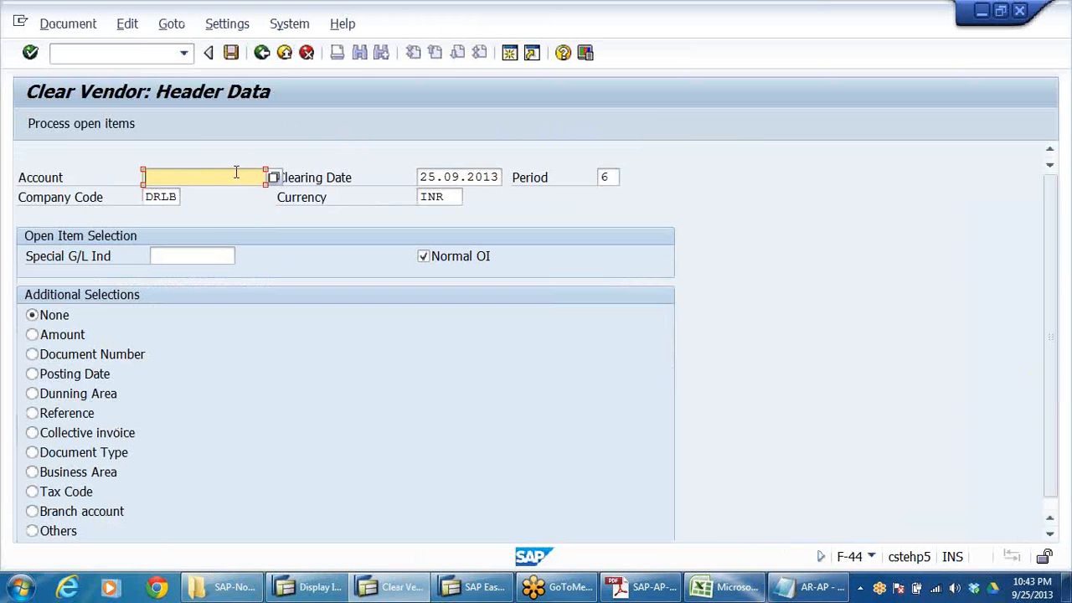
click(235, 177)
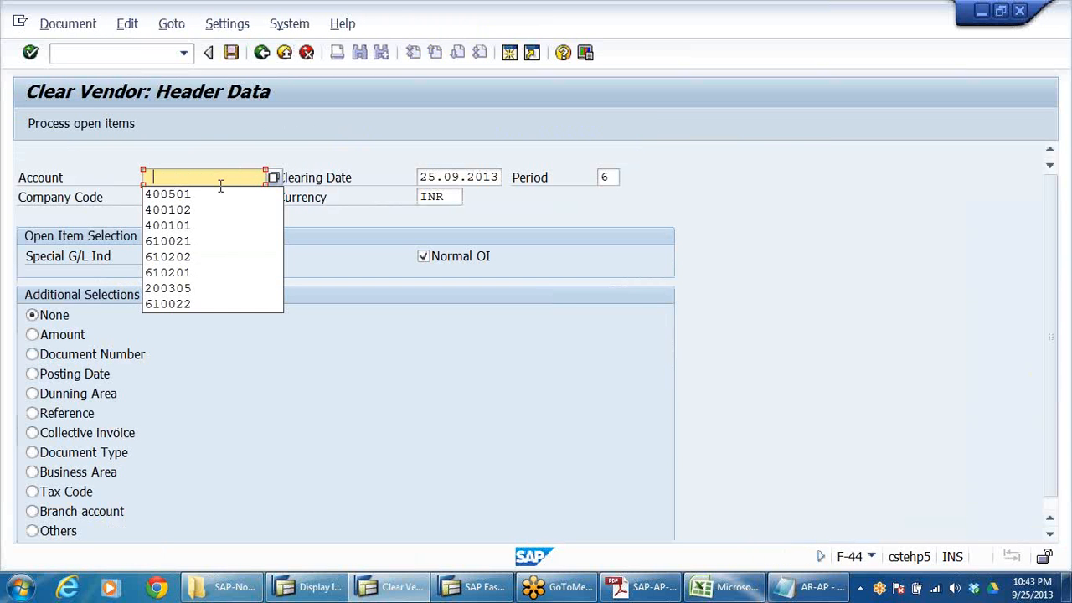
click(271, 178)
key(Return)
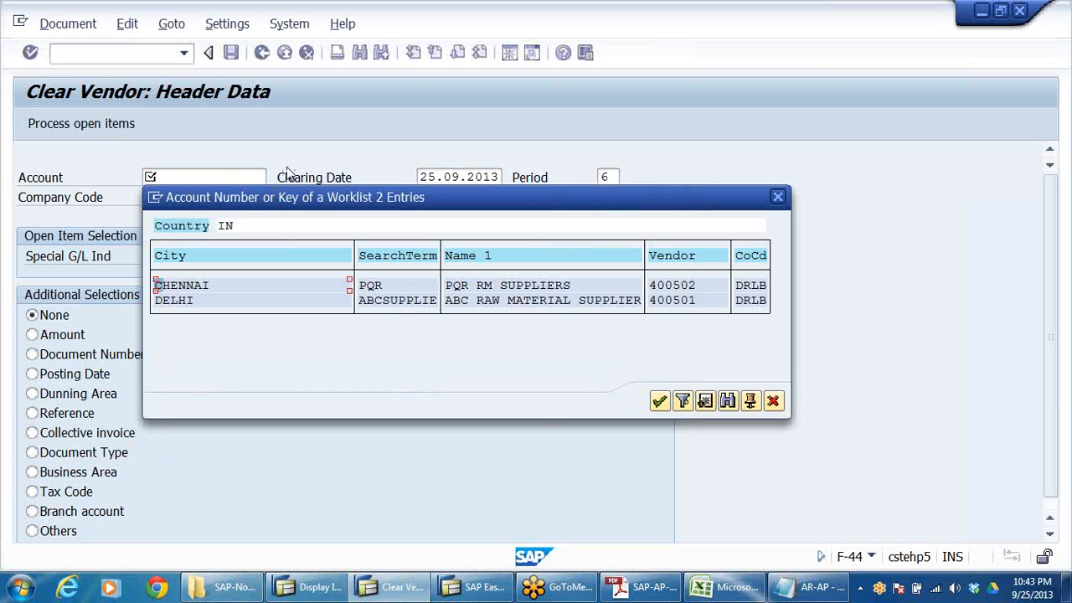
double_click(685, 289)
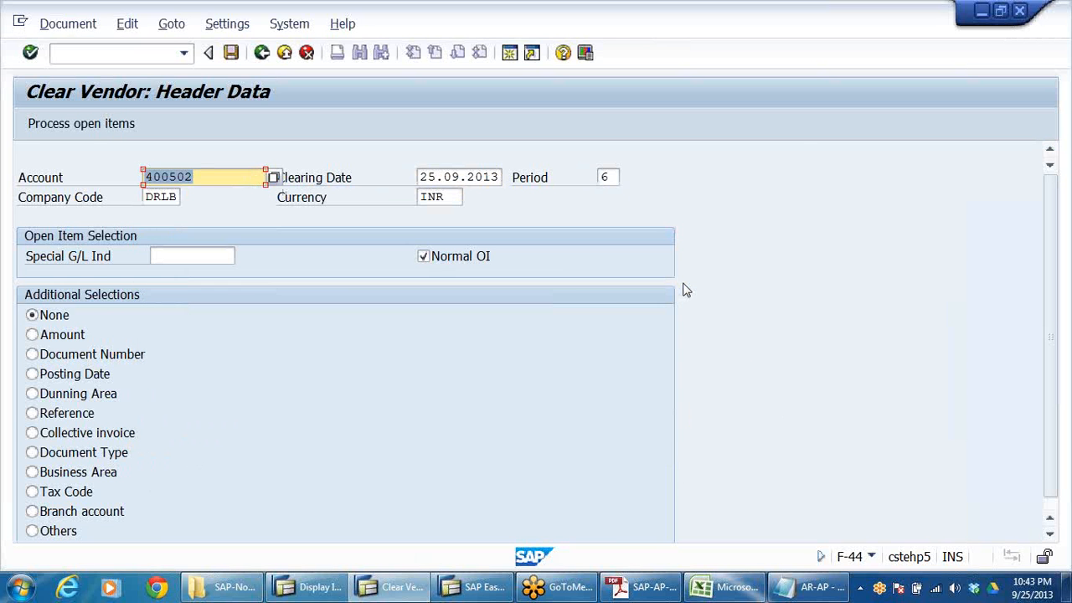
- Process the vendor's open items, post the clearing of the KA and KR documents and exit the transaction
click(84, 124)
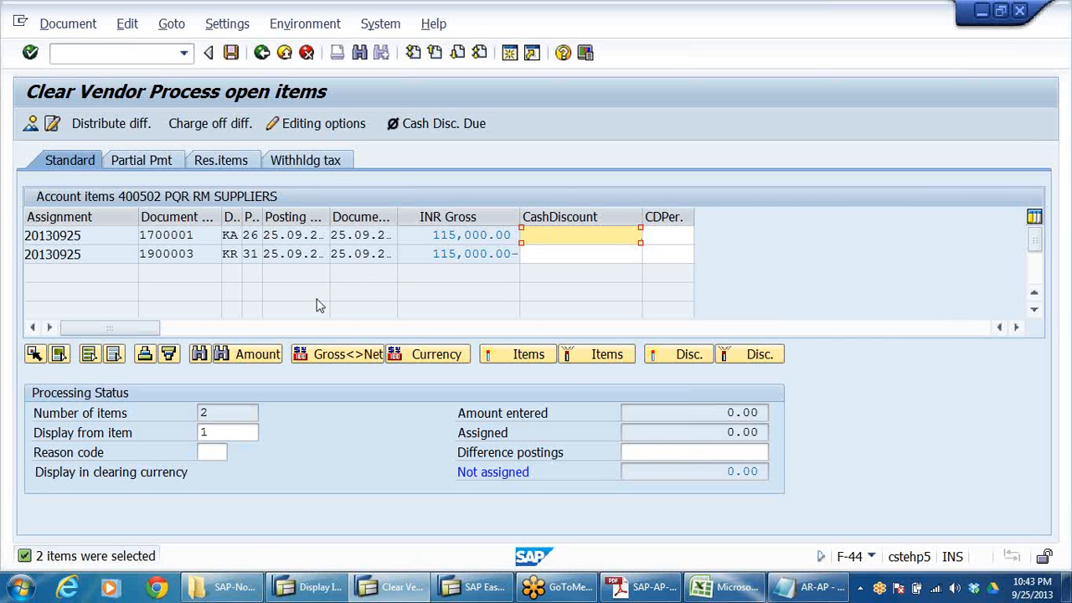
click(231, 52)
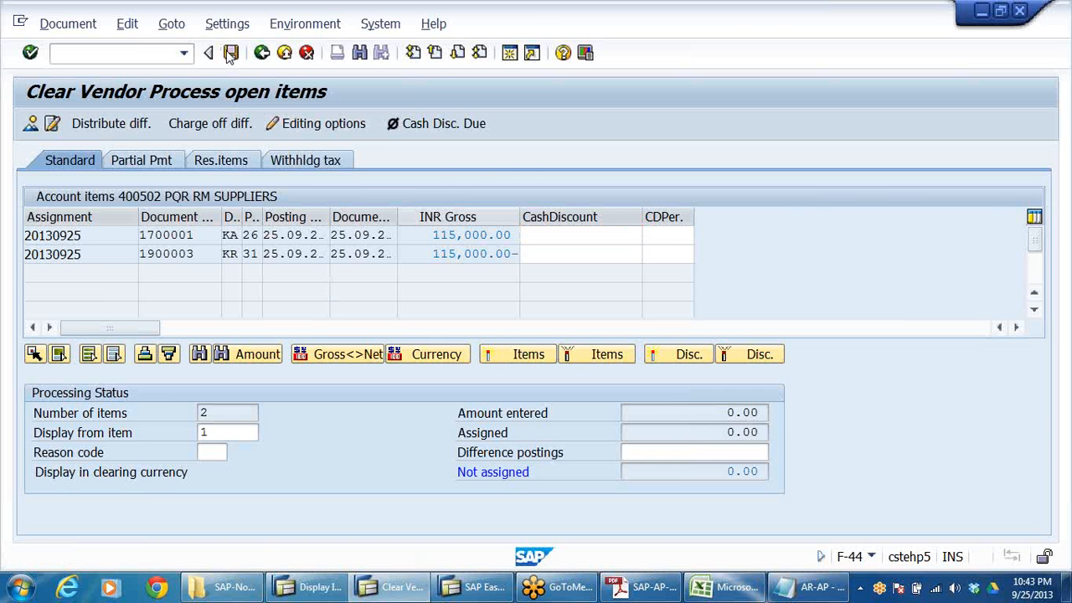
click(284, 53)
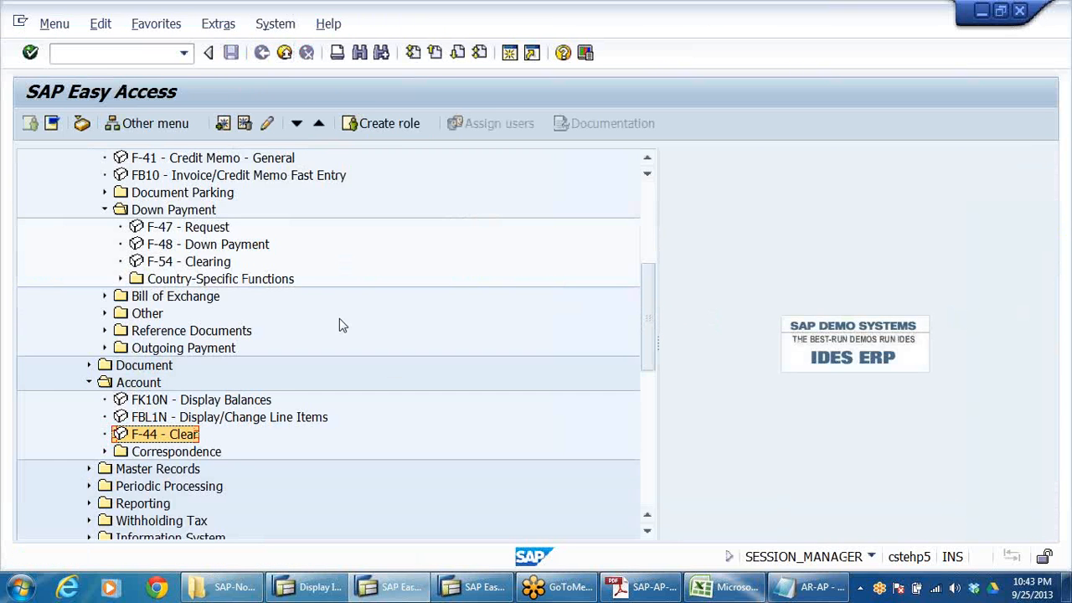
- Display the vendor's 2013 balances with FK10N and check the clearing status of the line items behind the period 6 balance
click(195, 350)
click(174, 402)
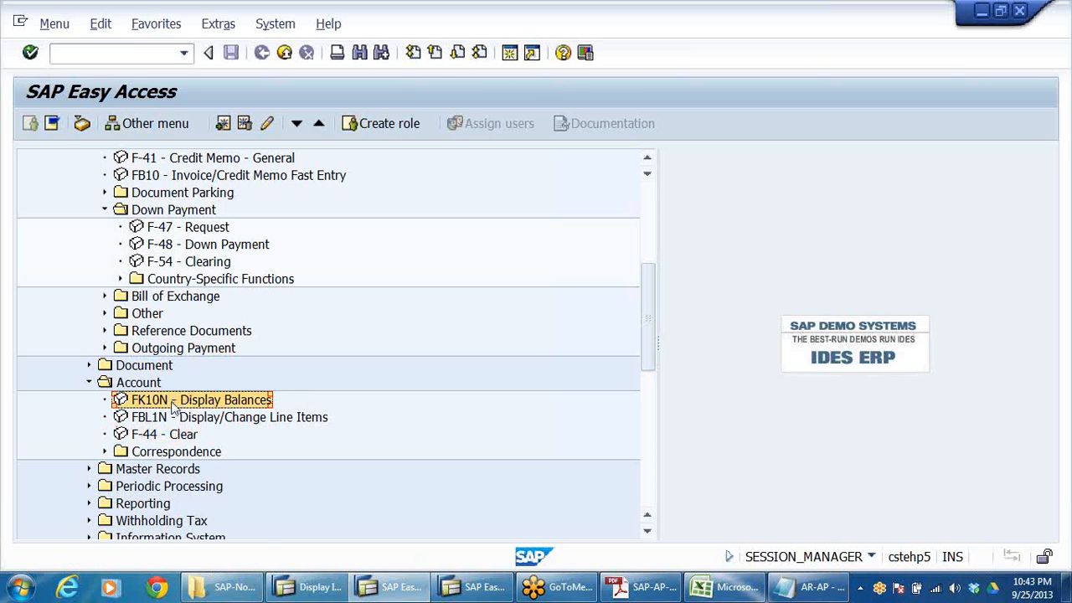
double_click(175, 402)
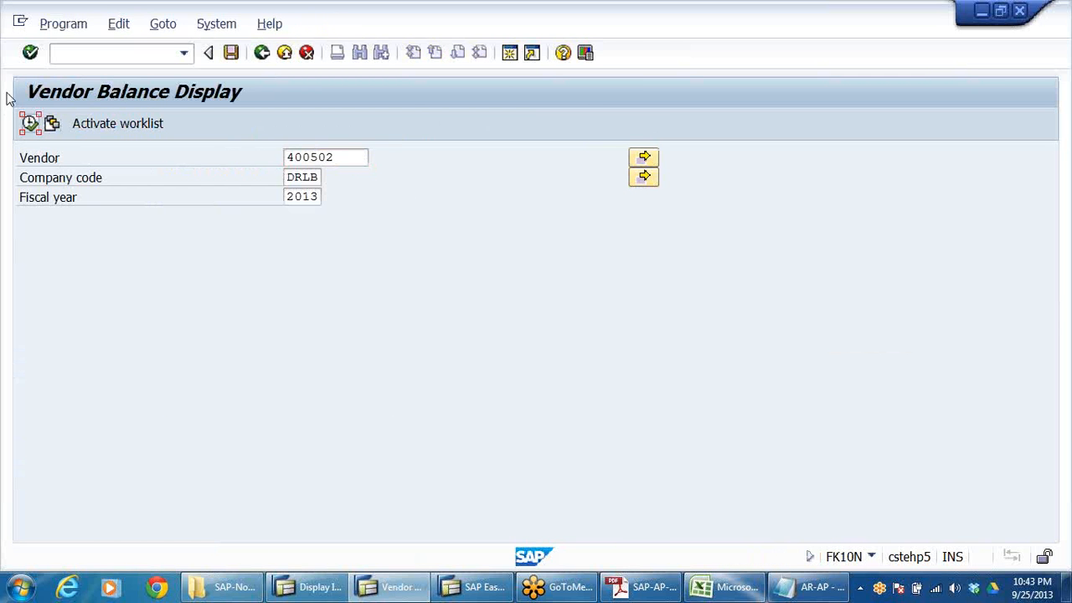
click(31, 124)
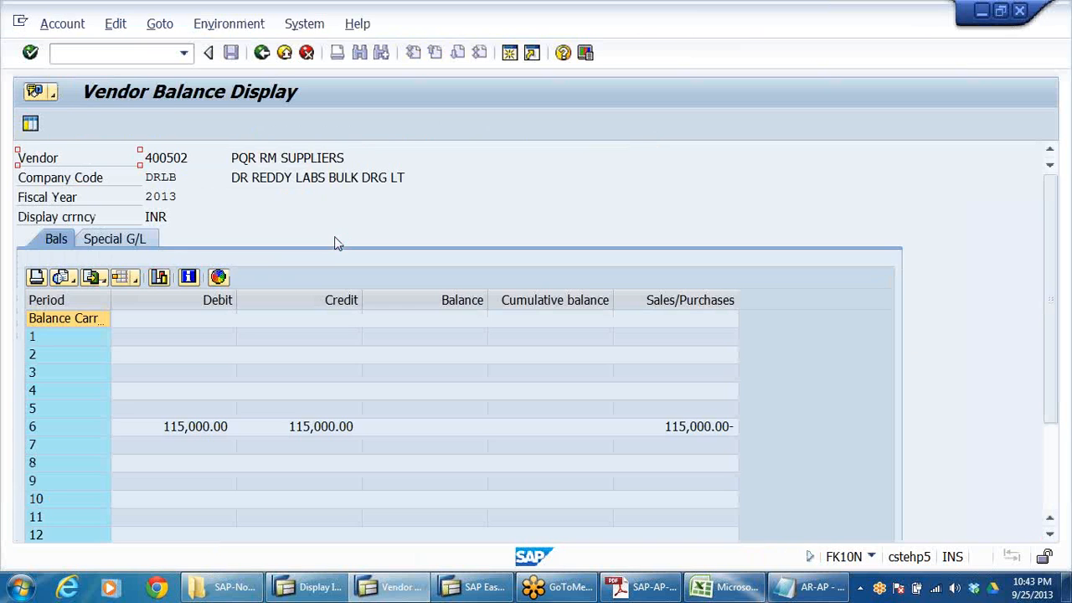
double_click(394, 428)
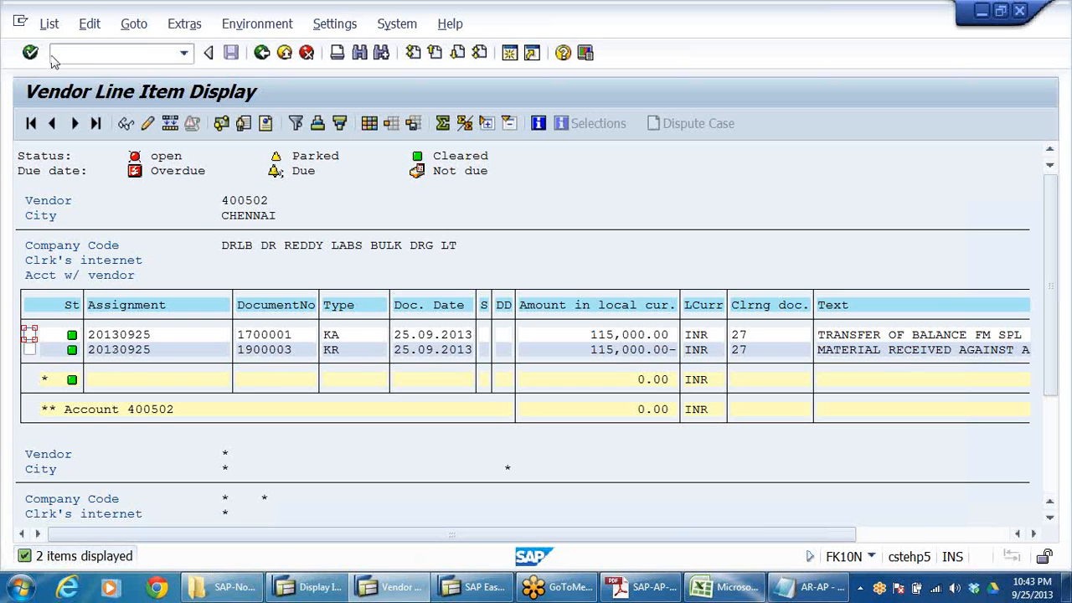
click(287, 52)
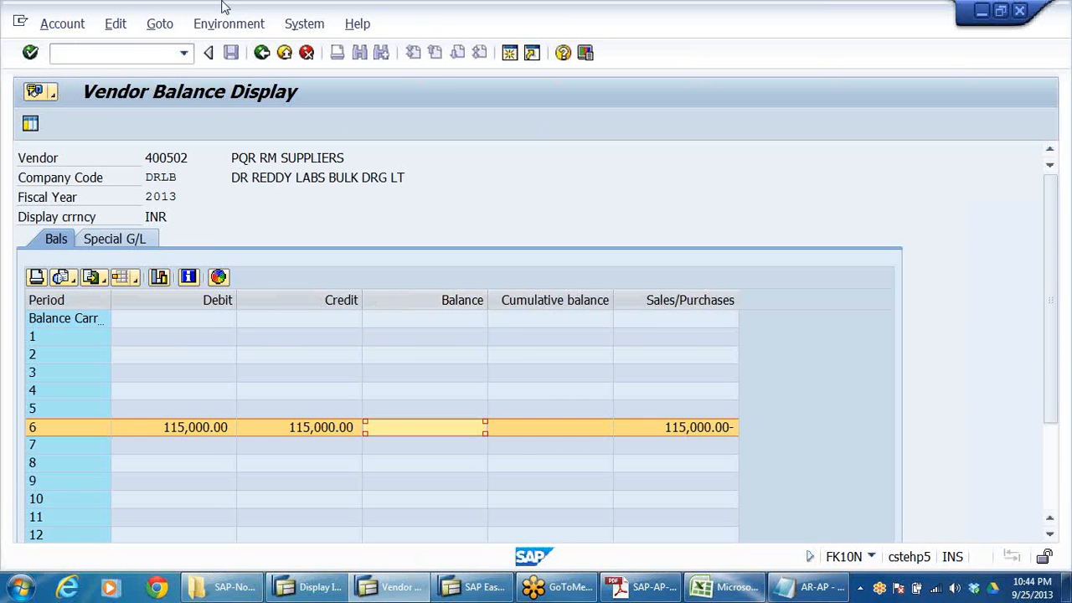
- Switch to the Accounts Payable configuration notes in Adobe Reader and review the topics from Posting of Vendor invoices to Automatic Payment Program
click(646, 589)
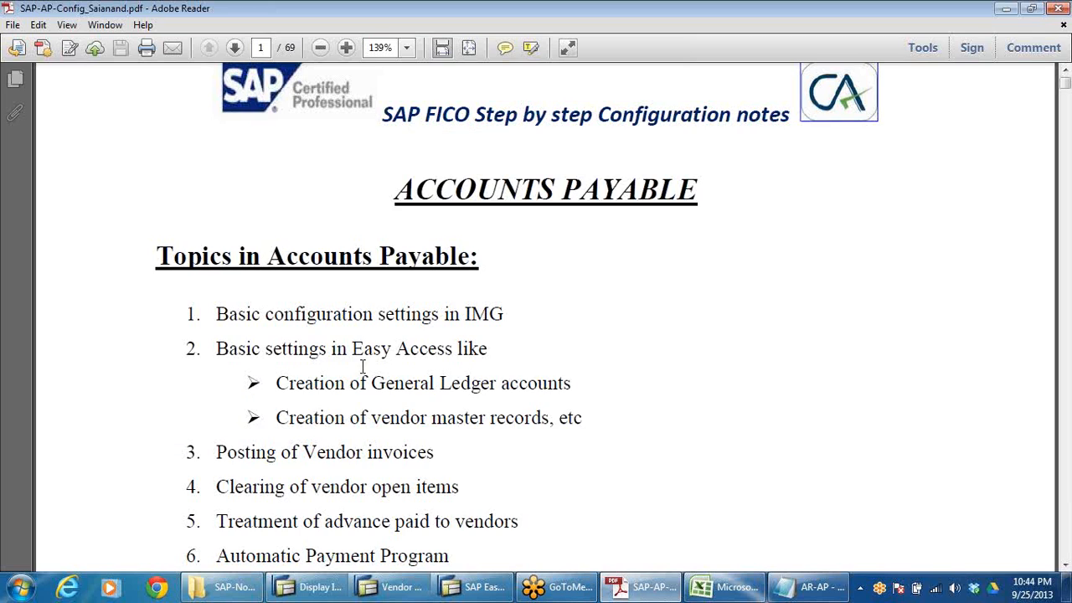
scroll(275, 352, down, 5)
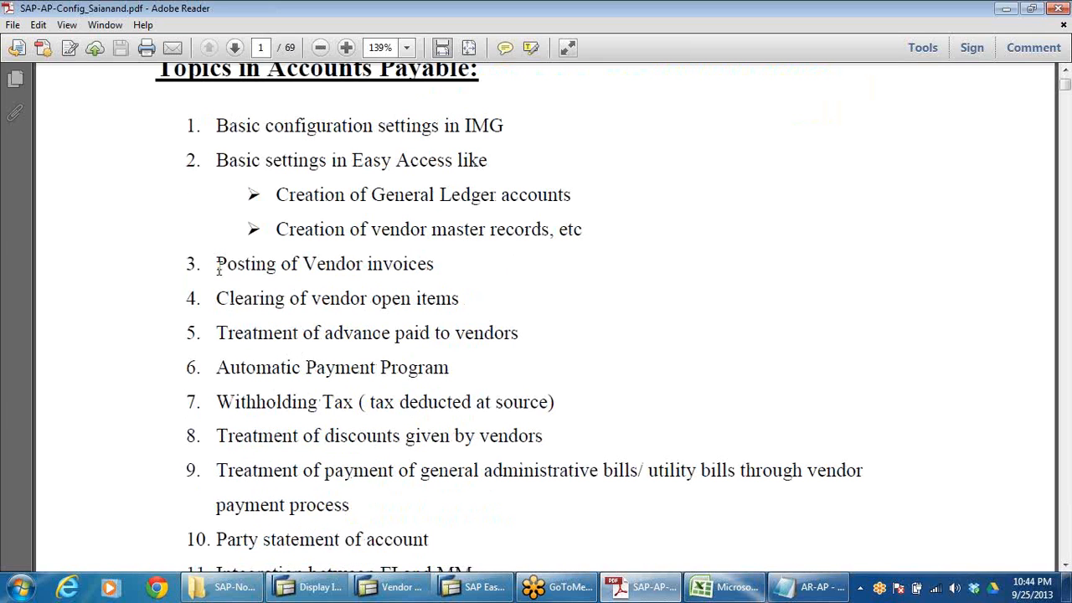
drag(218, 268, 474, 277)
click(319, 312)
drag(228, 369, 450, 367)
click(460, 366)
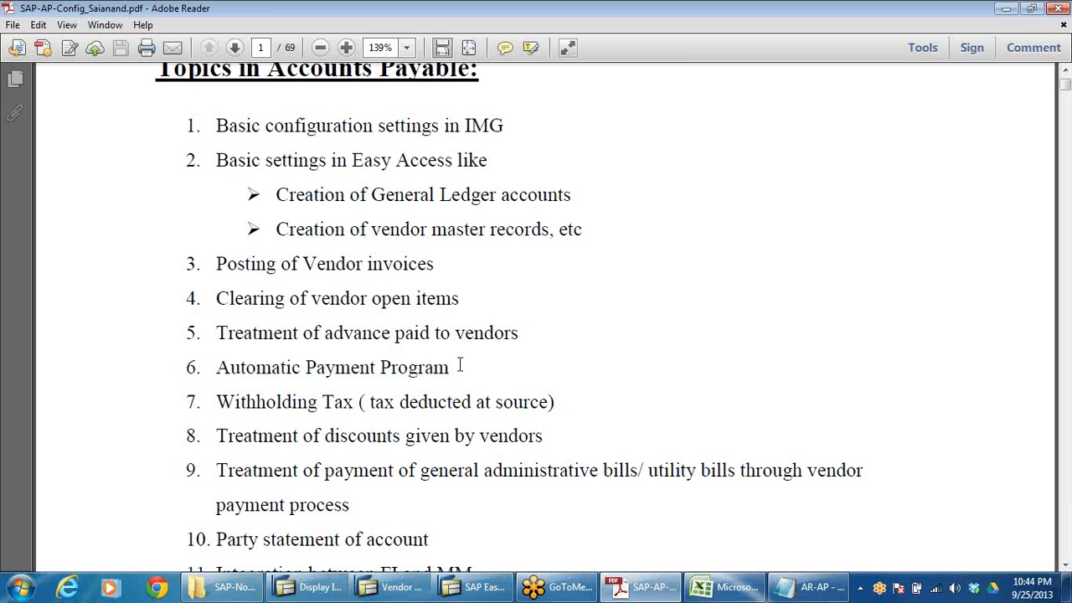